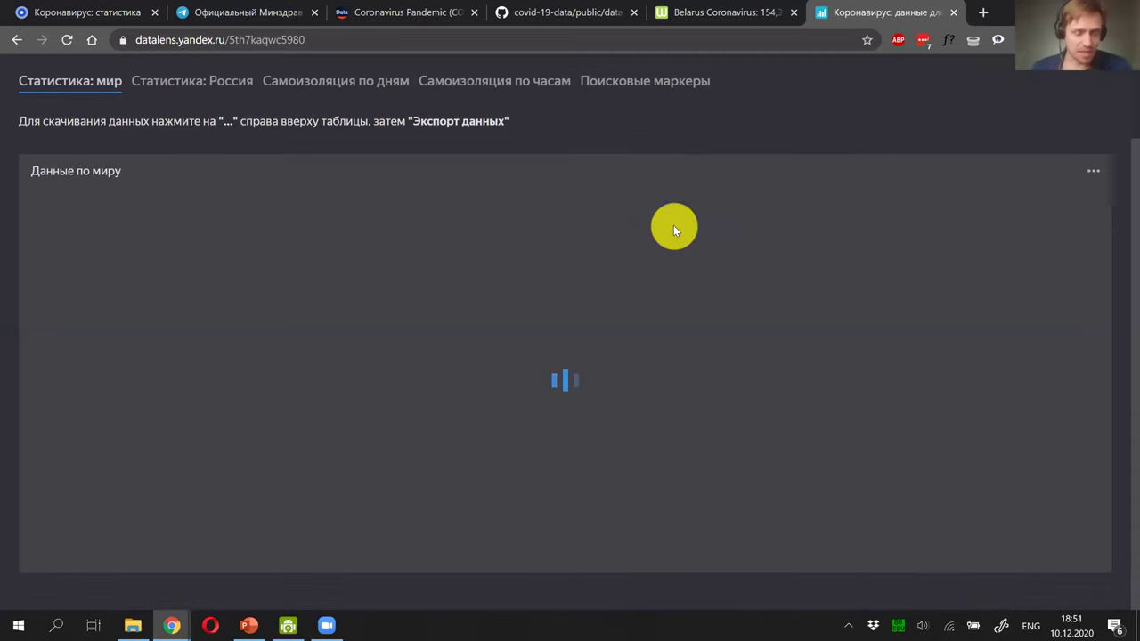
# Step: Close the Yandex DataLens world-data export page
pyautogui.scroll(1, 673, 231)
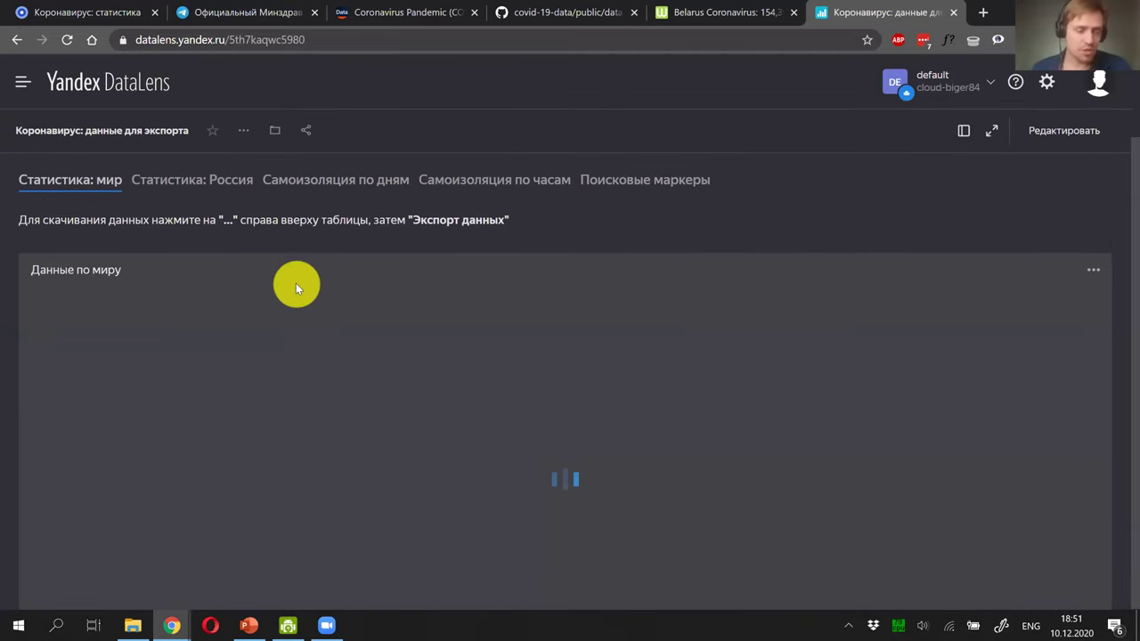
pyautogui.click(1093, 271)
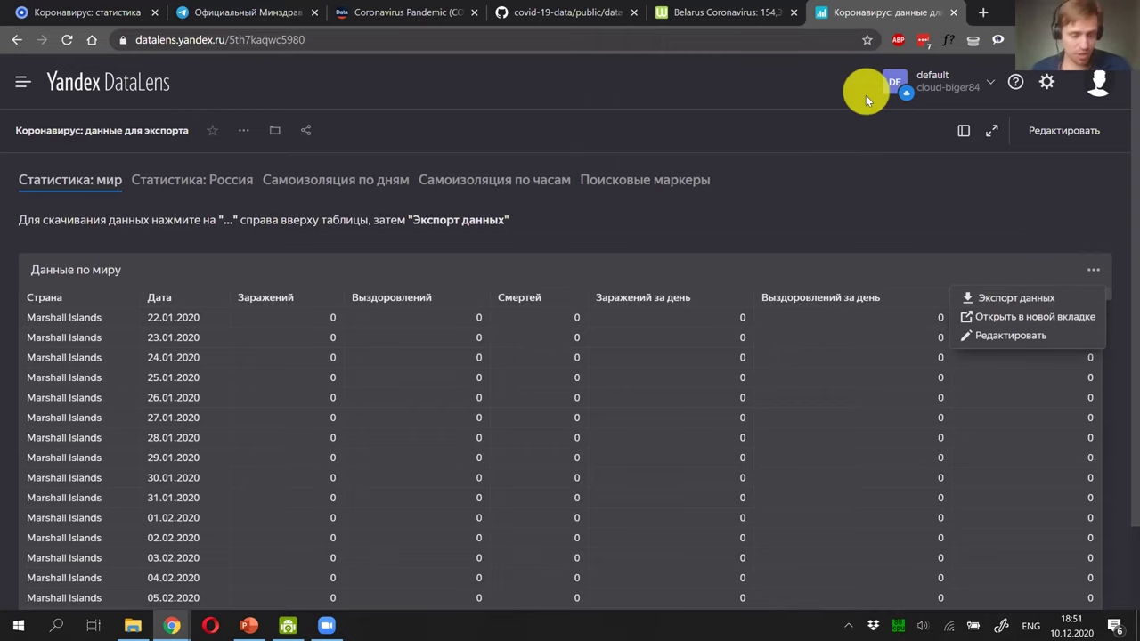
pyautogui.click(953, 12)
# Step: Copy the Tableau COVID-19 resources URL from the presentation and load it in a new tab
pyautogui.hotkey('alt', 'Tab')
pyautogui.click(439, 468)
pyautogui.moveTo(441, 468); pyautogui.dragTo(331, 439)
pyautogui.hotkey('ctrl', 'c')
pyautogui.hotkey('alt', 'Tab')
pyautogui.hotkey('ctrl', 't')
pyautogui.hotkey('ctrl', 'v')
pyautogui.press('Return')
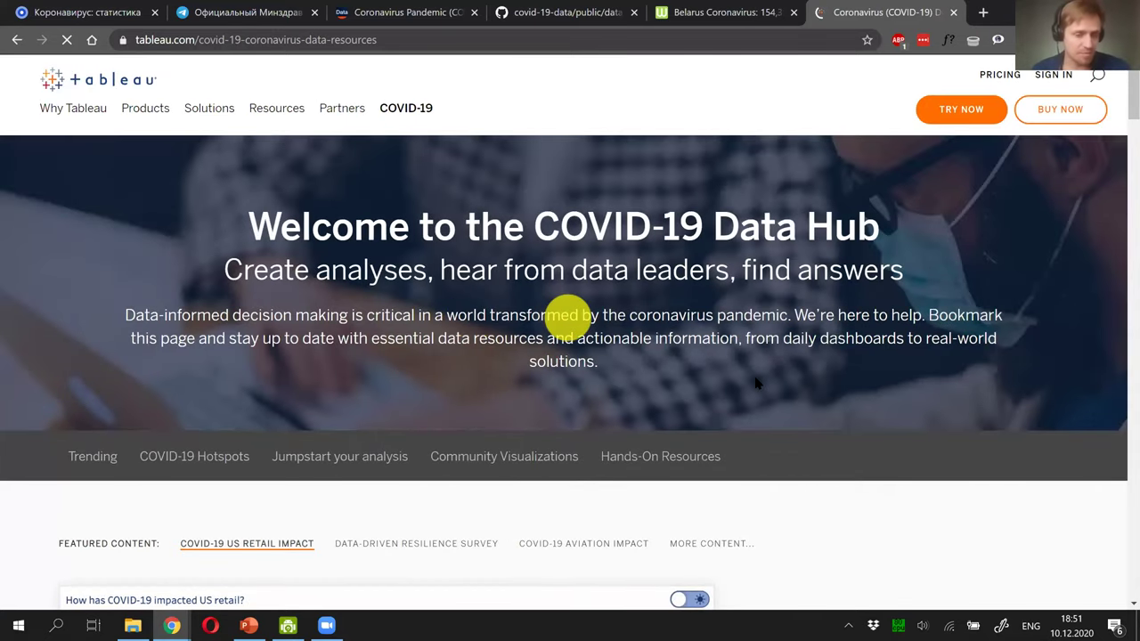
# Step: Scroll the Data Hub page down to the COVID-19 Cases Starter Workbook download
pyautogui.scroll(-2, 842, 386)
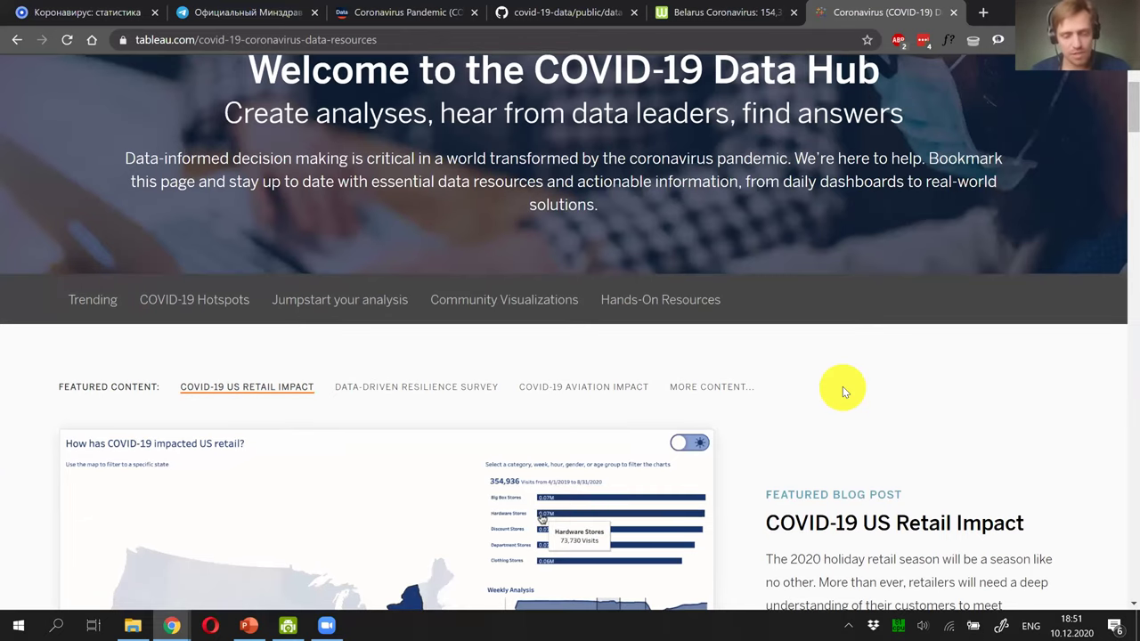
pyautogui.scroll(-2, 842, 387)
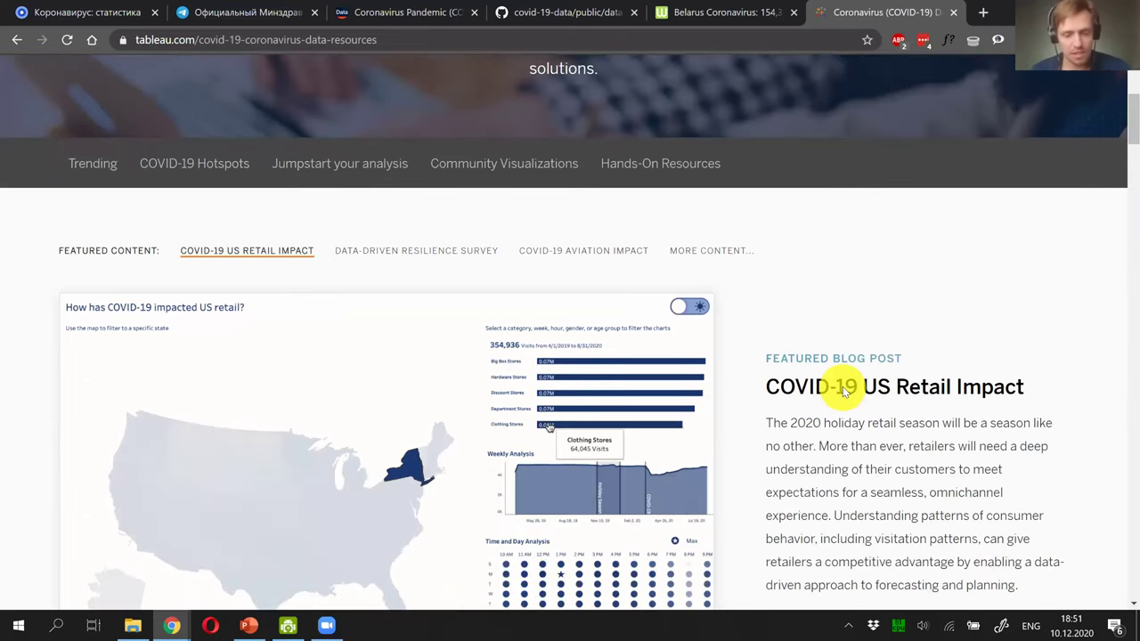
pyautogui.scroll(-1, 843, 391)
pyautogui.scroll(-4, 843, 392)
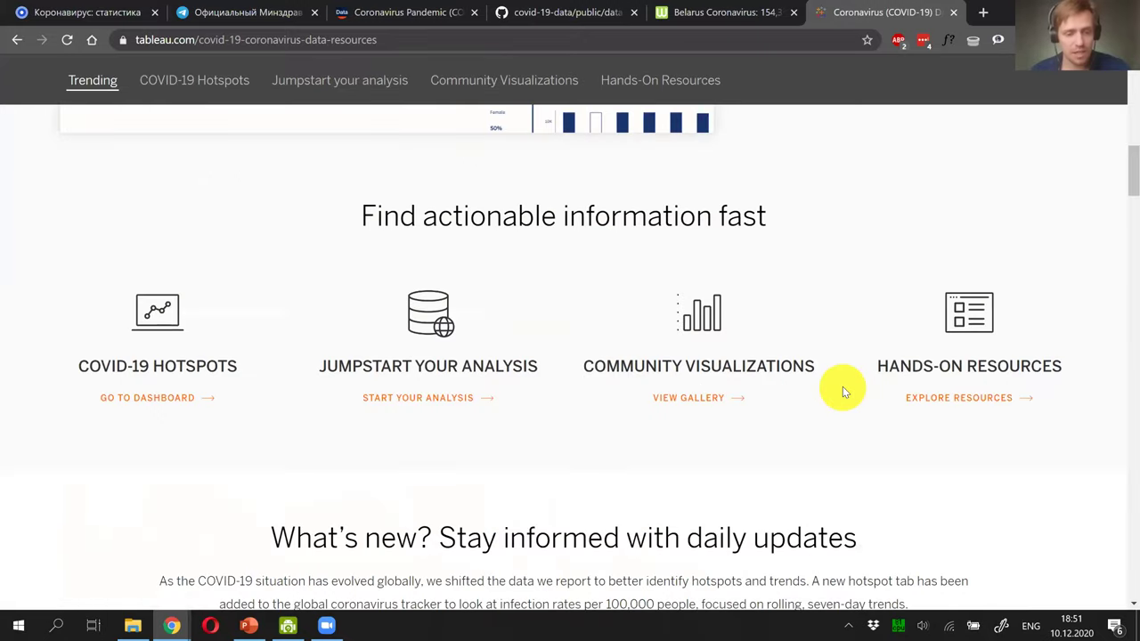
pyautogui.scroll(-3, 842, 387)
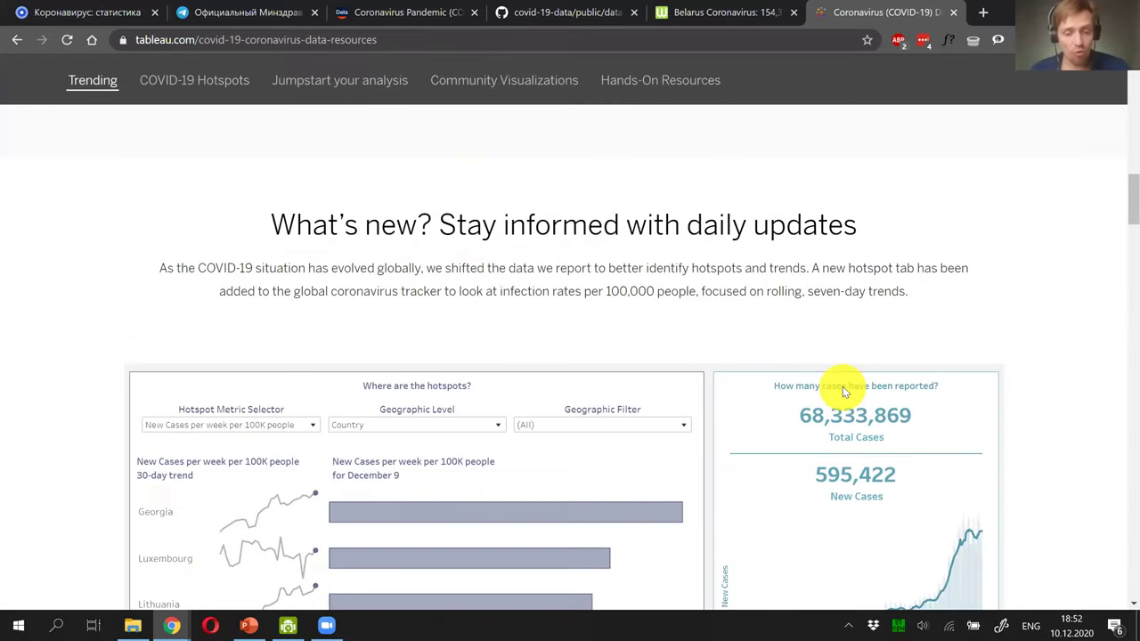
pyautogui.scroll(-10, 842, 386)
pyautogui.scroll(-2, 843, 387)
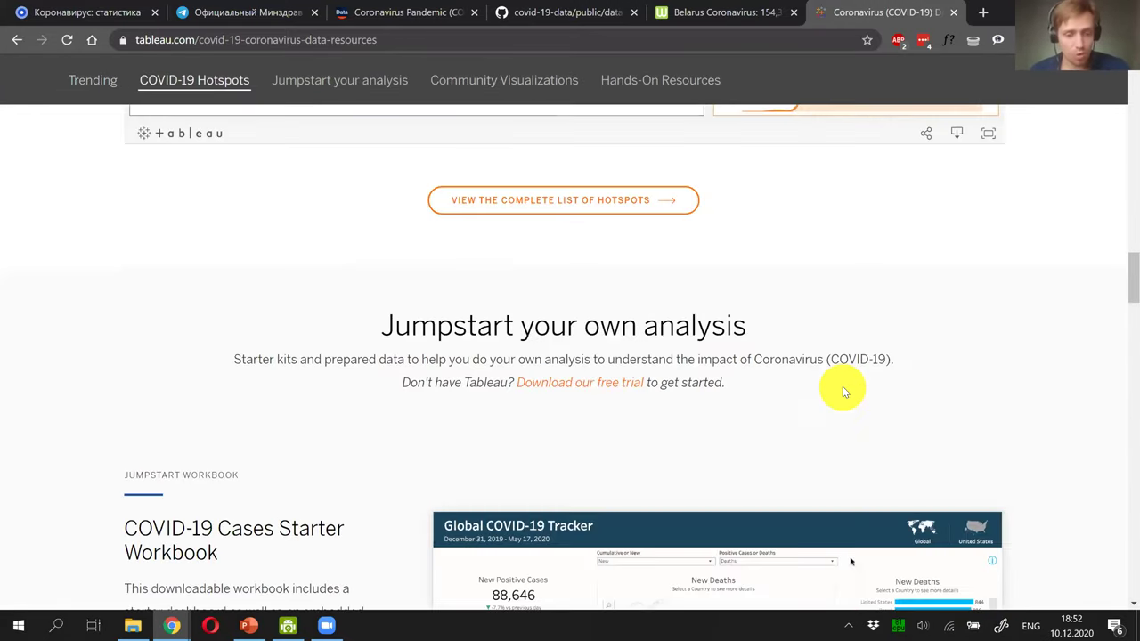
pyautogui.scroll(-3, 842, 388)
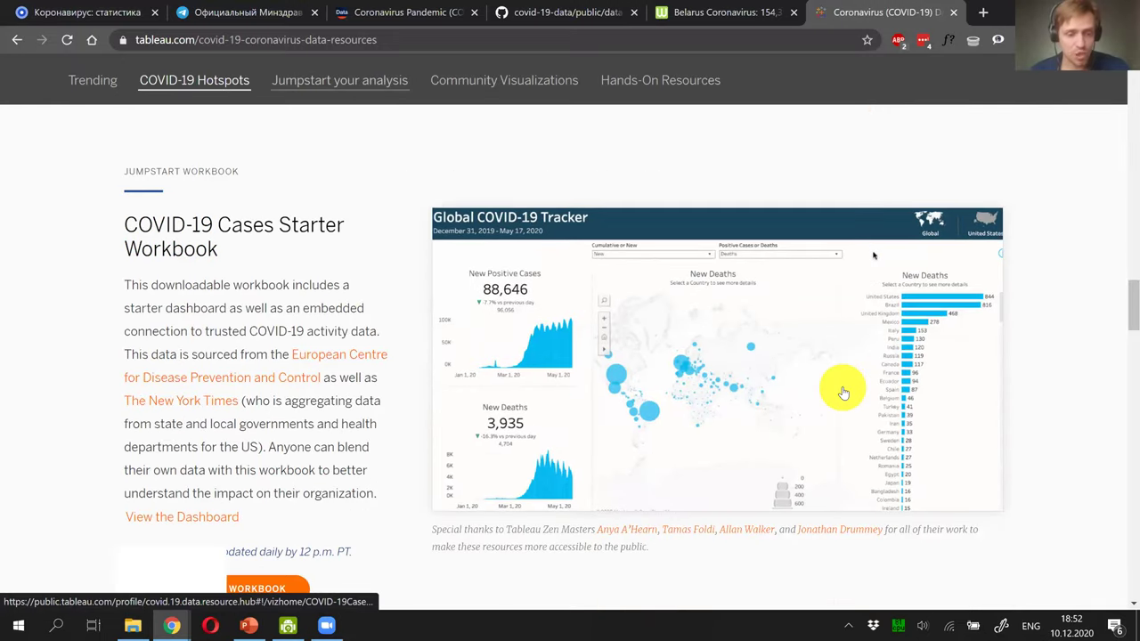
pyautogui.scroll(-1, 843, 387)
pyautogui.scroll(1, 334, 428)
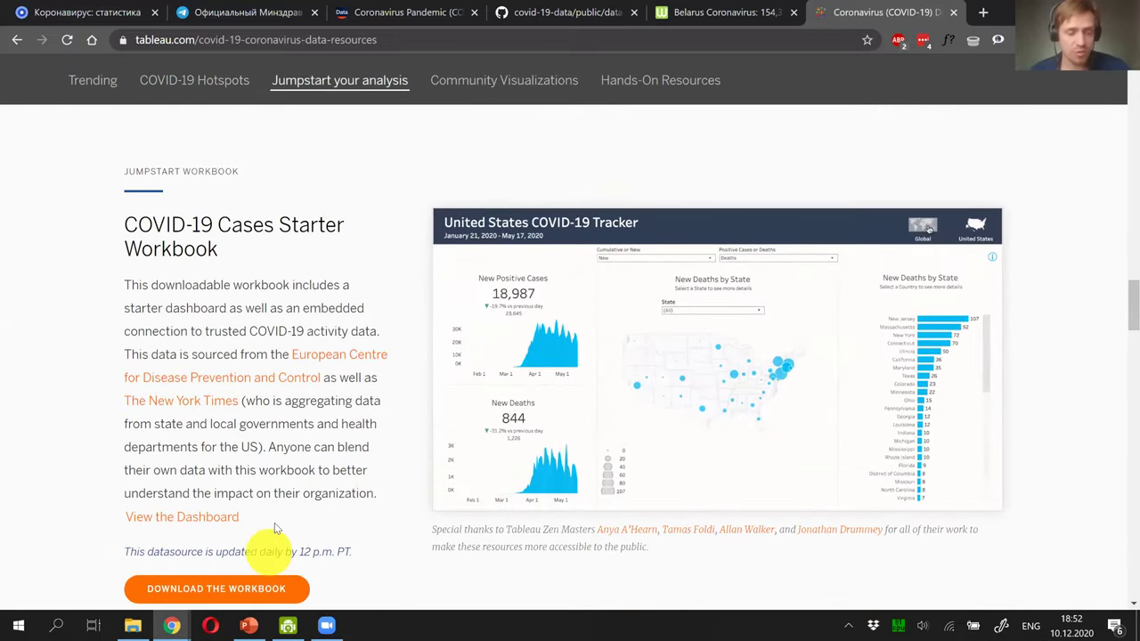
pyautogui.scroll(-1, 275, 529)
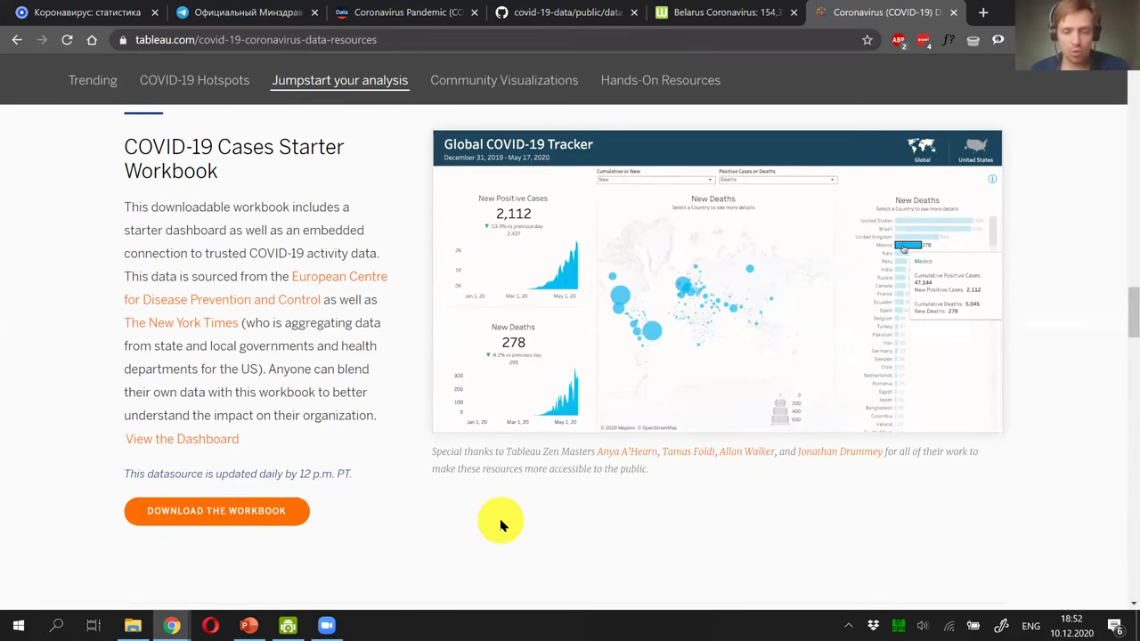
pyautogui.scroll(1, 500, 525)
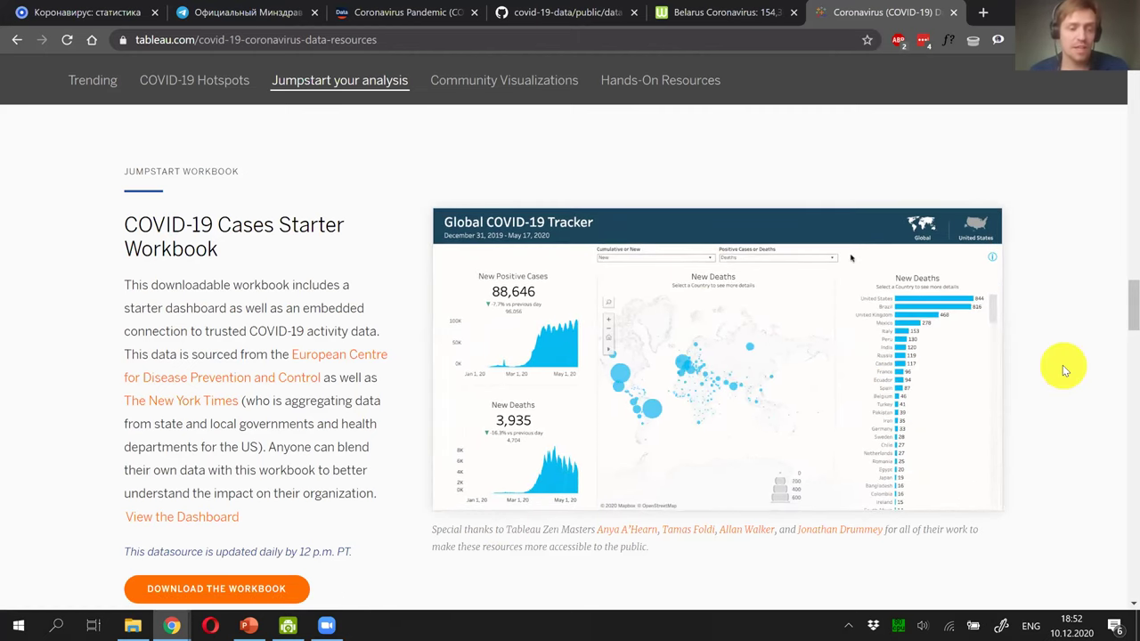
pyautogui.scroll(-2, 1063, 366)
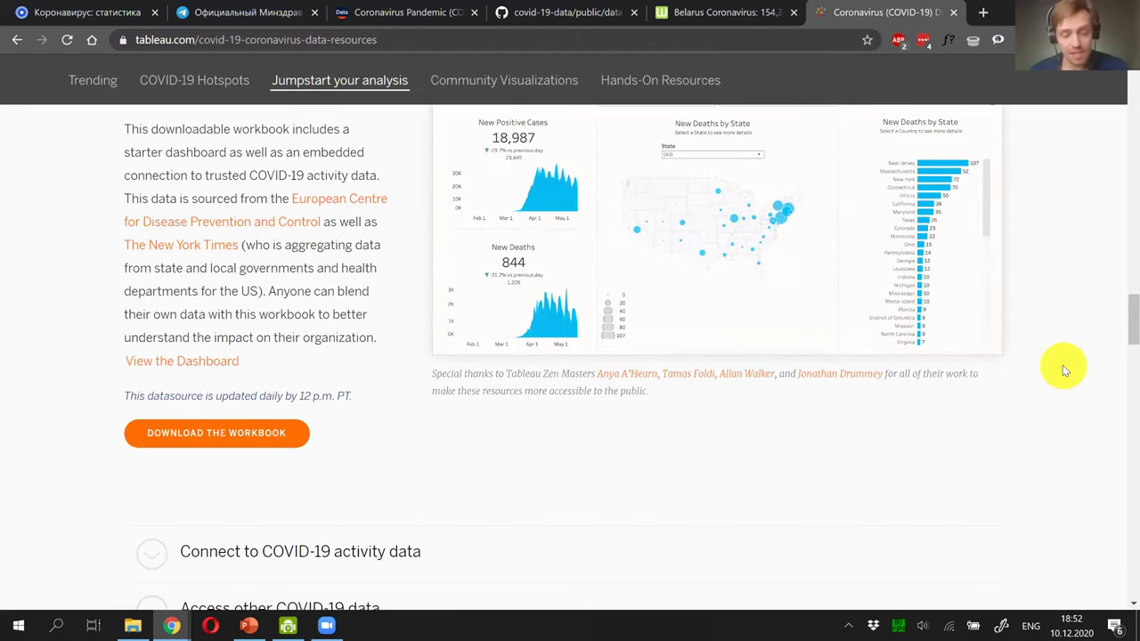
pyautogui.scroll(-3, 1063, 365)
pyautogui.click(180, 199)
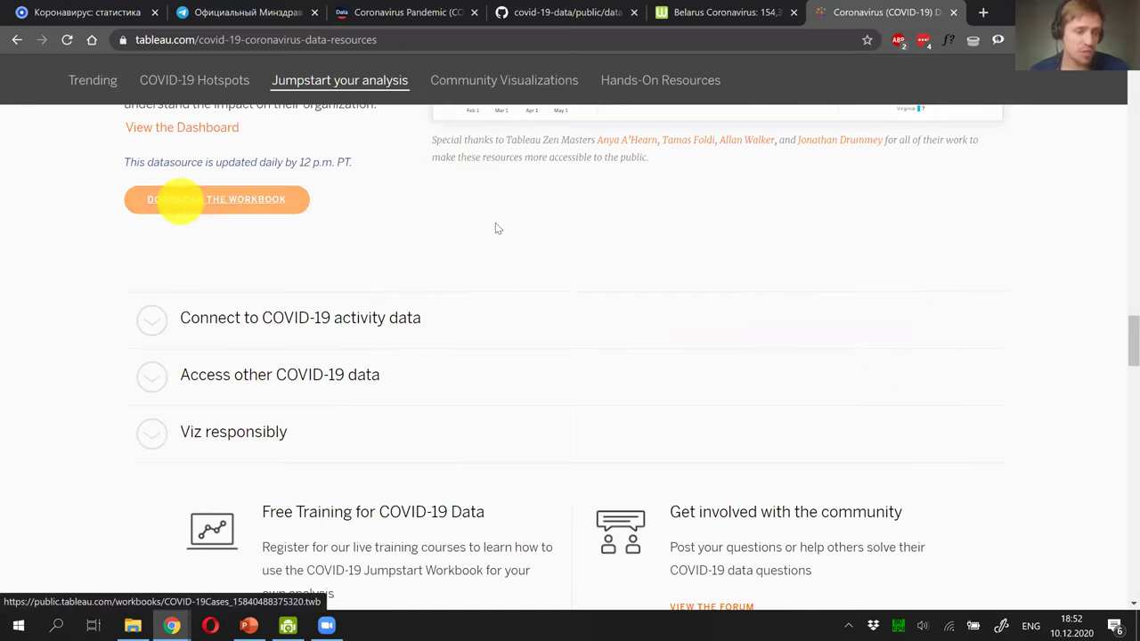
pyautogui.click(496, 227)
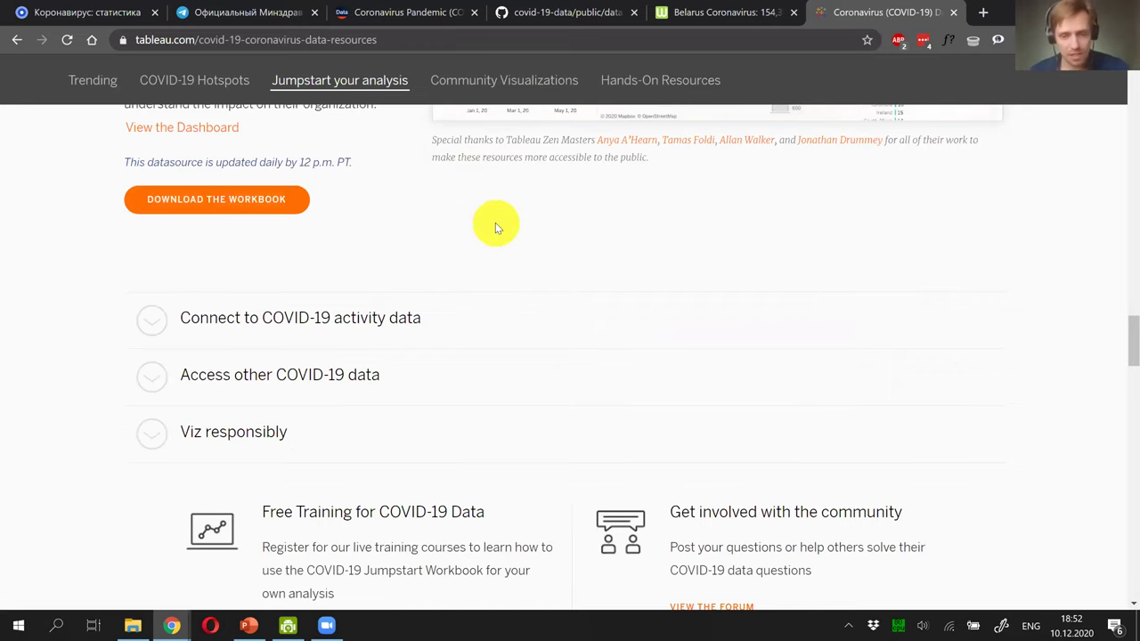
# Step: Expand the Connect to COVID-19 activity data section
pyautogui.click(154, 326)
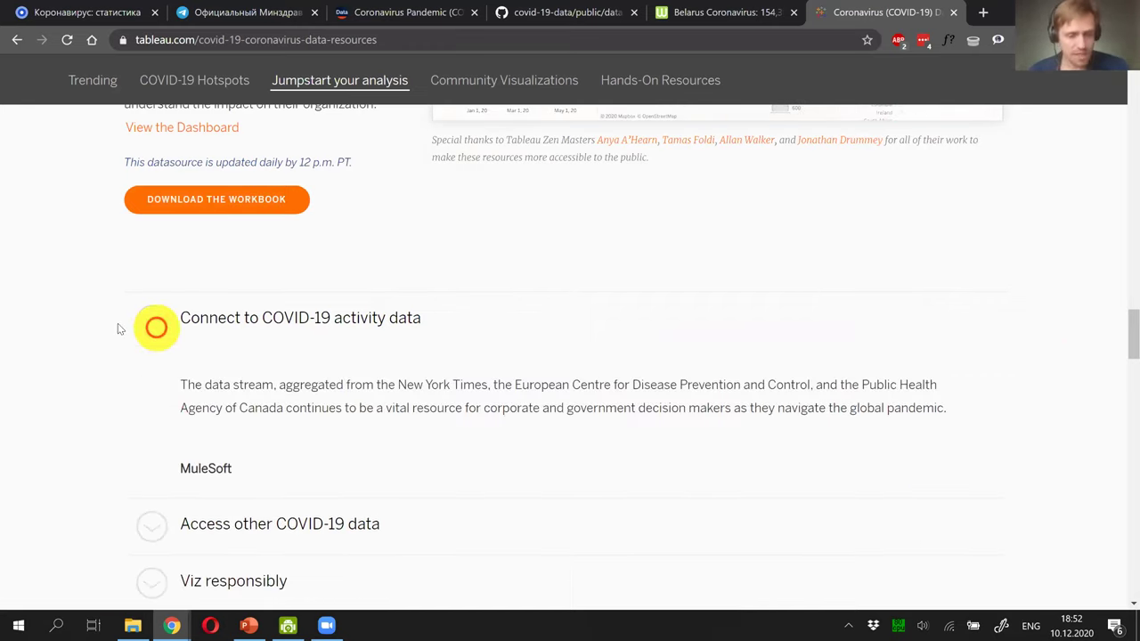
pyautogui.scroll(-4, 117, 326)
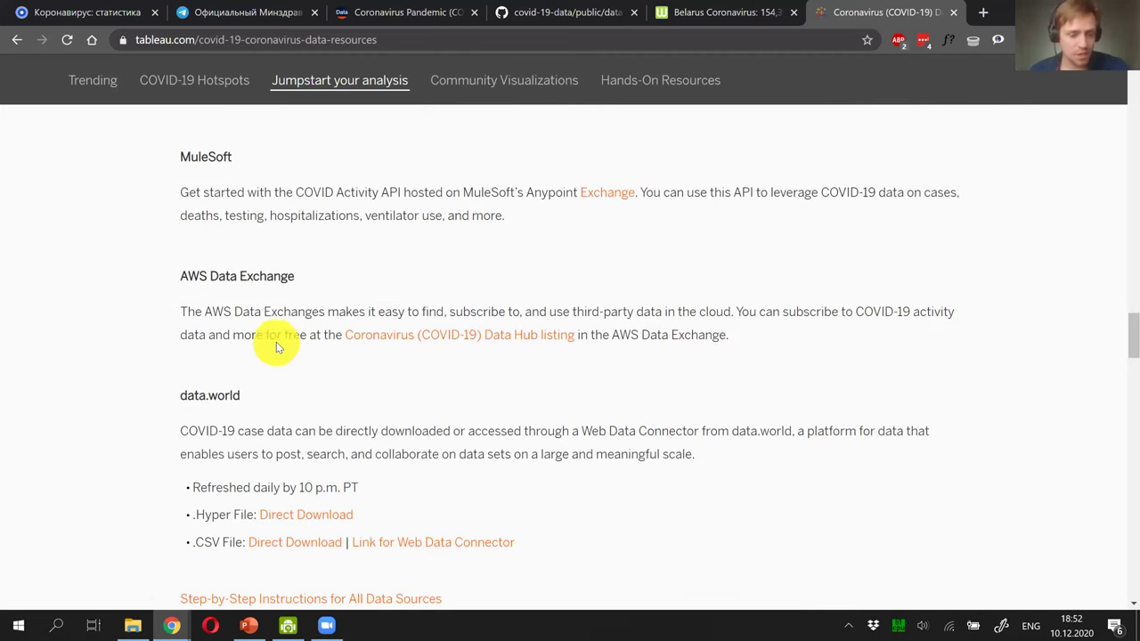
pyautogui.scroll(-2, 276, 342)
pyautogui.scroll(-2, 154, 349)
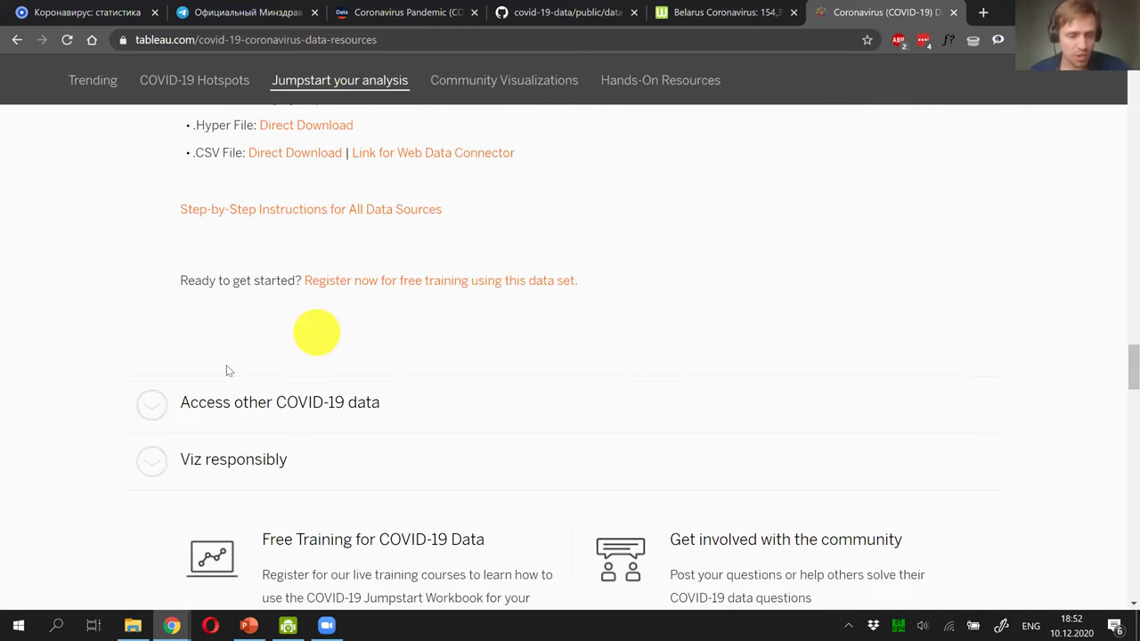
# Step: Expand the Access other COVID-19 data section and read through its contents
pyautogui.click(147, 407)
pyautogui.scroll(-4, 141, 410)
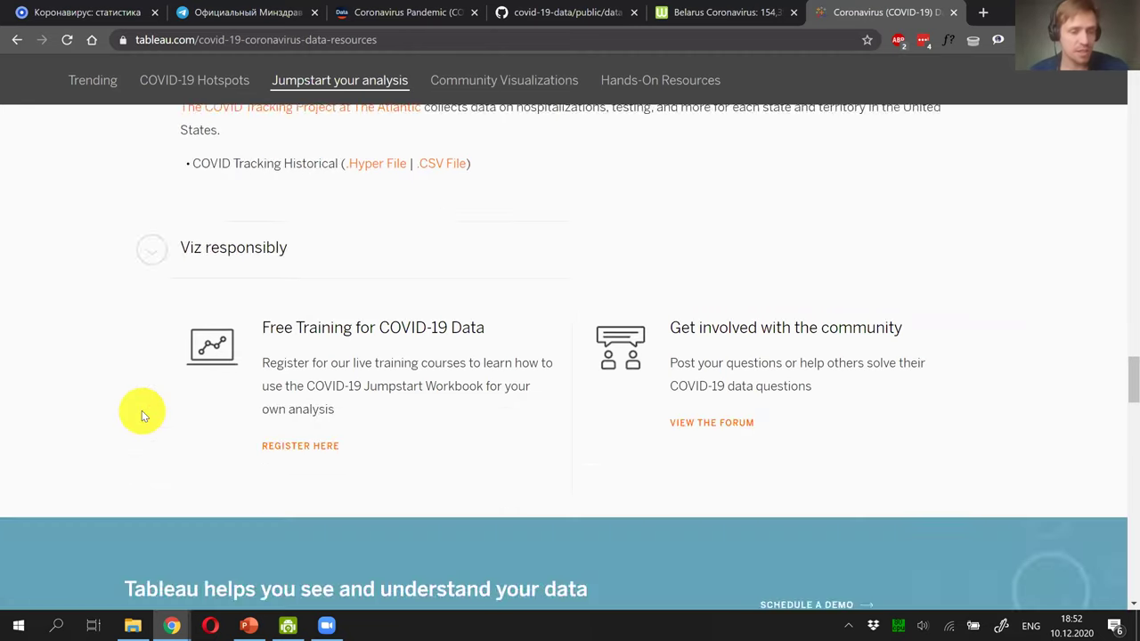
pyautogui.scroll(3, 142, 410)
pyautogui.scroll(2, 141, 411)
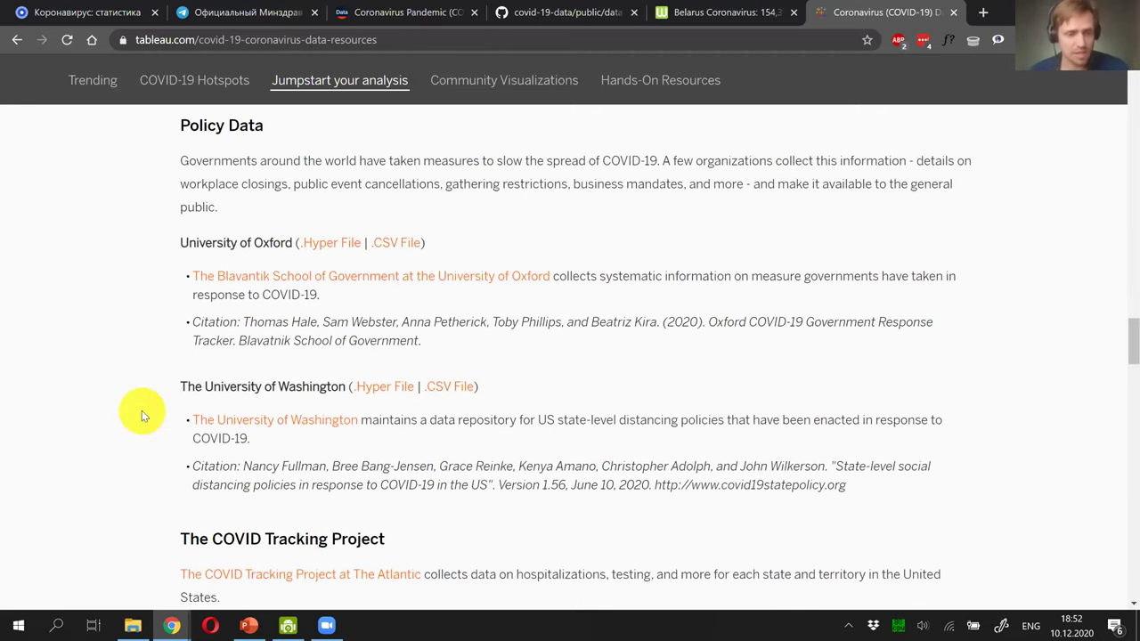
pyautogui.scroll(-2, 141, 411)
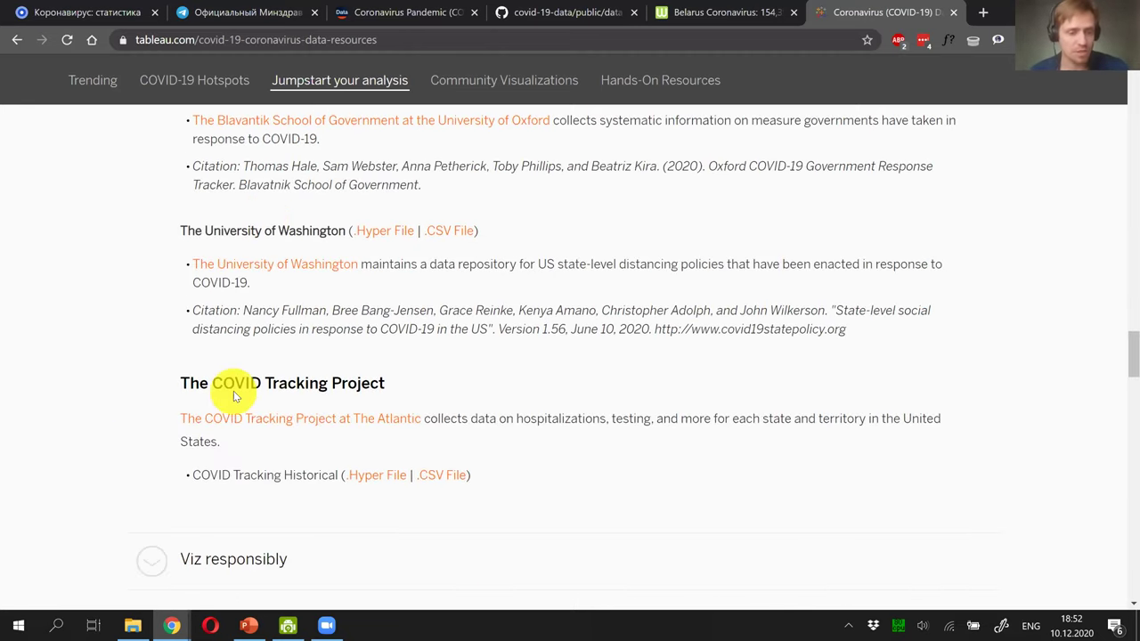
pyautogui.moveTo(215, 383); pyautogui.dragTo(401, 383)
pyautogui.click(463, 387)
pyautogui.scroll(-2, 462, 387)
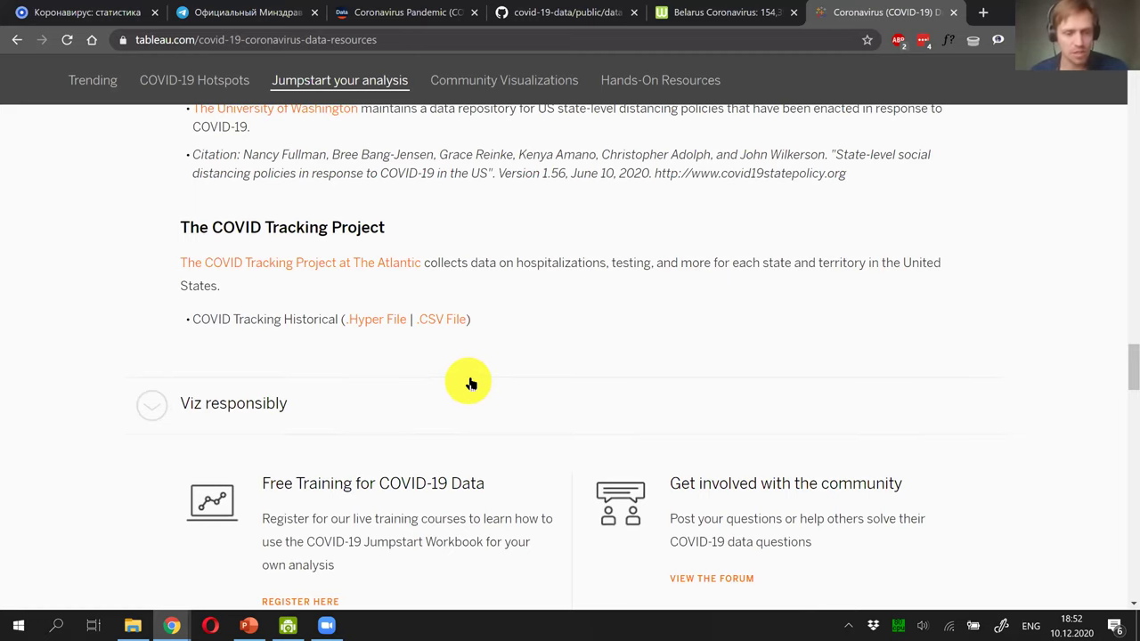
pyautogui.scroll(-3, 471, 383)
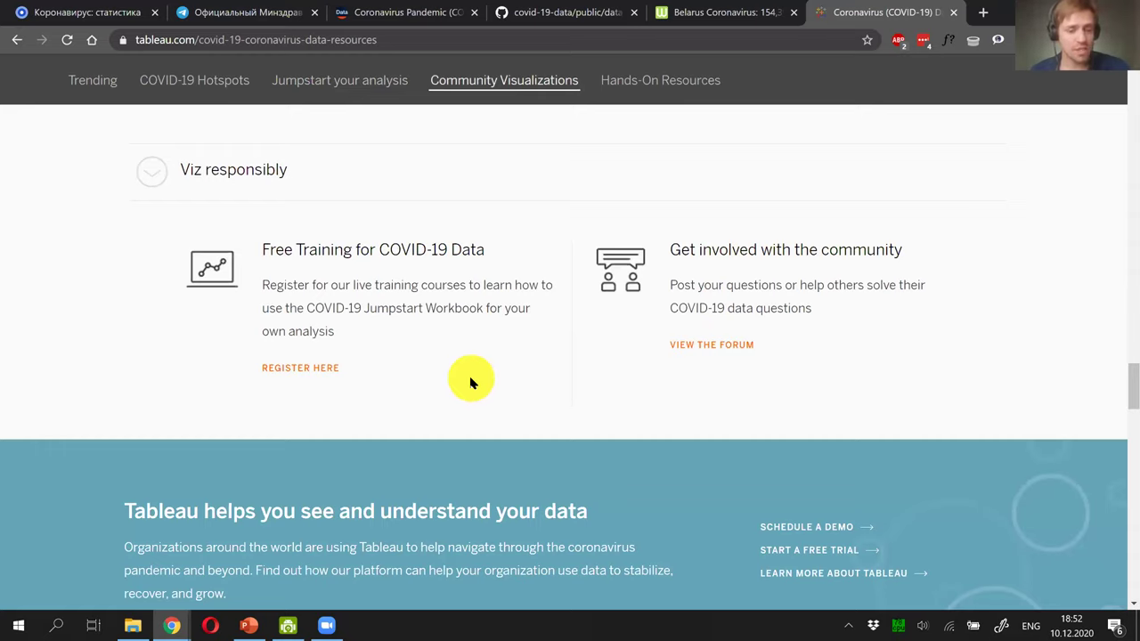
pyautogui.moveTo(258, 285); pyautogui.dragTo(374, 336)
pyautogui.click(374, 336)
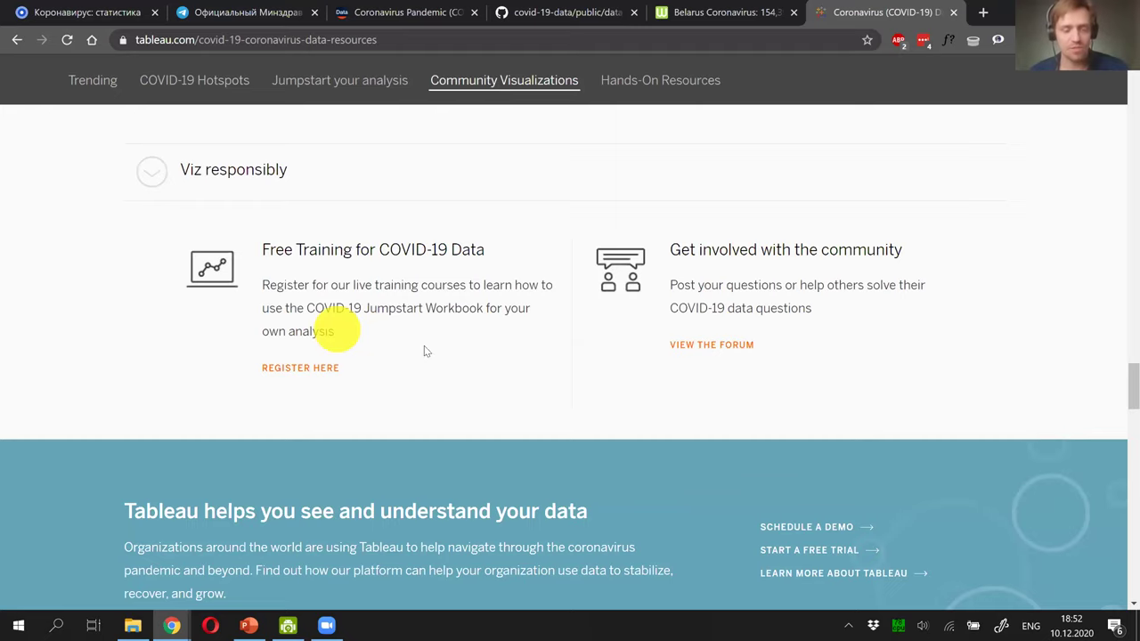
pyautogui.scroll(10, 424, 347)
pyautogui.scroll(5, 424, 348)
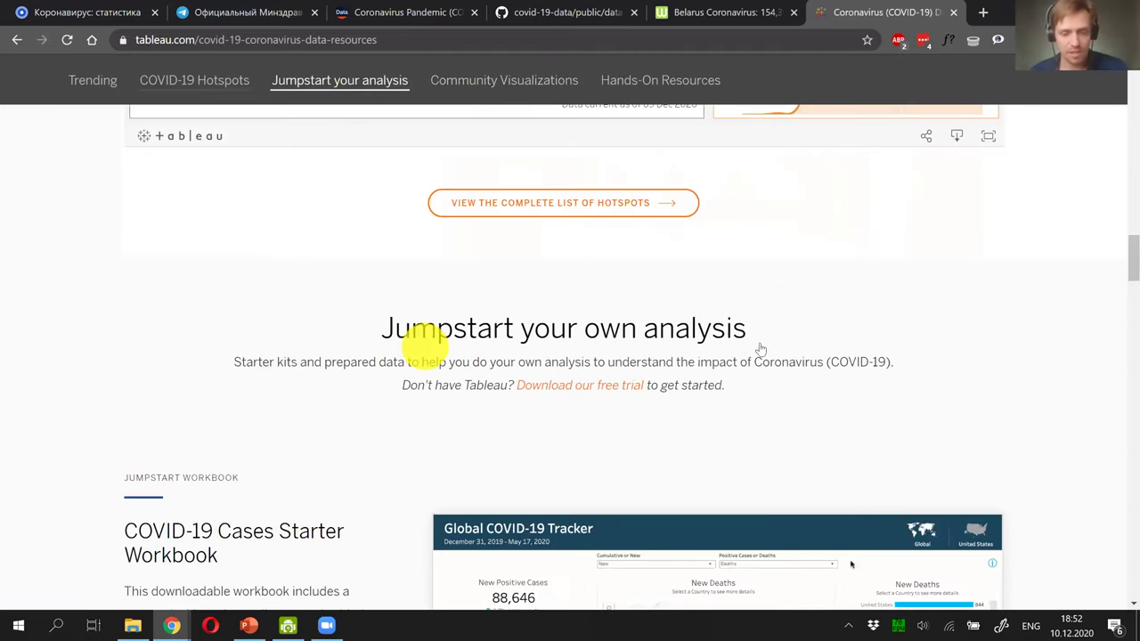
pyautogui.scroll(-4, 588, 329)
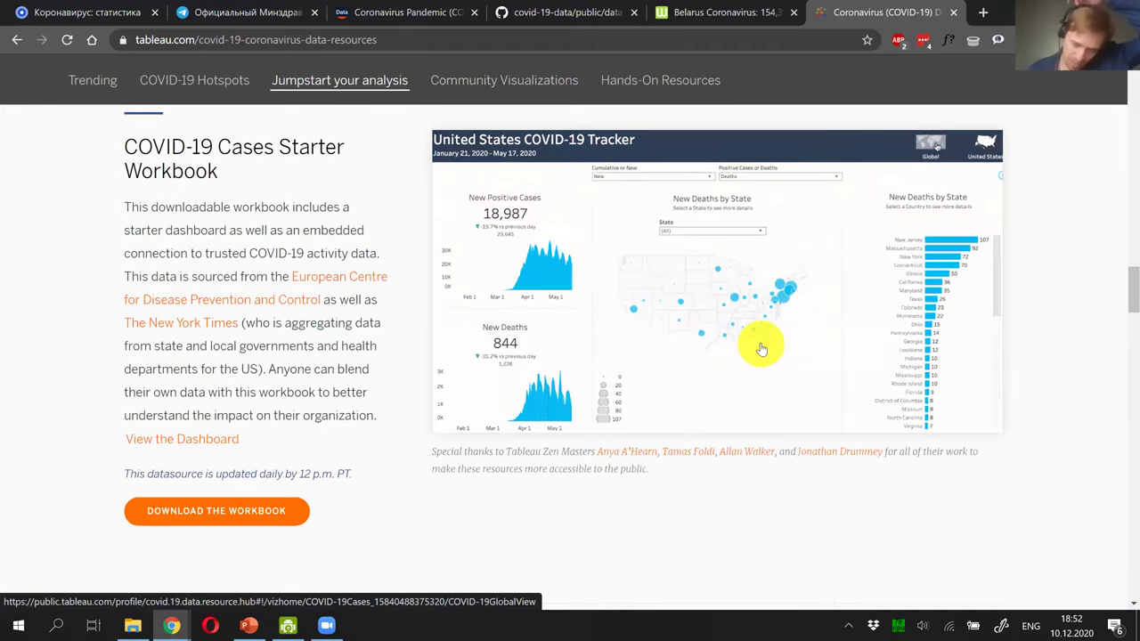
# Step: Close the Tableau, Worldometers Belarus and GitHub covid-19-data tabs, leaving Our World in Data
pyautogui.click(955, 14)
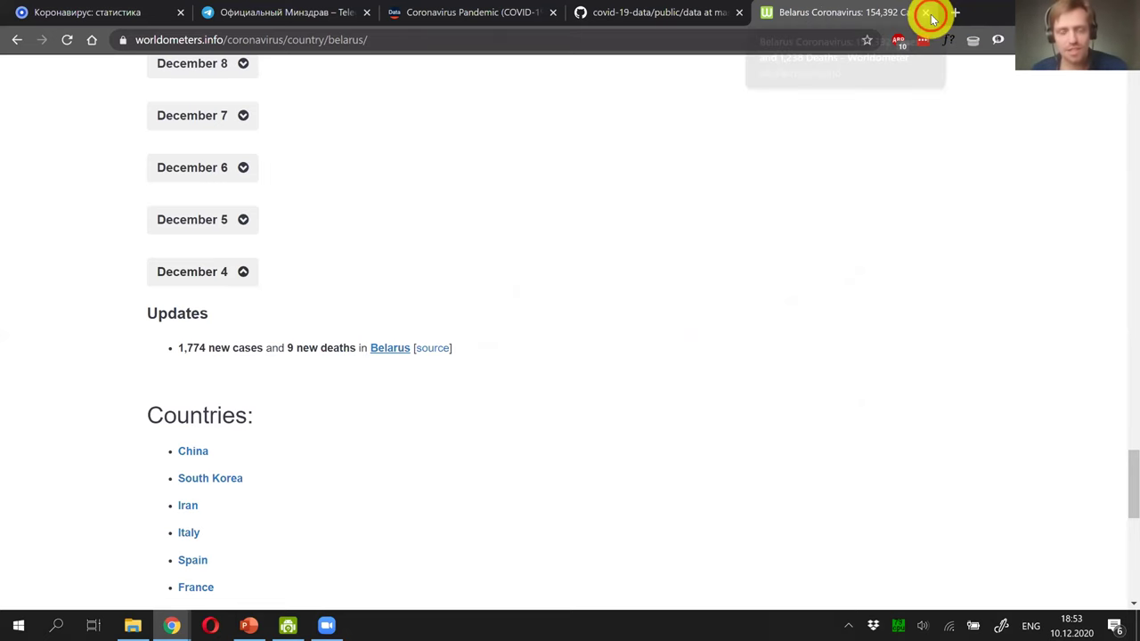
pyautogui.click(931, 16)
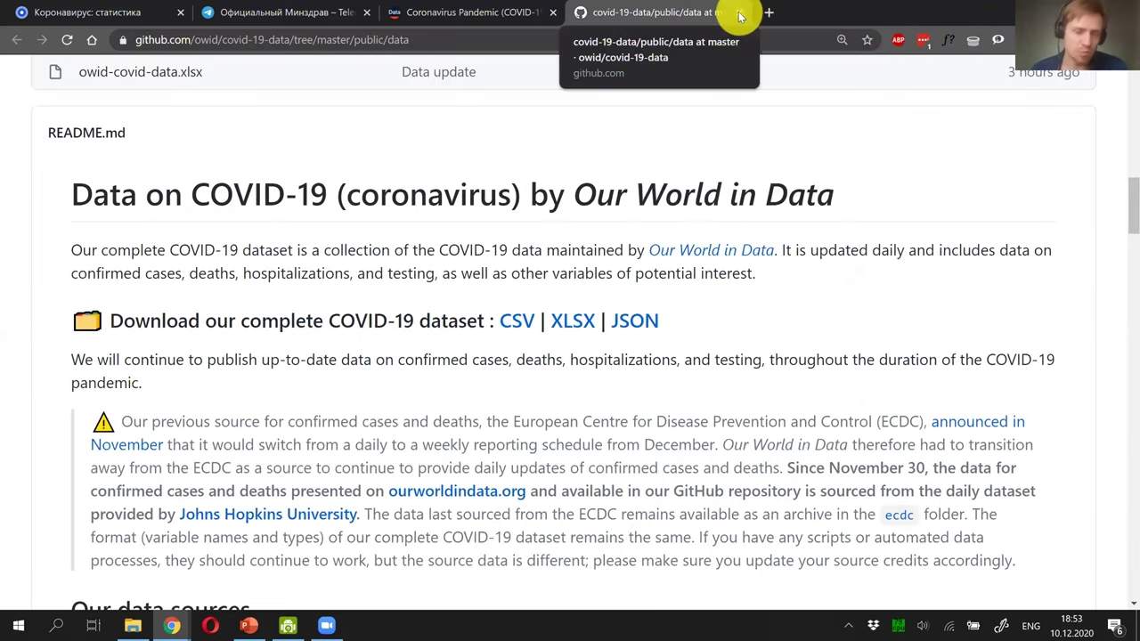
pyautogui.click(738, 14)
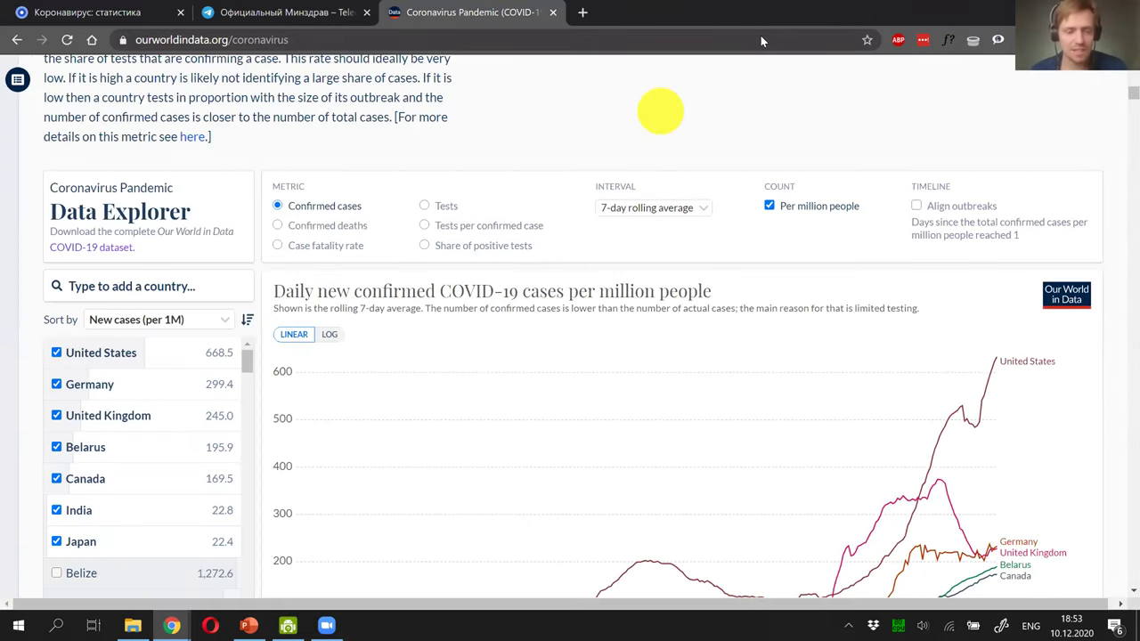
pyautogui.scroll(-1, 660, 109)
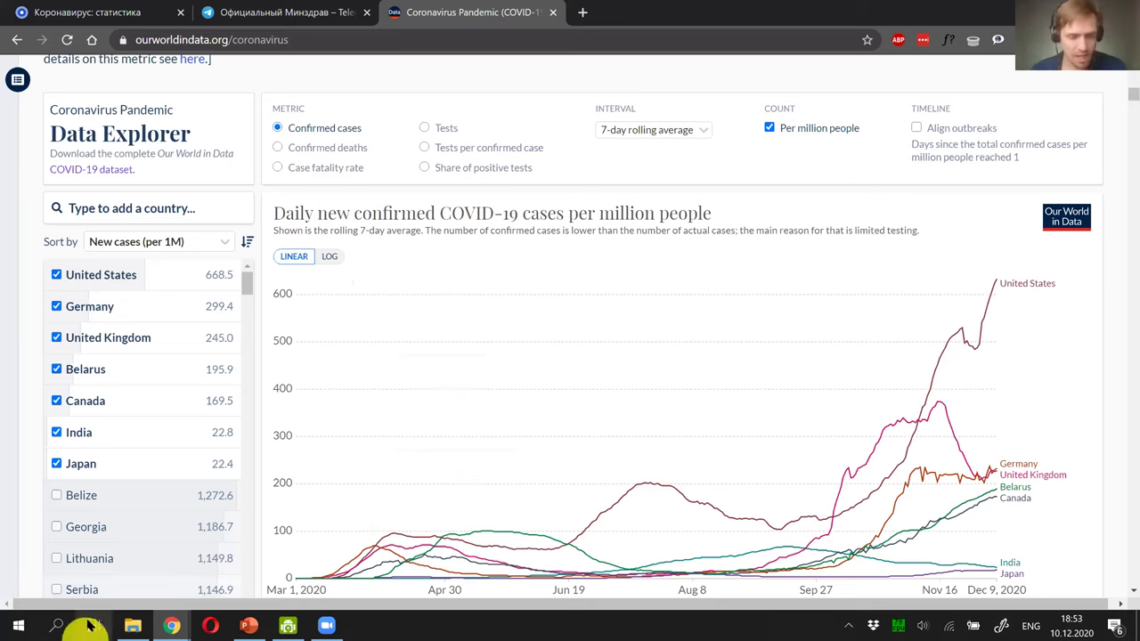
# Step: Prefix owid-covid-data_20201210.xlsx with 'c' and open the renamed workbook in Excel
pyautogui.click(130, 626)
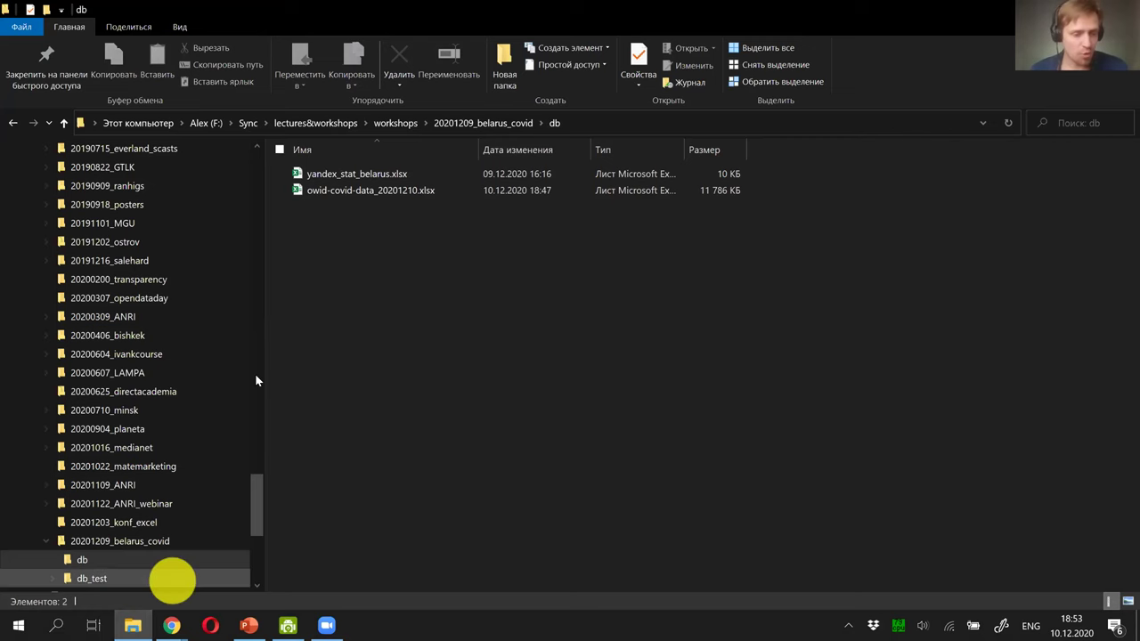
pyautogui.click(374, 190)
pyautogui.click(461, 74)
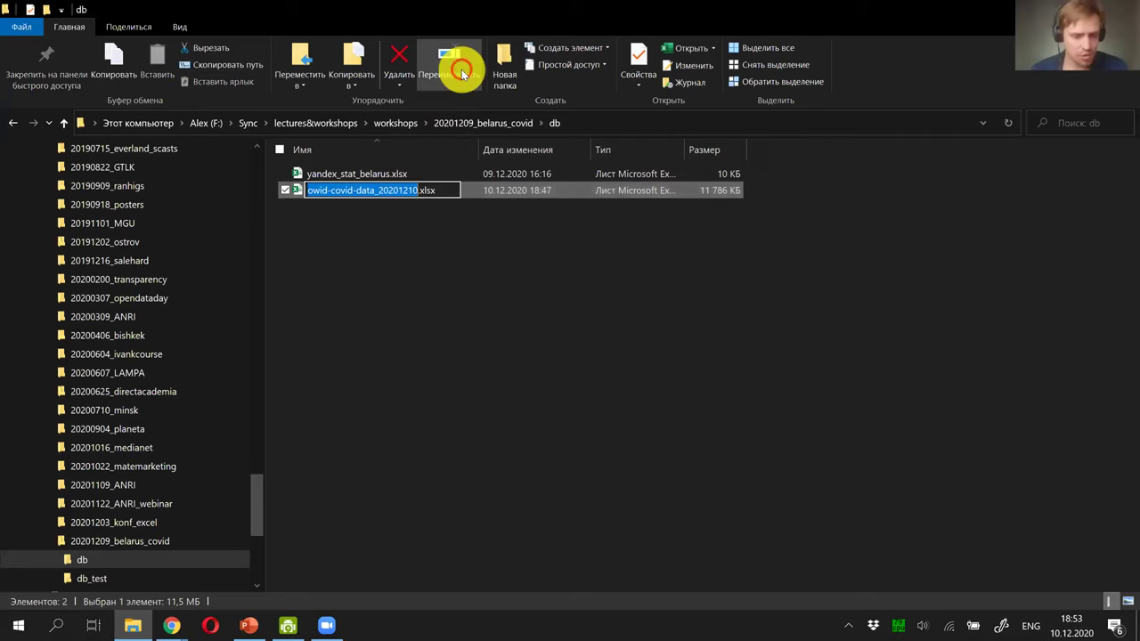
pyautogui.press('Home')
pyautogui.write('c')
pyautogui.press('Return')
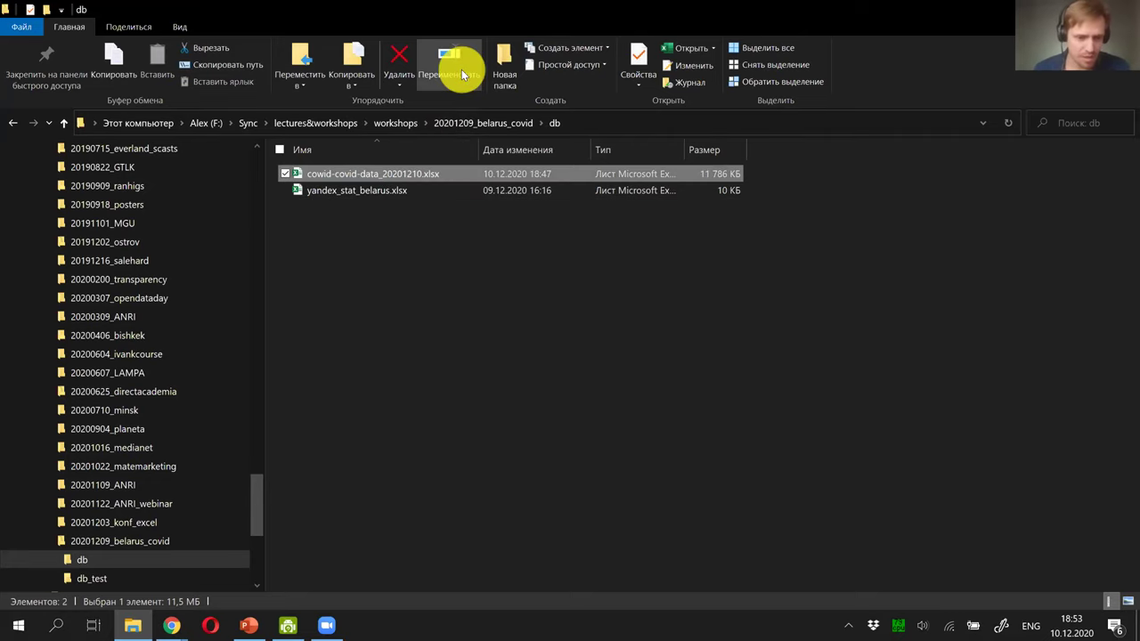
pyautogui.doubleClick(367, 174)
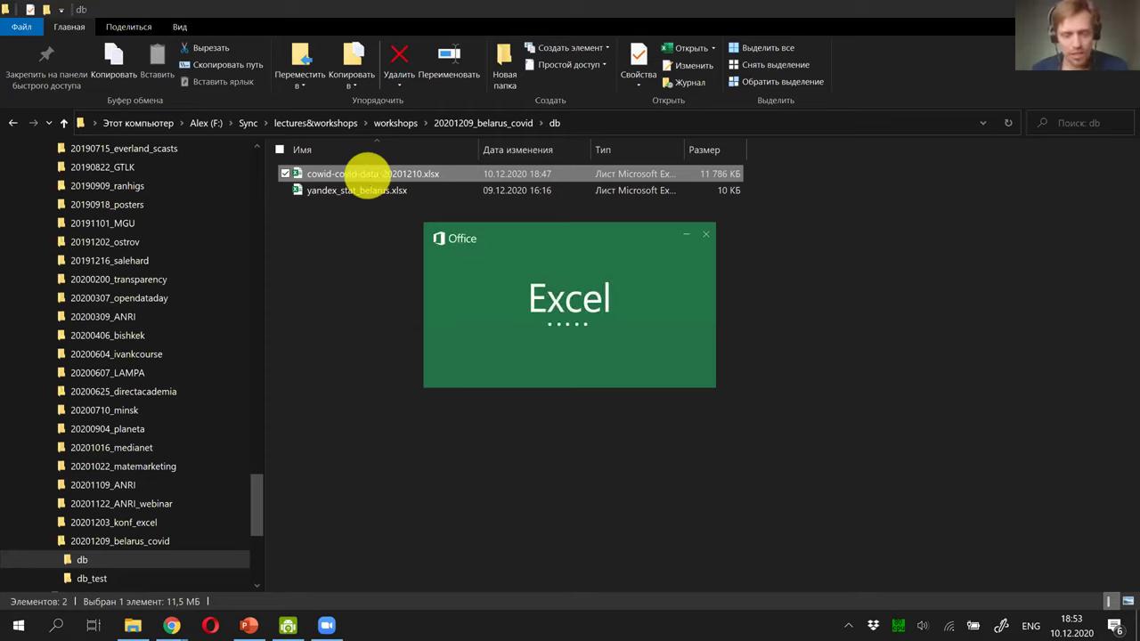
pyautogui.click(660, 306)
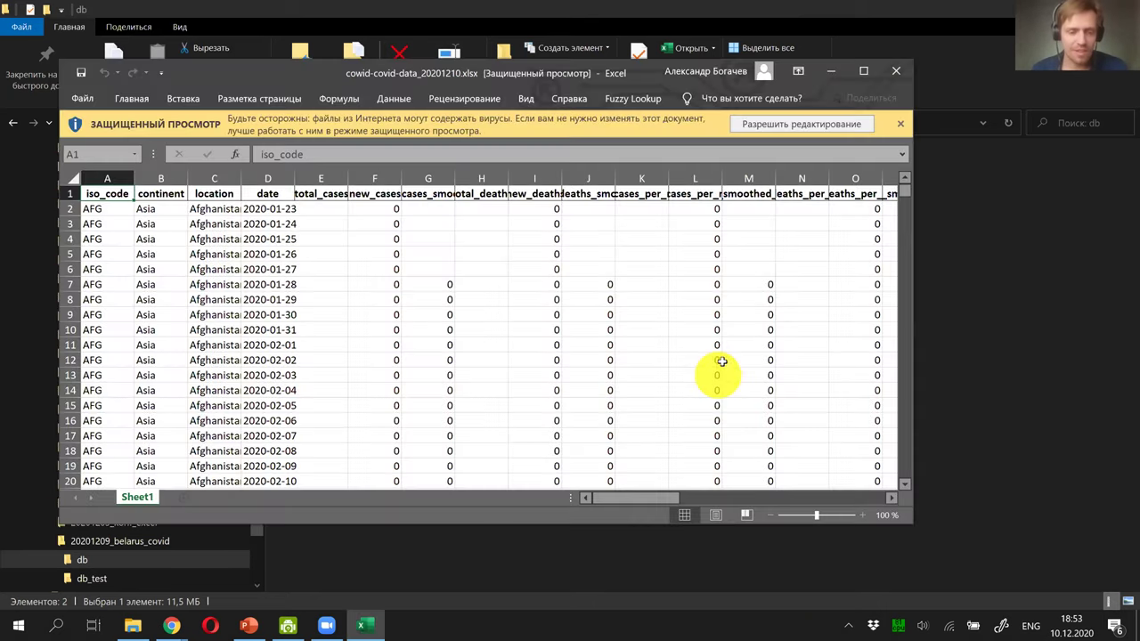
# Step: Maximize the workbook, enable editing and AutoFit all the data columns
pyautogui.click(863, 75)
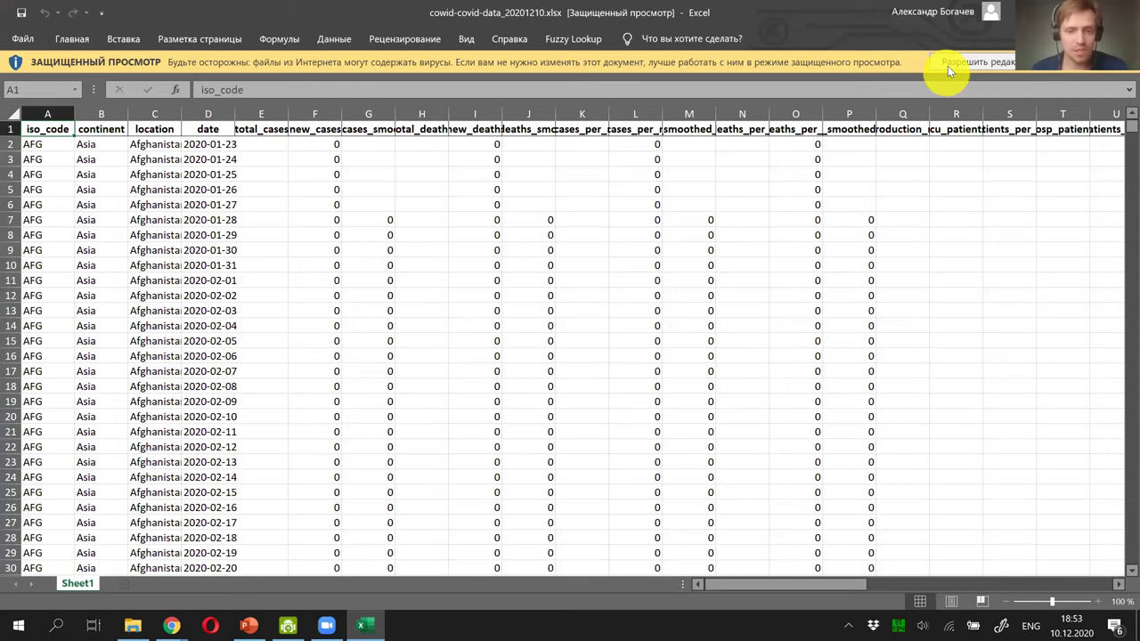
pyautogui.click(935, 61)
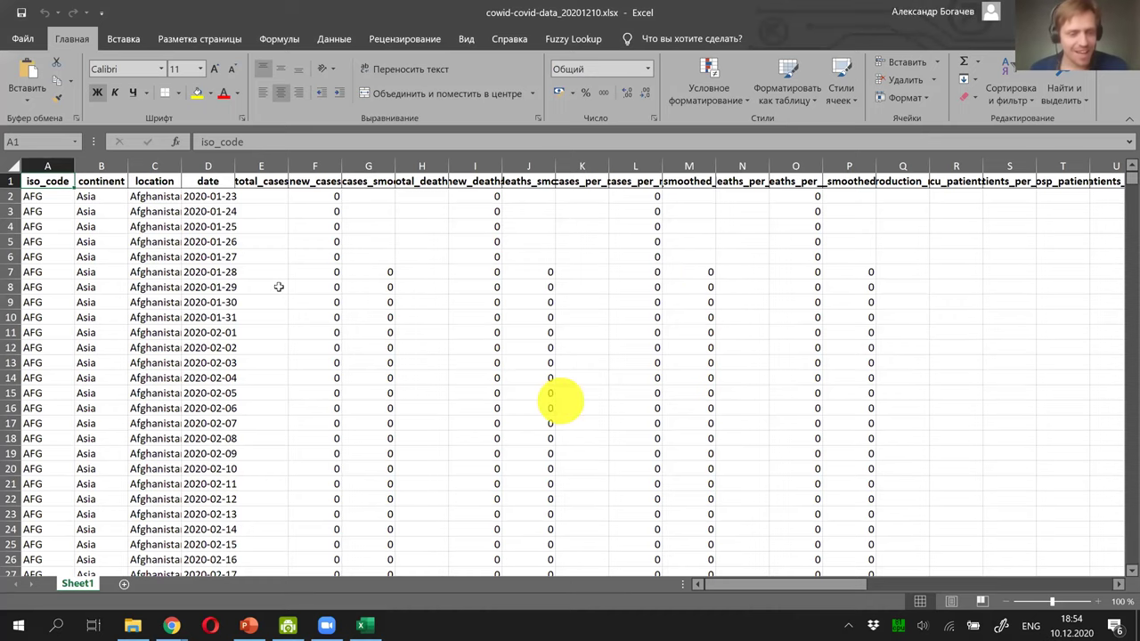
pyautogui.click(278, 287)
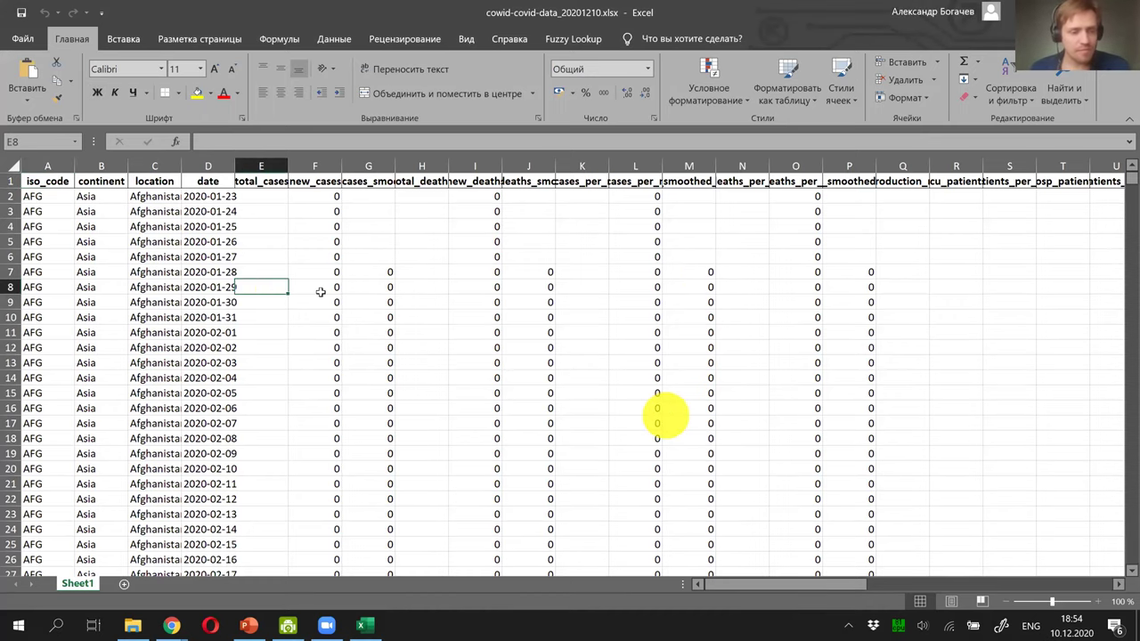
pyautogui.moveTo(1124, 182); pyautogui.dragTo(929, 164)
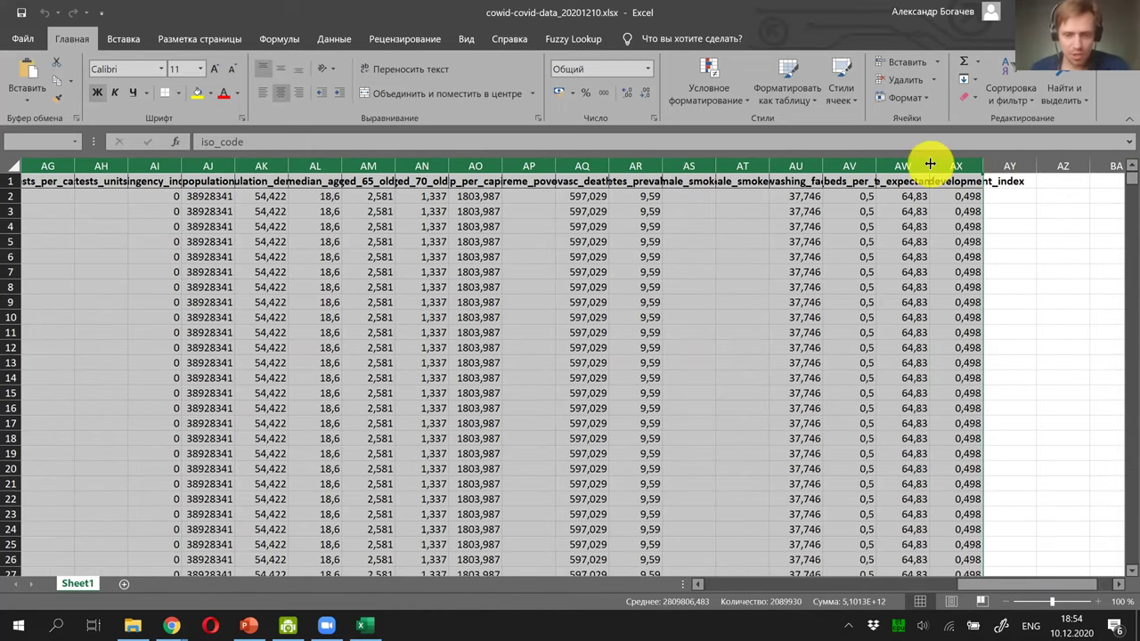
pyautogui.doubleClick(930, 164)
pyautogui.moveTo(979, 585); pyautogui.dragTo(752, 585)
pyautogui.click(583, 341)
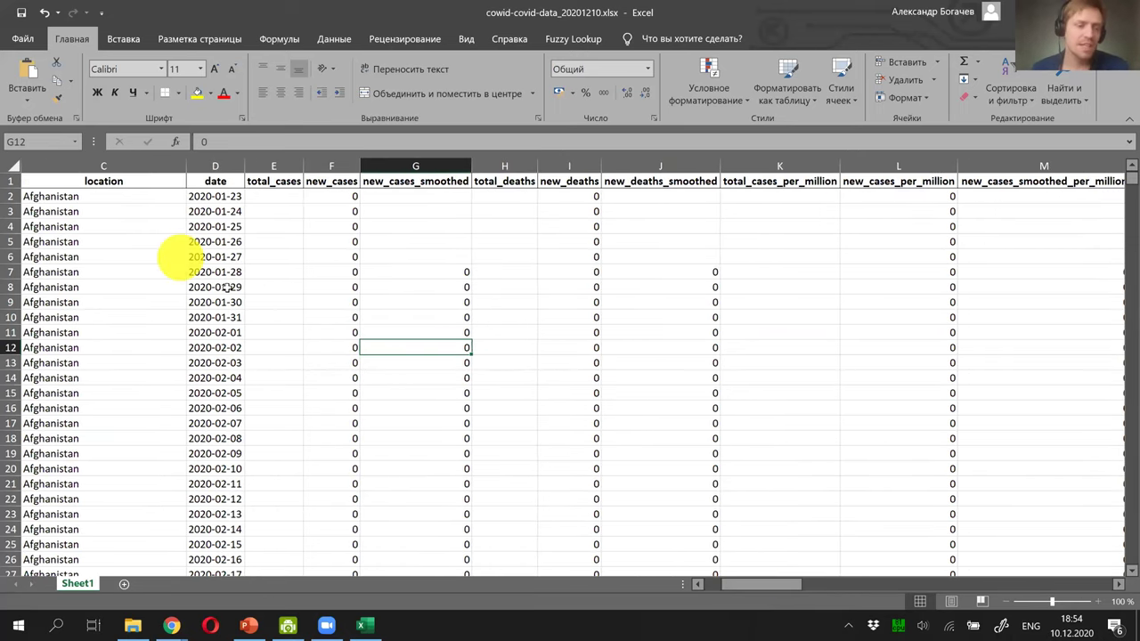
# Step: Inspect the case headers from total_cases through positive_rate
pyautogui.click(273, 181)
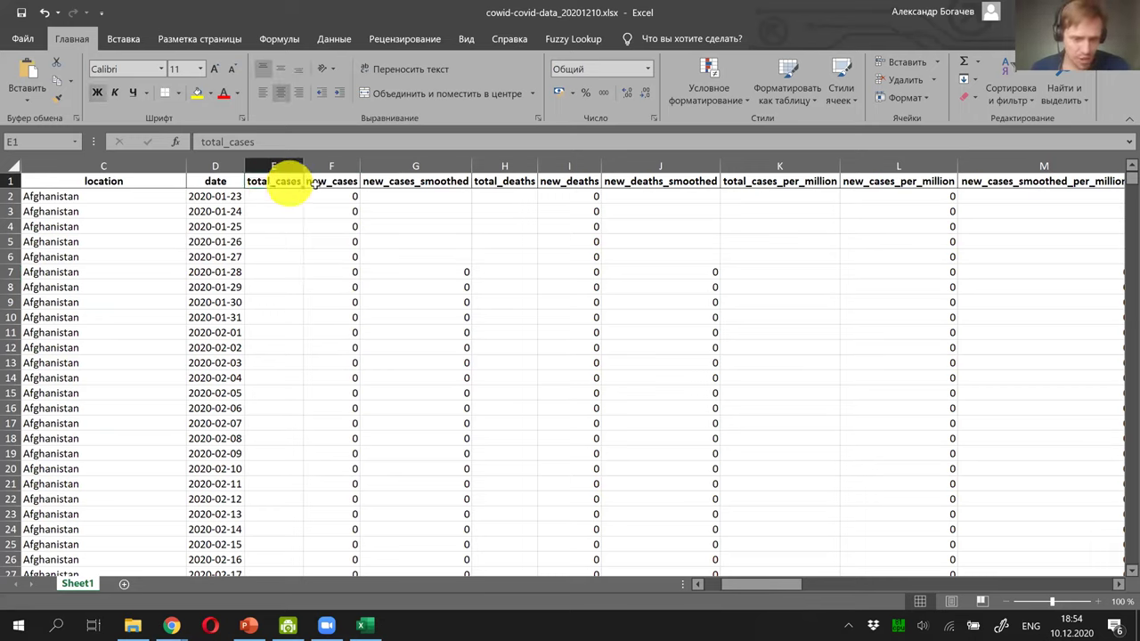
pyautogui.click(333, 182)
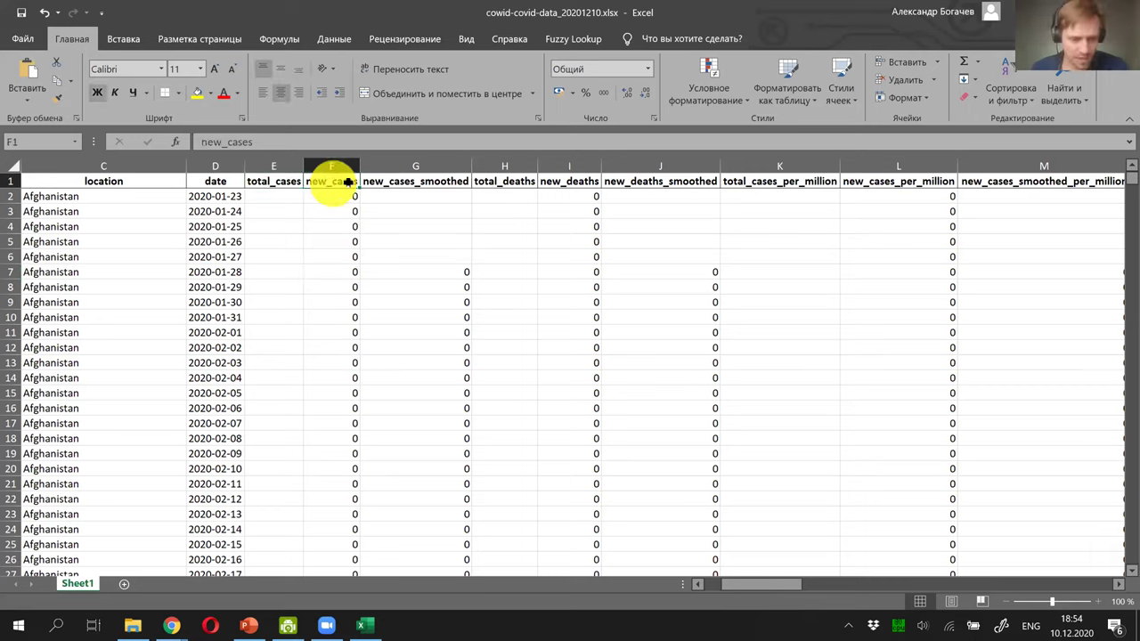
pyautogui.click(392, 183)
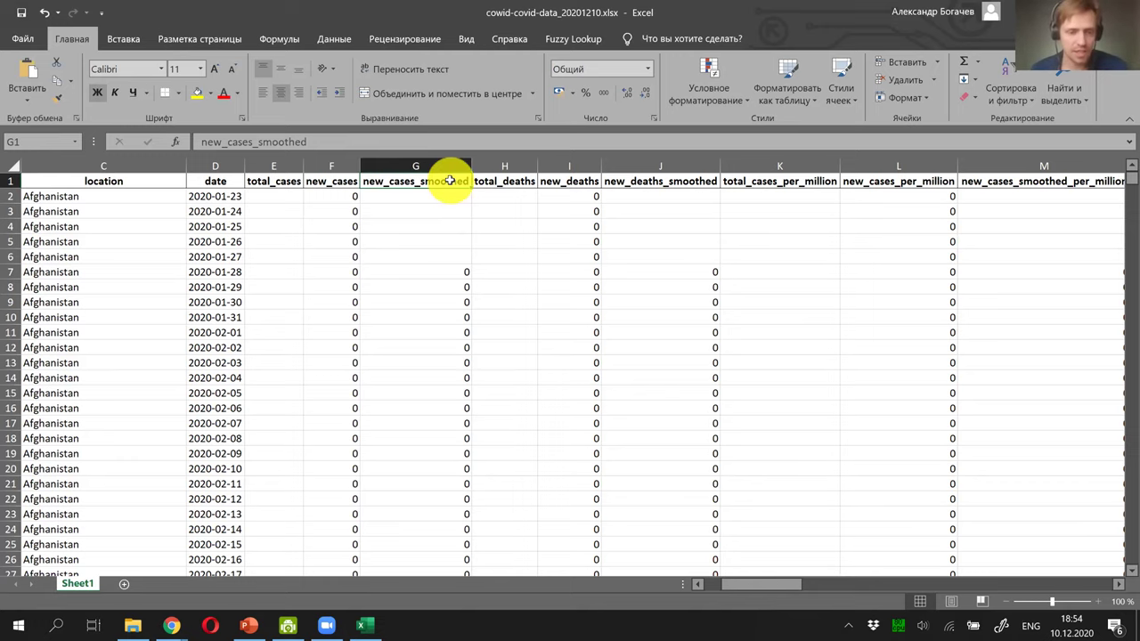
pyautogui.scroll(1, 450, 181)
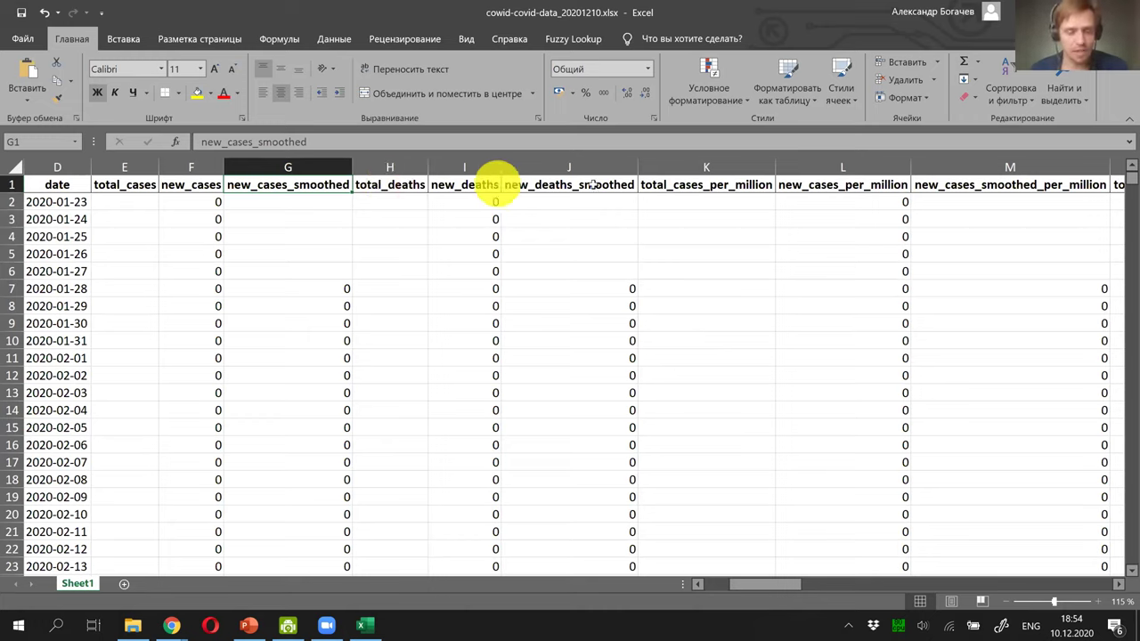
pyautogui.moveTo(762, 582); pyautogui.dragTo(787, 582)
pyautogui.click(676, 185)
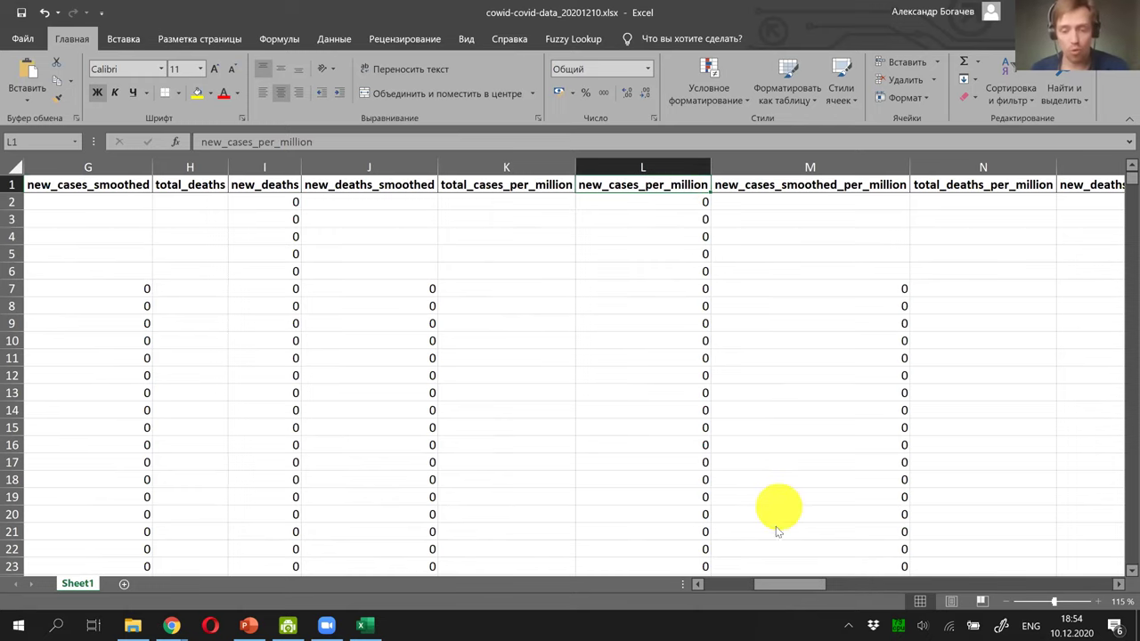
pyautogui.moveTo(780, 585); pyautogui.dragTo(878, 586)
pyautogui.click(578, 185)
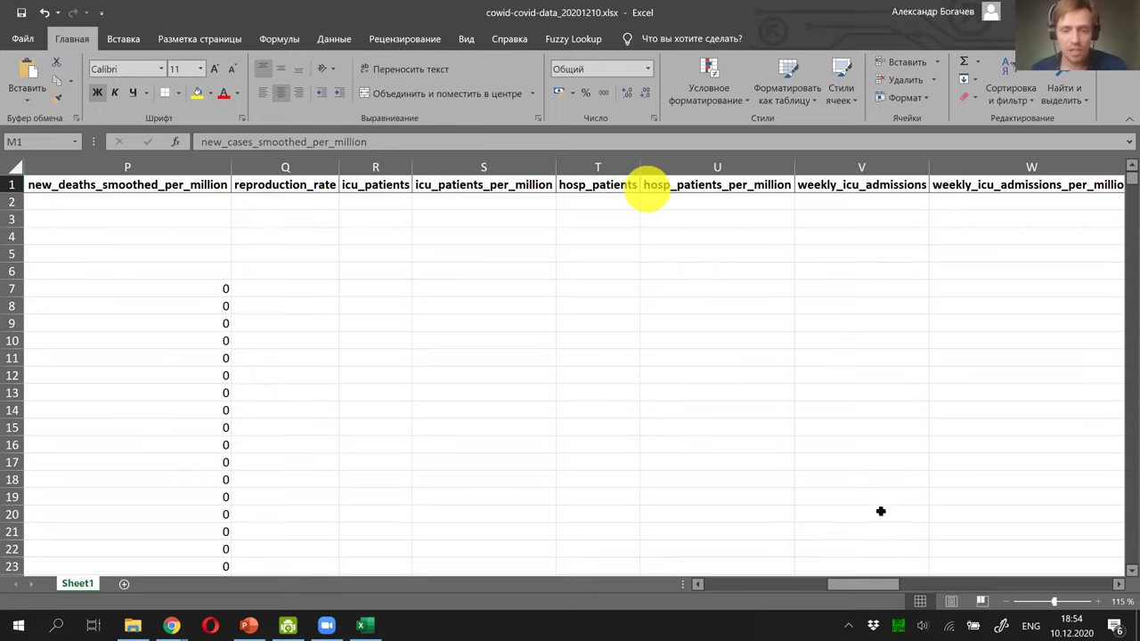
pyautogui.moveTo(866, 583); pyautogui.dragTo(924, 584)
pyautogui.moveTo(621, 190); pyautogui.dragTo(682, 189)
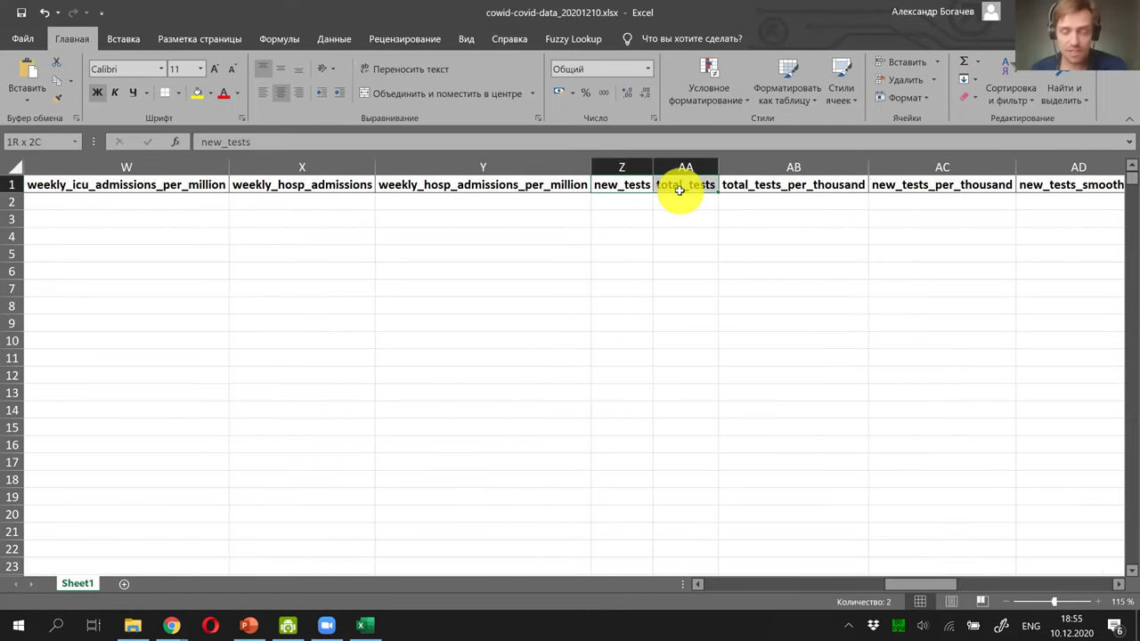
pyautogui.moveTo(904, 581); pyautogui.dragTo(1005, 585)
pyautogui.click(63, 184)
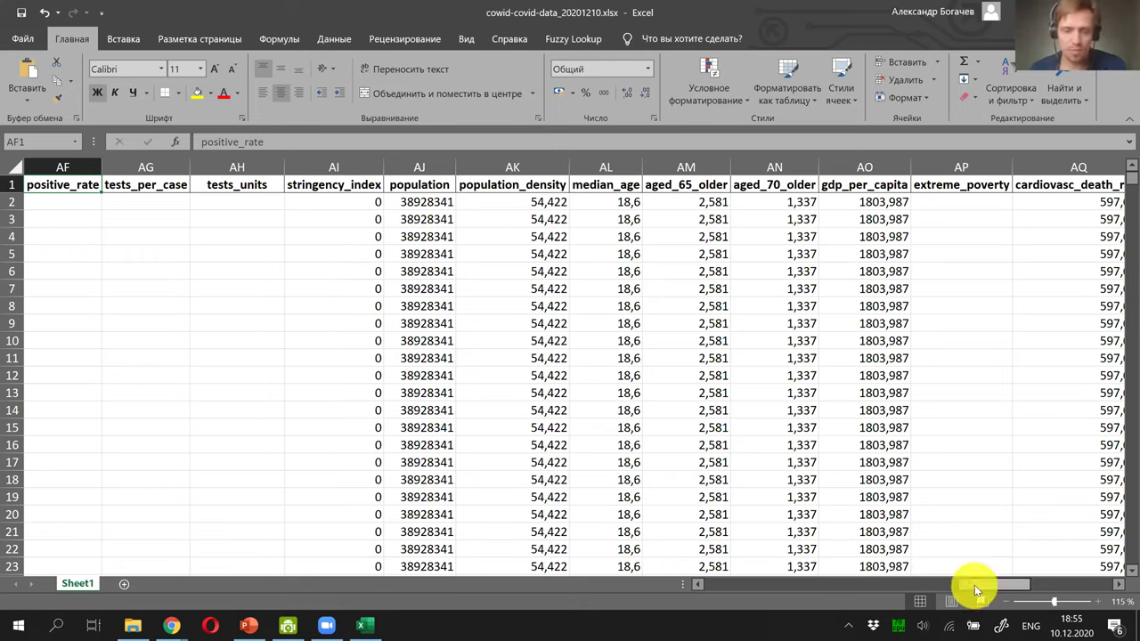
# Step: Inspect the population and age headers, then return to the continent column
pyautogui.click(417, 184)
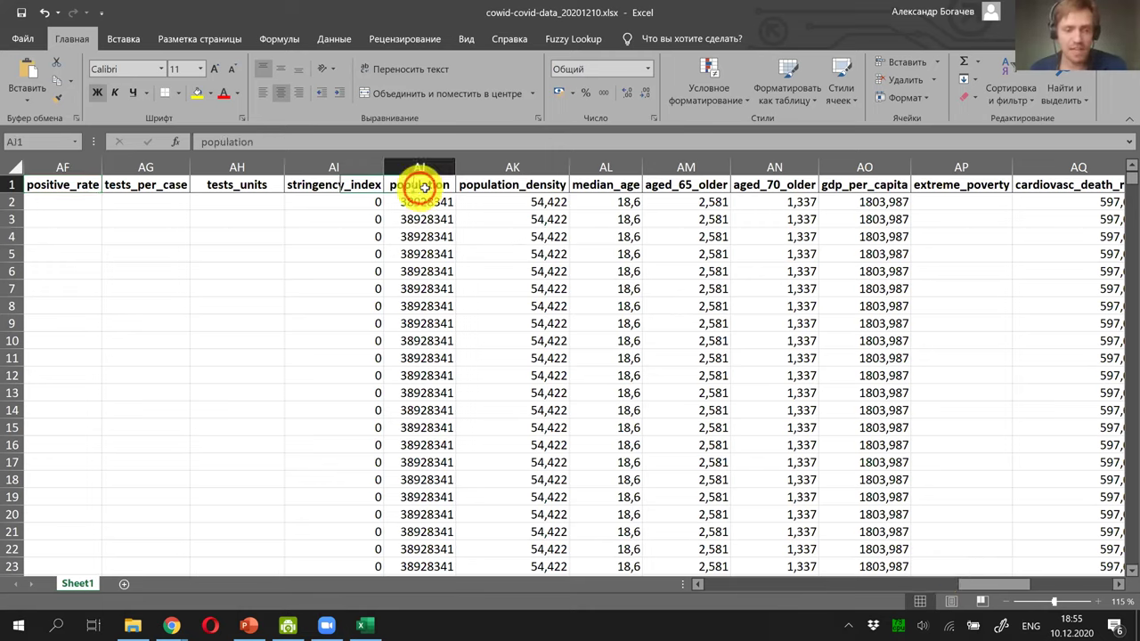
pyautogui.moveTo(450, 187); pyautogui.dragTo(771, 196)
pyautogui.click(766, 187)
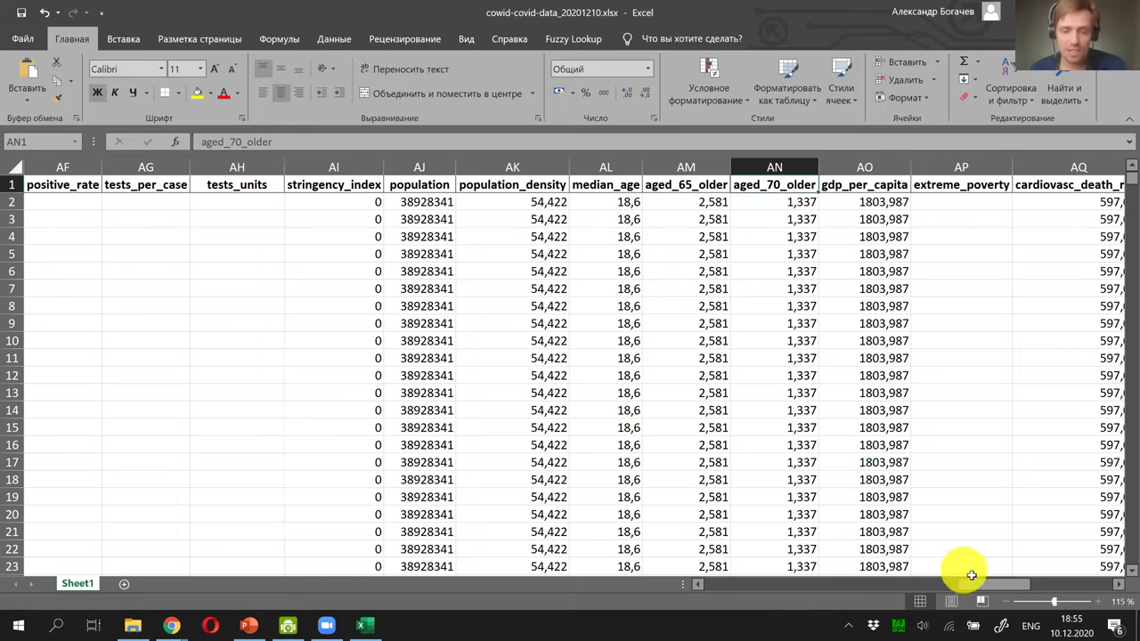
pyautogui.moveTo(976, 583); pyautogui.dragTo(1066, 594)
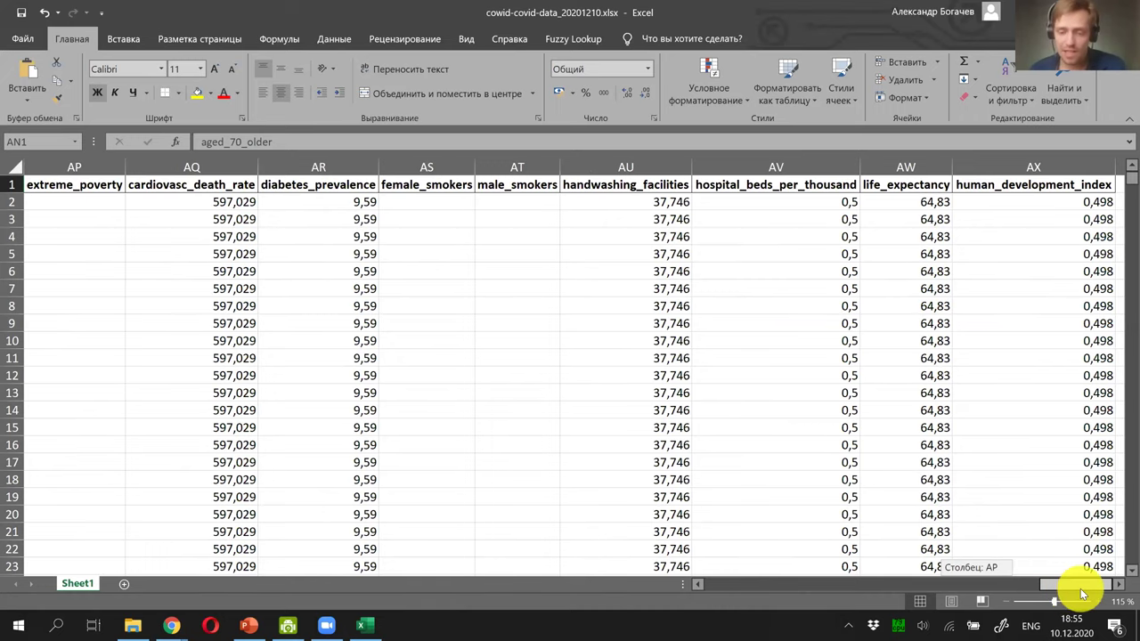
pyautogui.click(738, 585)
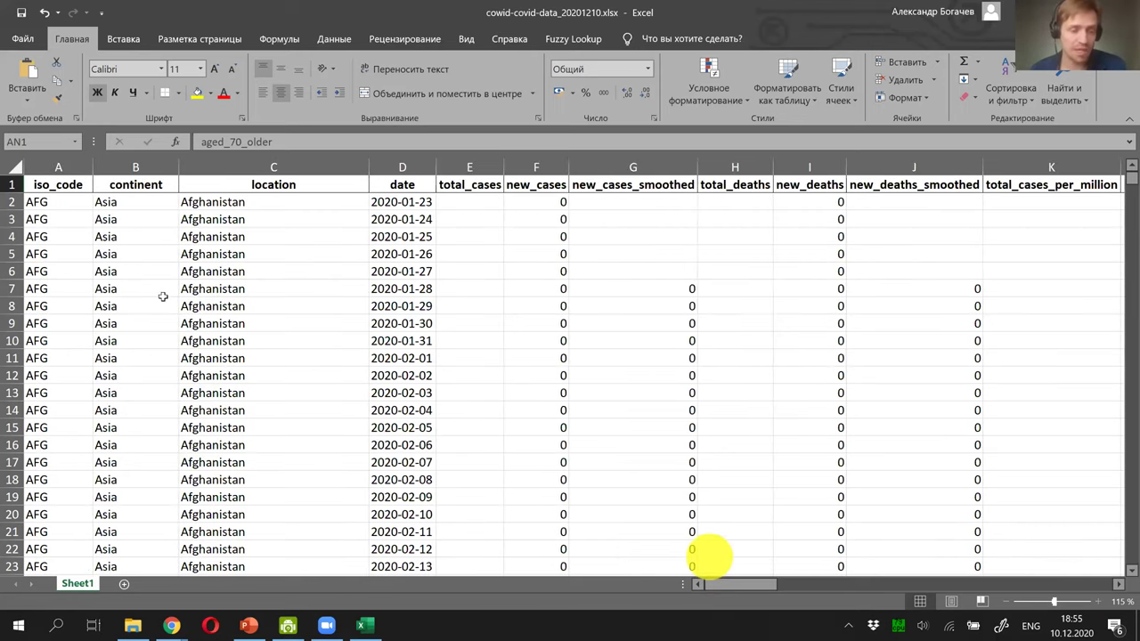
pyautogui.click(145, 185)
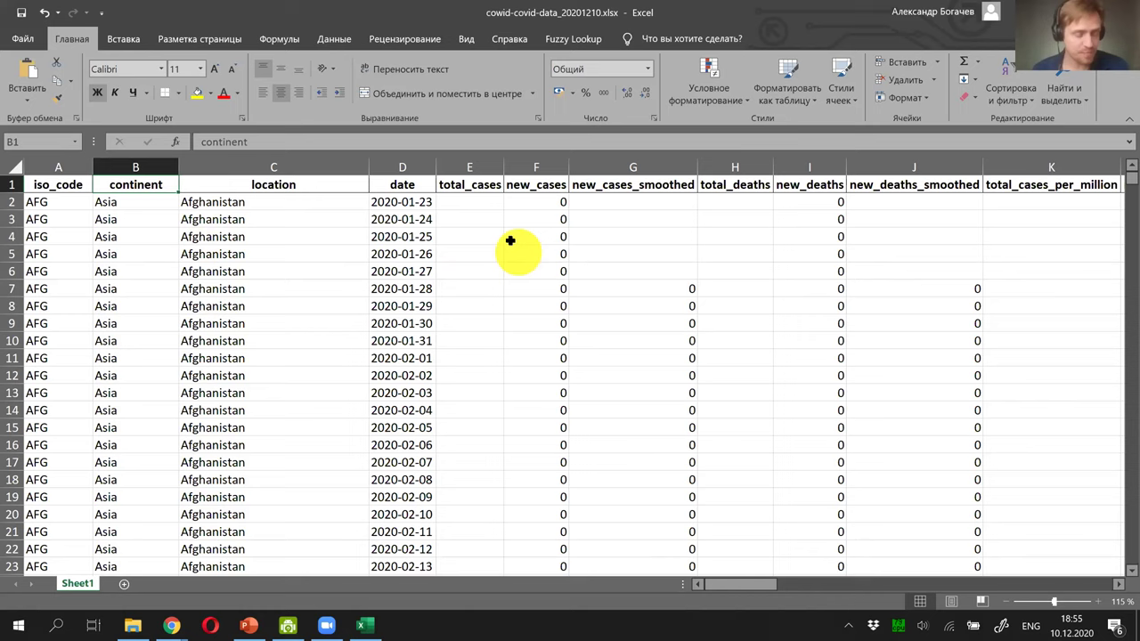
# Step: Turn on column filters and filter the location column to Belarus only
pyautogui.click(338, 40)
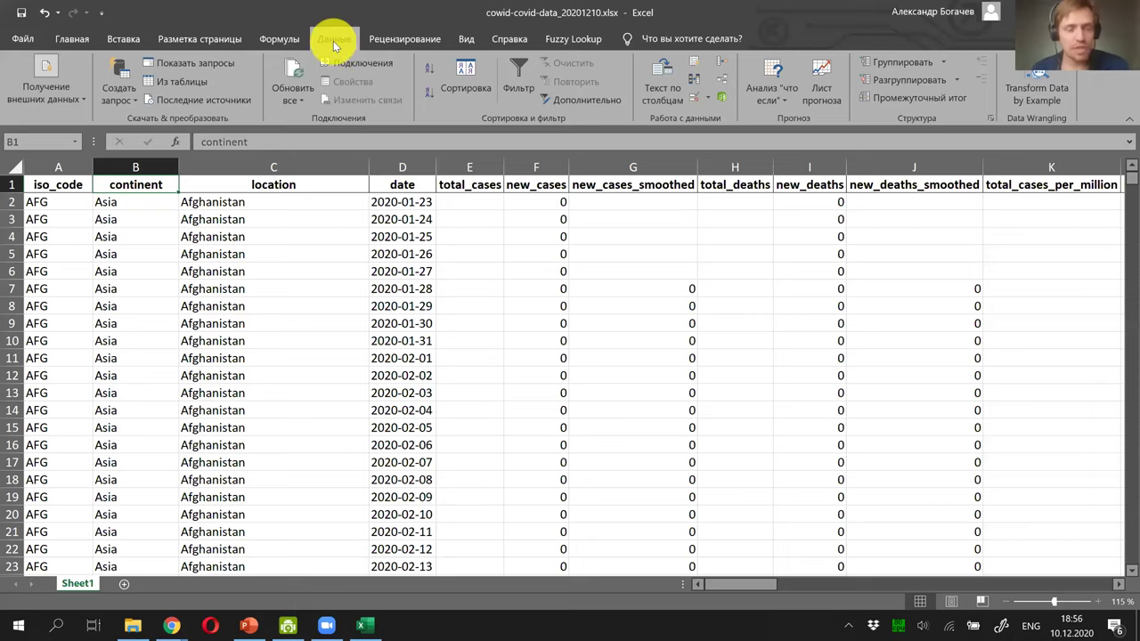
pyautogui.click(520, 80)
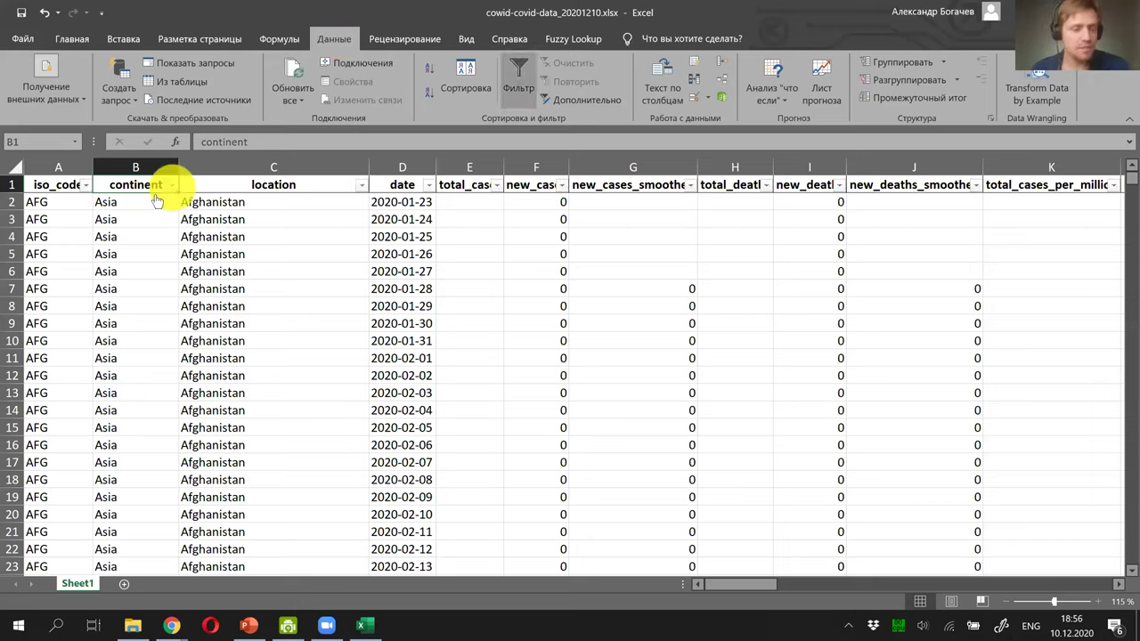
pyautogui.click(361, 184)
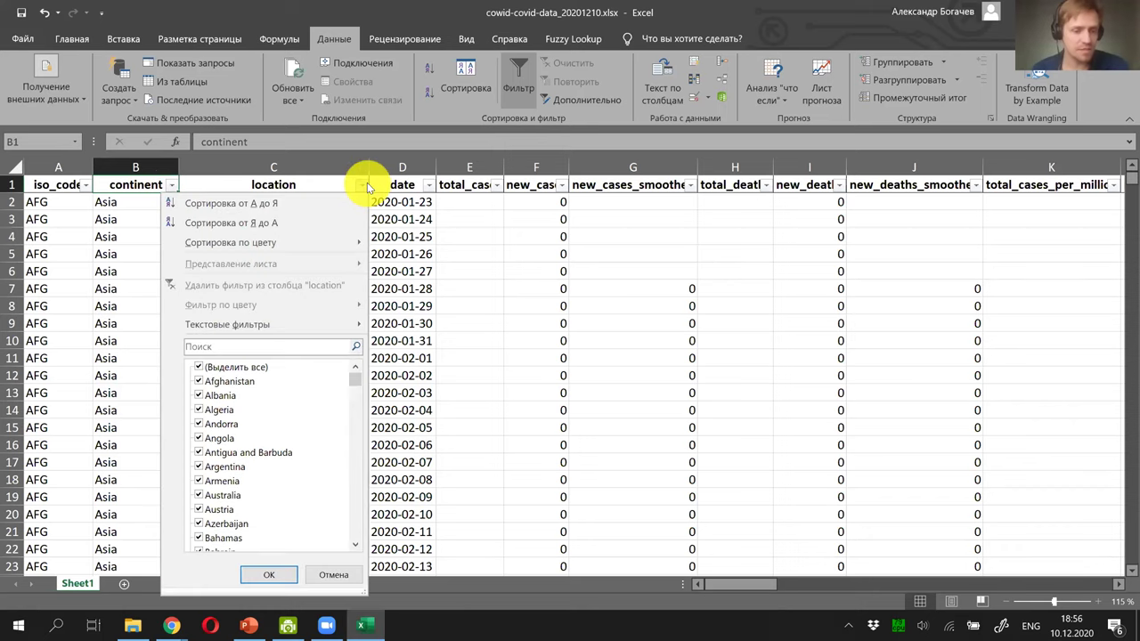
pyautogui.click(215, 347)
pyautogui.click(199, 367)
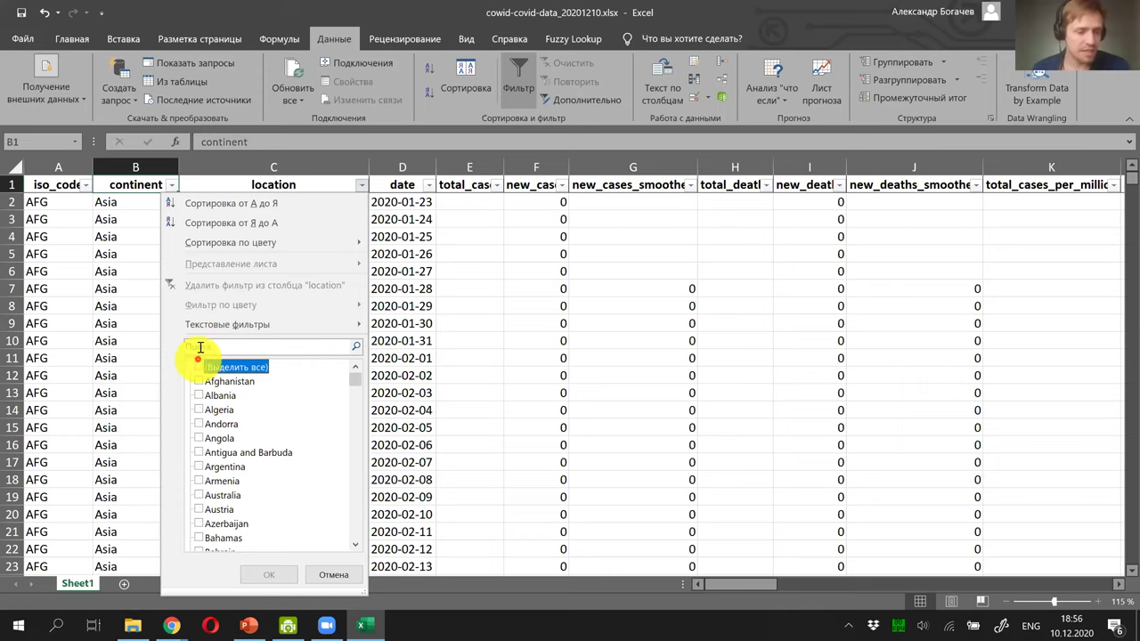
pyautogui.click(194, 347)
pyautogui.write('bela')
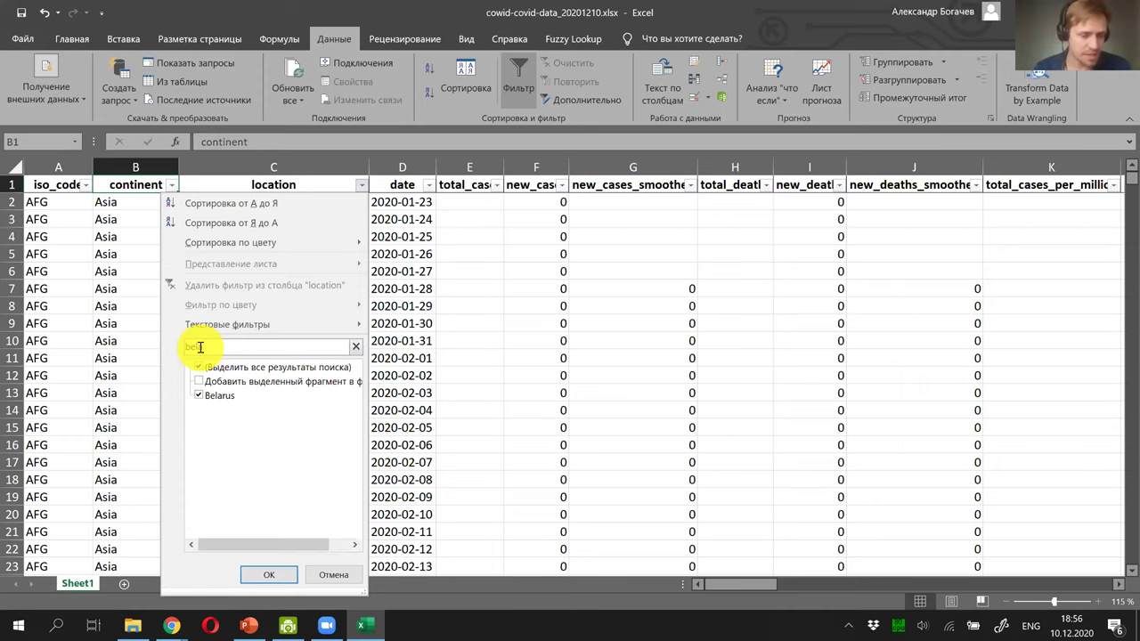
pyautogui.click(268, 574)
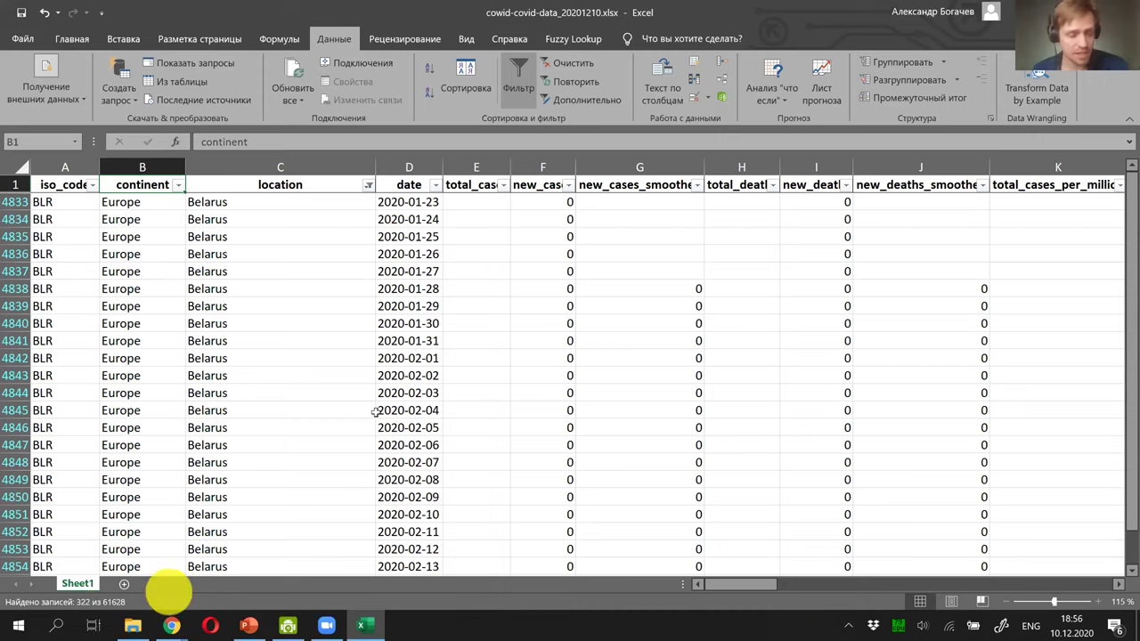
# Step: Select and copy the whole filtered Belarus table
pyautogui.click(213, 285)
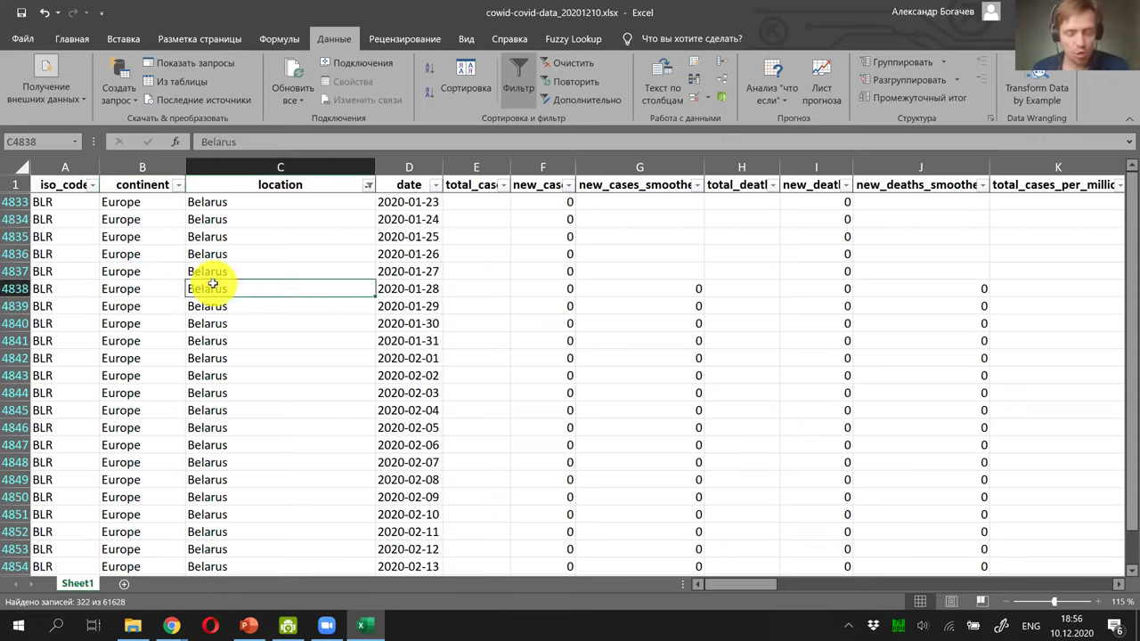
pyautogui.hotkey('ctrl', 'a')
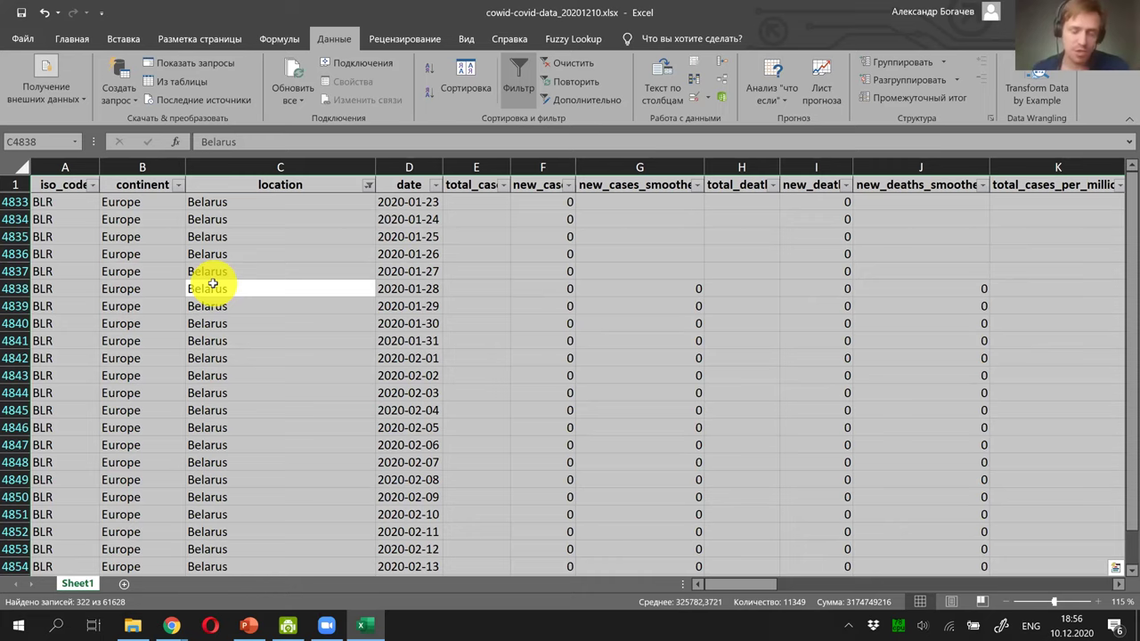
pyautogui.hotkey('ctrl', 'c')
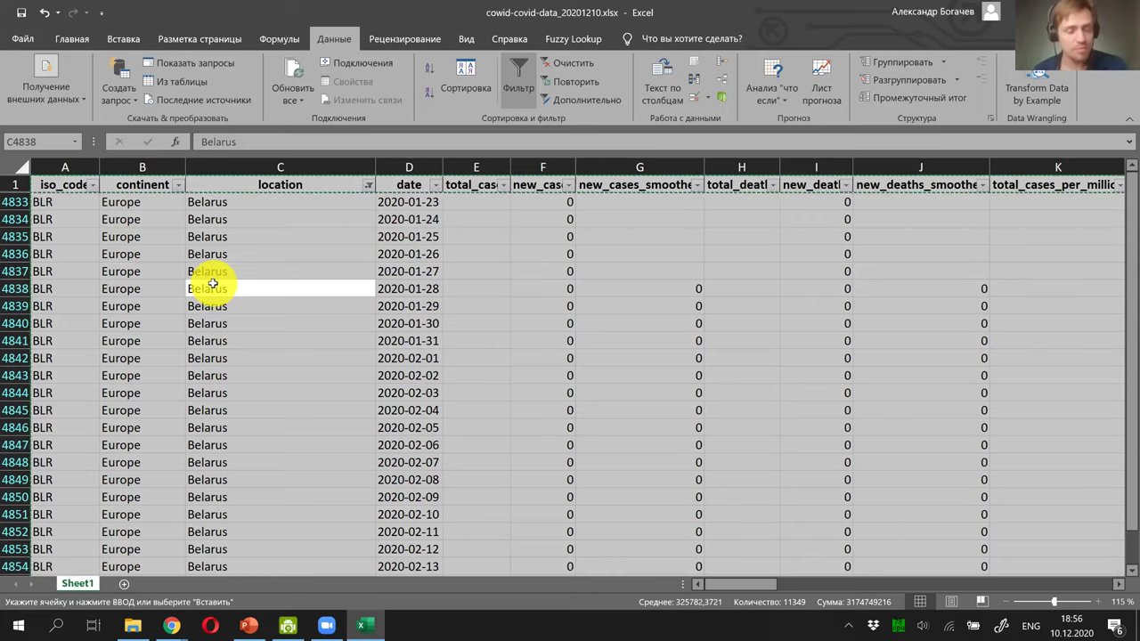
# Step: Paste the copied Belarus rows into a new blank workbook
pyautogui.click(24, 42)
pyautogui.click(230, 158)
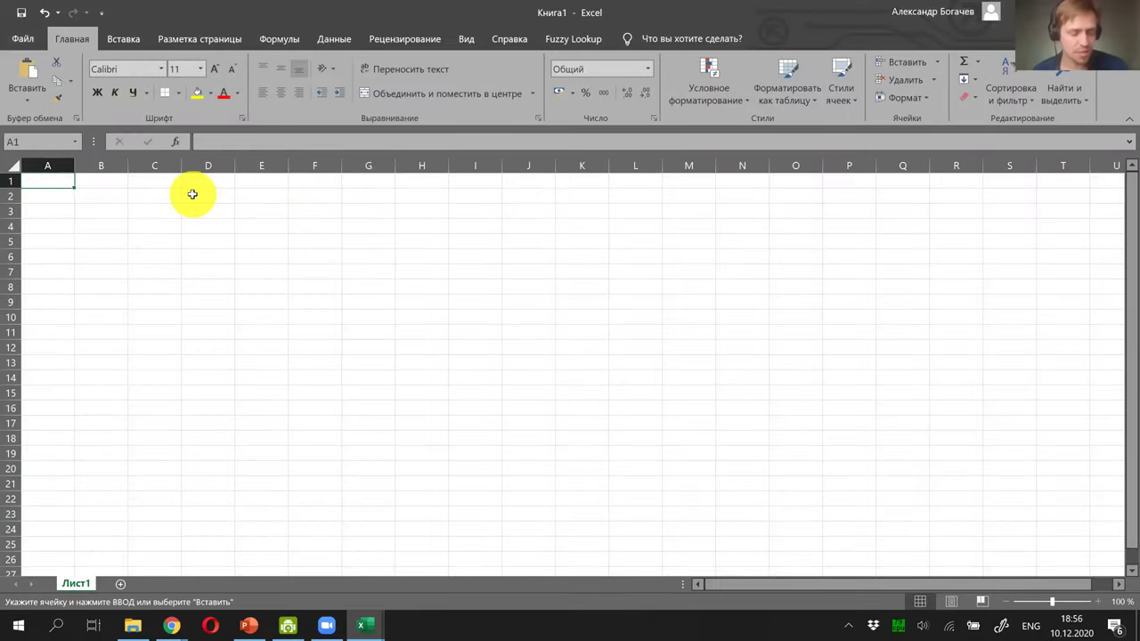
pyautogui.hotkey('ctrl', 'v')
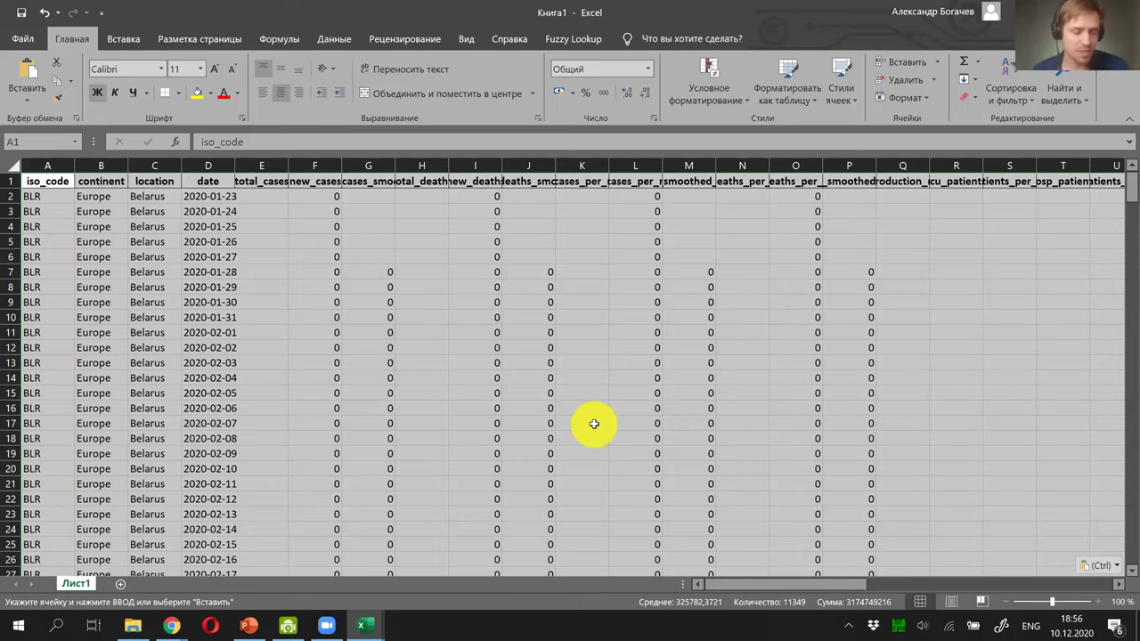
# Step: Close the original covid workbook without saving and decline keeping the clipboard data
pyautogui.hotkey('alt', 'Tab')
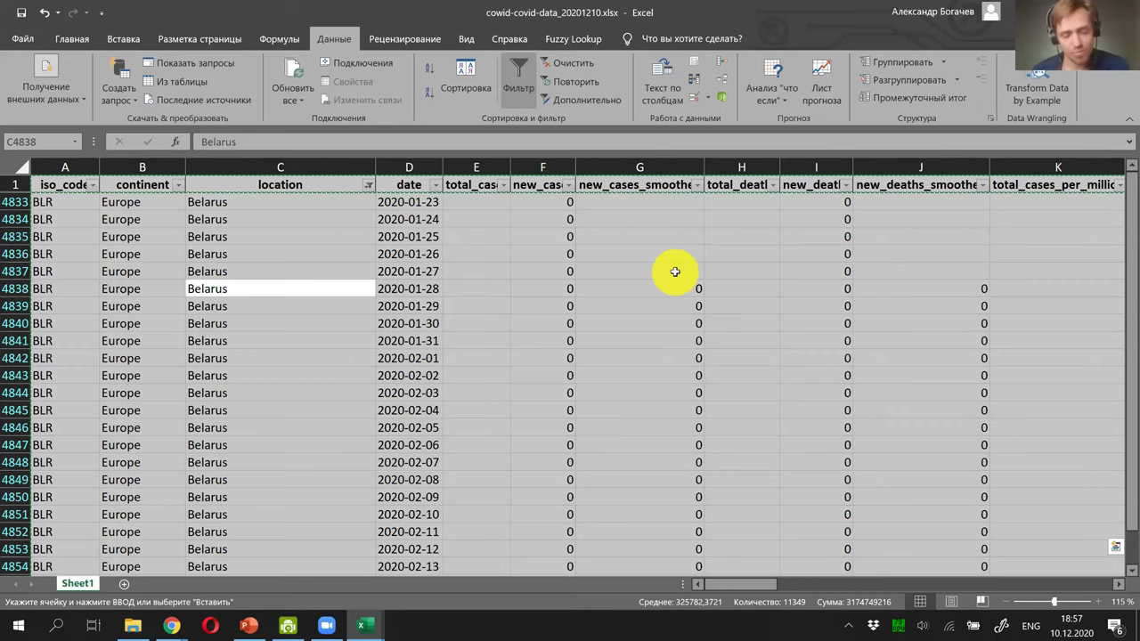
pyautogui.hotkey('ctrl', 'w')
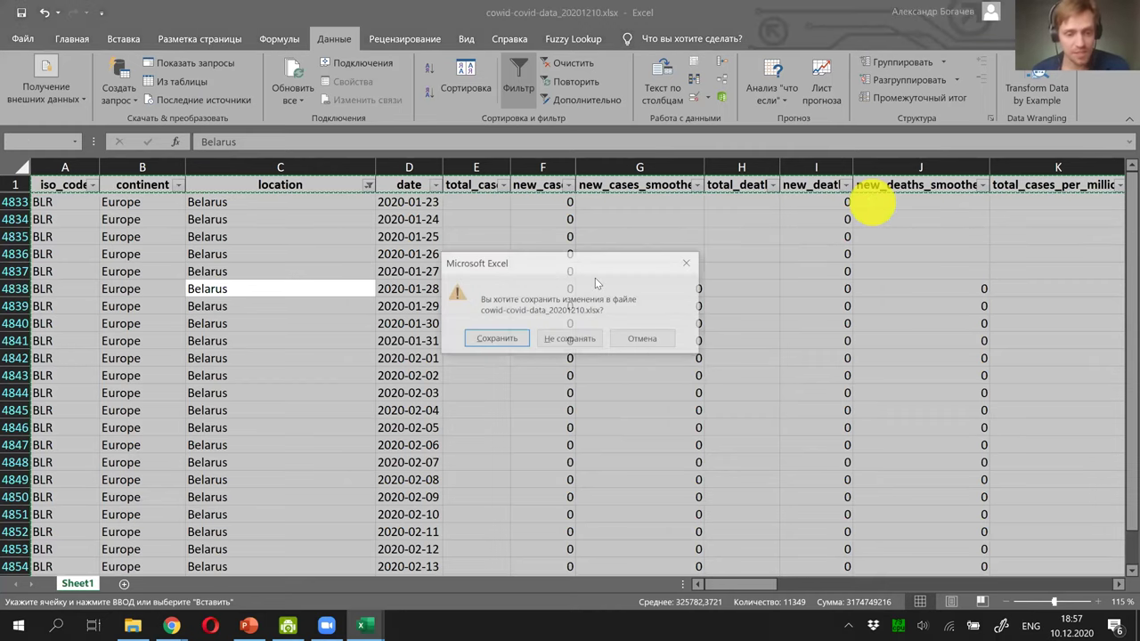
pyautogui.click(581, 346)
pyautogui.click(569, 367)
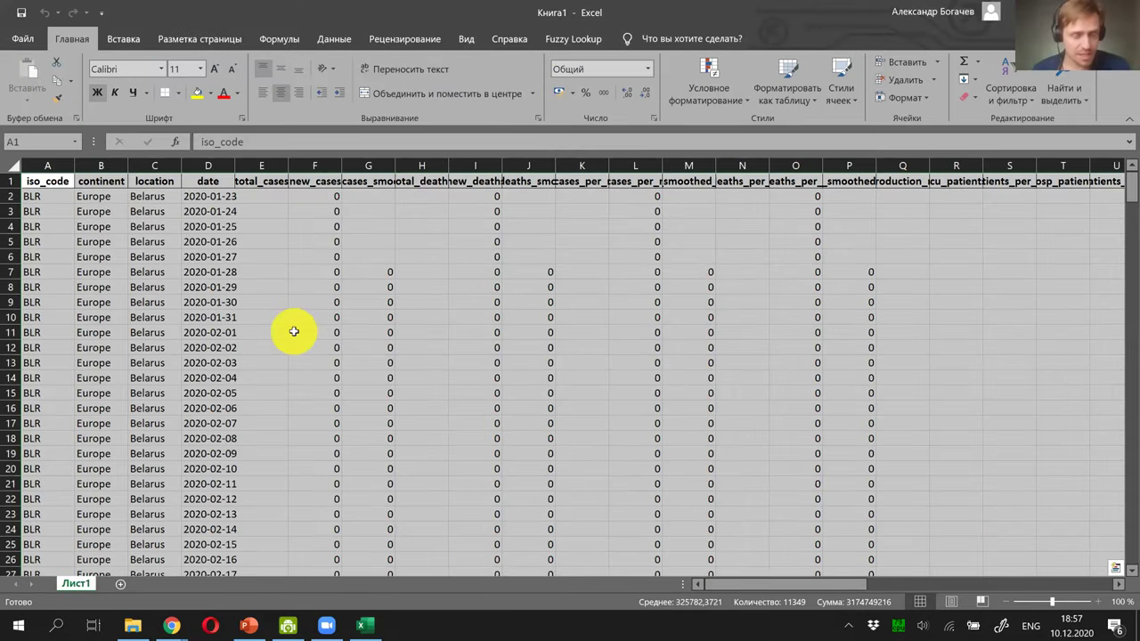
# Step: Browse the pasted Belarus data across rows and columns
pyautogui.click(294, 331)
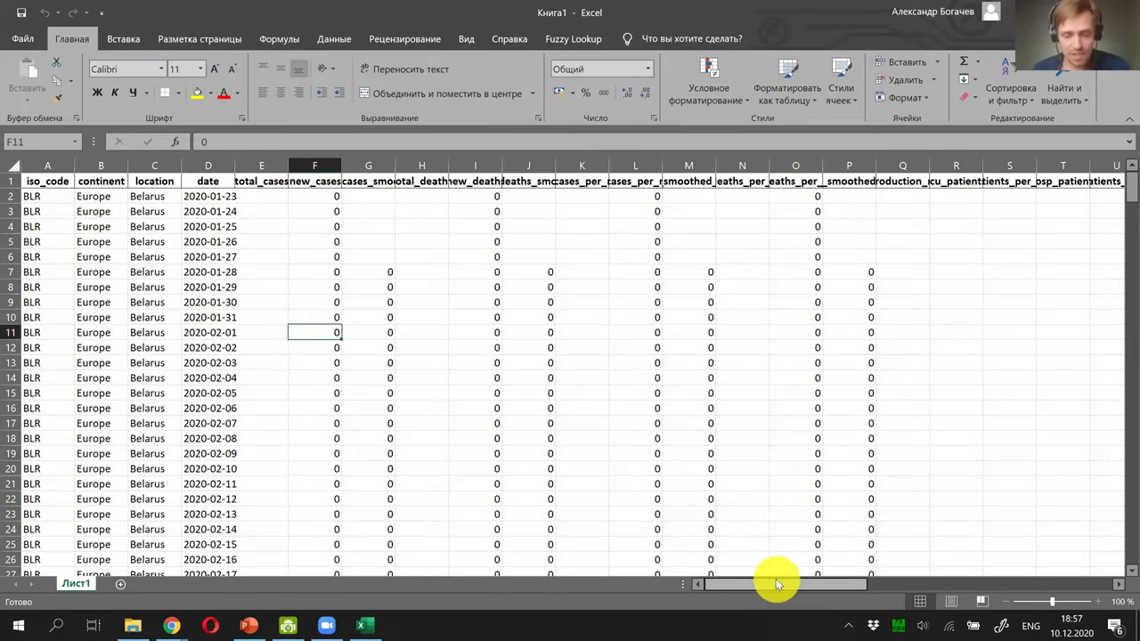
pyautogui.moveTo(810, 585); pyautogui.dragTo(882, 591)
pyautogui.moveTo(1128, 197); pyautogui.dragTo(1128, 254)
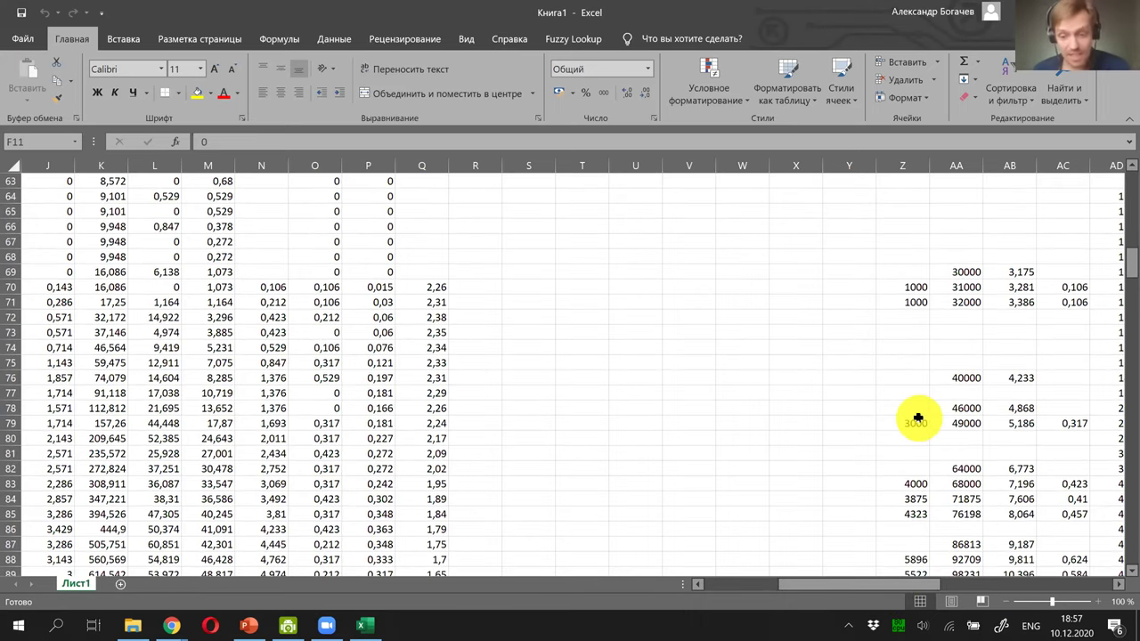
pyautogui.scroll(-2, 916, 413)
pyautogui.hscroll(3, 871, 590)
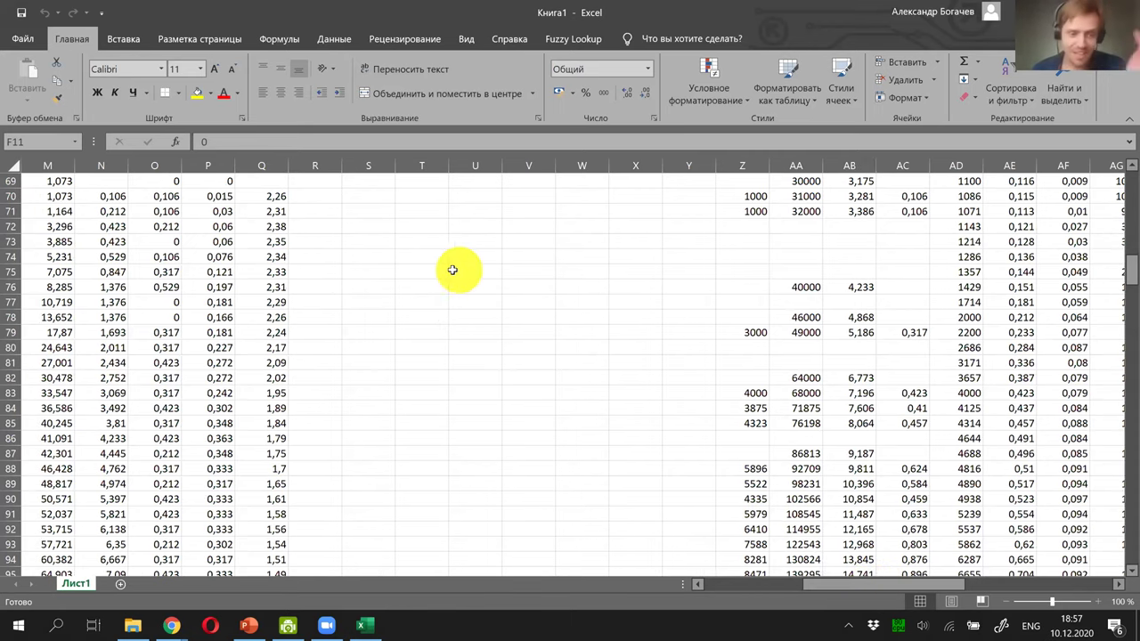
pyautogui.scroll(10, 453, 269)
pyautogui.scroll(13, 453, 270)
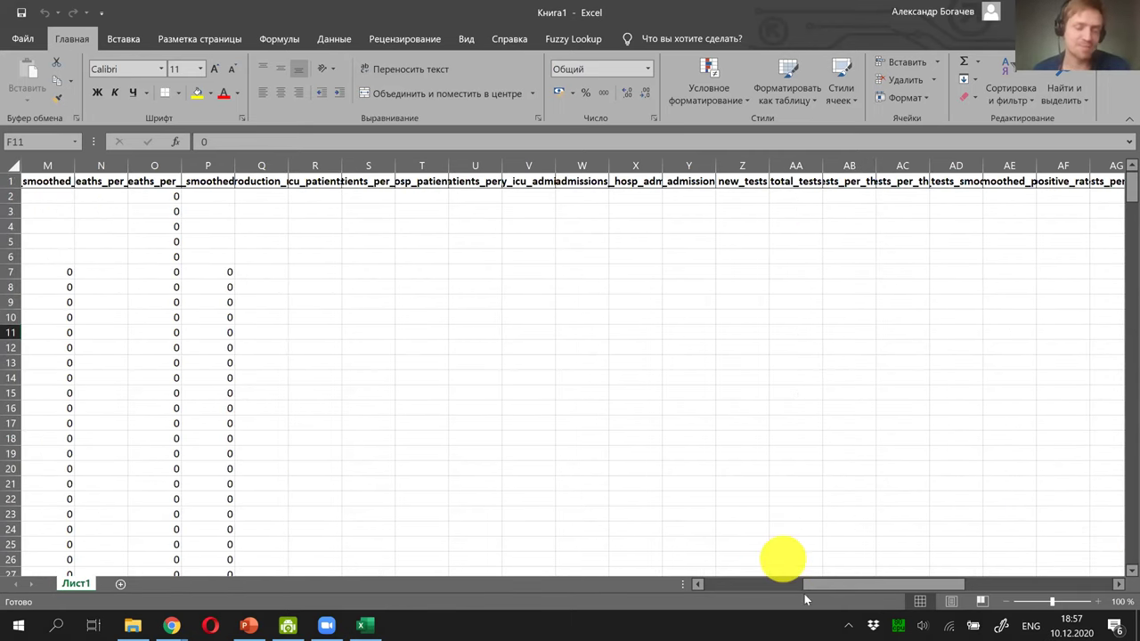
pyautogui.click(709, 582)
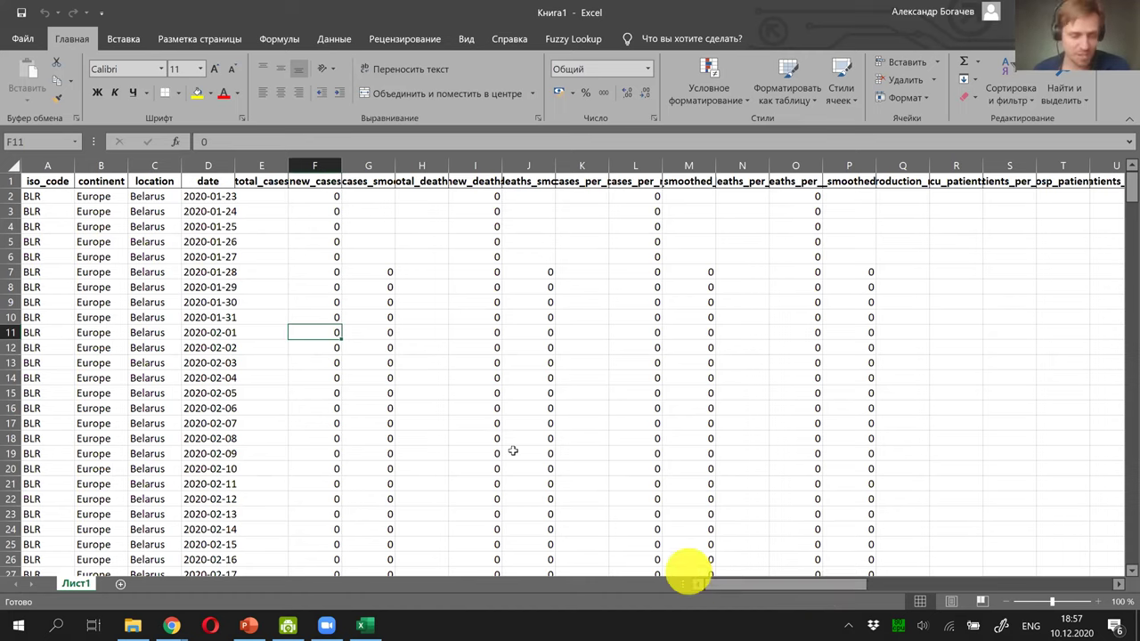
# Step: Freeze the top header row using View > Freeze Panes > Freeze Top Row
pyautogui.click(45, 180)
pyautogui.click(328, 40)
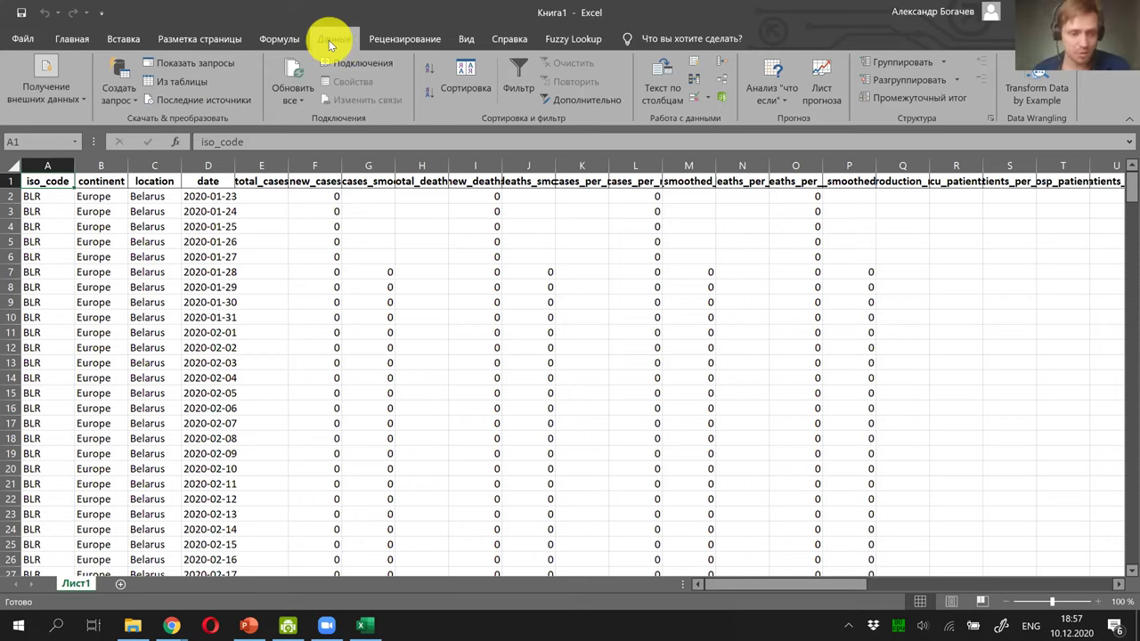
pyautogui.click(465, 40)
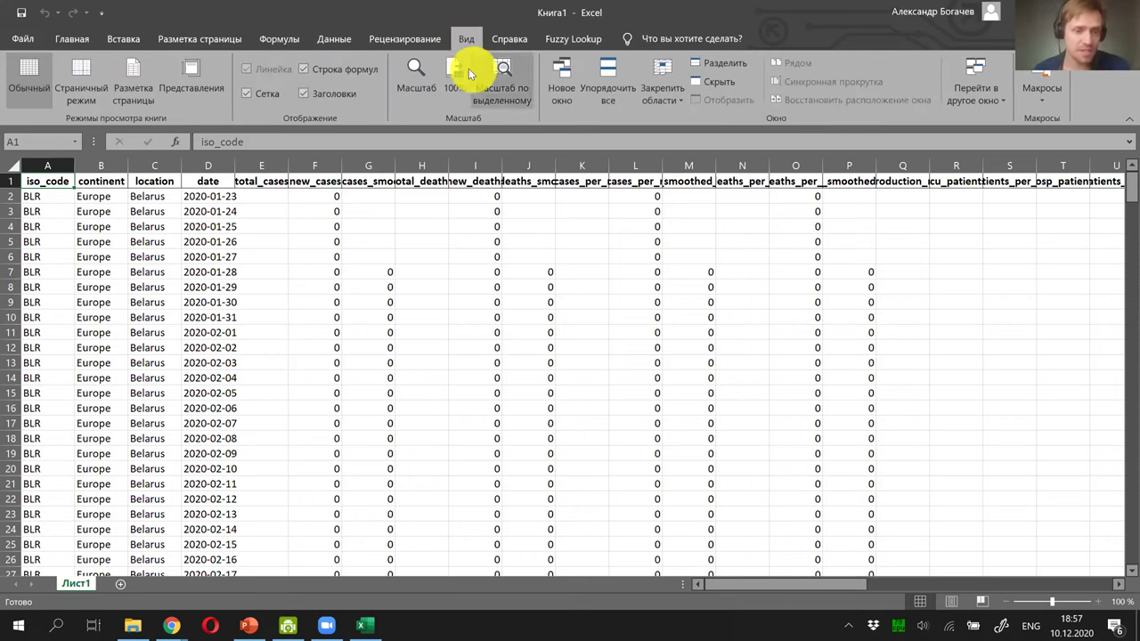
pyautogui.click(472, 68)
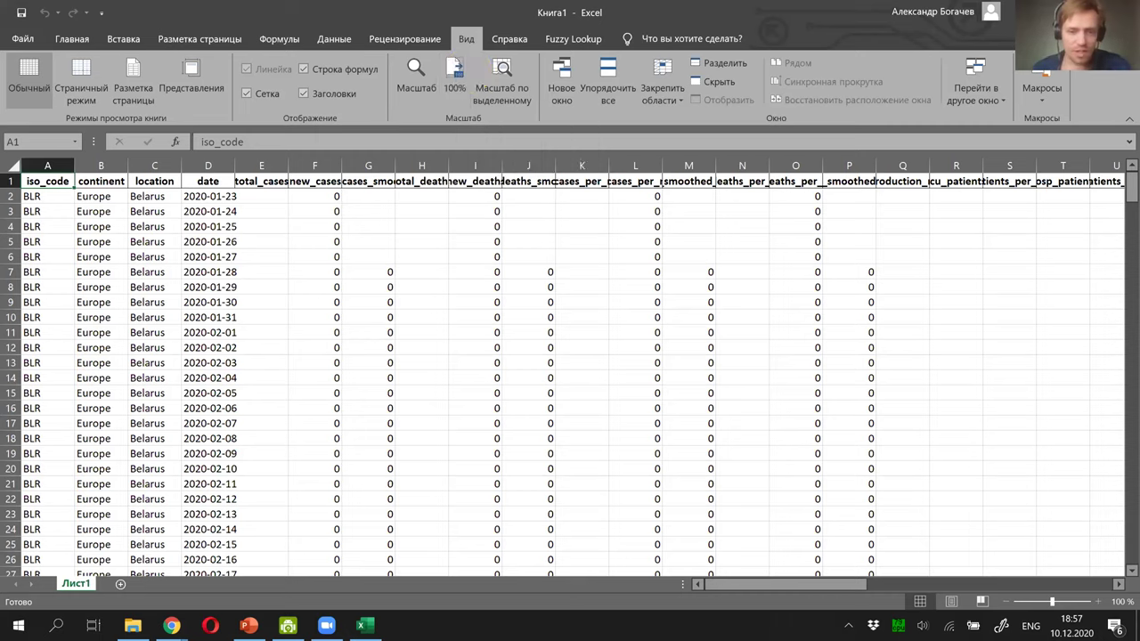
pyautogui.click(668, 89)
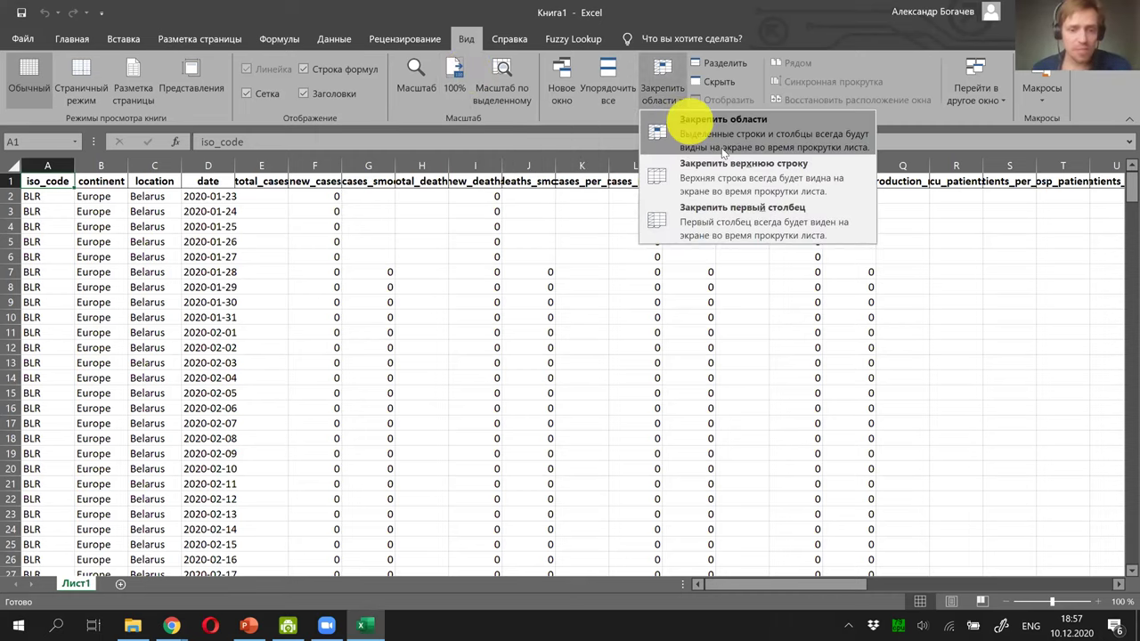
pyautogui.click(718, 173)
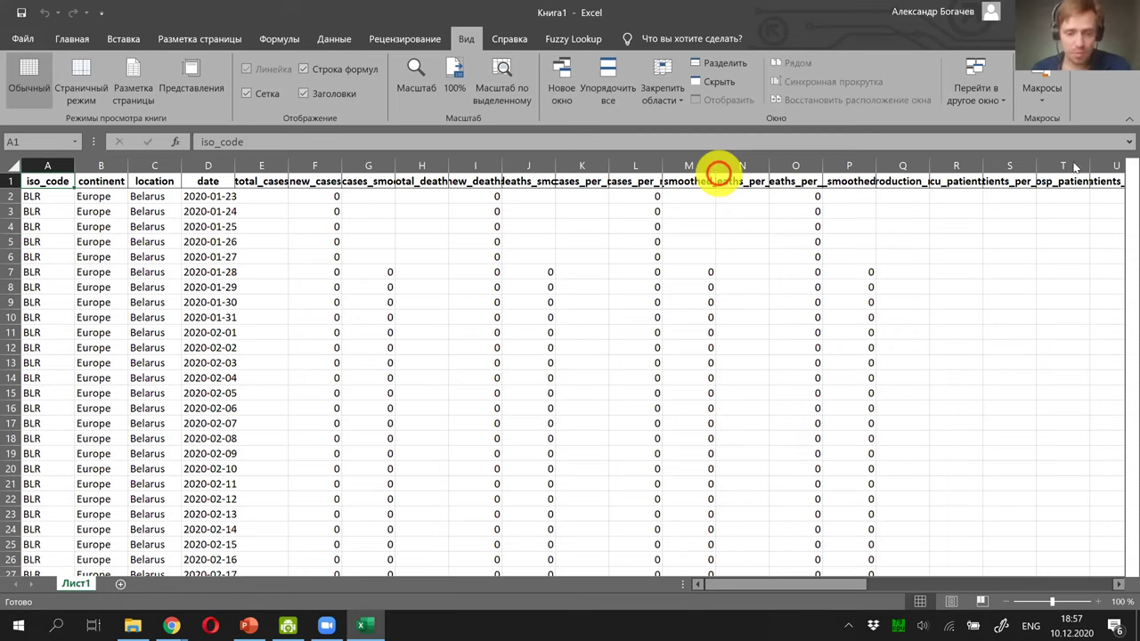
pyautogui.scroll(-20, 687, 330)
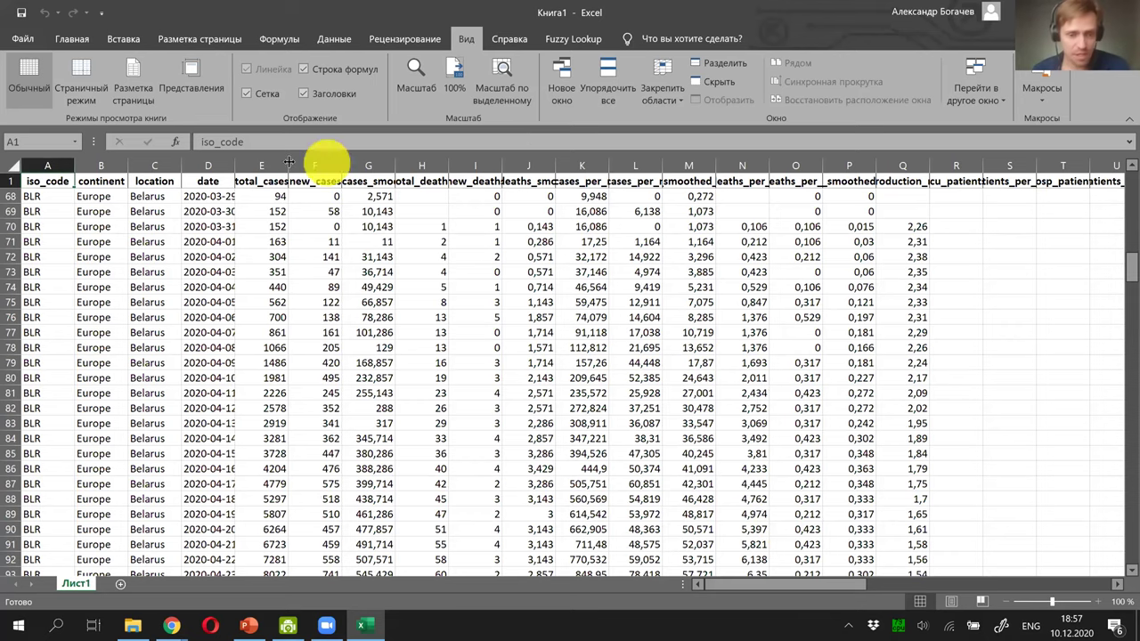
# Step: AutoFit columns E through Q, starting at total_cases
pyautogui.click(261, 164)
pyautogui.moveTo(261, 164); pyautogui.dragTo(876, 163)
pyautogui.doubleClick(876, 166)
pyautogui.moveTo(804, 585); pyautogui.dragTo(950, 589)
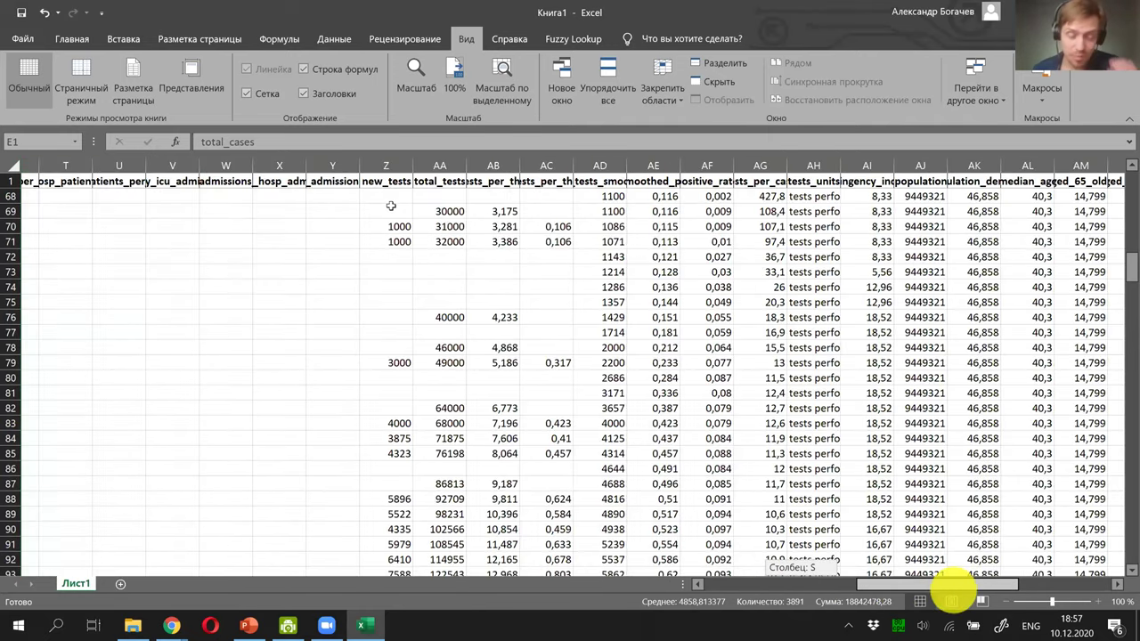
# Step: AutoFit columns Z through AI so their headers show in full
pyautogui.moveTo(368, 166); pyautogui.dragTo(852, 165)
pyautogui.doubleClick(768, 157)
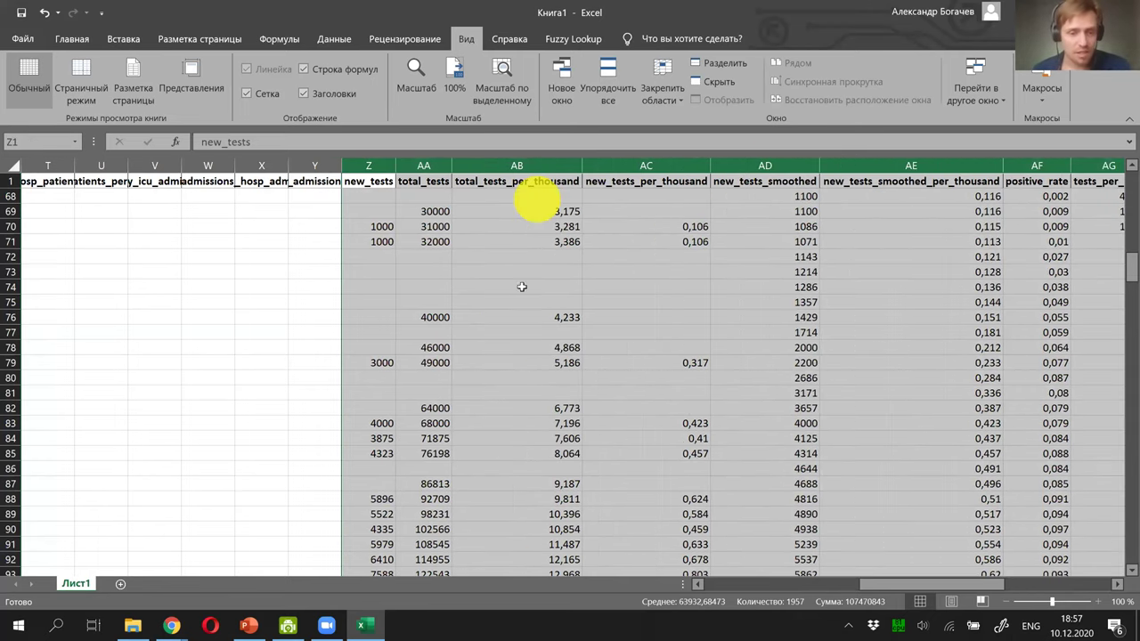
pyautogui.moveTo(888, 589); pyautogui.dragTo(912, 588)
pyautogui.moveTo(918, 589); pyautogui.dragTo(971, 588)
pyautogui.click(935, 588)
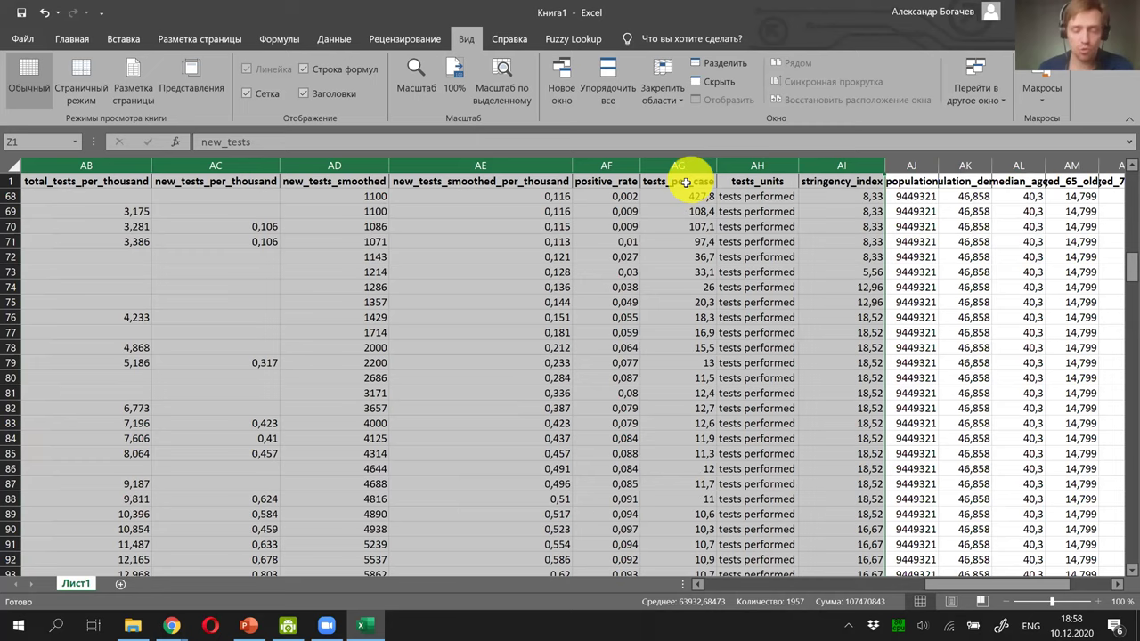
pyautogui.click(690, 182)
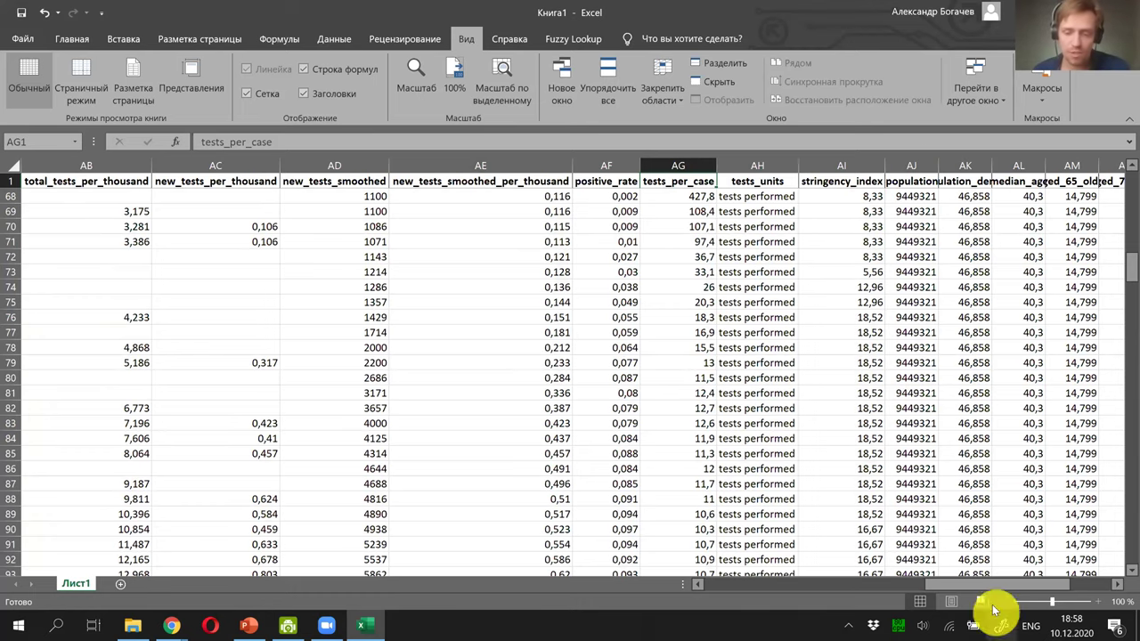
pyautogui.moveTo(981, 584); pyautogui.dragTo(721, 588)
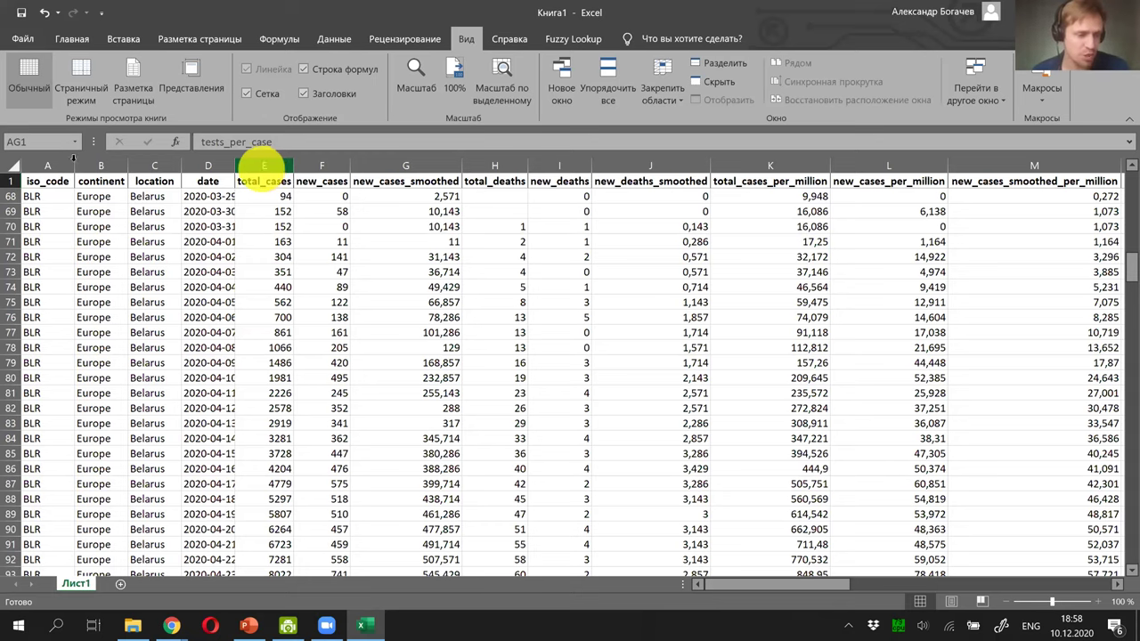
# Step: Delete the iso_code, continent, location and total_cases columns
pyautogui.moveTo(40, 165); pyautogui.dragTo(151, 161)
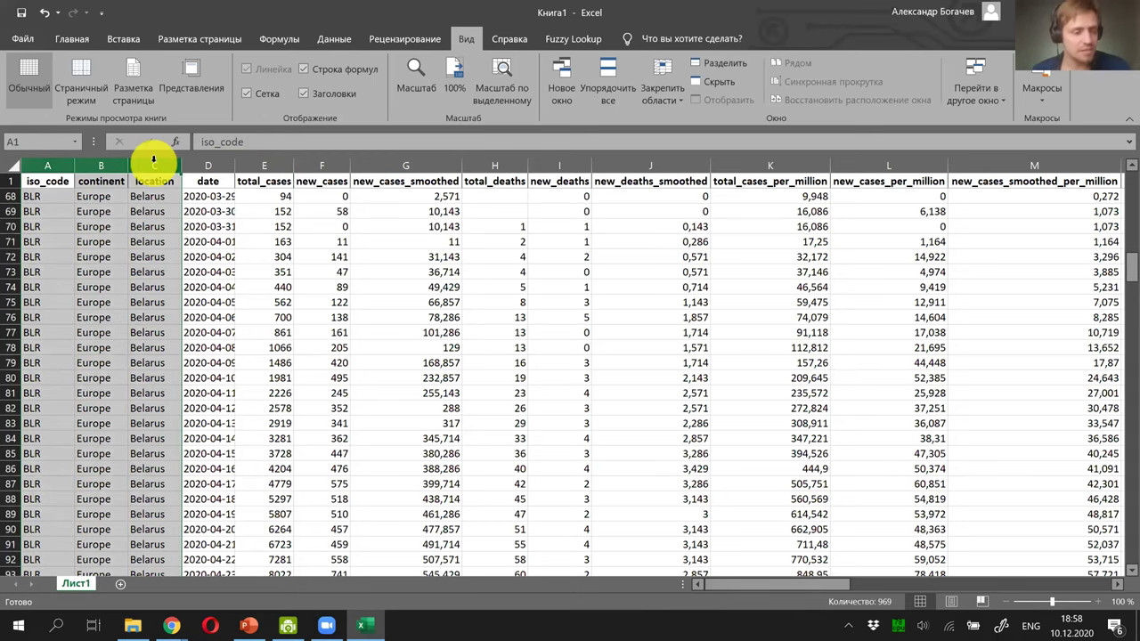
pyautogui.rightClick(151, 165)
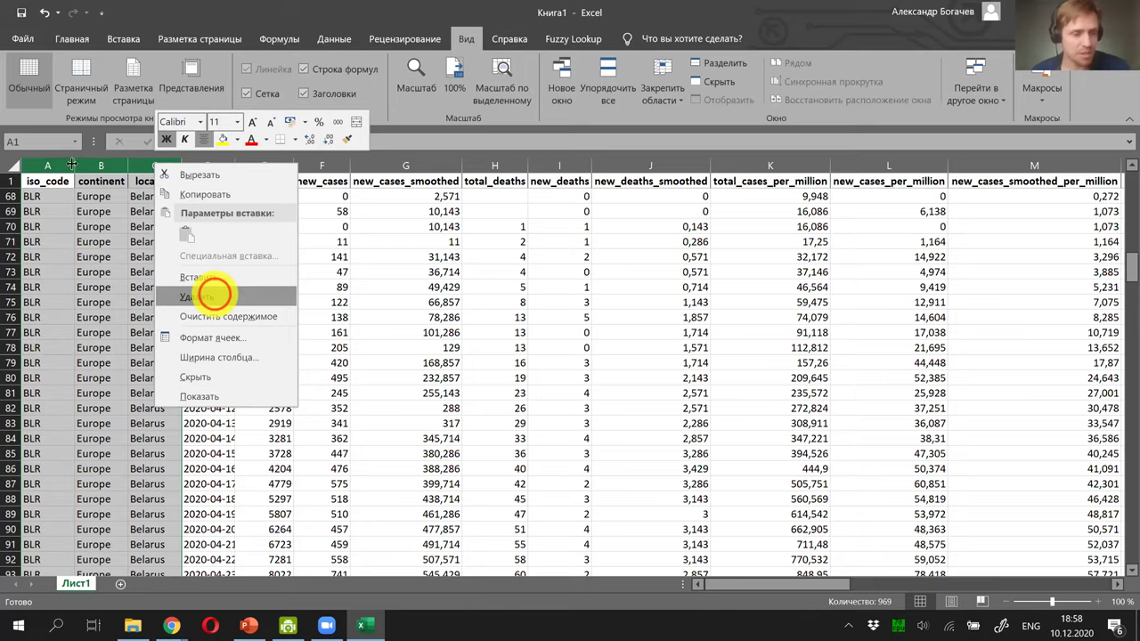
pyautogui.click(215, 297)
pyautogui.rightClick(96, 161)
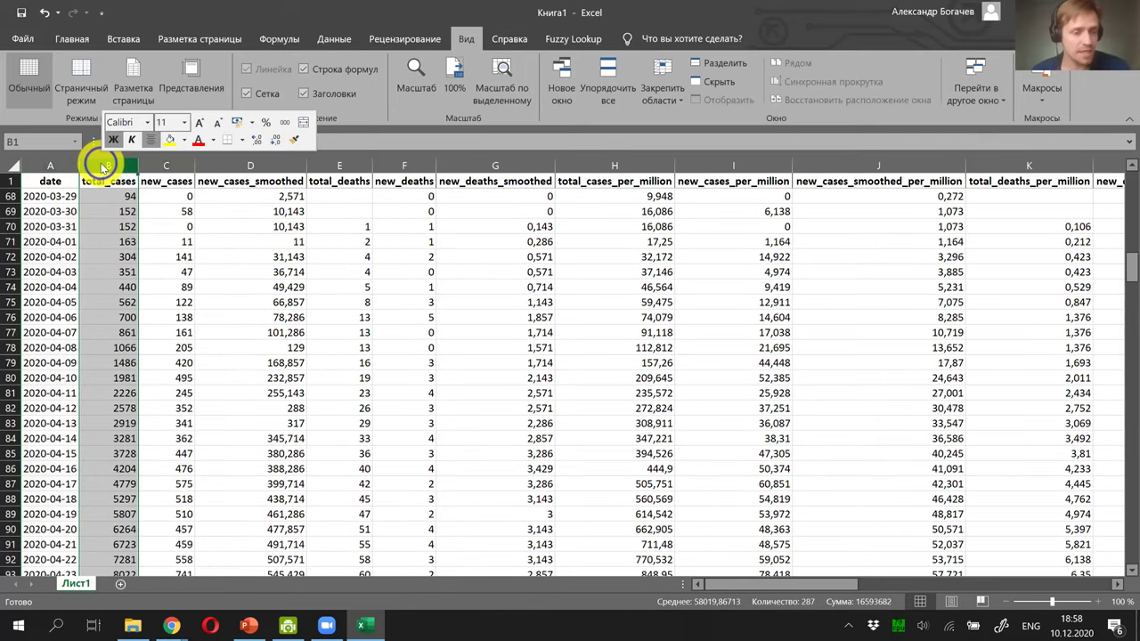
pyautogui.click(166, 297)
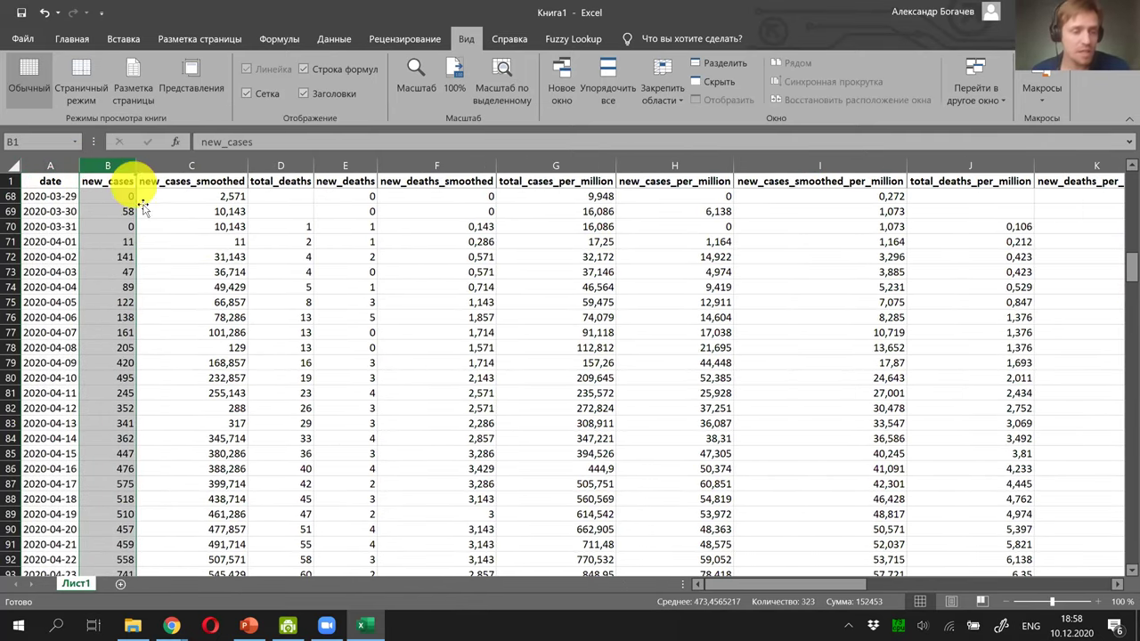
# Step: Delete columns total_deaths through AT, leaving date, new_cases and new_cases_smoothed
pyautogui.click(187, 165)
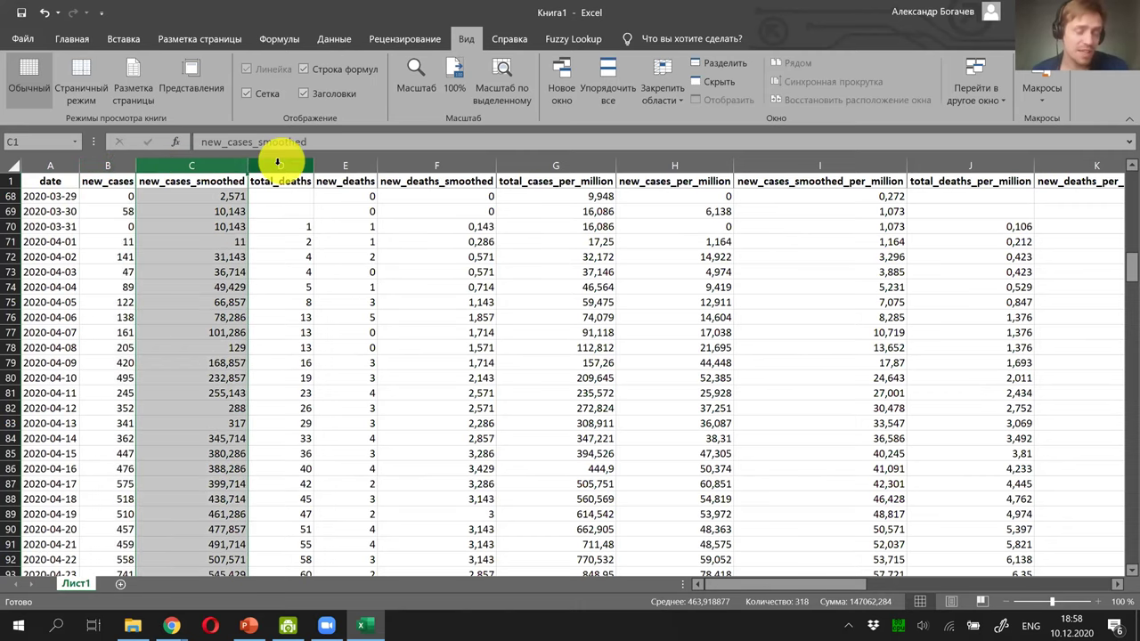
pyautogui.click(277, 164)
pyautogui.moveTo(480, 166); pyautogui.dragTo(1018, 172)
pyautogui.moveTo(890, 188); pyautogui.dragTo(891, 183)
pyautogui.rightClick(886, 166)
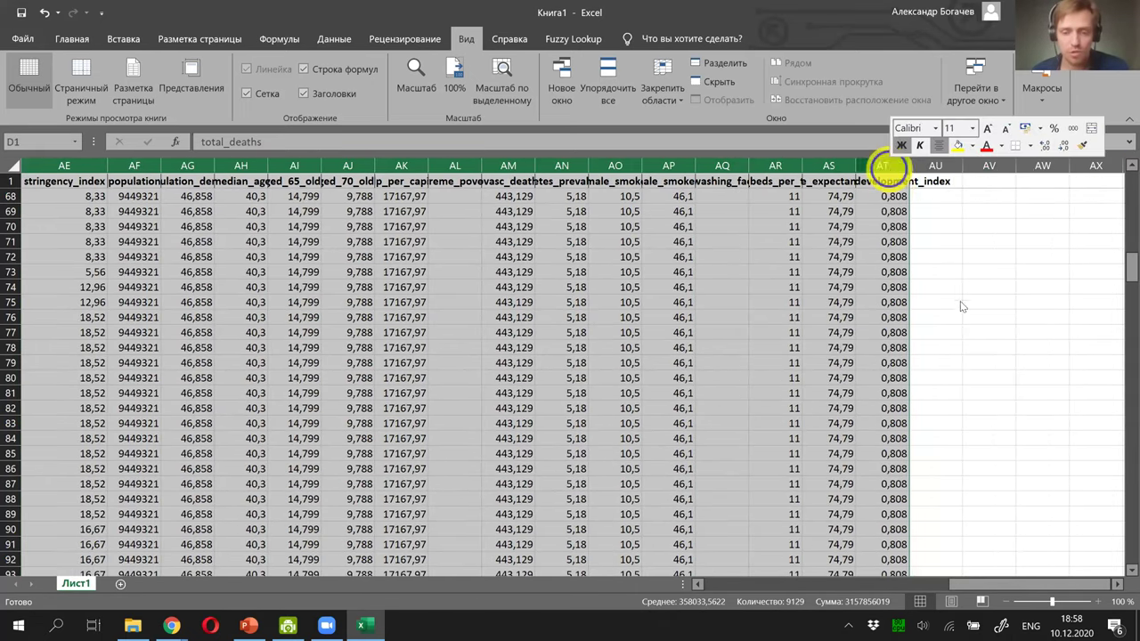
pyautogui.click(982, 297)
pyautogui.click(80, 45)
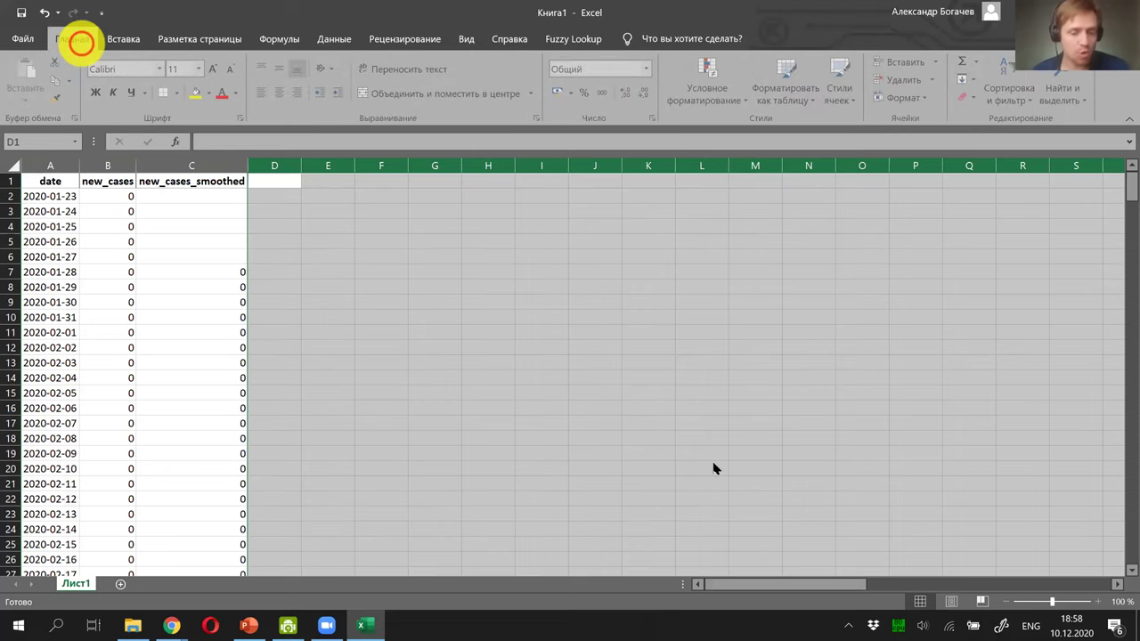
pyautogui.click(169, 331)
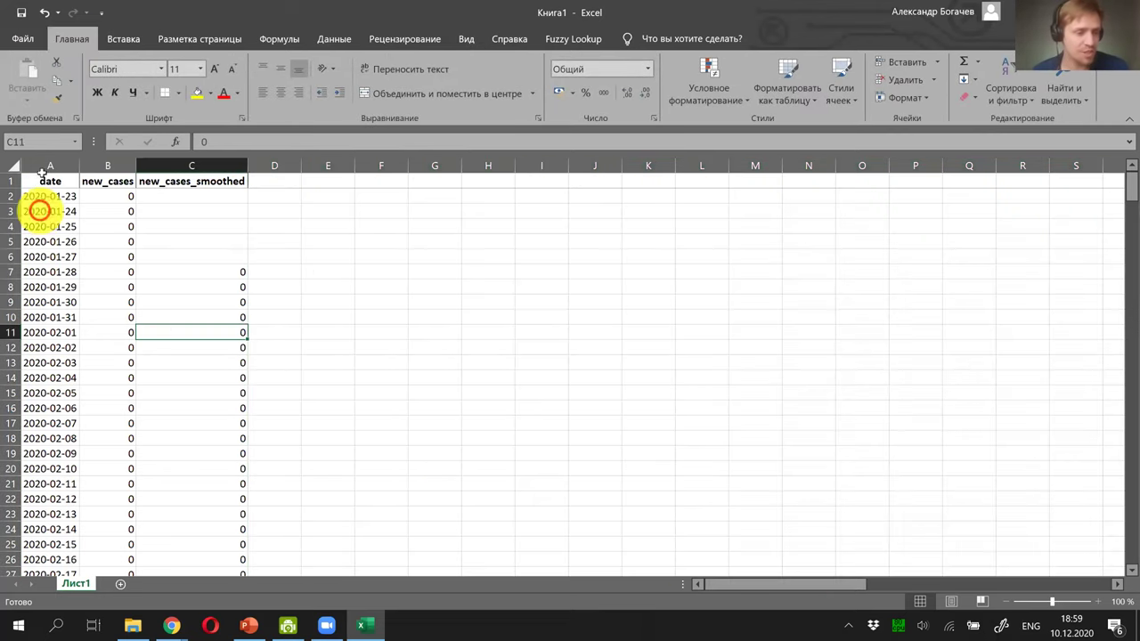
pyautogui.moveTo(41, 167); pyautogui.dragTo(216, 172)
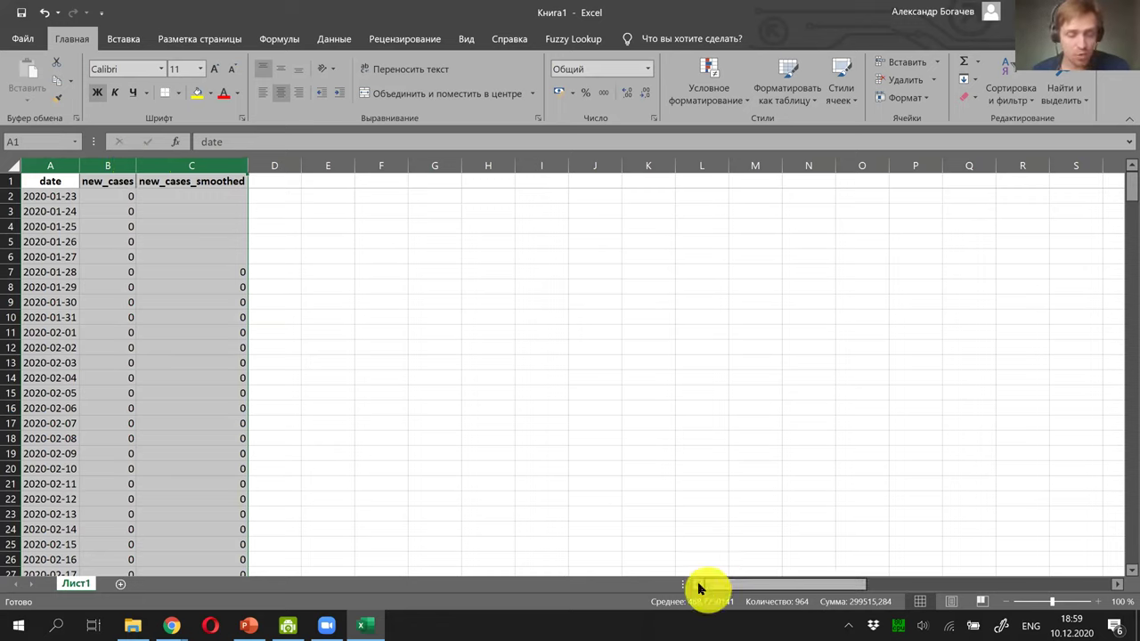
# Step: Delete the zero-case rows 2–37 that come before 2020-02-28
pyautogui.click(83, 354)
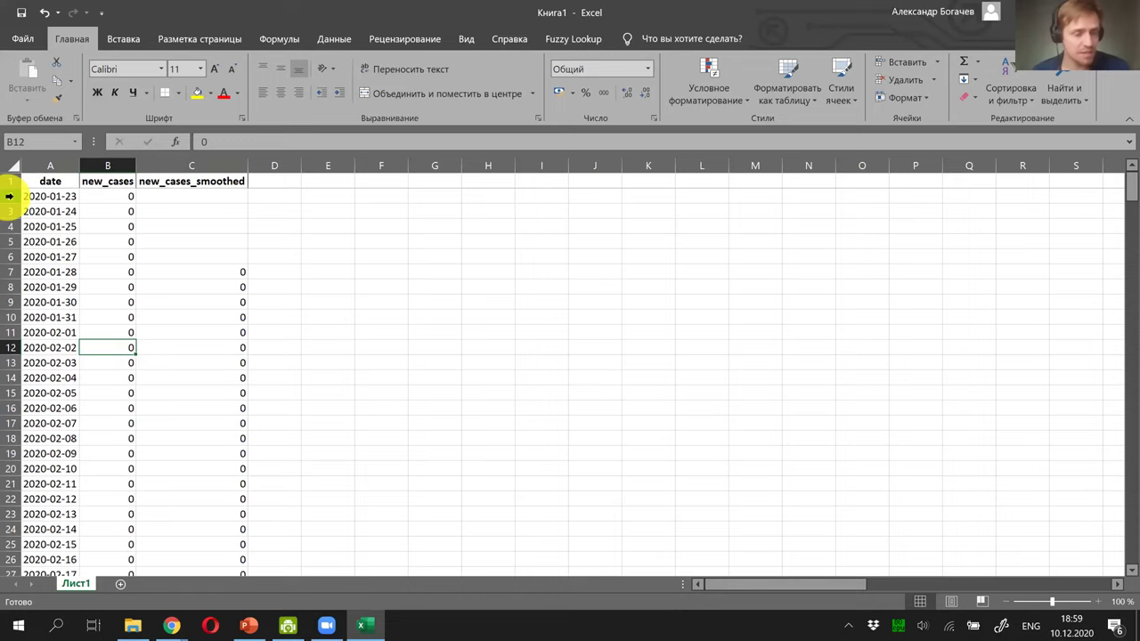
pyautogui.moveTo(7, 196); pyautogui.dragTo(402, 242)
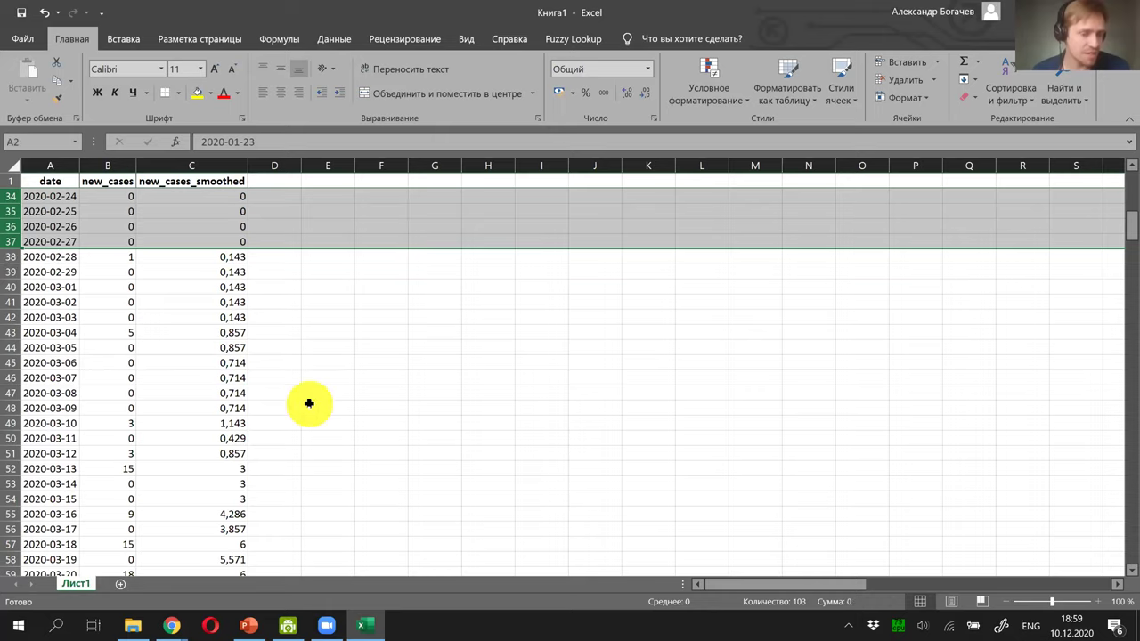
pyautogui.scroll(6, 305, 400)
pyautogui.scroll(-4, 307, 401)
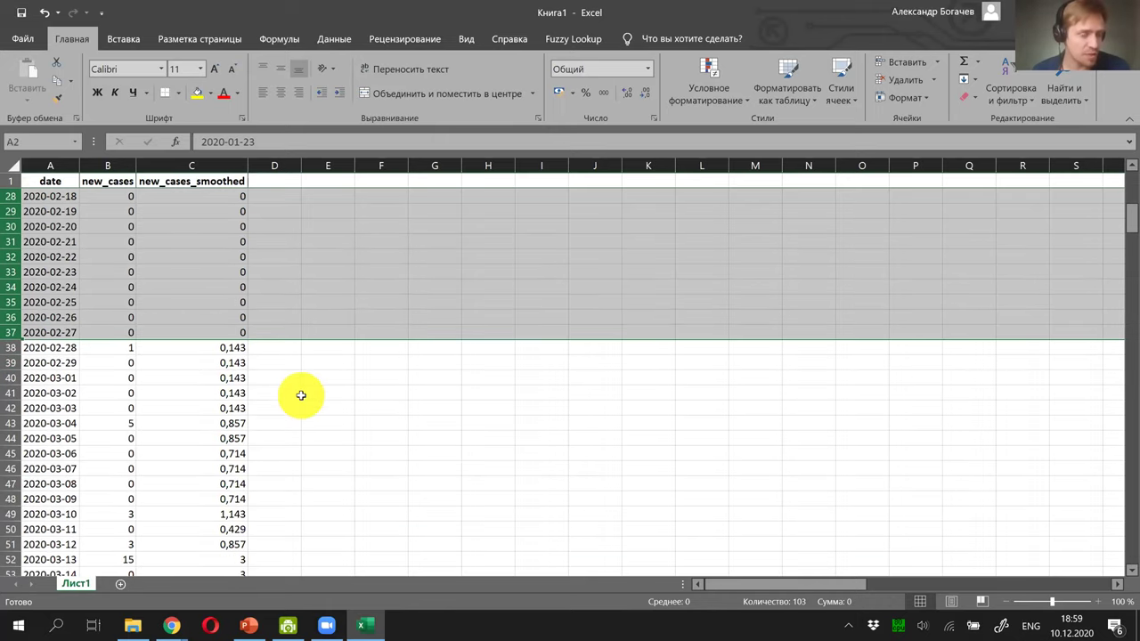
pyautogui.rightClick(9, 333)
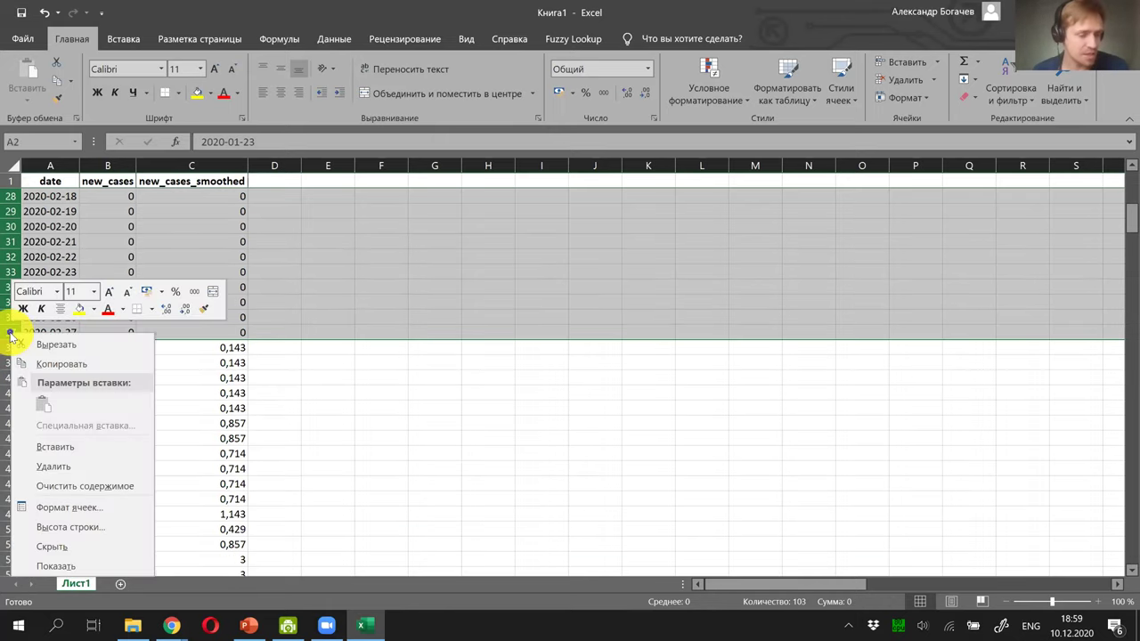
pyautogui.click(59, 469)
pyautogui.click(96, 330)
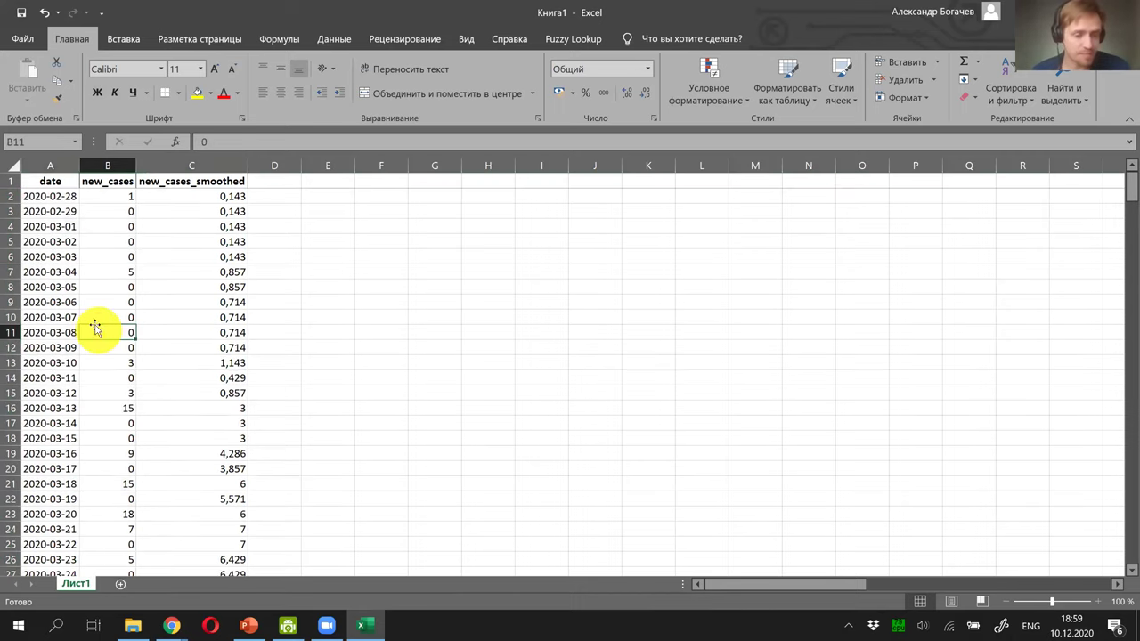
# Step: Widen column A so the full dates show
pyautogui.moveTo(79, 165); pyautogui.dragTo(106, 195)
pyautogui.scroll(-20, 193, 352)
pyautogui.scroll(-20, 193, 352)
pyautogui.scroll(10, 194, 353)
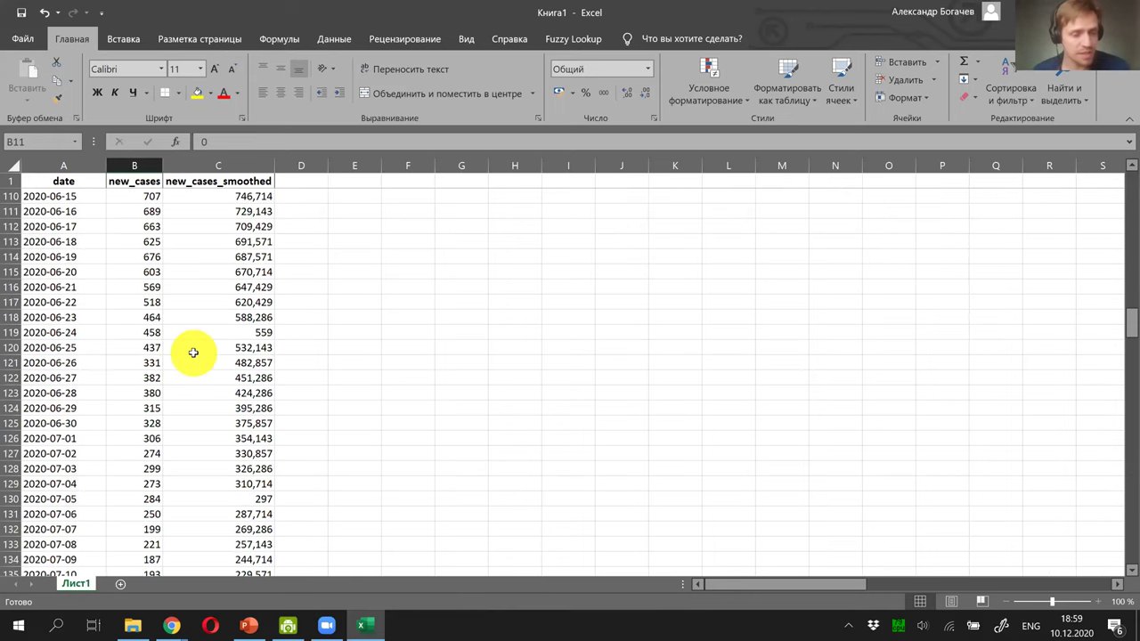
pyautogui.scroll(20, 194, 353)
pyautogui.scroll(9, 193, 353)
pyautogui.moveTo(1120, 211); pyautogui.dragTo(1122, 178)
# Step: Select and copy the whole three-column Belarus table, then return to Chrome
pyautogui.click(67, 277)
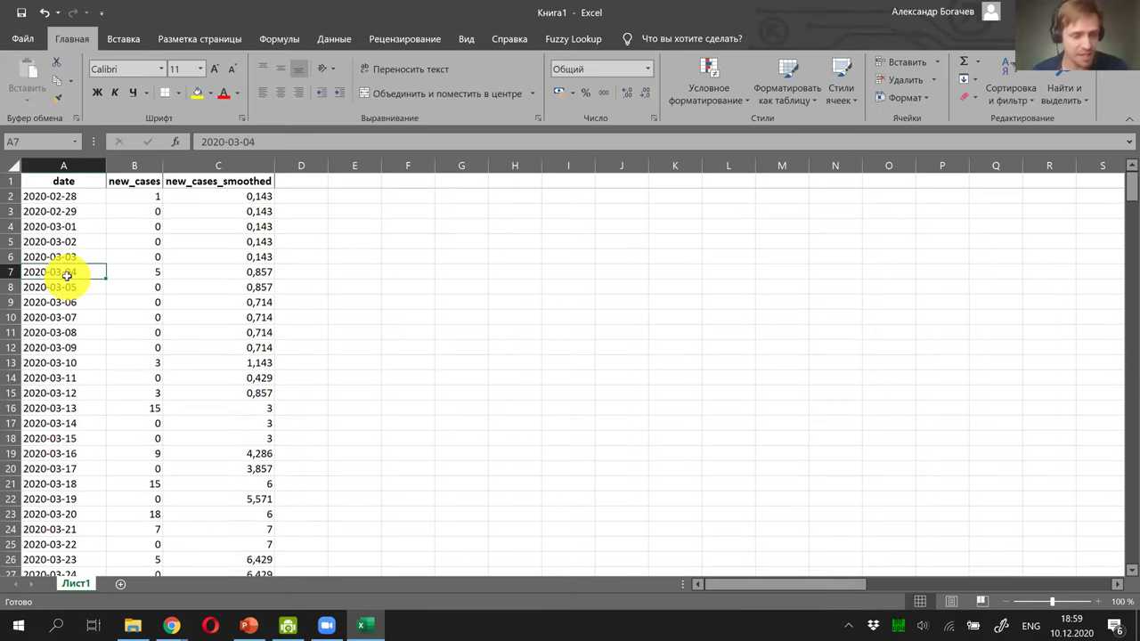
pyautogui.hotkey('ctrl', 'a')
pyautogui.hotkey('ctrl', 'c')
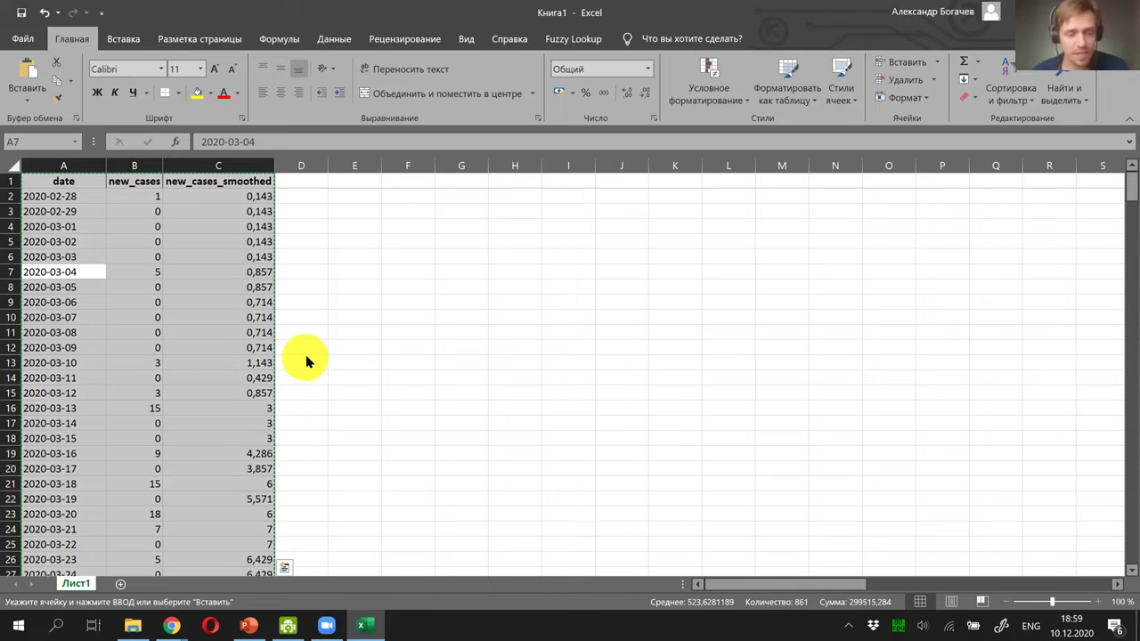
pyautogui.hotkey('alt', 'Tab')
pyautogui.hotkey('alt', 'Tab')
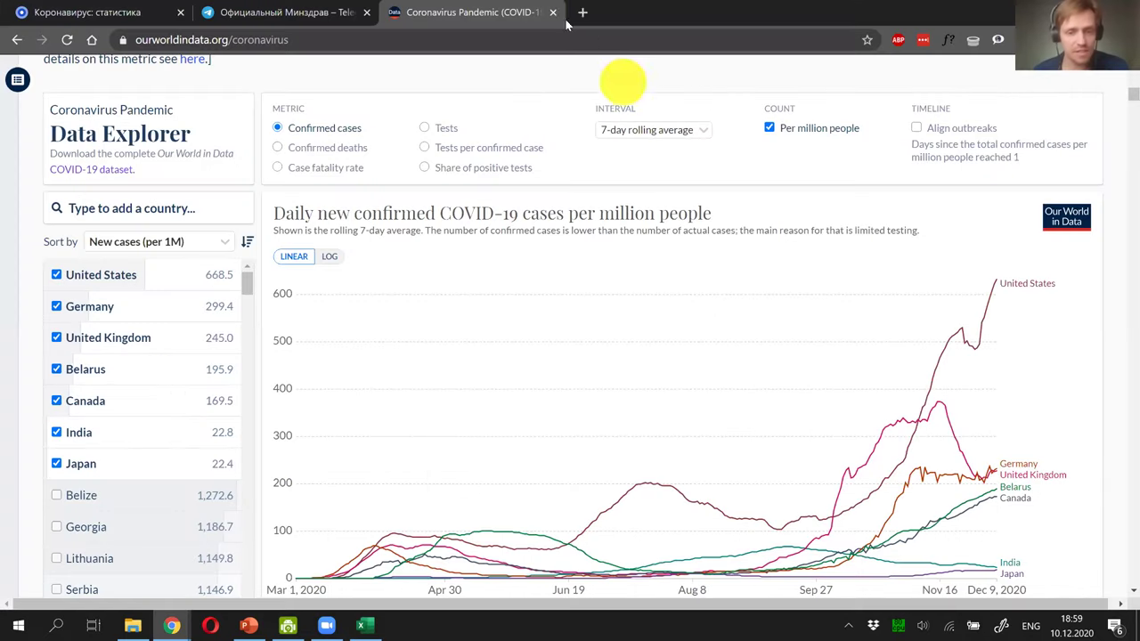
# Step: Go to sheet.new in a fresh tab to create the blank spreadsheet Новая таблица
pyautogui.click(579, 12)
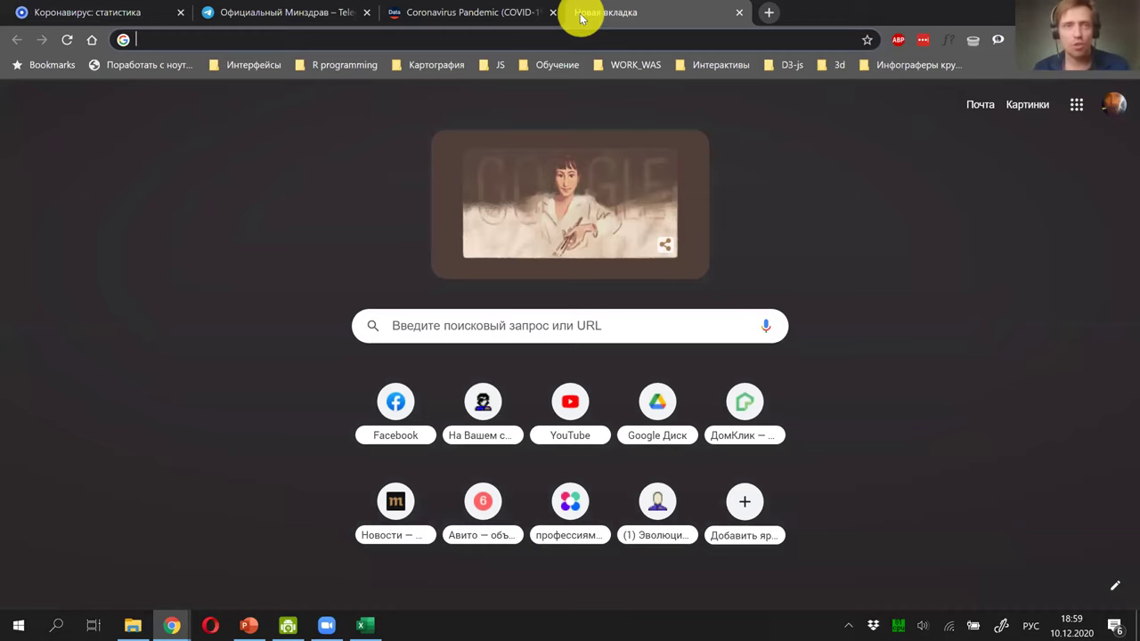
pyautogui.write('ыр')
pyautogui.press('BackSpace')
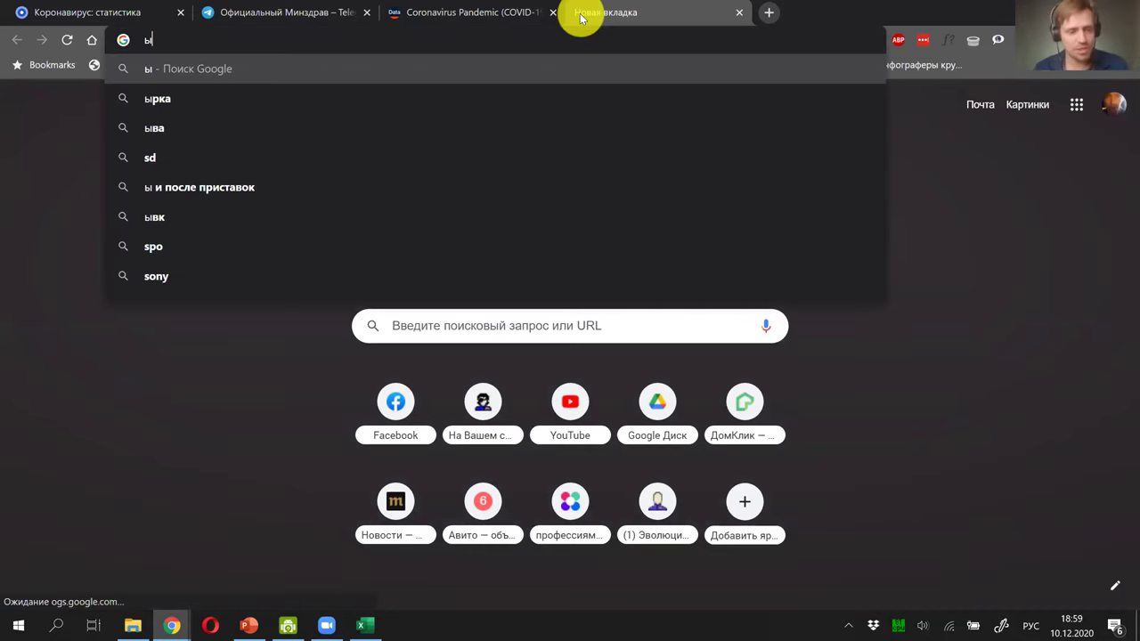
pyautogui.press('BackSpace')
pyautogui.hotkey('alt', 'shift')
pyautogui.write('she')
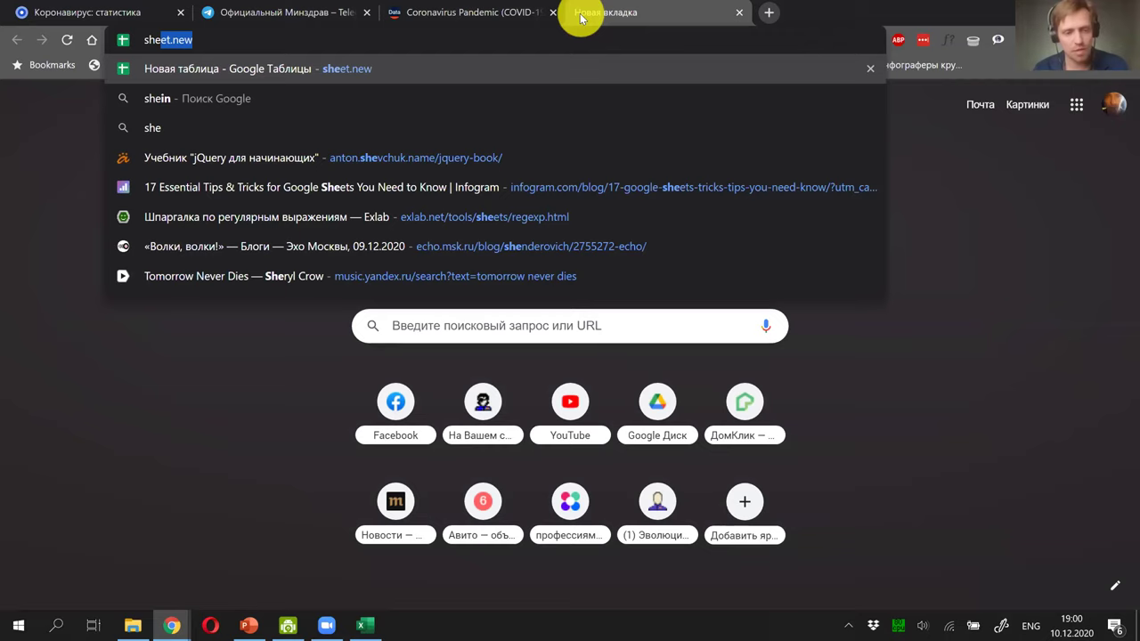
pyautogui.press('Return')
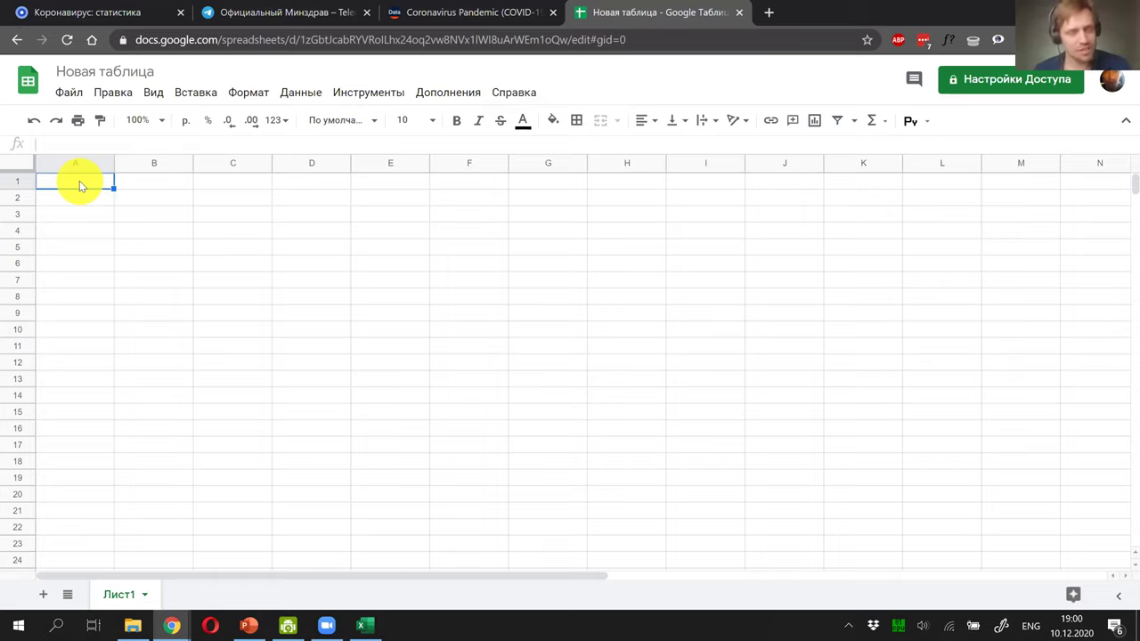
# Step: Paste the case data into A1, clear its formatting, and auto-fit columns A–C
pyautogui.click(79, 181)
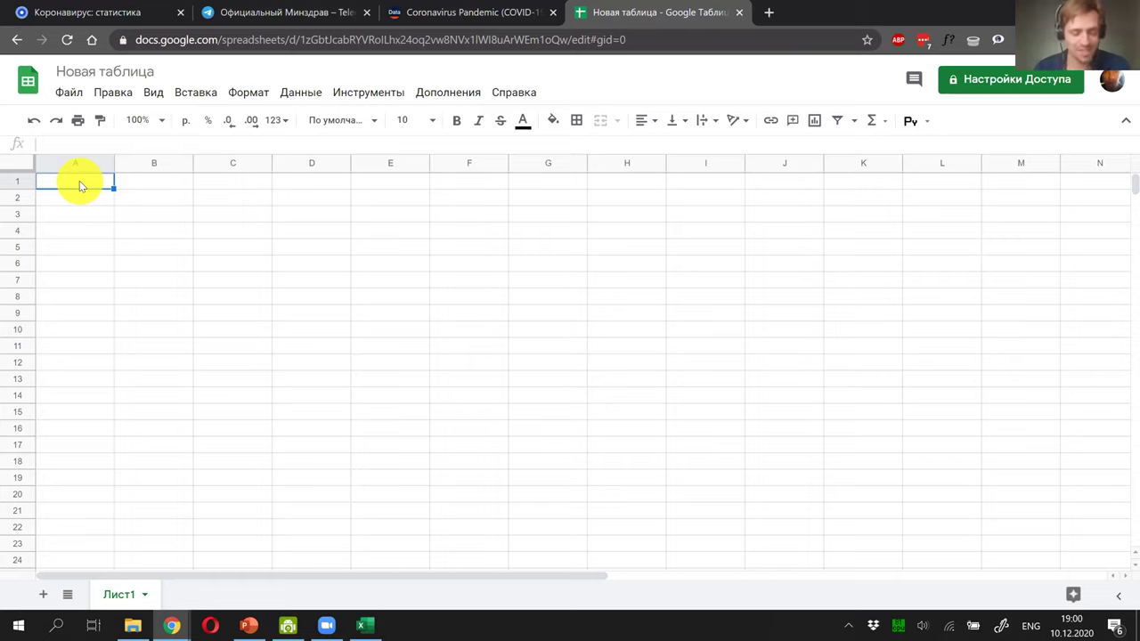
pyautogui.click(80, 181)
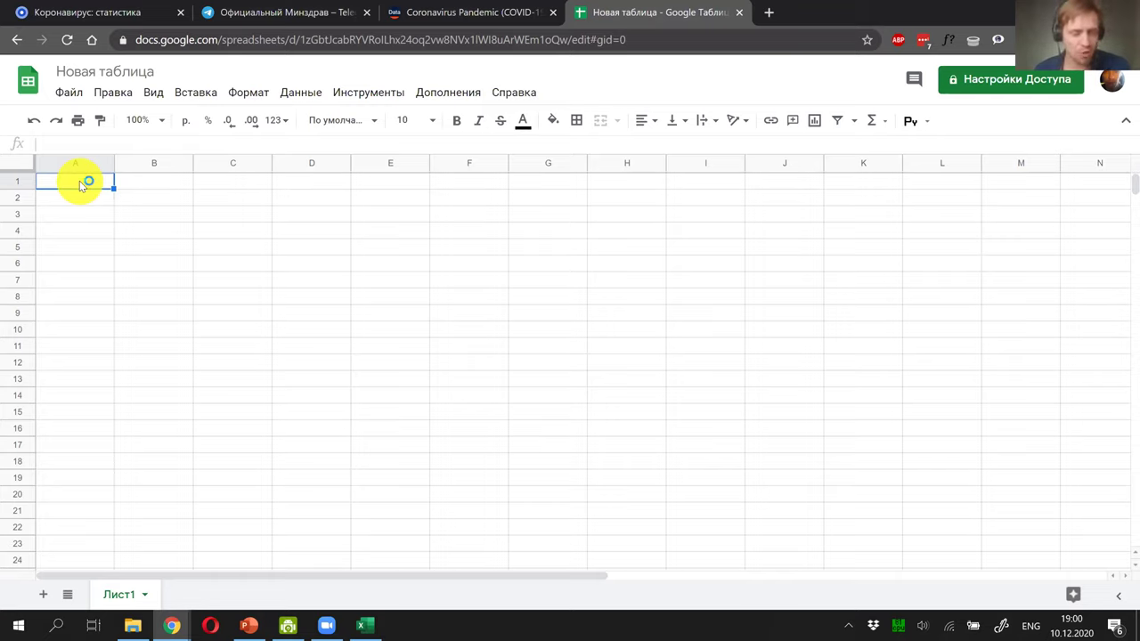
pyautogui.hotkey('ctrl', 'v')
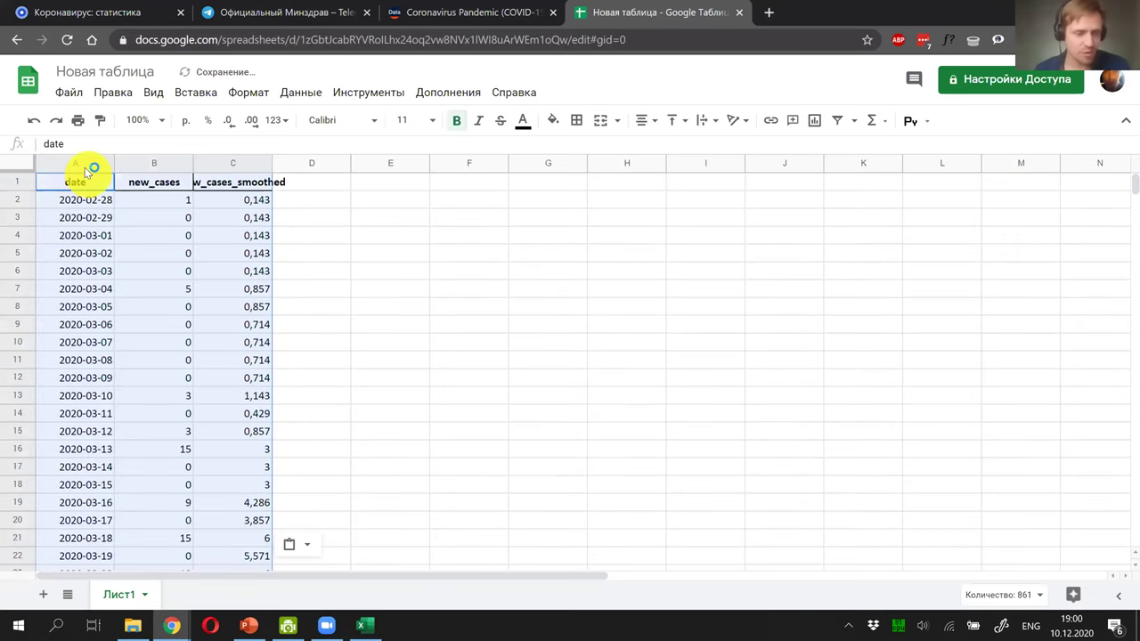
pyautogui.click(248, 92)
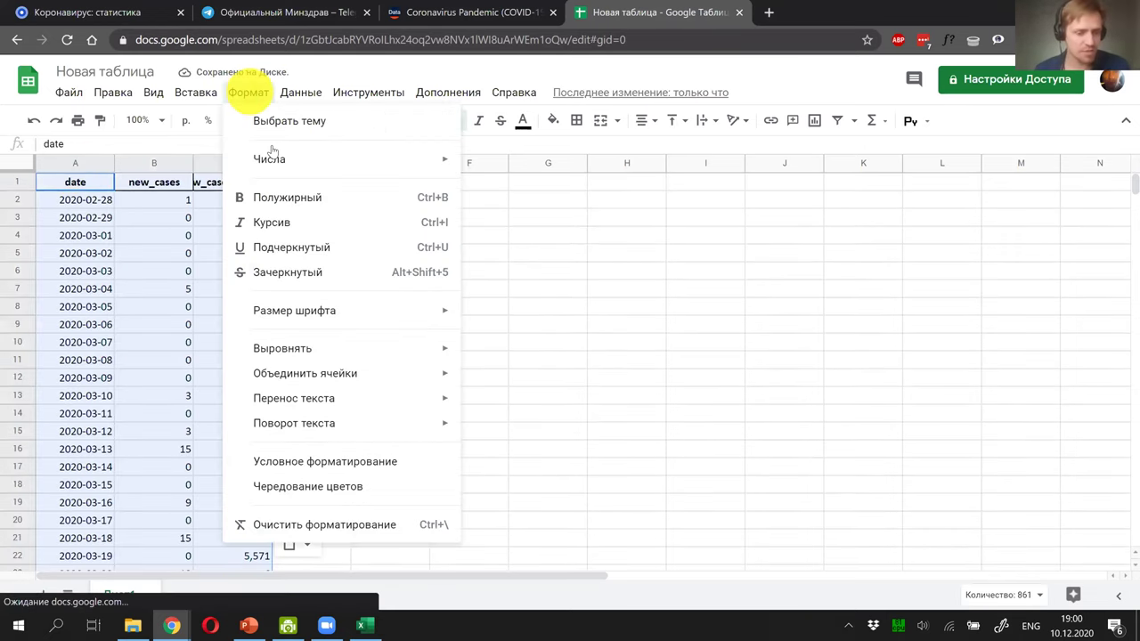
pyautogui.click(348, 526)
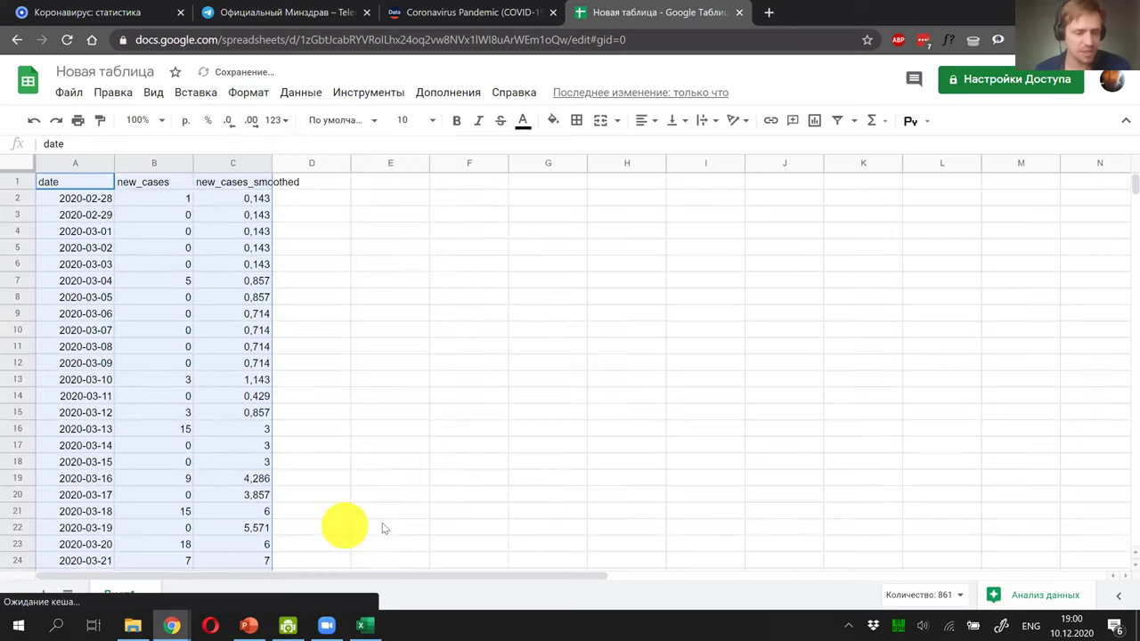
pyautogui.click(80, 161)
pyautogui.keyDown('shift'); pyautogui.click(191, 163); pyautogui.keyUp('shift')
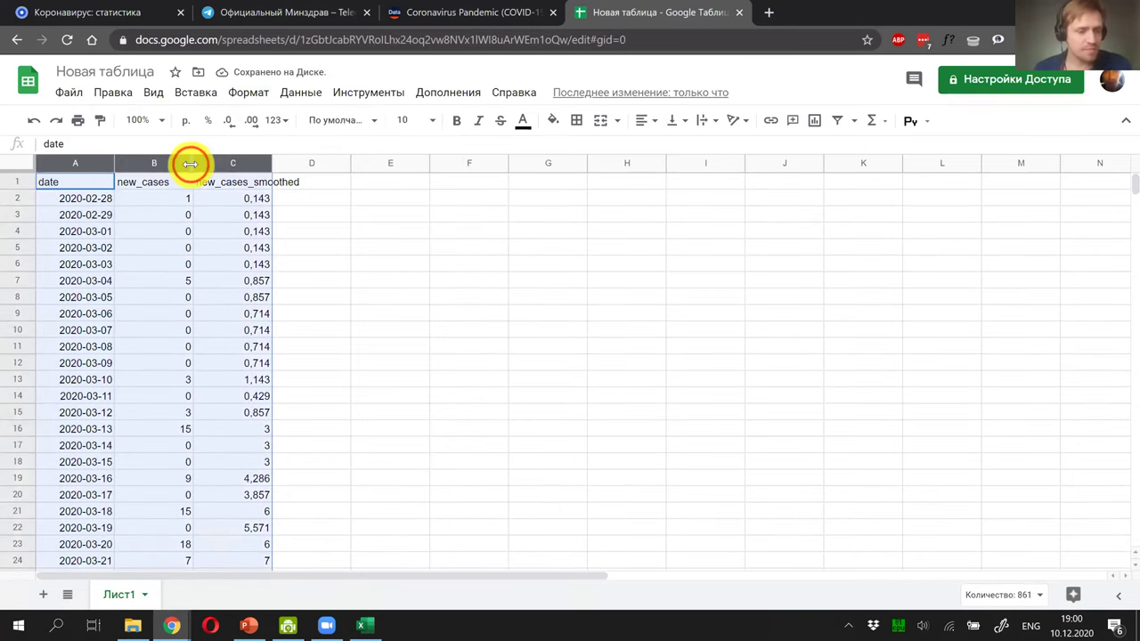
pyautogui.doubleClick(191, 163)
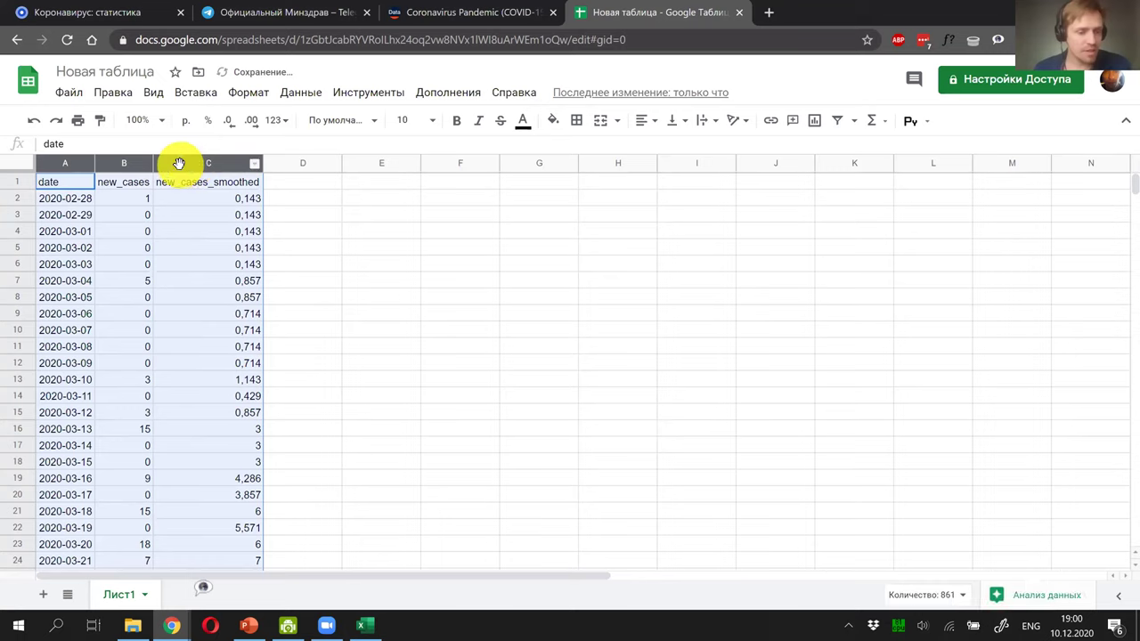
pyautogui.click(138, 262)
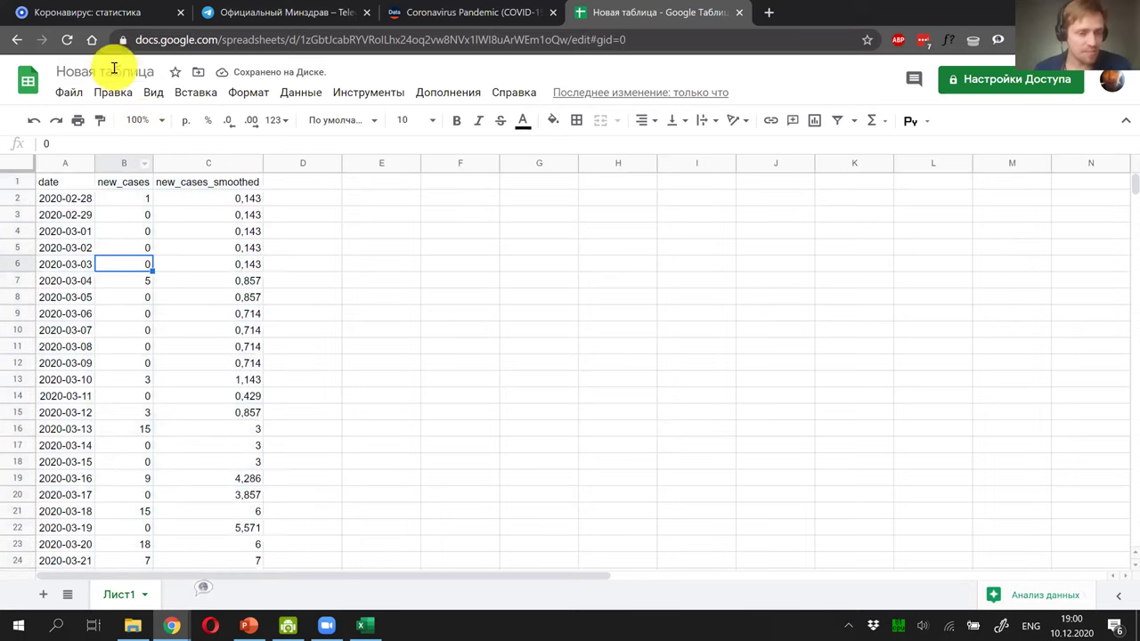
# Step: Name the spreadsheet belarus_new_cases_covid
pyautogui.click(140, 72)
pyautogui.write('belau')
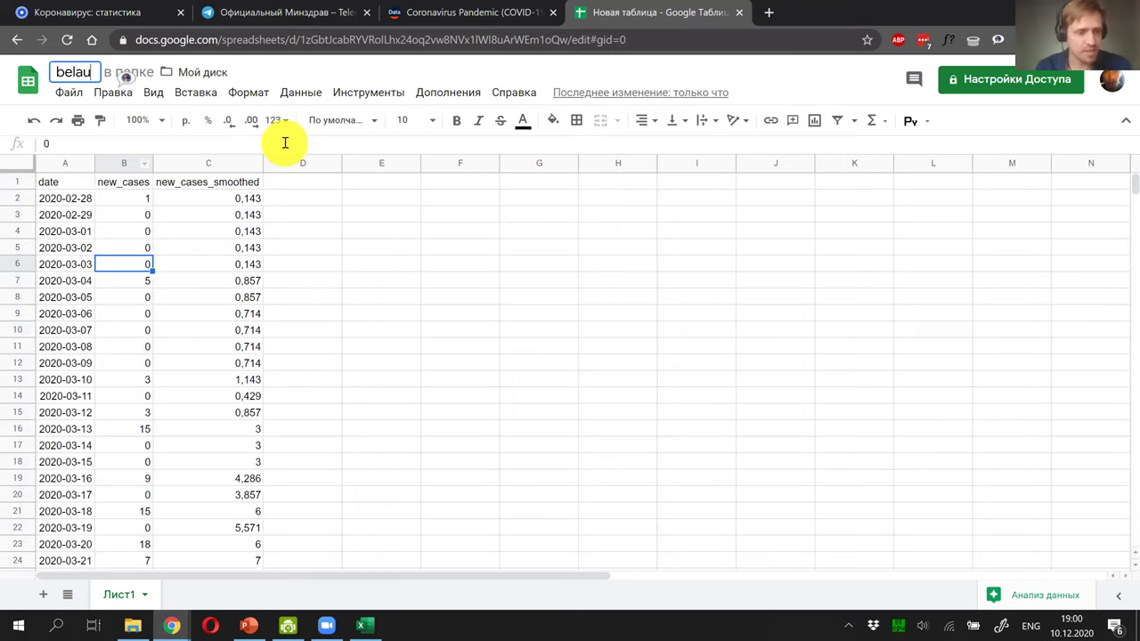
pyautogui.press('BackSpace')
pyautogui.write('rus_ca')
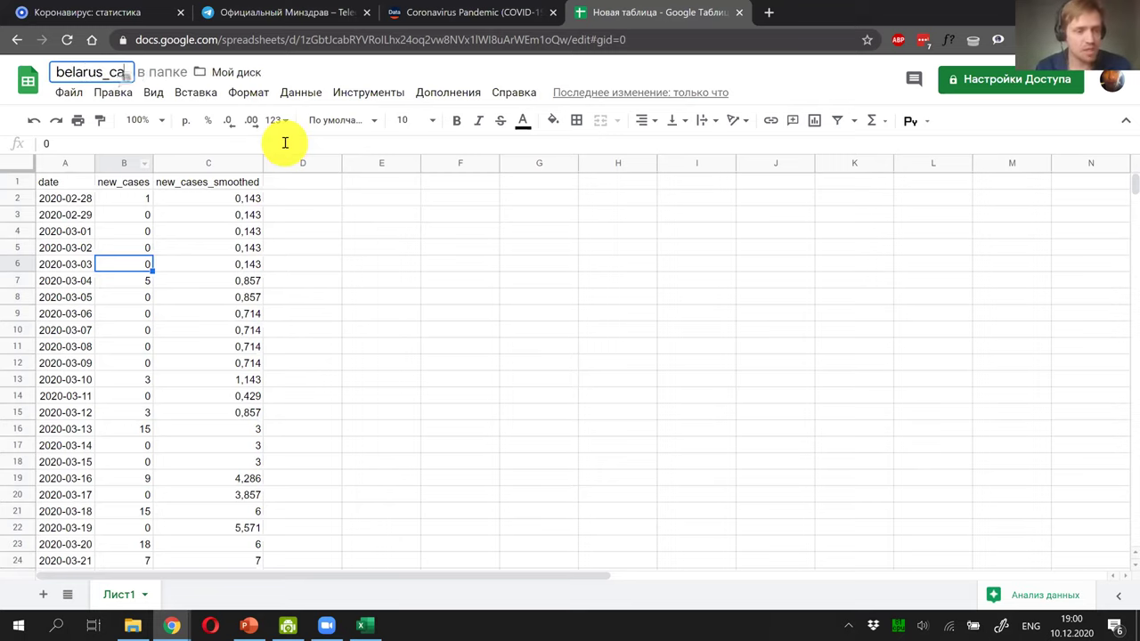
pyautogui.press('BackSpace')
pyautogui.press('BackSpace')
pyautogui.write('new')
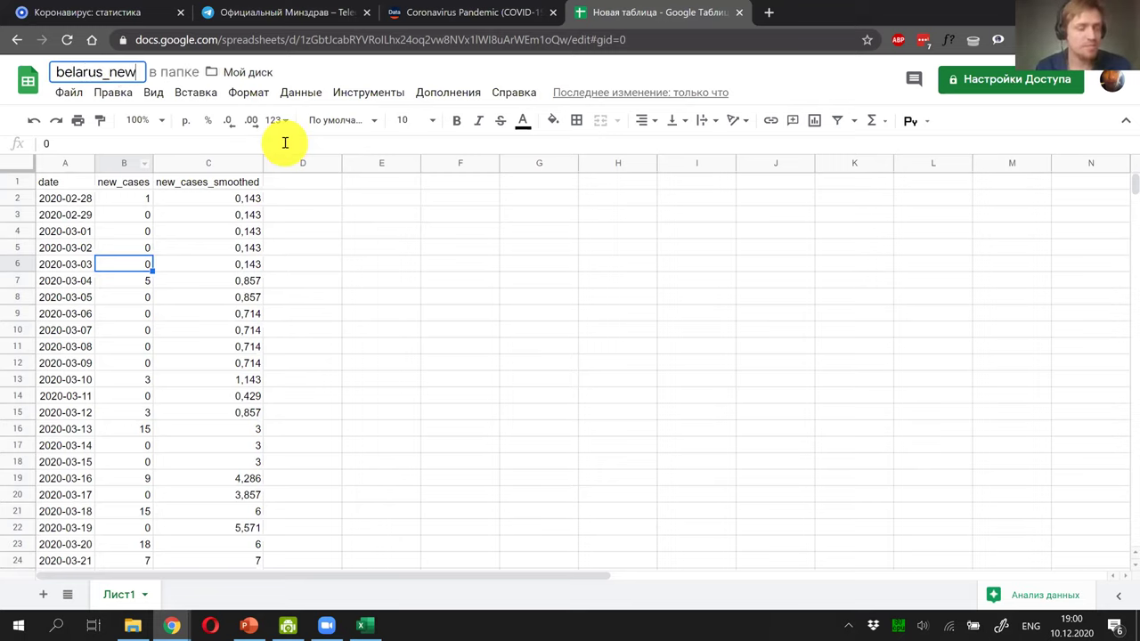
pyautogui.write('_cases_covid')
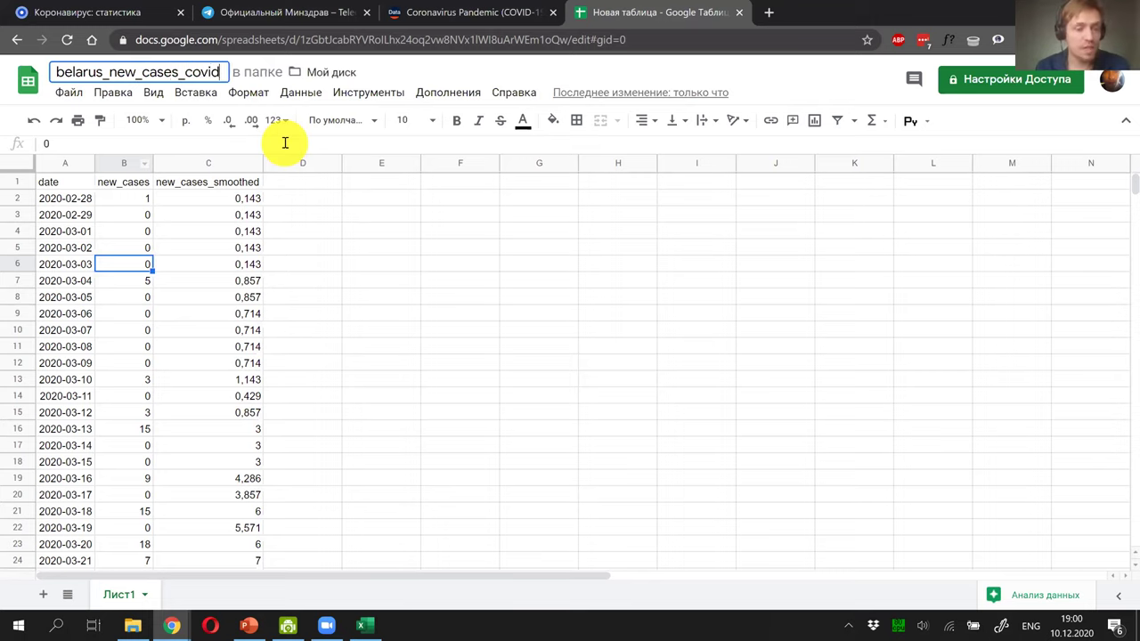
pyautogui.press('Return')
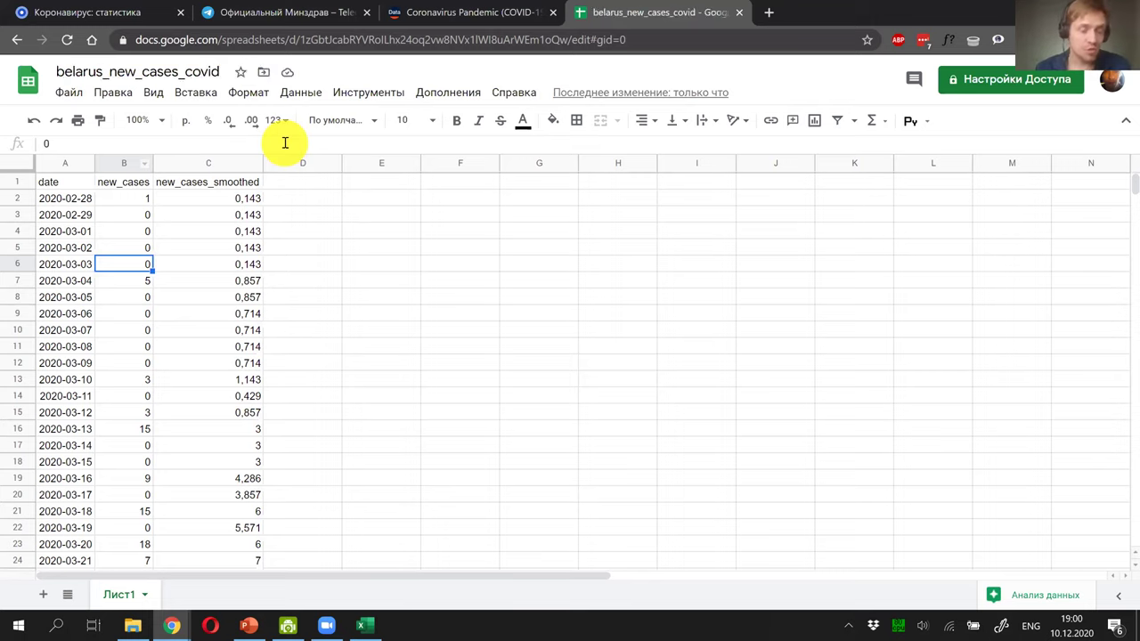
# Step: Open datawrapper.de in a new tab and copy its address
pyautogui.click(769, 19)
pyautogui.hotkey('alt', 'shift')
pyautogui.write('вф')
pyautogui.press('BackSpace')
pyautogui.press('BackSpace')
pyautogui.hotkey('alt', 'shift')
pyautogui.write('dat')
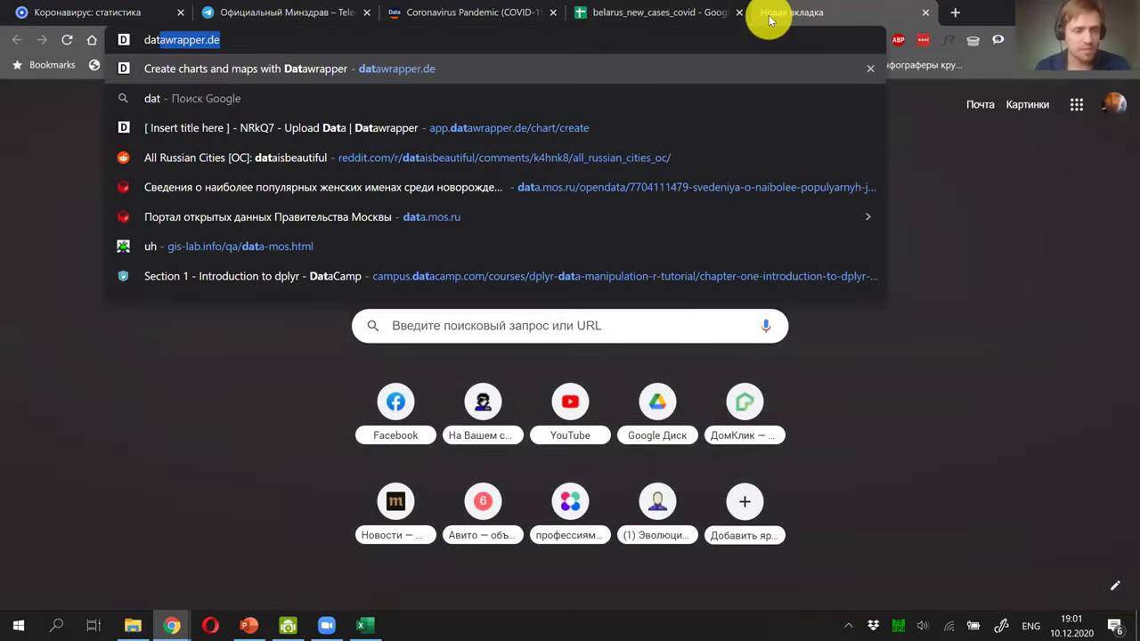
pyautogui.press('Return')
pyautogui.click(178, 41)
pyautogui.rightClick(178, 41)
pyautogui.click(244, 155)
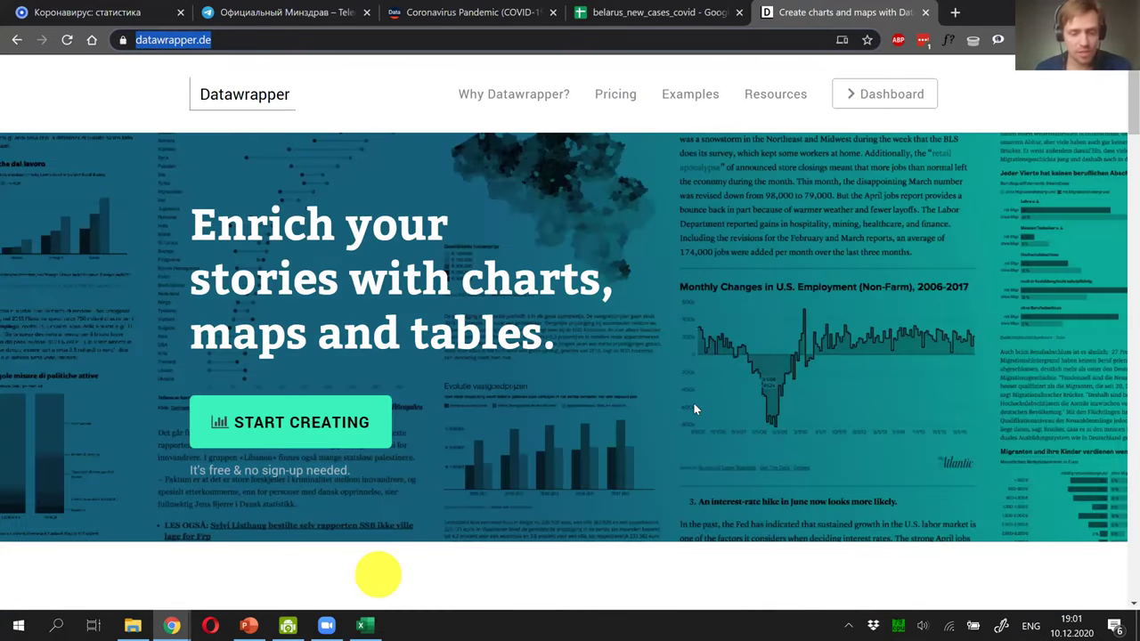
# Step: Operate controls on the Datawrapper homepage and scroll through the page
pyautogui.click(904, 429)
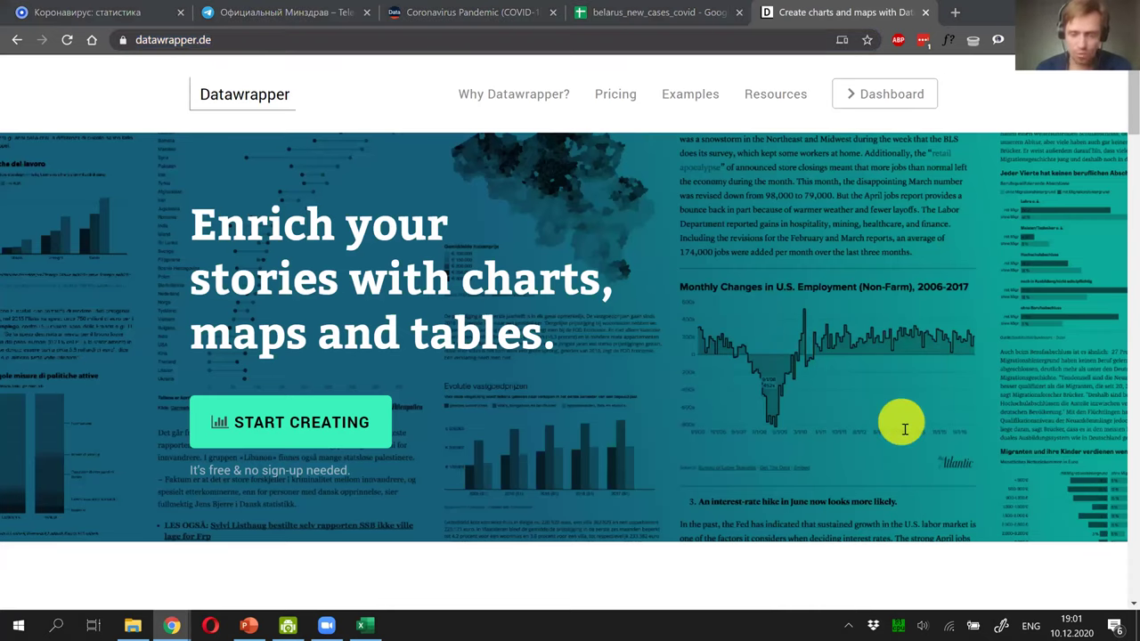
pyautogui.click(844, 479)
pyautogui.click(590, 77)
pyautogui.click(865, 181)
pyautogui.click(959, 176)
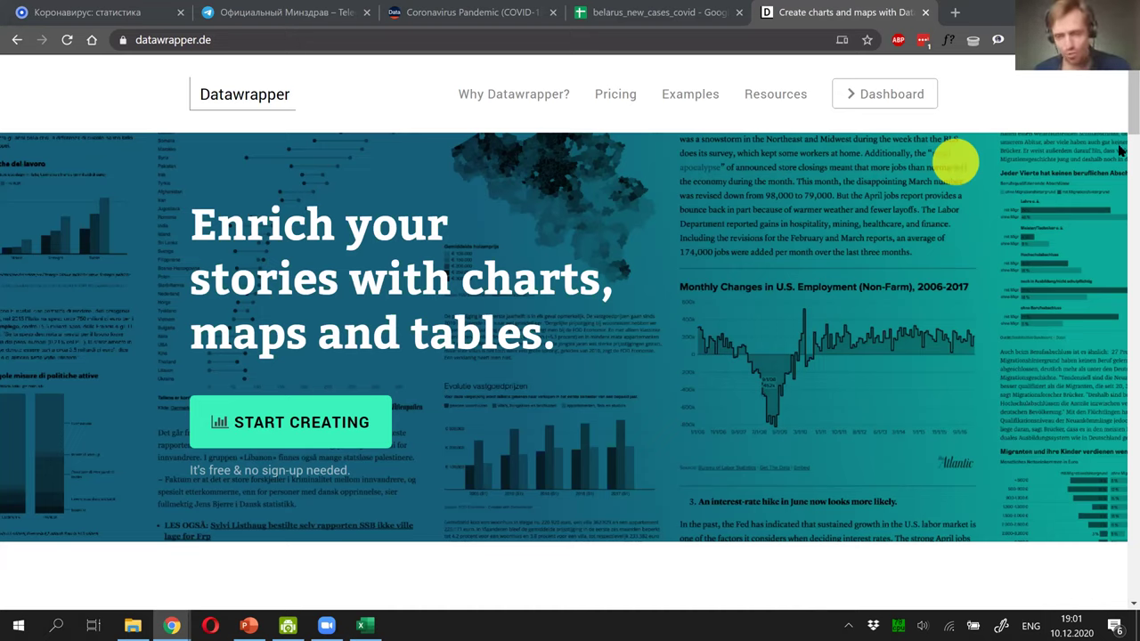
pyautogui.scroll(-1, 1127, 116)
pyautogui.scroll(1, 1127, 116)
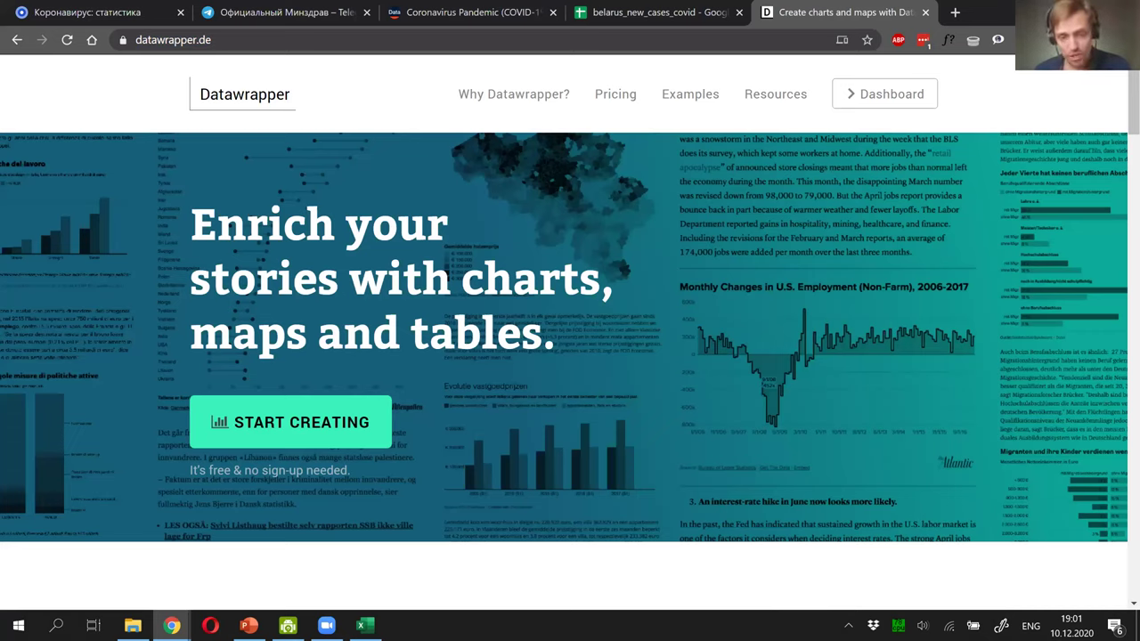
# Step: Start a new chart, close the duplicate 'Create charts and maps' tab, and choose 'Link external dataset'
pyautogui.click(273, 415)
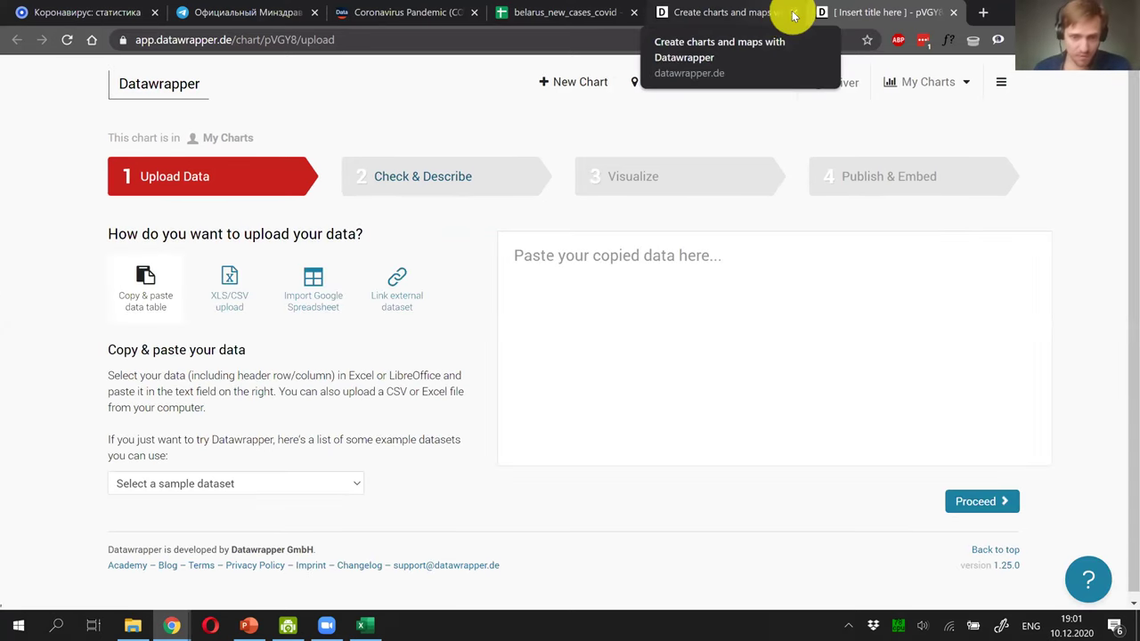
pyautogui.click(793, 14)
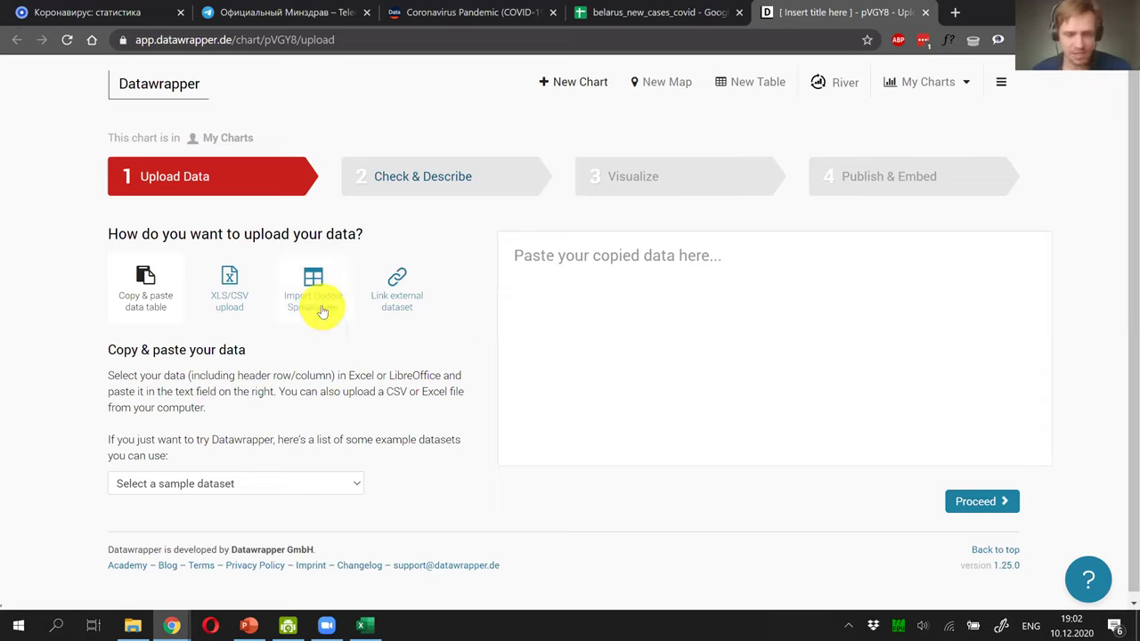
pyautogui.click(406, 304)
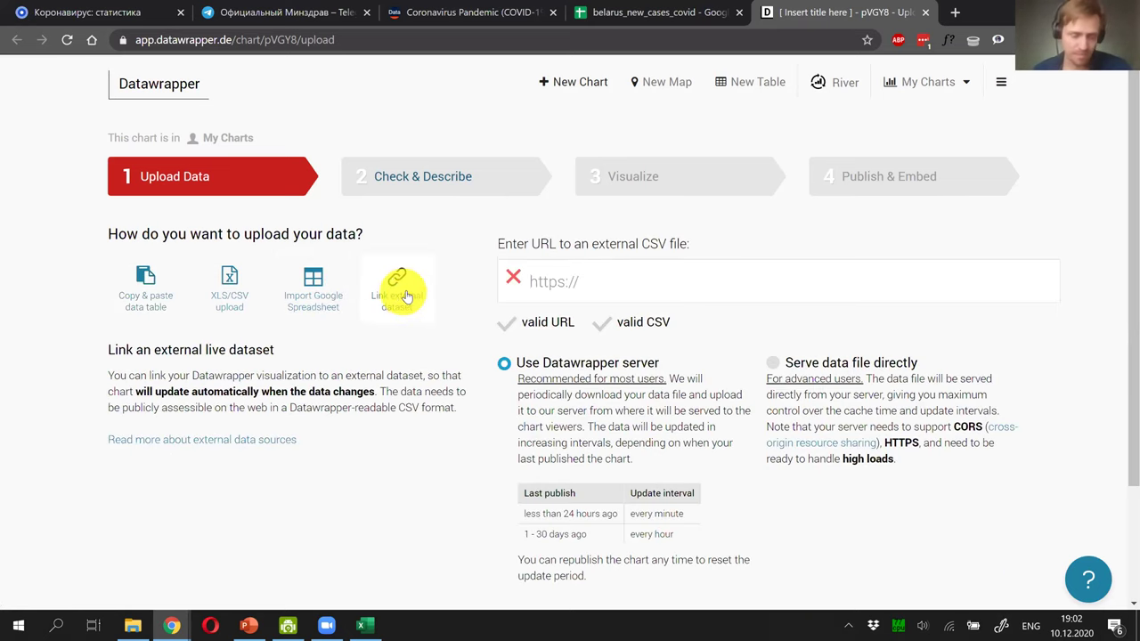
# Step: Set belarus_new_cases_covid to 'Anyone with the link', copy its link, and return to Datawrapper
pyautogui.click(661, 16)
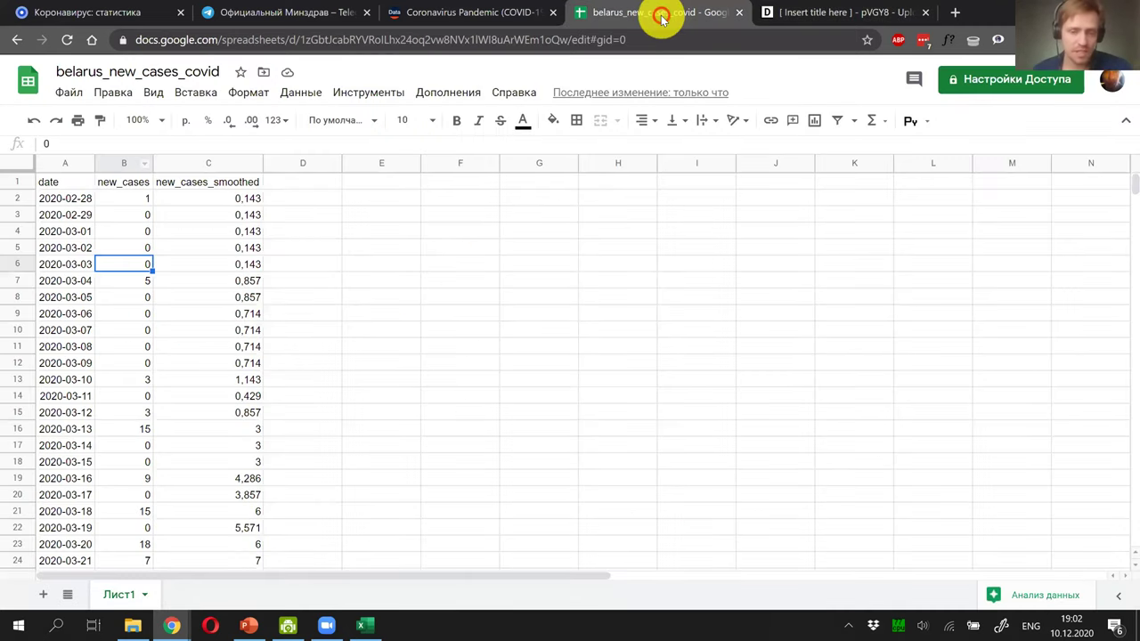
pyautogui.click(1025, 81)
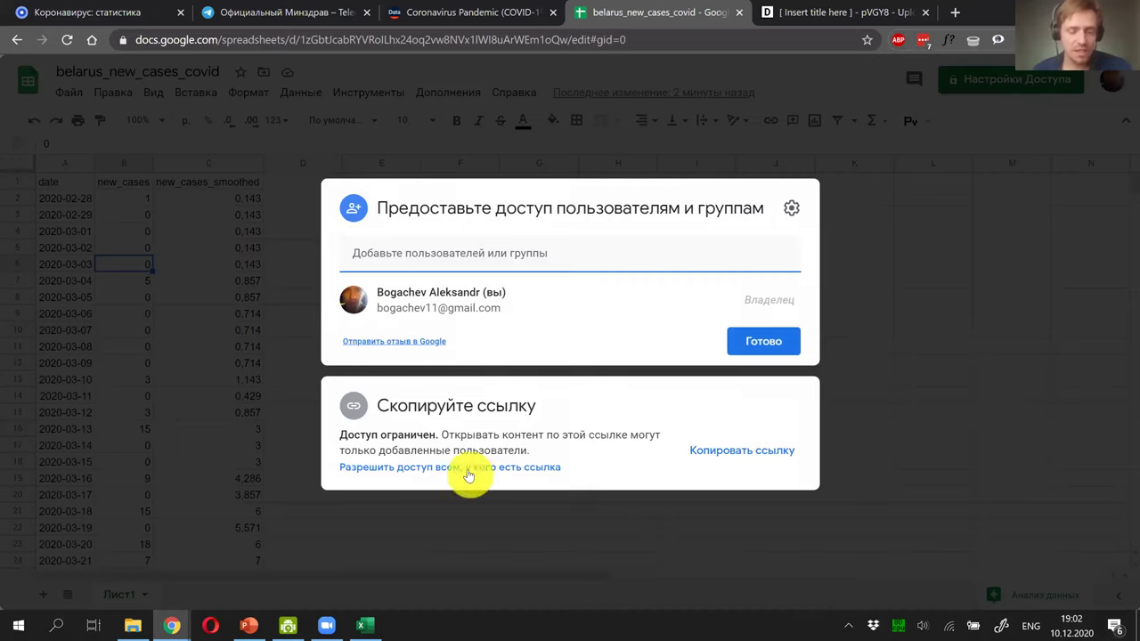
pyautogui.click(467, 470)
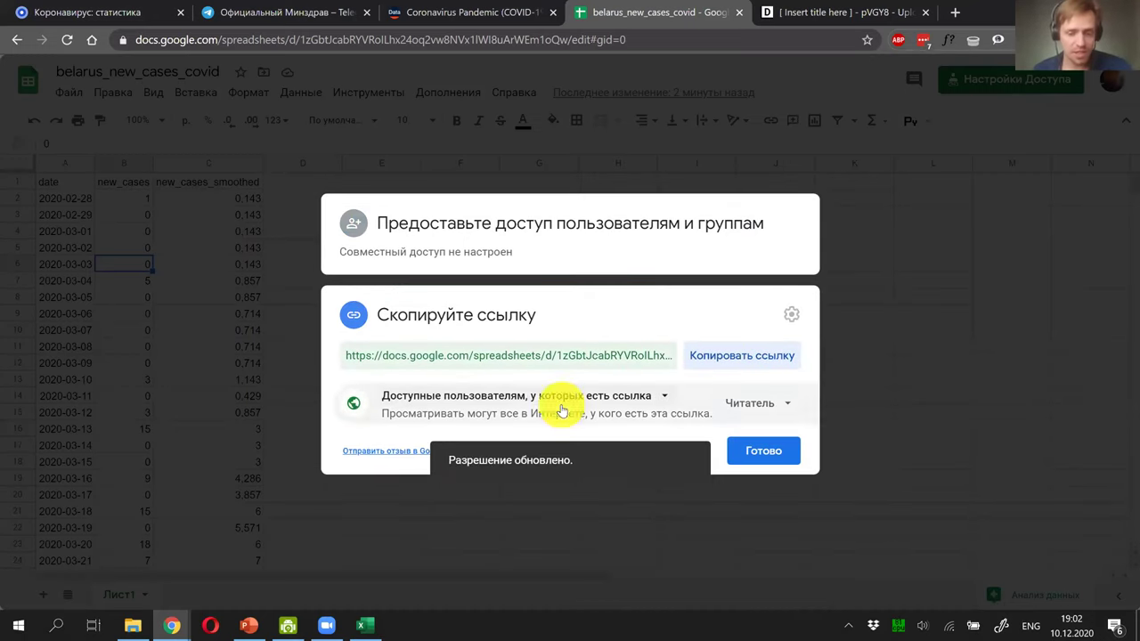
pyautogui.click(784, 358)
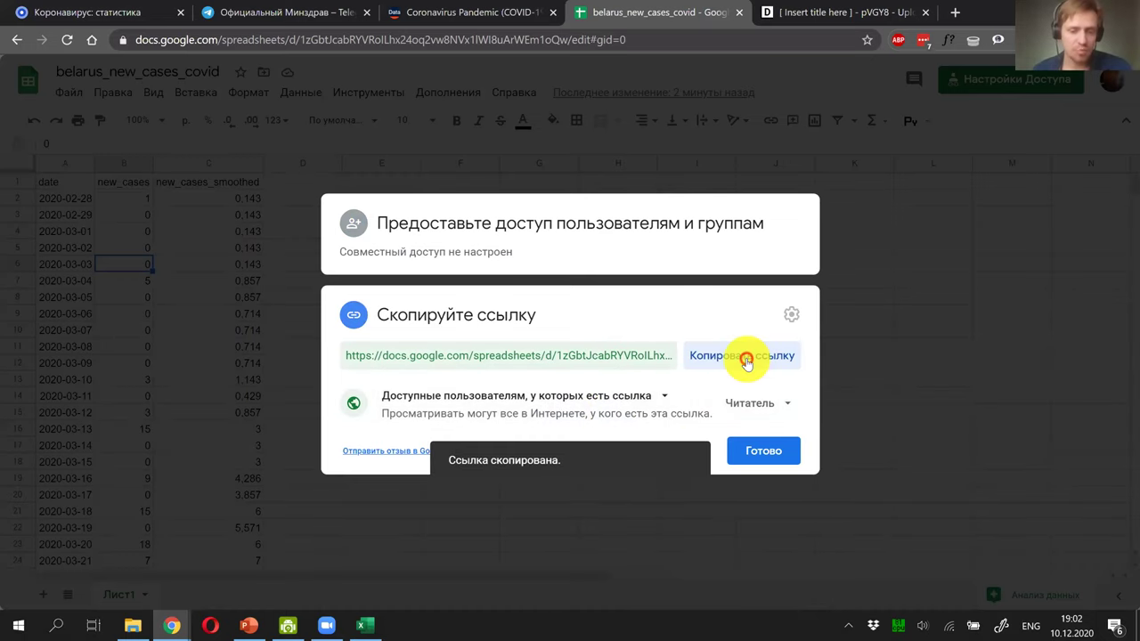
pyautogui.click(762, 452)
pyautogui.click(811, 12)
pyautogui.click(592, 278)
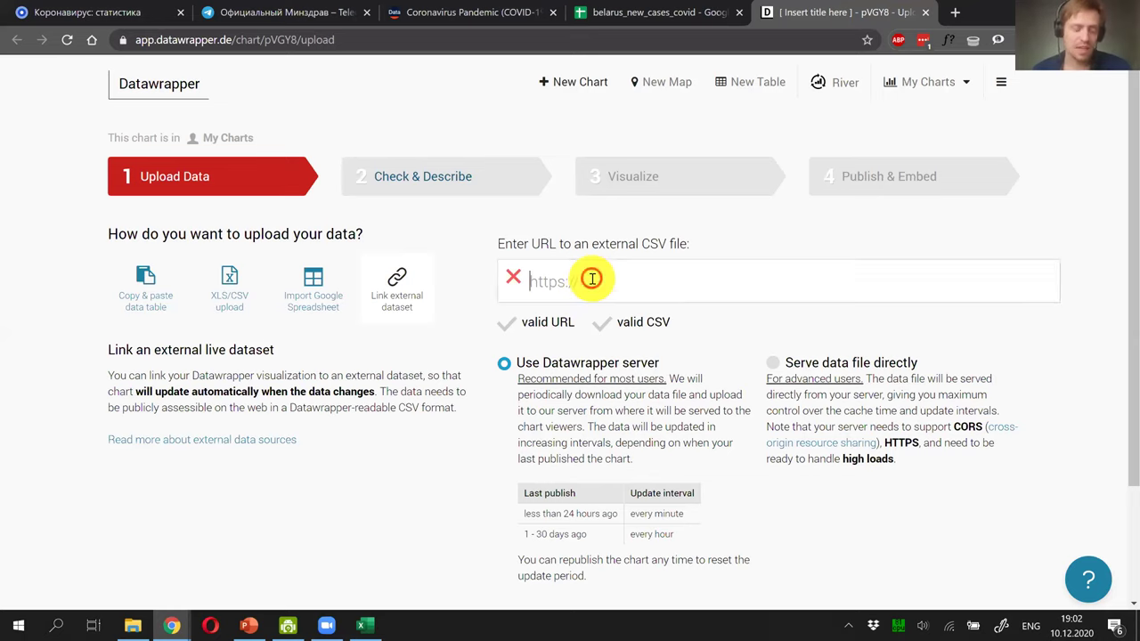
# Step: Paste the Google Sheets link as the external CSV URL, confirmed valid URL and valid CSV
pyautogui.hotkey('ctrl', 'v')
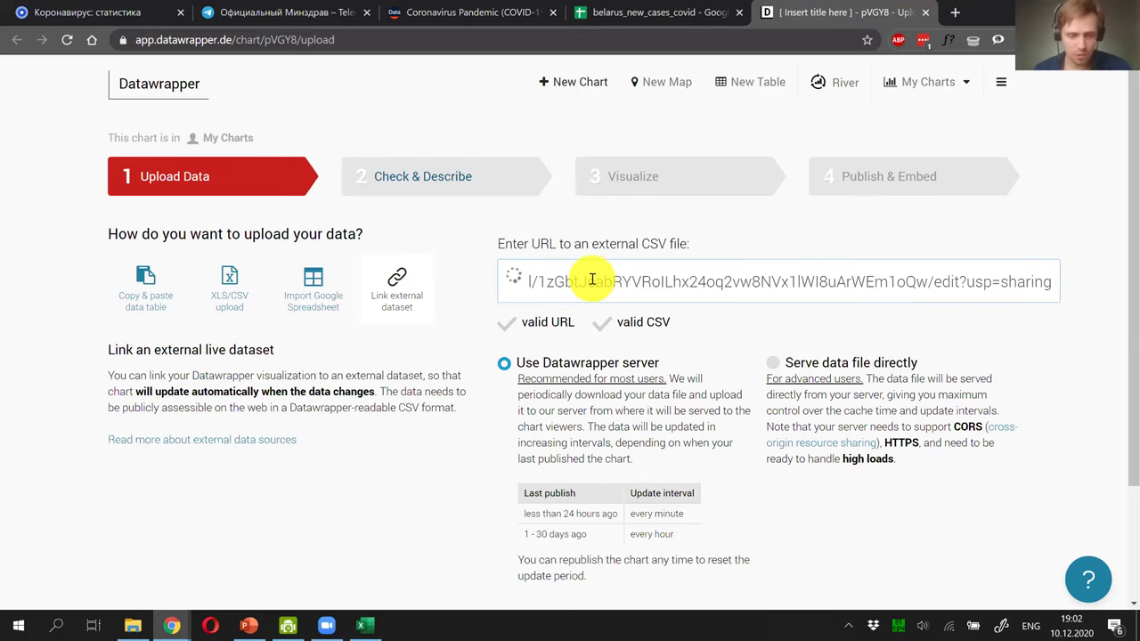
pyautogui.doubleClick(561, 322)
pyautogui.doubleClick(664, 323)
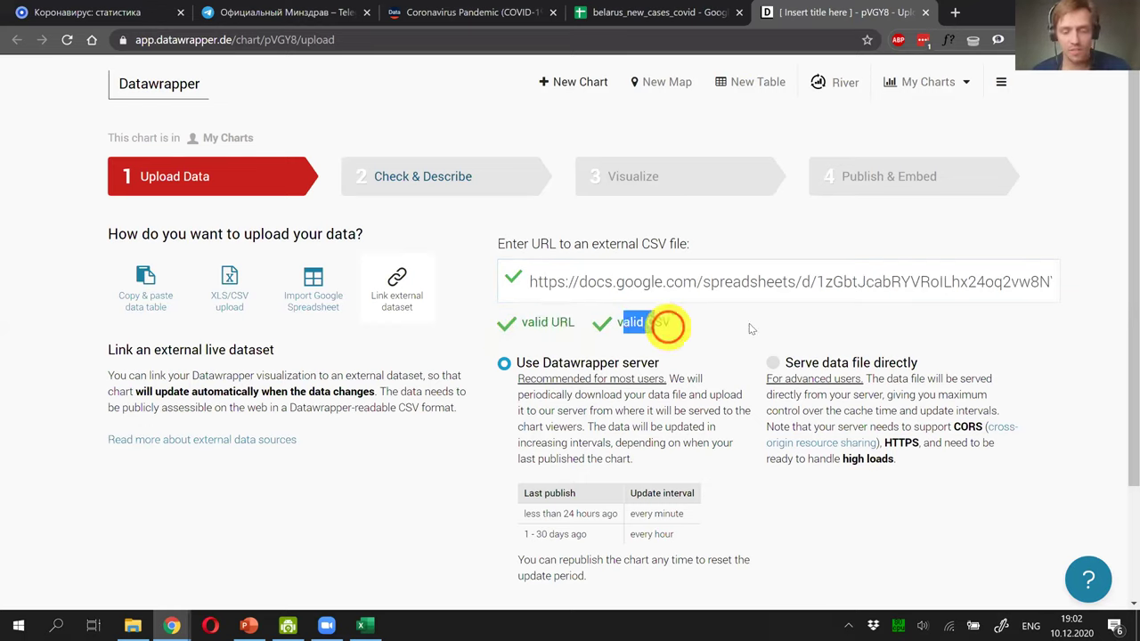
pyautogui.click(749, 325)
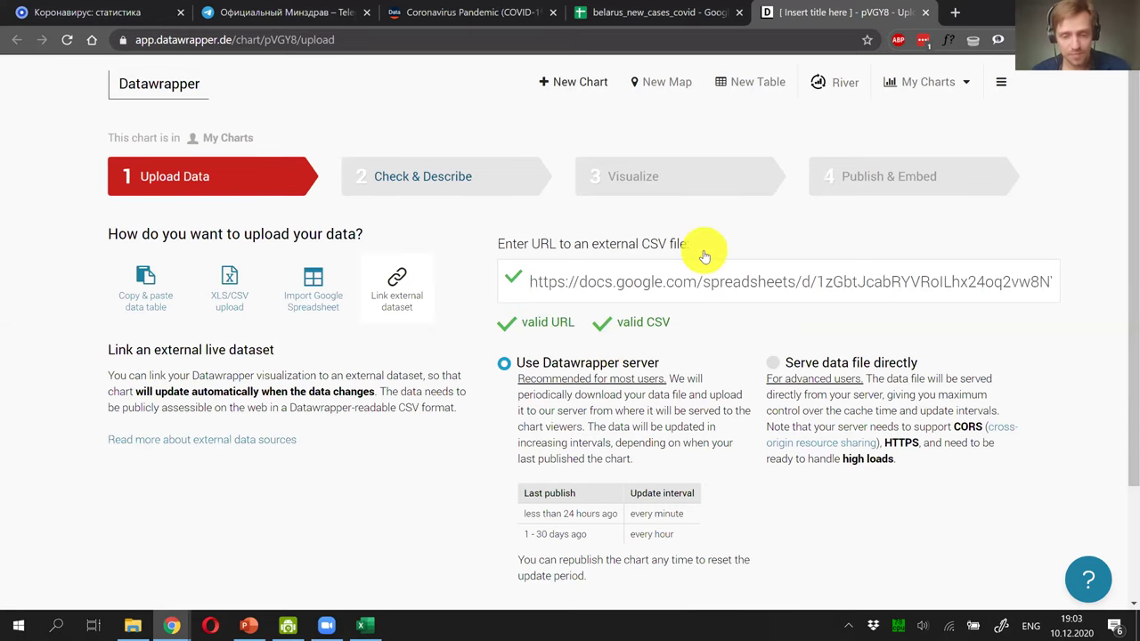
# Step: Highlight the every-minute and every-hour update interval options
pyautogui.scroll(-1, 704, 257)
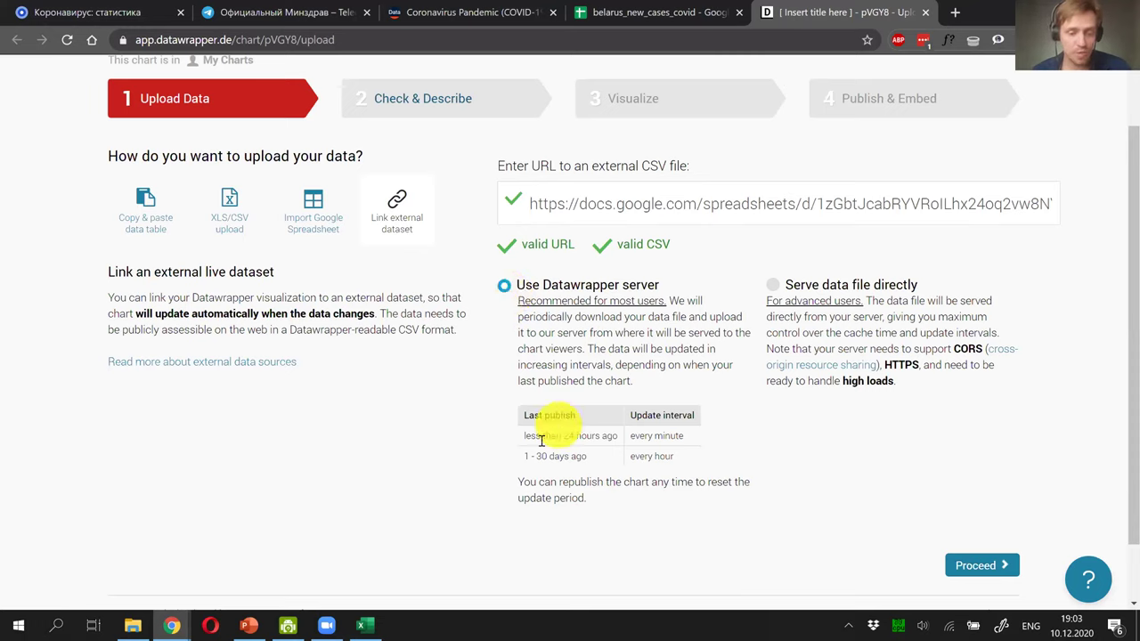
pyautogui.moveTo(522, 437); pyautogui.dragTo(704, 440)
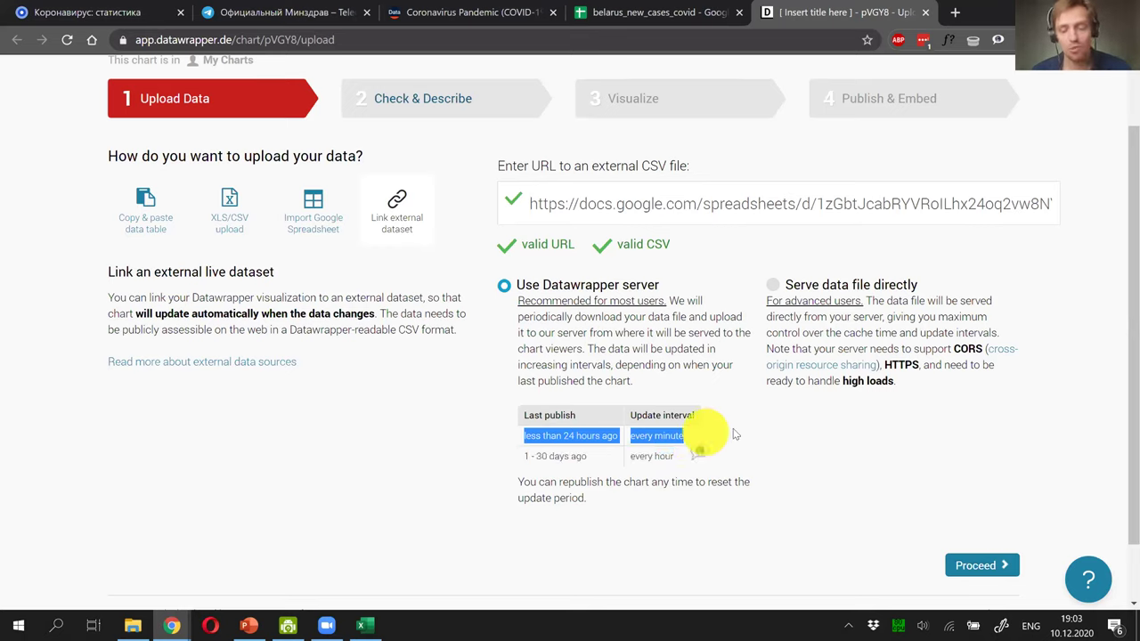
pyautogui.click(732, 433)
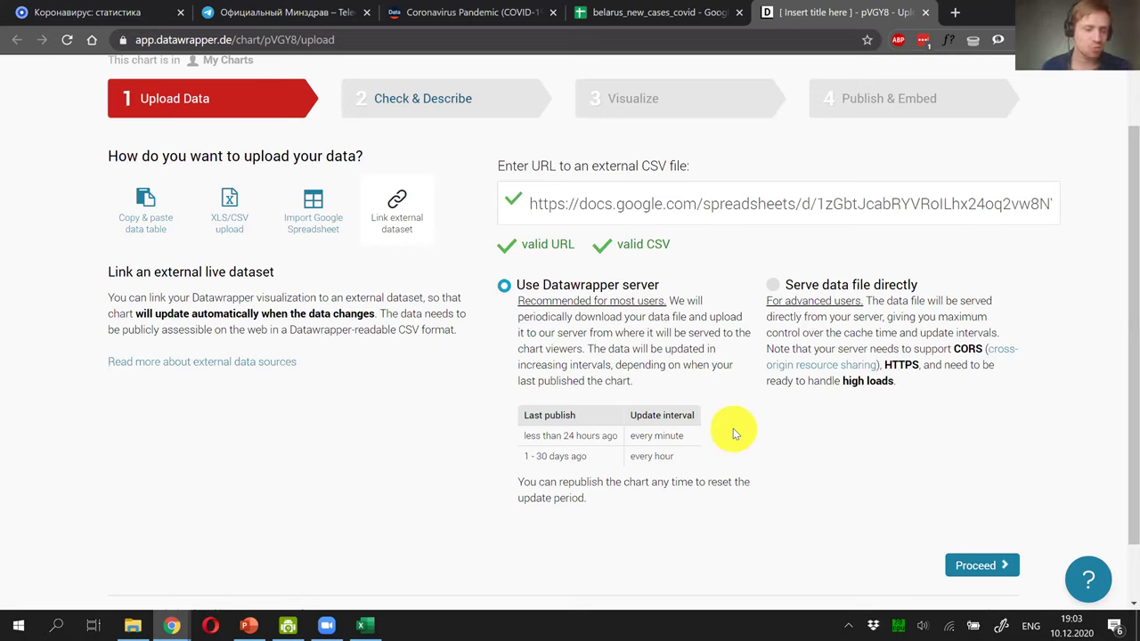
pyautogui.click(524, 458)
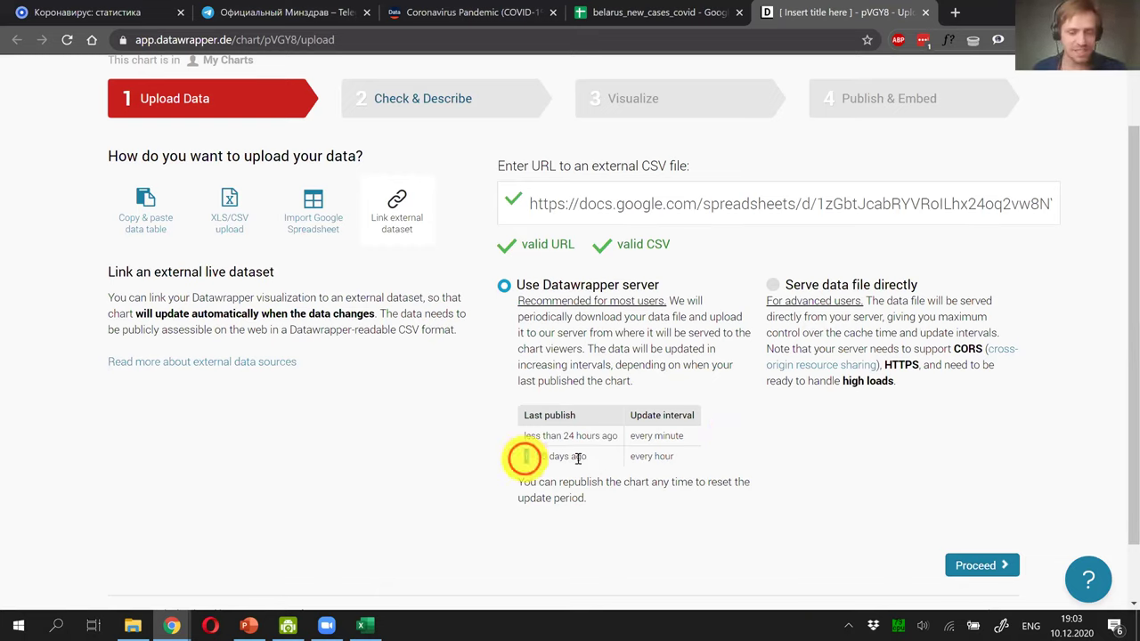
pyautogui.moveTo(578, 458); pyautogui.dragTo(699, 457)
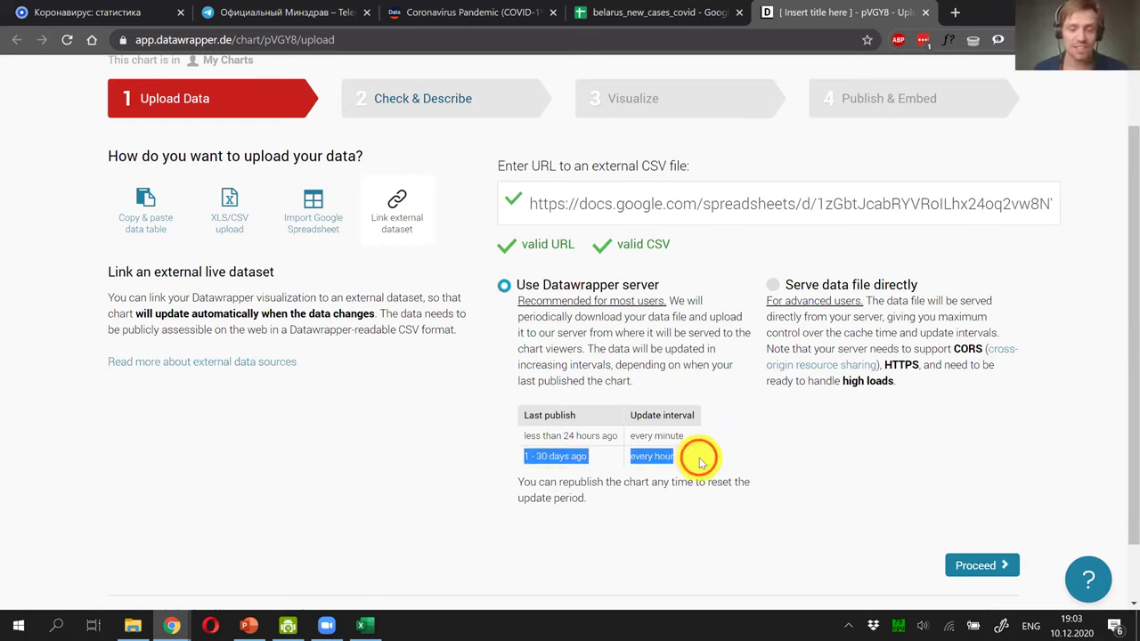
pyautogui.click(700, 462)
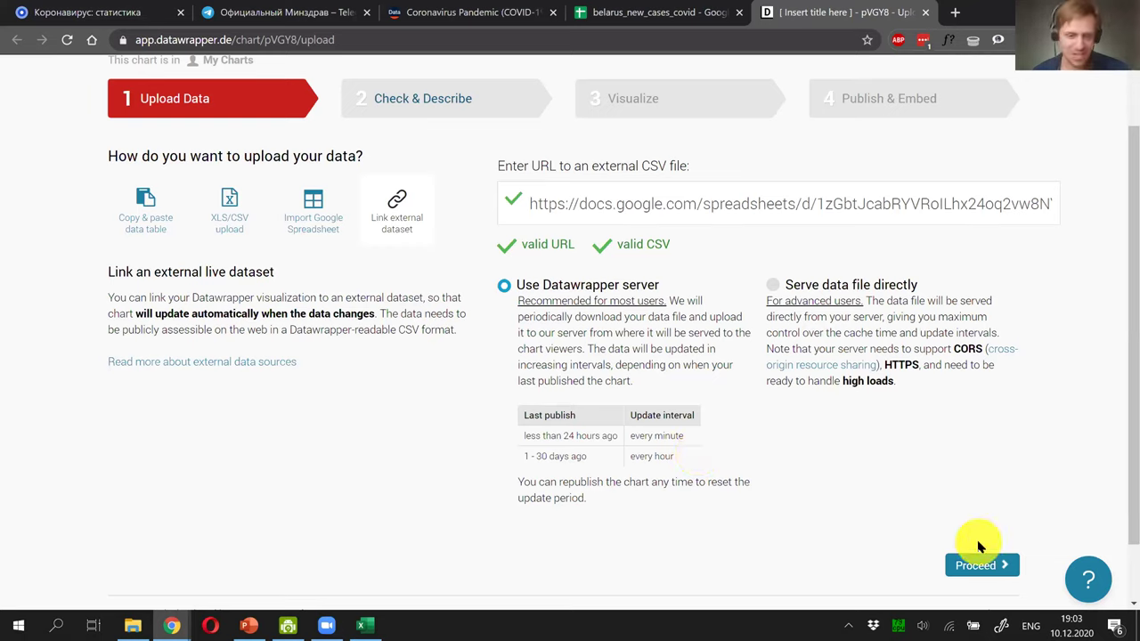
# Step: Proceed to Check & Describe and tick 'Hide column from visualization' for new_cases_smoothed
pyautogui.click(976, 568)
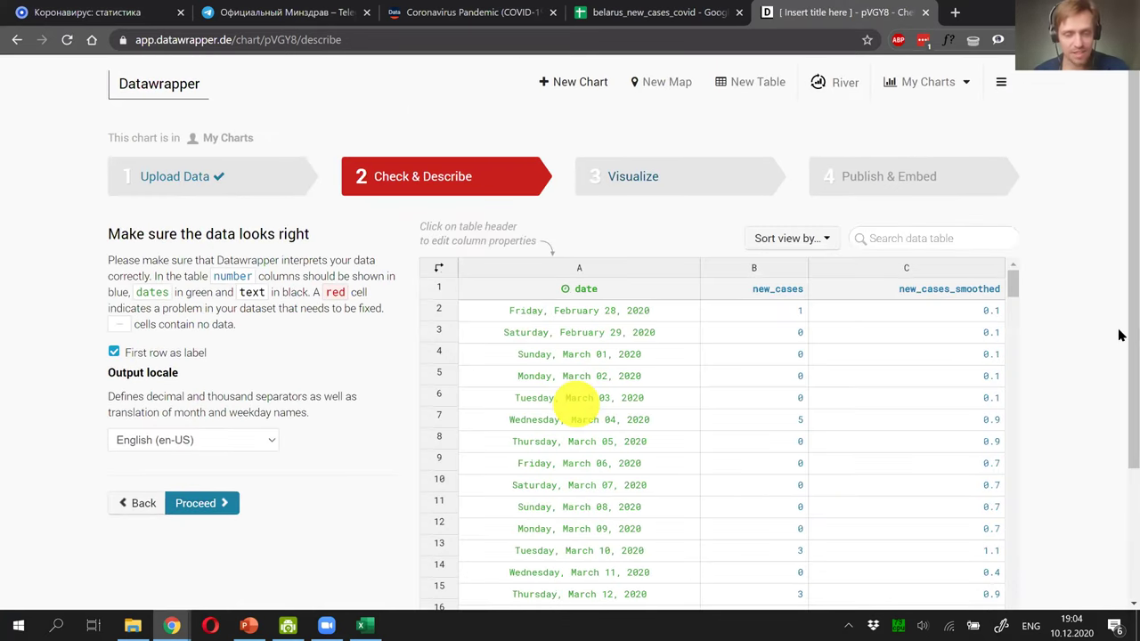
pyautogui.scroll(-1, 1121, 285)
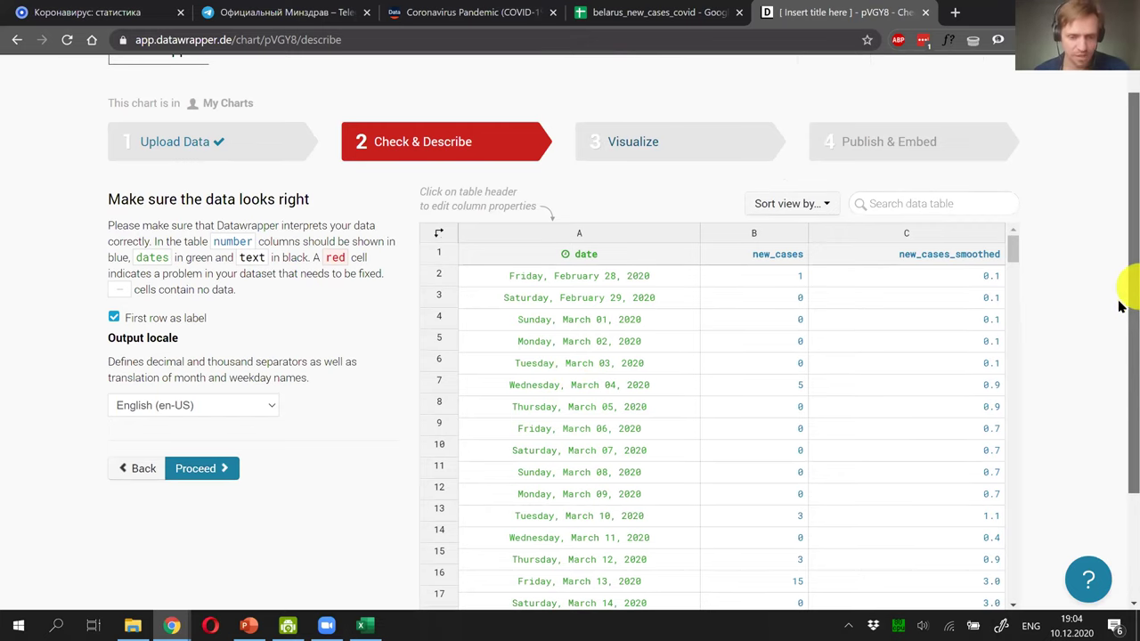
pyautogui.scroll(-1, 1121, 307)
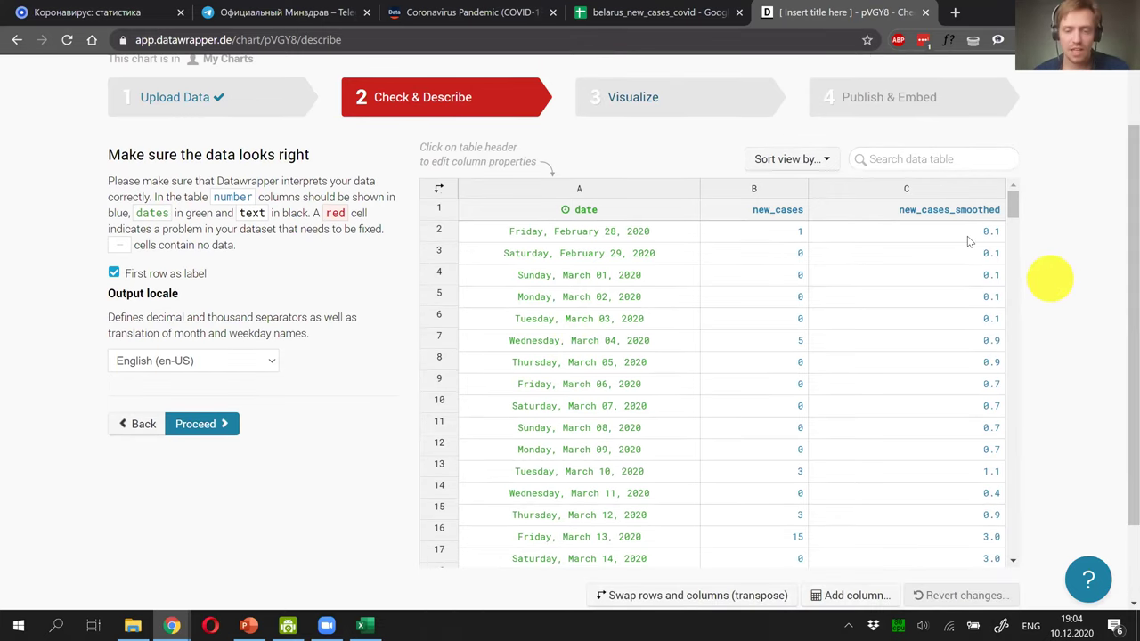
pyautogui.moveTo(1012, 283); pyautogui.dragTo(1030, 183)
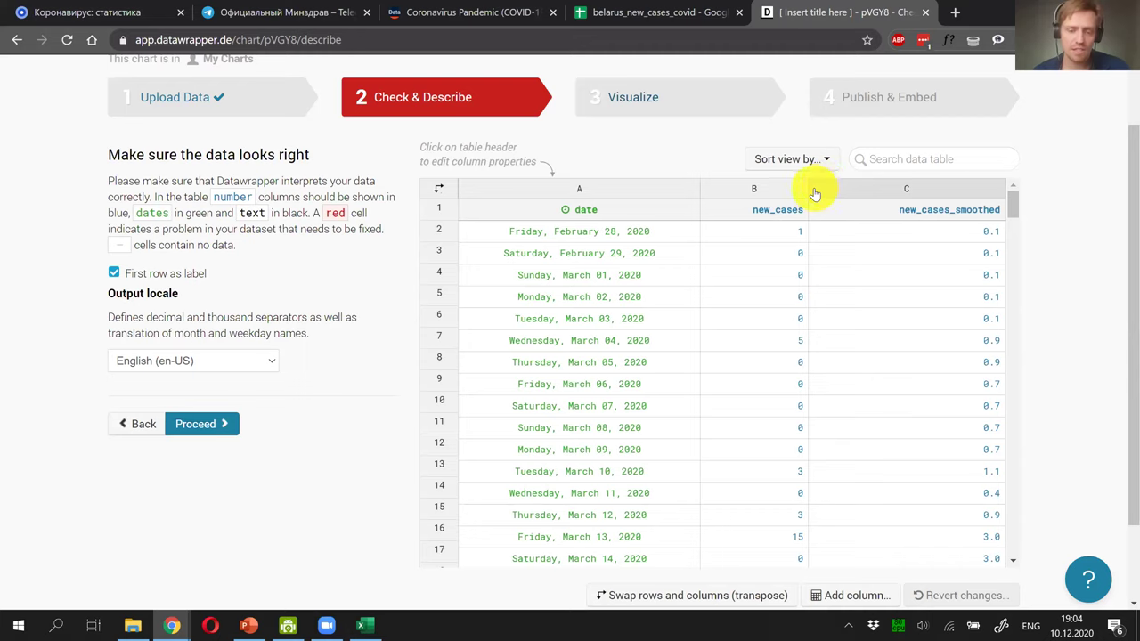
pyautogui.click(904, 187)
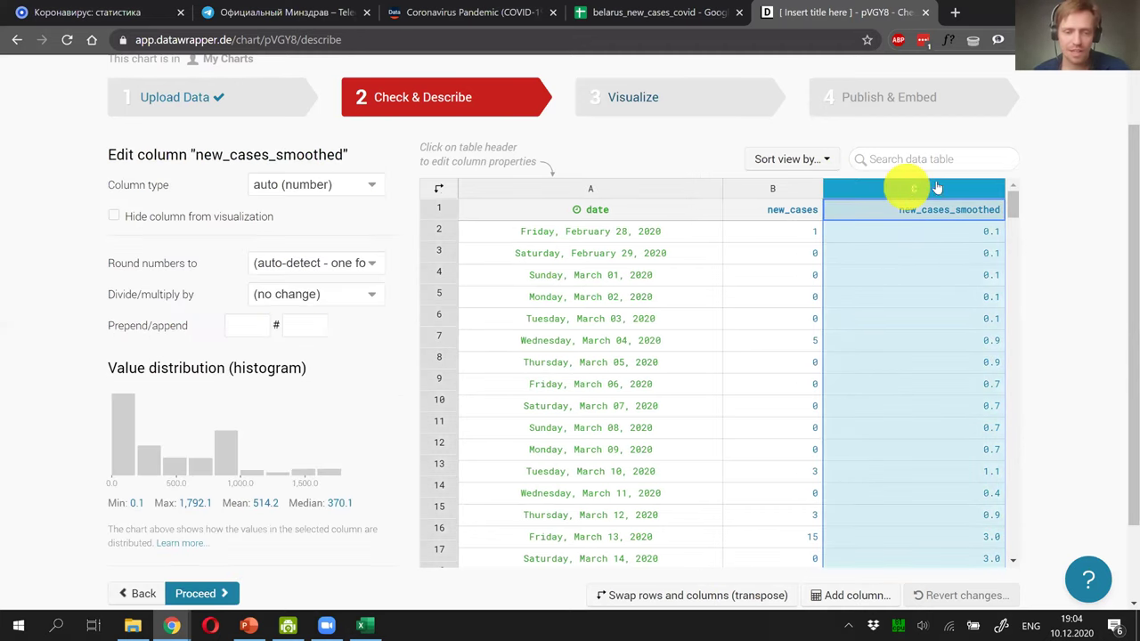
pyautogui.click(113, 217)
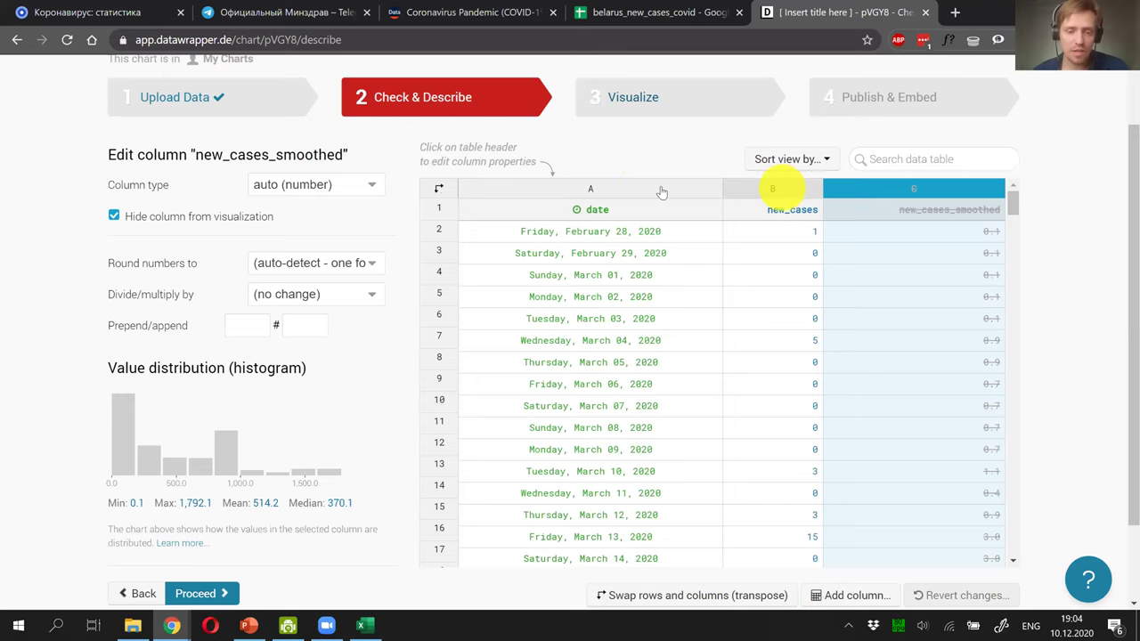
pyautogui.scroll(-2, 363, 301)
pyautogui.scroll(3, 364, 308)
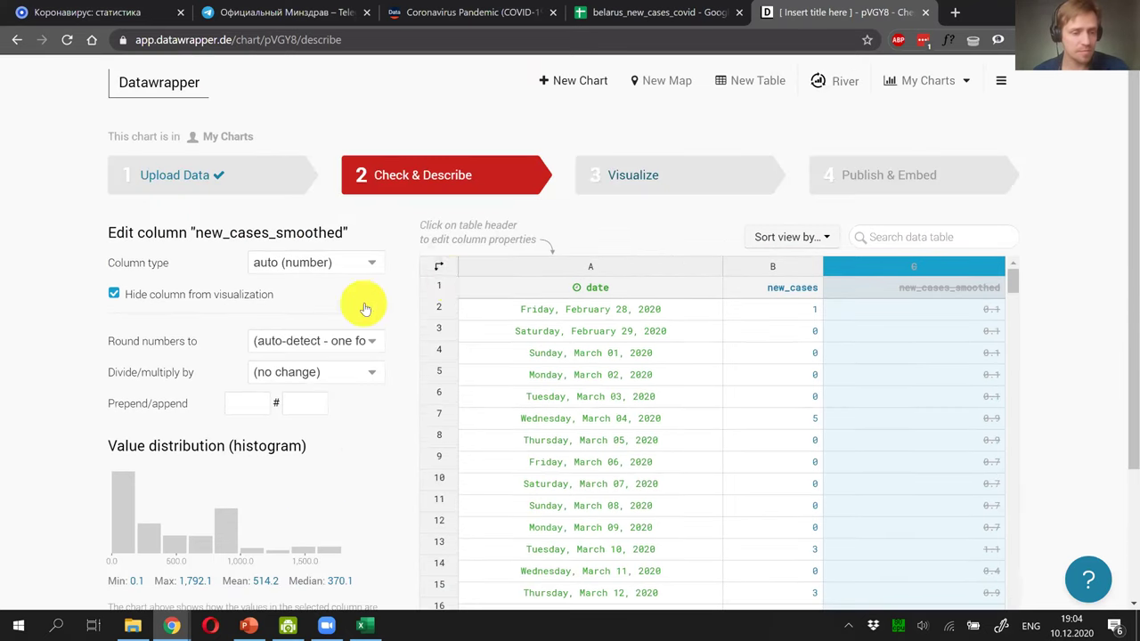
pyautogui.click(771, 270)
# Step: Choose русский (ru-RU) as the output locale so dates read like 28 февраля 2020 г
pyautogui.click(771, 266)
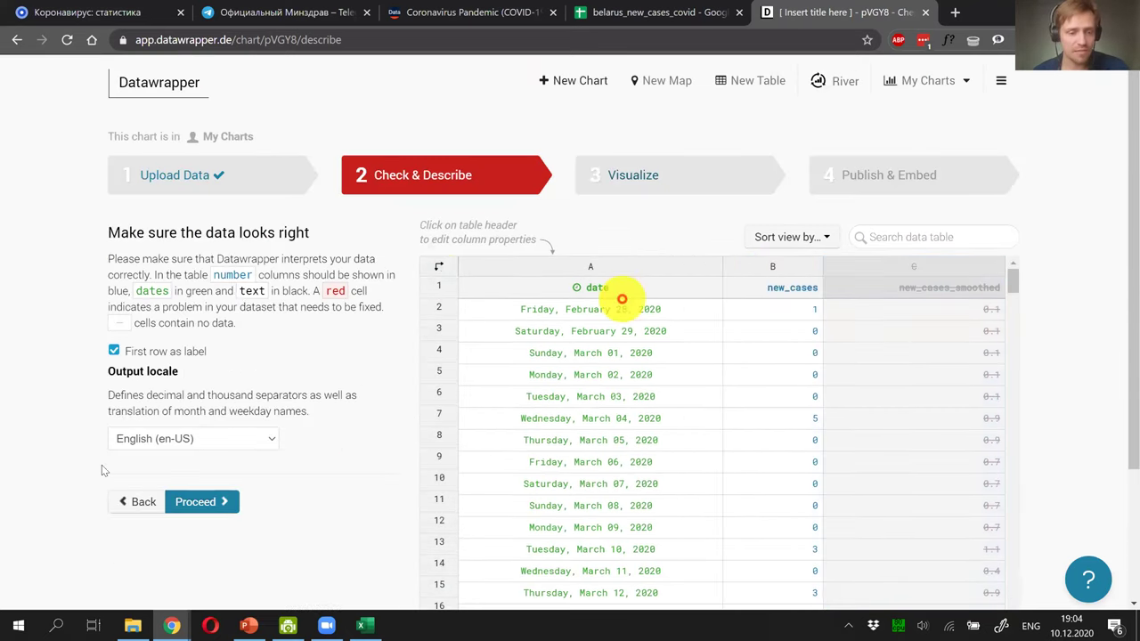
pyautogui.moveTo(123, 375); pyautogui.dragTo(180, 372)
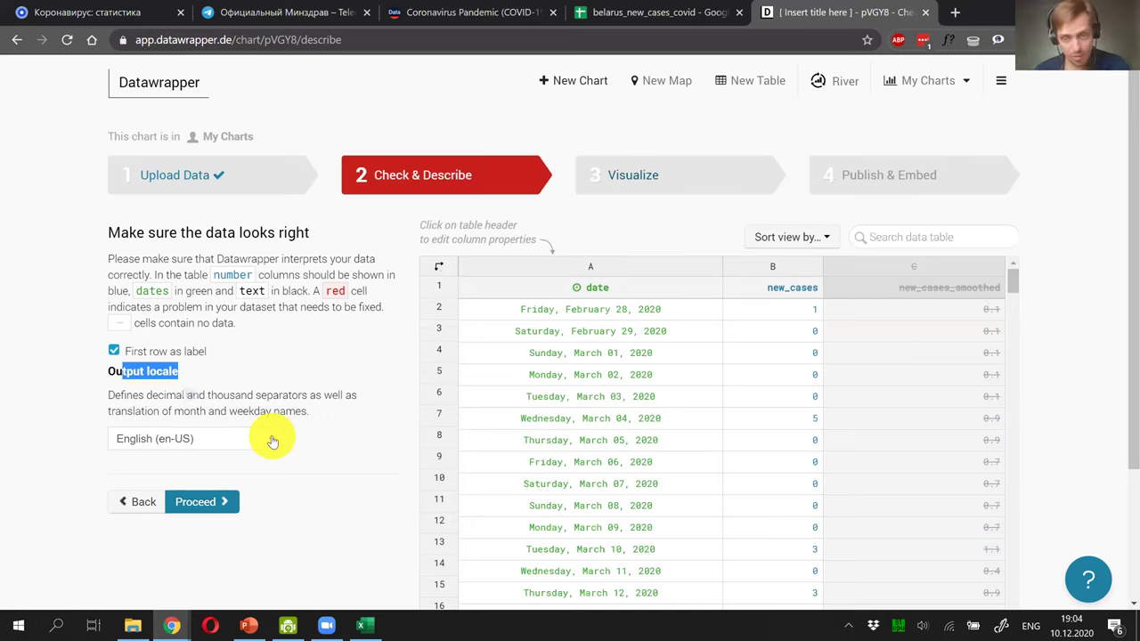
pyautogui.click(273, 441)
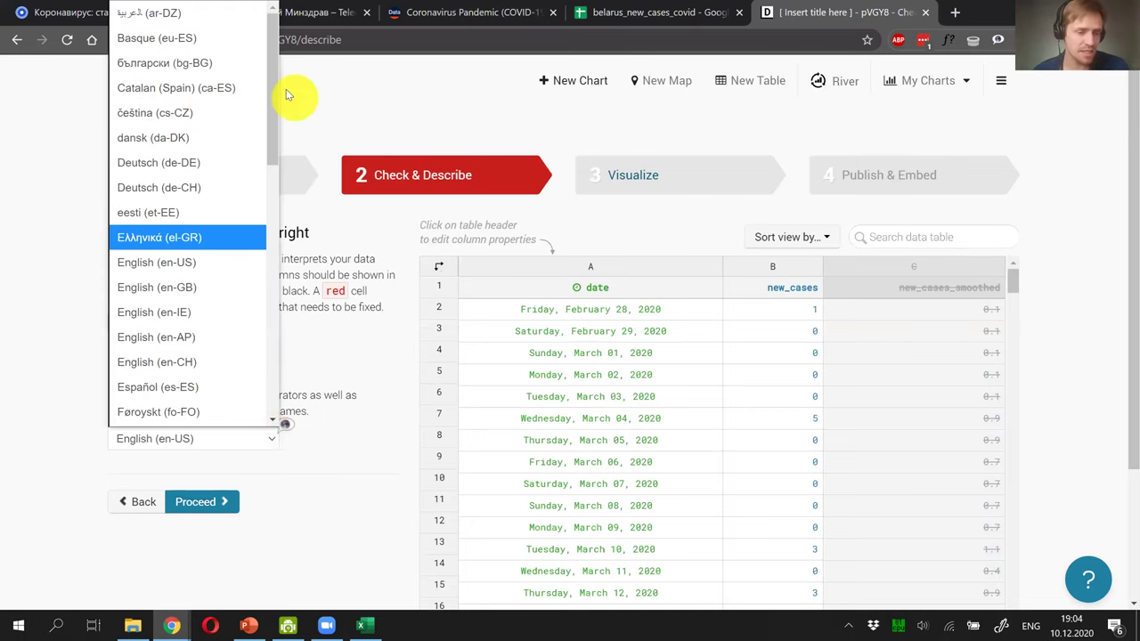
pyautogui.moveTo(276, 82); pyautogui.dragTo(212, 303)
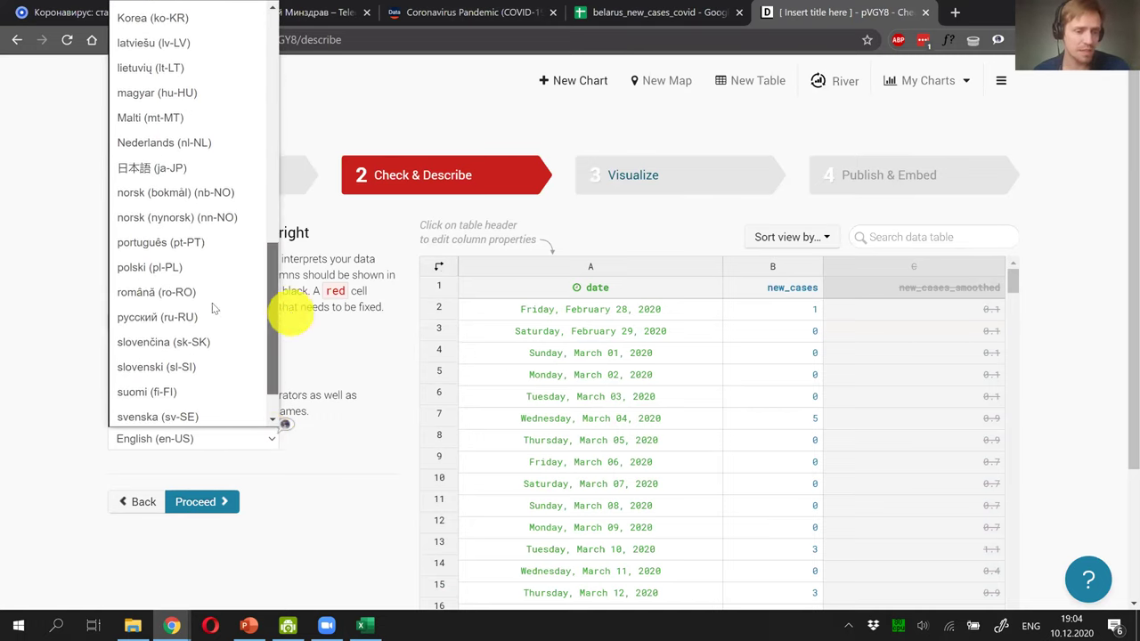
pyautogui.click(158, 317)
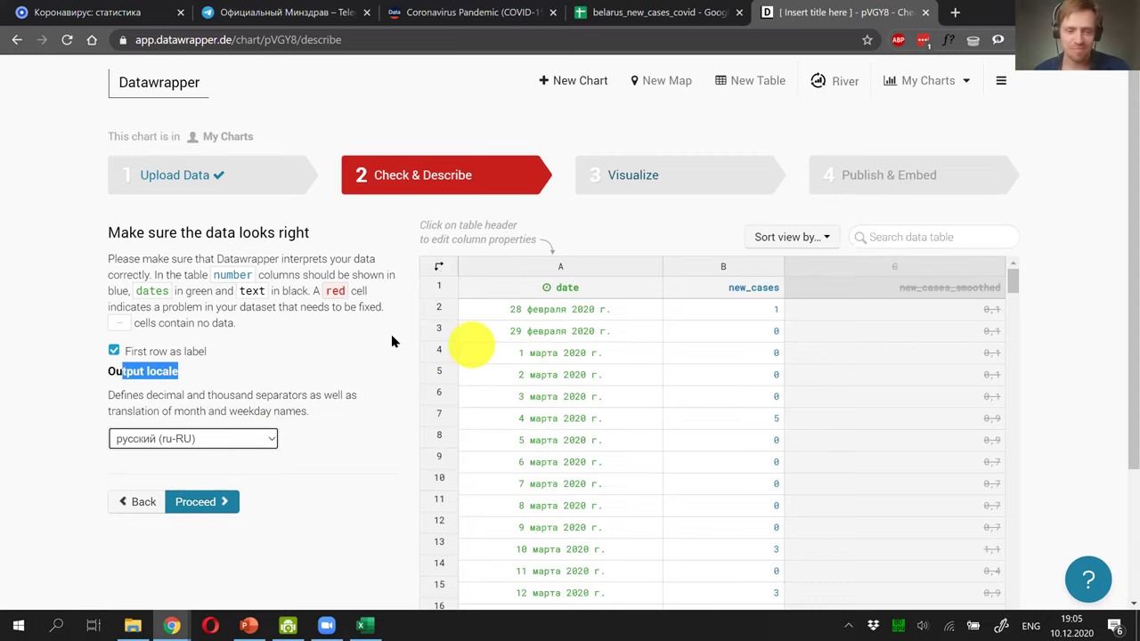
pyautogui.scroll(-1, 393, 338)
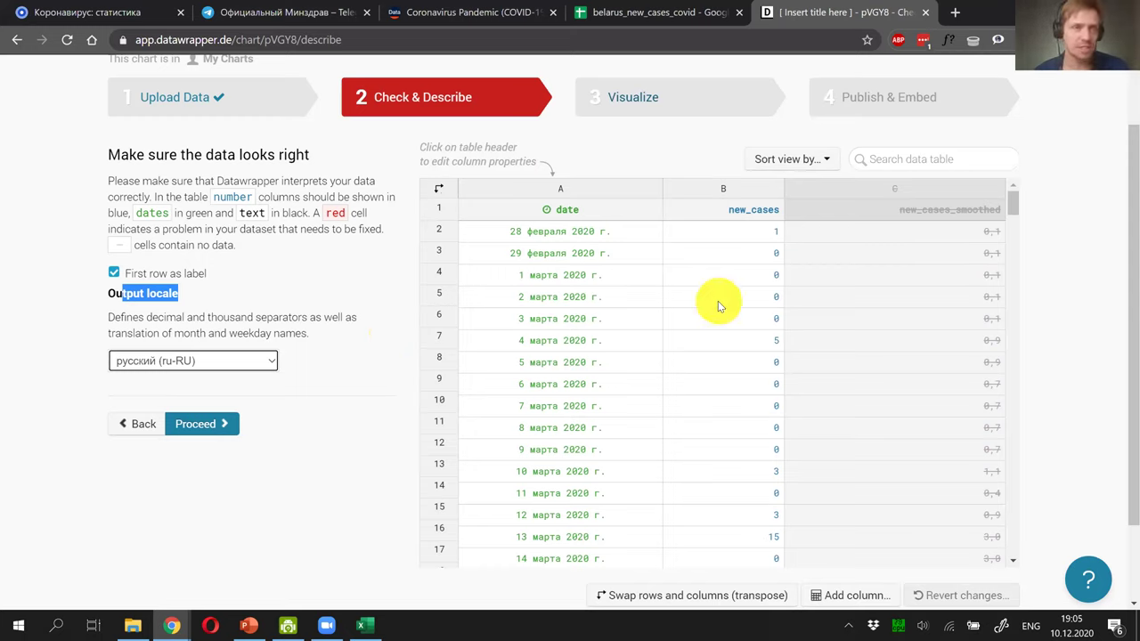
# Step: Proceed to Visualize and open the Refine tab for the new_cases line chart
pyautogui.click(195, 431)
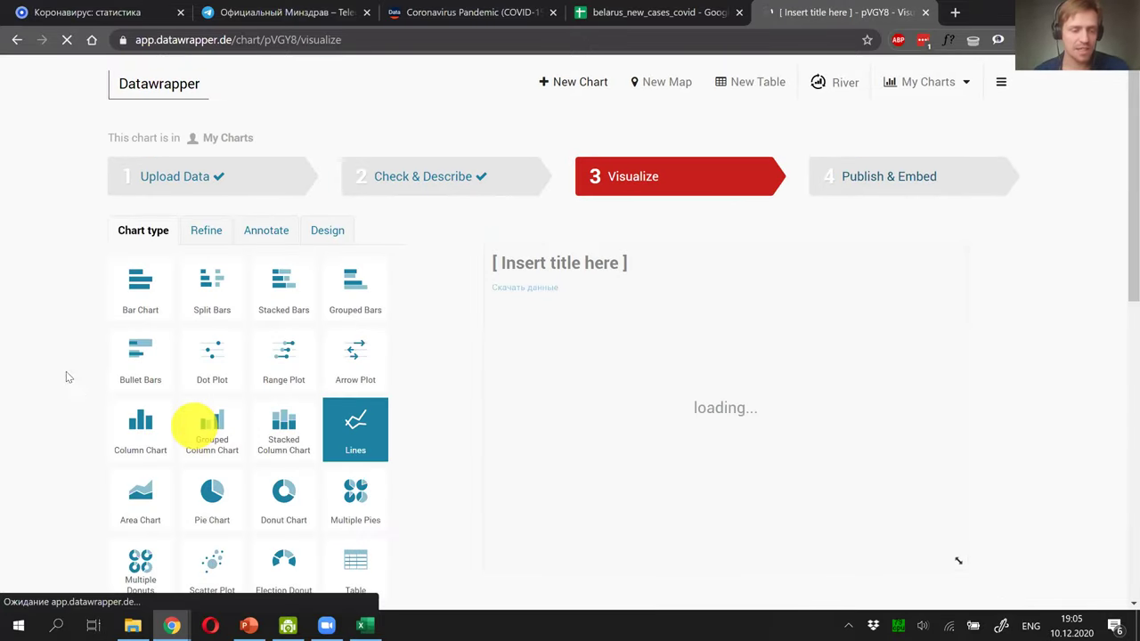
pyautogui.scroll(-1, 66, 372)
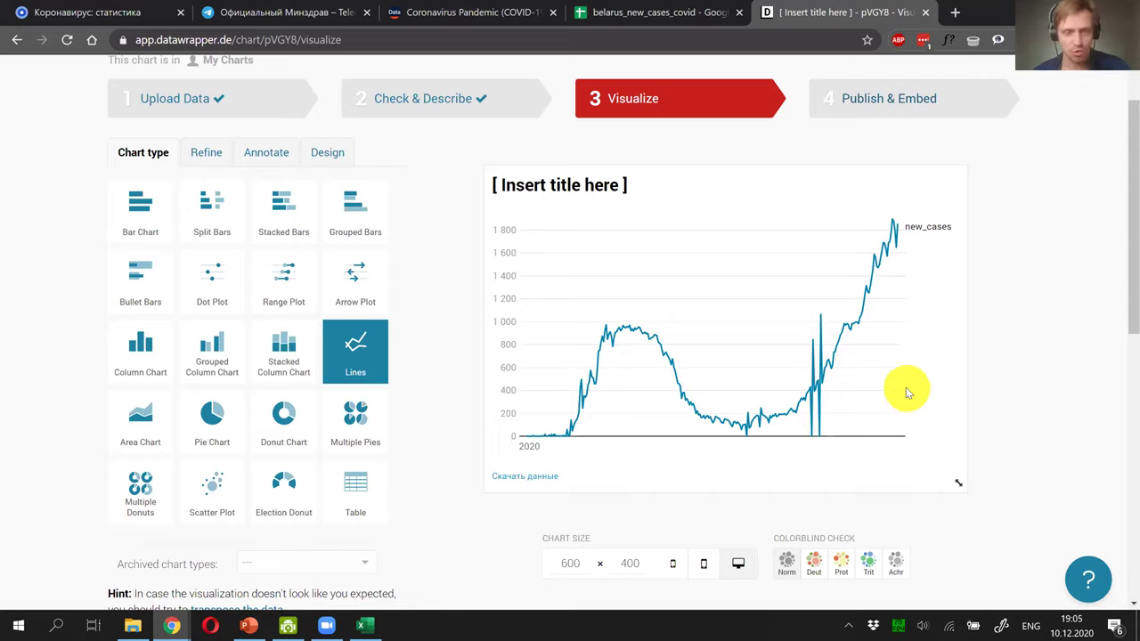
pyautogui.click(207, 153)
# Step: Use the 'April, 2, 3' month-name tick format on the horizontal axis and show tick marks
pyautogui.scroll(-1, 117, 209)
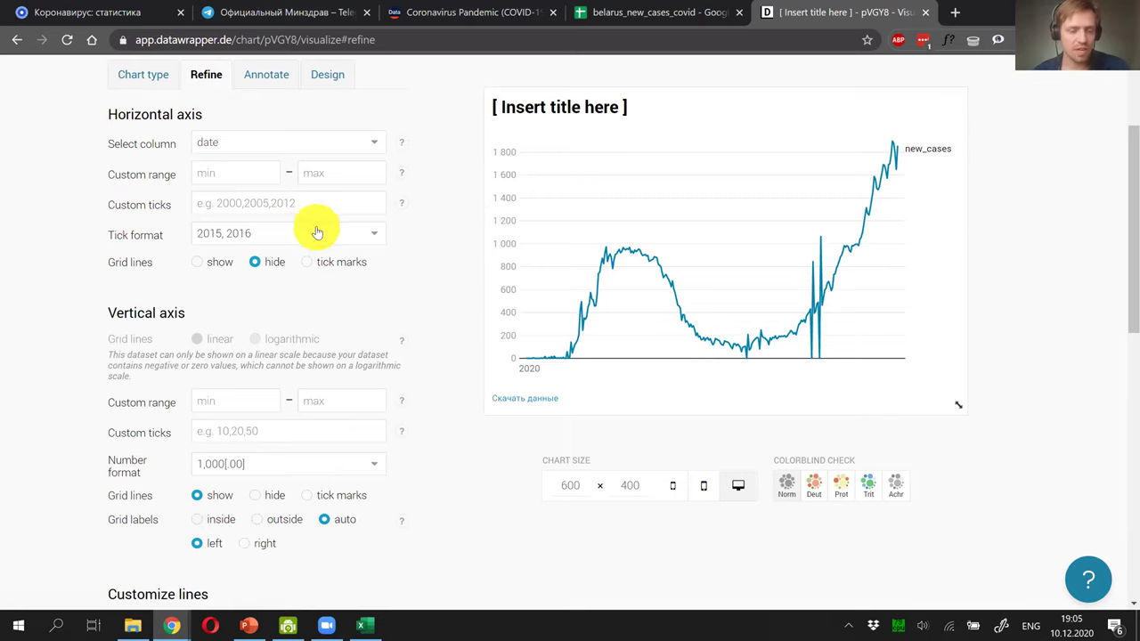
pyautogui.click(374, 236)
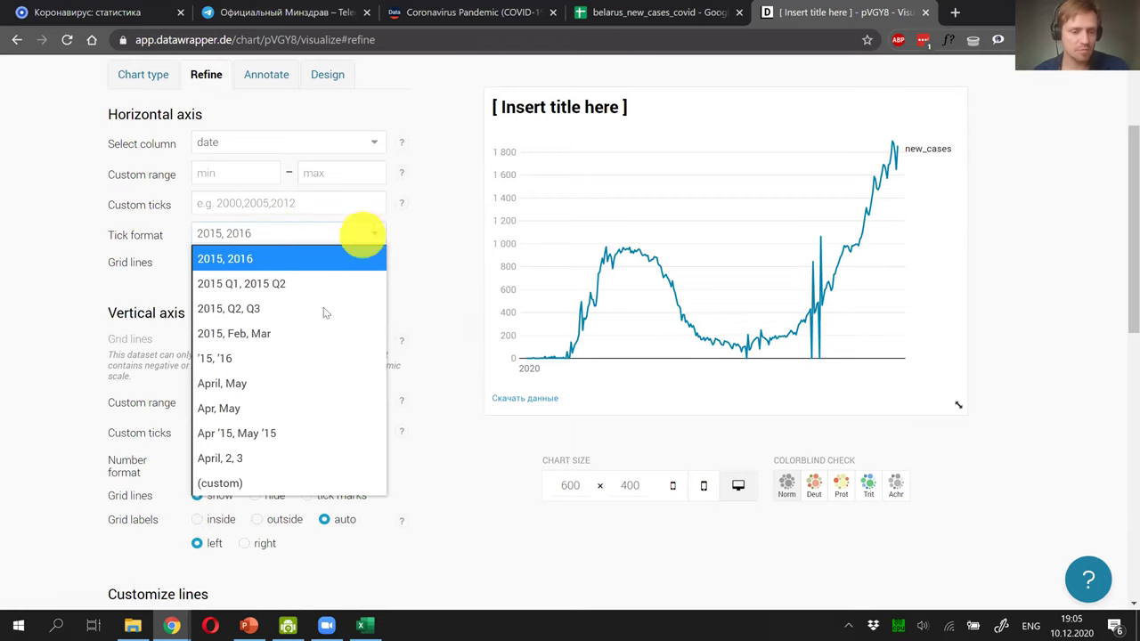
pyautogui.click(252, 461)
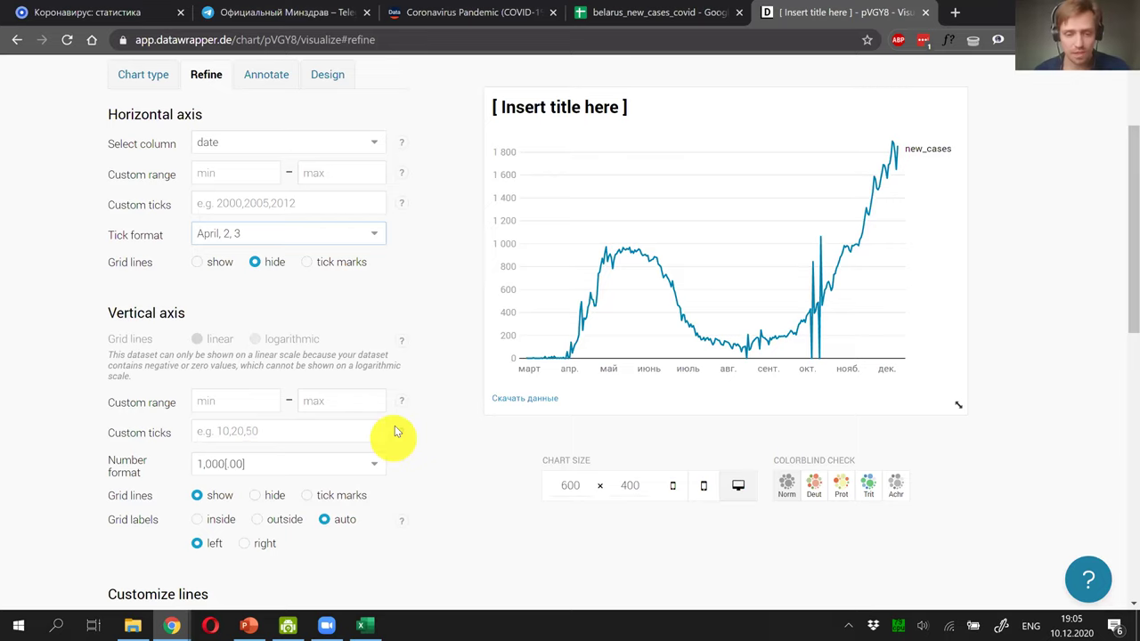
pyautogui.click(307, 262)
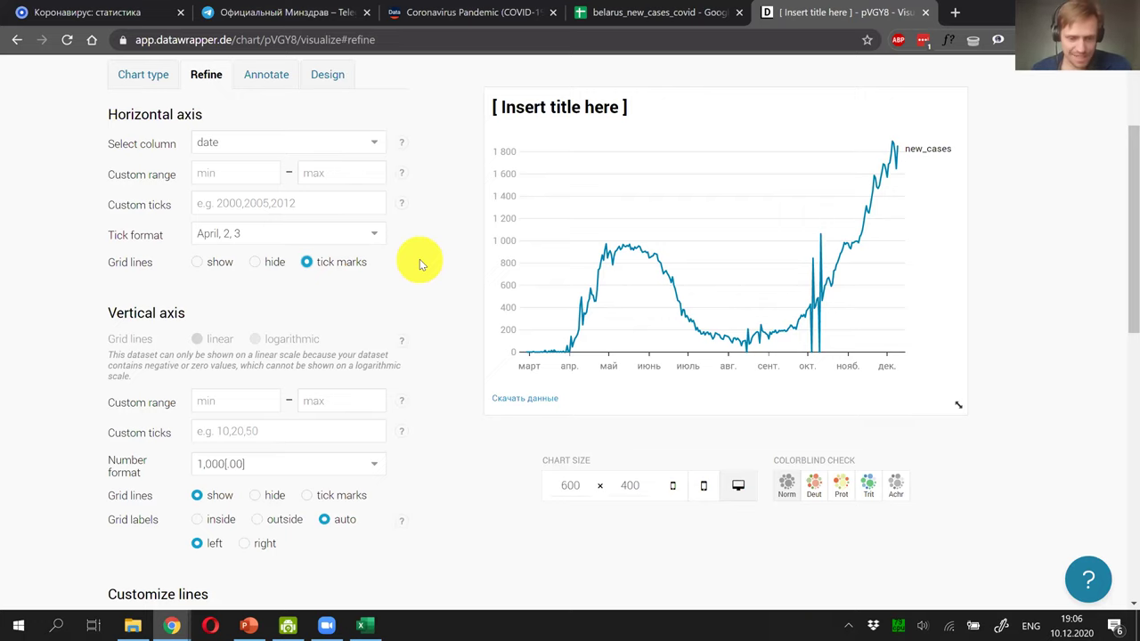
pyautogui.scroll(-3, 420, 259)
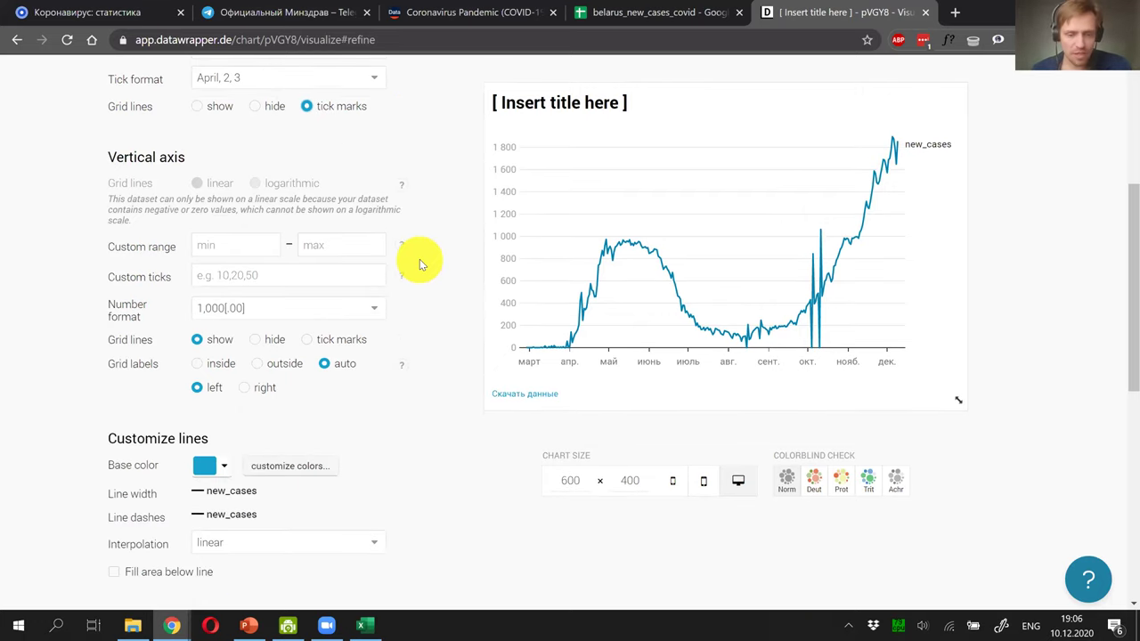
# Step: Fill the area below the new_cases line in blue #18a1cd
pyautogui.scroll(-3, 419, 259)
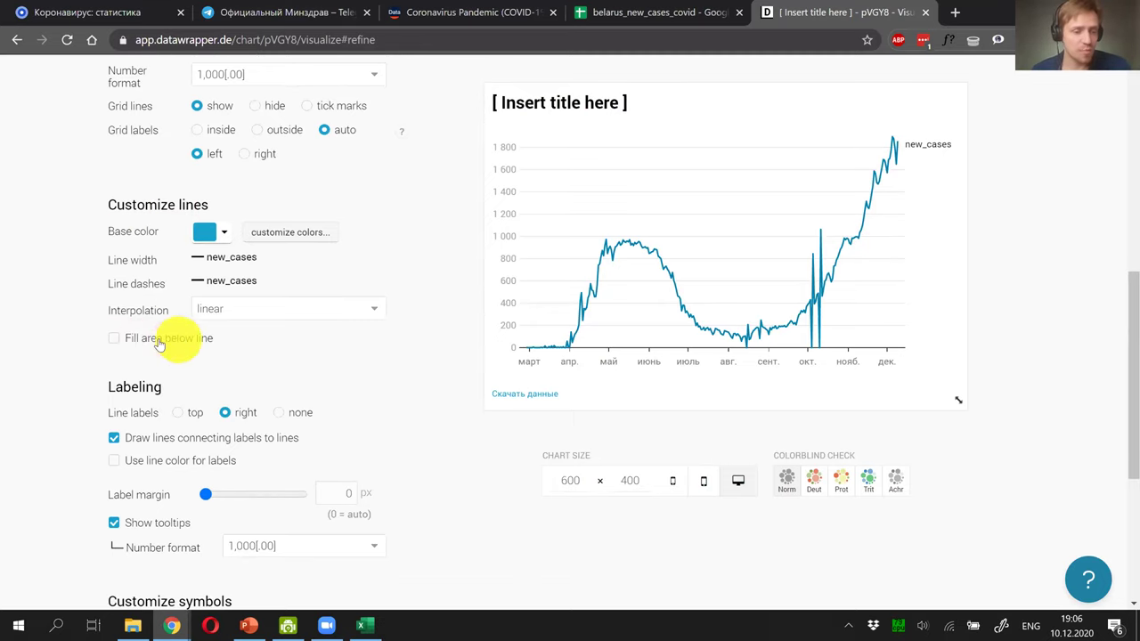
pyautogui.click(114, 338)
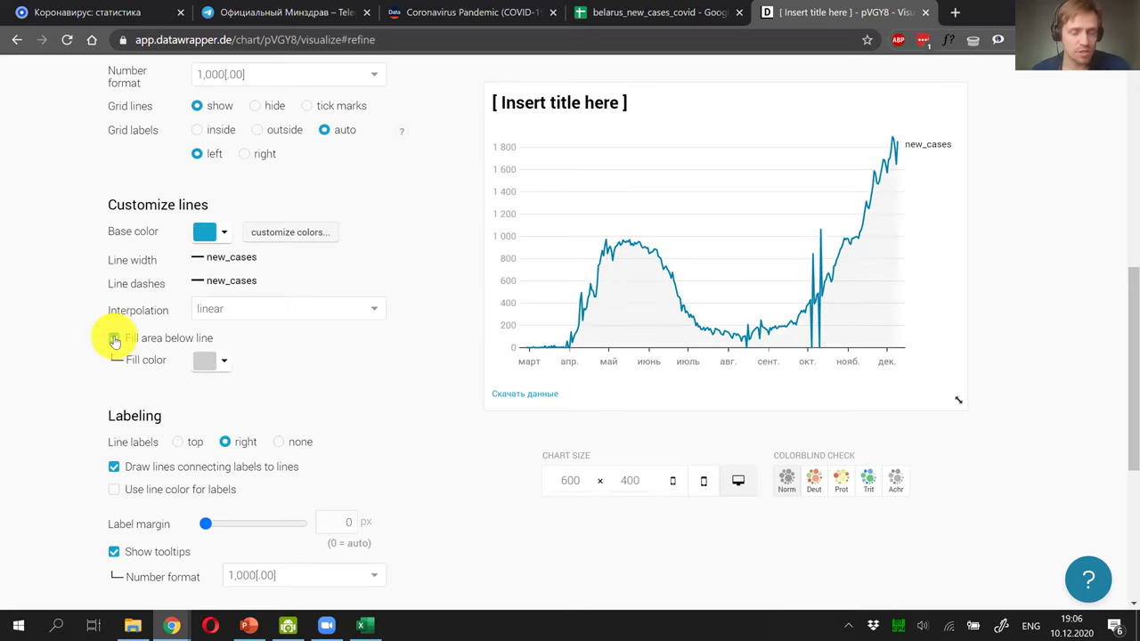
pyautogui.click(220, 364)
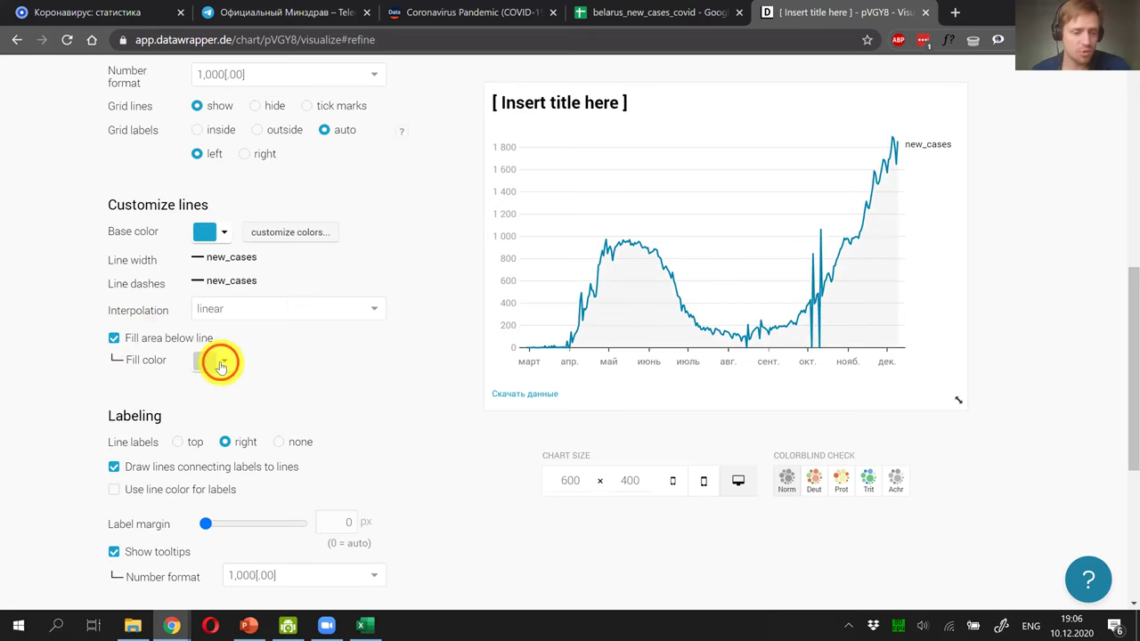
pyautogui.click(211, 392)
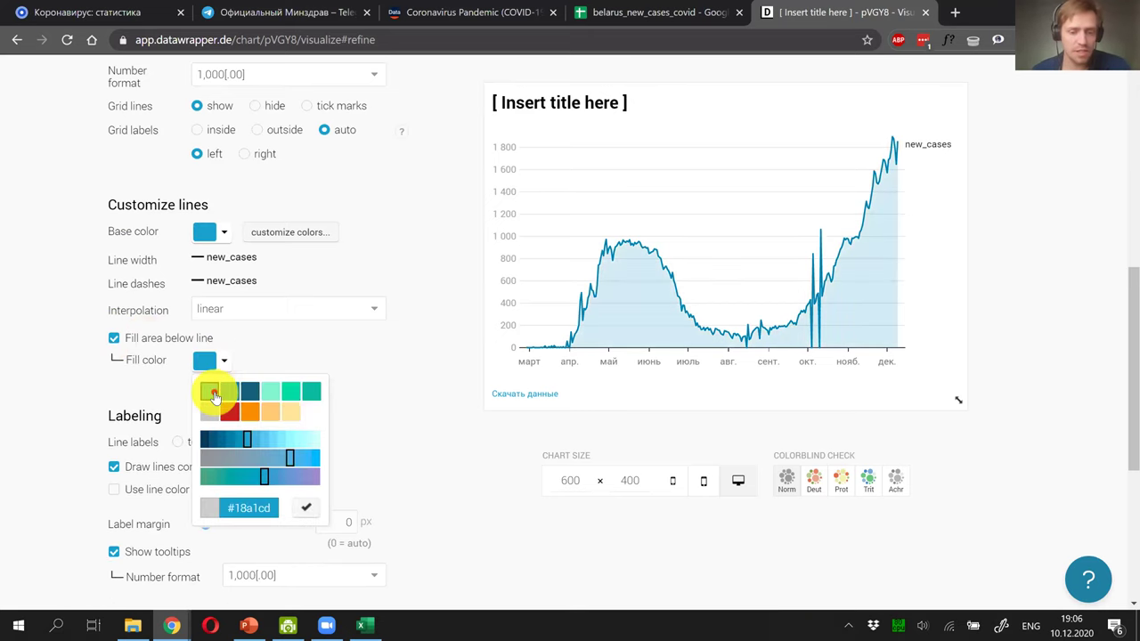
pyautogui.click(384, 369)
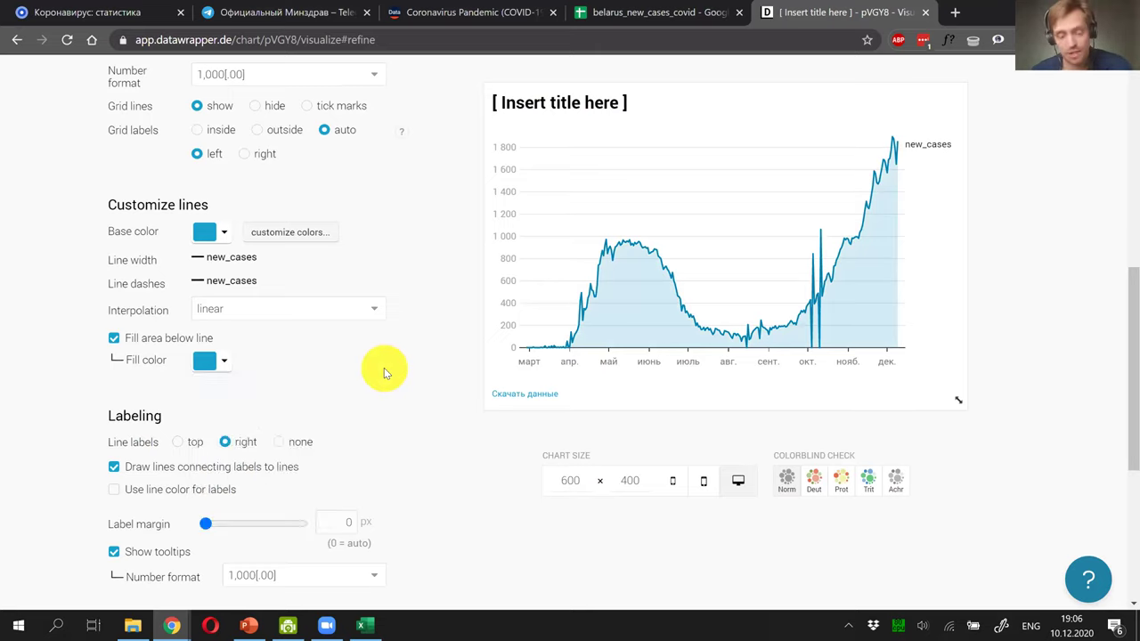
# Step: Try curved and cardinal line interpolation, then set interpolation back to linear
pyautogui.click(379, 309)
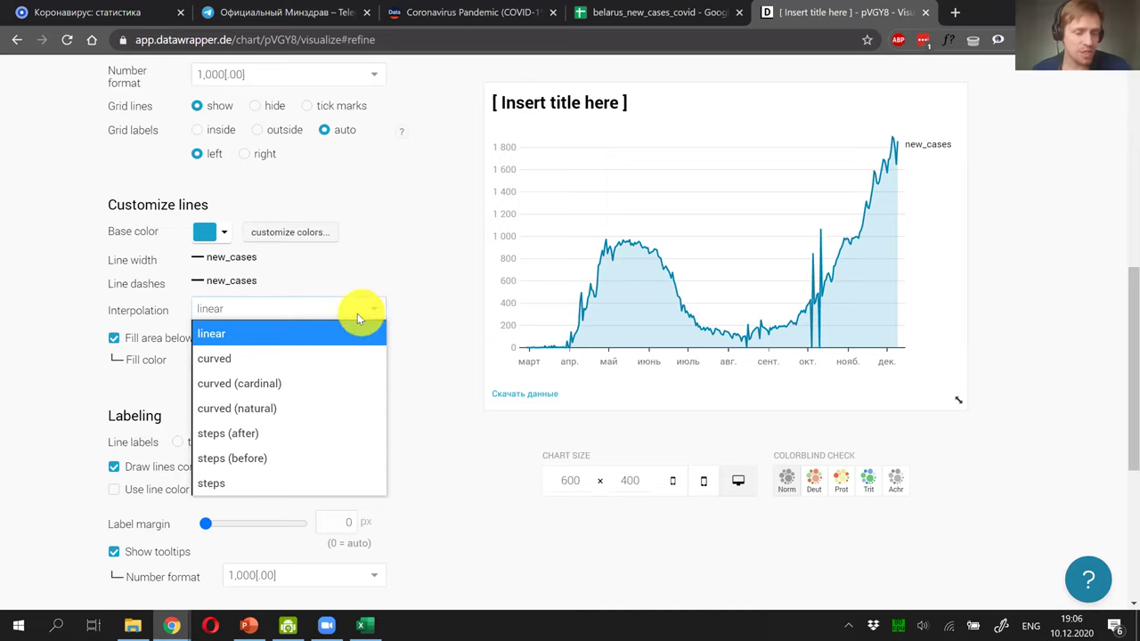
pyautogui.click(255, 359)
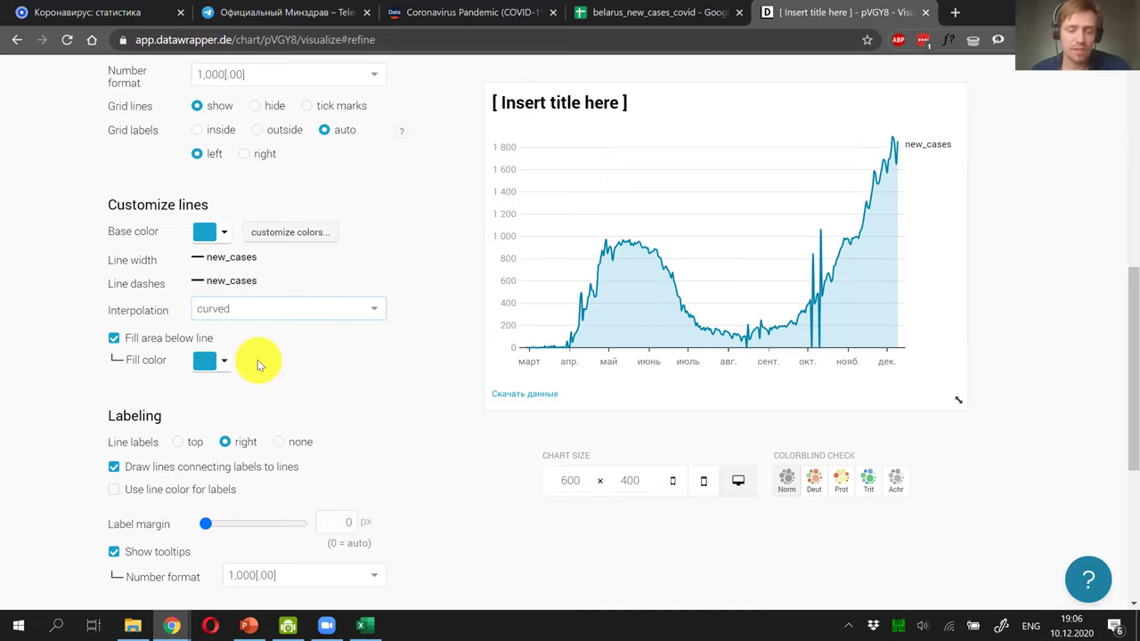
pyautogui.click(375, 312)
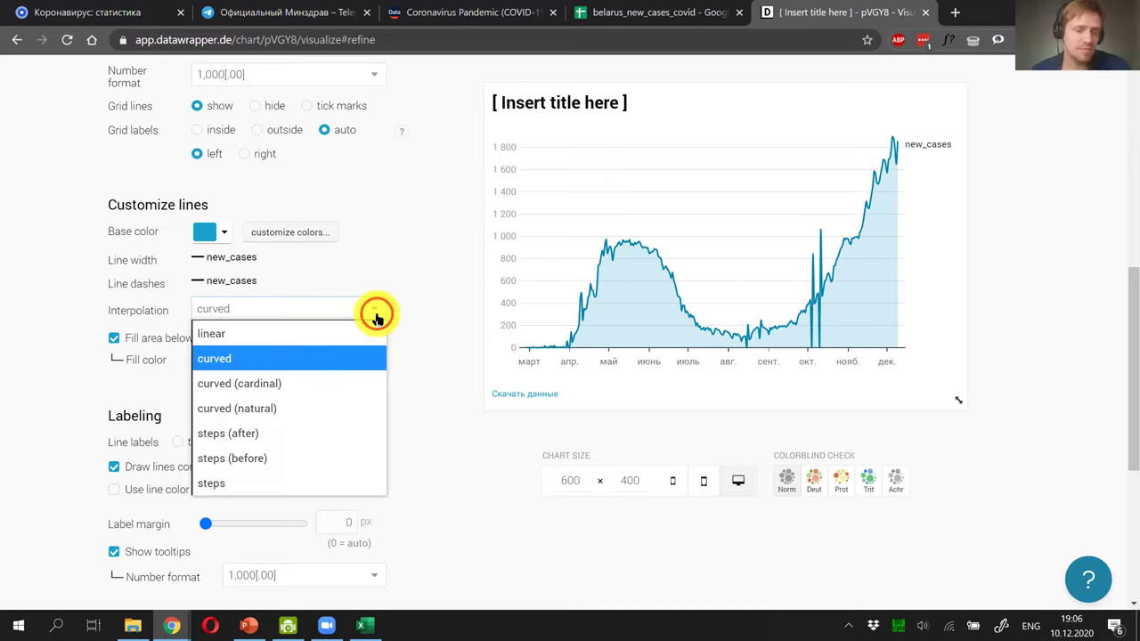
pyautogui.click(309, 383)
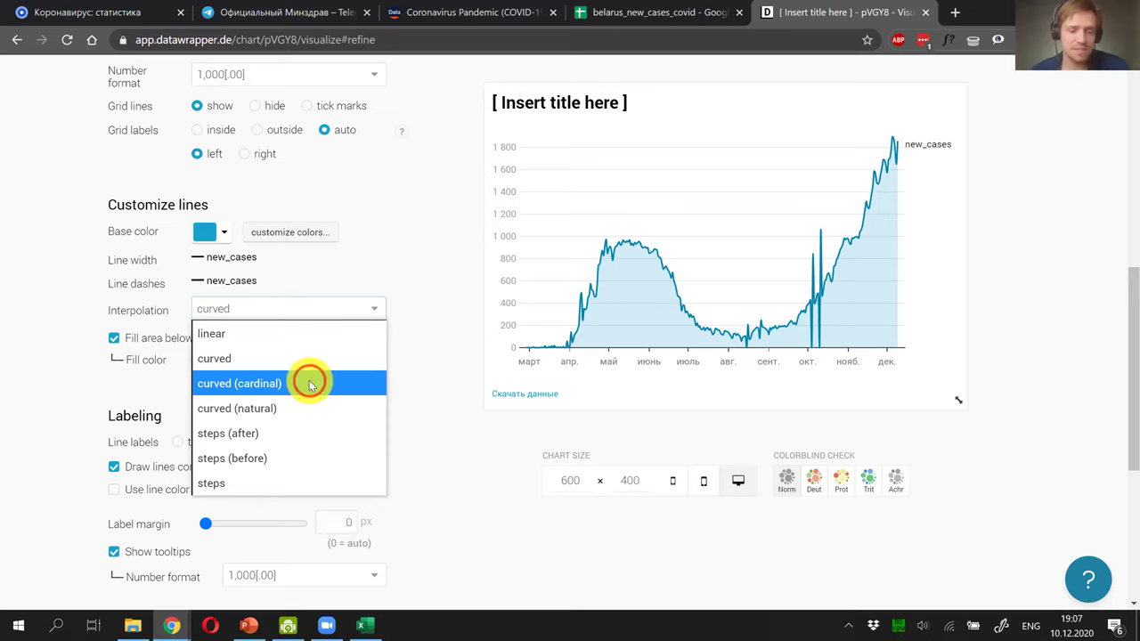
pyautogui.click(374, 315)
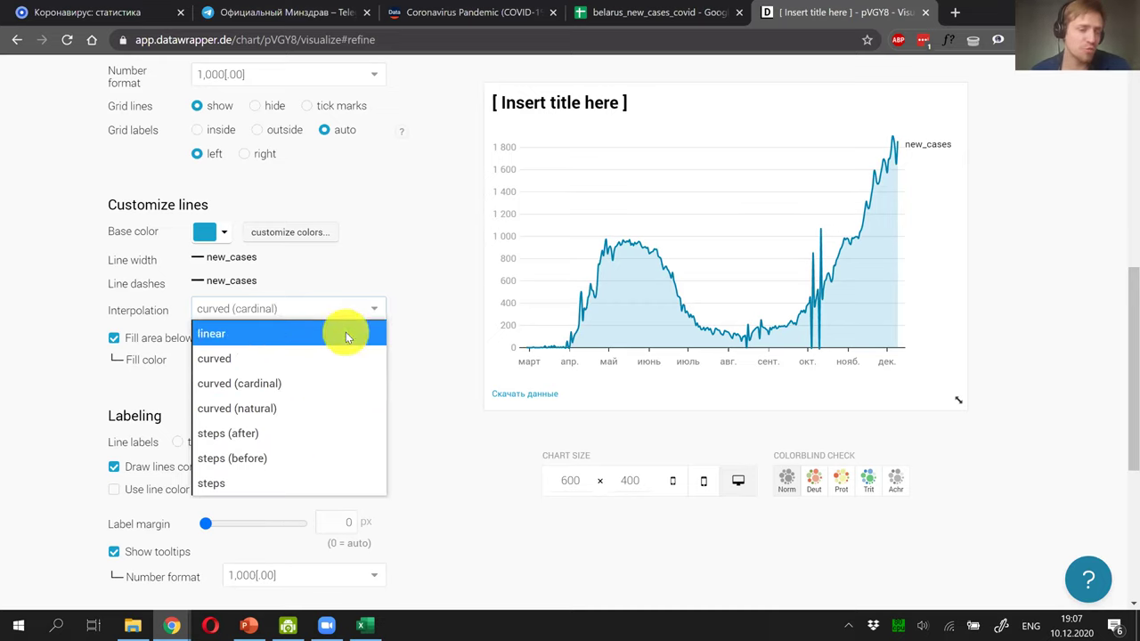
pyautogui.click(345, 332)
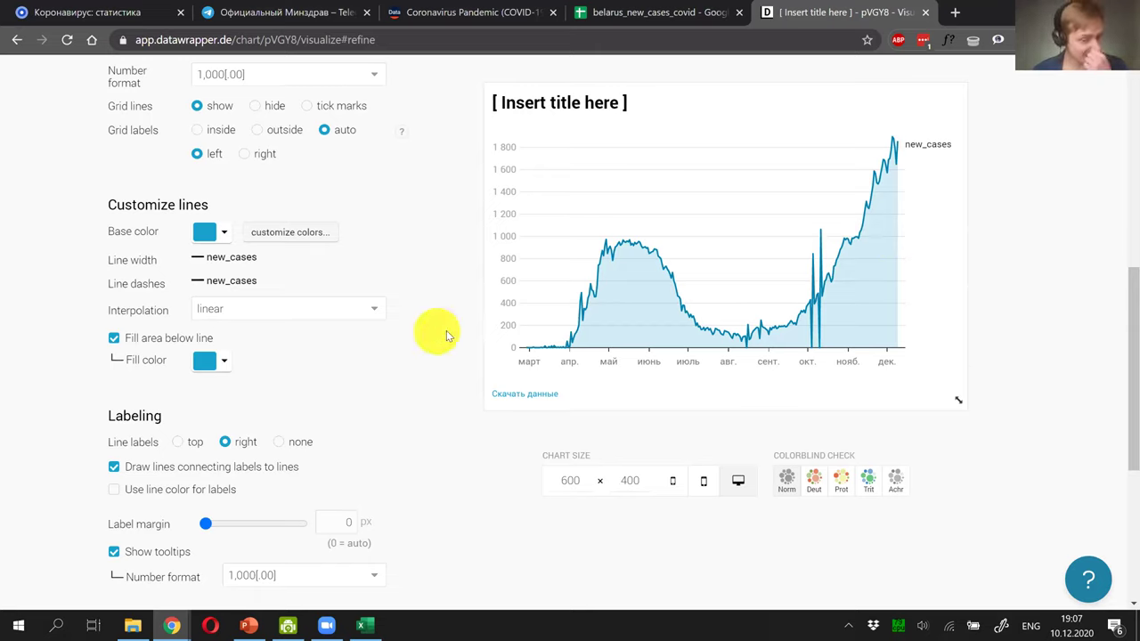
# Step: Set line labels to none and display the final value 1 851
pyautogui.scroll(-1, 465, 327)
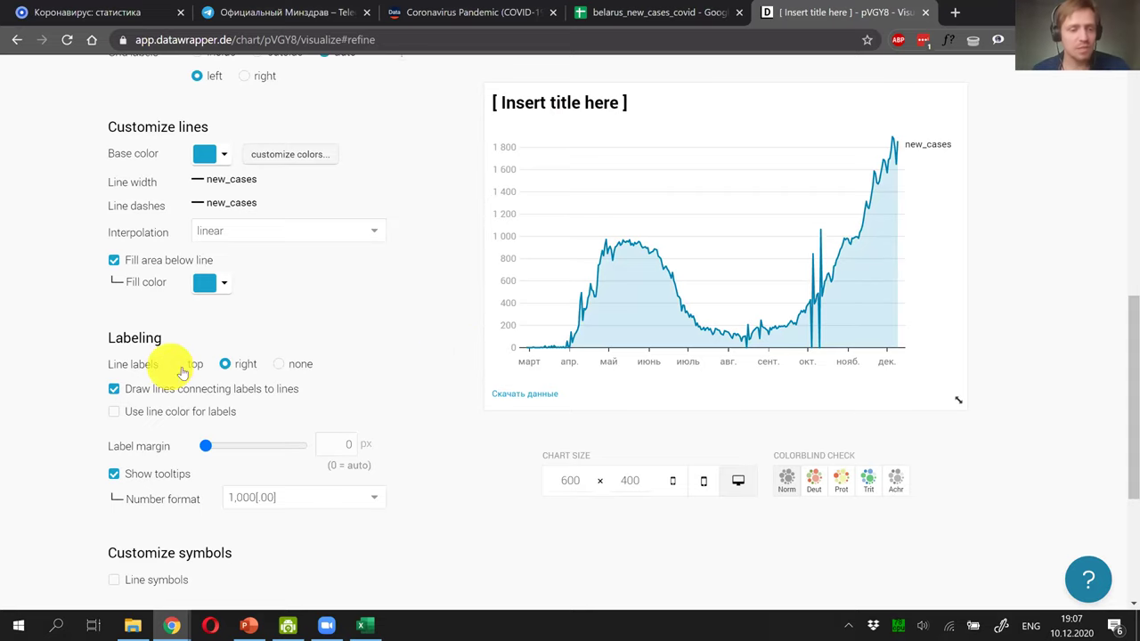
pyautogui.click(279, 368)
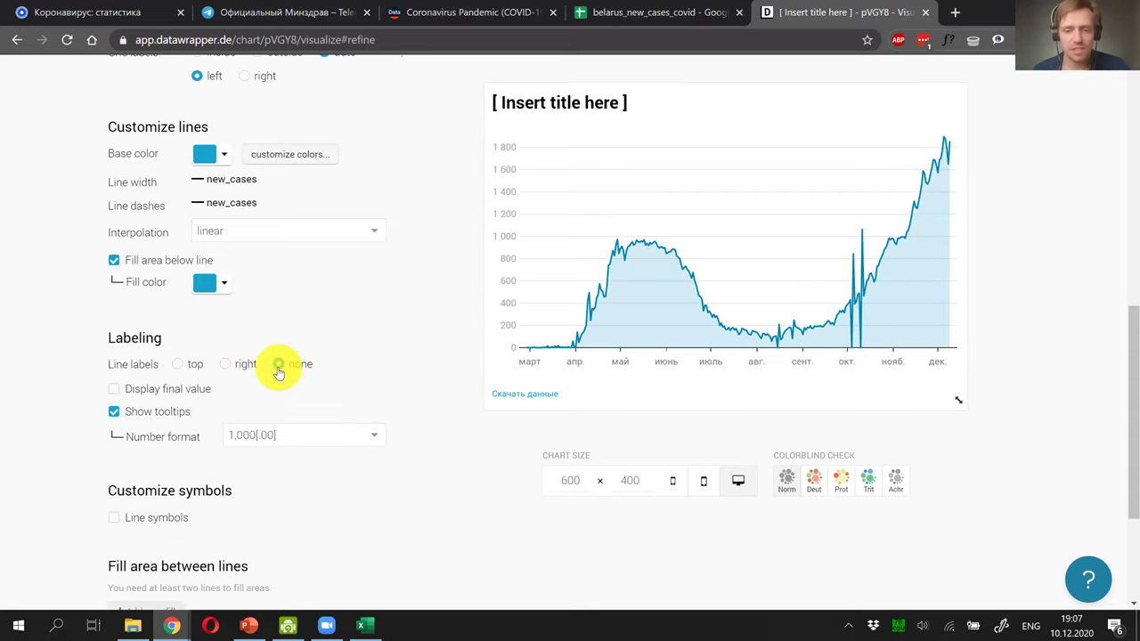
pyautogui.click(114, 392)
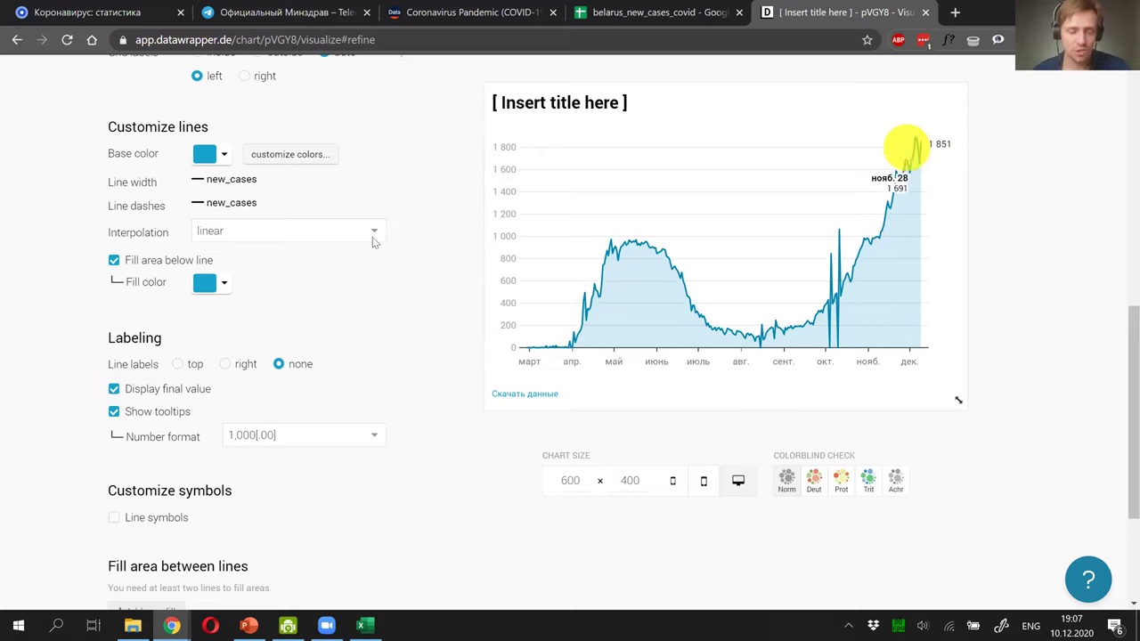
# Step: Enable circle line symbols shown only on the last data point
pyautogui.scroll(-1, 372, 237)
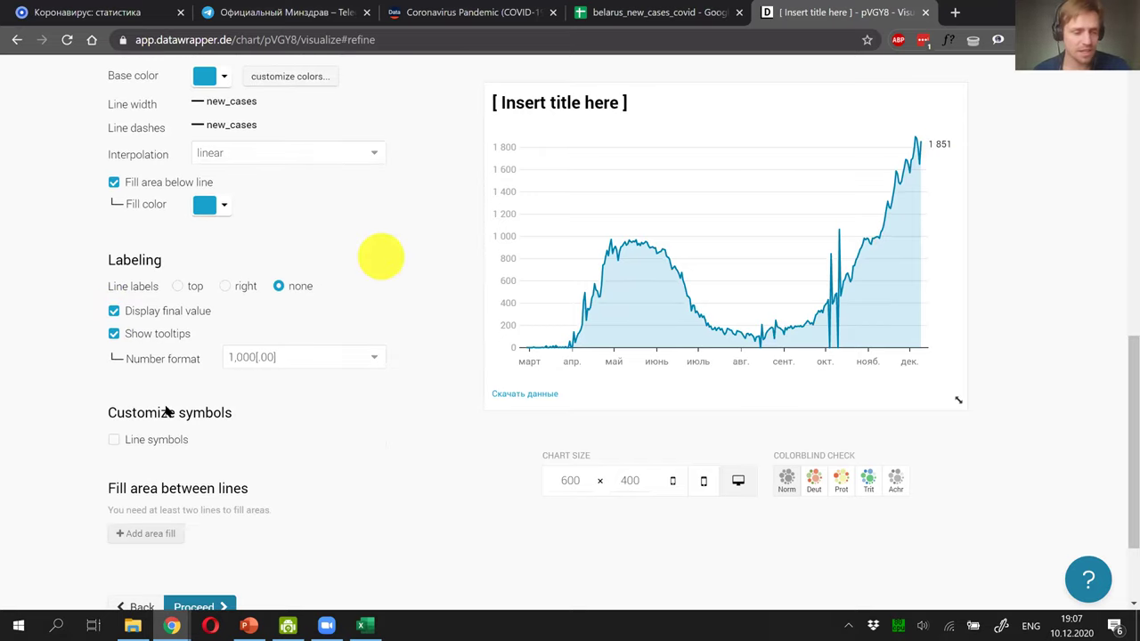
pyautogui.click(114, 440)
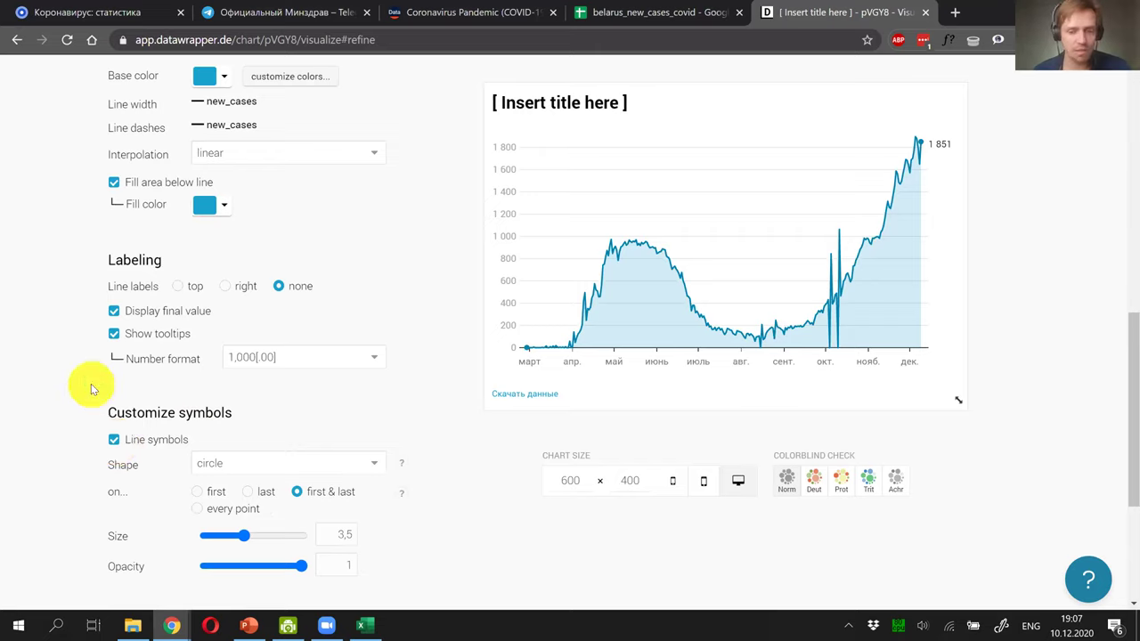
pyautogui.click(247, 494)
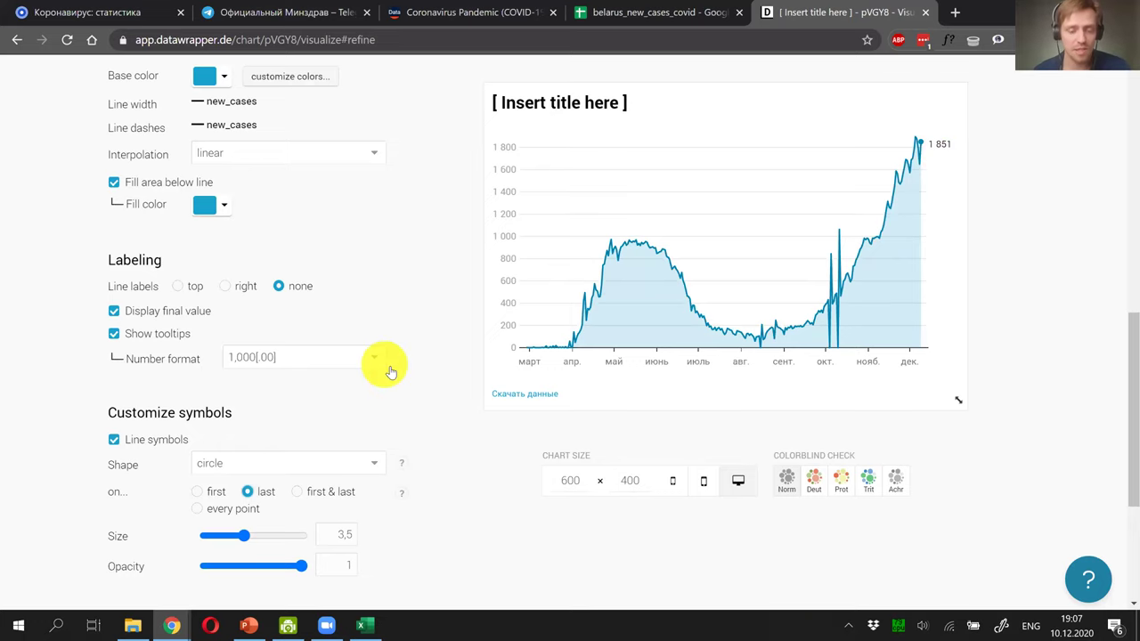
pyautogui.scroll(-3, 382, 349)
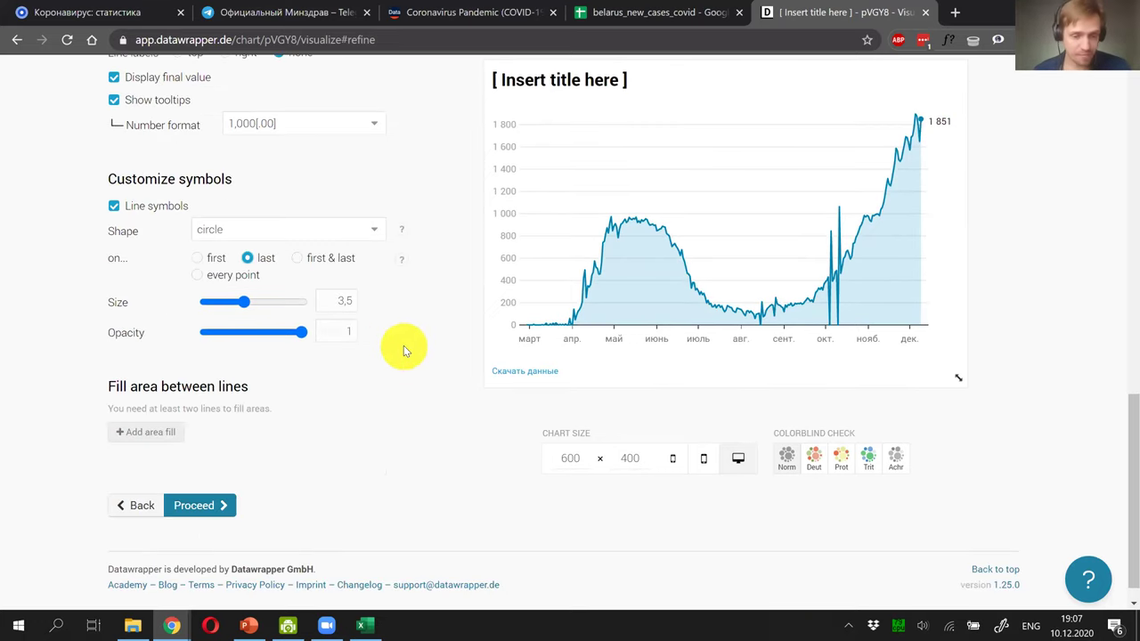
pyautogui.scroll(8, 403, 348)
pyautogui.scroll(3, 404, 346)
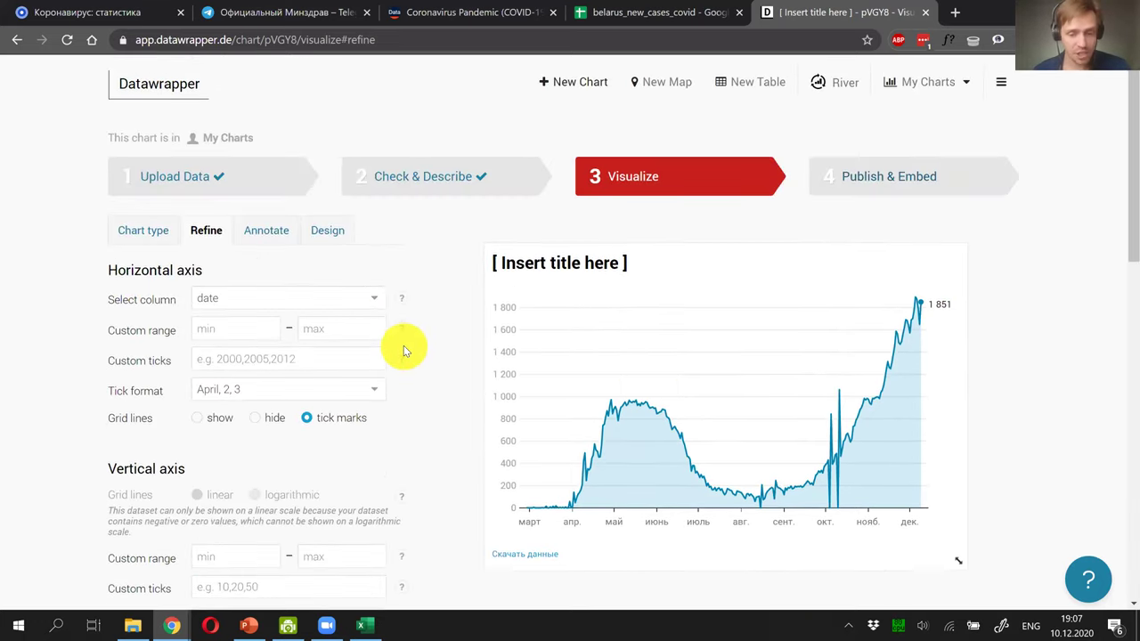
# Step: Replace the placeholder chart title with «Коронавирус в Беларуси»
pyautogui.click(254, 233)
pyautogui.moveTo(208, 287); pyautogui.dragTo(46, 283)
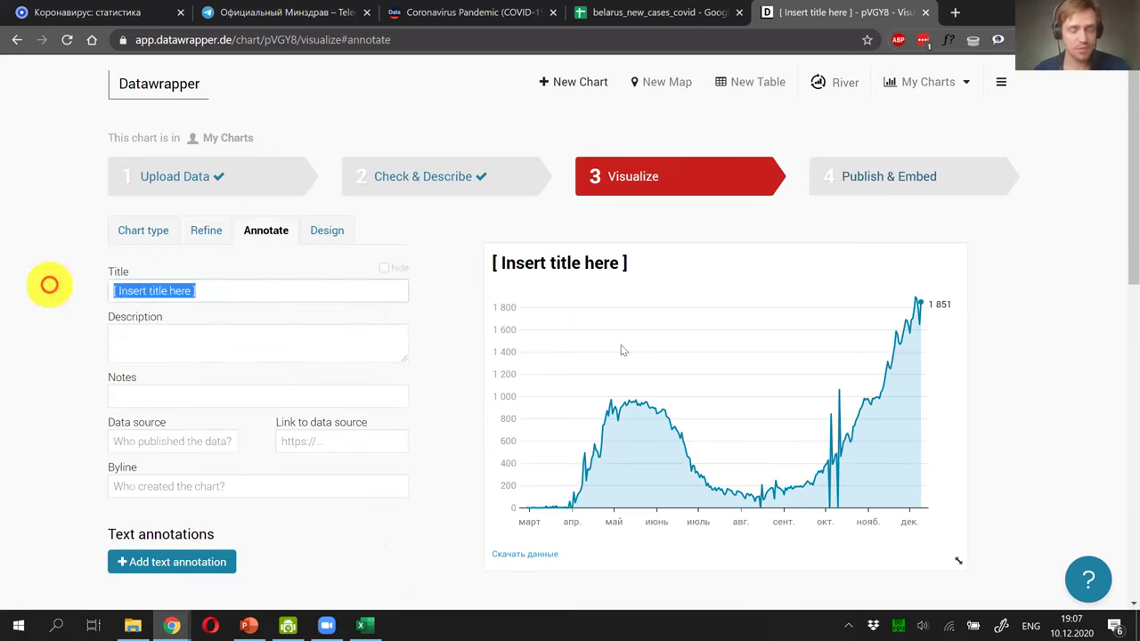
pyautogui.write('Rj')
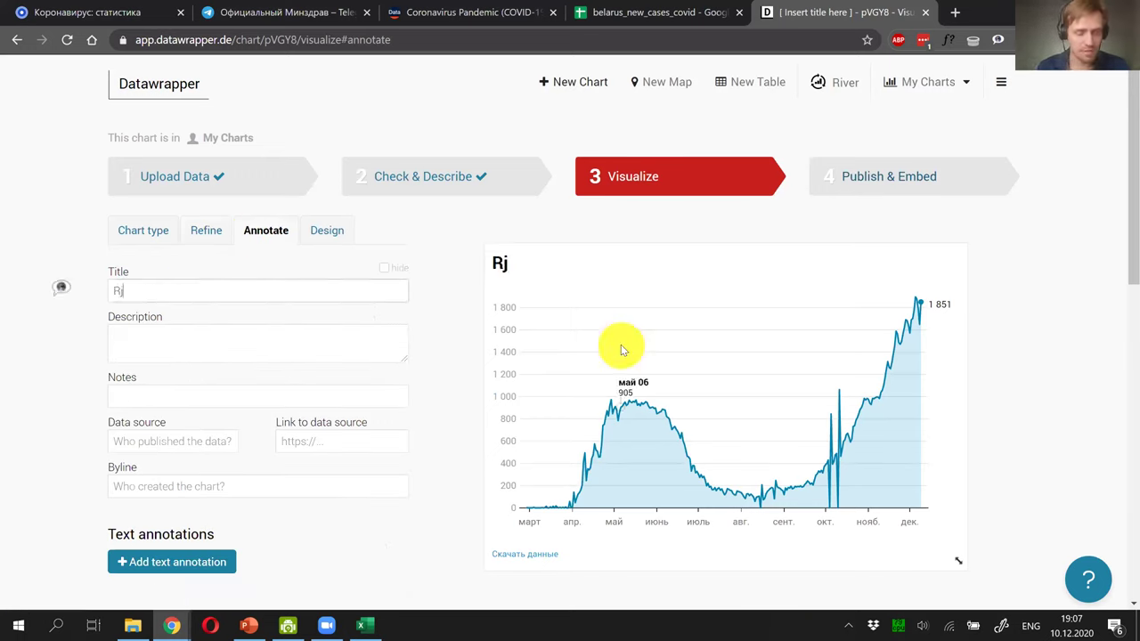
pyautogui.press('BackSpace')
pyautogui.press('BackSpace')
pyautogui.hotkey('alt', 'shift')
pyautogui.write('Коронан')
pyautogui.press('BackSpace')
pyautogui.press('BackSpace')
pyautogui.press('BackSpace')
pyautogui.write('навирус в Бал')
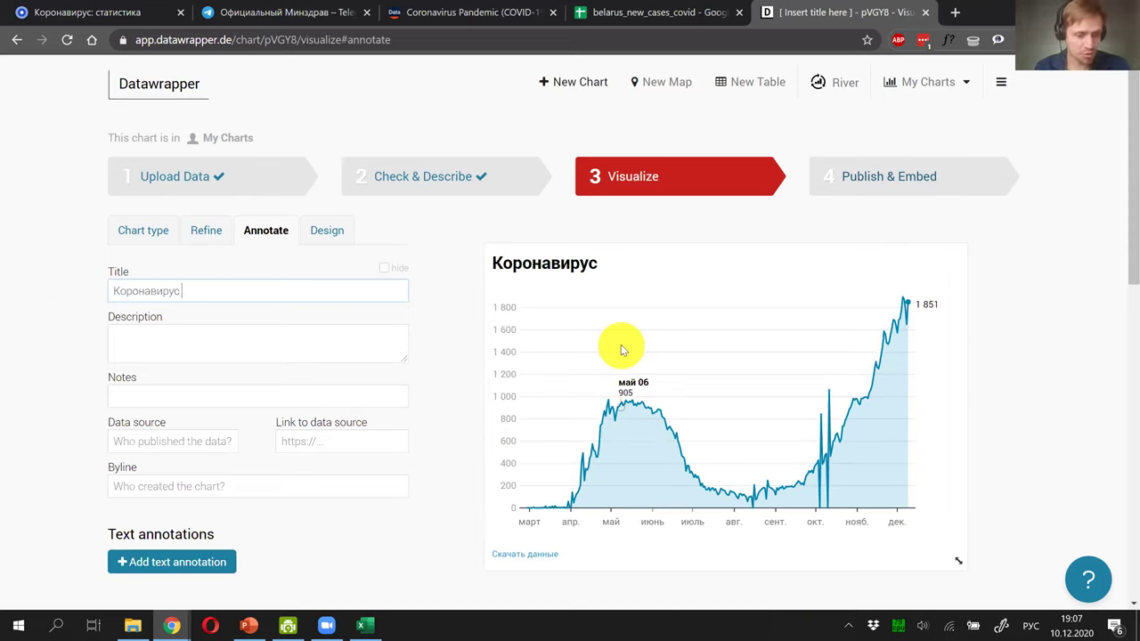
pyautogui.press('BackSpace')
pyautogui.press('BackSpace')
pyautogui.write('еларс')
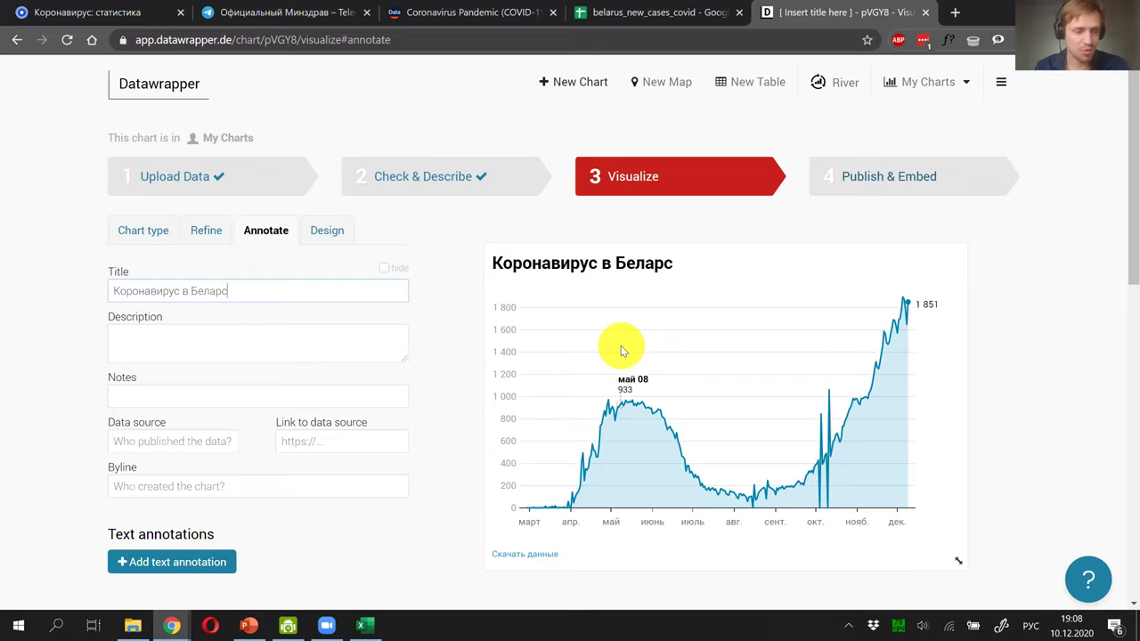
pyautogui.press('BackSpace')
pyautogui.write('уси')
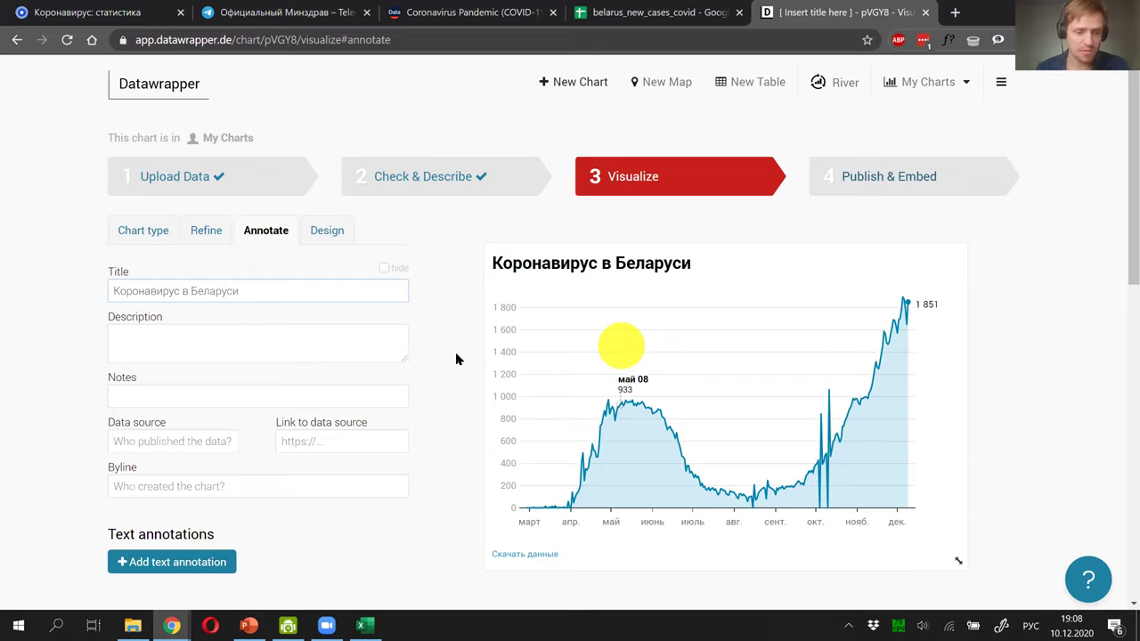
# Step: Enter the description «Вновь выявленные случаи за день. Визуализация обновляется»
pyautogui.click(255, 353)
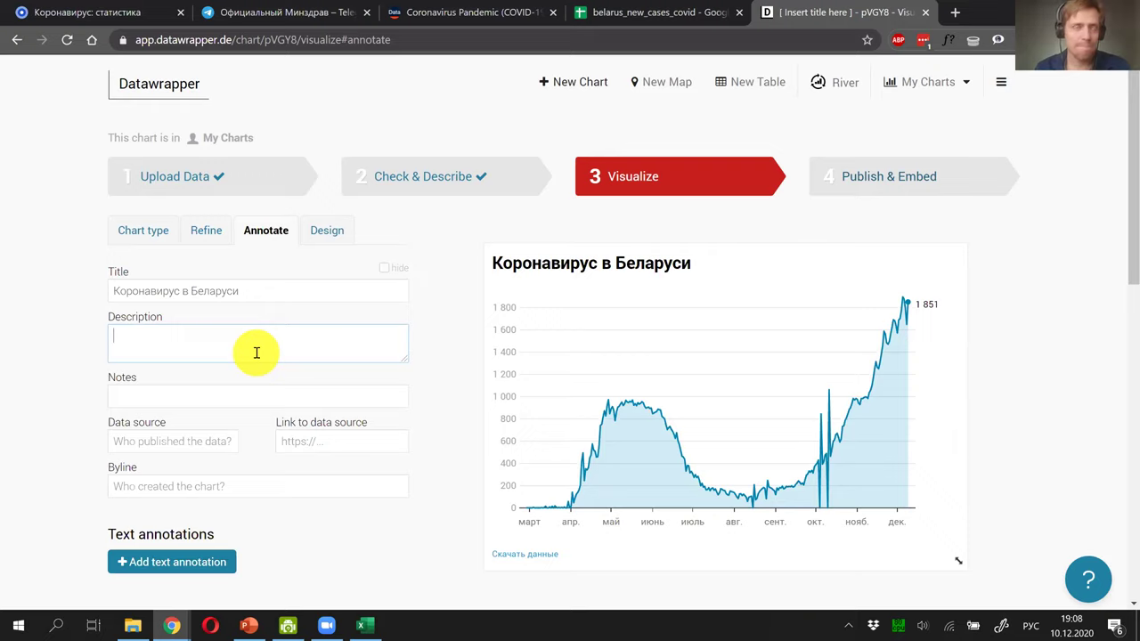
pyautogui.write('Вновь в')
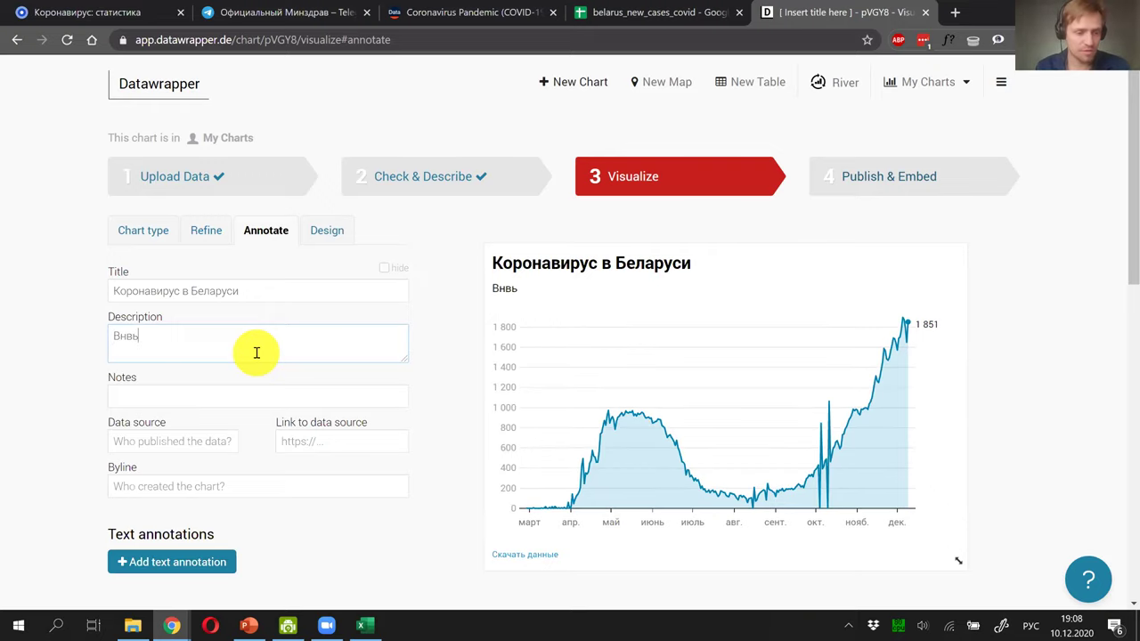
pyautogui.write('ыявленны')
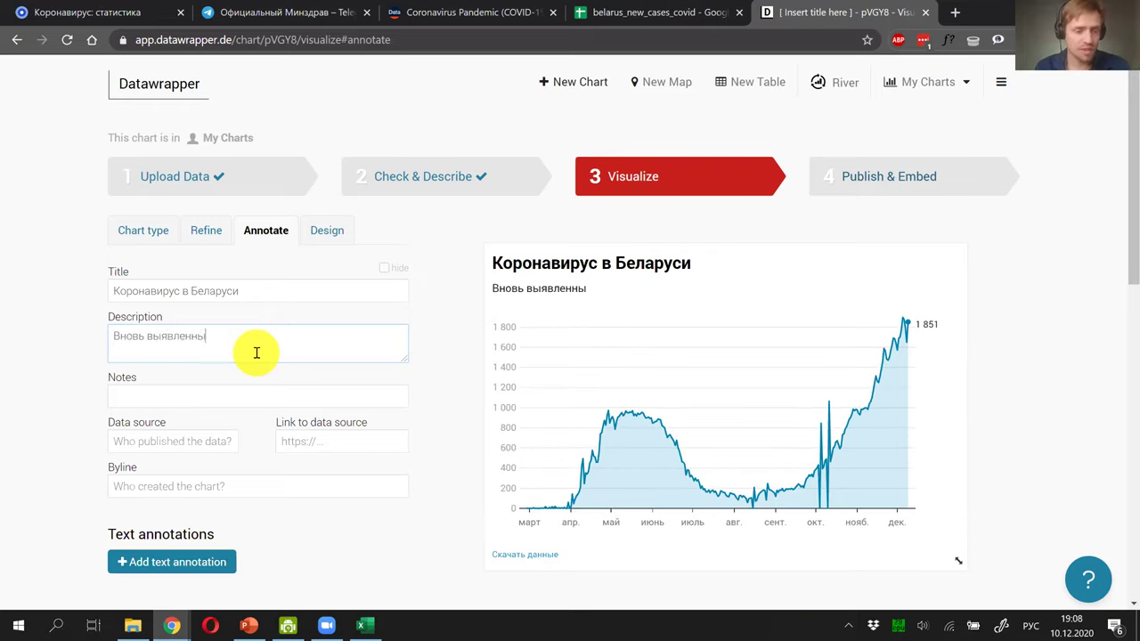
pyautogui.write('е случаи за день')
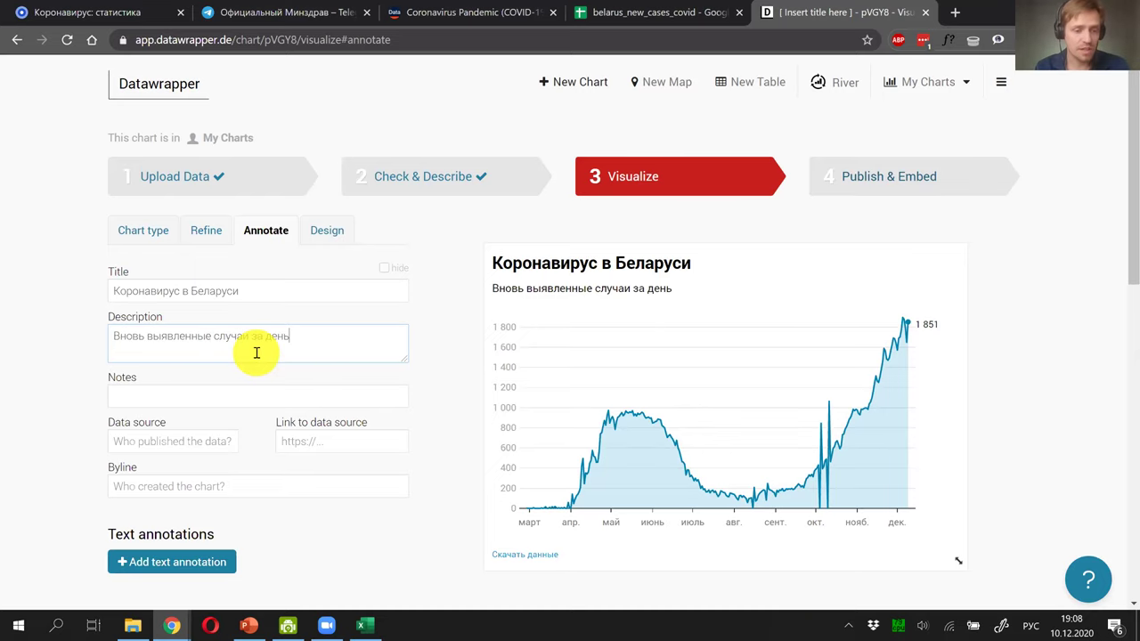
pyautogui.scroll(-1, 268, 349)
pyautogui.write('. Визуа')
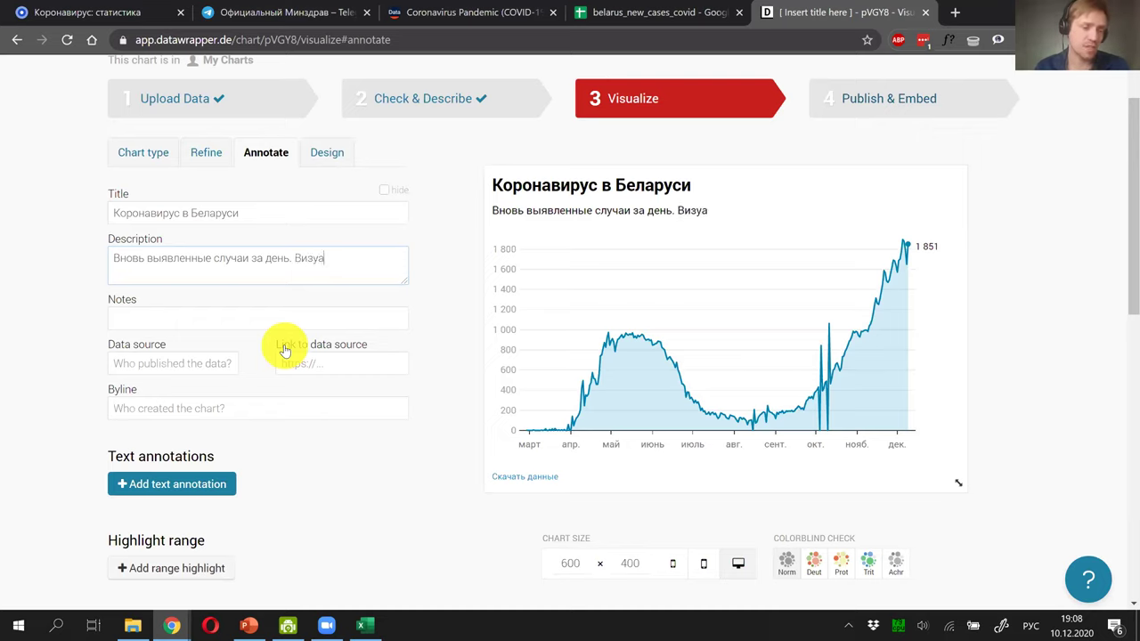
pyautogui.write('лизация обновляется')
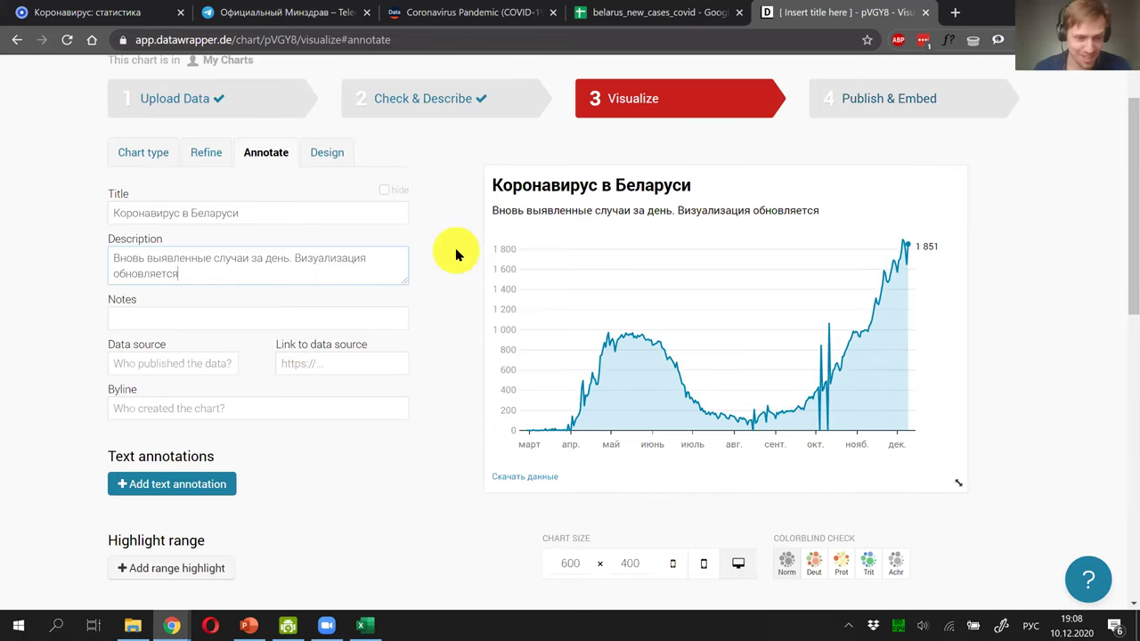
pyautogui.scroll(-1, 455, 248)
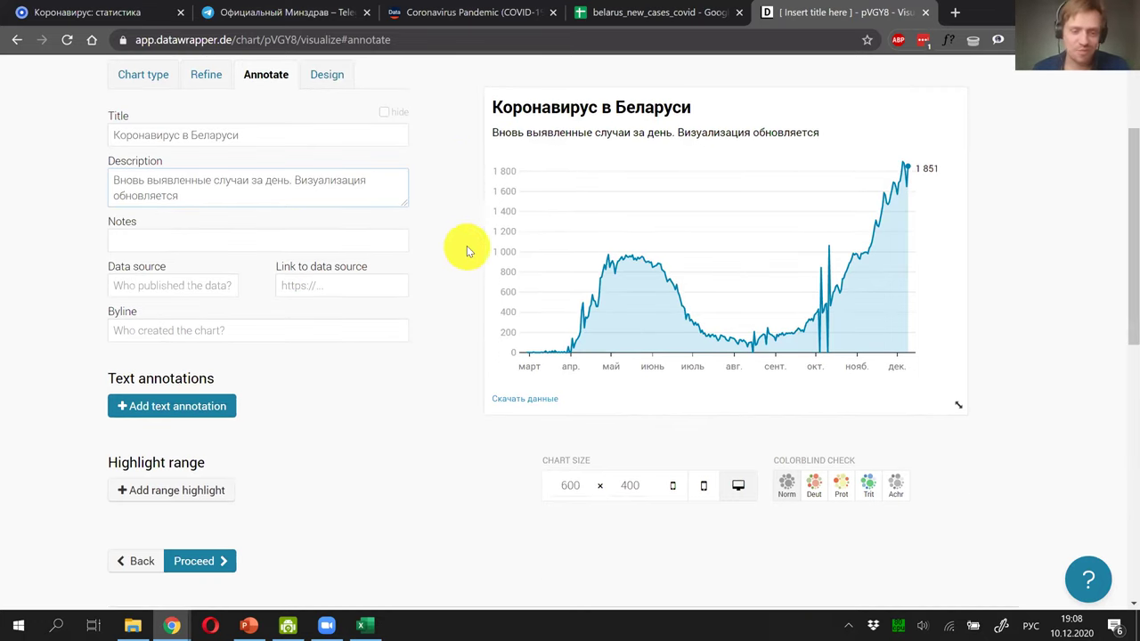
# Step: Enter «ourworldindata.org + Минздрав РБ» as the chart's data source
pyautogui.click(170, 244)
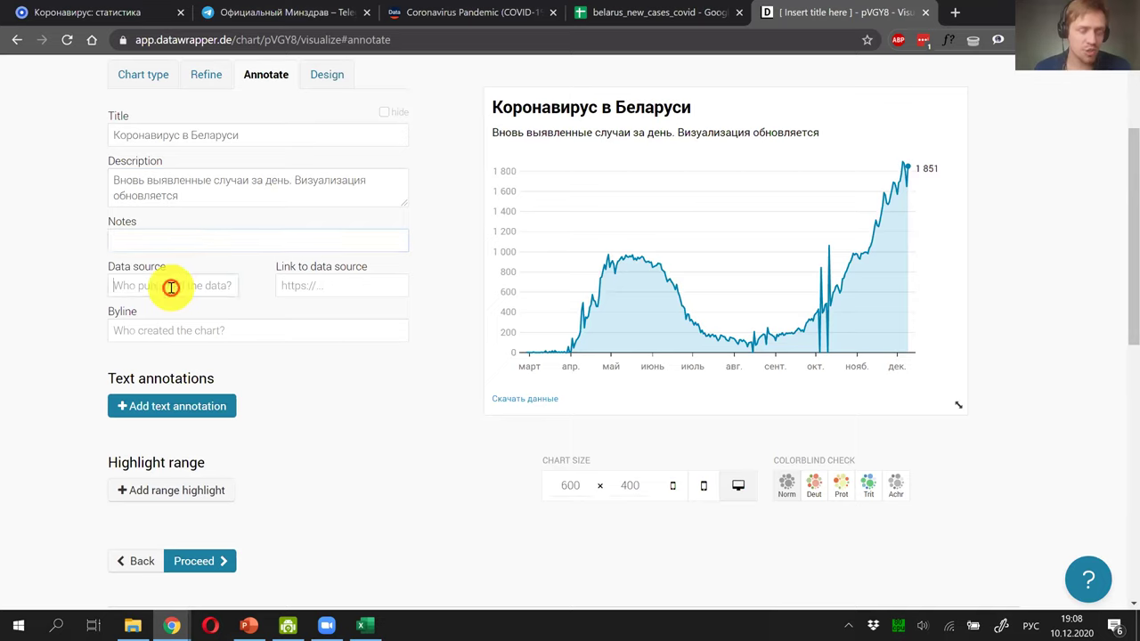
pyautogui.click(171, 287)
pyautogui.write('щ')
pyautogui.hotkey('alt', 'shift')
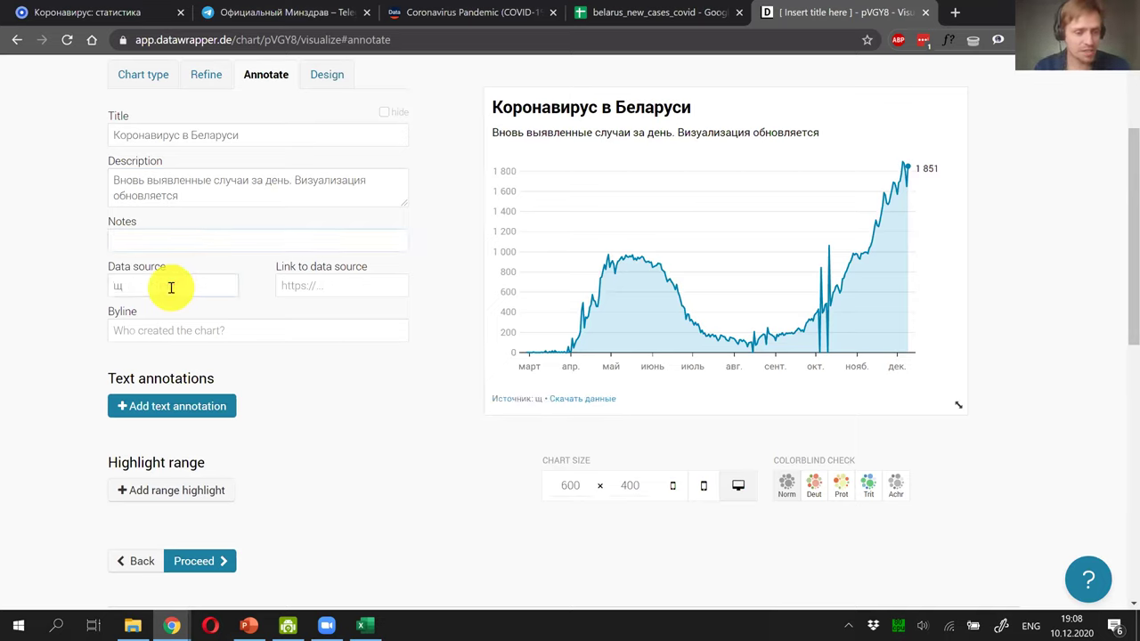
pyautogui.press('BackSpace')
pyautogui.write('ourwo')
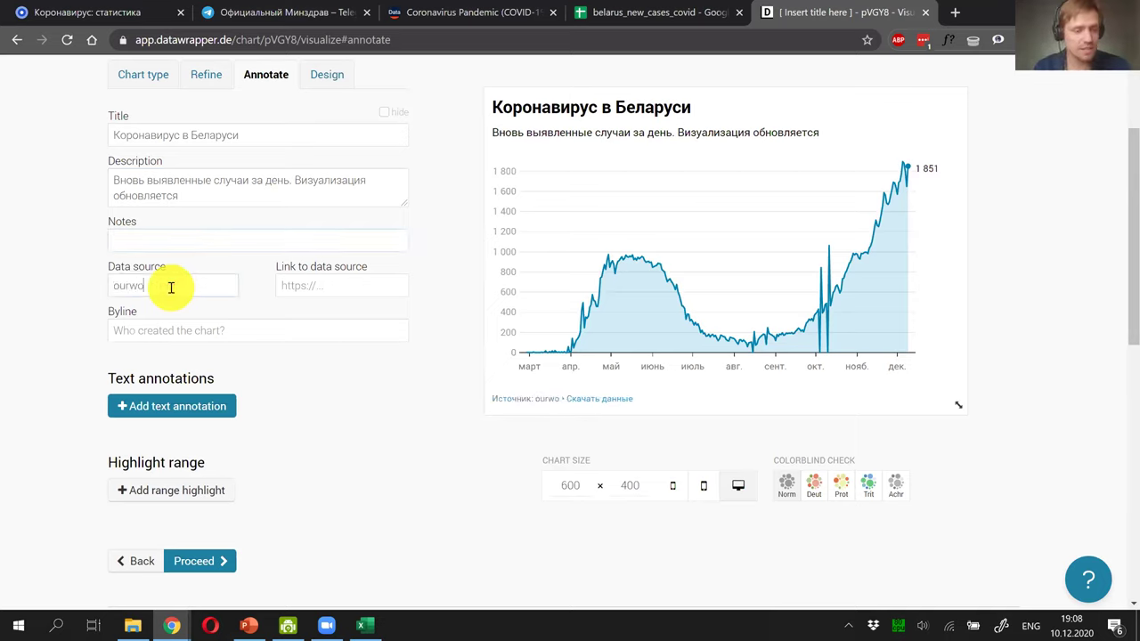
pyautogui.write('rldindata.org')
pyautogui.hotkey('alt', 'shift')
pyautogui.write('+')
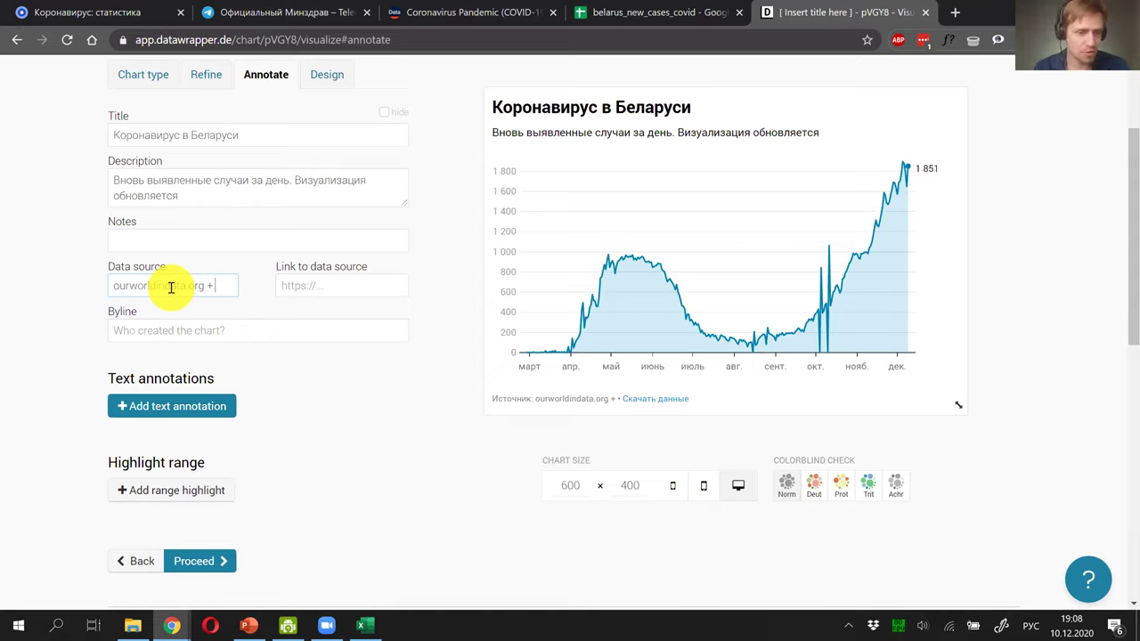
pyautogui.write('Минз')
pyautogui.press('BackSpace')
pyautogui.press('BackSpace')
pyautogui.press('BackSpace')
pyautogui.press('BackSpace')
pyautogui.press('BackSpace')
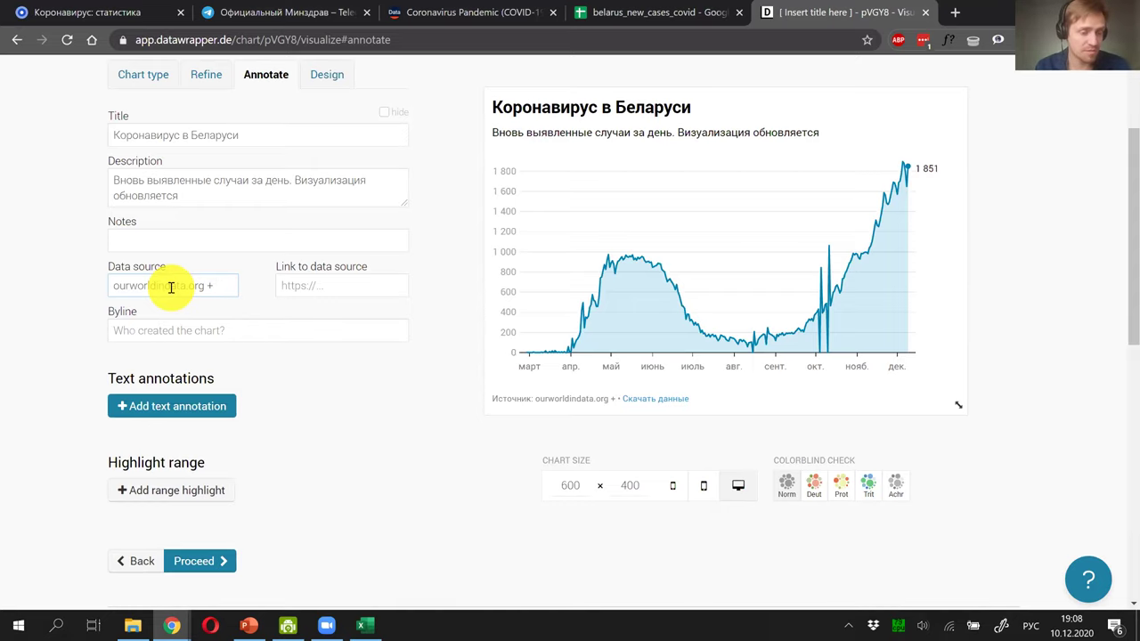
pyautogui.write('Минздрав РБ')
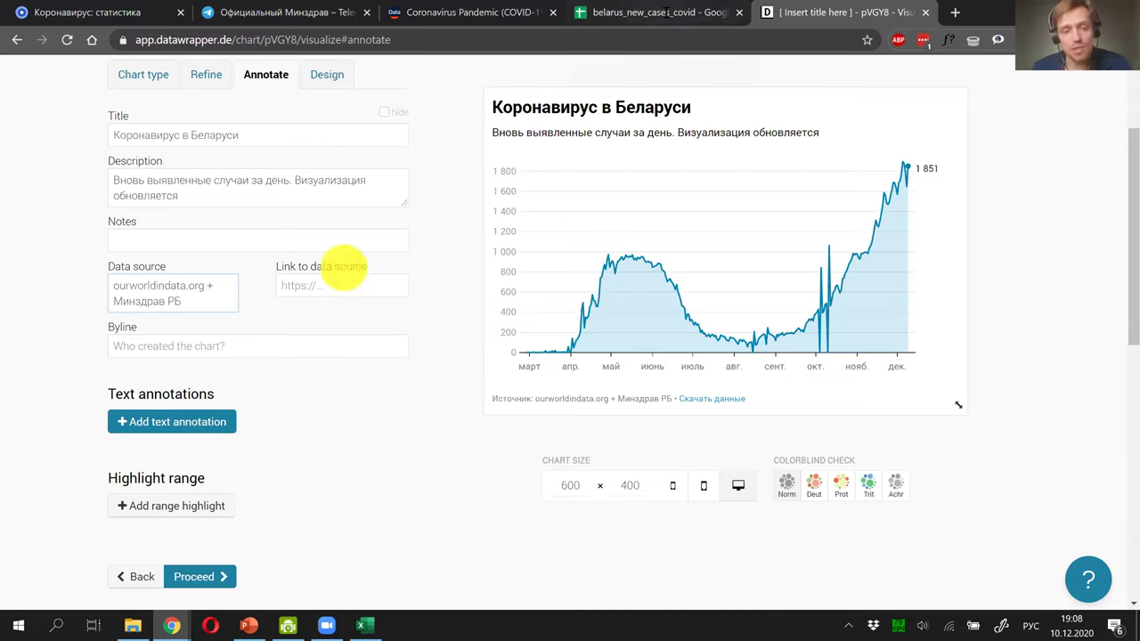
# Step: Paste the Google Sheets URL as the source link and enter the author's name as byline
pyautogui.click(309, 288)
pyautogui.hotkey('ctrl', 'v')
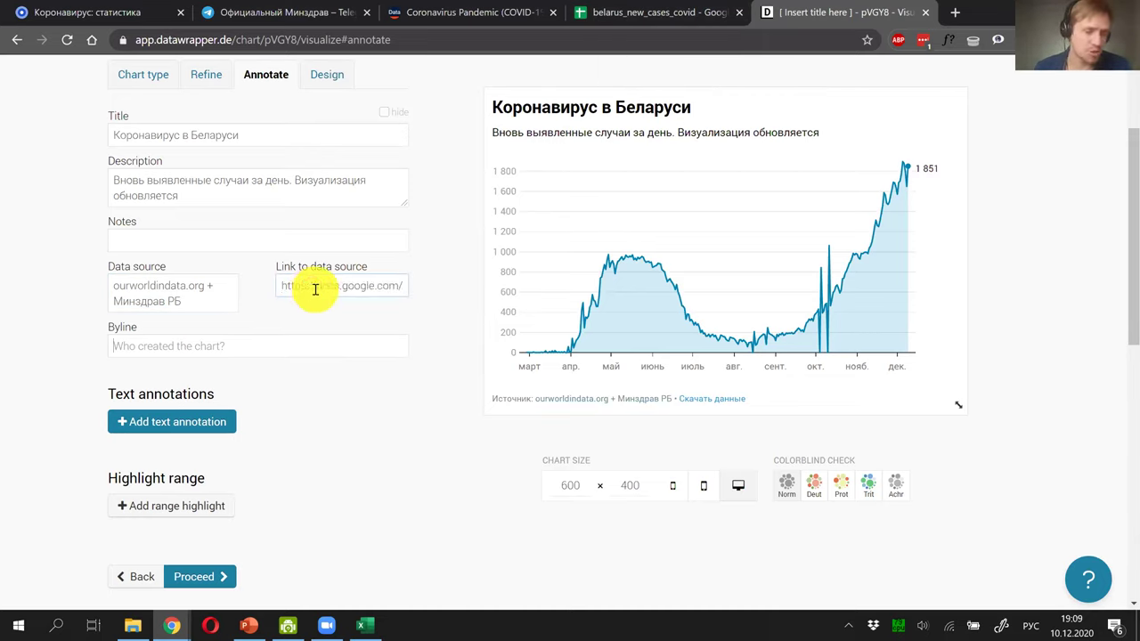
pyautogui.press('Tab')
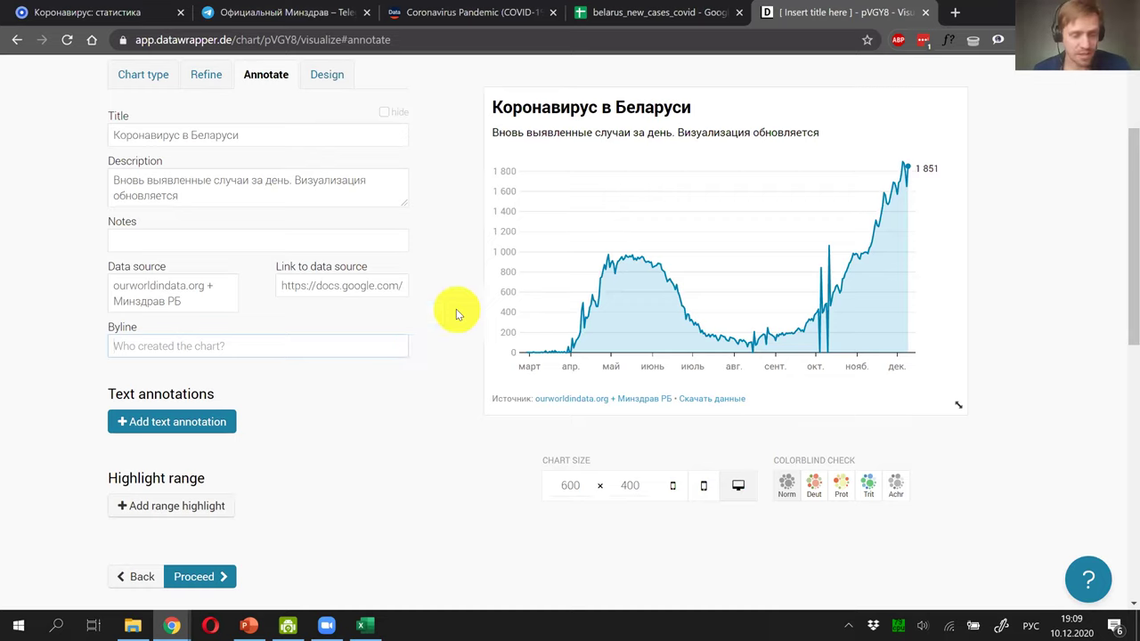
pyautogui.write('Алексанр')
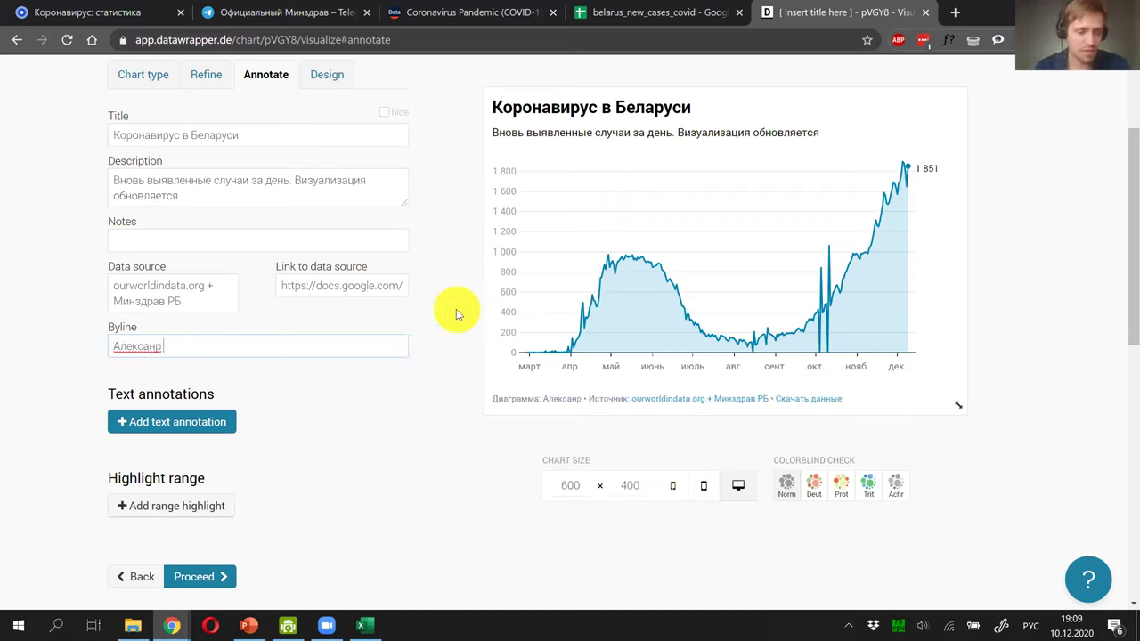
pyautogui.press('BackSpace')
pyautogui.write('др Богачев,')
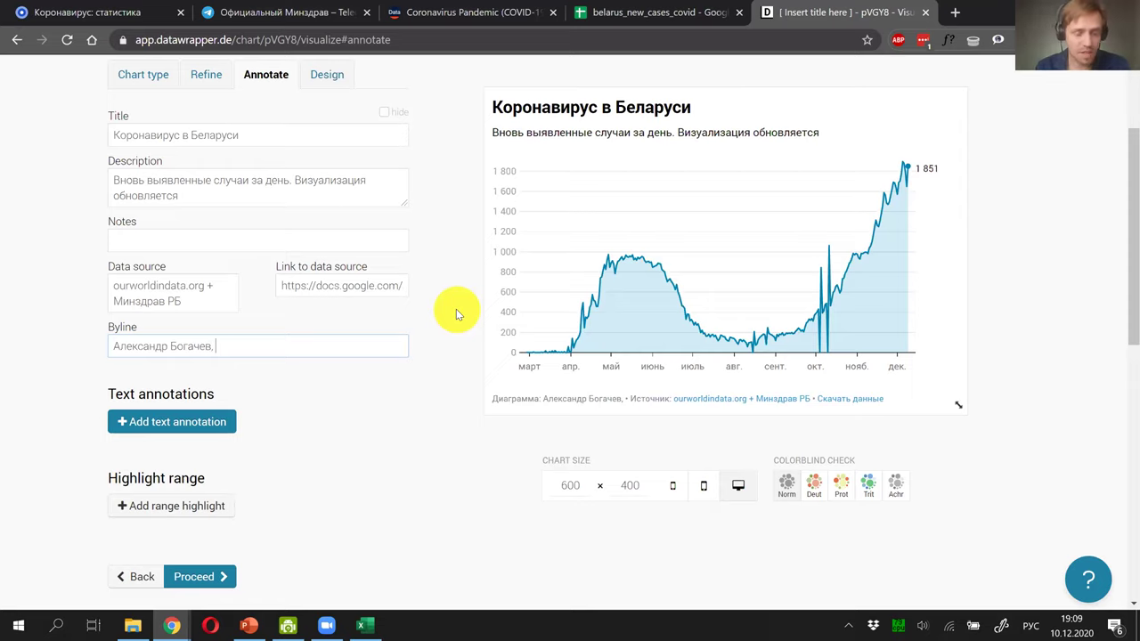
pyautogui.press('BackSpace')
pyautogui.press('BackSpace')
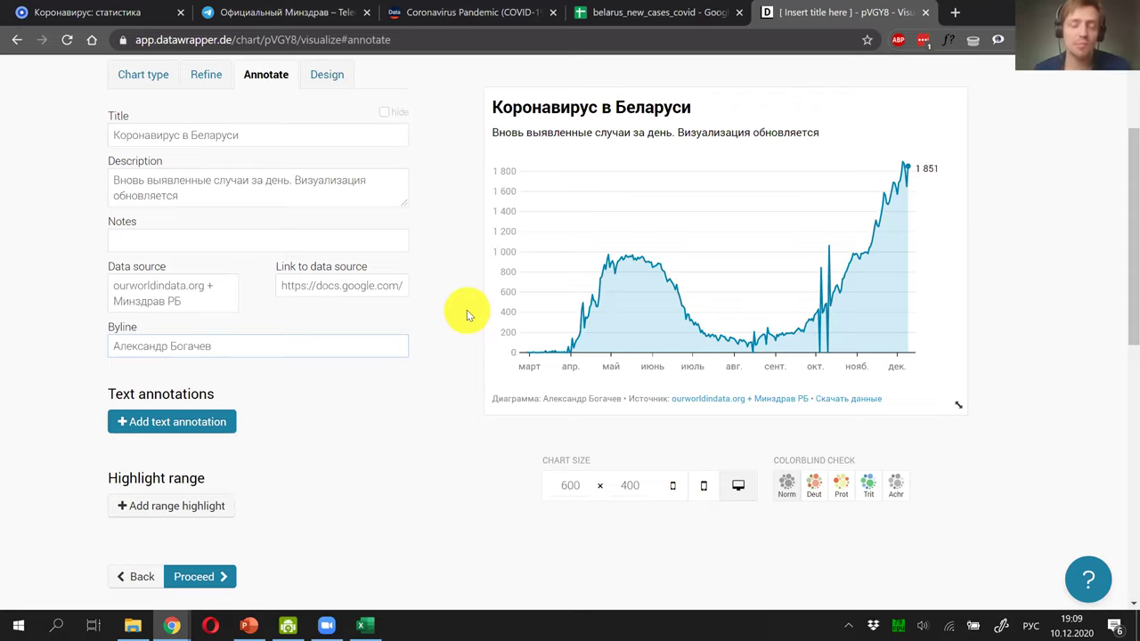
pyautogui.scroll(1, 467, 315)
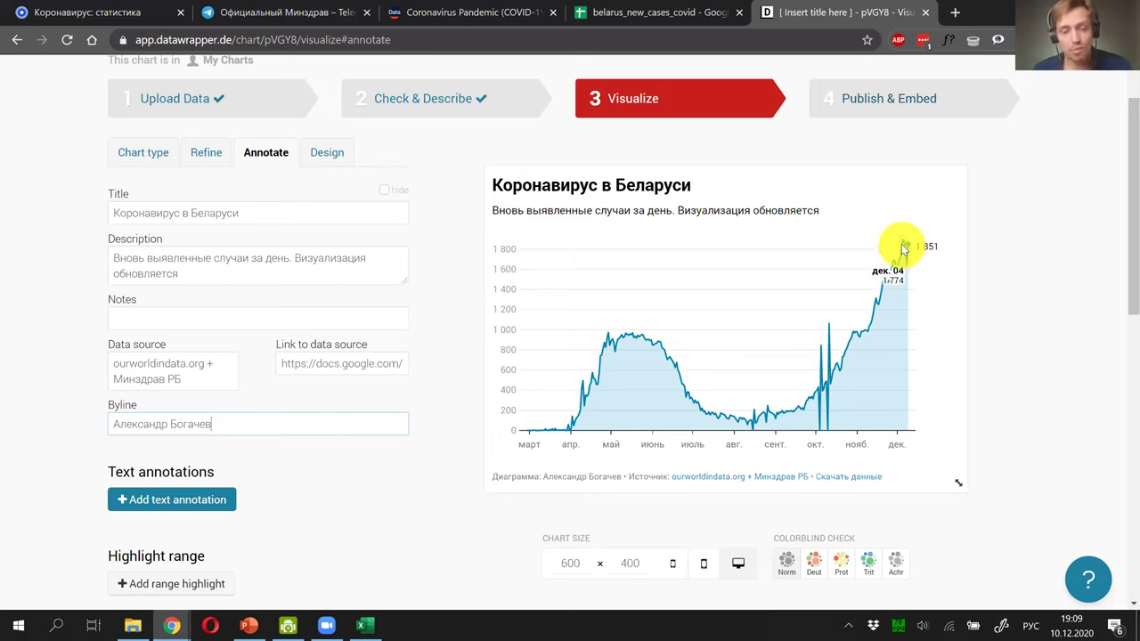
pyautogui.click(240, 214)
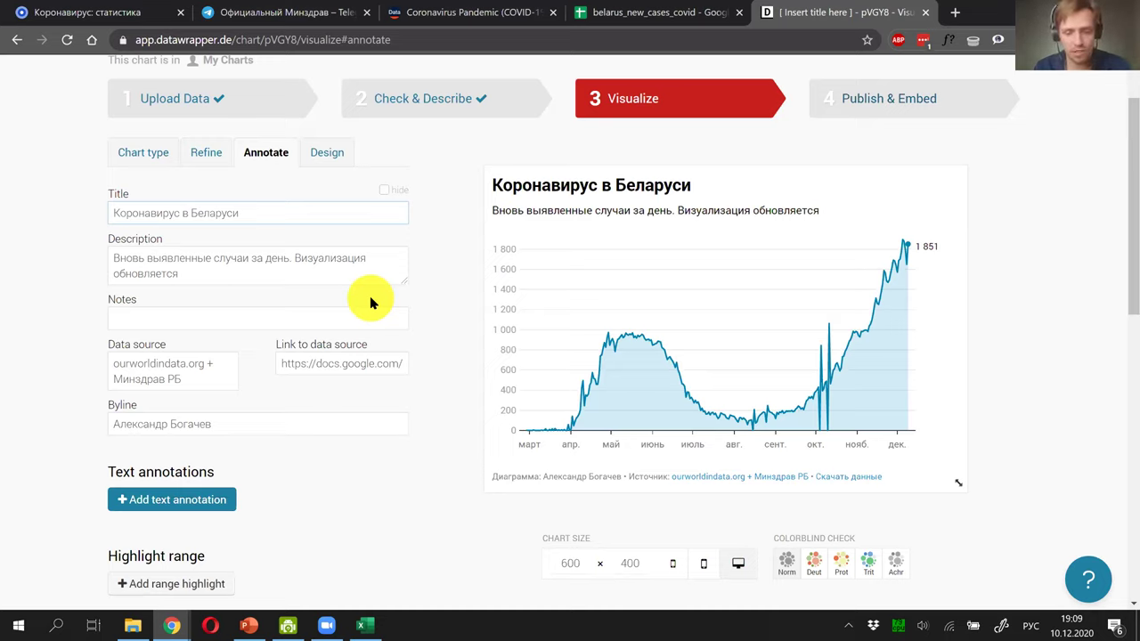
pyautogui.write('Данные на 210')
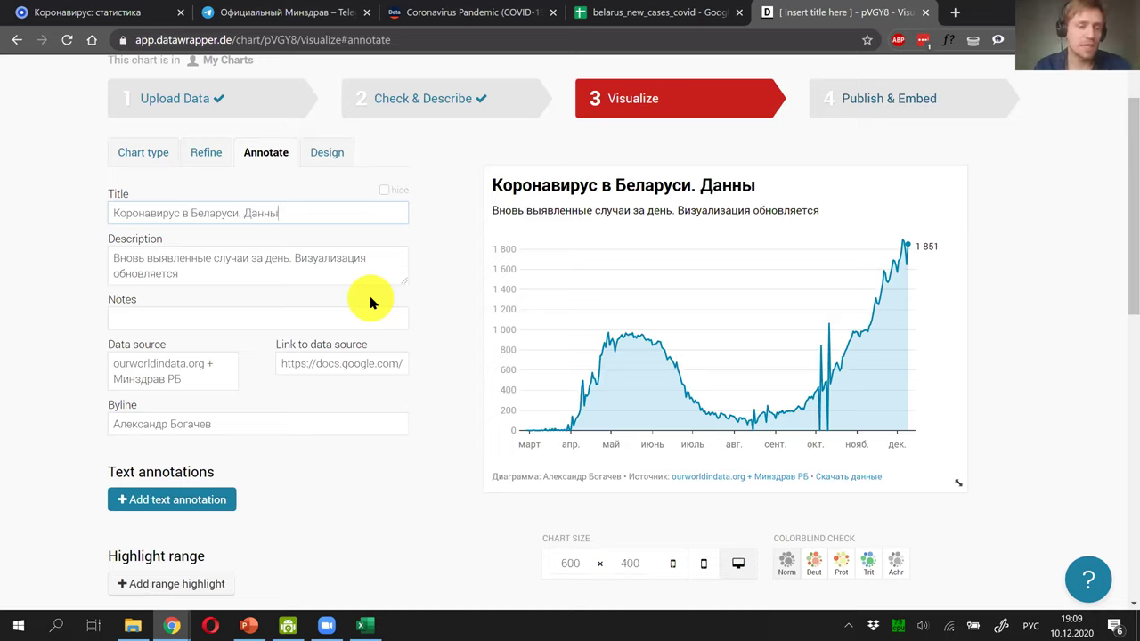
pyautogui.press('BackSpace')
pyautogui.press('BackSpace')
pyautogui.press('BackSpace')
pyautogui.write('10р')
pyautogui.press('BackSpace')
pyautogui.write('де')
pyautogui.press('BackSpace')
pyautogui.press('BackSpace')
pyautogui.press('BackSpace')
pyautogui.press('BackSpace')
pyautogui.press('BackSpace')
pyautogui.press('BackSpace')
pyautogui.press('BackSpace')
pyautogui.press('BackSpace')
pyautogui.press('BackSpace')
pyautogui.press('BackSpace')
pyautogui.press('BackSpace')
pyautogui.press('BackSpace')
pyautogui.press('BackSpace')
pyautogui.press('BackSpace')
pyautogui.press('BackSpace')
pyautogui.press('BackSpace')
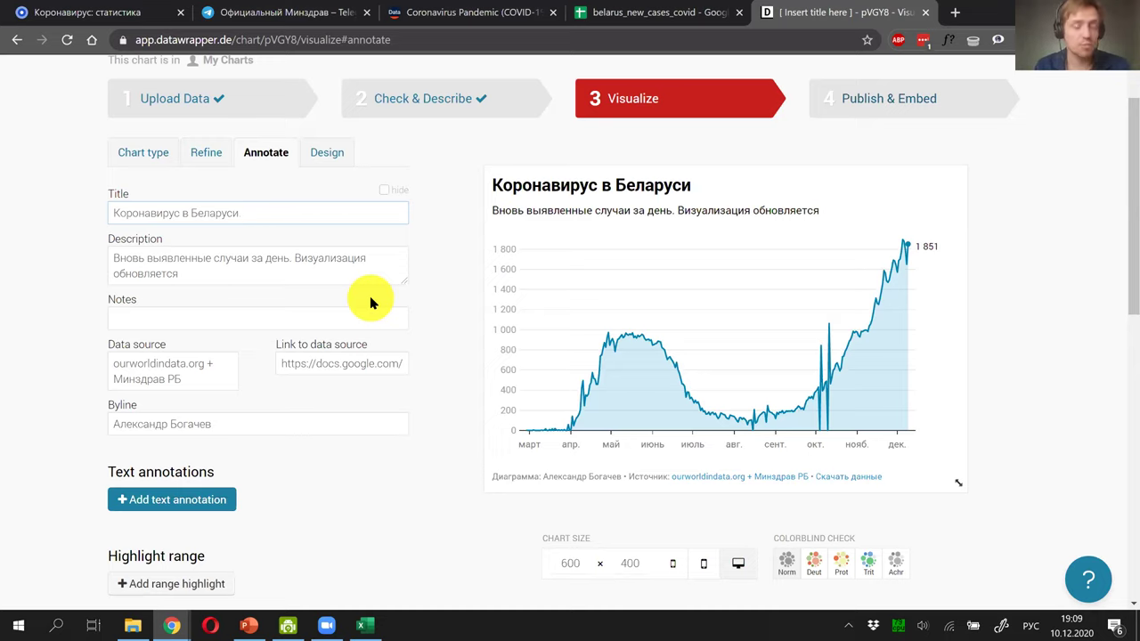
pyautogui.scroll(-3, 11, 275)
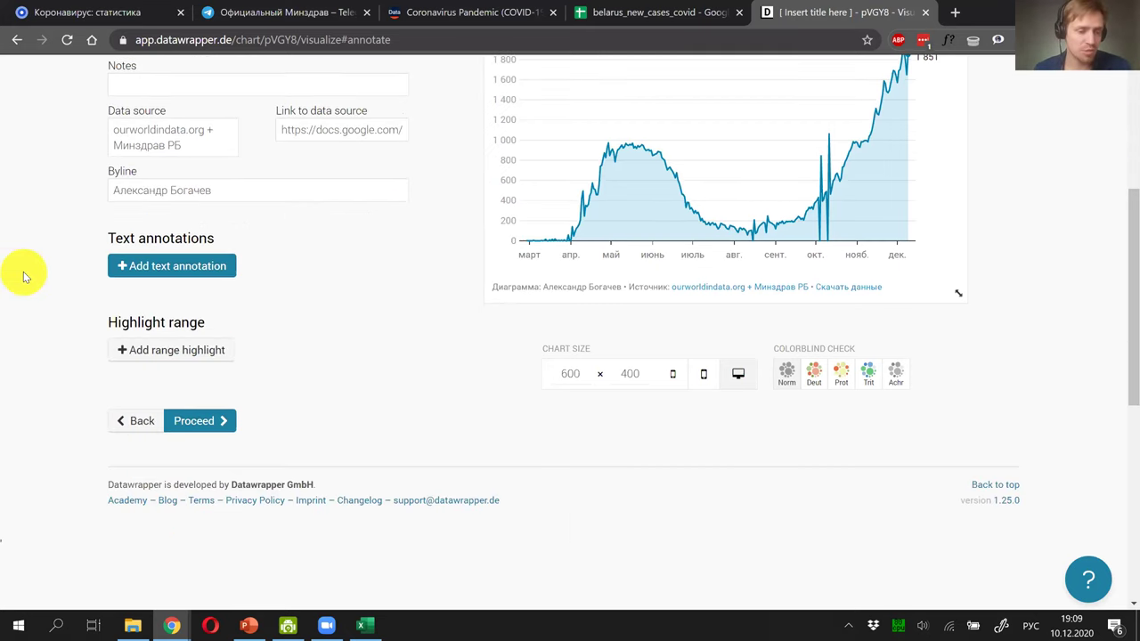
pyautogui.scroll(3, 24, 277)
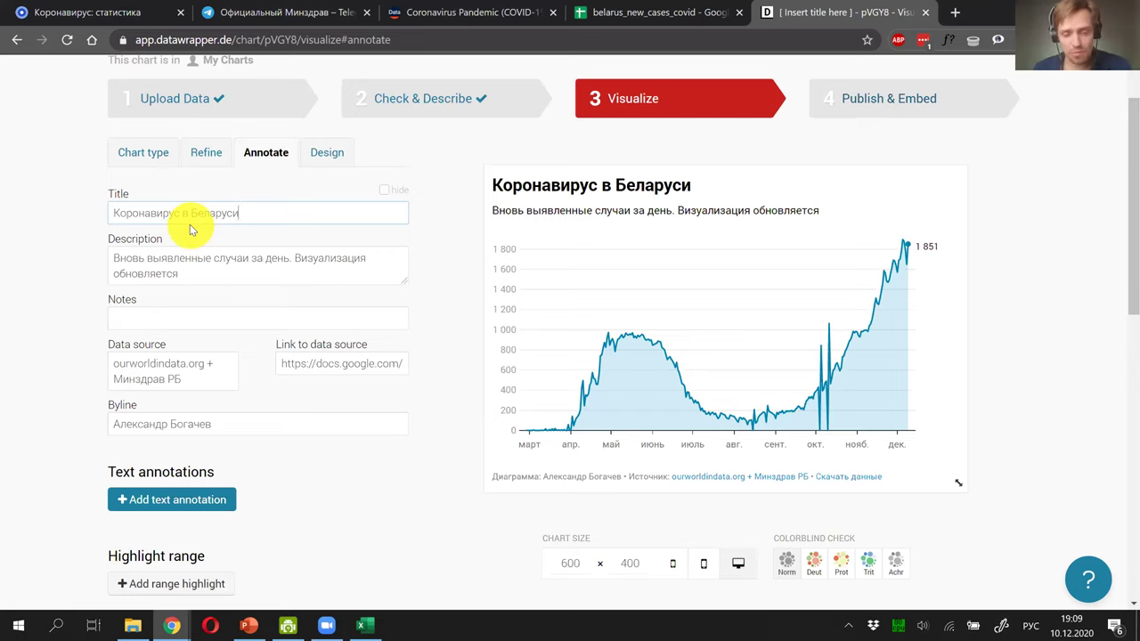
# Step: Enable social media share buttons on the Design tab
pyautogui.click(324, 155)
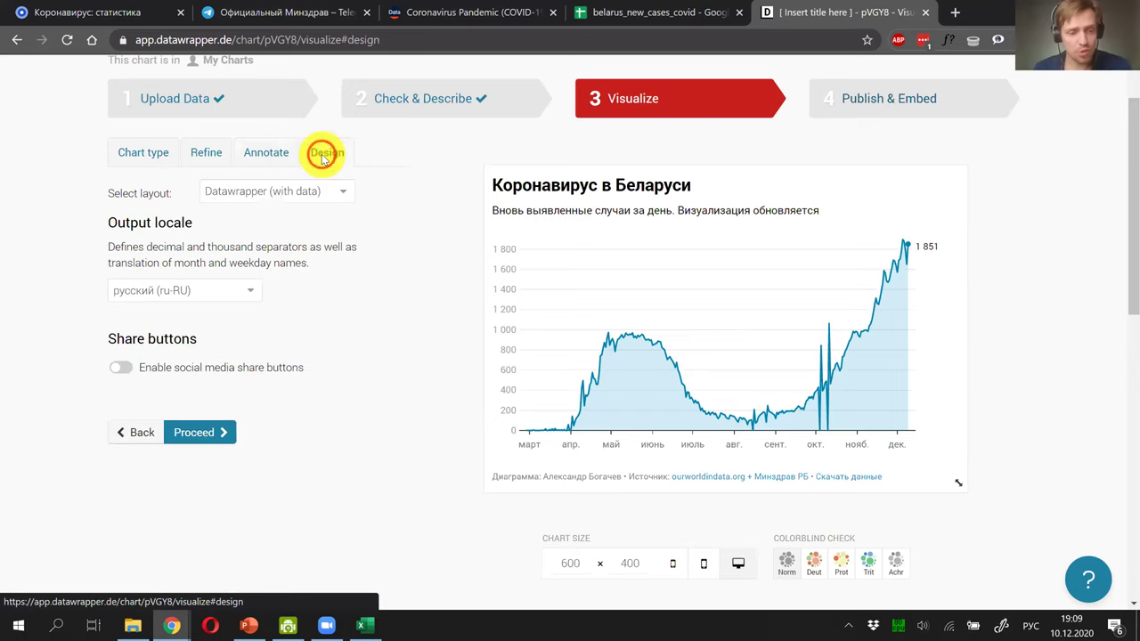
pyautogui.click(123, 370)
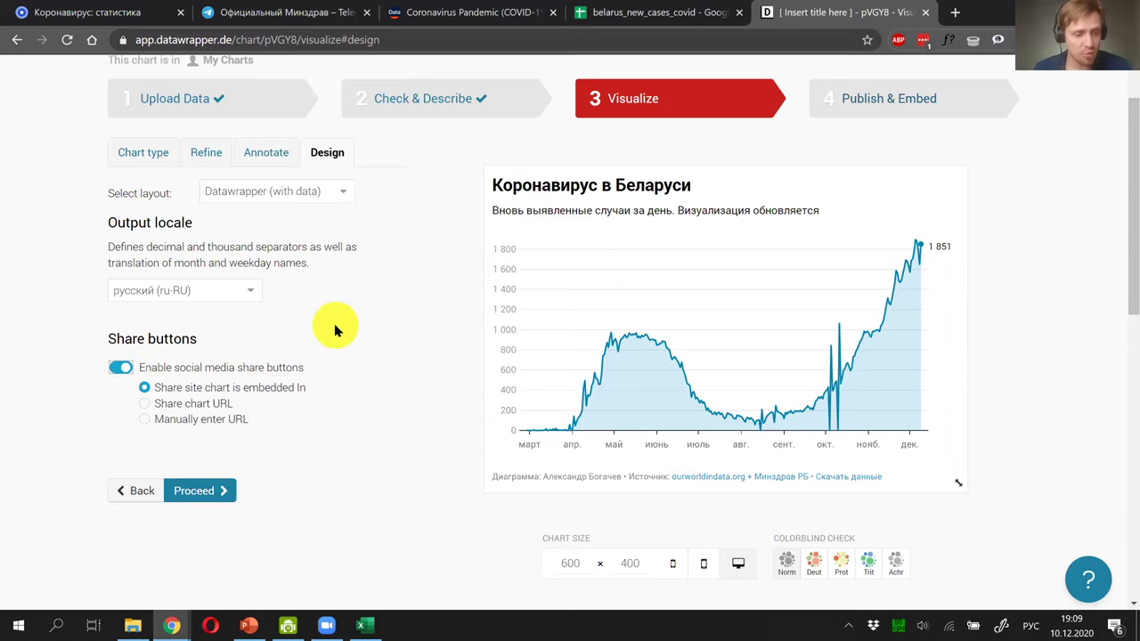
pyautogui.scroll(-2, 336, 330)
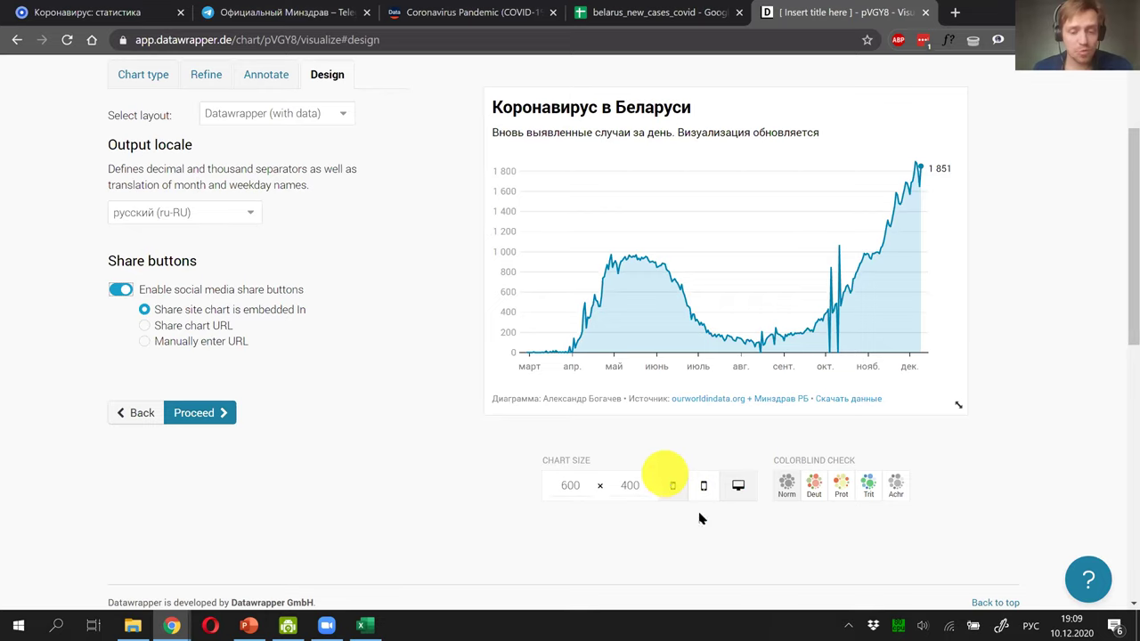
# Step: Preview the chart at 320, 400 and full widths, ending at 600 desktop width
pyautogui.click(673, 485)
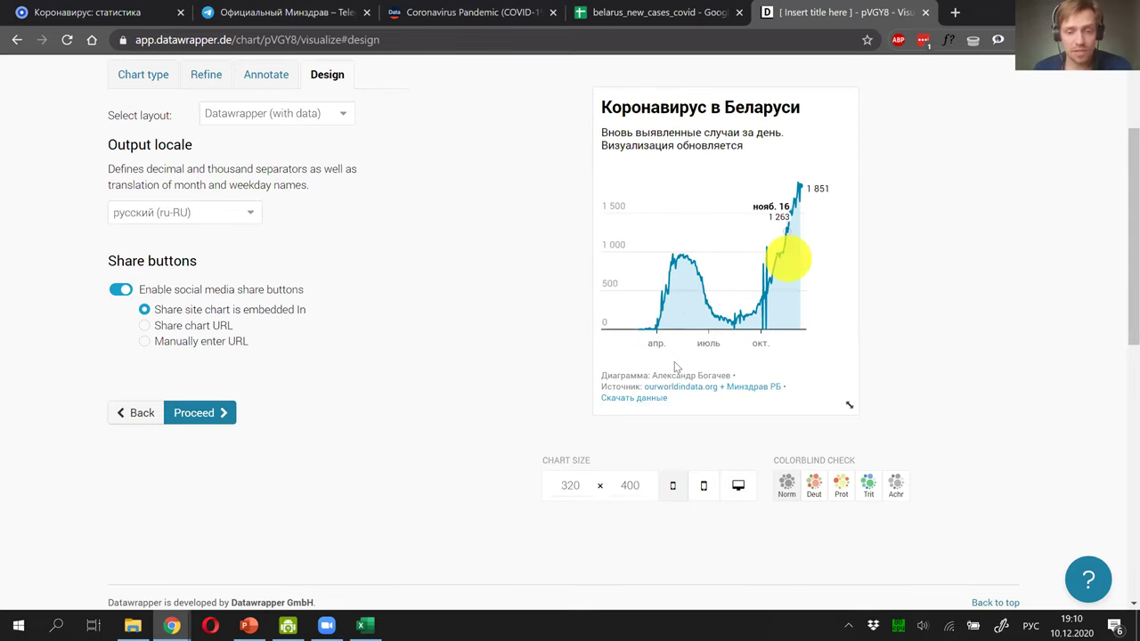
pyautogui.click(699, 488)
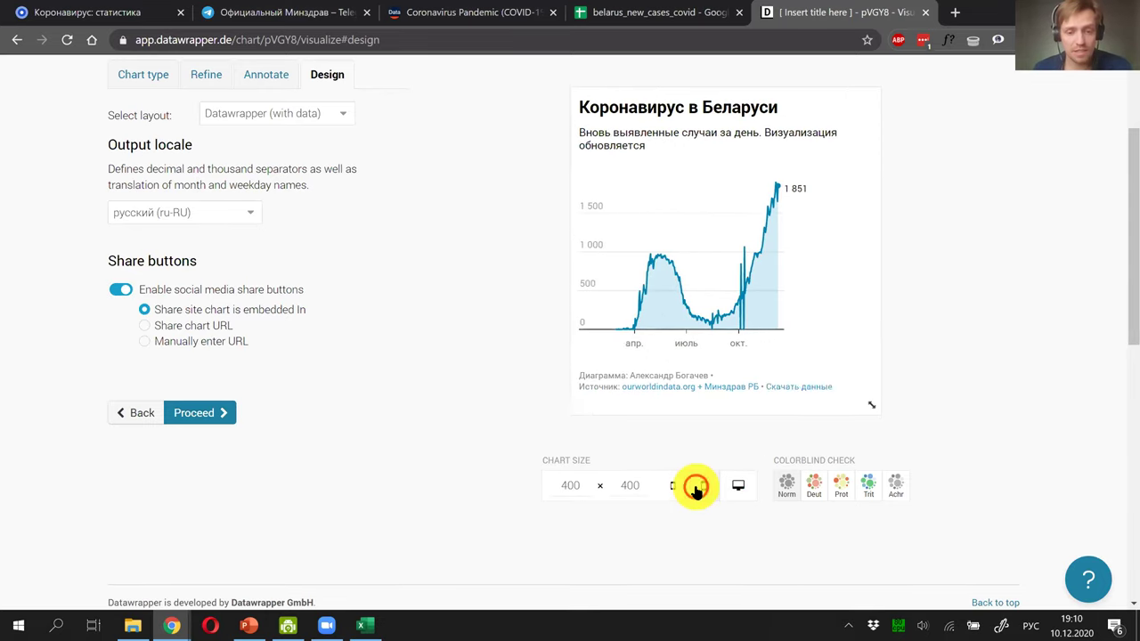
pyautogui.click(737, 489)
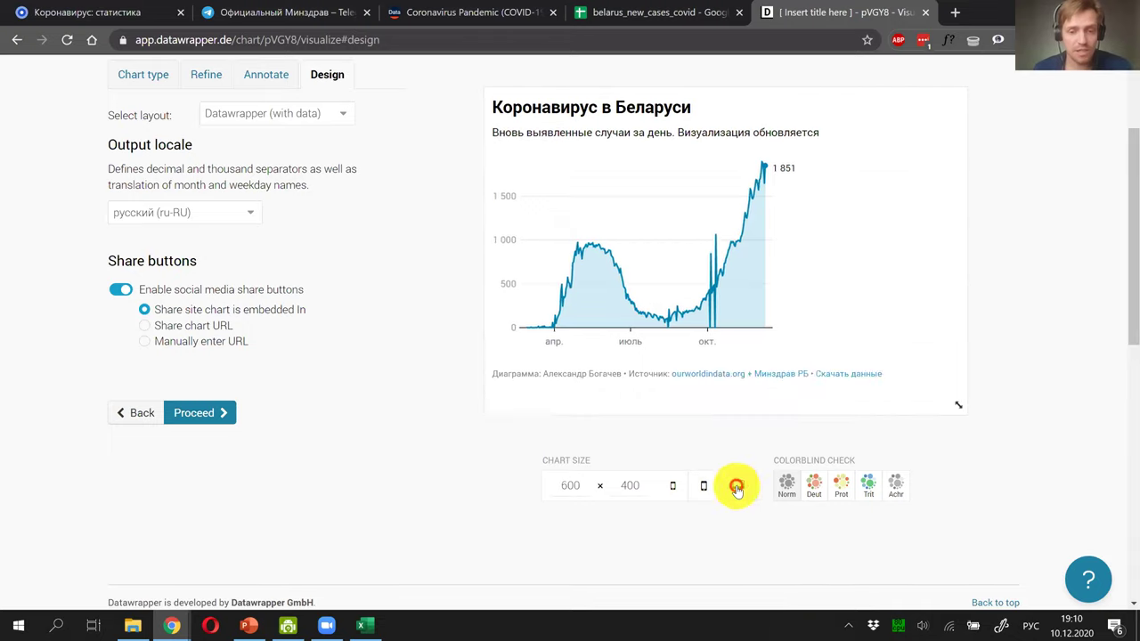
pyautogui.click(670, 491)
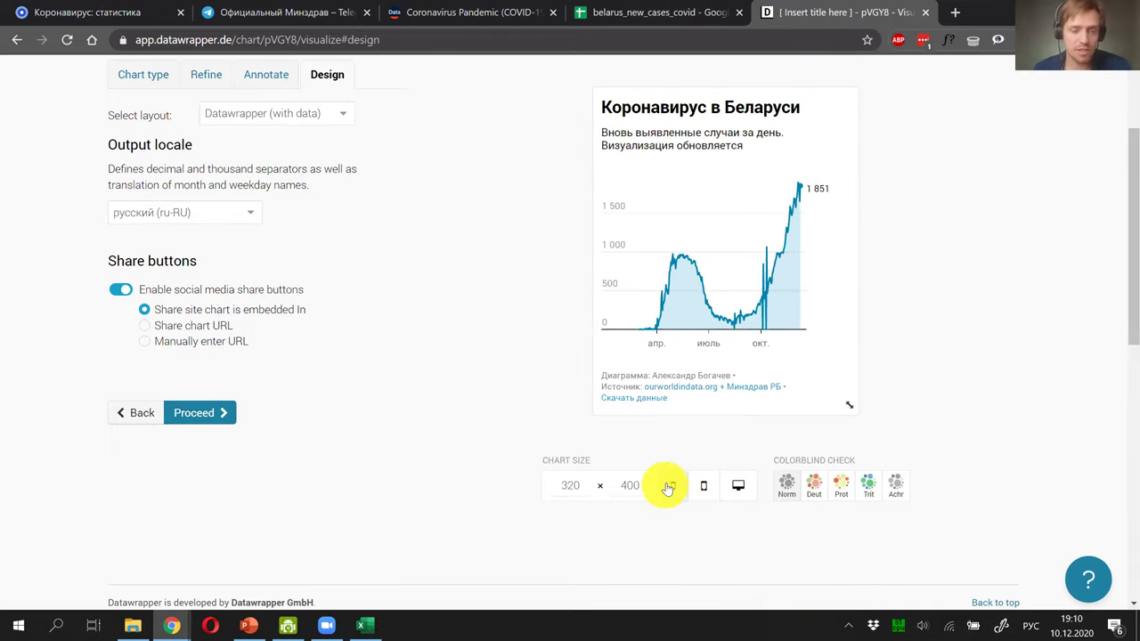
pyautogui.scroll(1, 463, 392)
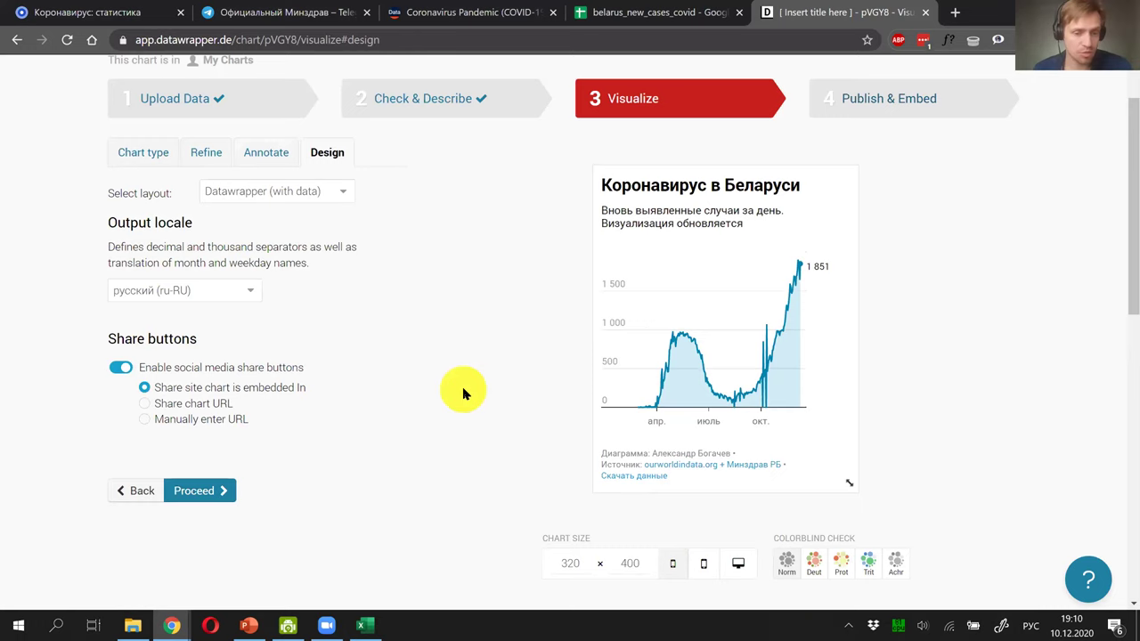
pyautogui.click(738, 563)
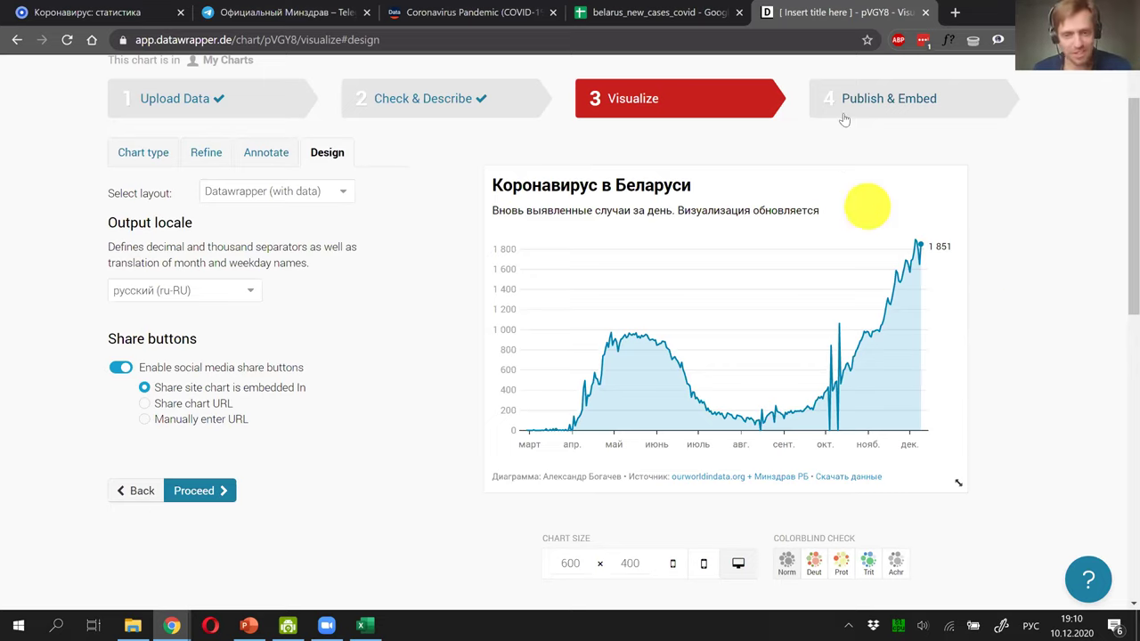
# Step: Switch off 'Enable social media share buttons' in Design and go back to Publish & Embed
pyautogui.click(870, 108)
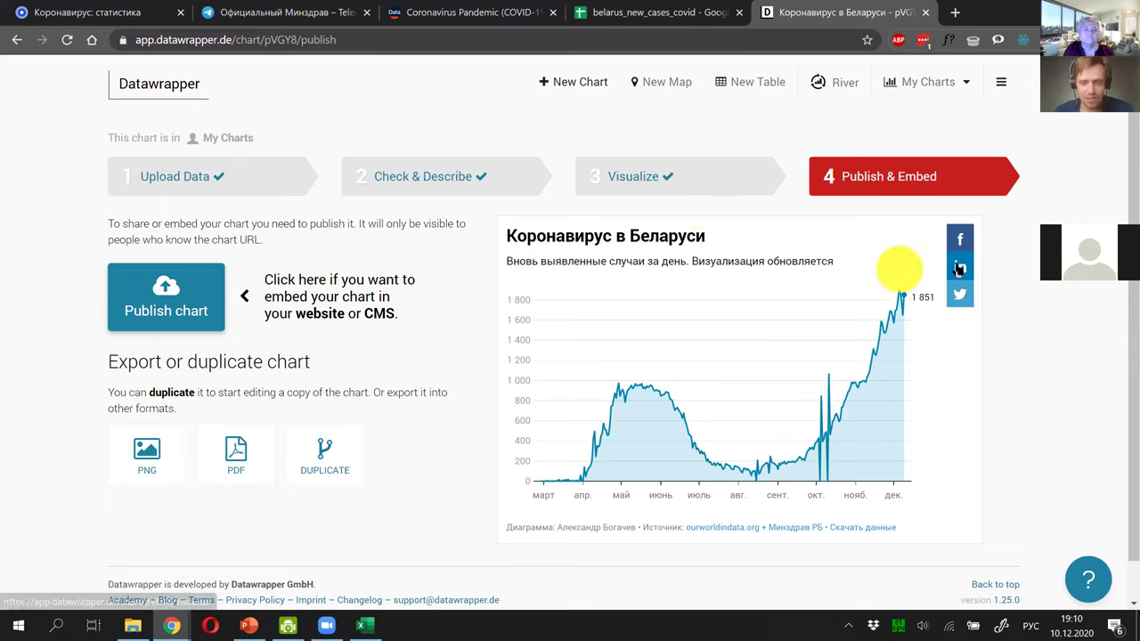
pyautogui.click(623, 183)
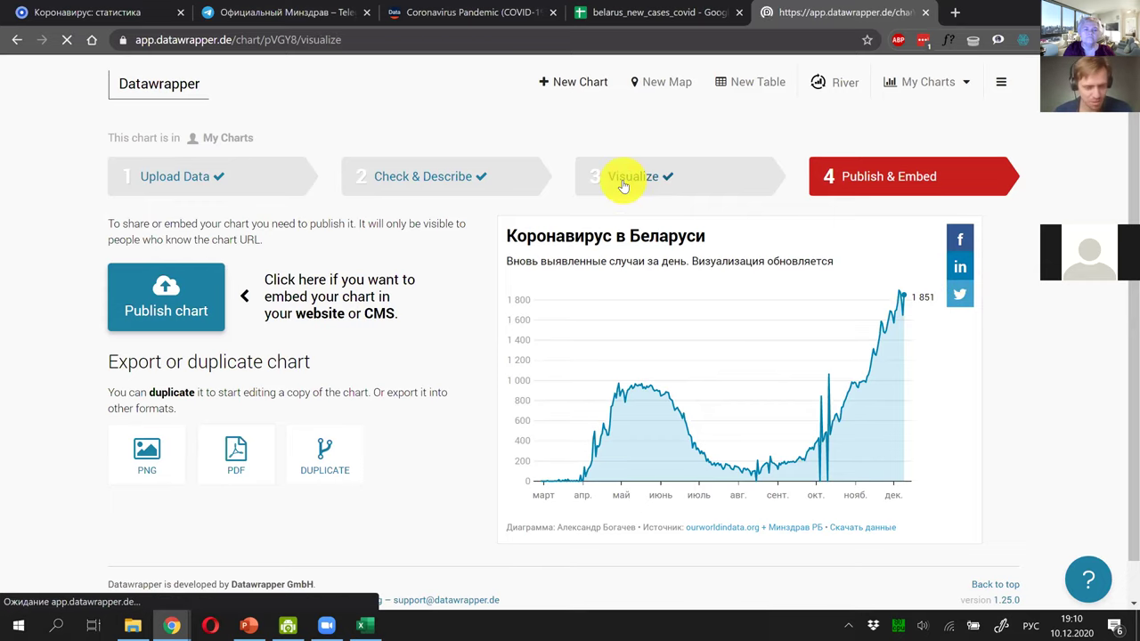
pyautogui.click(323, 233)
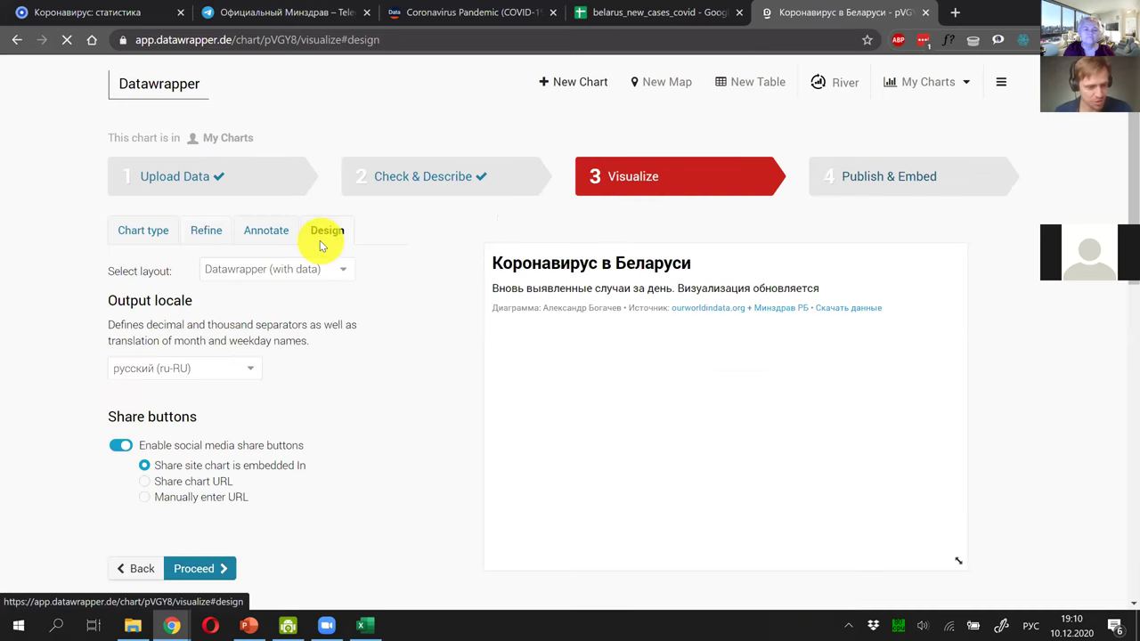
pyautogui.click(143, 477)
pyautogui.click(123, 446)
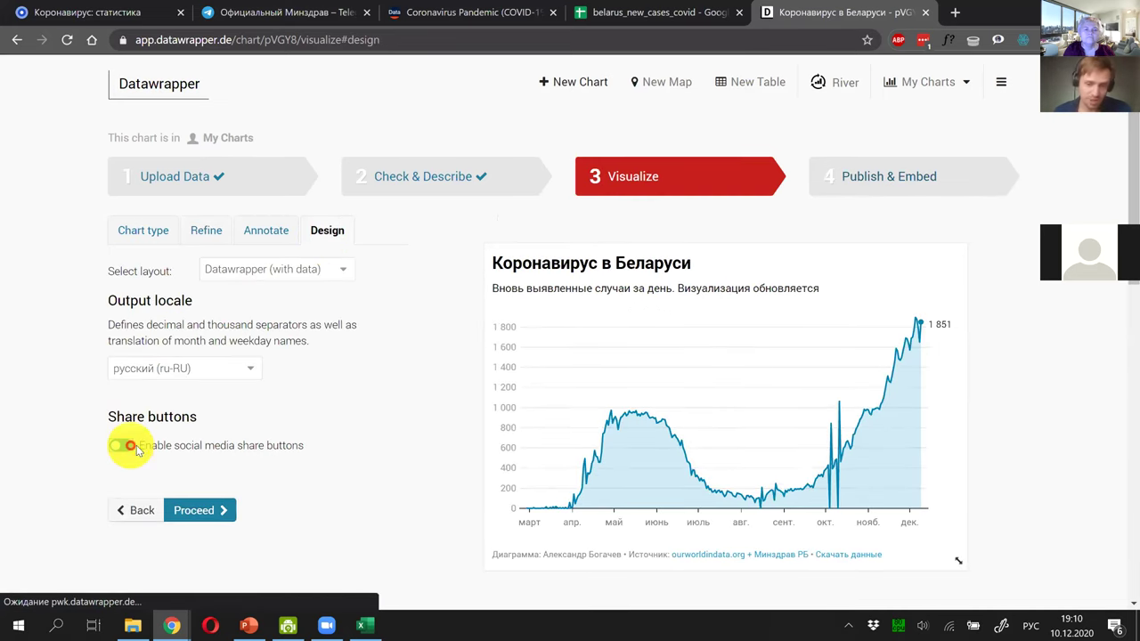
pyautogui.click(876, 181)
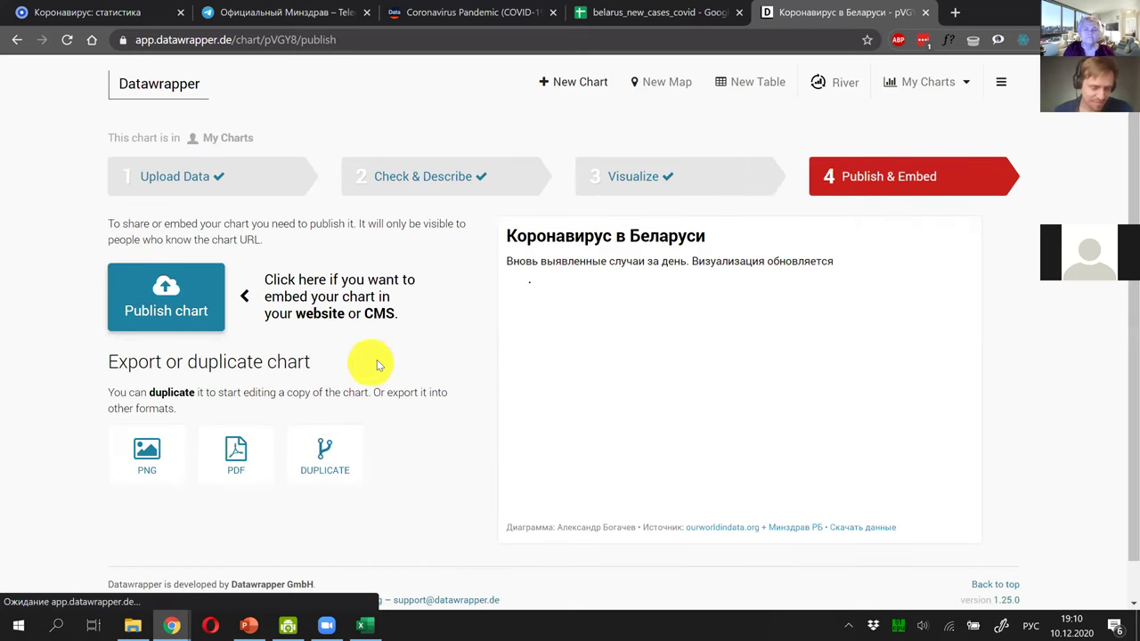
# Step: Publish the chart and copy its responsive iframe embed code
pyautogui.click(166, 309)
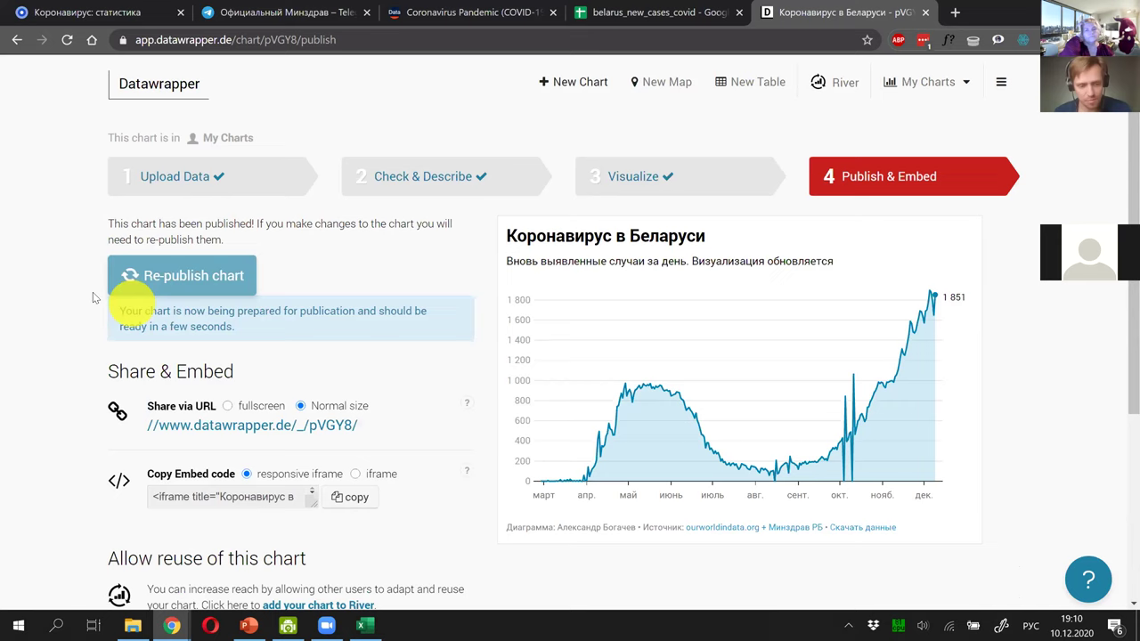
pyautogui.scroll(-1, 89, 288)
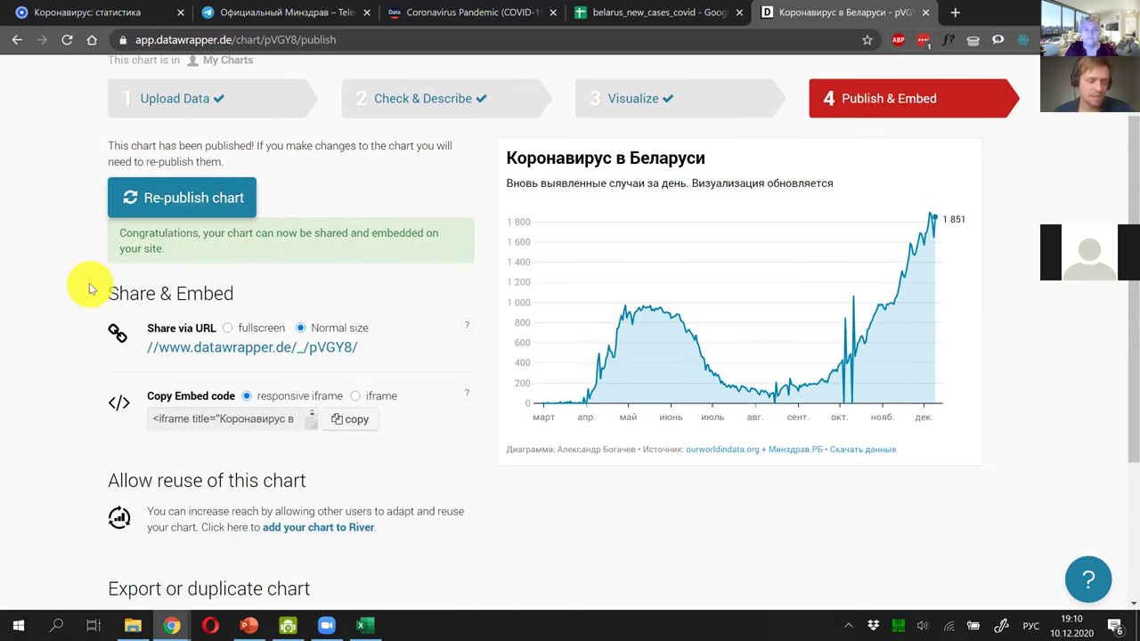
pyautogui.scroll(-1, 89, 288)
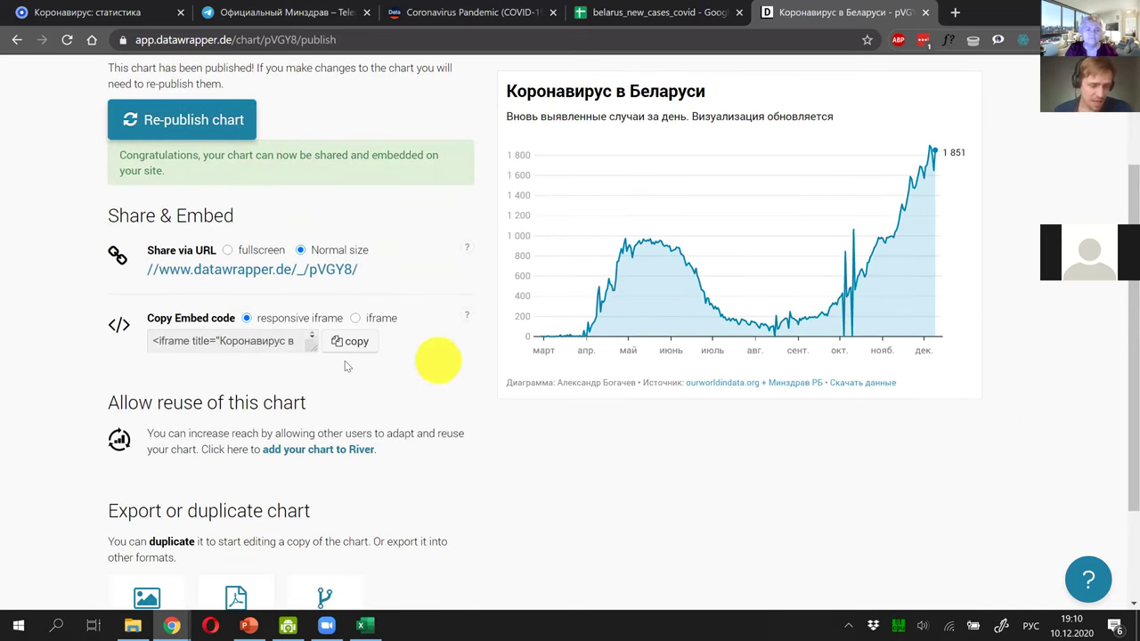
pyautogui.moveTo(316, 350); pyautogui.dragTo(440, 502)
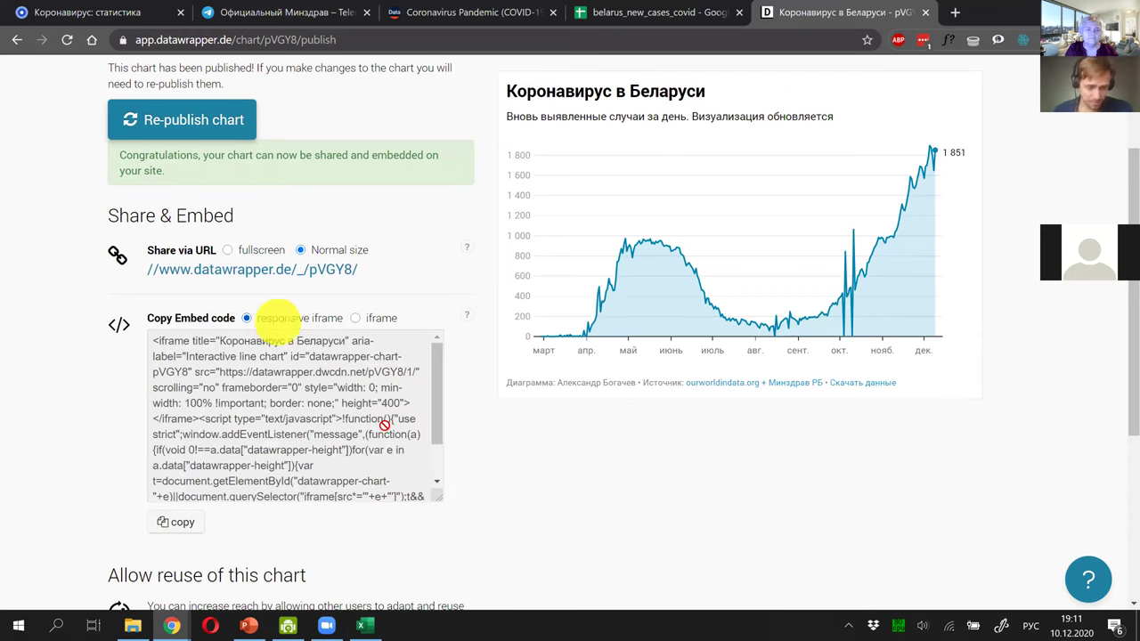
pyautogui.click(178, 522)
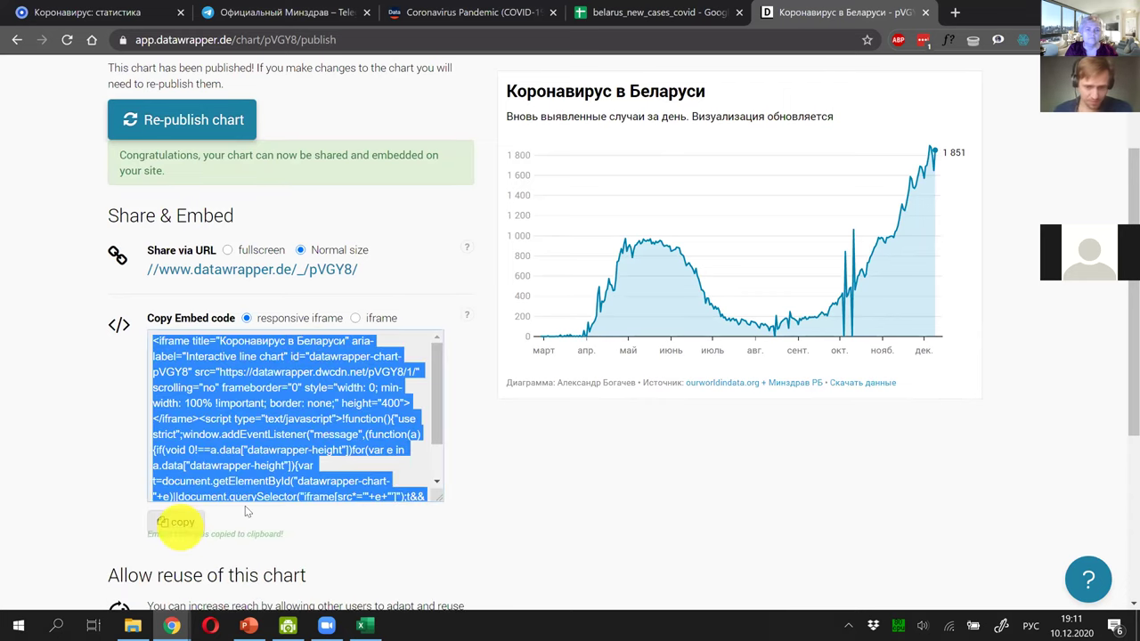
# Step: Load visualthink.ru/wp-admin in a new browser tab
pyautogui.click(953, 13)
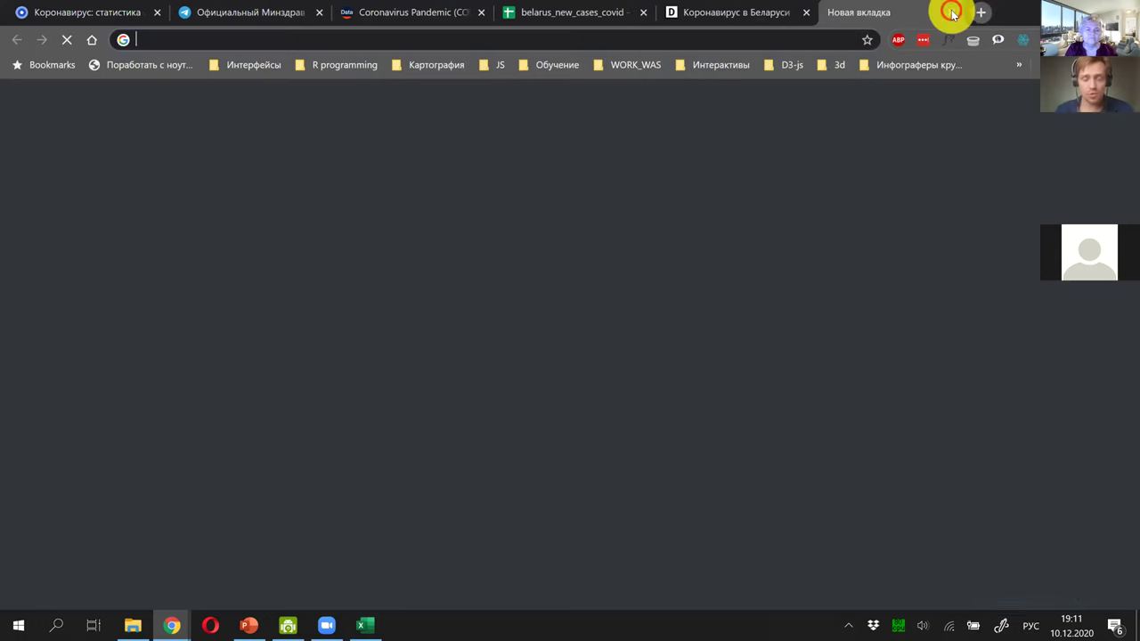
pyautogui.hotkey('alt', 'shift')
pyautogui.write('vi')
pyautogui.press('Down')
pyautogui.press('Down')
pyautogui.press('Down')
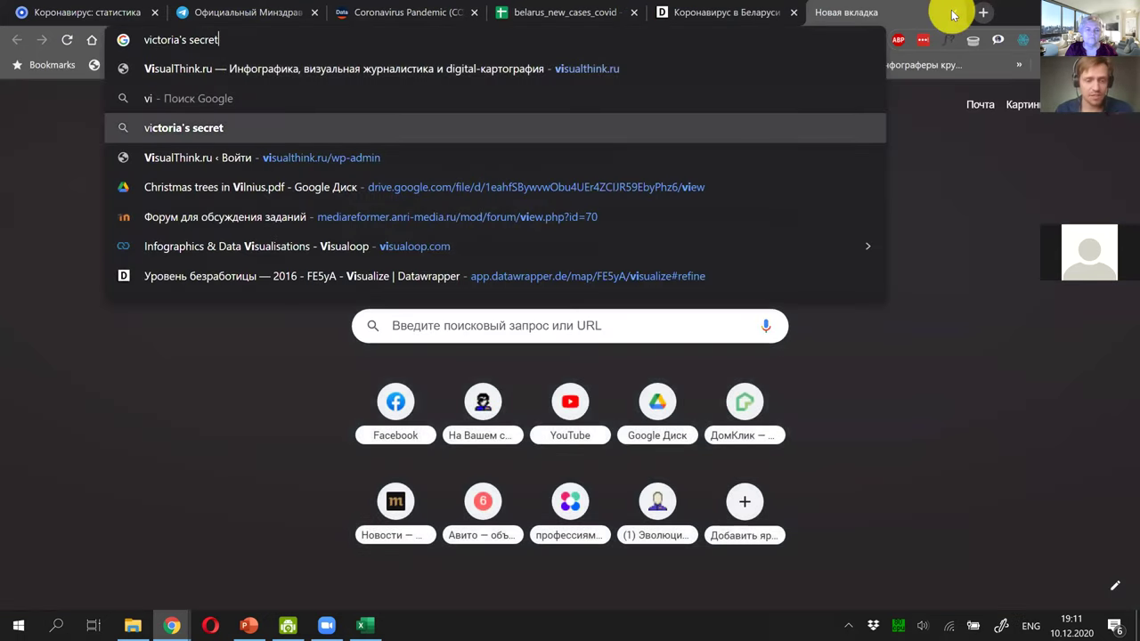
pyautogui.press('Return')
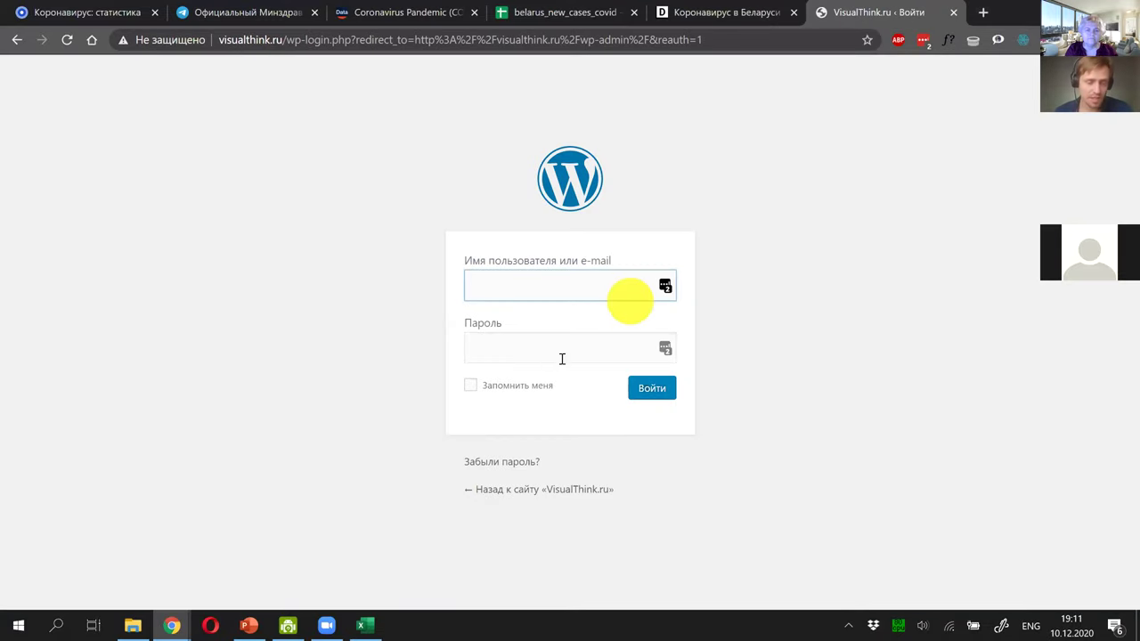
# Step: Sign in to visualthink.ru WordPress with LastPass-filled credentials, ticking Запомнить меня
pyautogui.rightClick(518, 285)
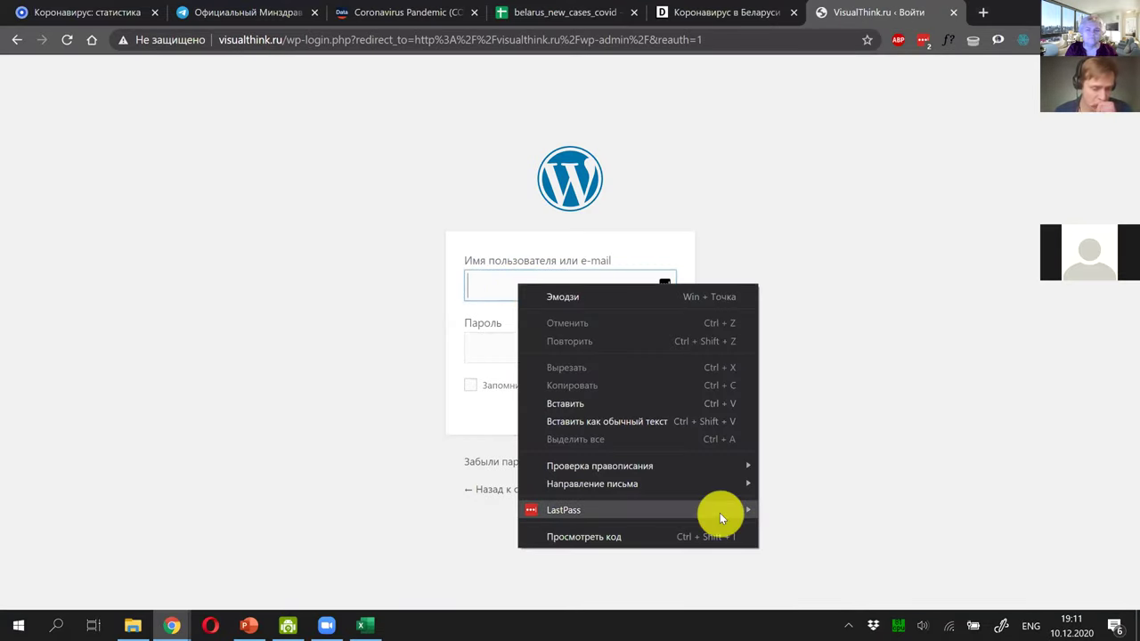
pyautogui.moveTo(720, 511)
pyautogui.click(946, 491)
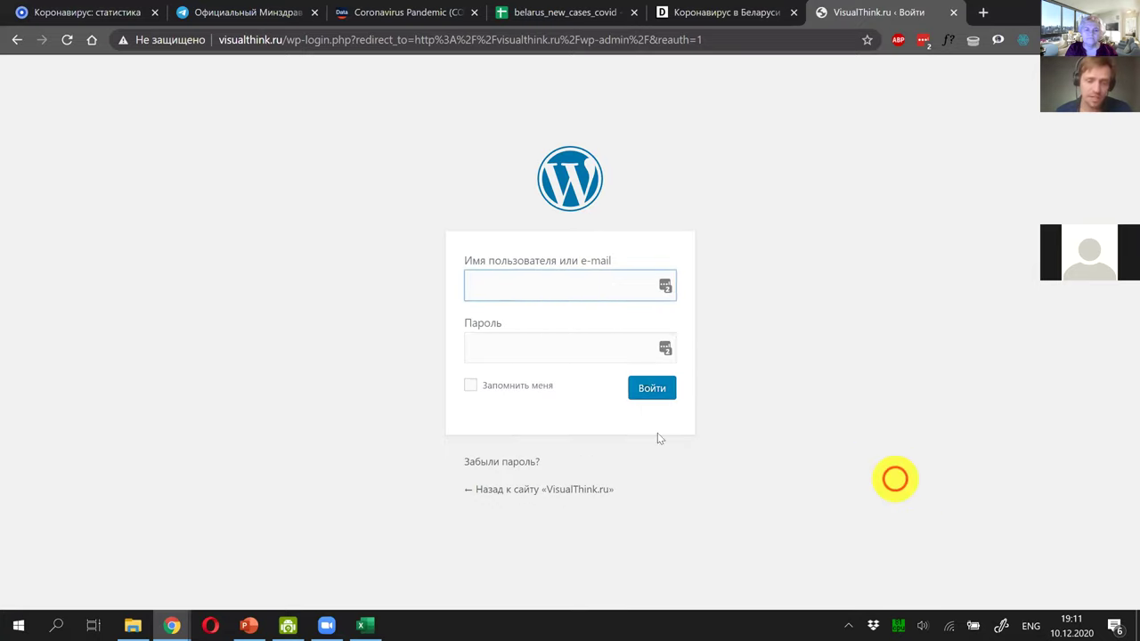
pyautogui.doubleClick(504, 387)
pyautogui.click(667, 392)
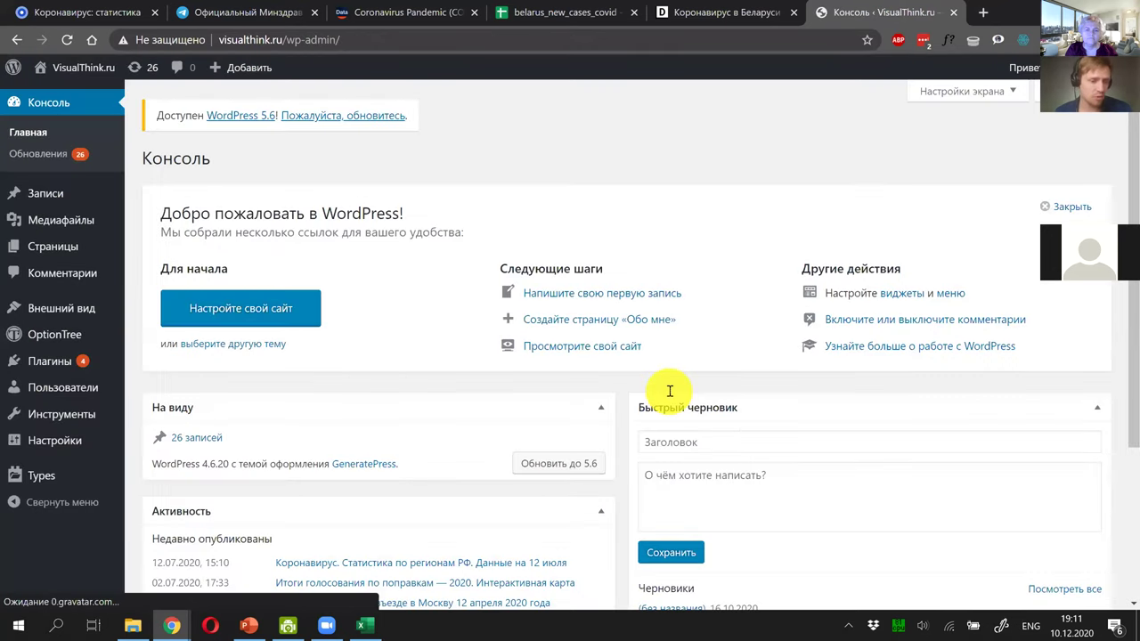
# Step: Create a new WordPress post titled «Коронавирус в Беларуси.»
pyautogui.moveTo(218, 71)
pyautogui.click(230, 95)
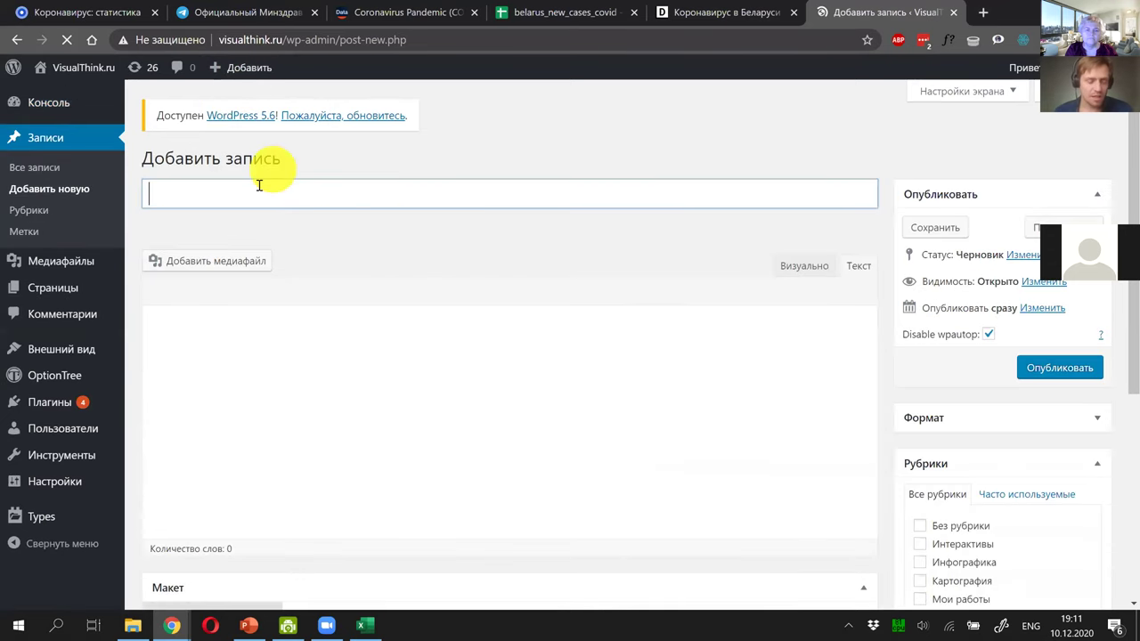
pyautogui.write('Rj')
pyautogui.press('BackSpace')
pyautogui.press('BackSpace')
pyautogui.hotkey('alt', 'shift')
pyautogui.write('Коронавирус в')
pyautogui.press('BackSpace')
pyautogui.press('BackSpace')
pyautogui.write('вирус в Б')
pyautogui.press('BackSpace')
pyautogui.write('Беларуси.')
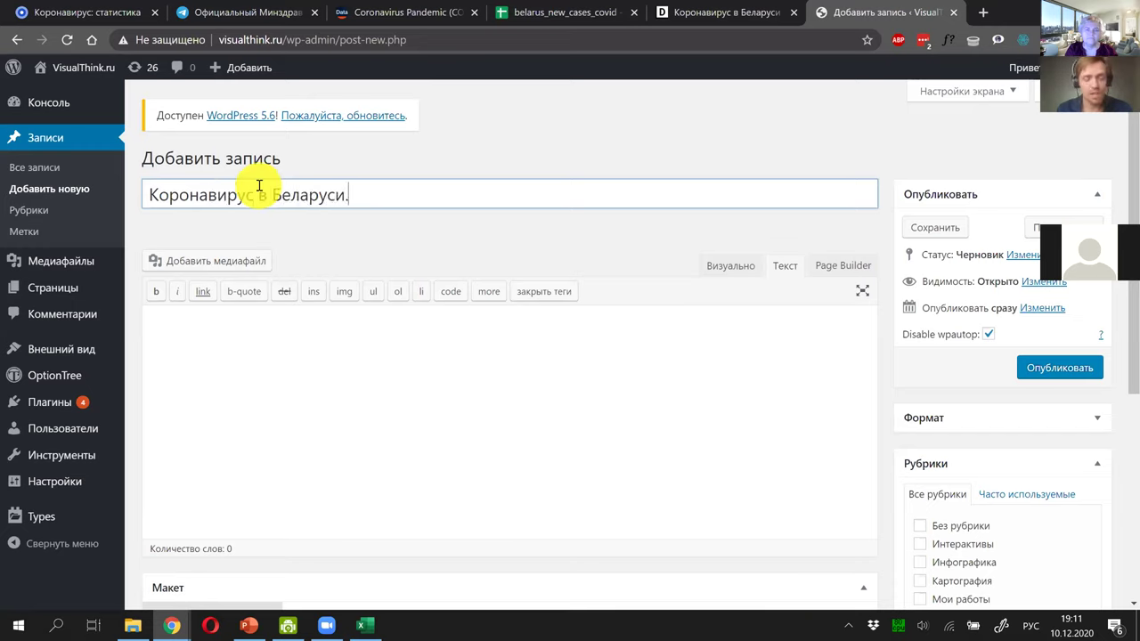
# Step: Paste the Datawrapper iframe embed code into the post's text editor
pyautogui.click(356, 454)
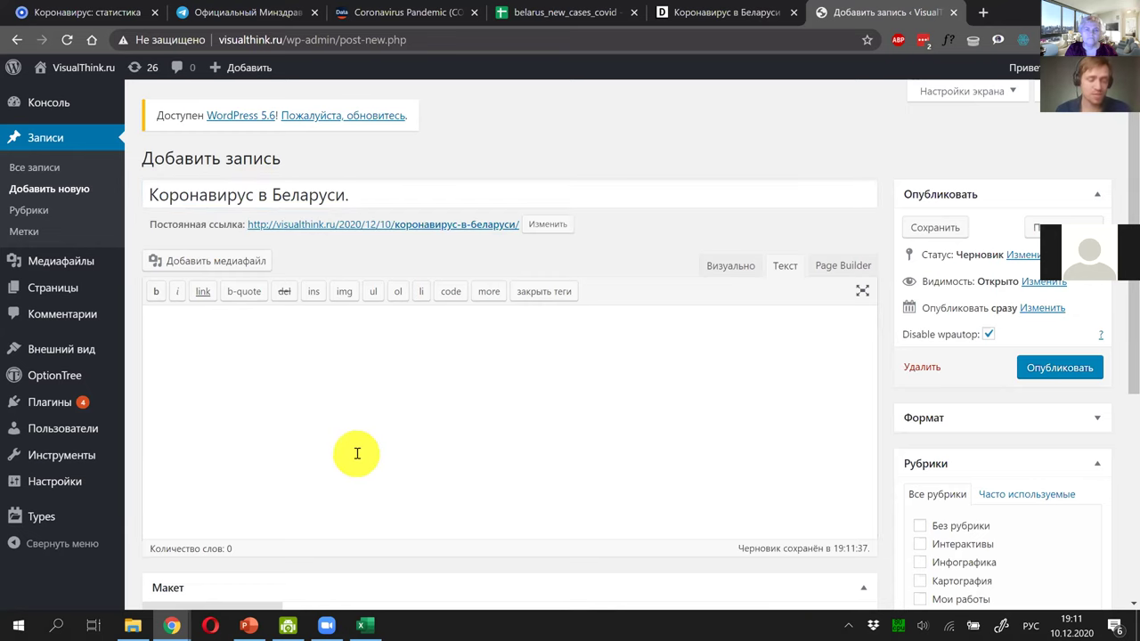
pyautogui.hotkey('ctrl', 'v')
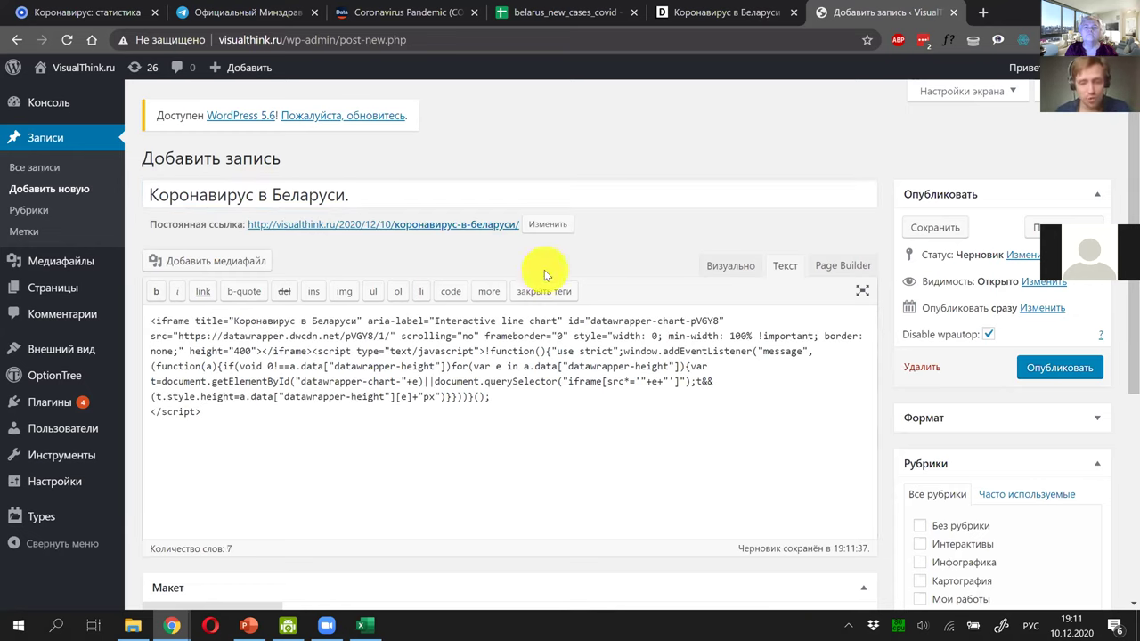
pyautogui.scroll(-1, 544, 270)
pyautogui.scroll(1, 544, 270)
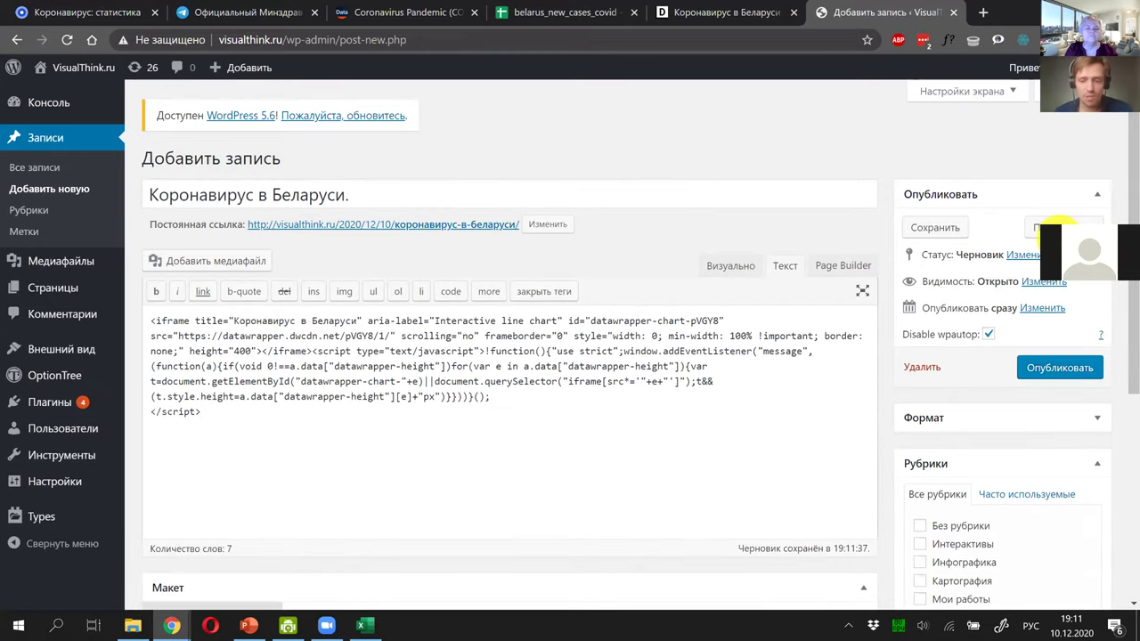
# Step: Preview the post and compare the embedded chart in iPhone and desktop layouts using developer tools
pyautogui.click(1053, 223)
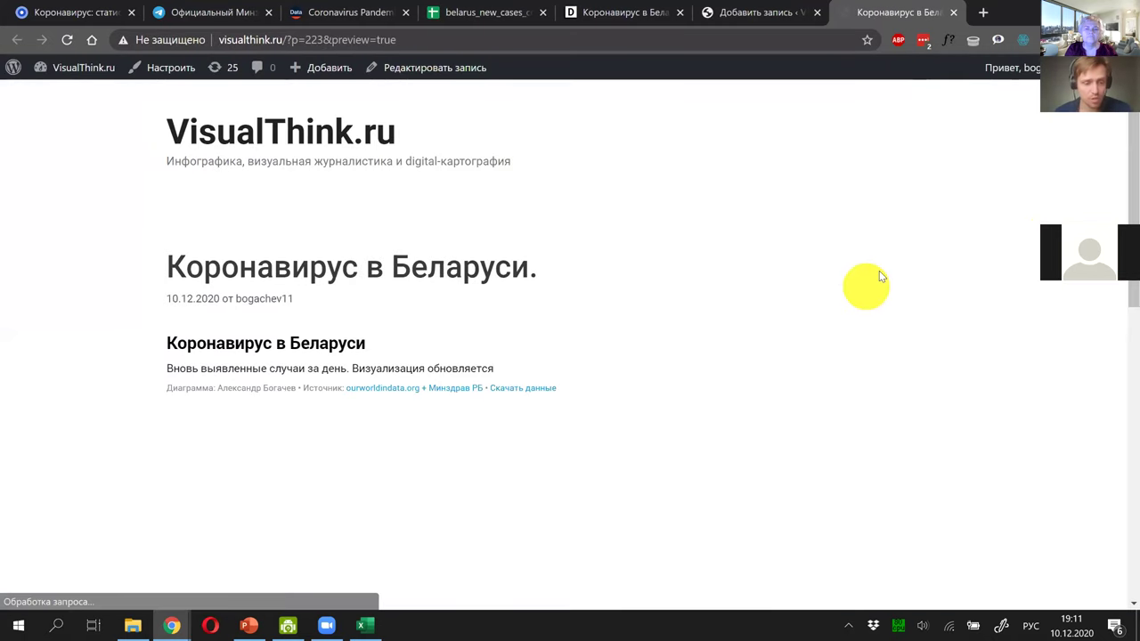
pyautogui.scroll(-2, 879, 271)
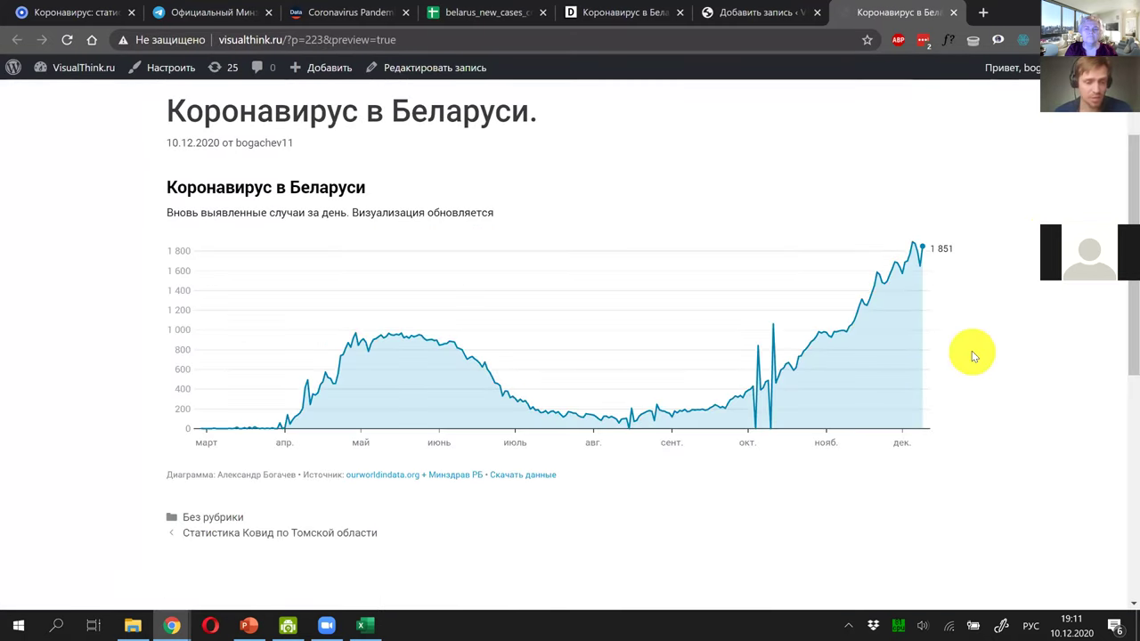
pyautogui.click(1023, 306)
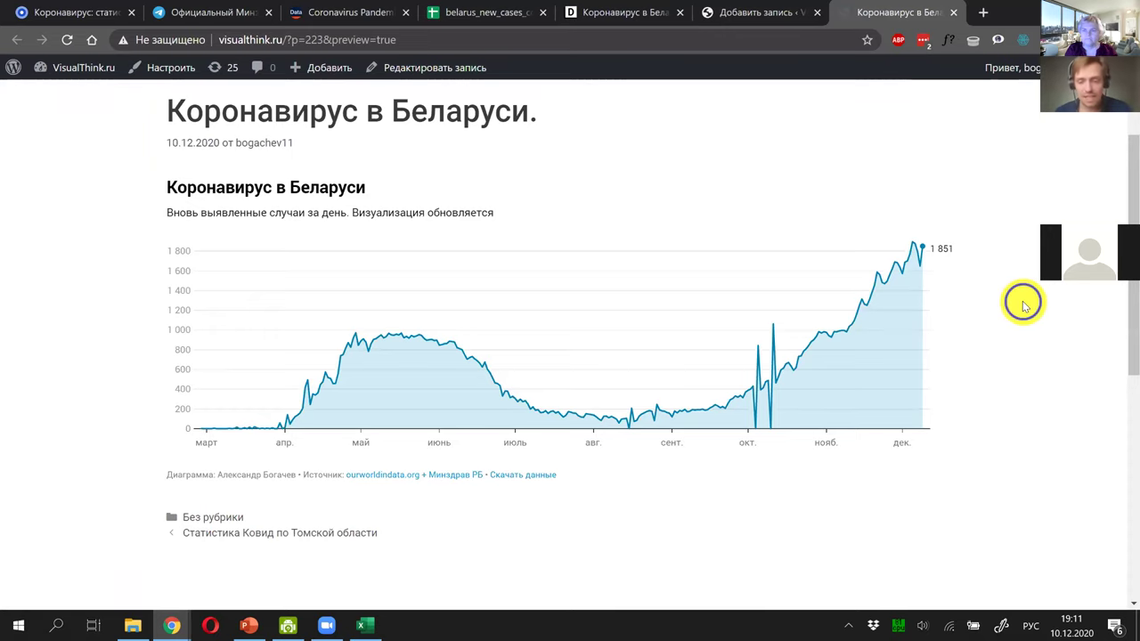
pyautogui.rightClick(1022, 306)
pyautogui.click(920, 557)
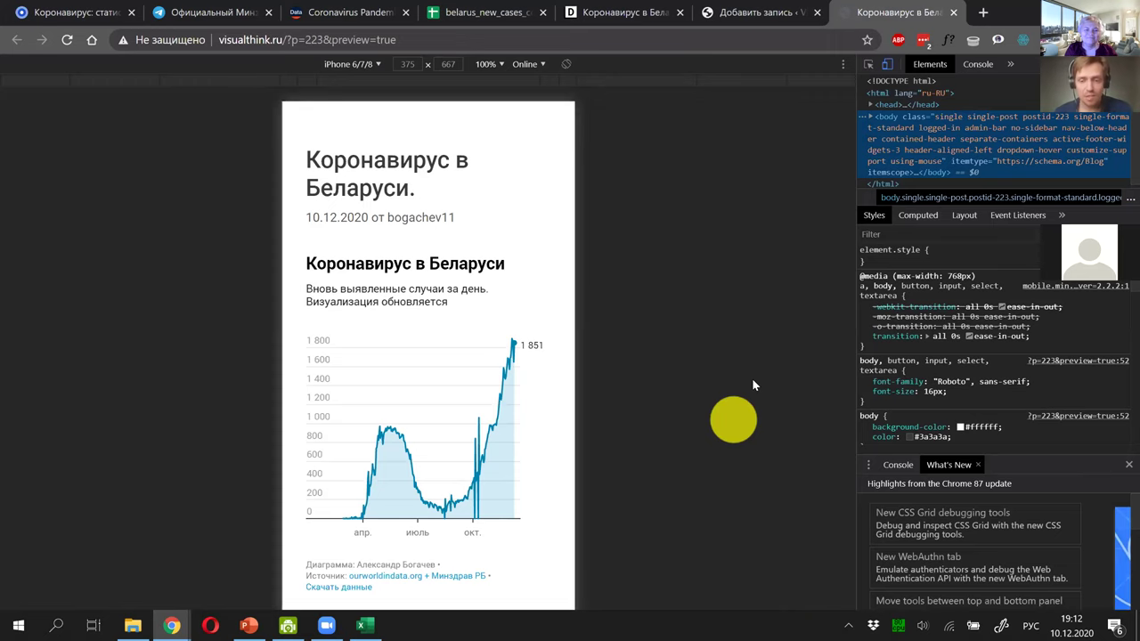
pyautogui.hotkey('ctrl', 'shift', 'm')
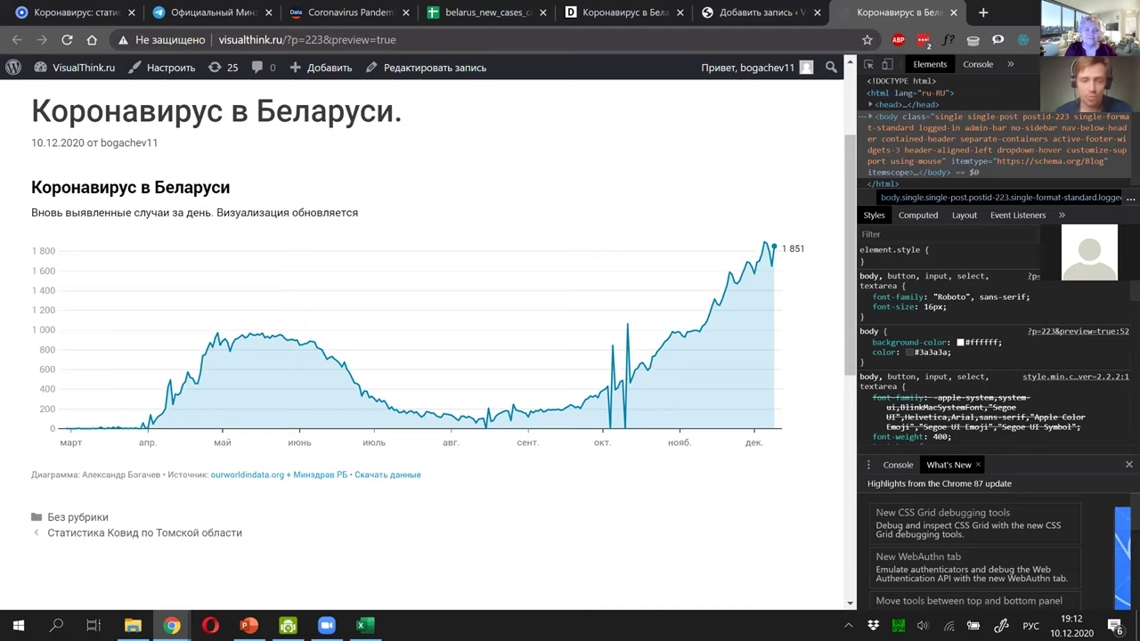
# Step: Check that the spreadsheet's last data row is dated 2020-12-09
pyautogui.hotkey('ctrl', '4')
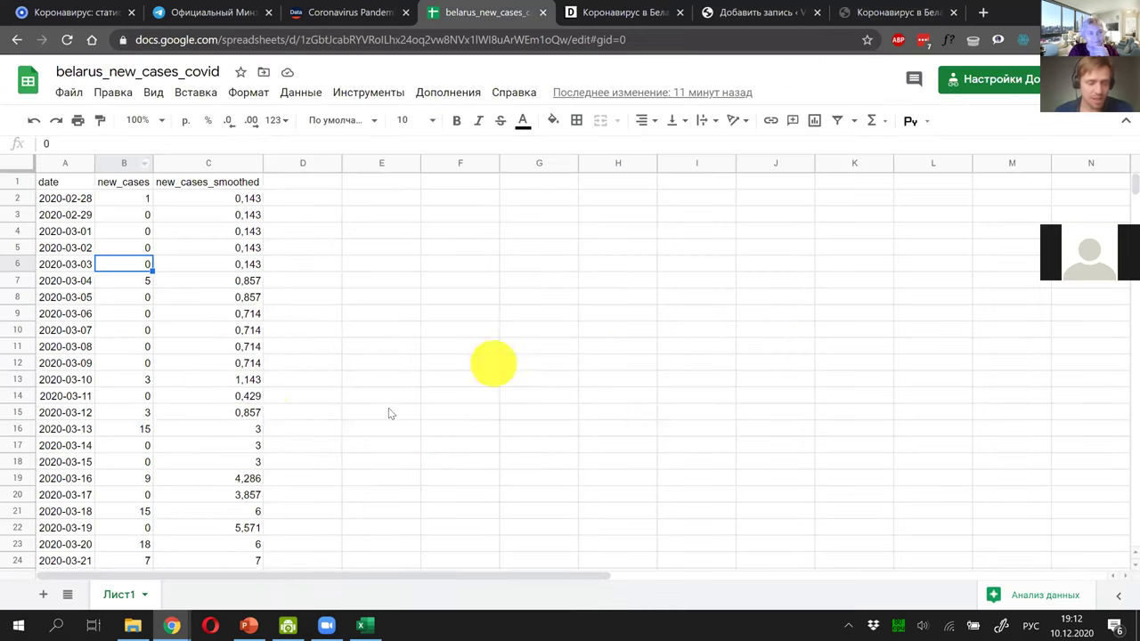
pyautogui.scroll(-3, 169, 385)
pyautogui.click(69, 381)
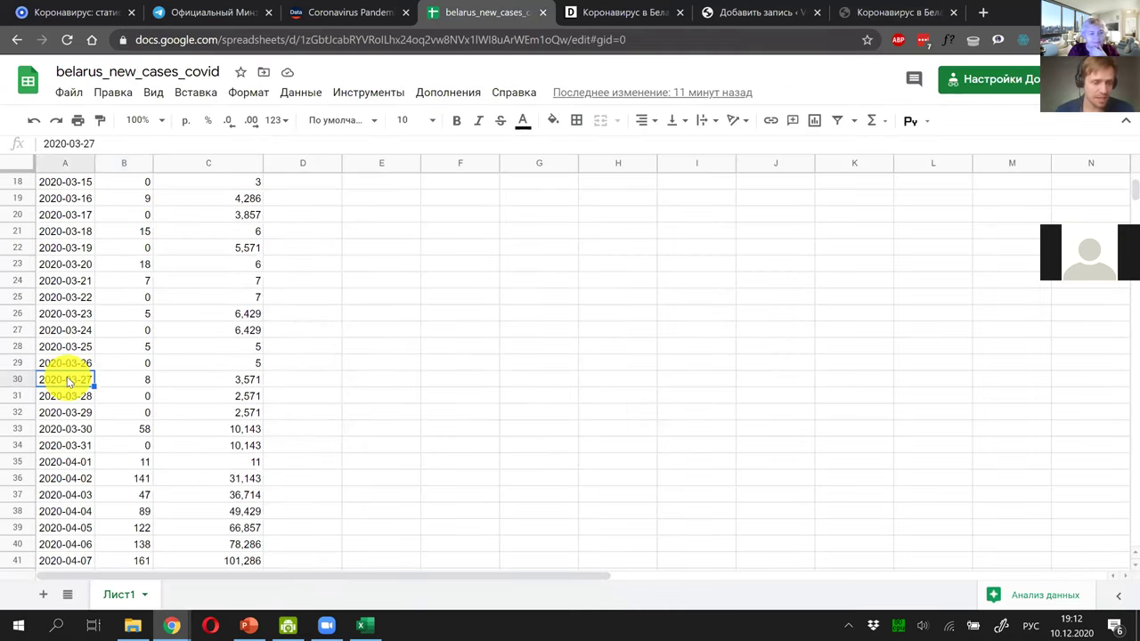
pyautogui.hotkey('ctrl', 'Down')
pyautogui.scroll(-3, 95, 374)
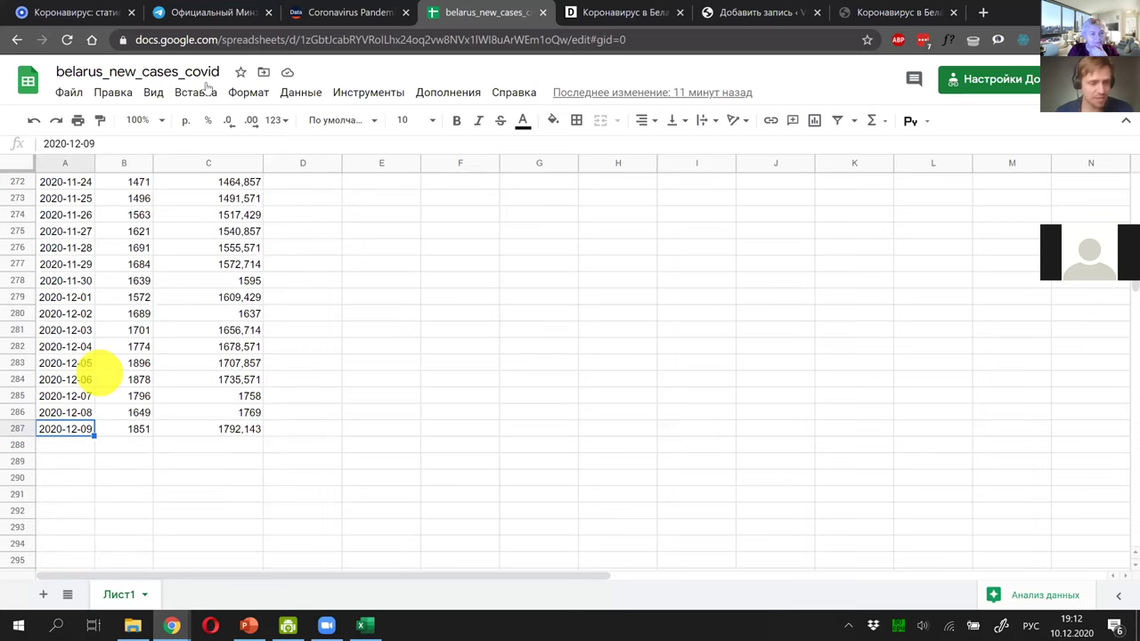
# Step: Scroll the Health Ministry Telegram feed to the latest daily statistics post
pyautogui.click(216, 15)
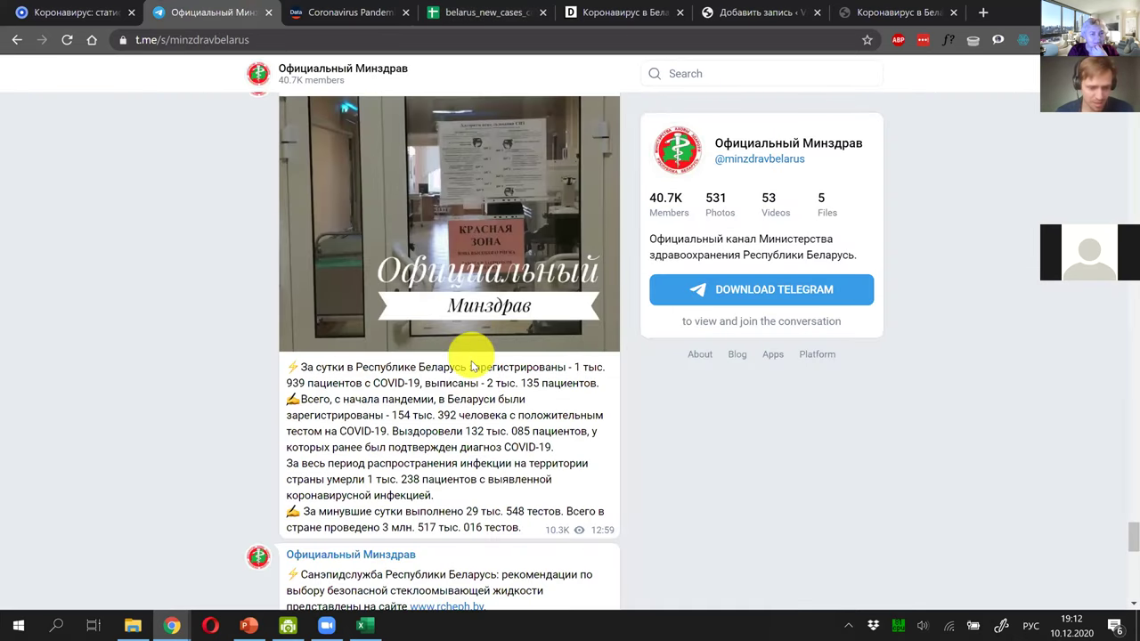
pyautogui.scroll(1, 472, 367)
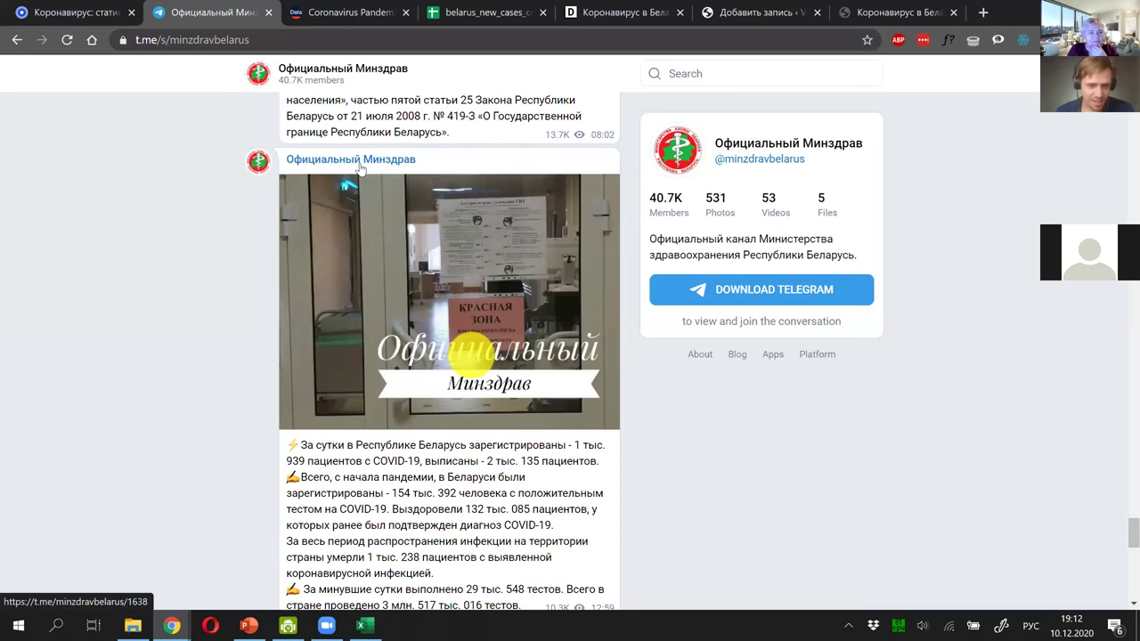
pyautogui.scroll(-2, 265, 224)
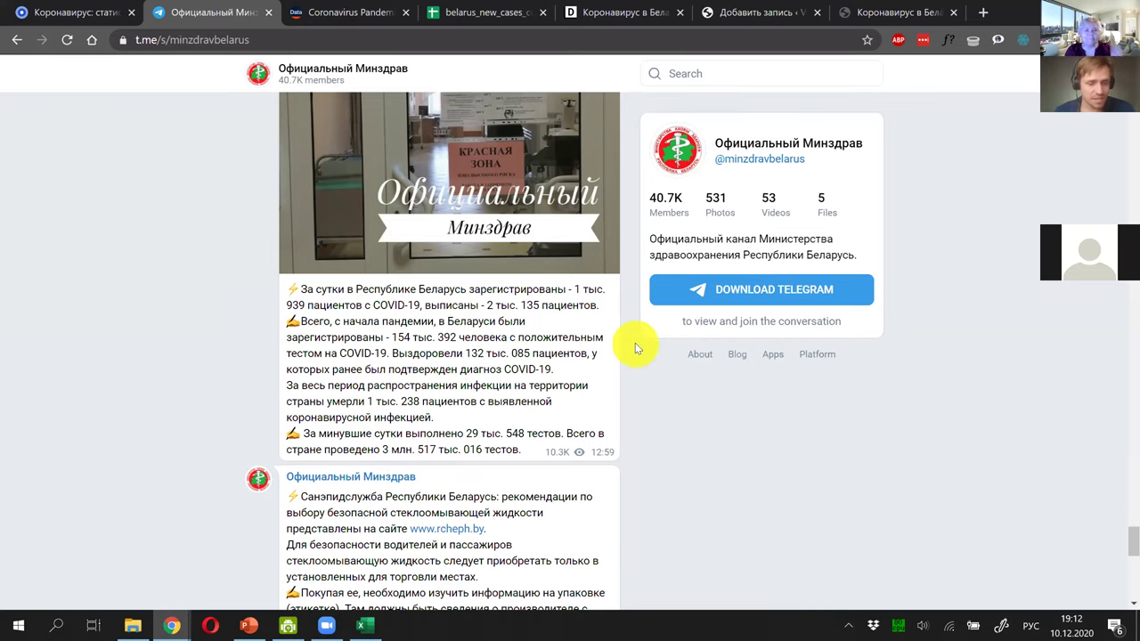
pyautogui.scroll(-10, 620, 348)
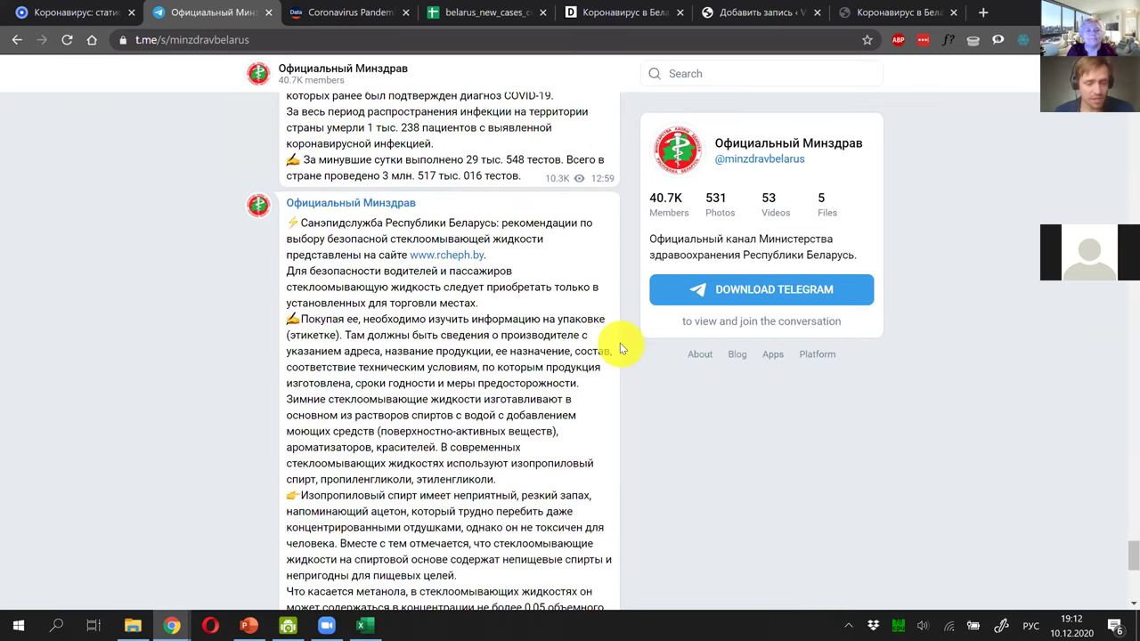
pyautogui.scroll(8, 620, 347)
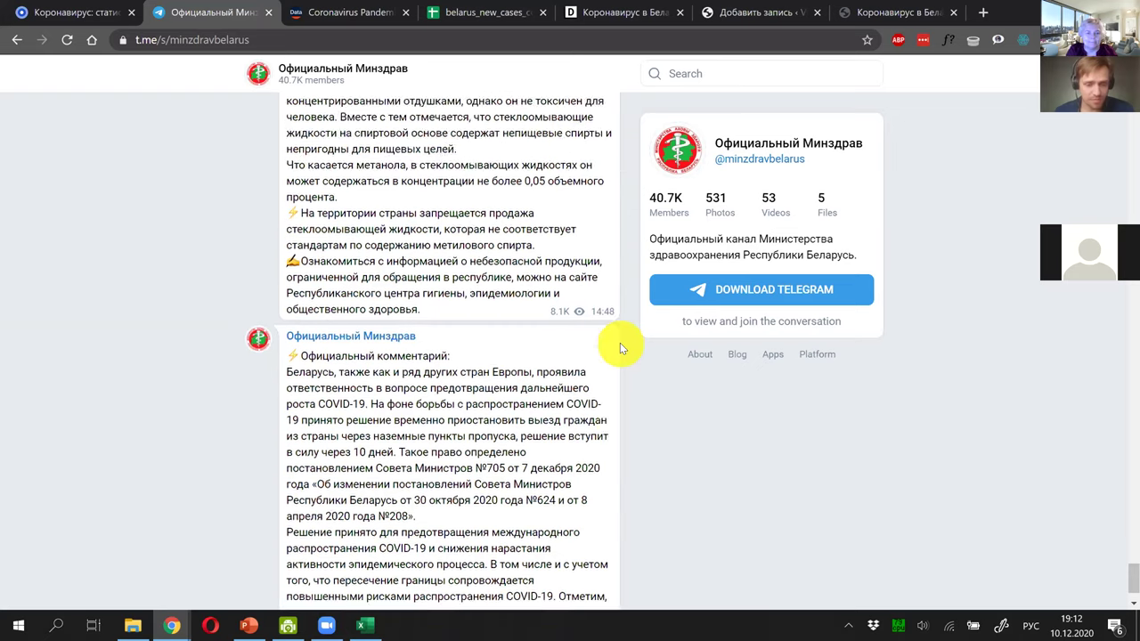
pyautogui.scroll(1, 620, 343)
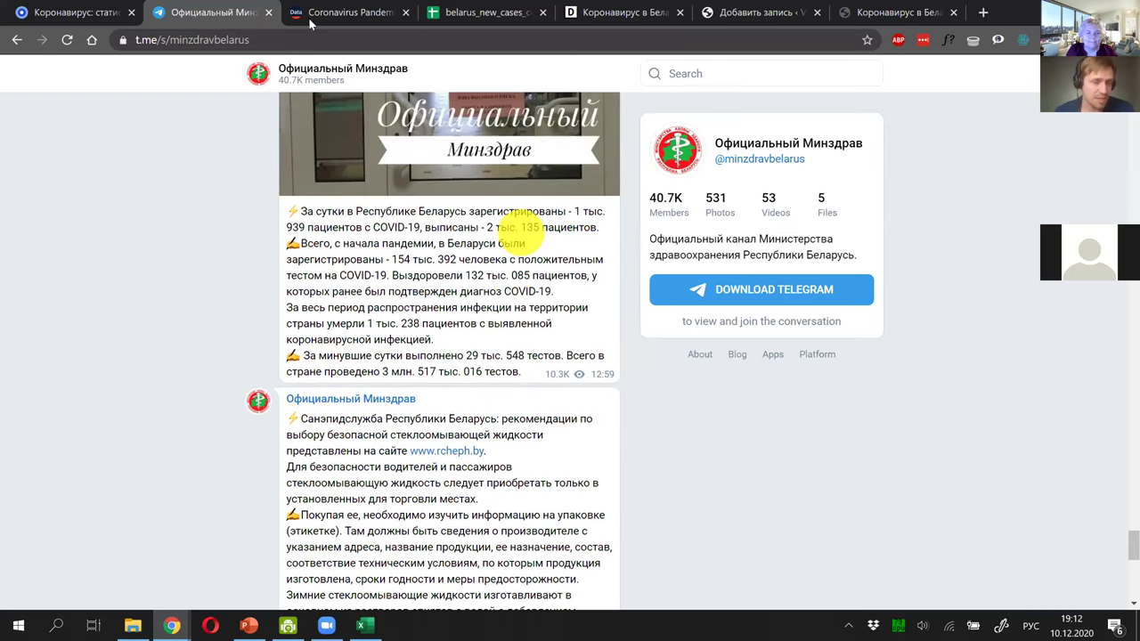
# Step: Compare the spreadsheet's last row with the Telegram daily report
pyautogui.click(470, 19)
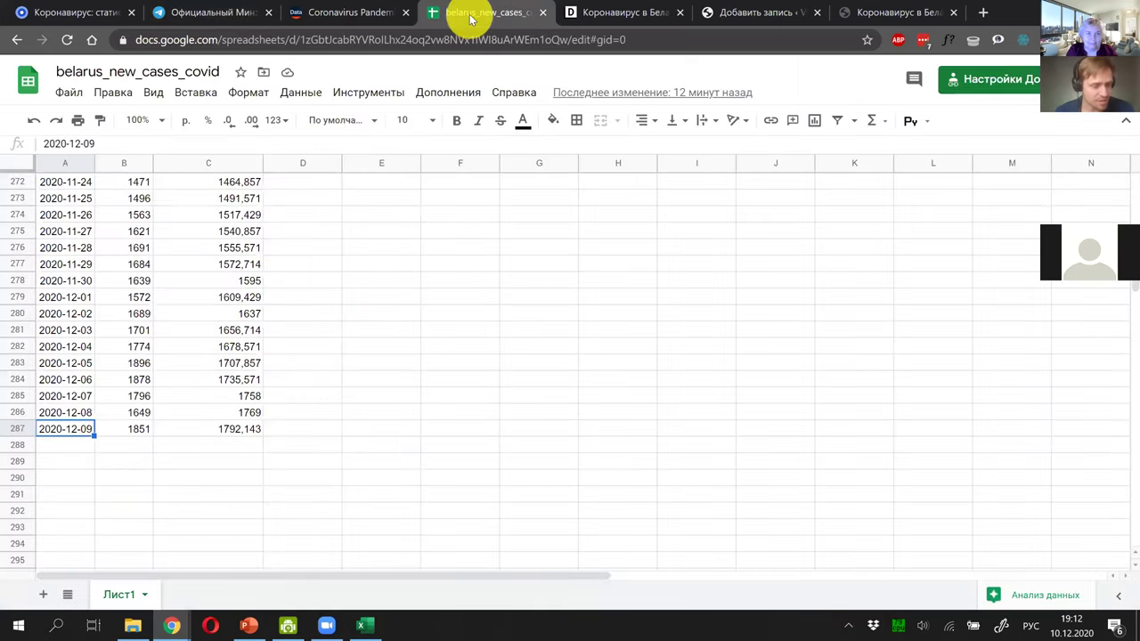
pyautogui.click(192, 21)
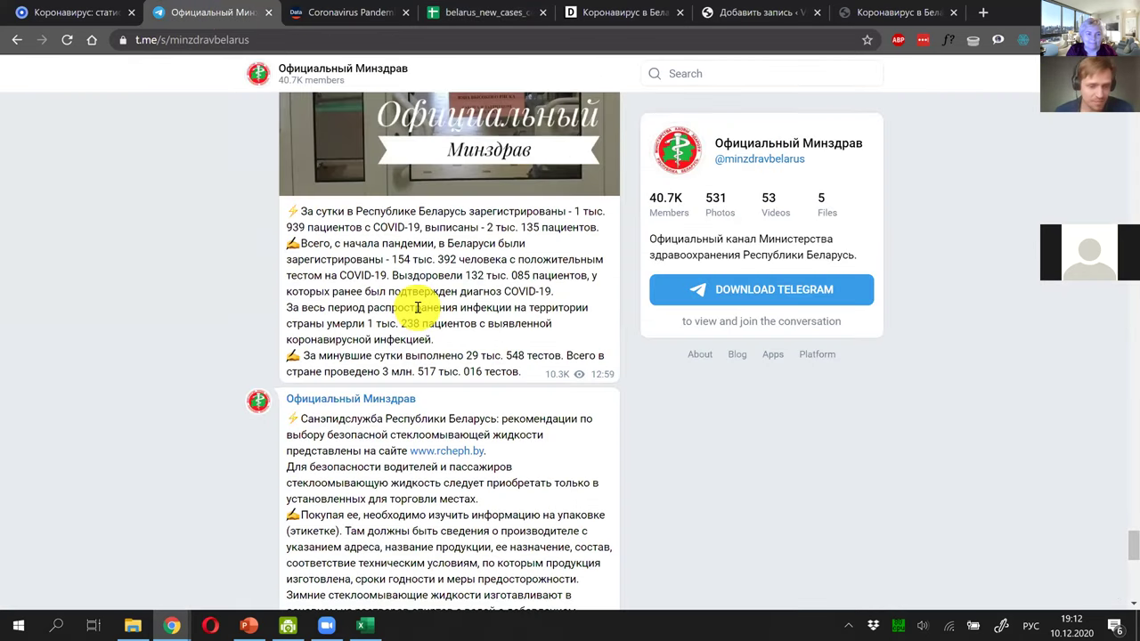
pyautogui.scroll(4, 417, 307)
pyautogui.scroll(-3, 417, 311)
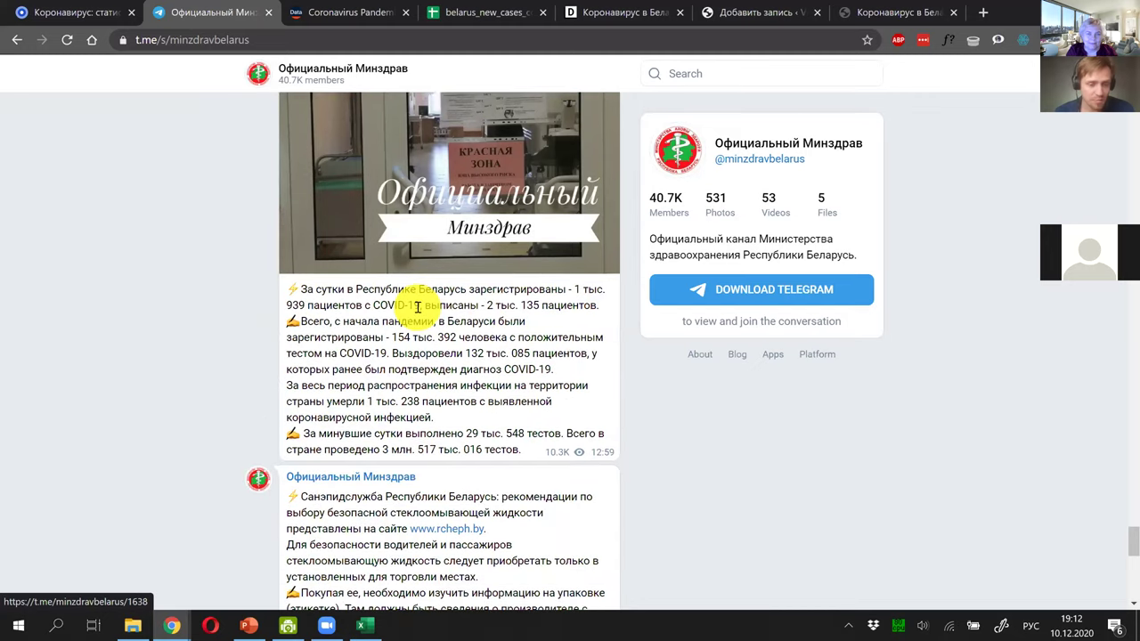
pyautogui.scroll(10, 416, 307)
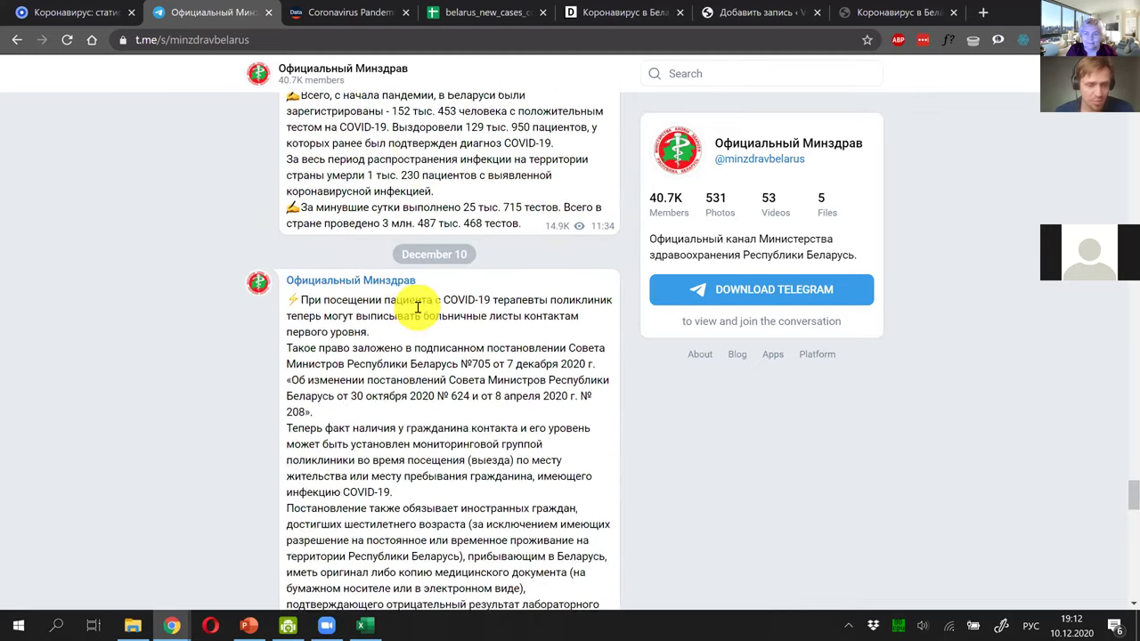
pyautogui.click(475, 16)
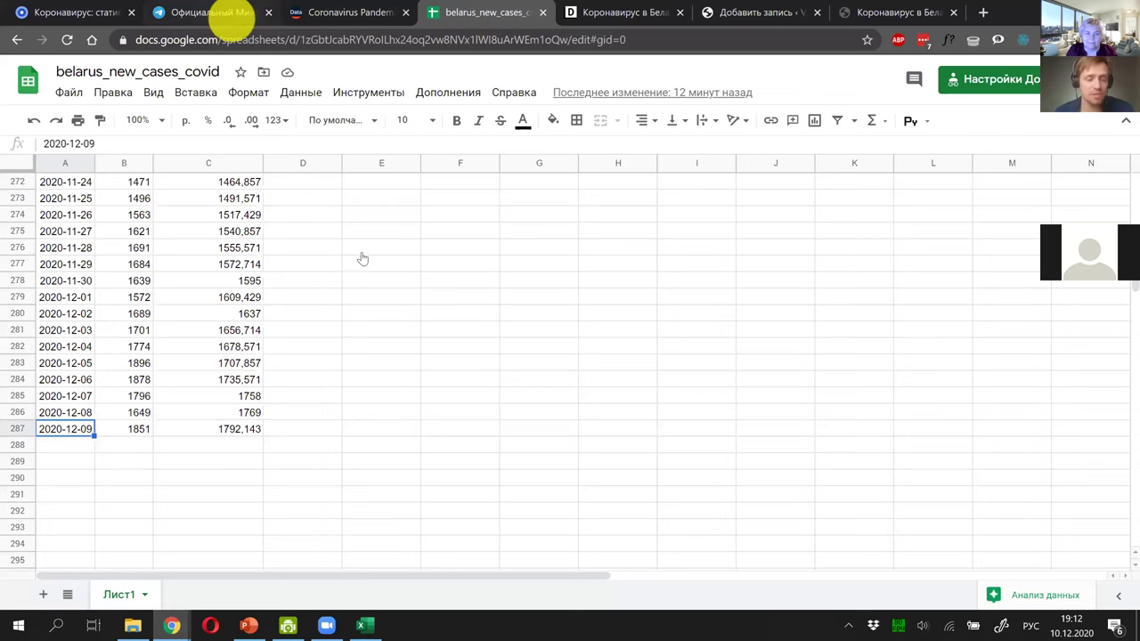
pyautogui.click(227, 17)
pyautogui.scroll(-5, 356, 267)
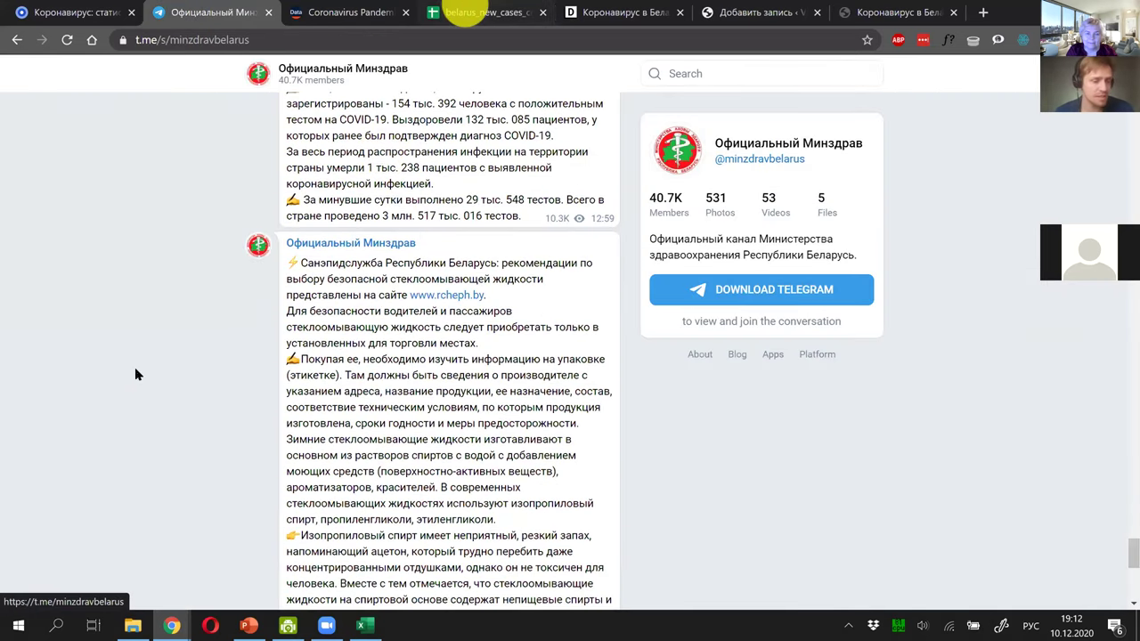
# Step: Add a row dated 2020-12-10 with 1931 new cases below 2020-12-09
pyautogui.hotkey('ctrl', '4')
pyautogui.press('Down')
pyautogui.write('2020-12-10')
pyautogui.press('Tab')
pyautogui.write('1931')
pyautogui.press('Return')
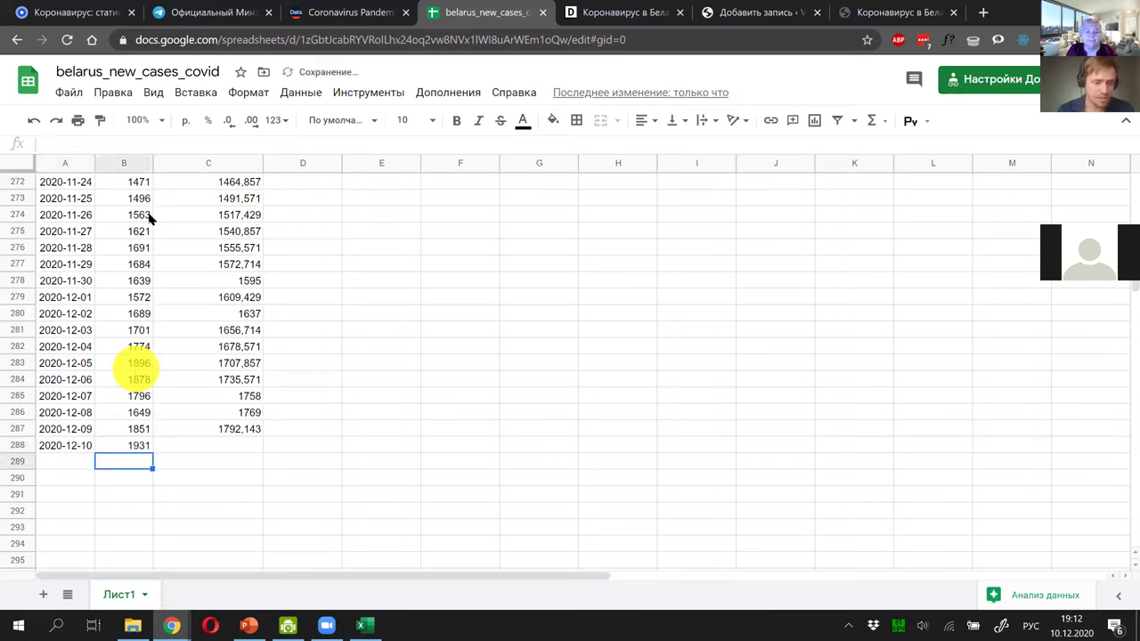
# Step: Recheck the Telegram report and correct B288 to 1939 new cases
pyautogui.click(221, 13)
pyautogui.scroll(-7, 392, 420)
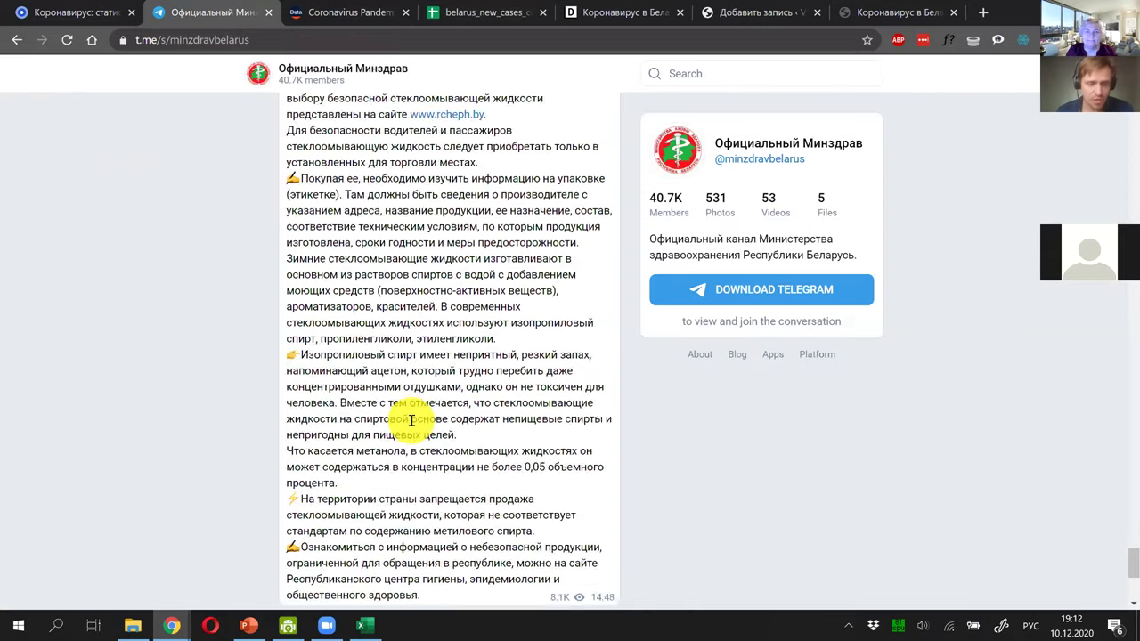
pyautogui.scroll(5, 411, 421)
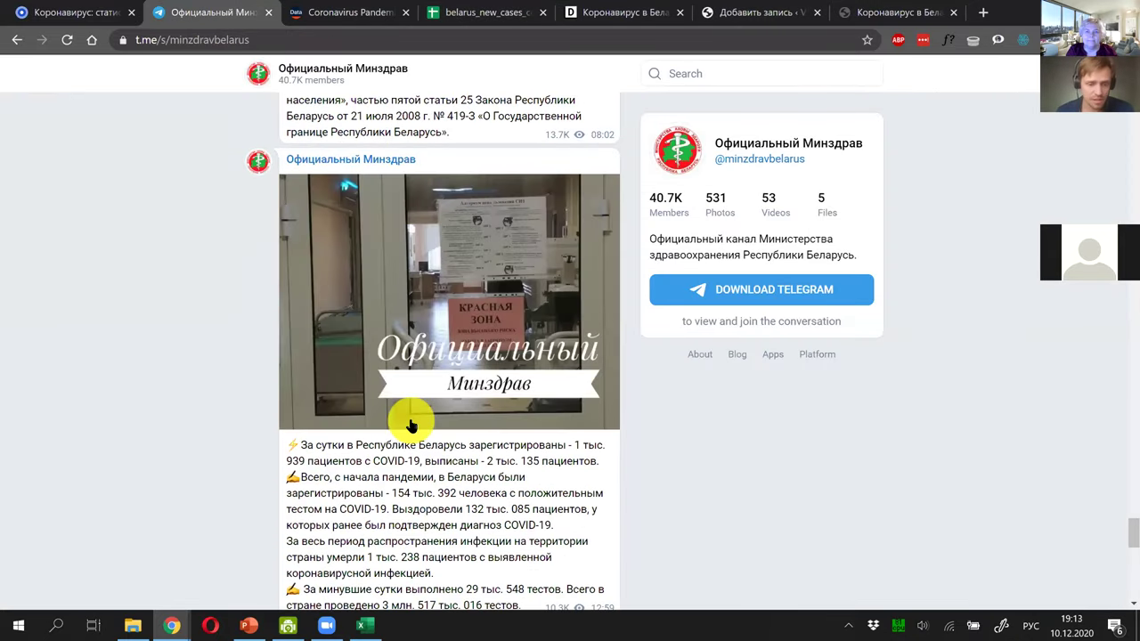
pyautogui.click(481, 18)
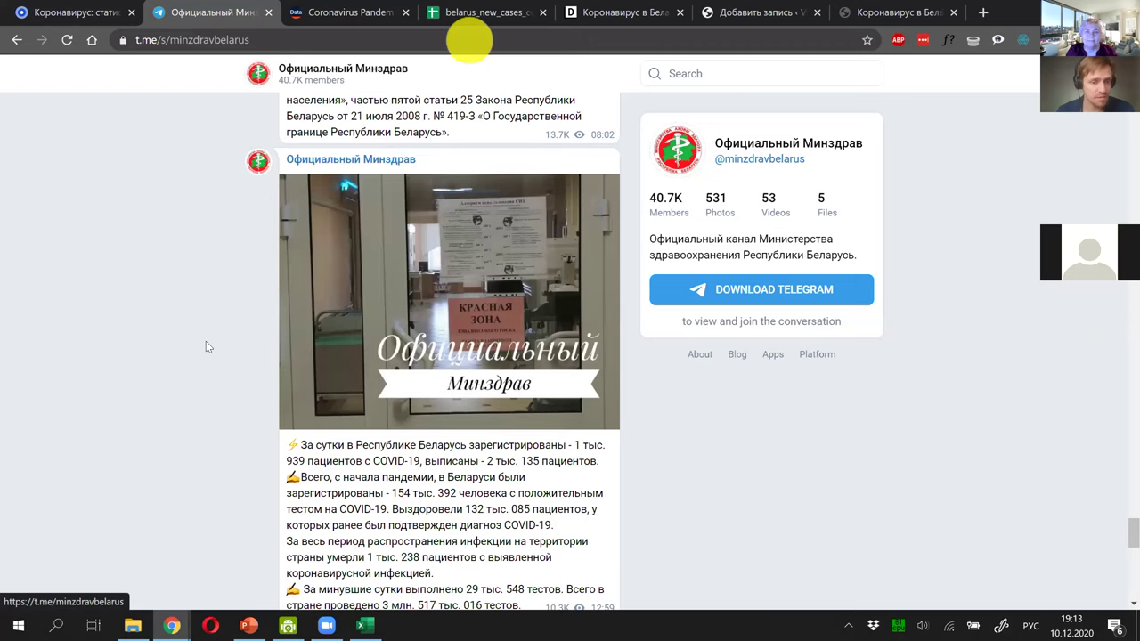
pyautogui.press('Up')
pyautogui.write('1939')
pyautogui.press('Return')
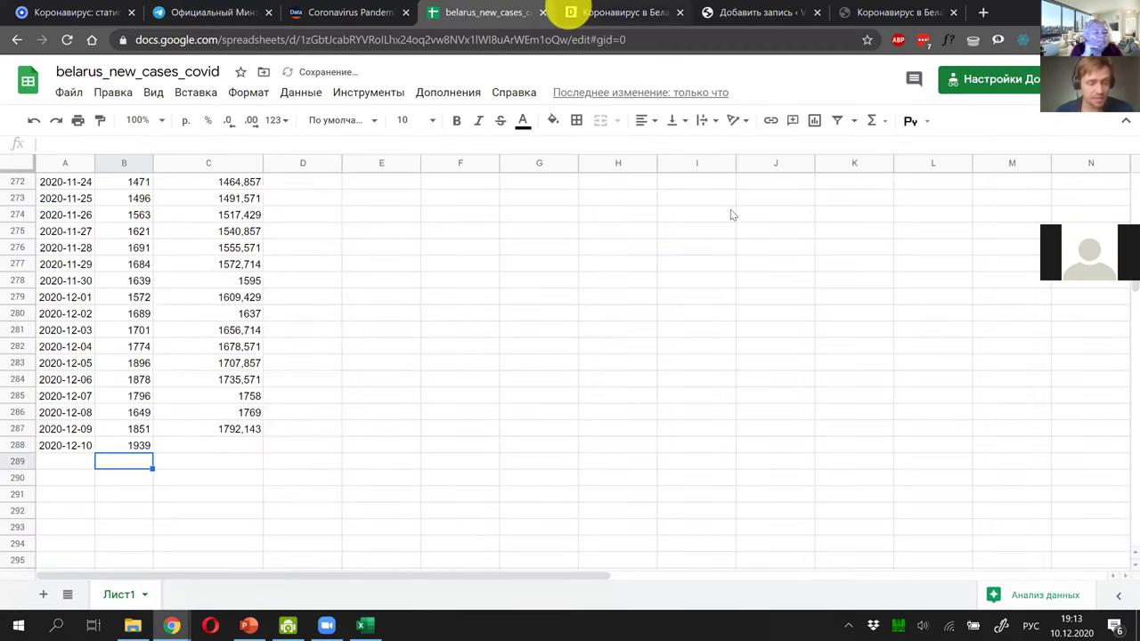
pyautogui.click(449, 284)
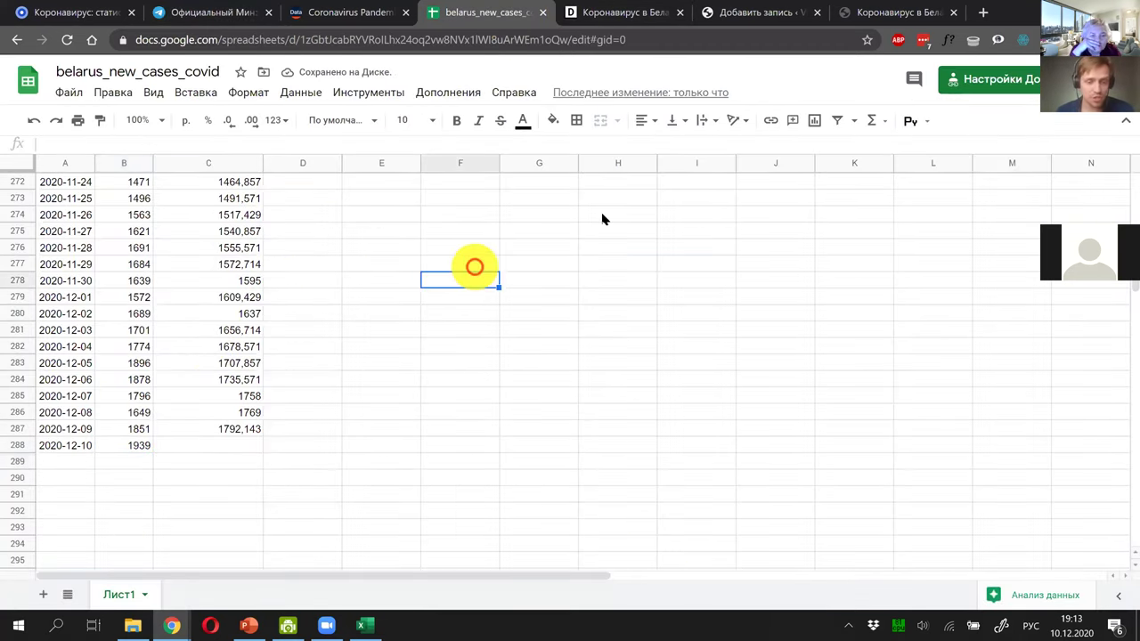
# Step: Reload the WordPress post preview so the chart shows 1 939, then return to Sheets
pyautogui.click(886, 11)
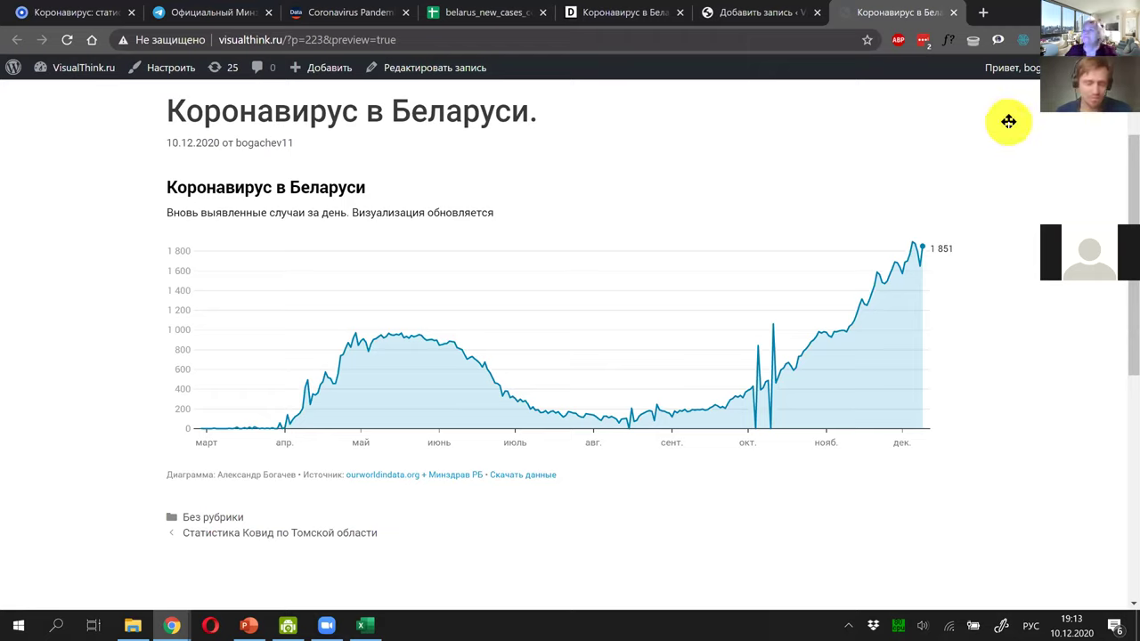
pyautogui.click(66, 40)
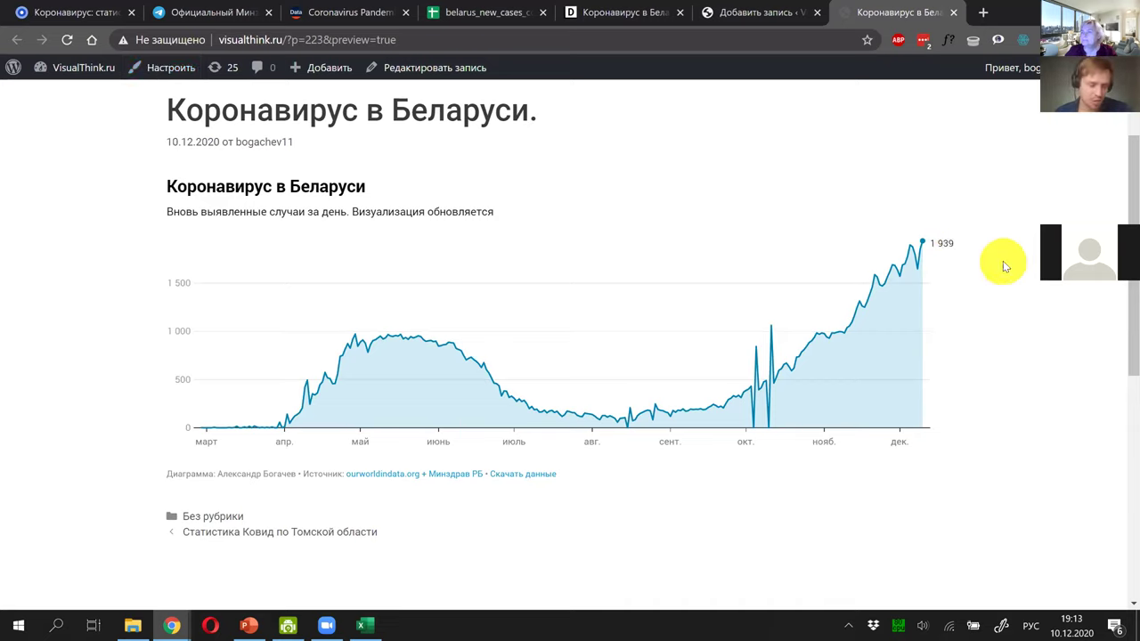
pyautogui.click(488, 14)
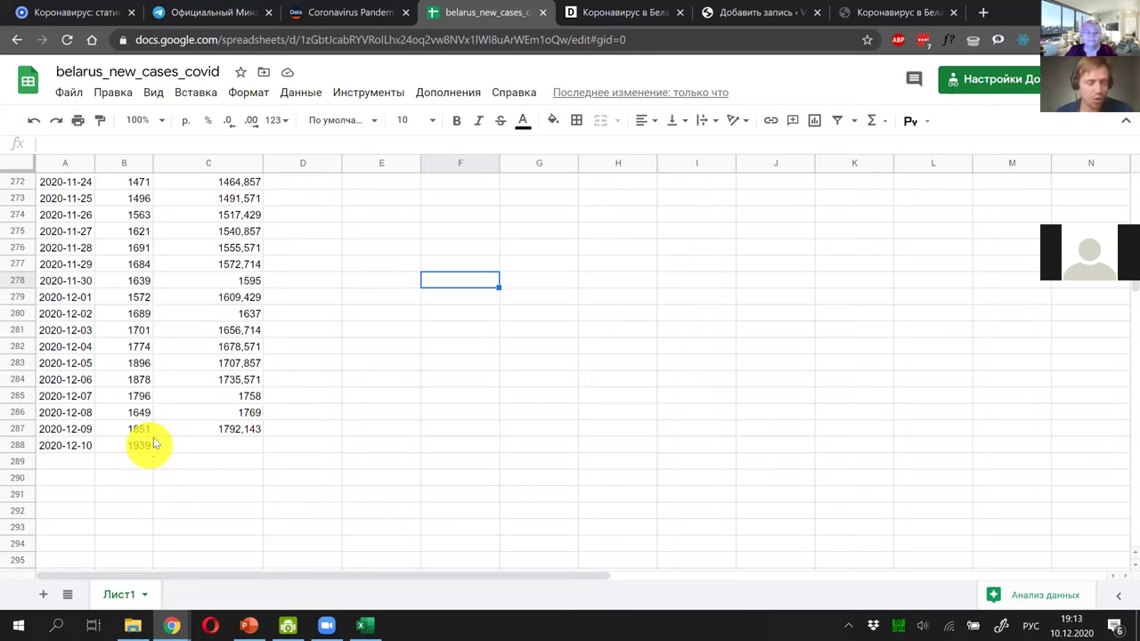
# Step: Cross-check the Telegram report against the post preview's updated chart
pyautogui.click(197, 15)
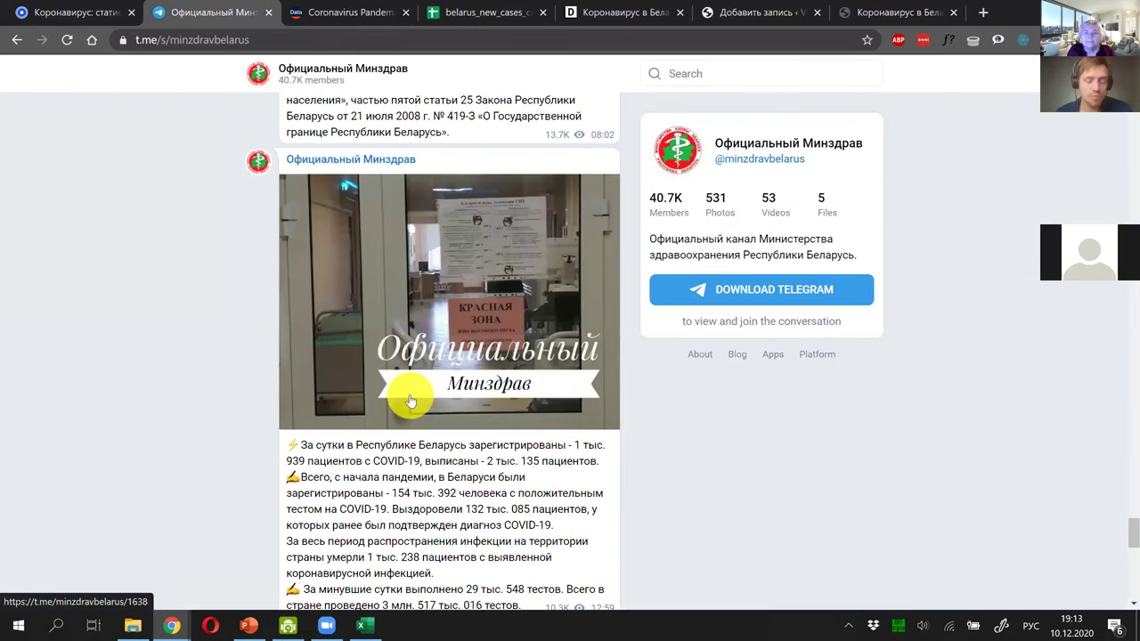
pyautogui.scroll(-3, 410, 401)
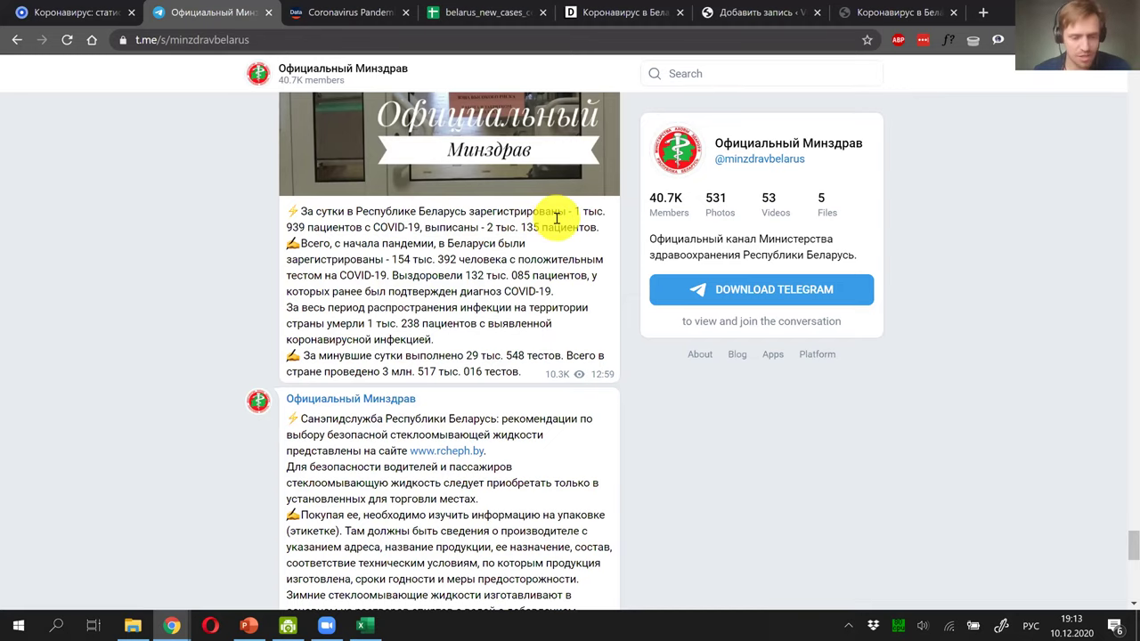
pyautogui.click(884, 15)
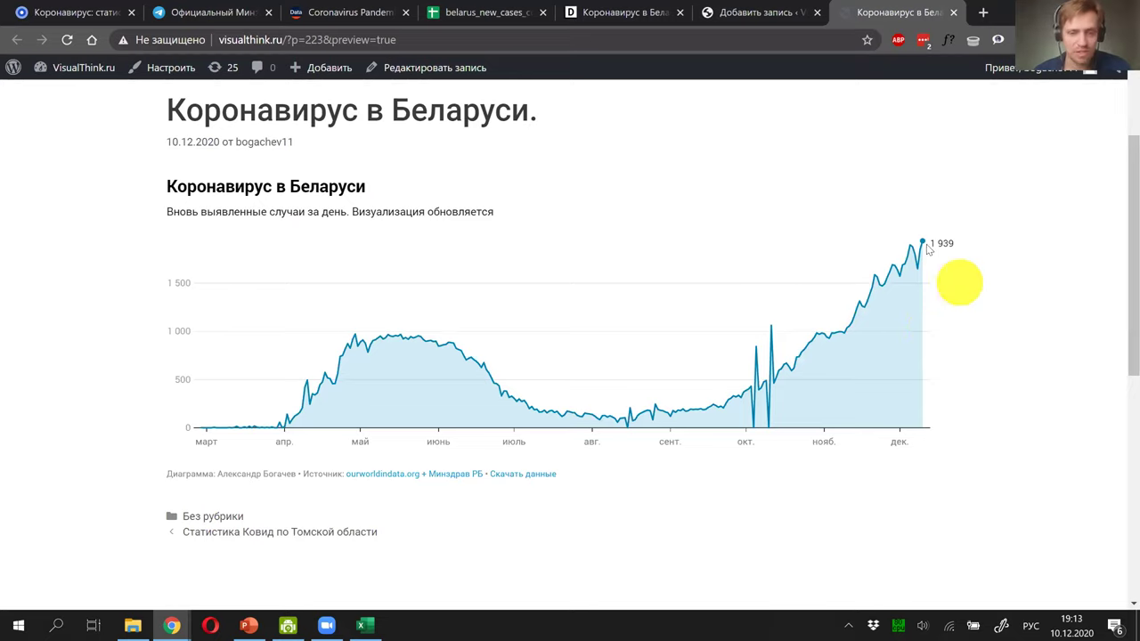
# Step: Confirm the chart's final point reads 1 939 on 10 December, then run the Источники данных slideshow
pyautogui.moveTo(926, 242)
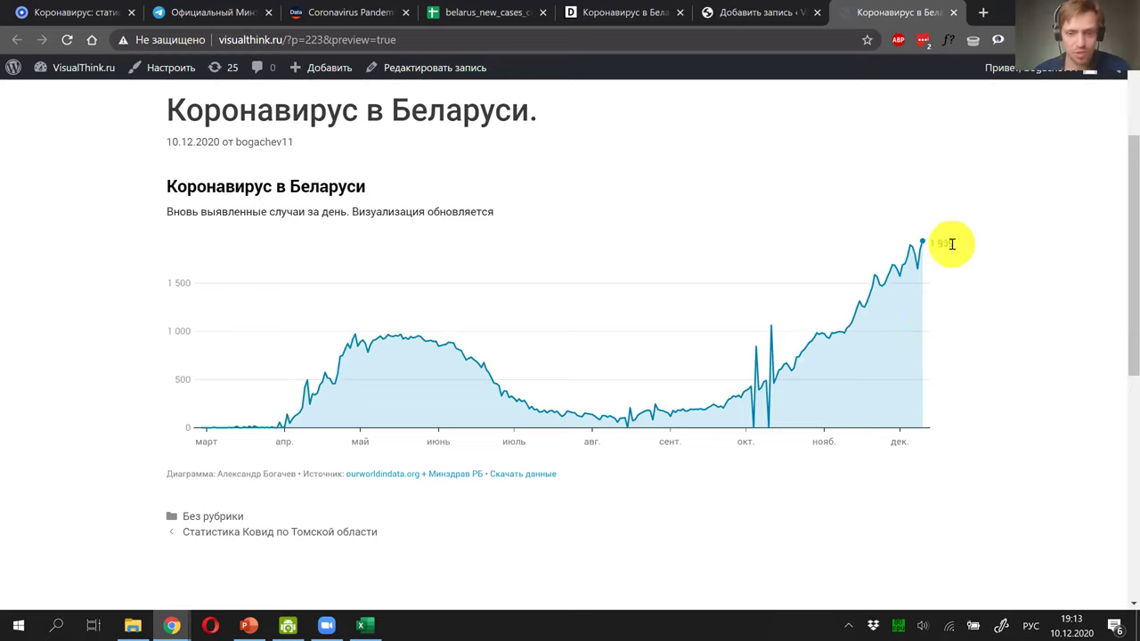
pyautogui.click(1021, 78)
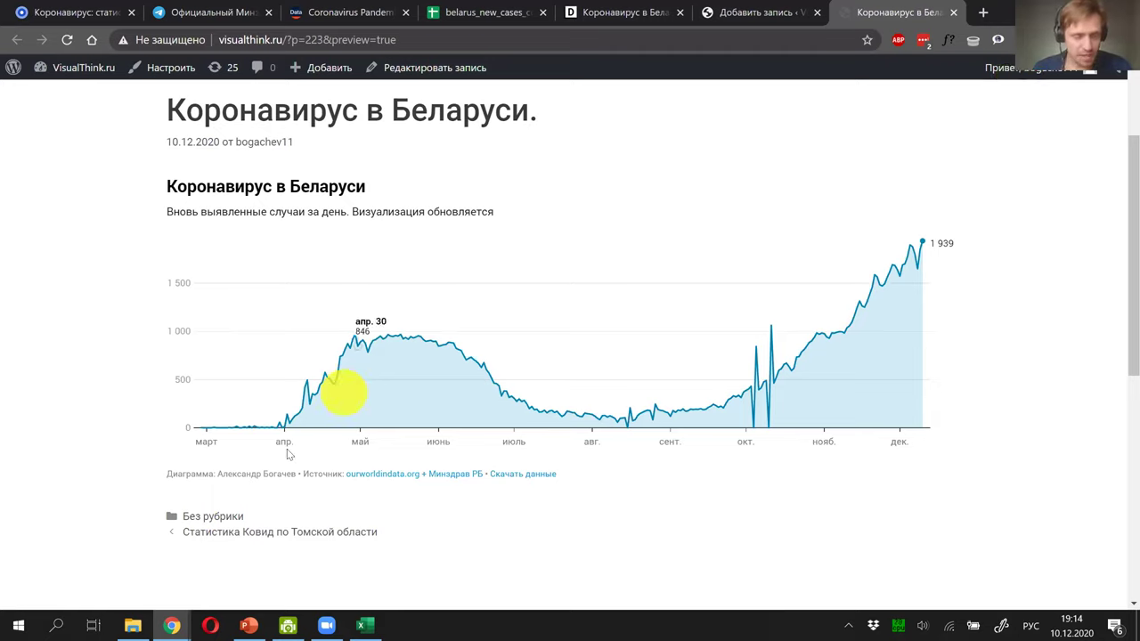
pyautogui.click(250, 626)
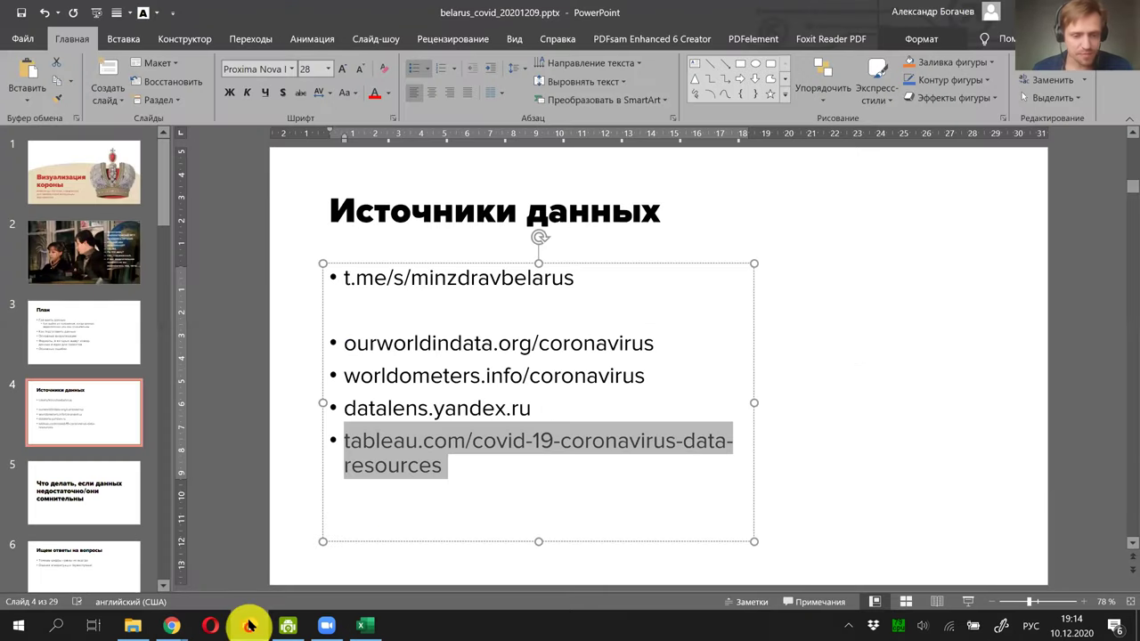
pyautogui.click(969, 601)
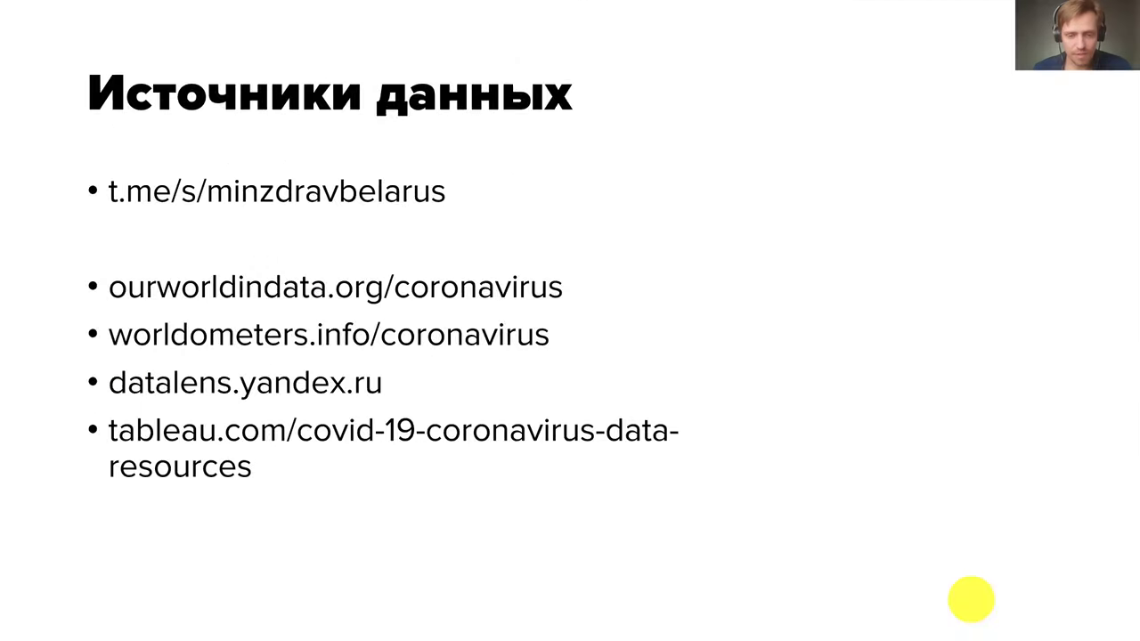
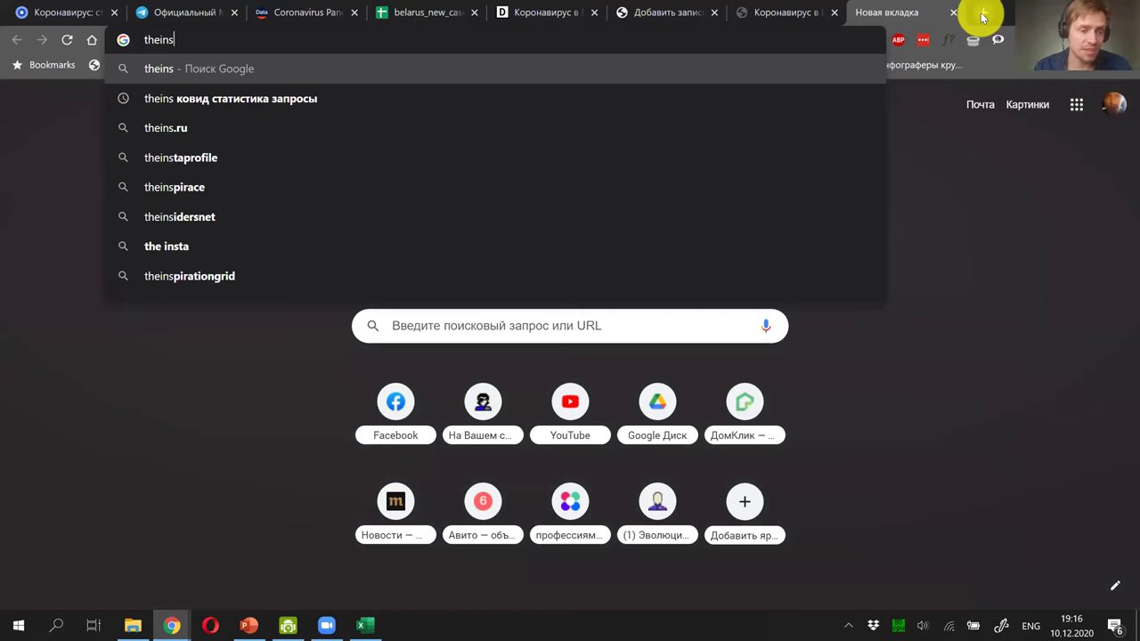
# Step: Search 'theins ковид статистика запросы', open The Insider's open-data epidemic article and scroll into it
pyautogui.press('Return')
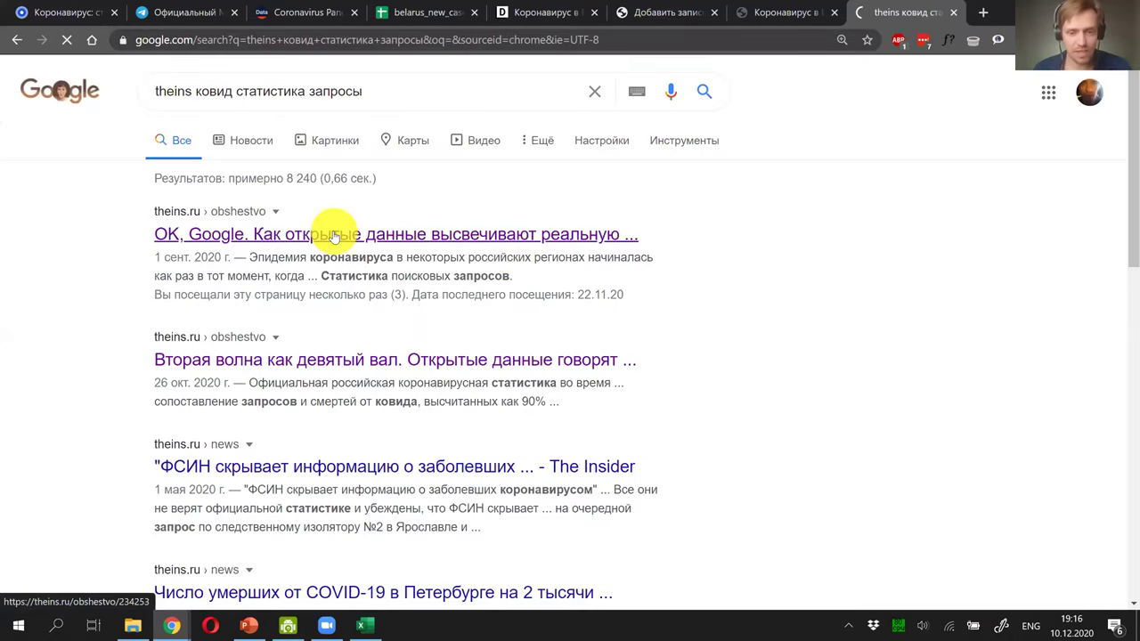
pyautogui.click(335, 234)
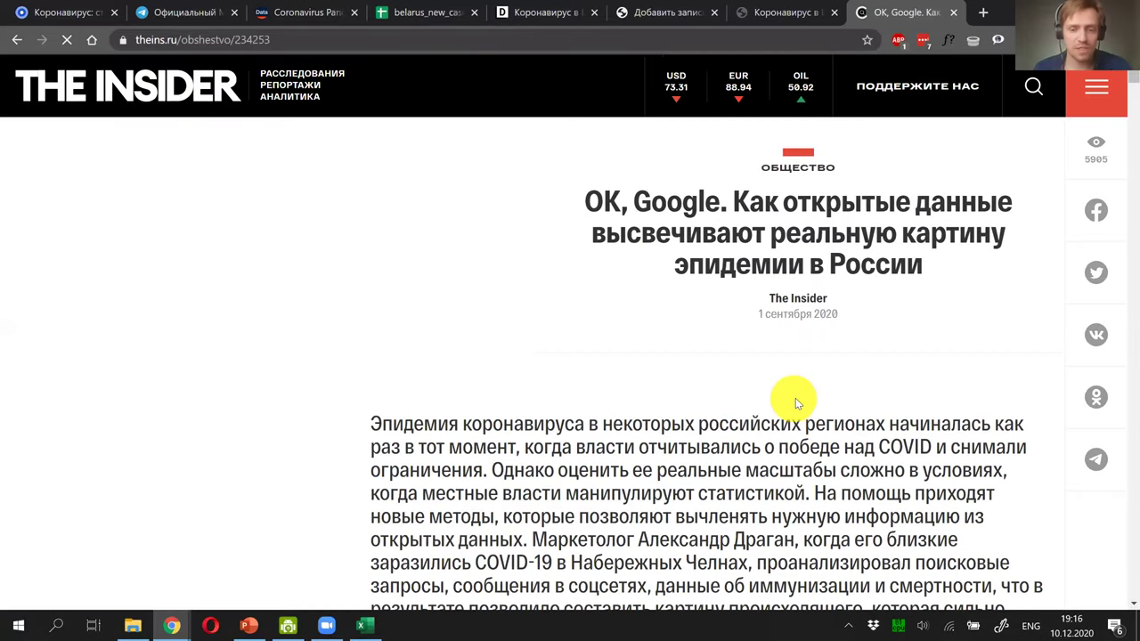
pyautogui.scroll(-10, 795, 398)
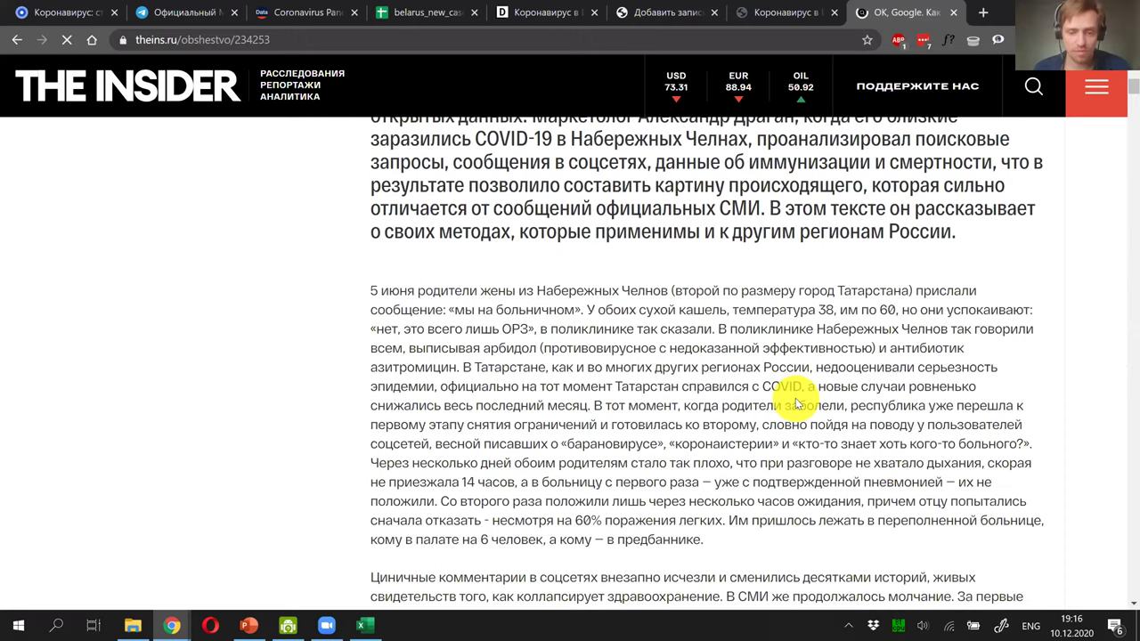
pyautogui.scroll(-10, 796, 398)
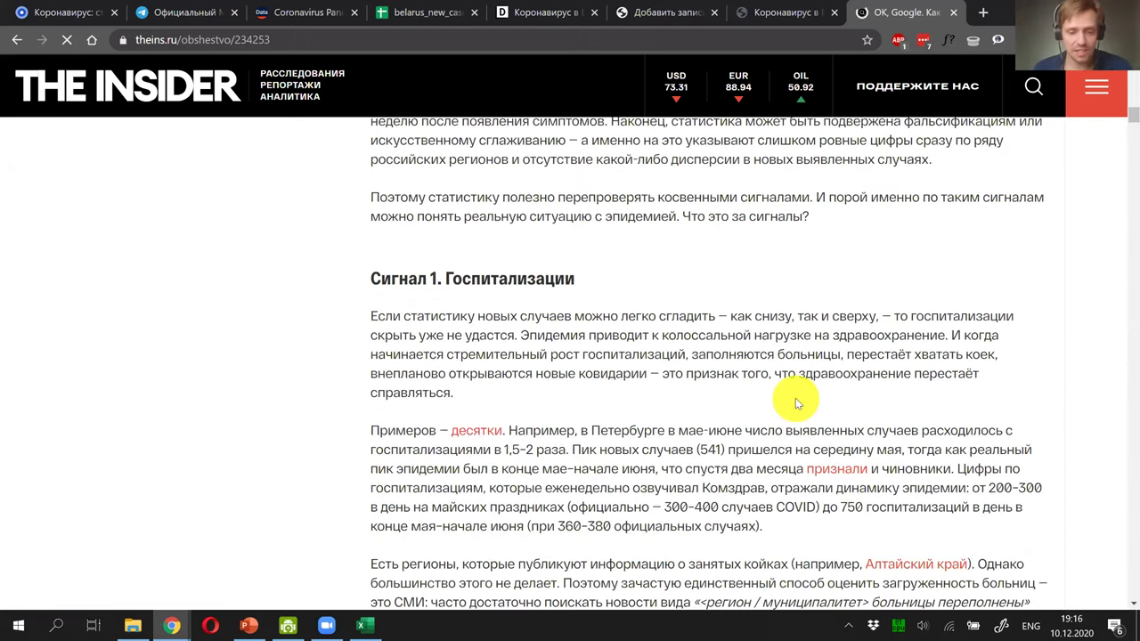
pyautogui.scroll(-4, 795, 398)
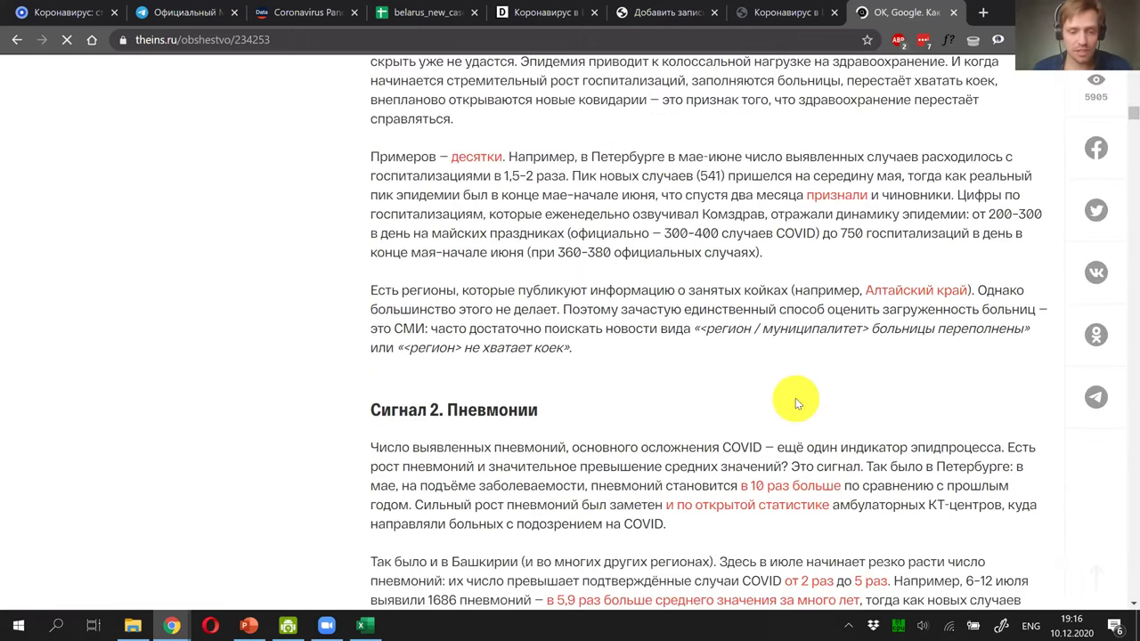
pyautogui.scroll(-5, 795, 398)
pyautogui.scroll(-6, 795, 398)
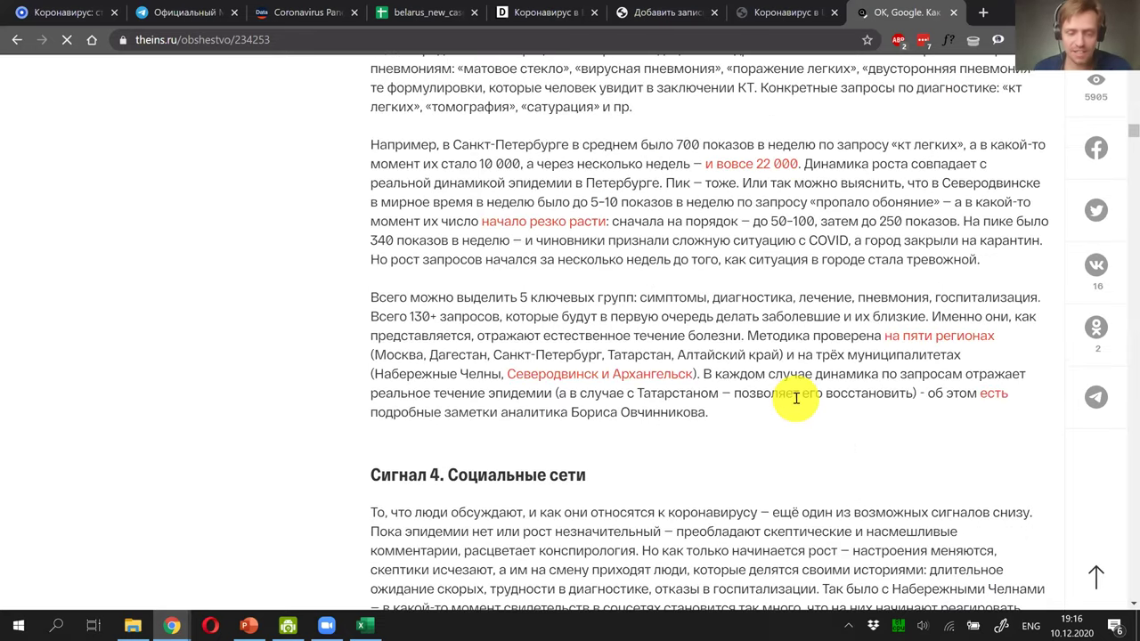
pyautogui.scroll(-8, 795, 398)
pyautogui.scroll(-8, 795, 404)
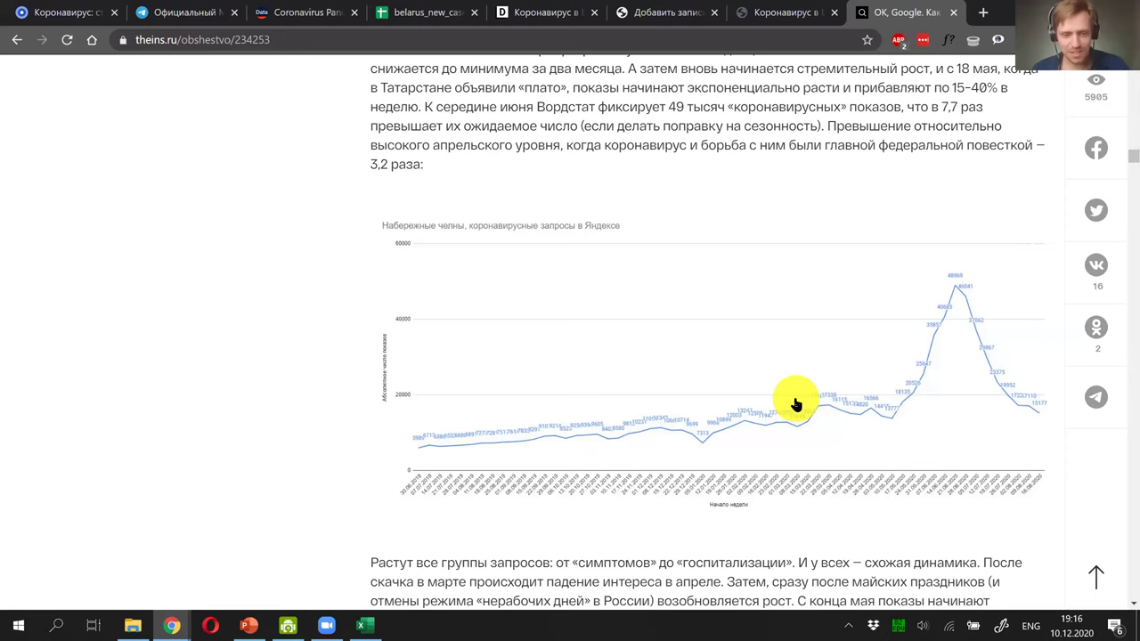
# Step: Review the article's search-query charts down to Naberezhnye Chelny, then return to the Yandex statistics tab
pyautogui.scroll(-5, 796, 401)
pyautogui.scroll(7, 796, 401)
pyautogui.scroll(-2, 796, 400)
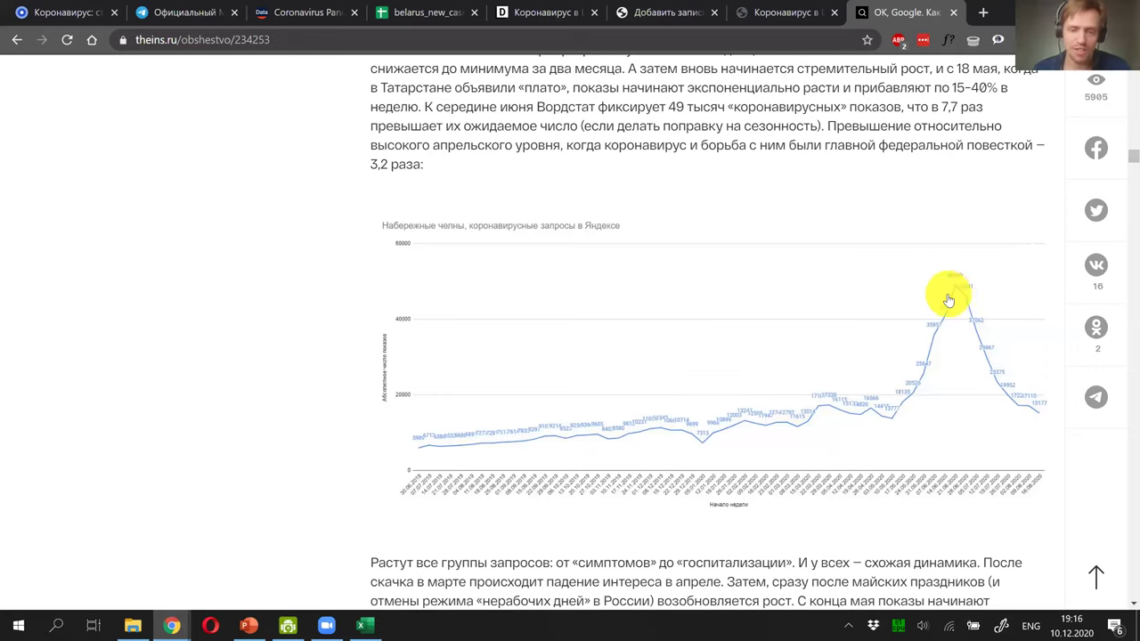
pyautogui.scroll(-3, 948, 299)
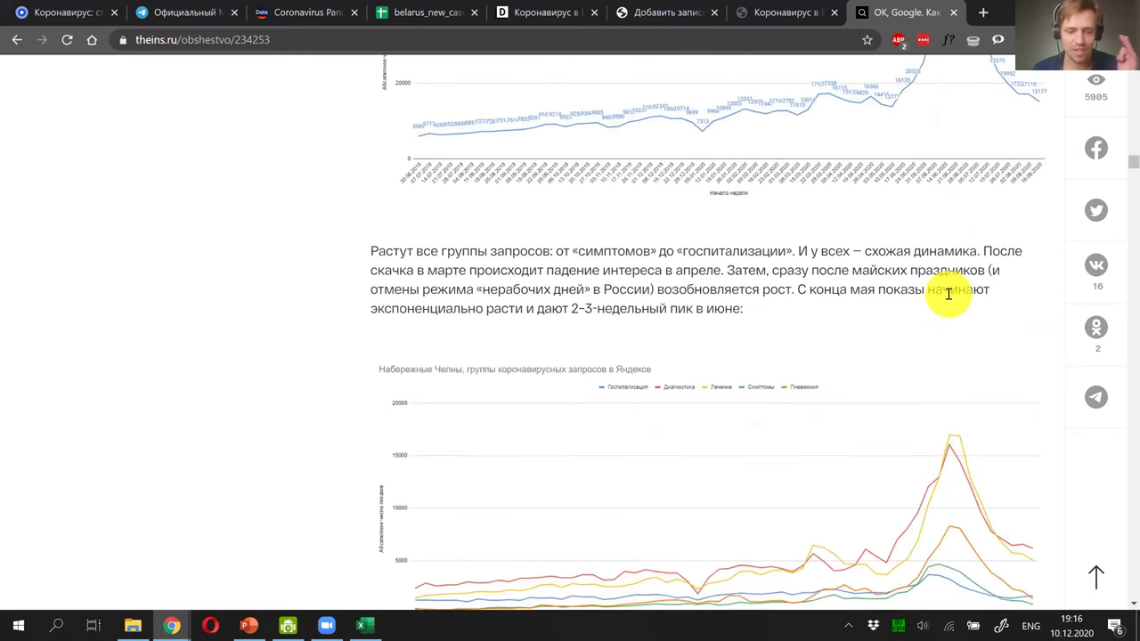
pyautogui.scroll(-1, 948, 297)
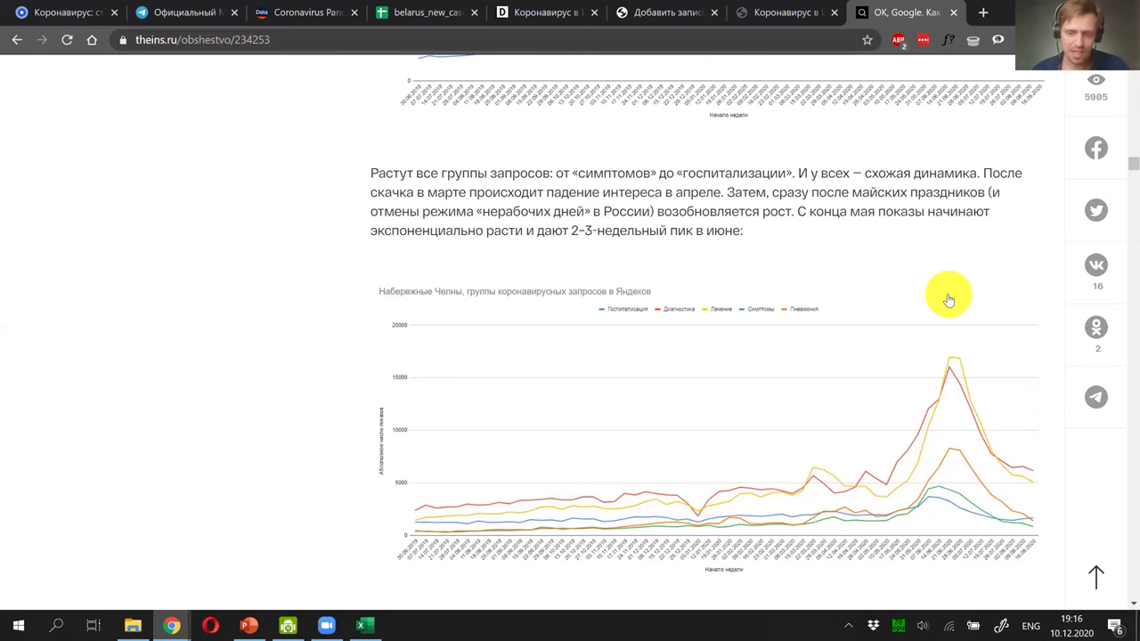
pyautogui.scroll(-2, 949, 300)
pyautogui.scroll(-5, 948, 300)
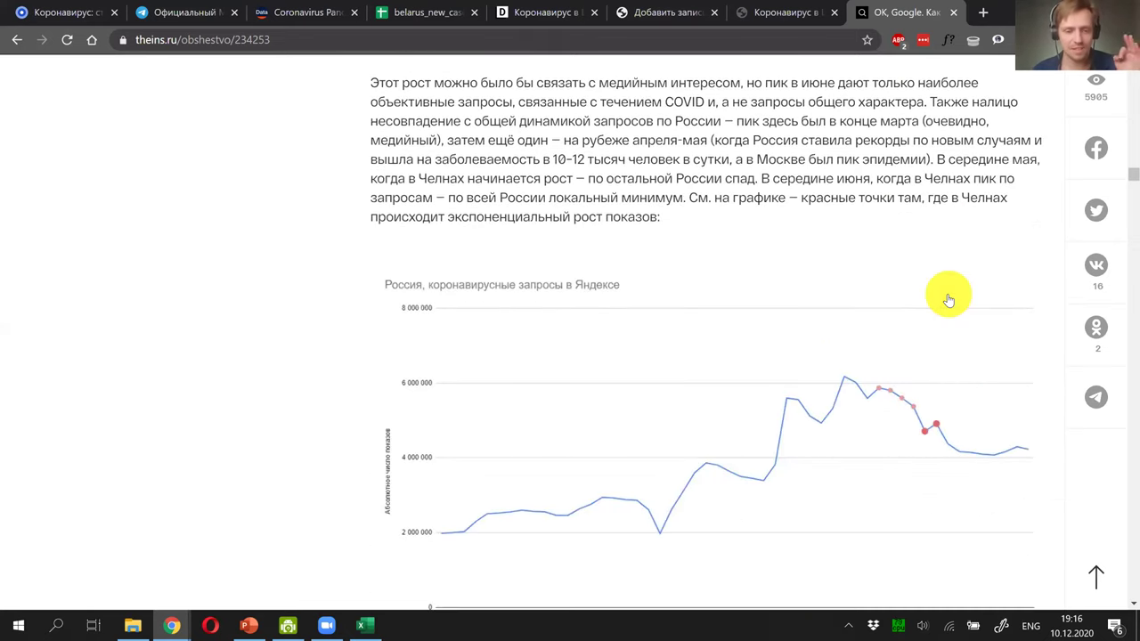
pyautogui.scroll(-8, 948, 300)
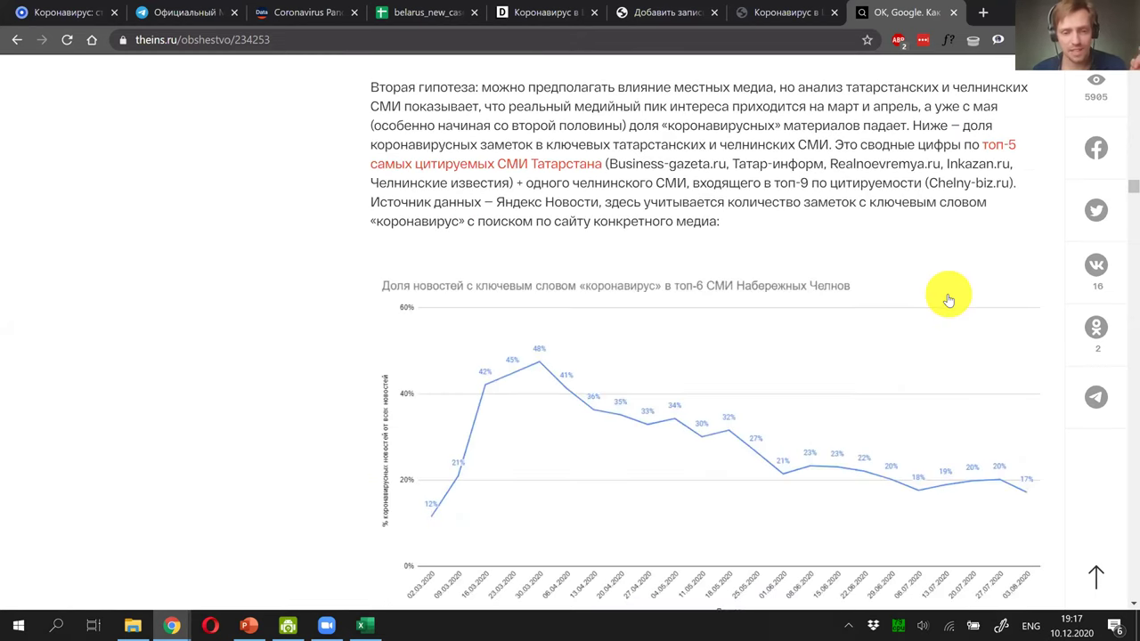
pyautogui.scroll(-1, 606, 320)
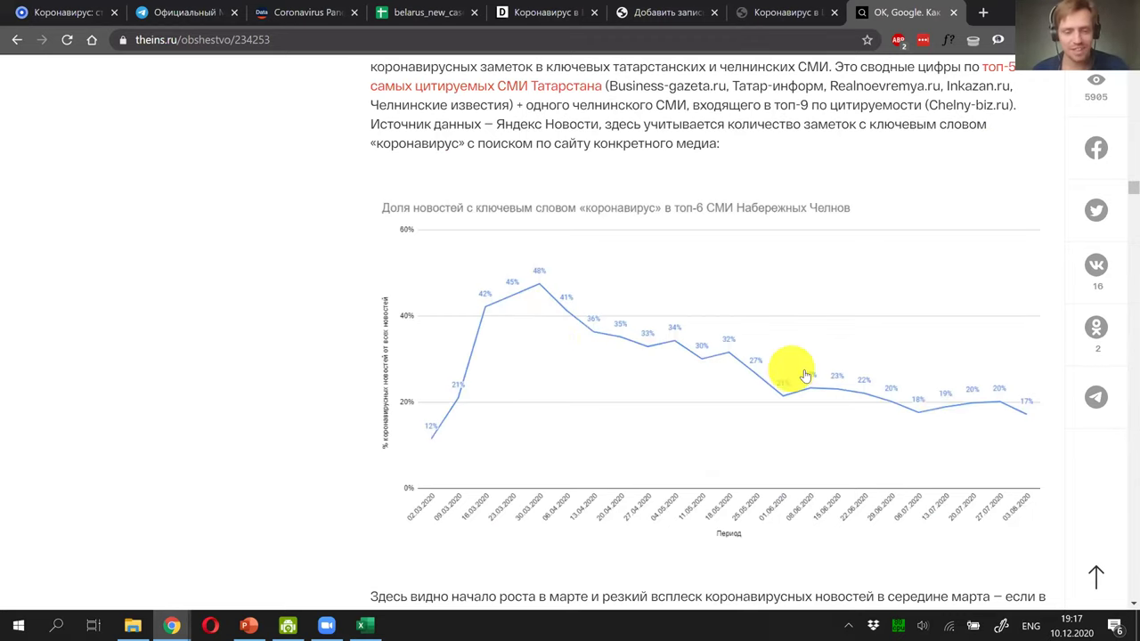
pyautogui.scroll(-1, 804, 375)
pyautogui.scroll(-5, 804, 375)
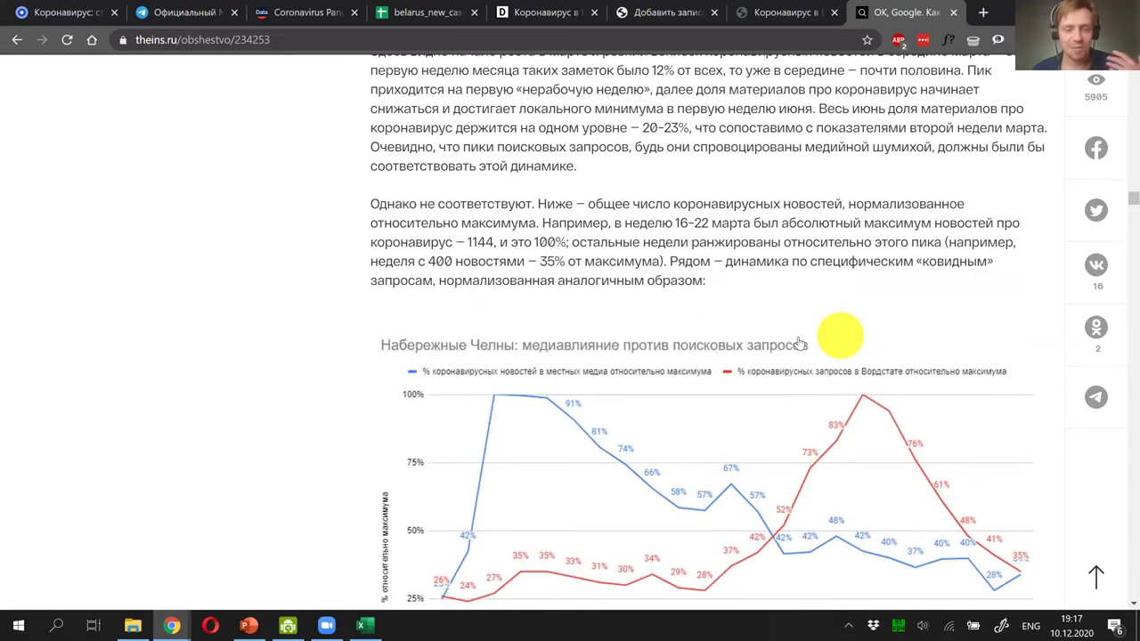
pyautogui.scroll(10, 804, 375)
pyautogui.scroll(10, 799, 343)
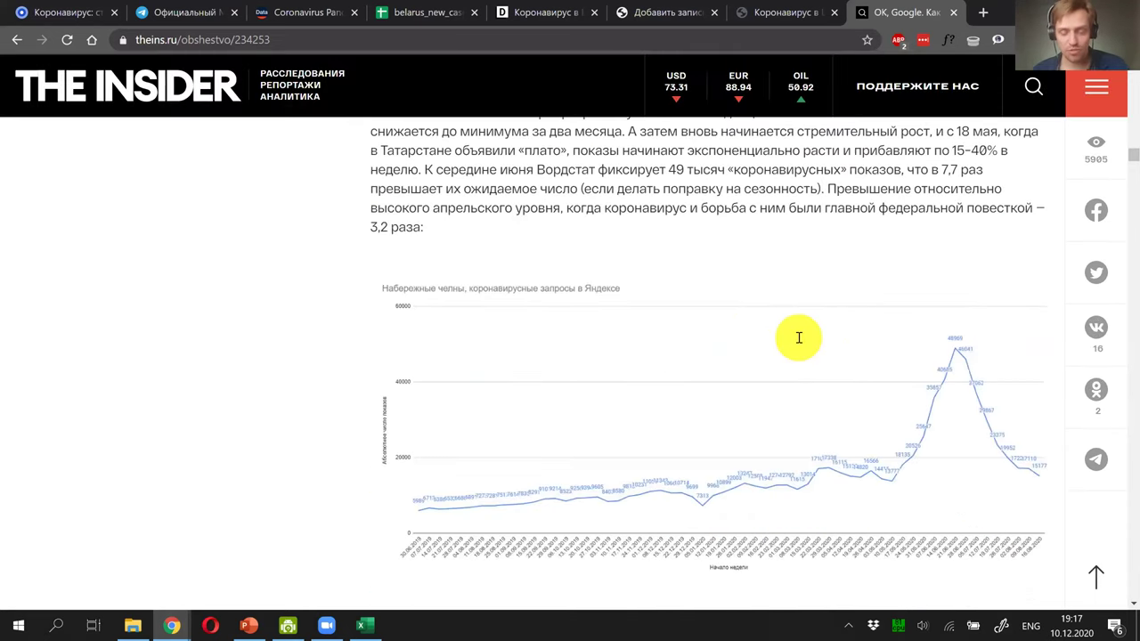
pyautogui.scroll(-9, 799, 343)
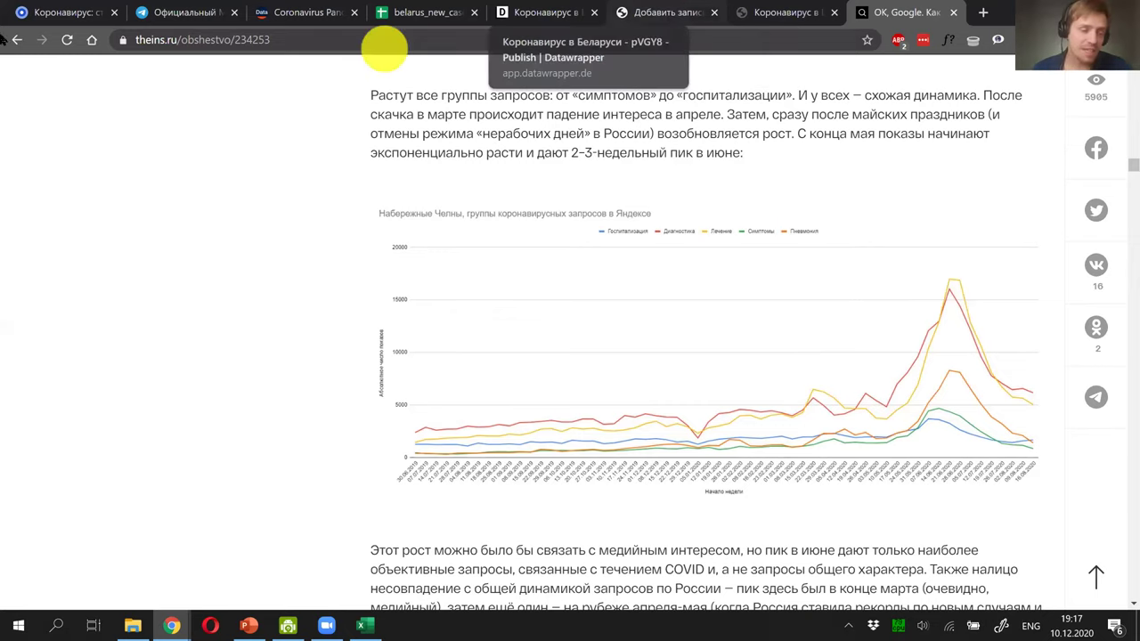
pyautogui.click(64, 13)
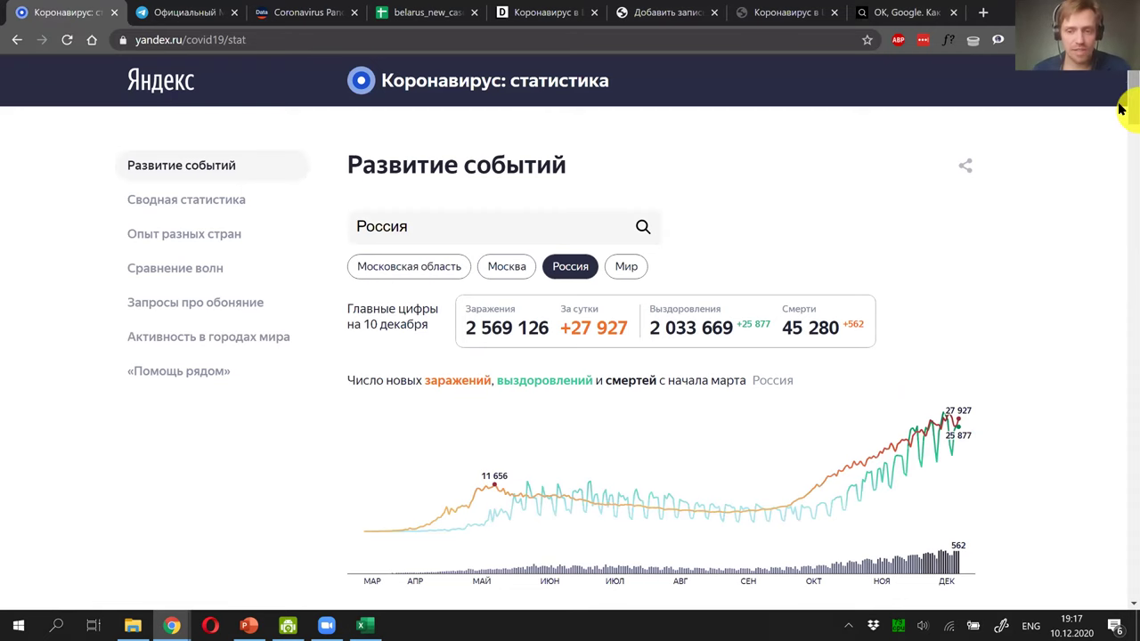
# Step: Scroll to the 'Сравнение волн' smell-loss versus new-cases charts for Moscow and Russia, then open a new tab
pyautogui.moveTo(1133, 105); pyautogui.dragTo(1132, 389)
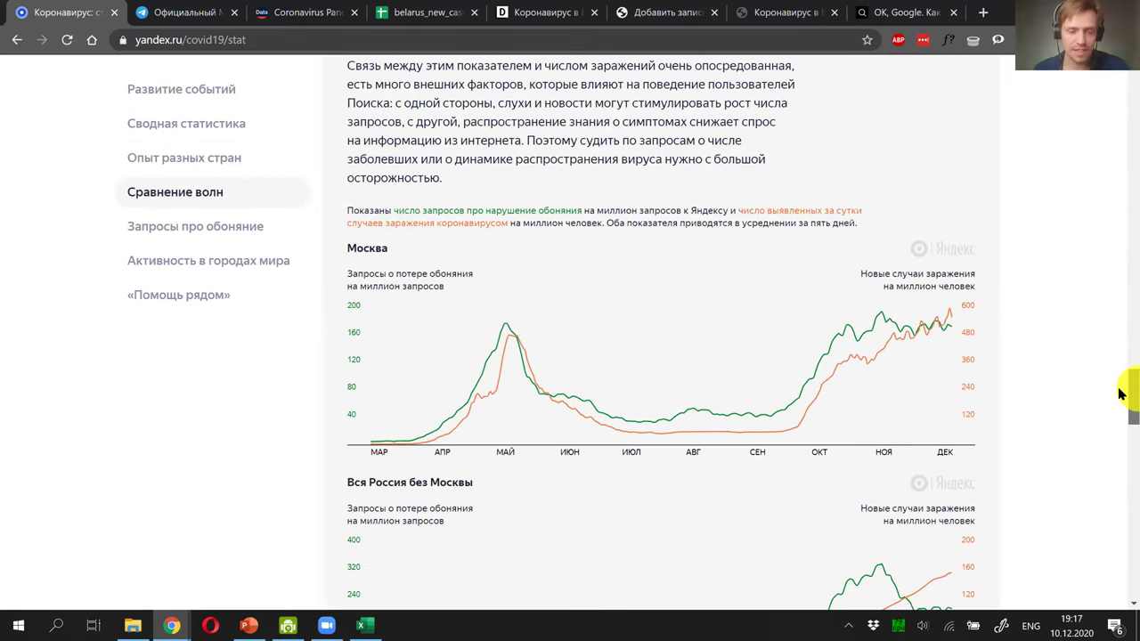
pyautogui.scroll(-2, 825, 364)
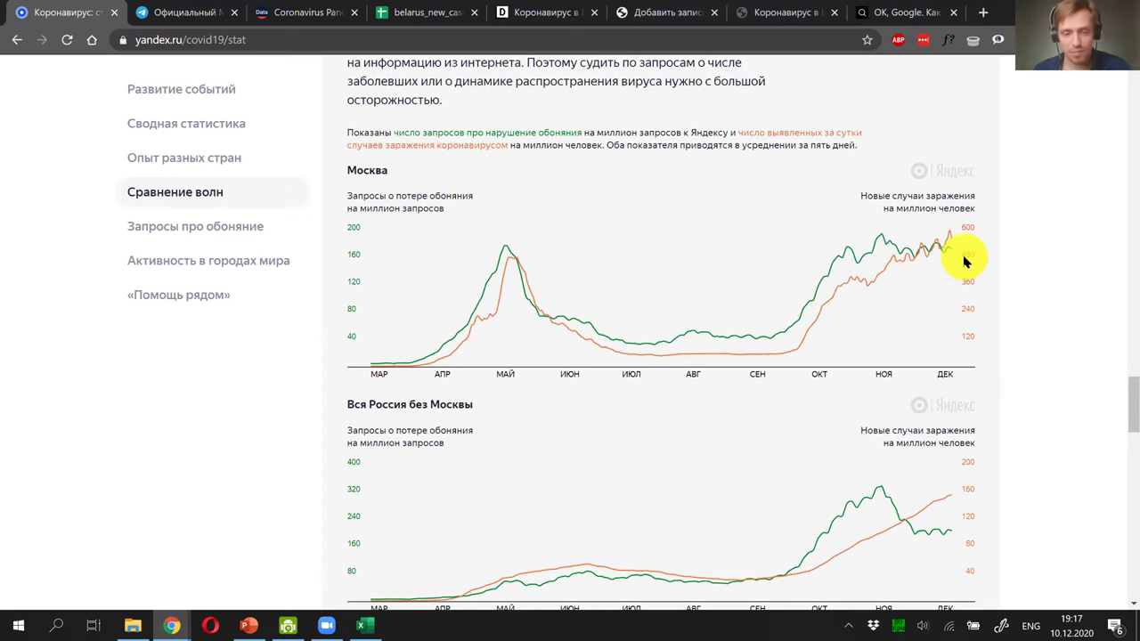
pyautogui.scroll(-1, 966, 261)
pyautogui.scroll(1, 966, 261)
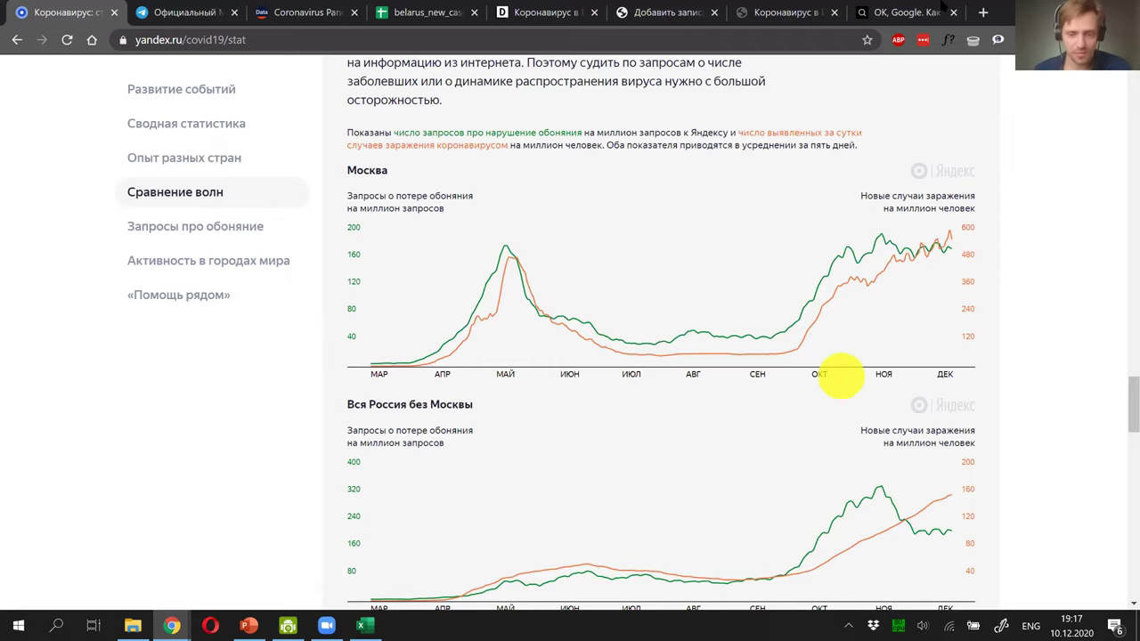
pyautogui.click(984, 16)
# Step: Go to the Google Trends site from the address bar
pyautogui.write('еку')
pyautogui.press('BackSpace')
pyautogui.press('BackSpace')
pyautogui.press('BackSpace')
pyautogui.hotkey('alt', 'shift')
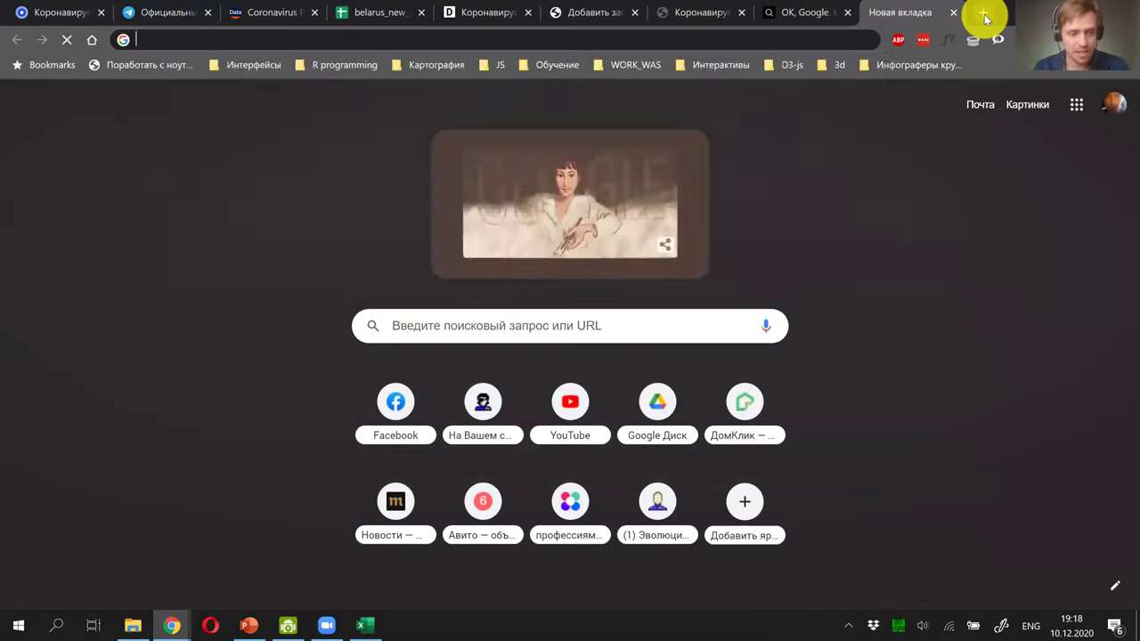
pyautogui.write('tre')
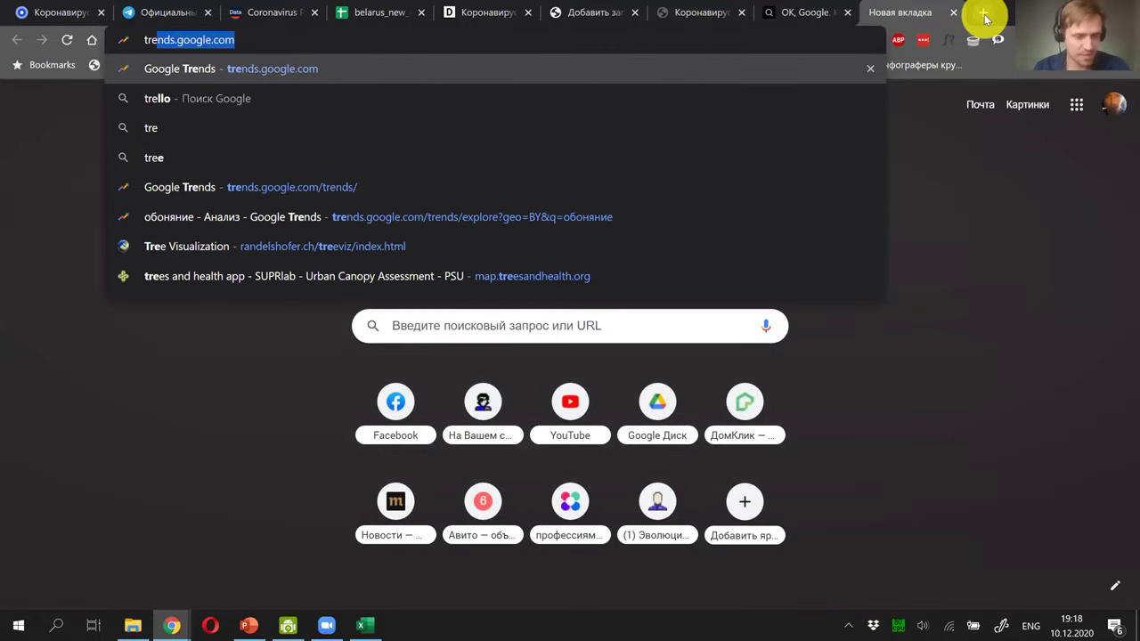
pyautogui.press('Return')
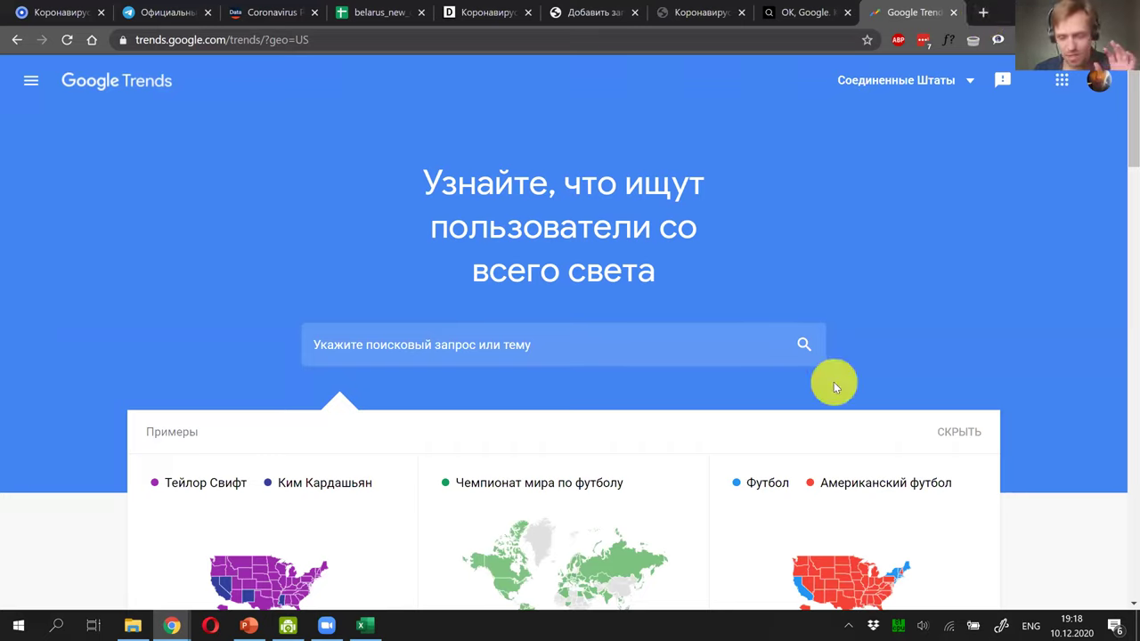
pyautogui.scroll(-1, 841, 316)
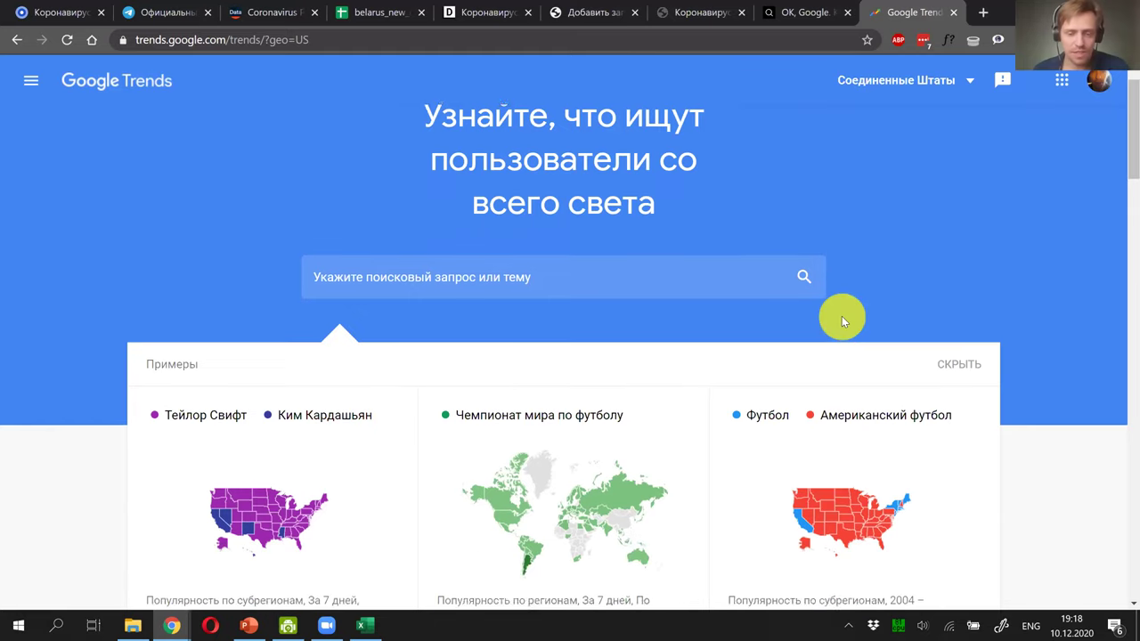
pyautogui.scroll(1, 640, 319)
# Step: Explore the search term 'обоняние' in Google Trends
pyautogui.click(580, 344)
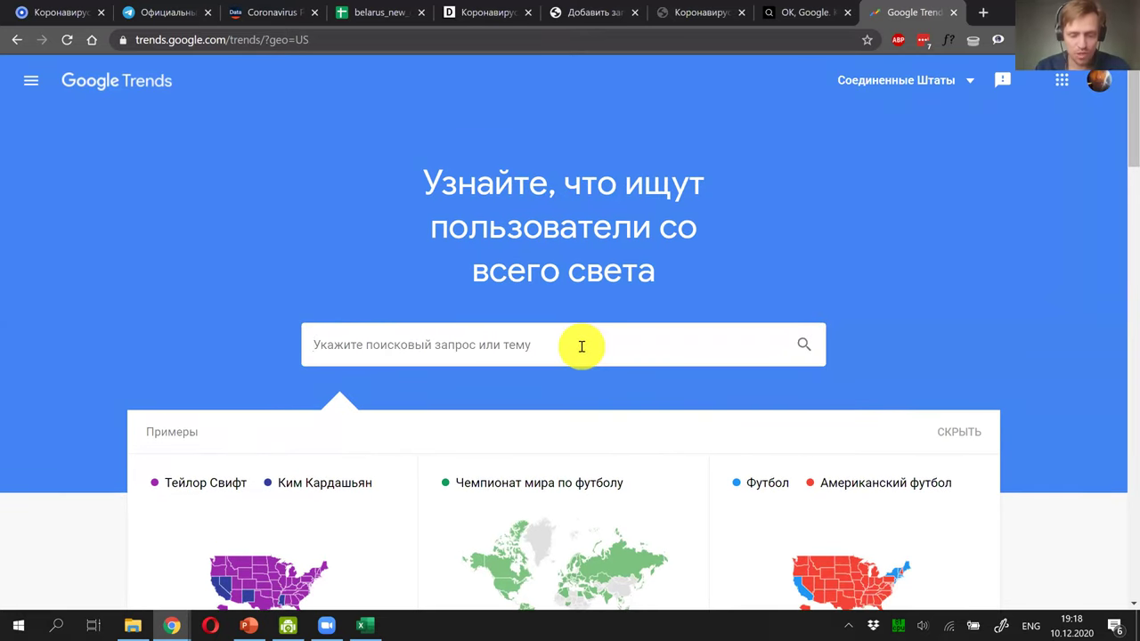
pyautogui.hotkey('alt', 'shift')
pyautogui.write('обн')
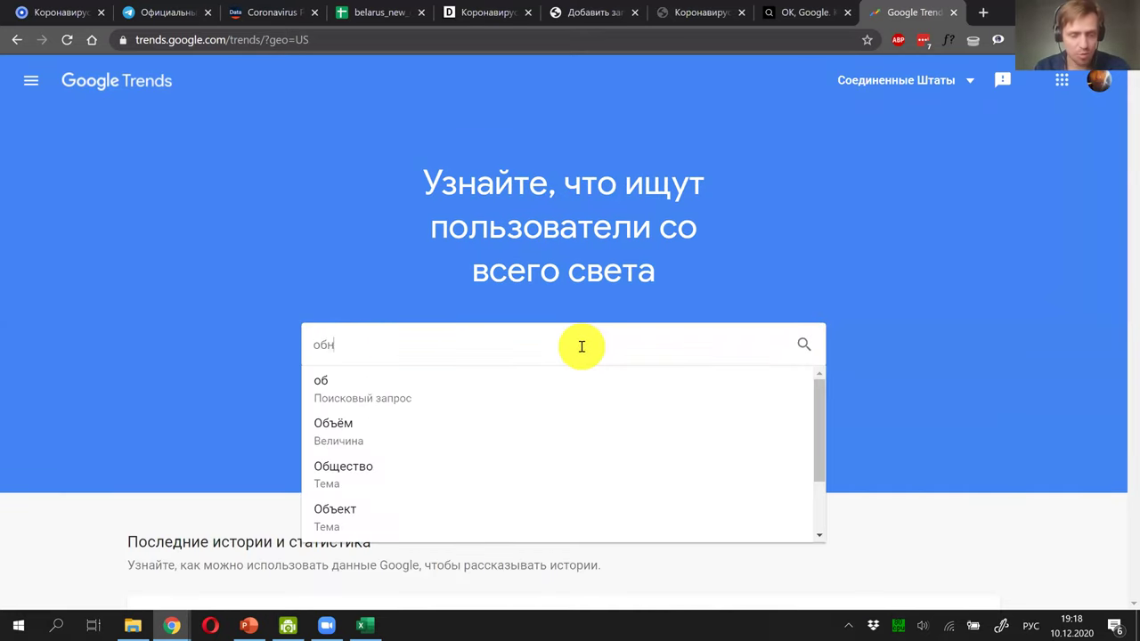
pyautogui.press('BackSpace')
pyautogui.write('оняние')
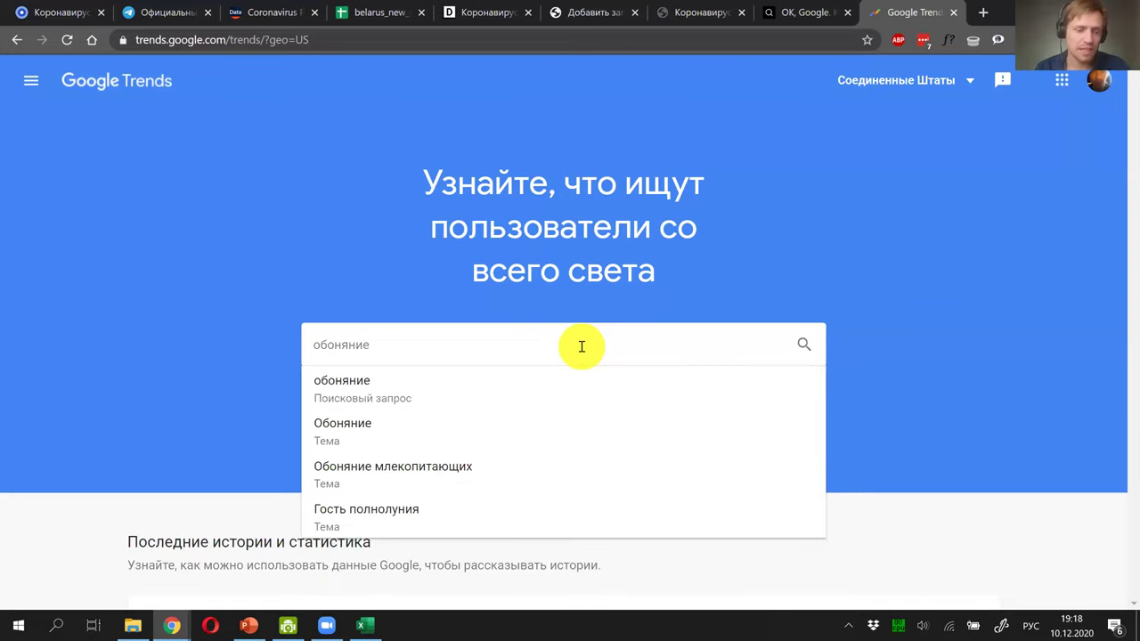
pyautogui.click(441, 389)
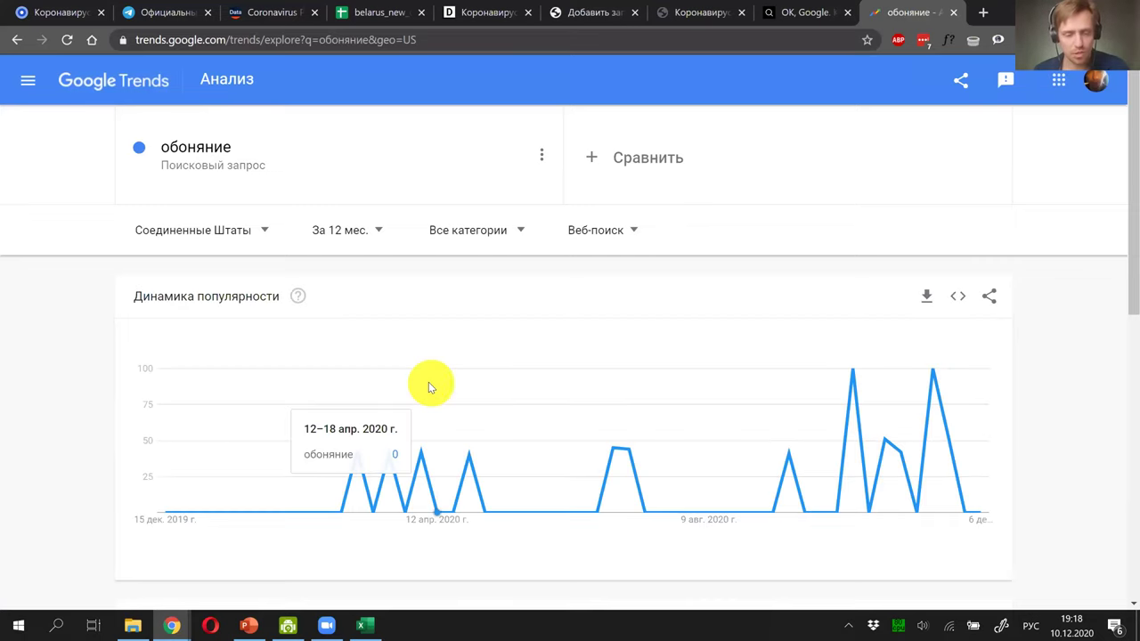
# Step: Set the trend's region to Беларусь
pyautogui.click(251, 226)
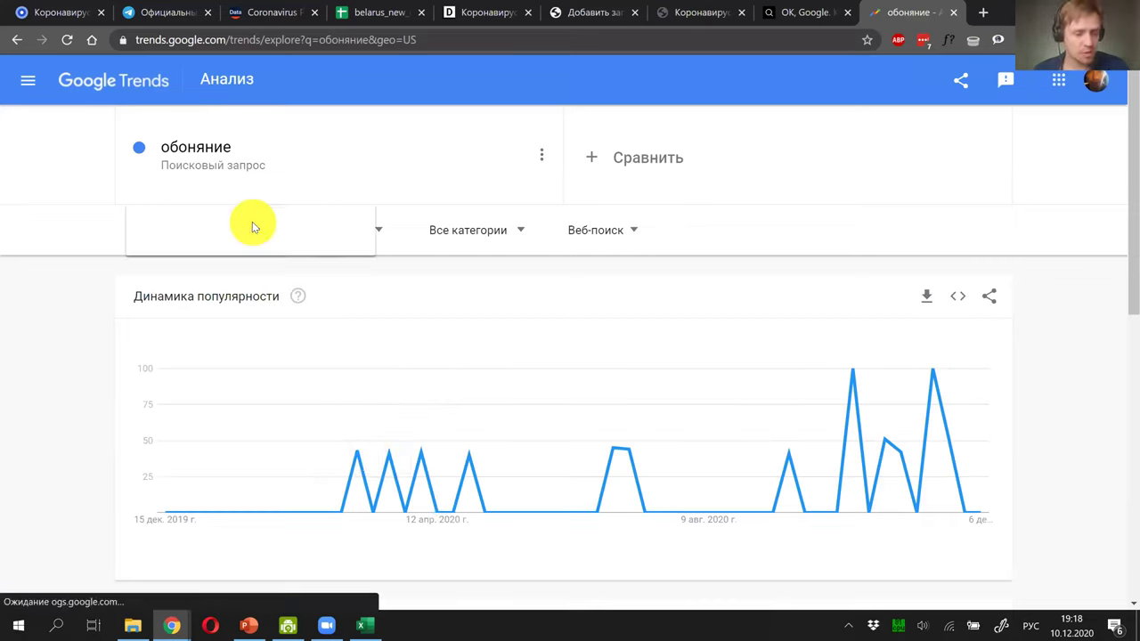
pyautogui.scroll(-5, 261, 372)
pyautogui.scroll(-3, 258, 372)
pyautogui.click(251, 285)
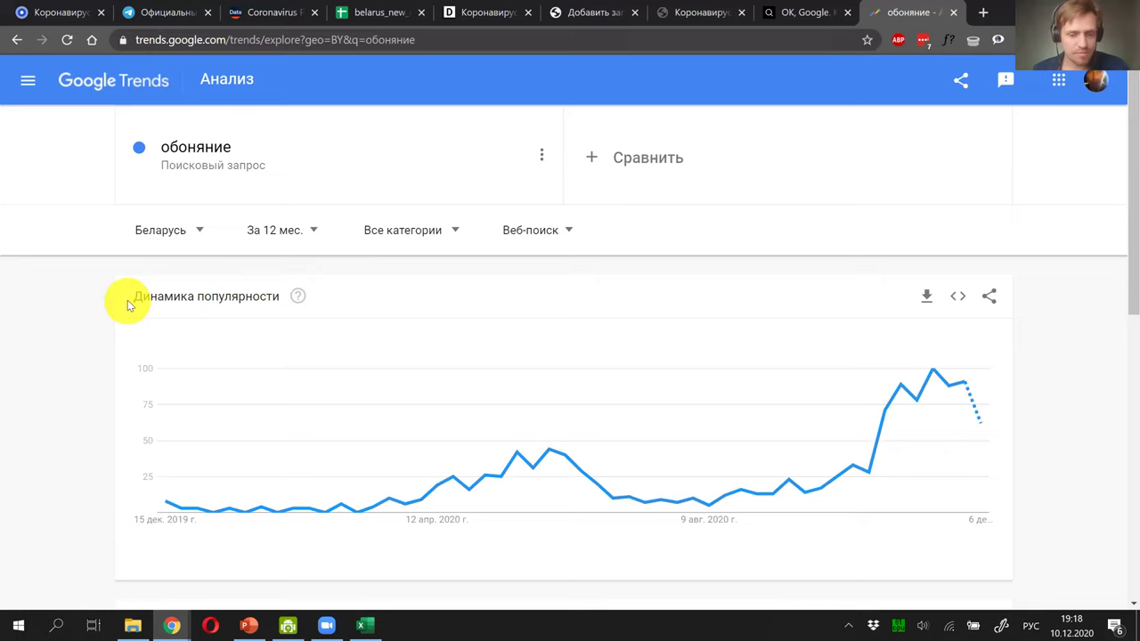
pyautogui.scroll(-1, 128, 300)
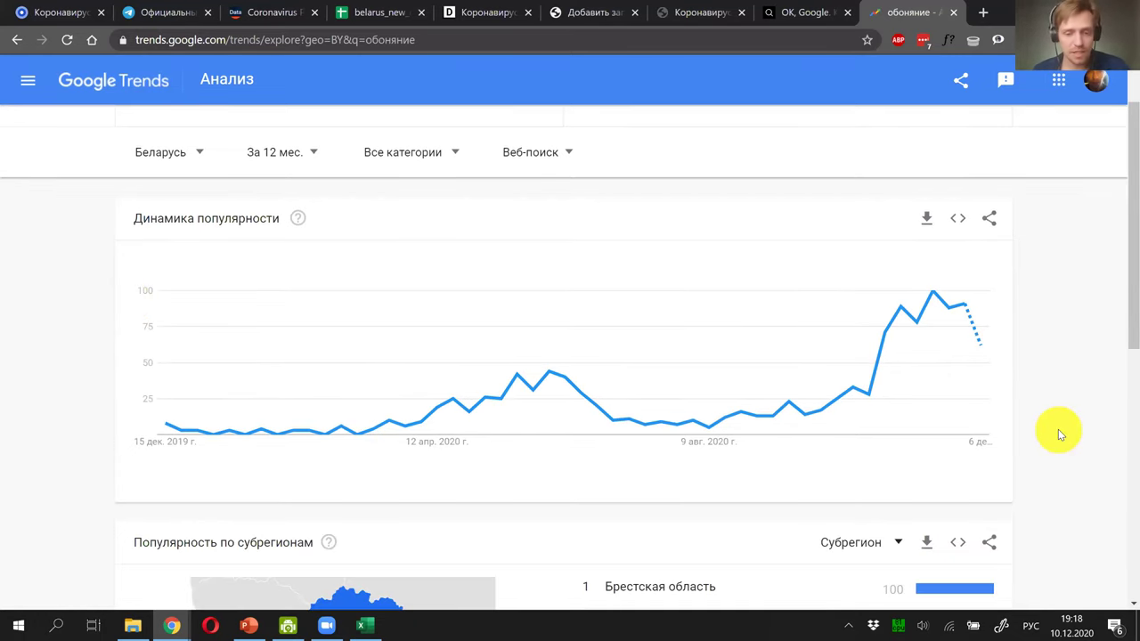
pyautogui.scroll(1, 1058, 429)
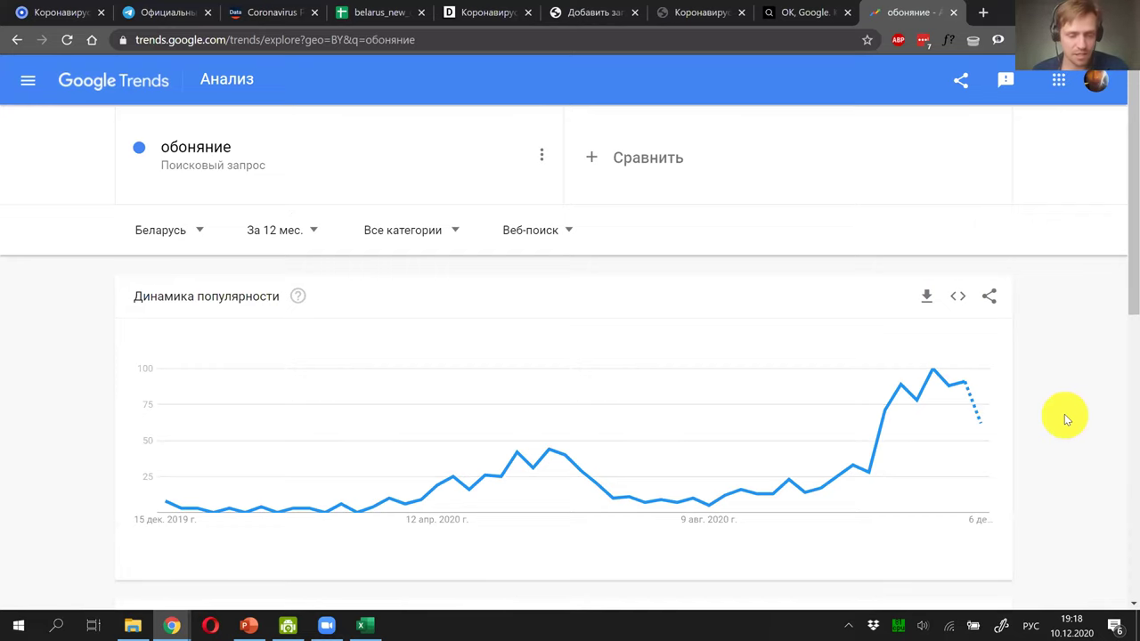
pyautogui.scroll(-4, 1064, 414)
pyautogui.scroll(3, 1064, 414)
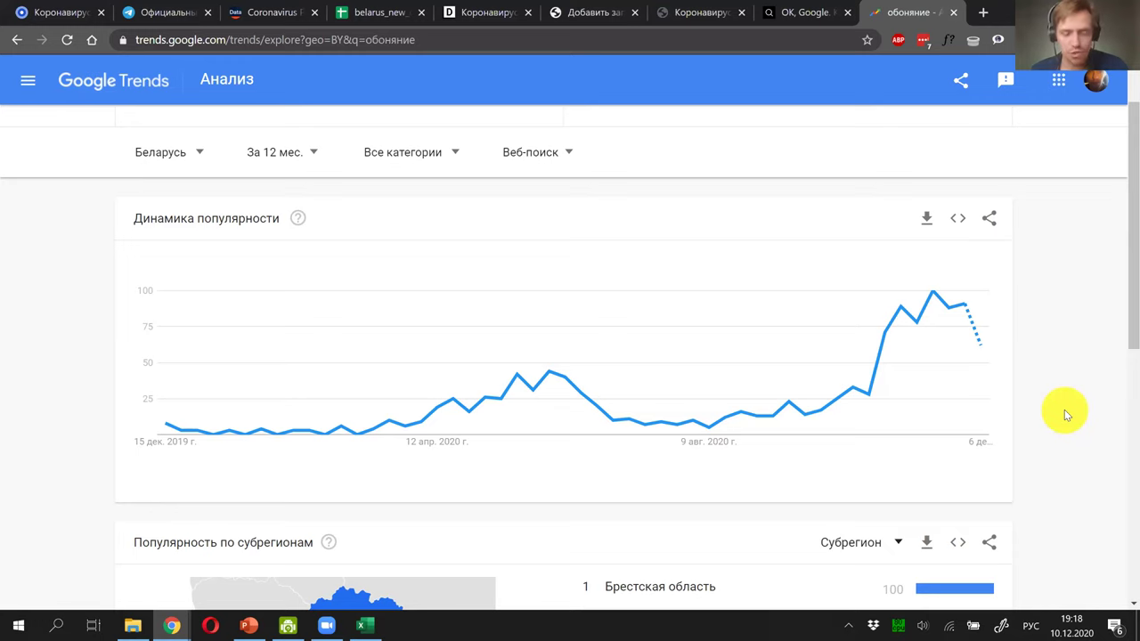
pyautogui.scroll(-2, 1067, 414)
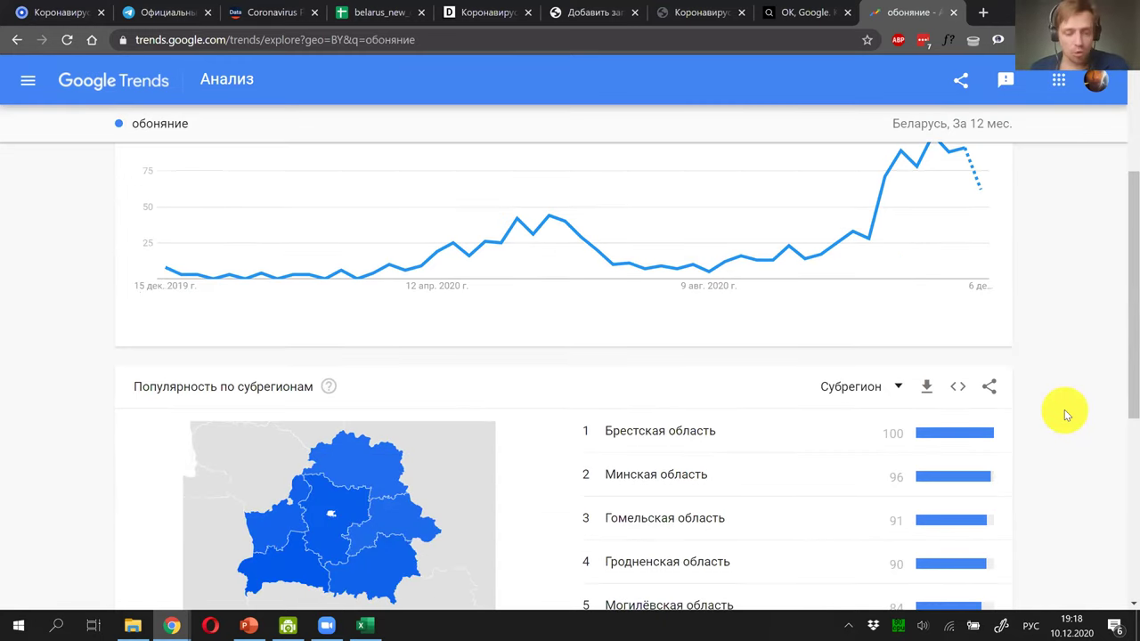
pyautogui.scroll(-2, 1066, 414)
pyautogui.scroll(1, 1066, 414)
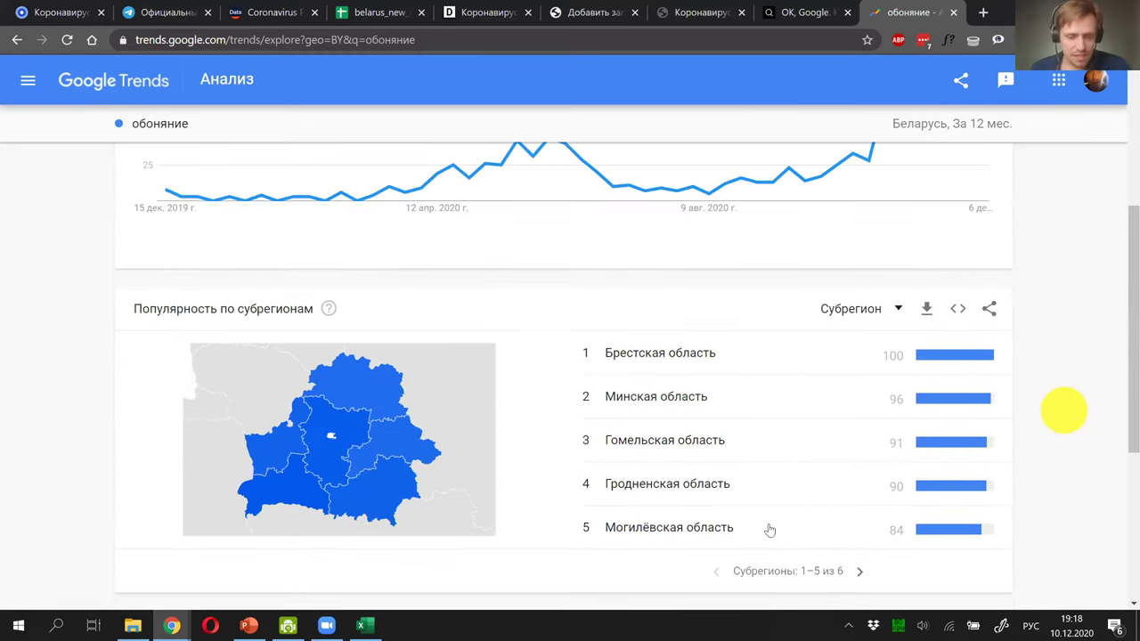
pyautogui.click(861, 573)
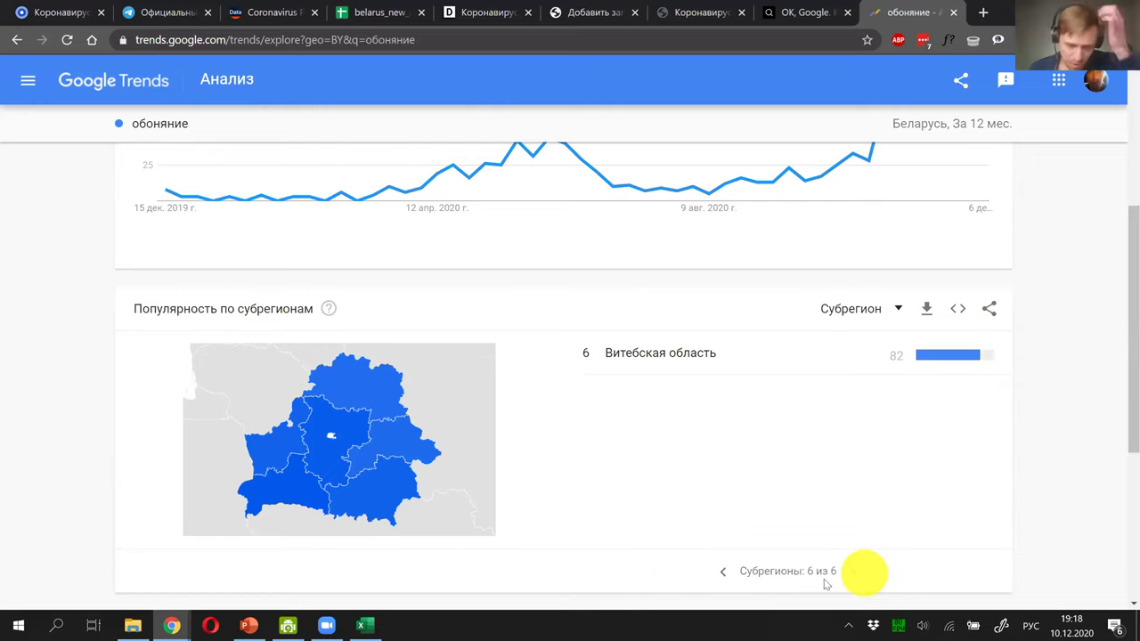
pyautogui.click(723, 574)
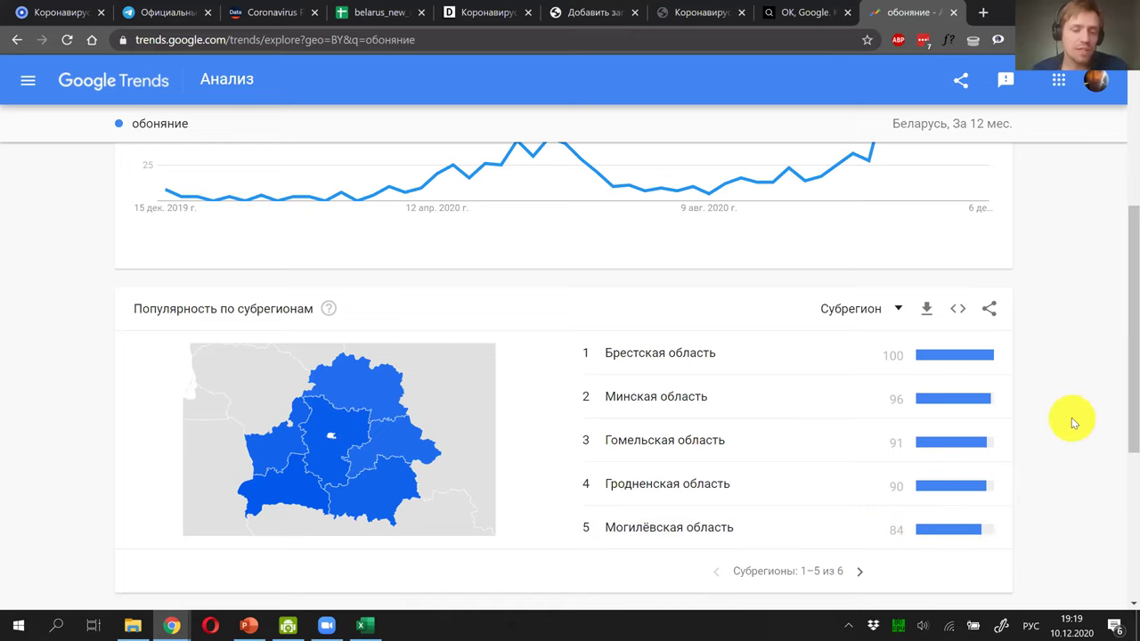
pyautogui.scroll(2, 1071, 417)
pyautogui.scroll(1, 1071, 418)
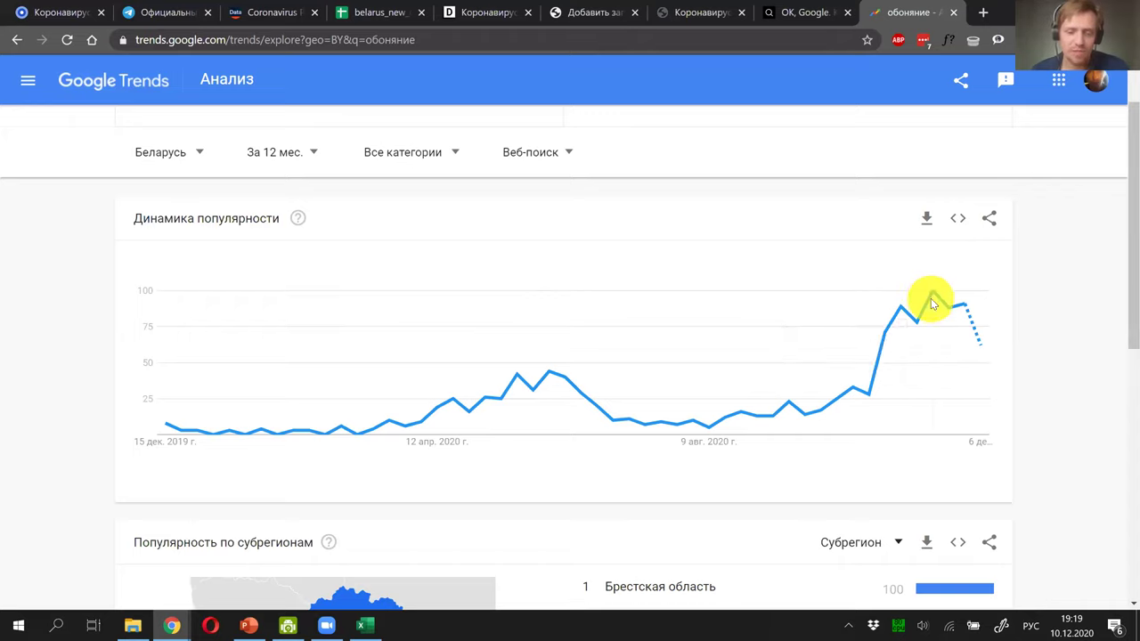
pyautogui.moveTo(930, 302)
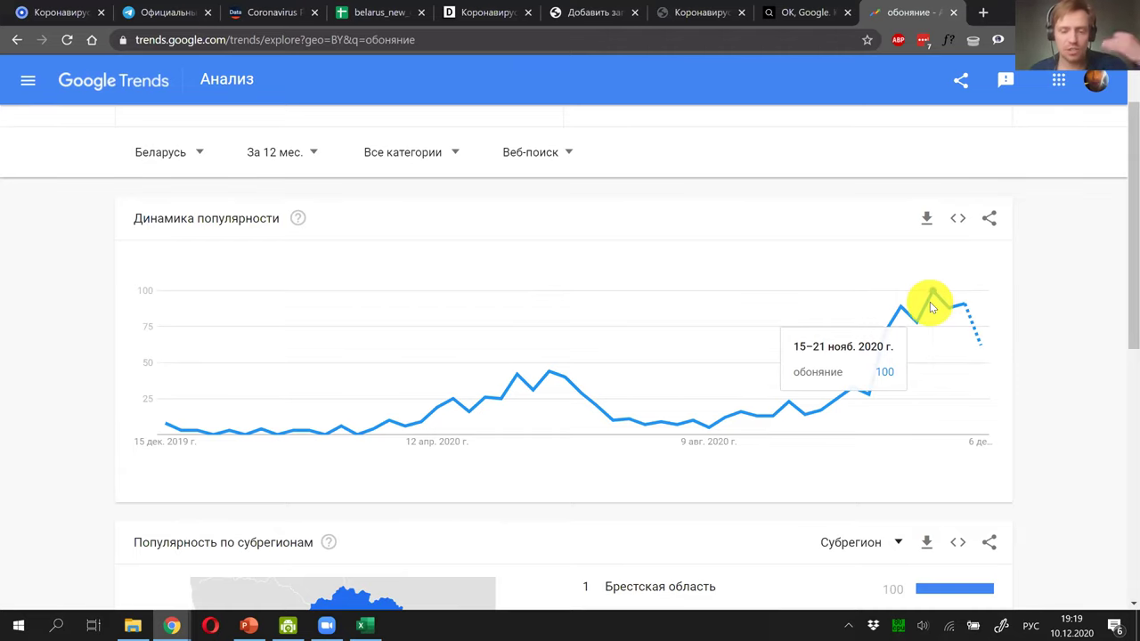
pyautogui.scroll(-3, 895, 389)
pyautogui.moveTo(894, 277); pyautogui.dragTo(903, 453)
pyautogui.click(1107, 419)
pyautogui.scroll(3, 1107, 418)
pyautogui.click(932, 376)
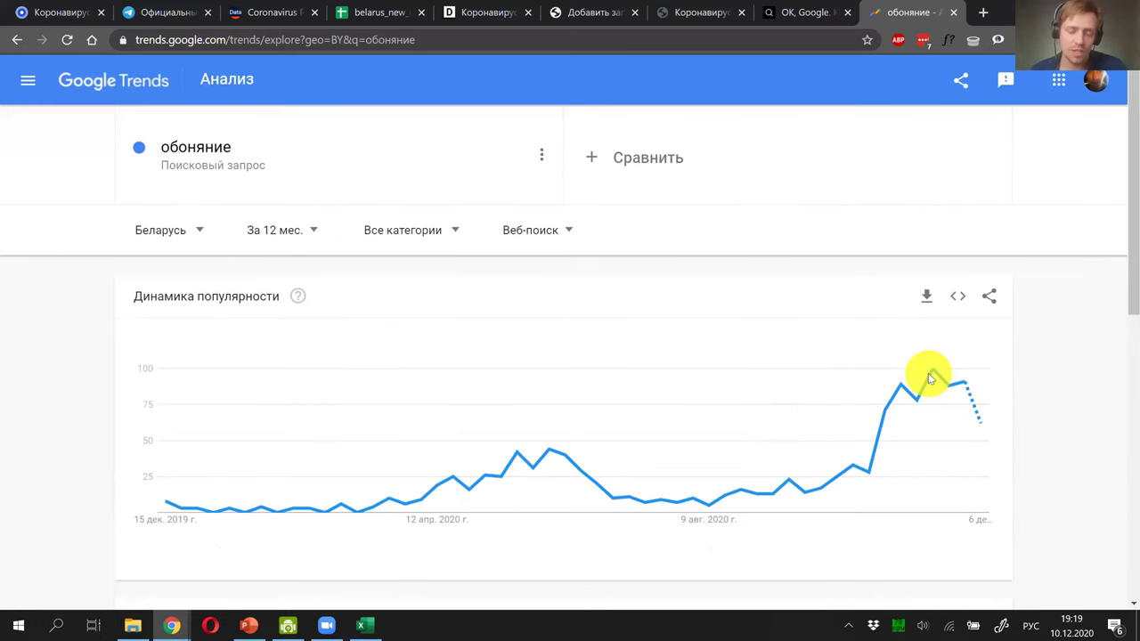
pyautogui.scroll(-1, 944, 341)
pyautogui.click(947, 339)
pyautogui.scroll(-1, 946, 333)
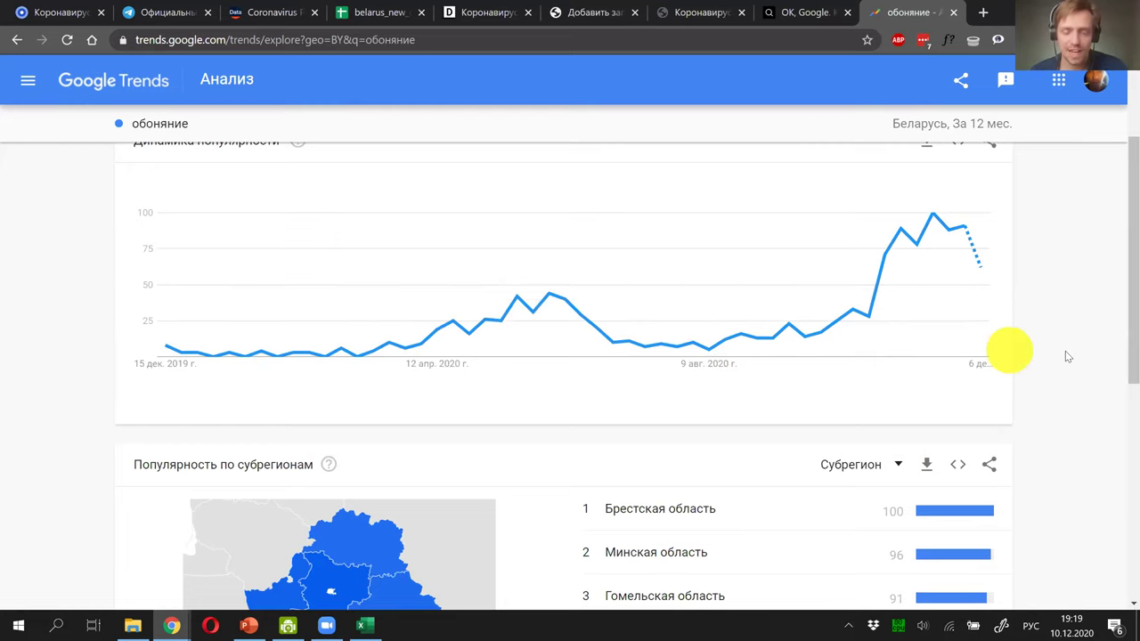
pyautogui.scroll(1, 1066, 354)
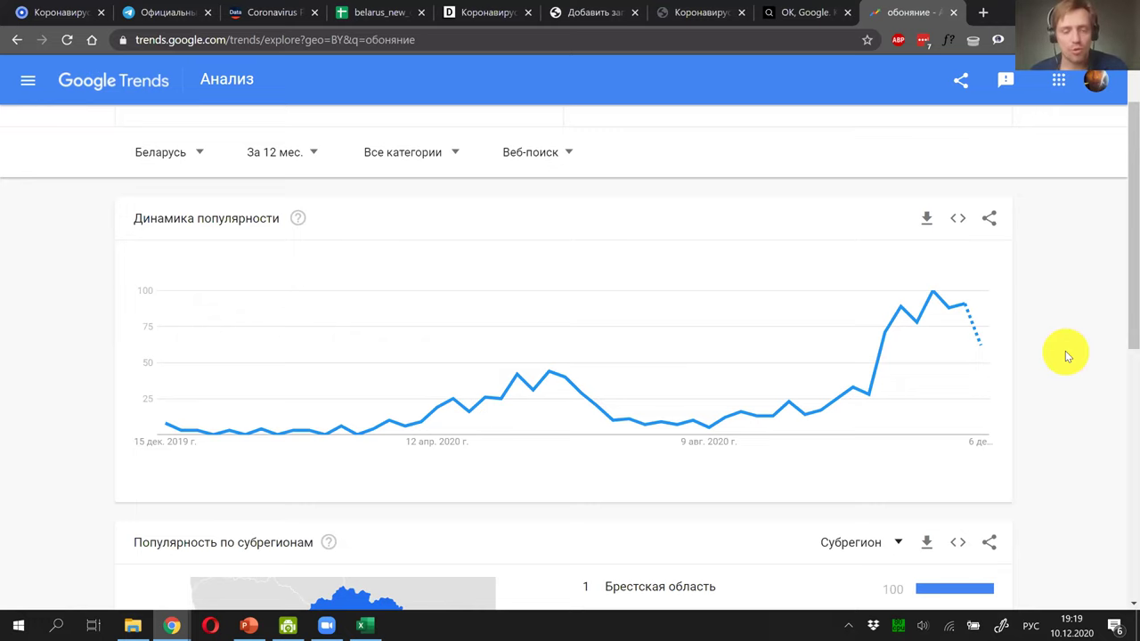
pyautogui.scroll(-4, 1066, 354)
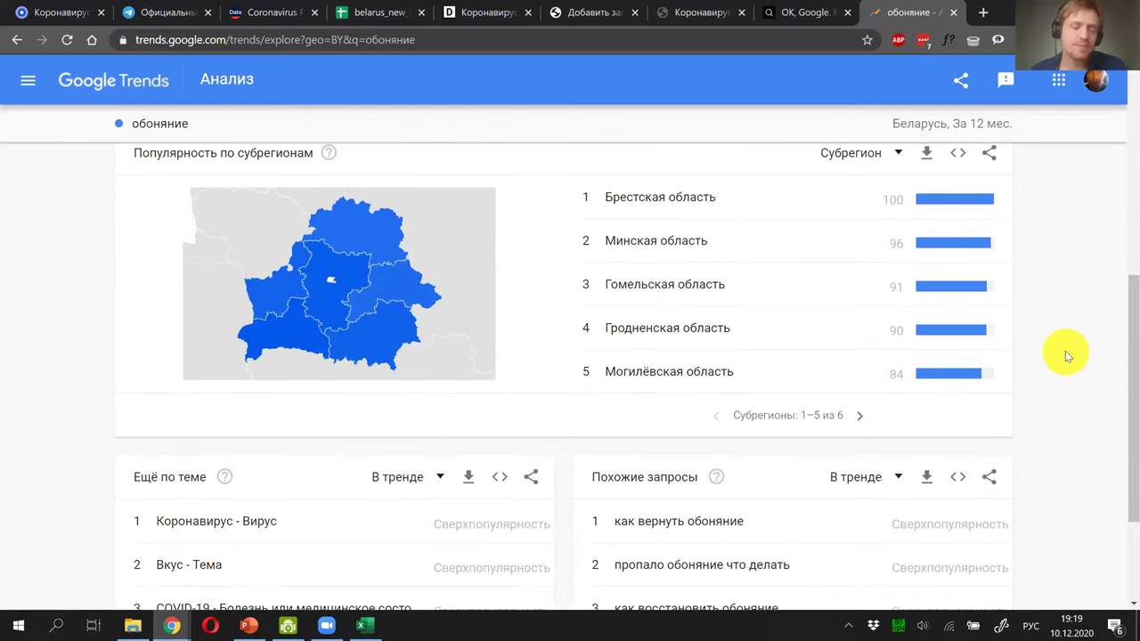
pyautogui.scroll(2, 1066, 354)
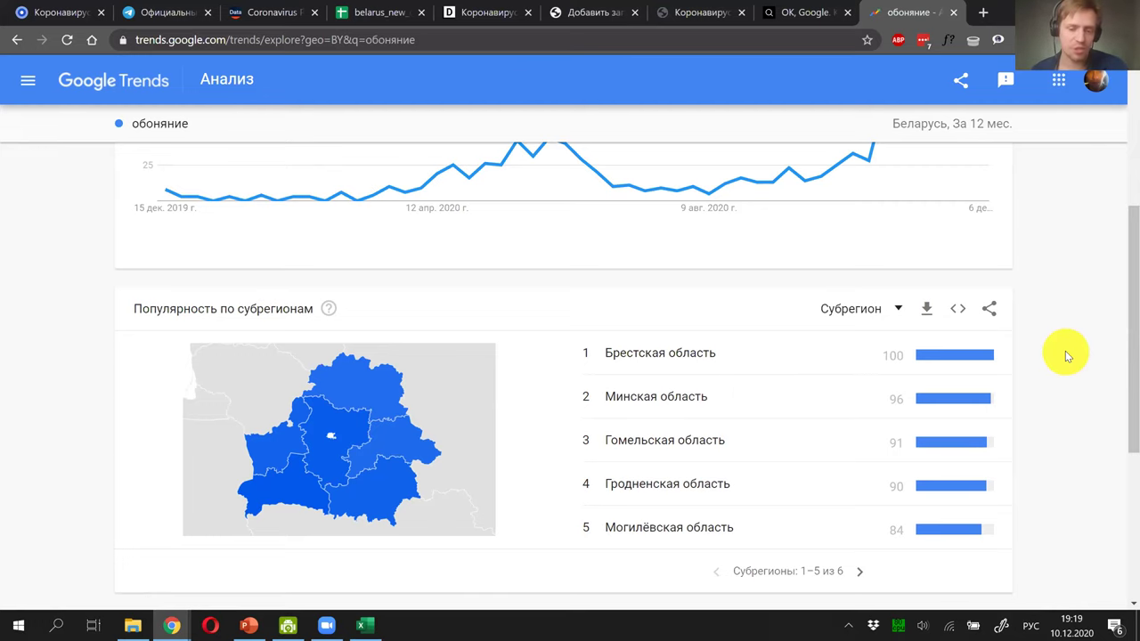
pyautogui.scroll(3, 1066, 355)
pyautogui.moveTo(920, 300)
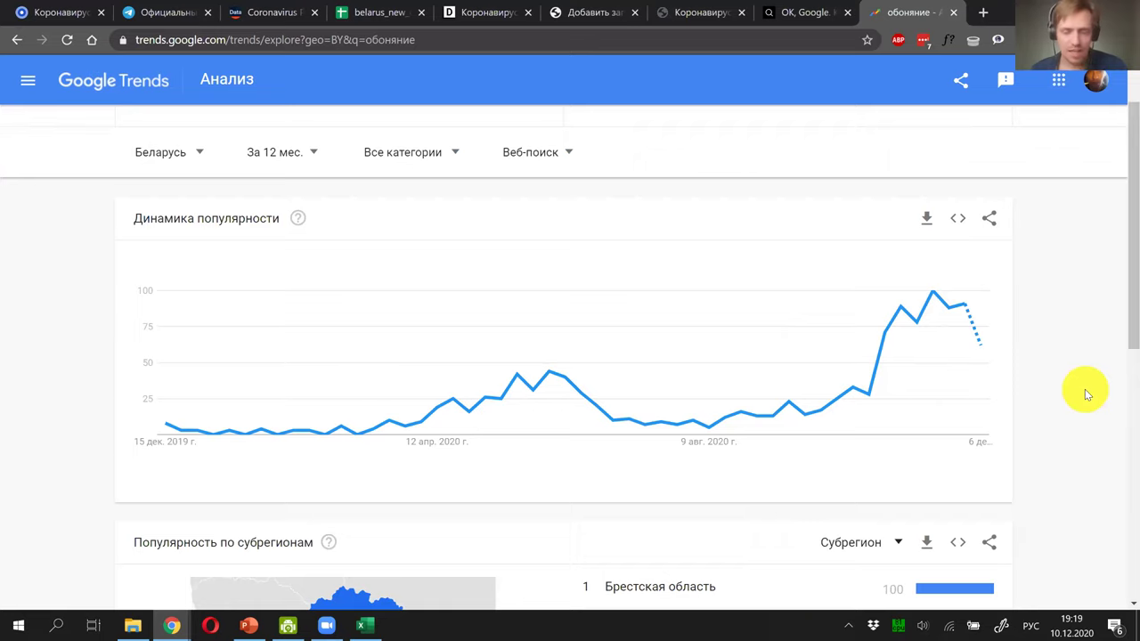
pyautogui.moveTo(982, 347)
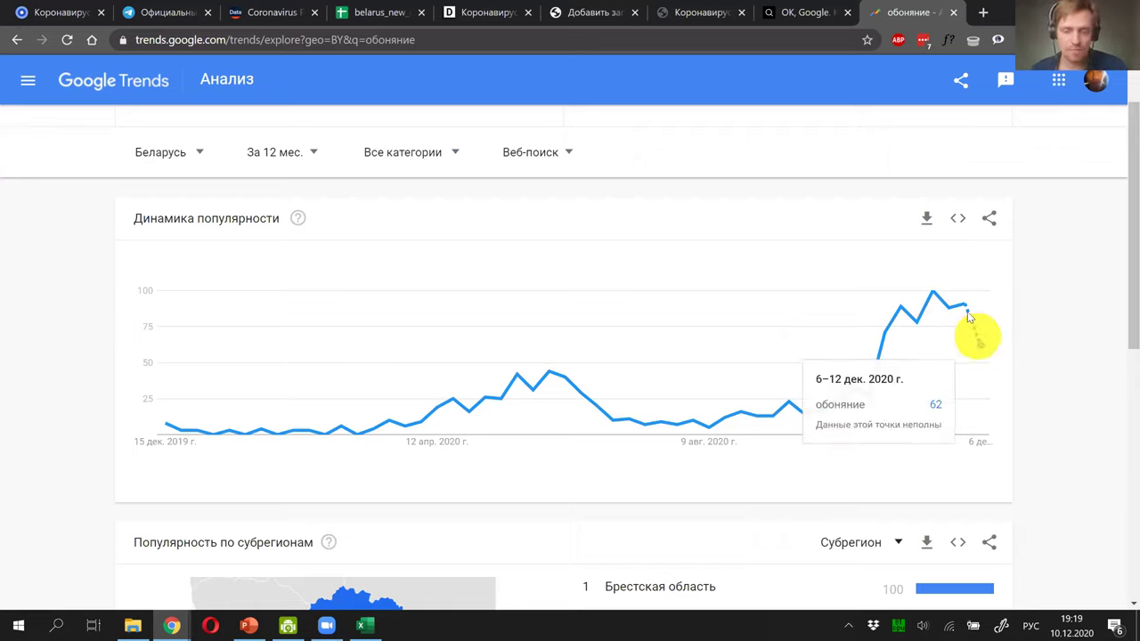
pyautogui.moveTo(969, 323)
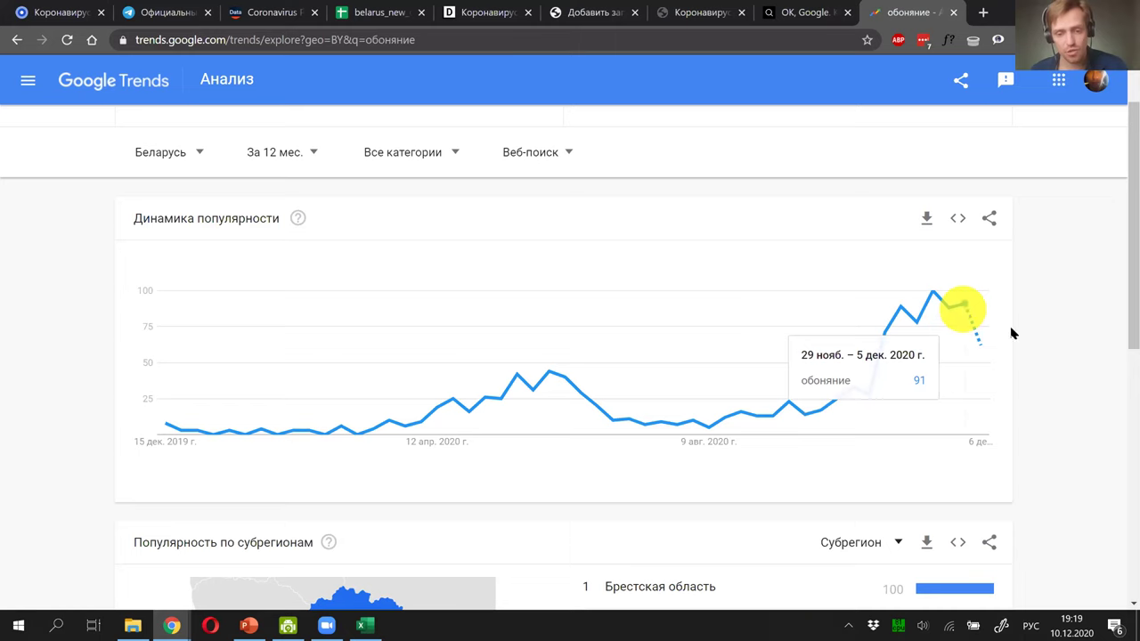
pyautogui.scroll(-5, 1075, 351)
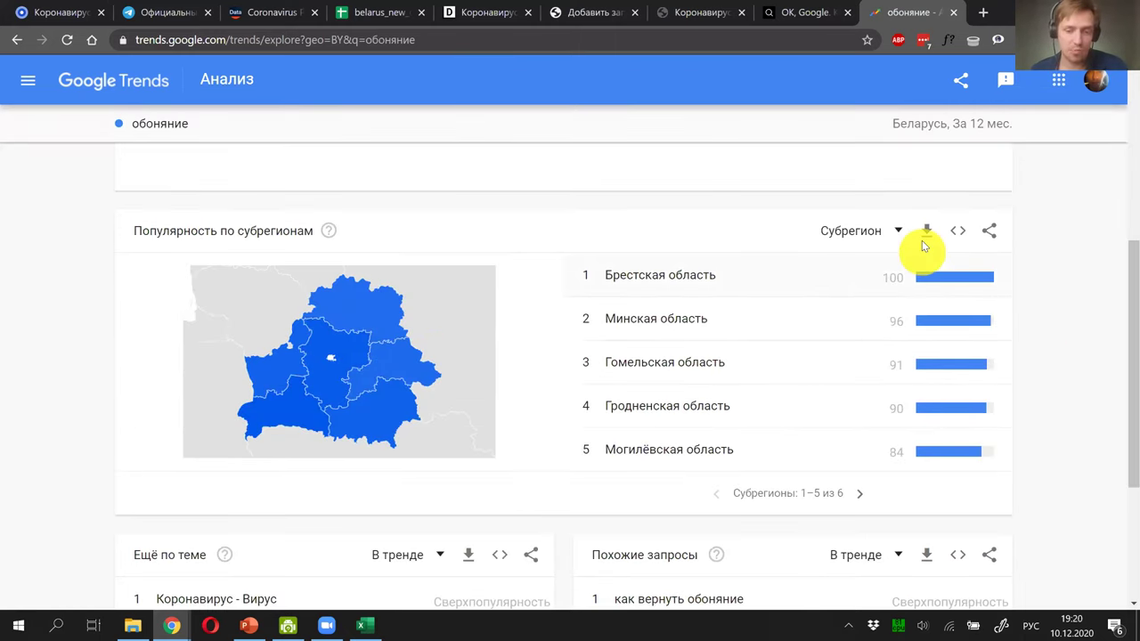
pyautogui.click(892, 235)
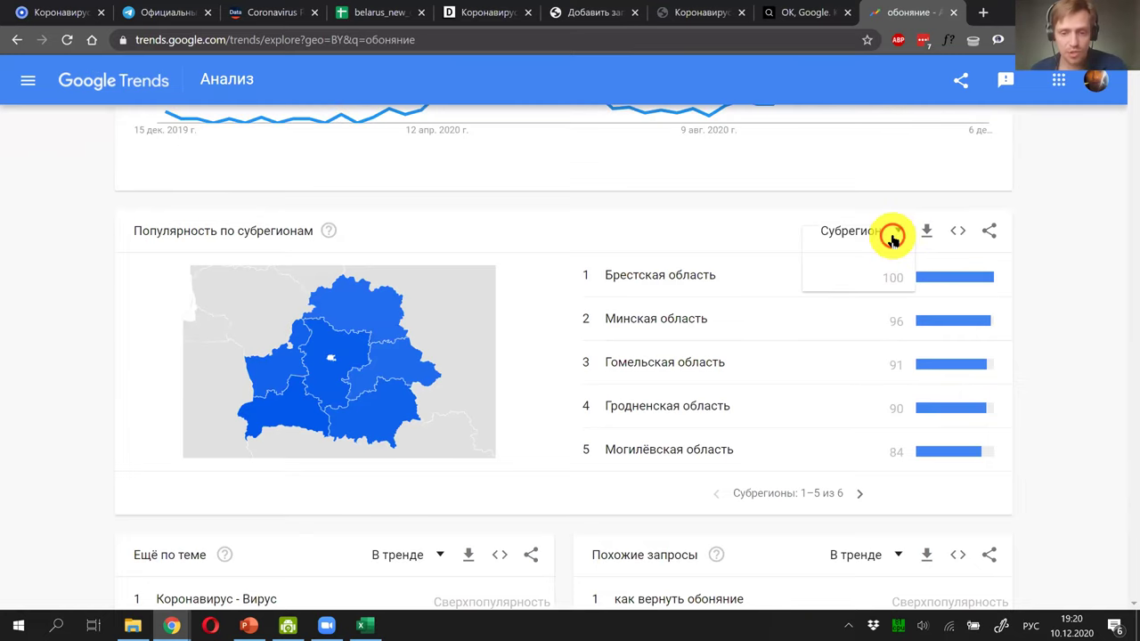
pyautogui.click(810, 242)
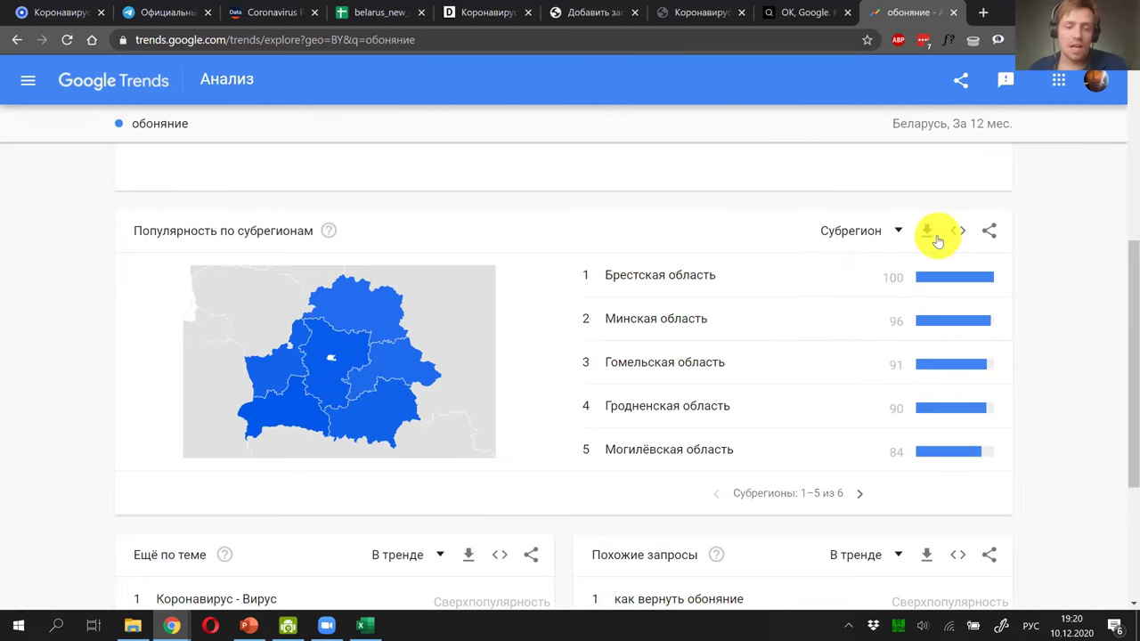
pyautogui.scroll(2, 928, 237)
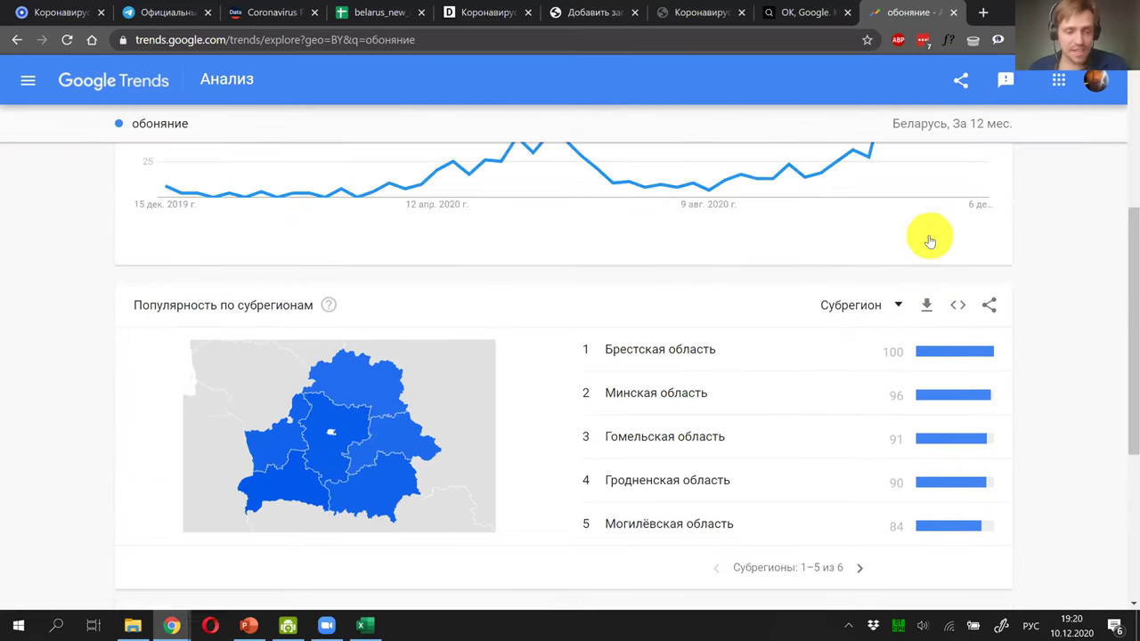
pyautogui.scroll(3, 909, 315)
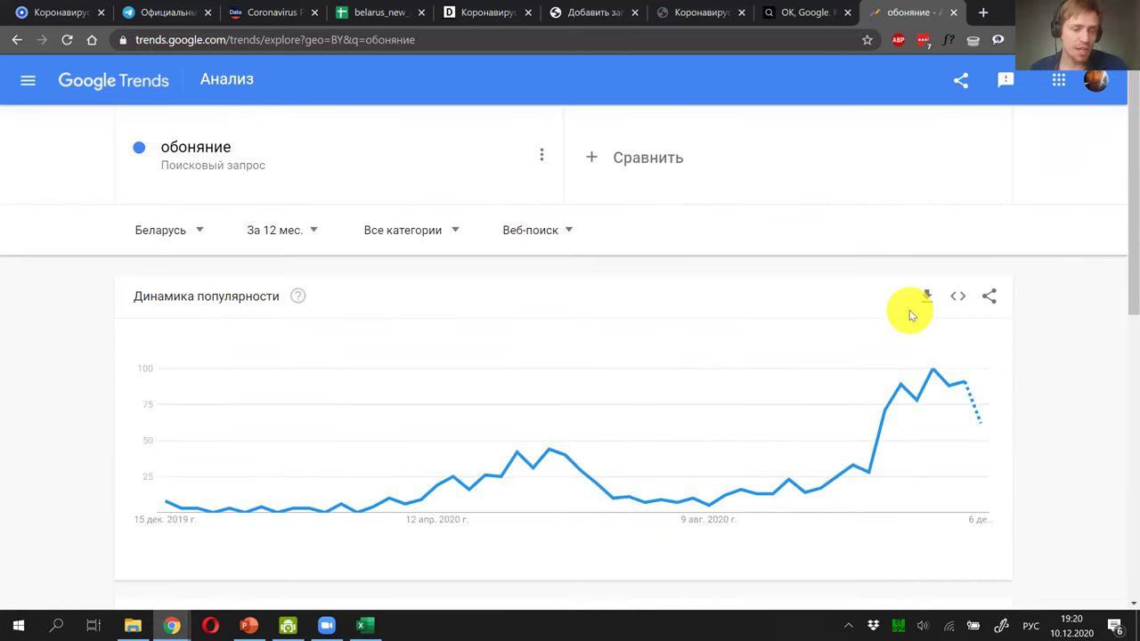
pyautogui.scroll(-5, 910, 315)
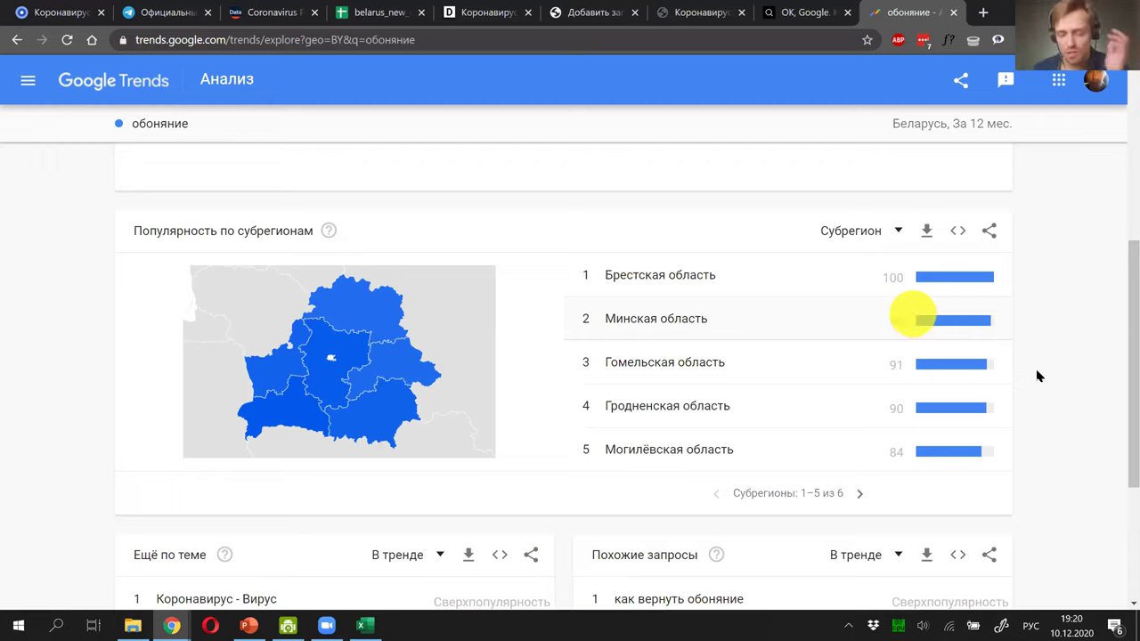
pyautogui.scroll(5, 1036, 377)
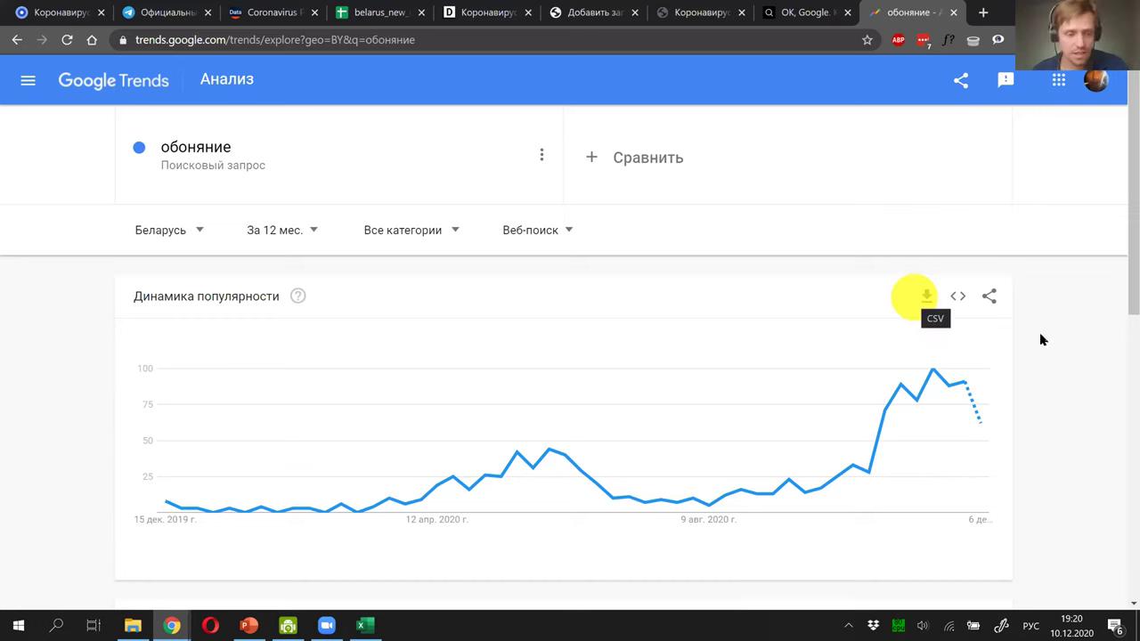
pyautogui.scroll(-4, 1039, 333)
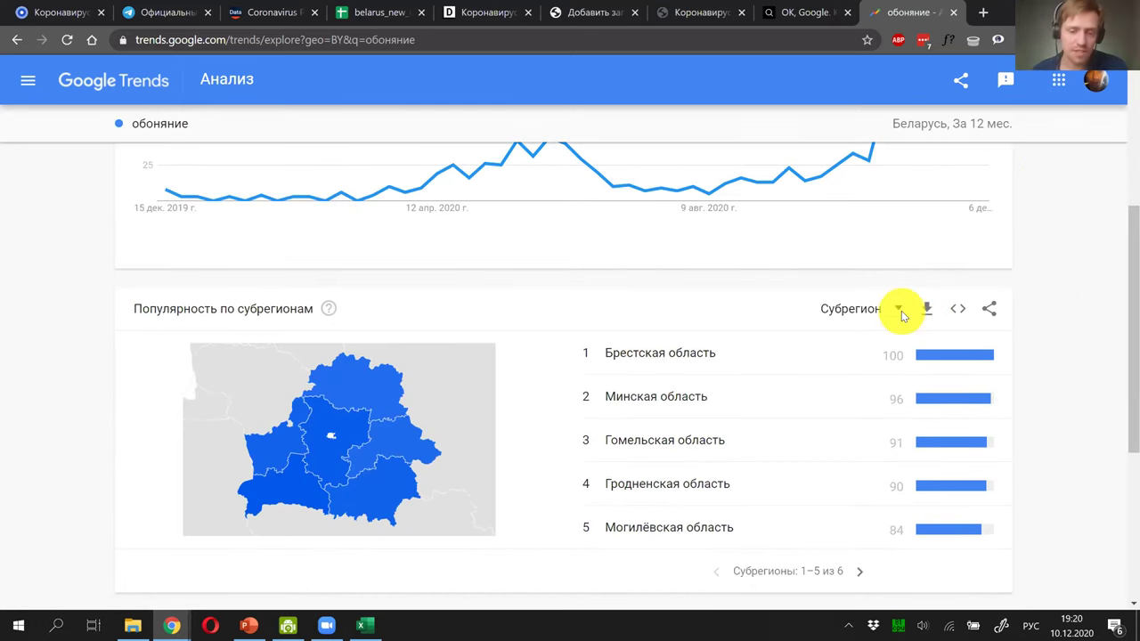
pyautogui.click(848, 339)
pyautogui.click(845, 358)
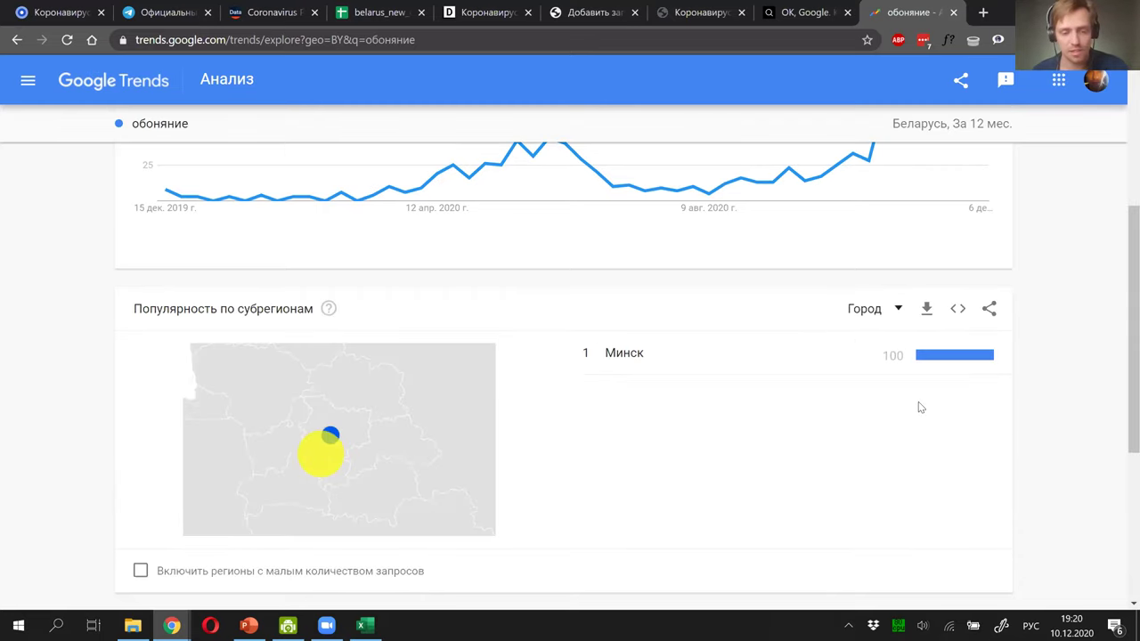
pyautogui.click(897, 301)
pyautogui.click(874, 292)
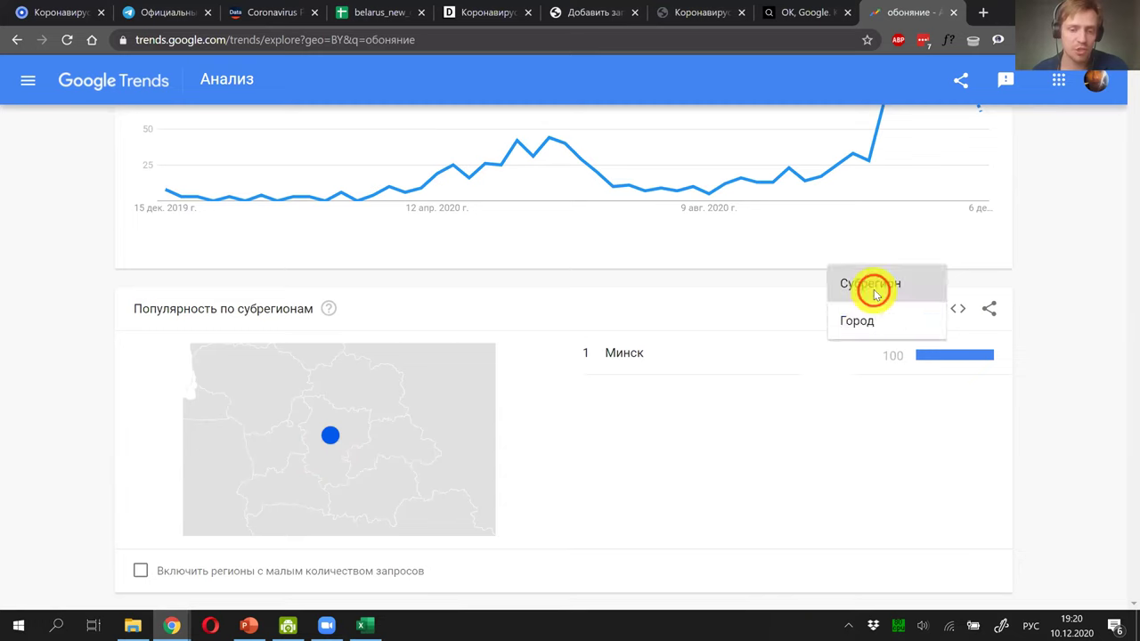
pyautogui.scroll(5, 1120, 448)
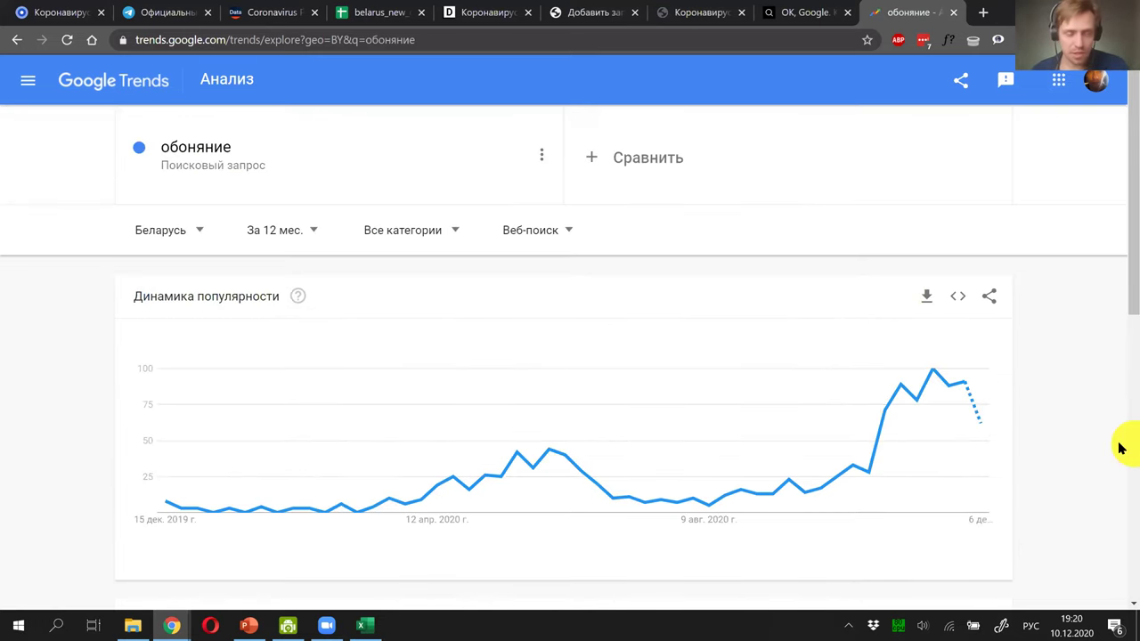
pyautogui.click(672, 148)
pyautogui.write('сдел')
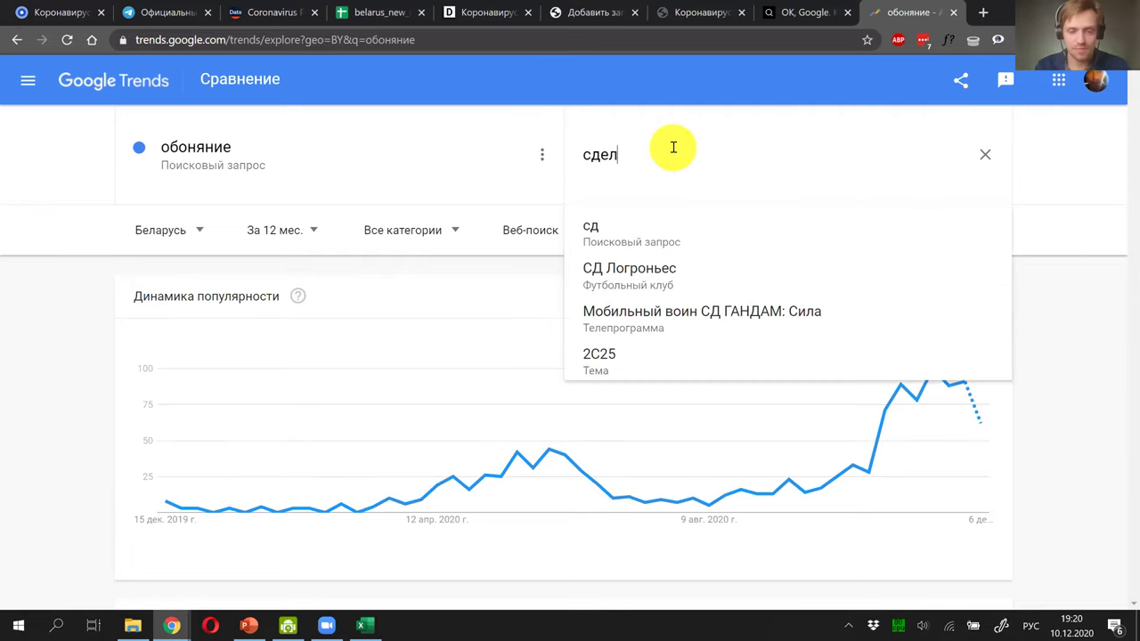
pyautogui.write('ать КТ')
pyautogui.press('Return')
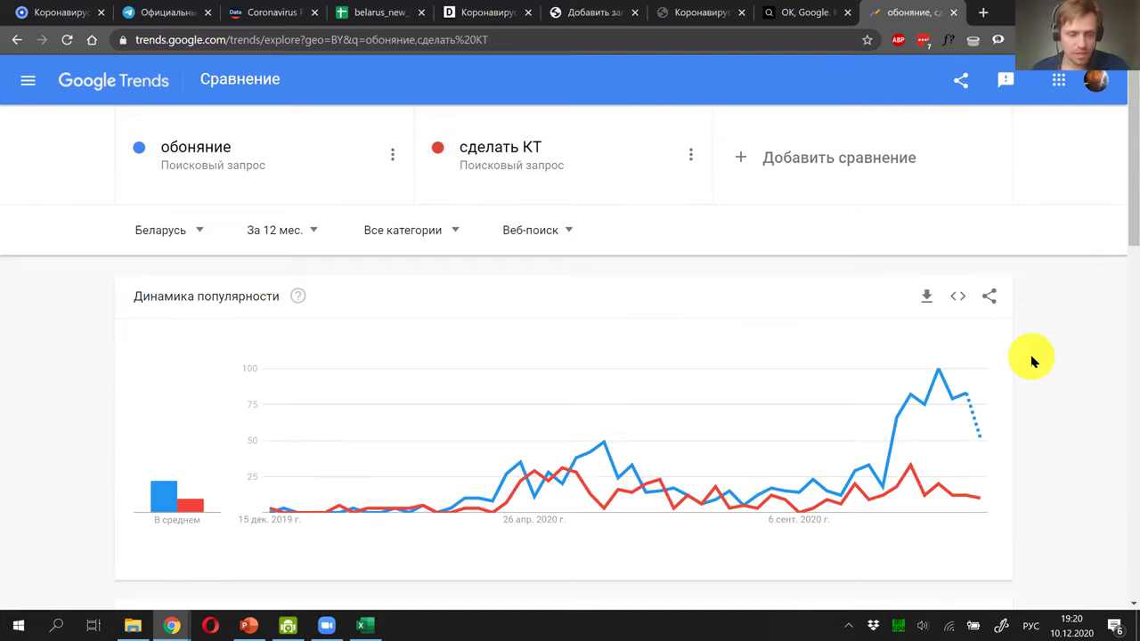
pyautogui.scroll(-1, 1033, 360)
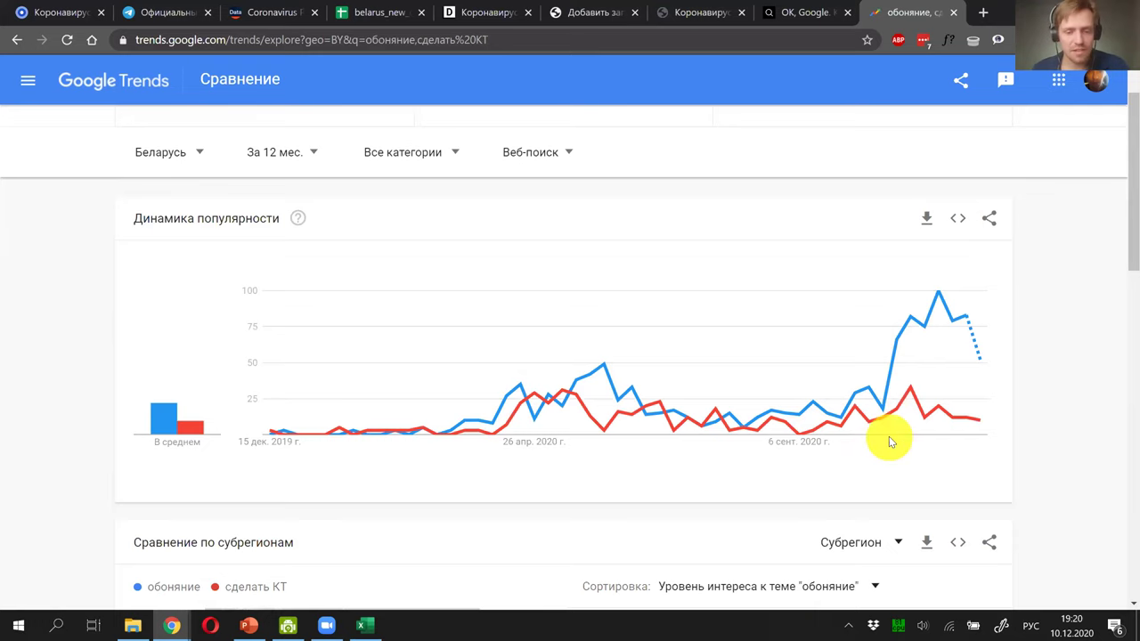
pyautogui.scroll(1, 889, 437)
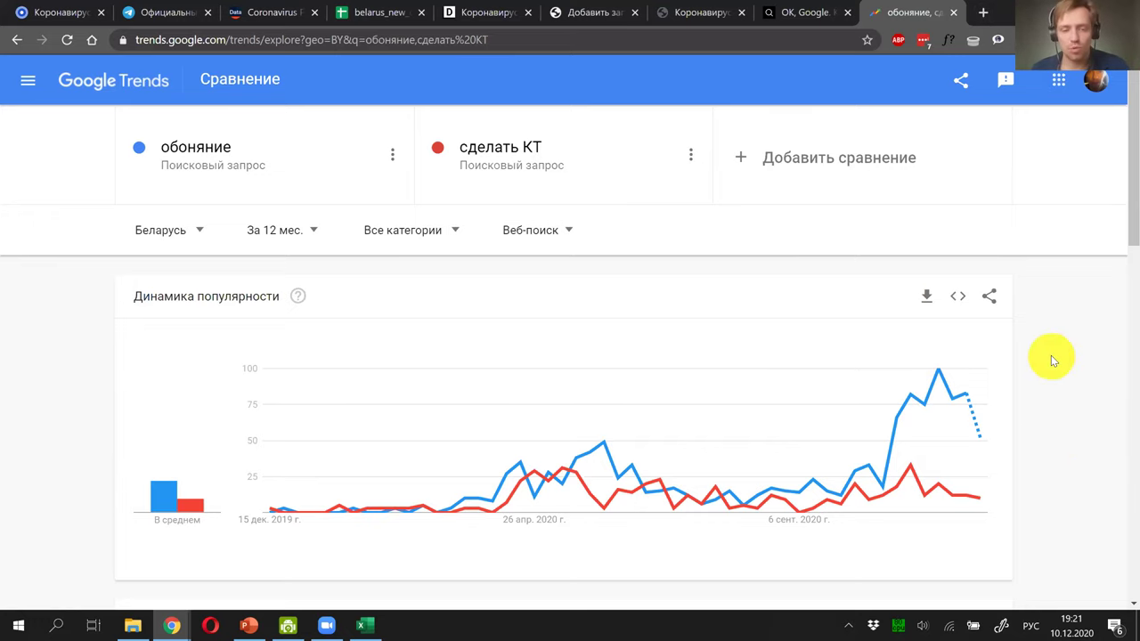
pyautogui.scroll(-5, 1051, 355)
pyautogui.scroll(-5, 1050, 356)
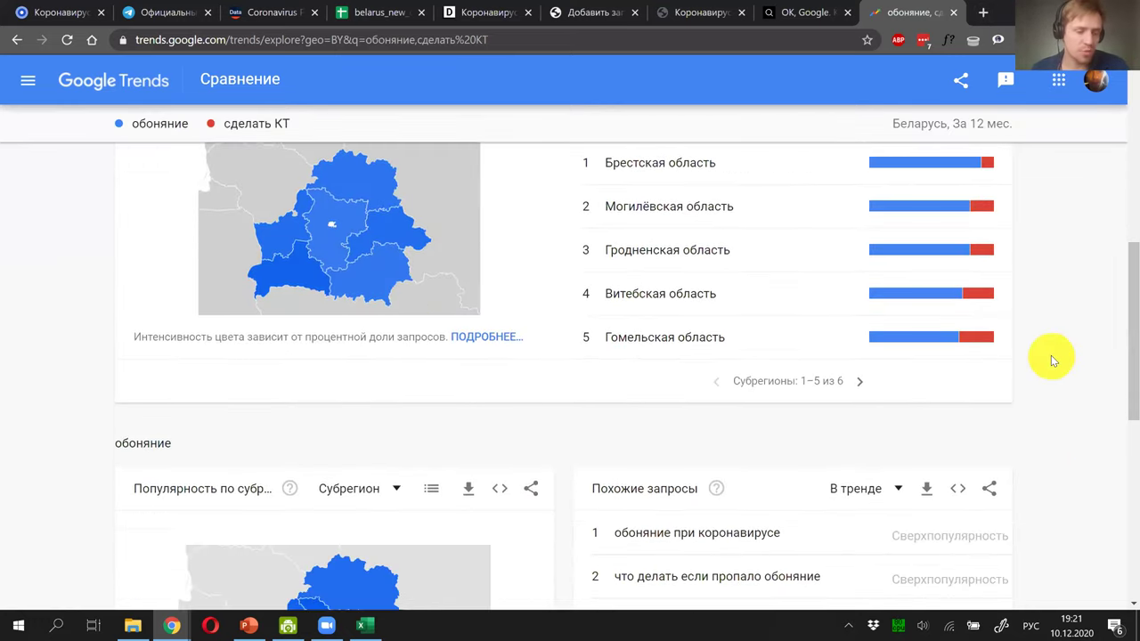
pyautogui.scroll(7, 1051, 356)
pyautogui.scroll(-2, 1051, 355)
pyautogui.scroll(-8, 1051, 355)
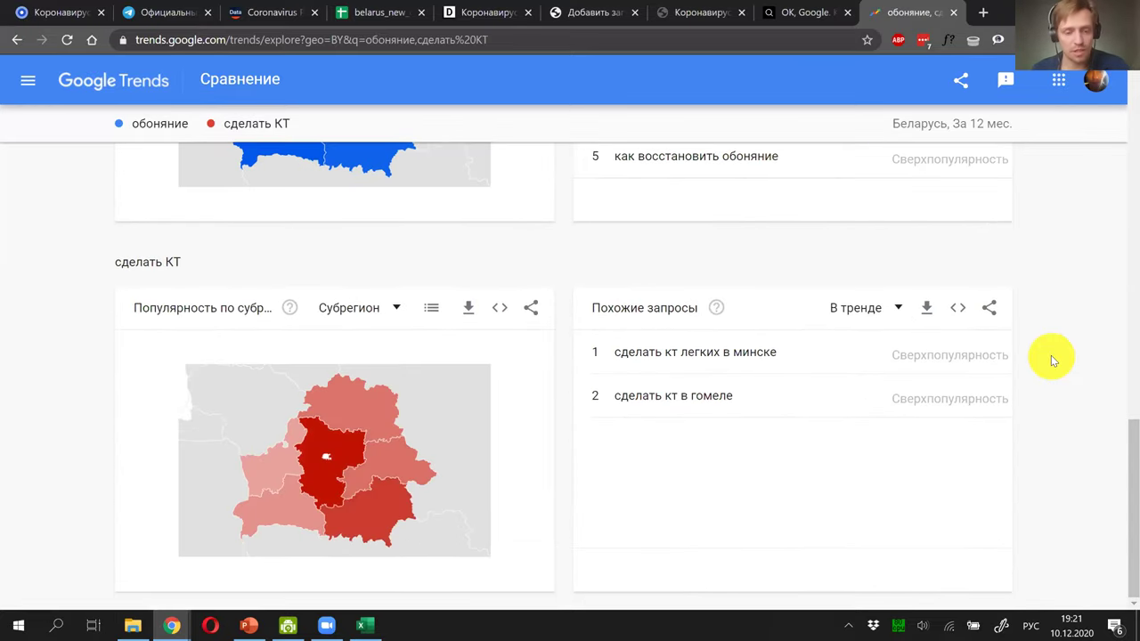
pyautogui.scroll(15, 1051, 355)
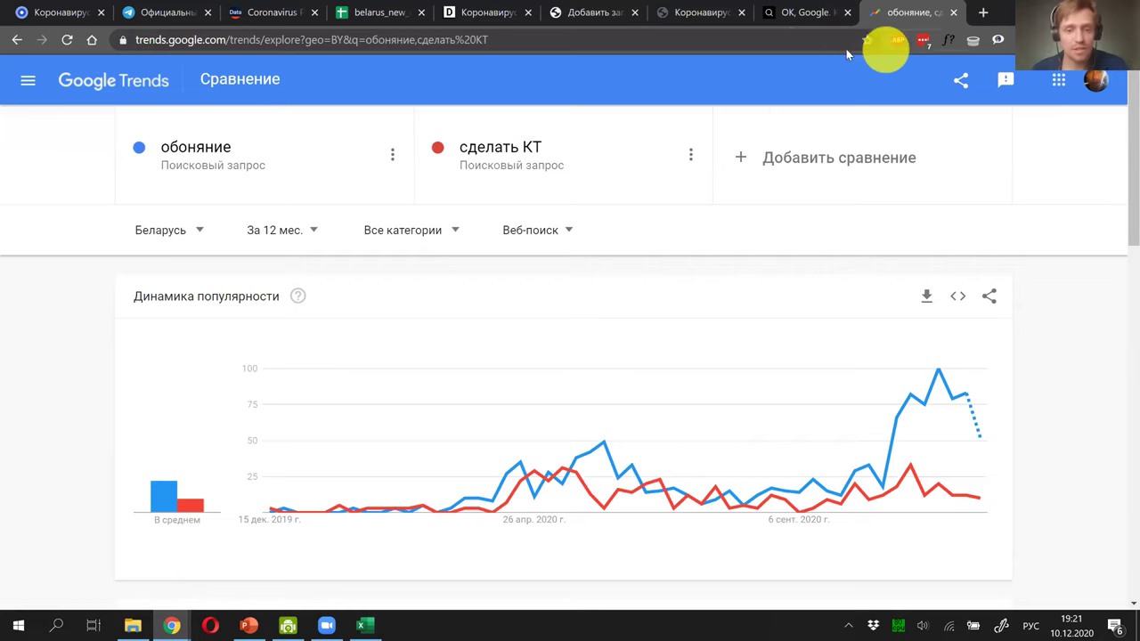
pyautogui.click(981, 17)
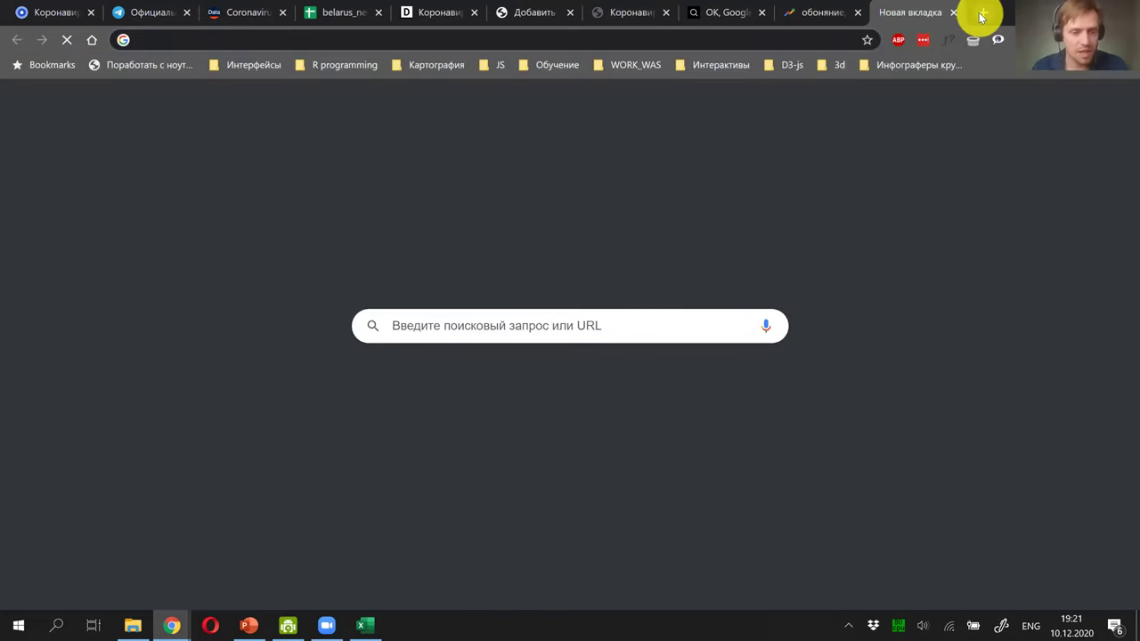
# Step: Go to wordstat.yandex.ru in the new tab
pyautogui.write('word')
pyautogui.press('Return')
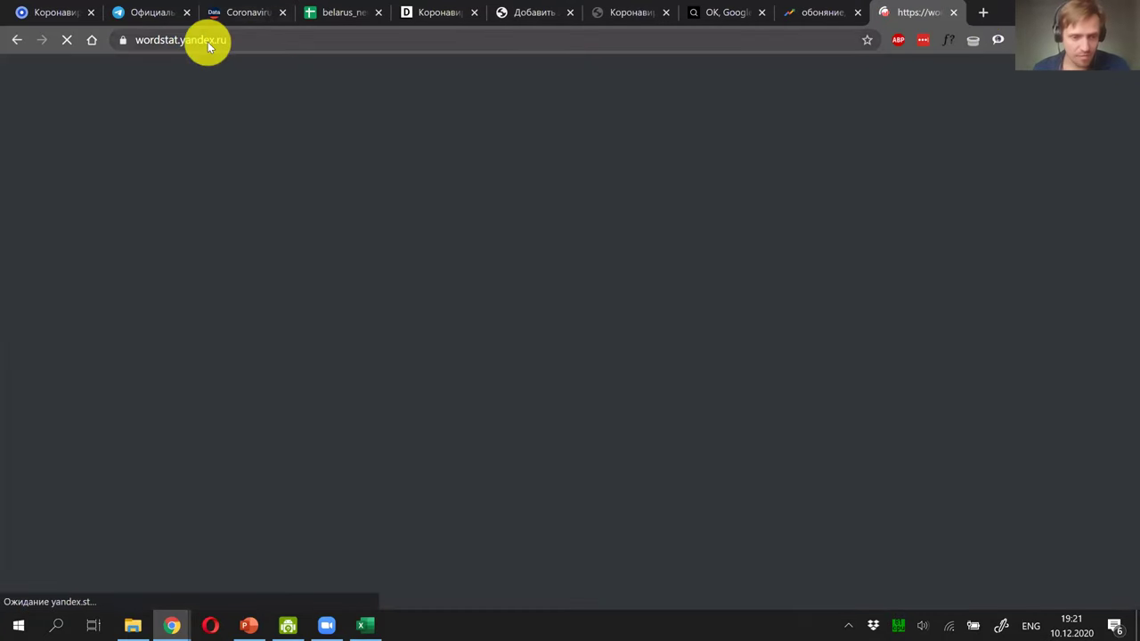
pyautogui.click(208, 42)
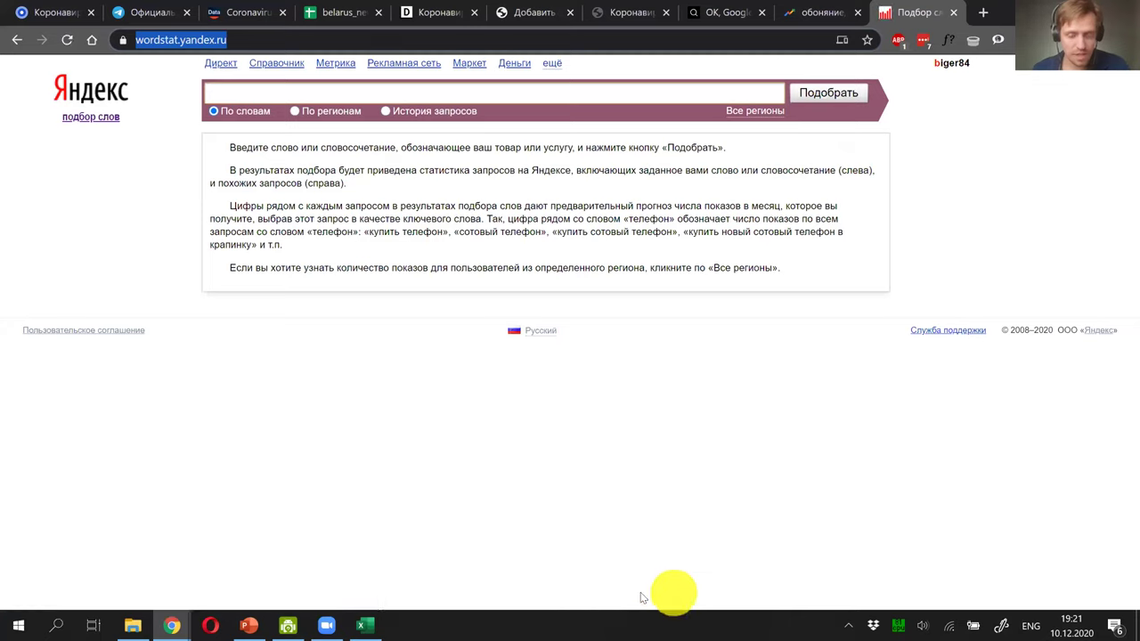
pyautogui.click(523, 593)
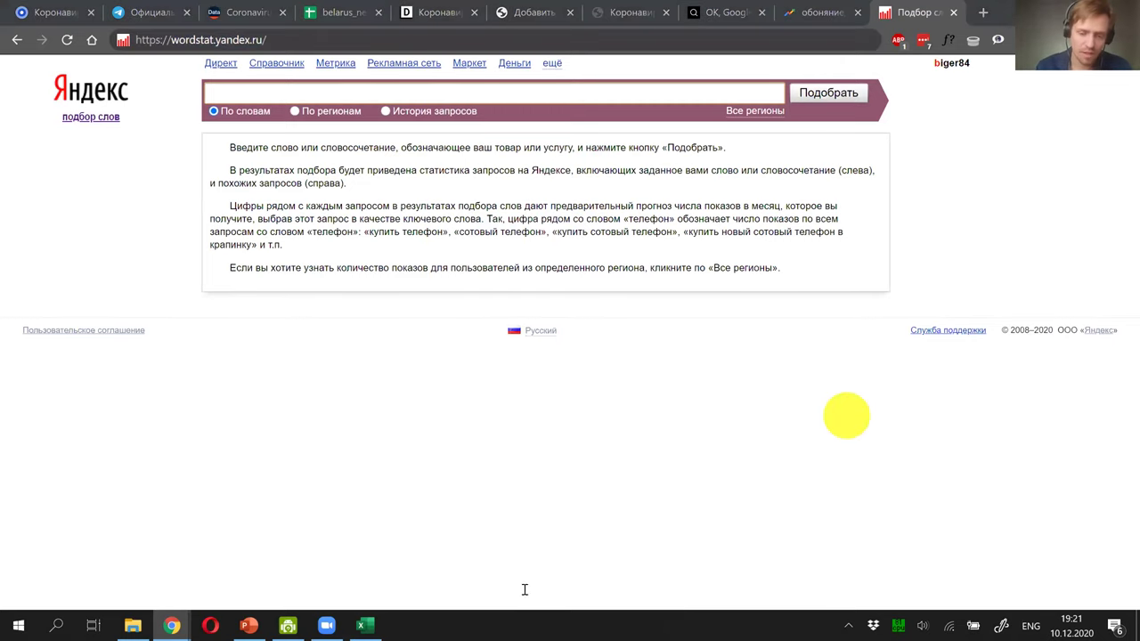
# Step: Focus the Wordstat keyword field and switch the keyboard to the Russian layout
pyautogui.click(417, 91)
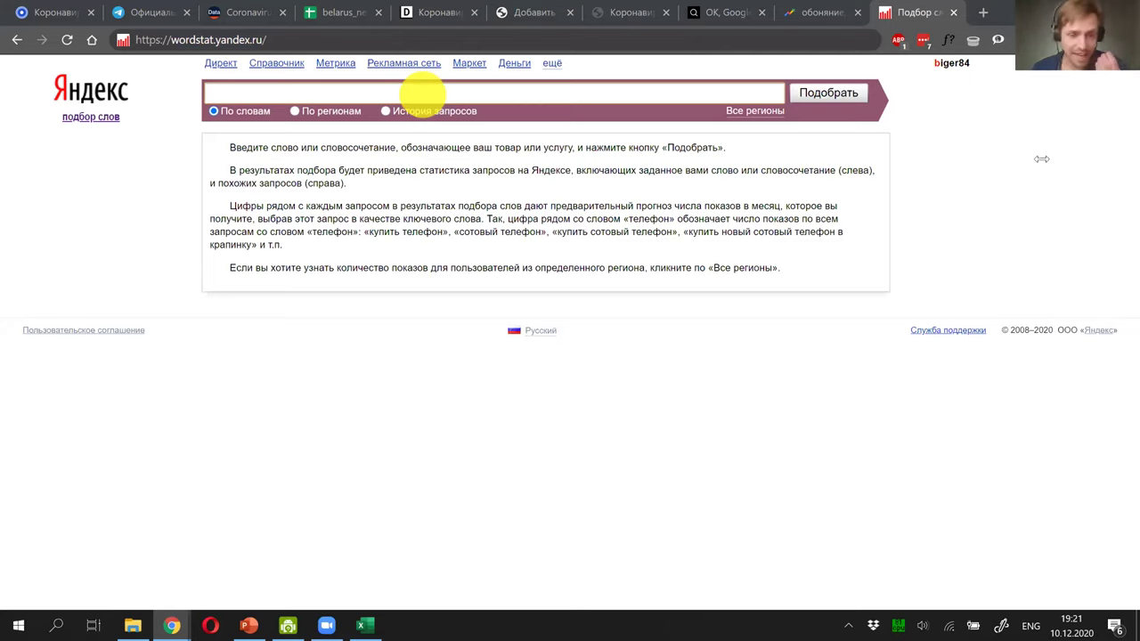
pyautogui.click(715, 127)
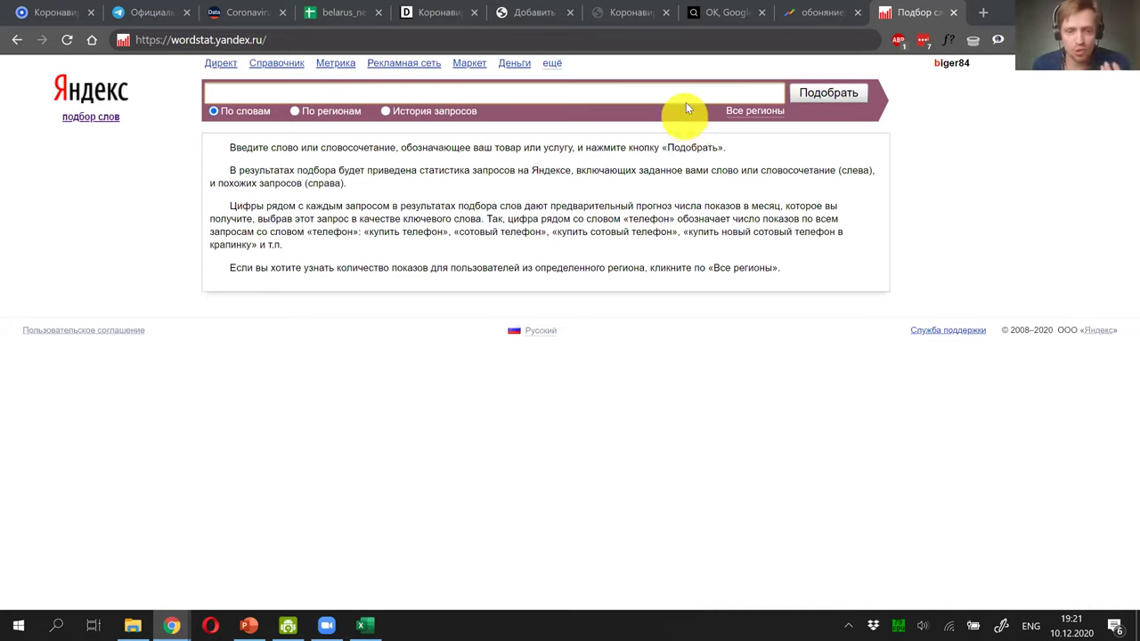
pyautogui.click(688, 93)
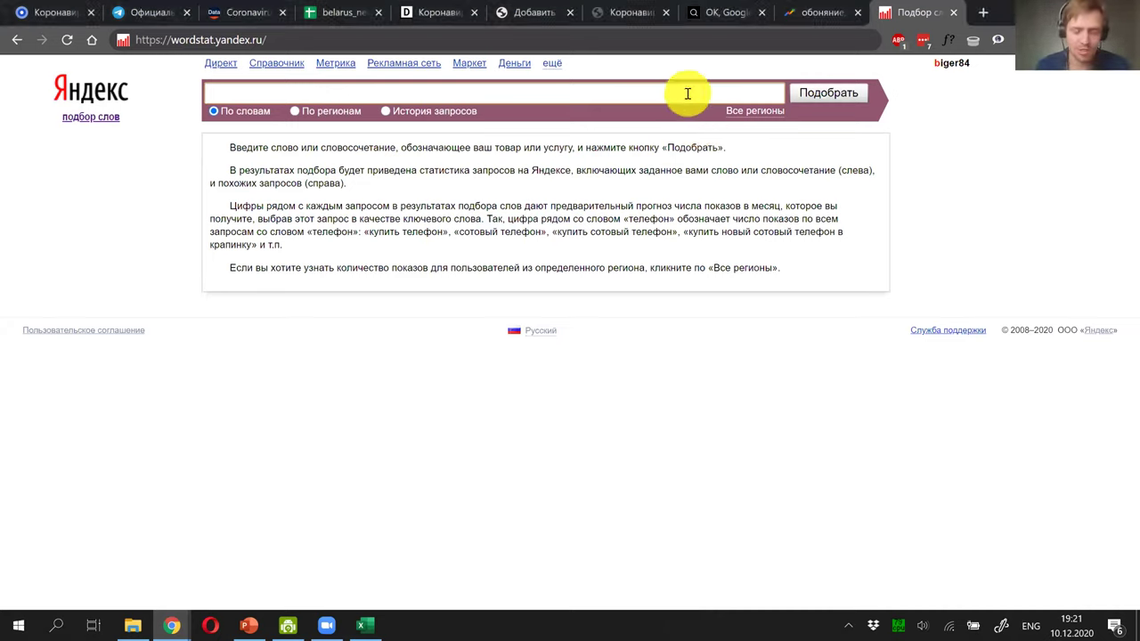
pyautogui.write(',tk')
pyautogui.press('BackSpace')
pyautogui.press('BackSpace')
pyautogui.press('BackSpace')
pyautogui.hotkey('alt', 'shift')
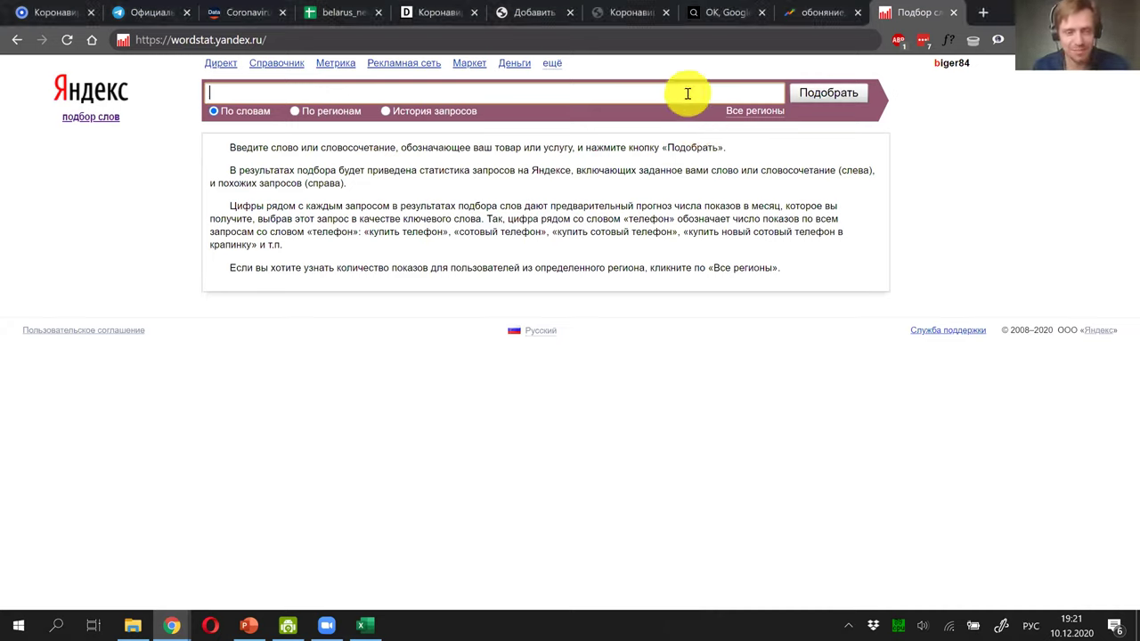
# Step: Enter 'обоняние' and request its История запросов
pyautogui.write('бе')
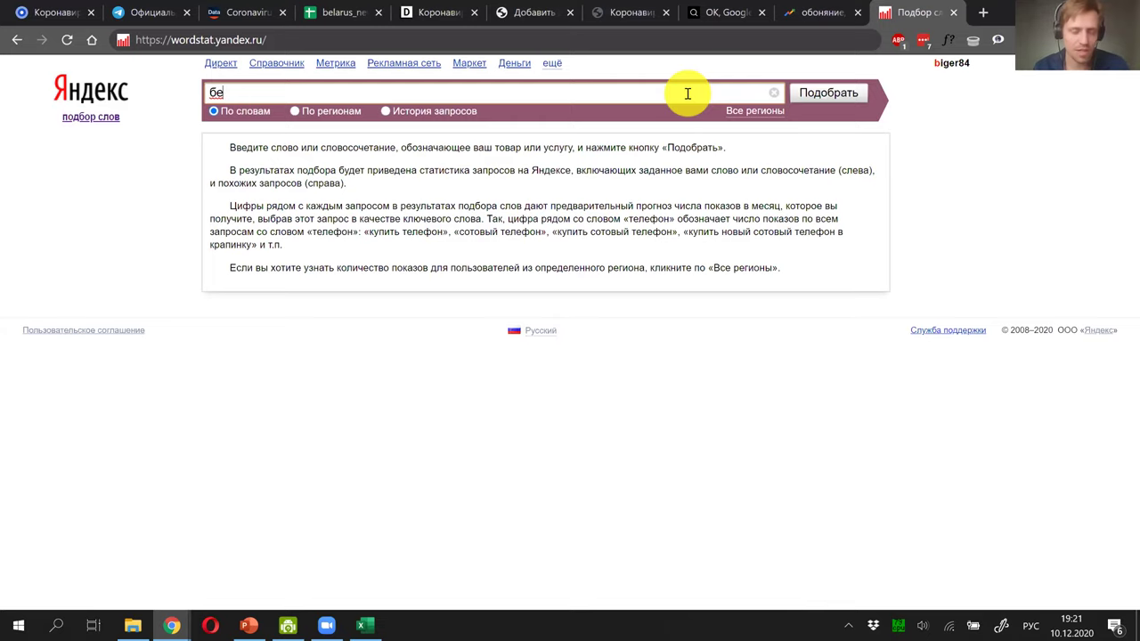
pyautogui.press('BackSpace')
pyautogui.press('BackSpace')
pyautogui.write('обоняние')
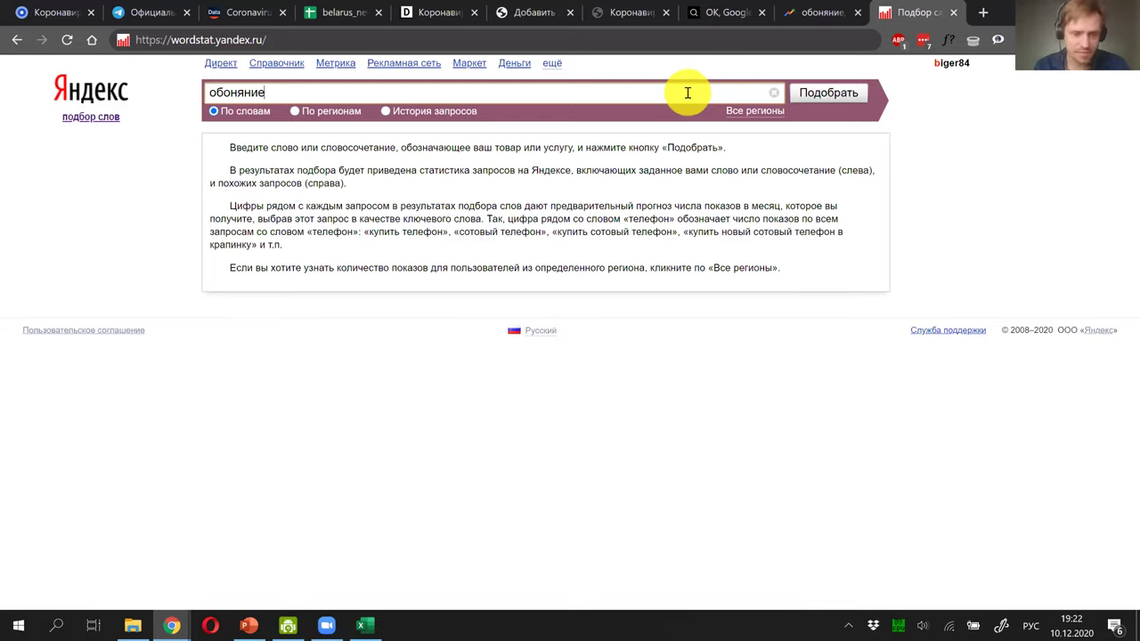
pyautogui.click(387, 112)
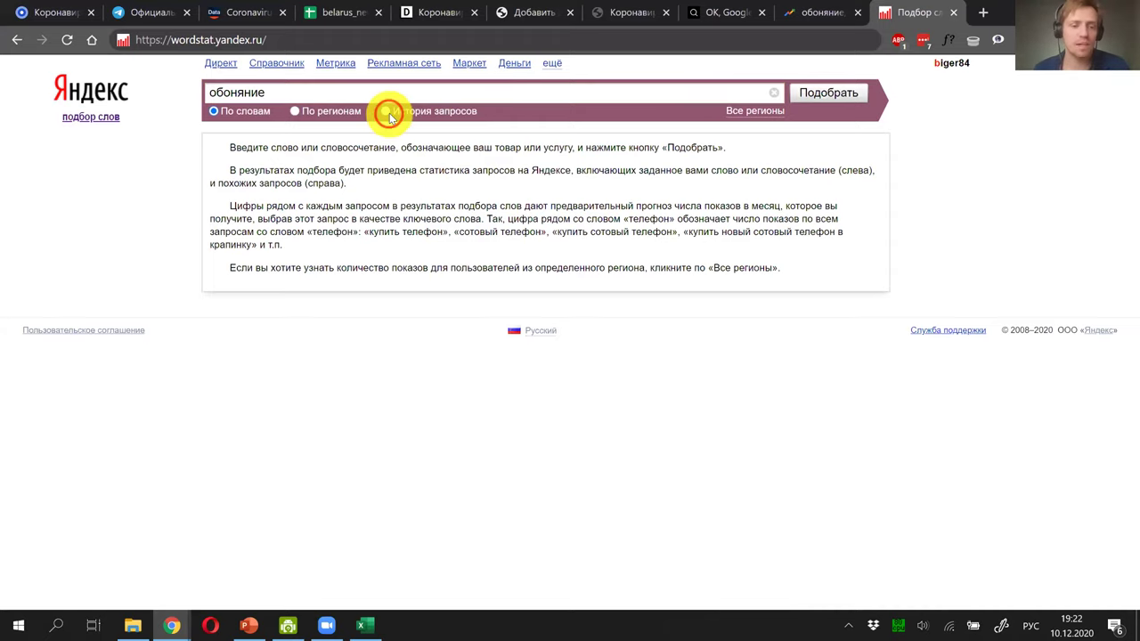
# Step: Solve the captcha, answering 'sometimes загрузка' after reloading the image twice
pyautogui.hotkey('alt', 'shift')
pyautogui.write('v')
pyautogui.press('BackSpace')
pyautogui.hotkey('alt', 'shift')
pyautogui.write('морской 20')
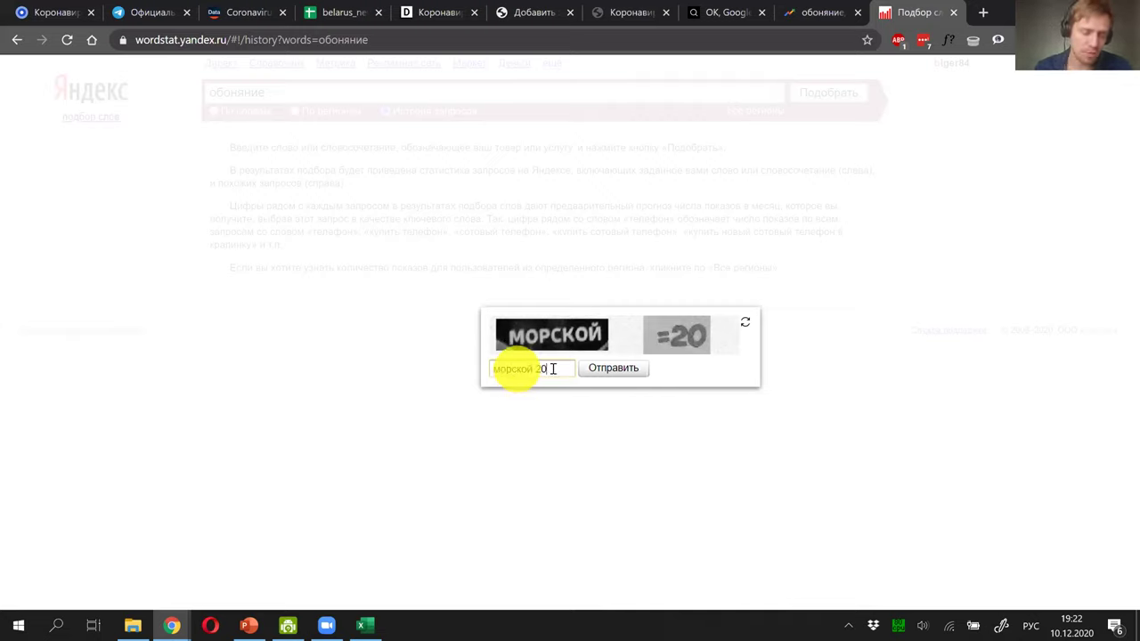
pyautogui.click(605, 371)
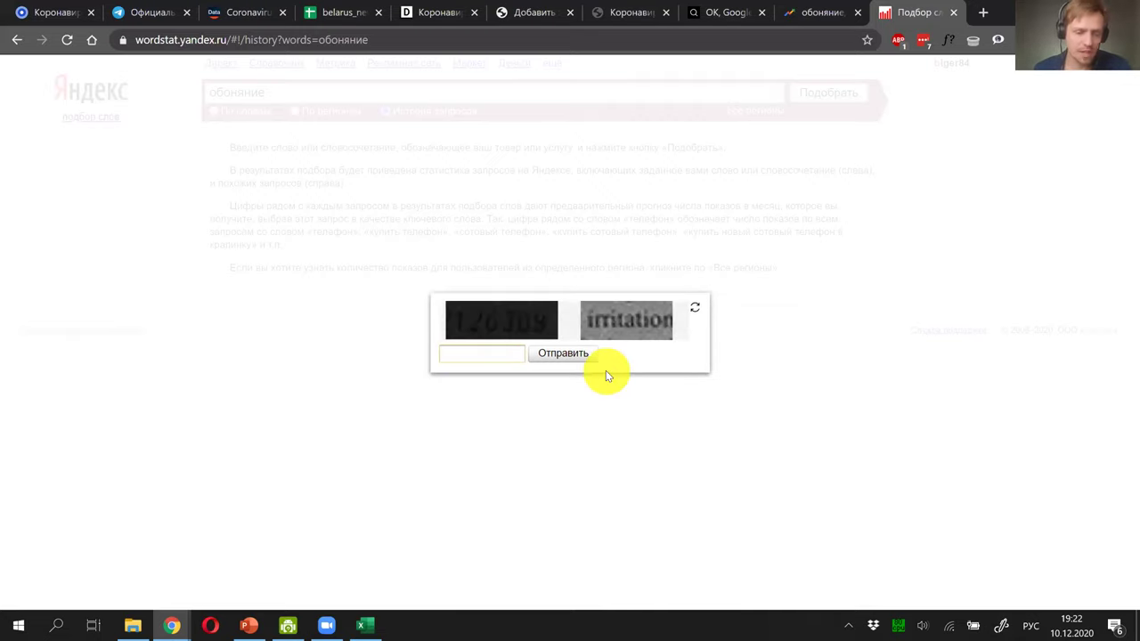
pyautogui.click(695, 310)
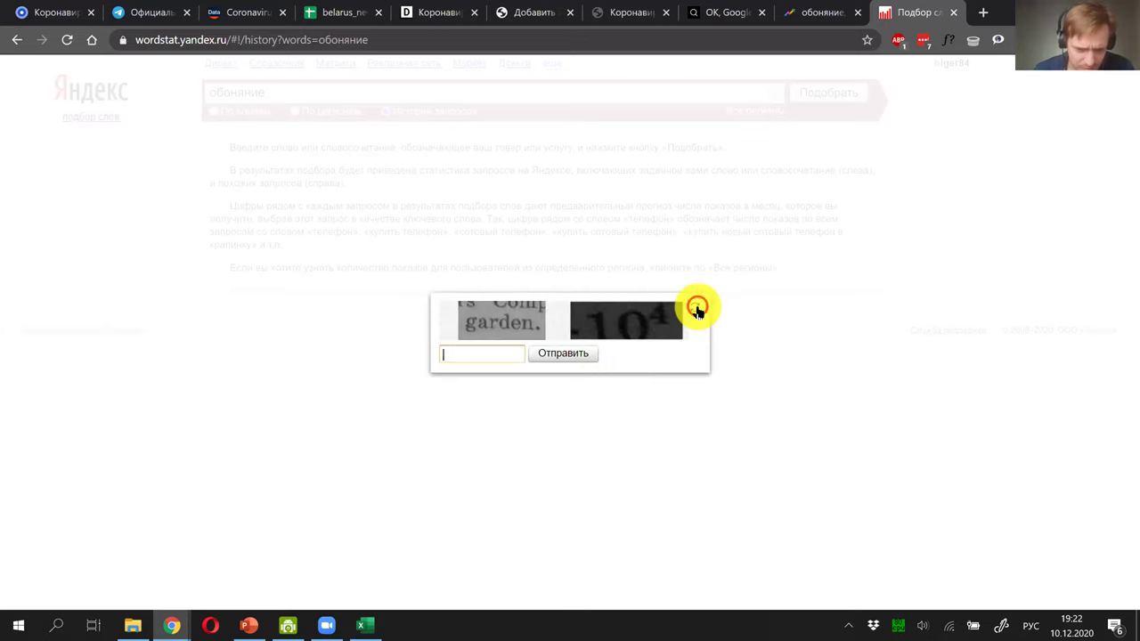
pyautogui.click(696, 310)
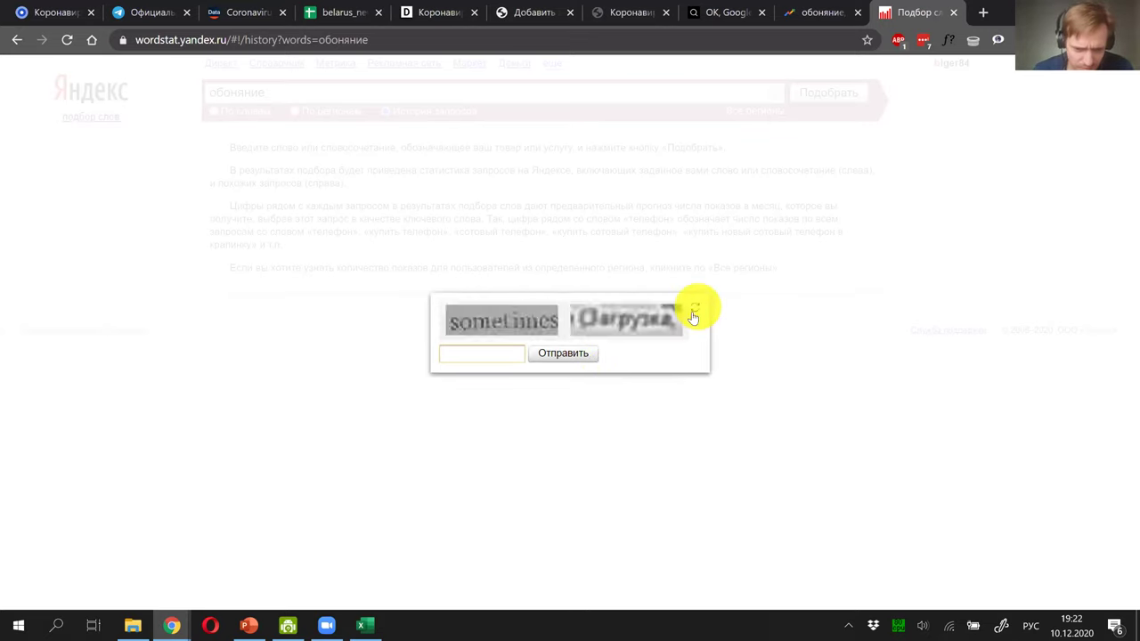
pyautogui.hotkey('alt', 'shift')
pyautogui.write('some')
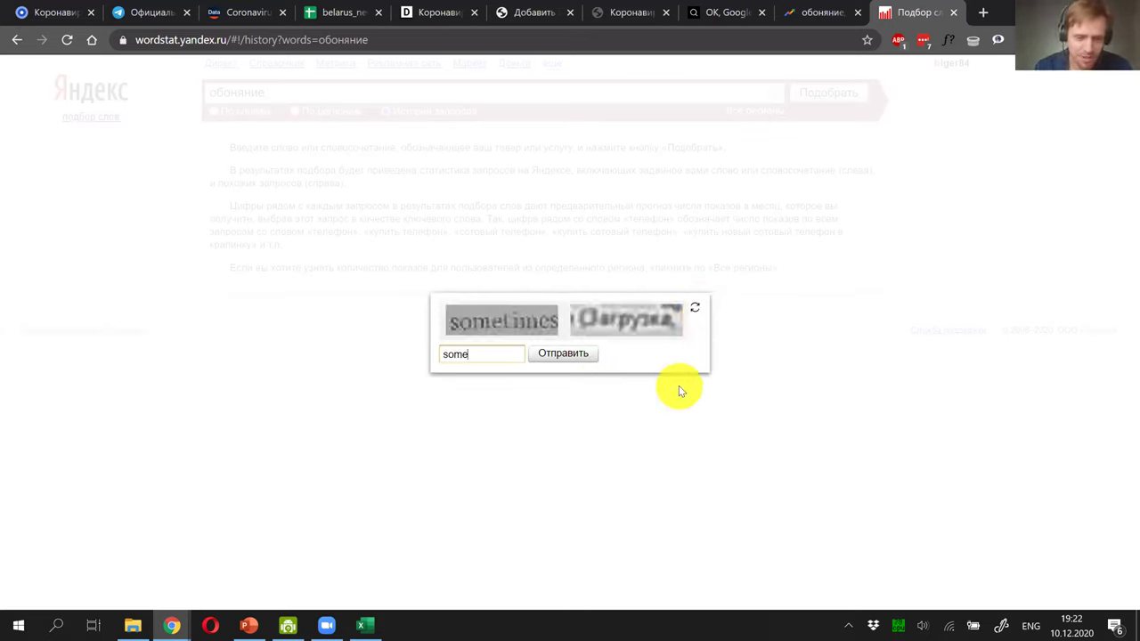
pyautogui.write('times')
pyautogui.hotkey('alt', 'shift')
pyautogui.write('загрузка')
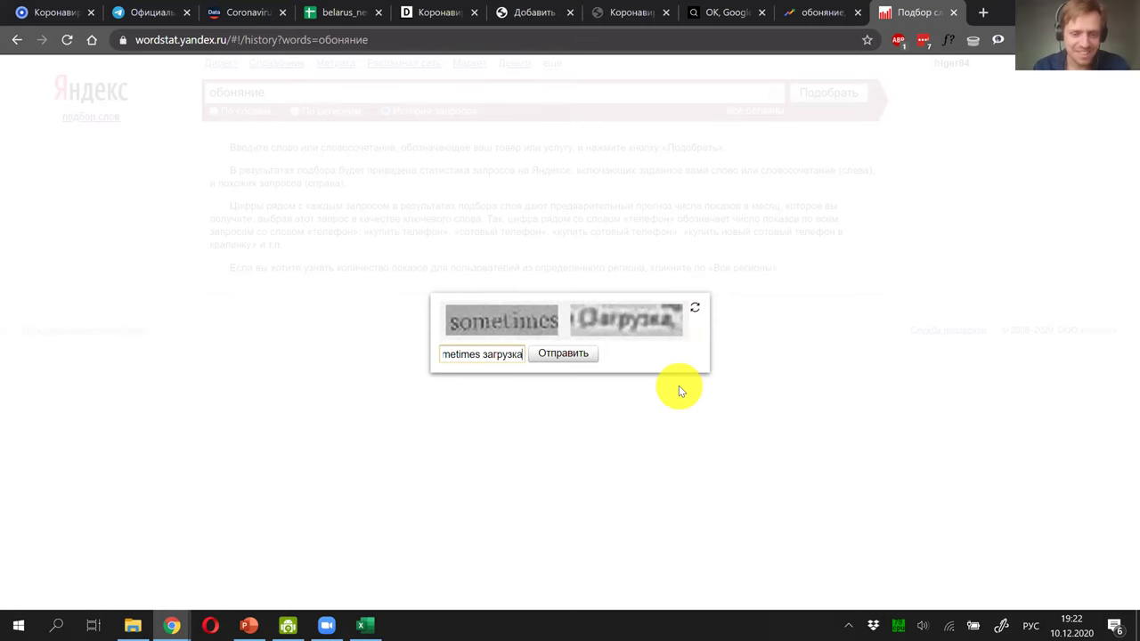
pyautogui.press('Return')
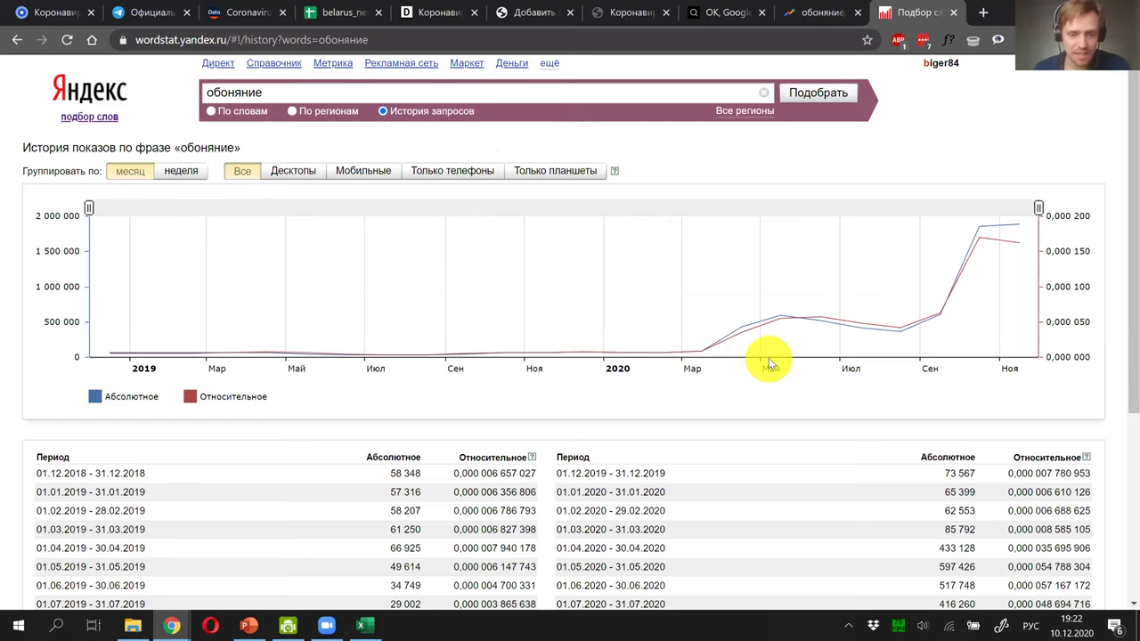
# Step: Tick Беларусь under СНГ (исключая Россию) in the region selector and apply it
pyautogui.click(737, 112)
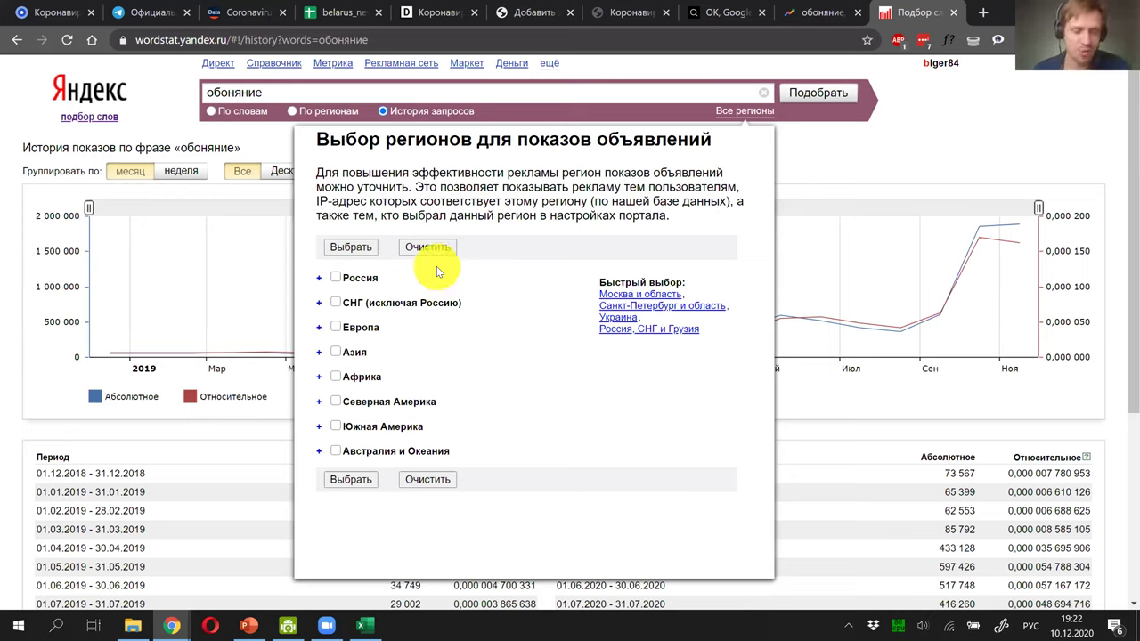
pyautogui.click(319, 303)
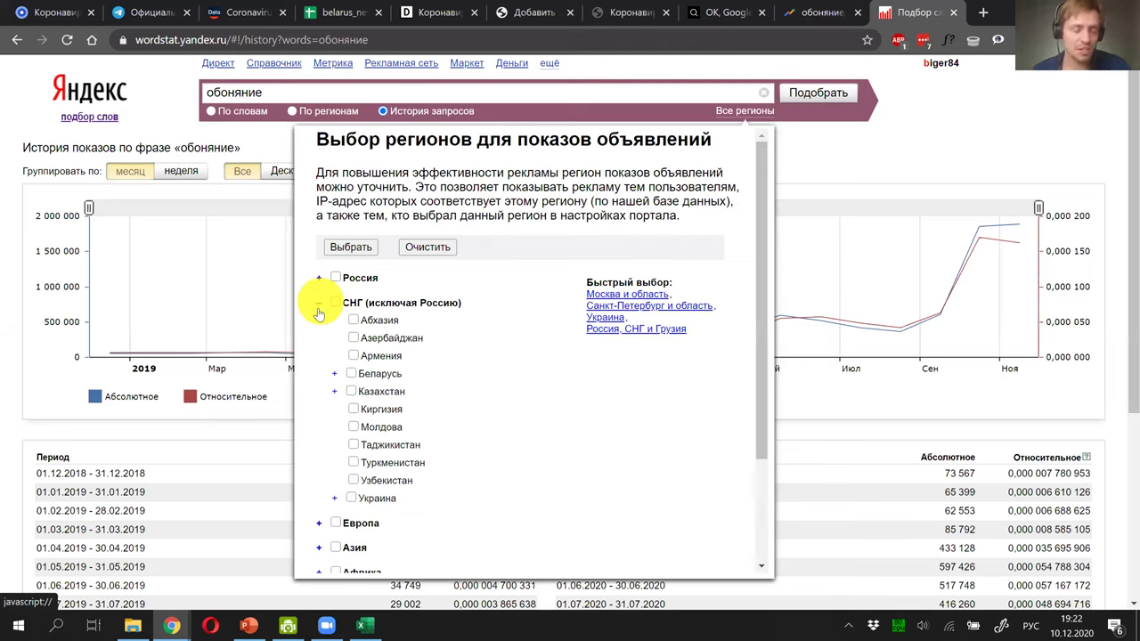
pyautogui.click(352, 377)
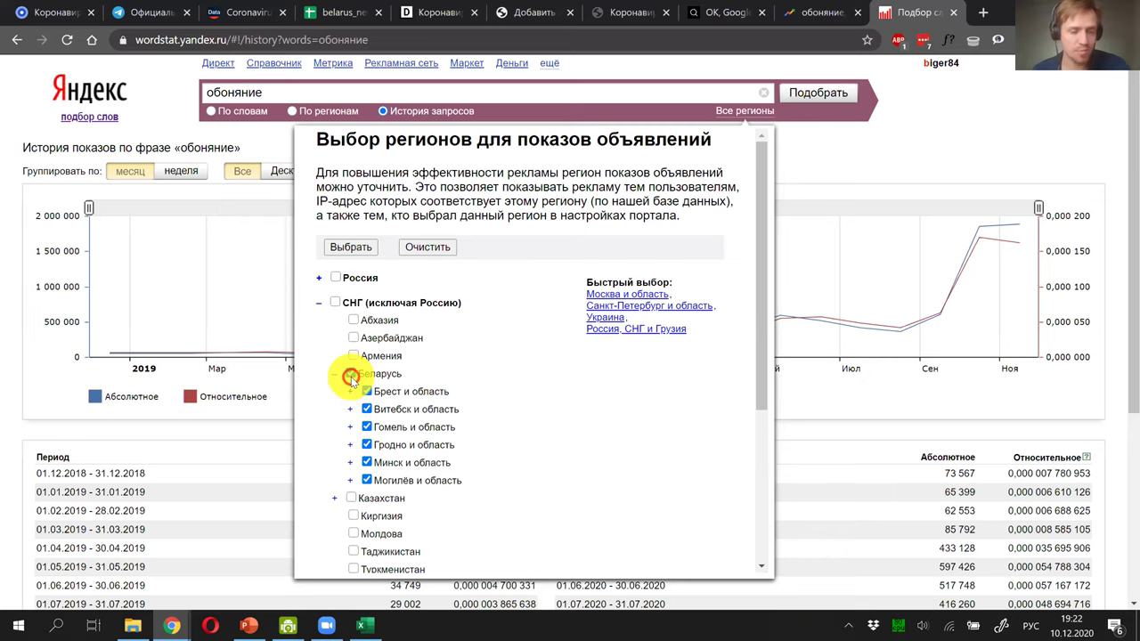
pyautogui.moveTo(770, 526); pyautogui.dragTo(769, 537)
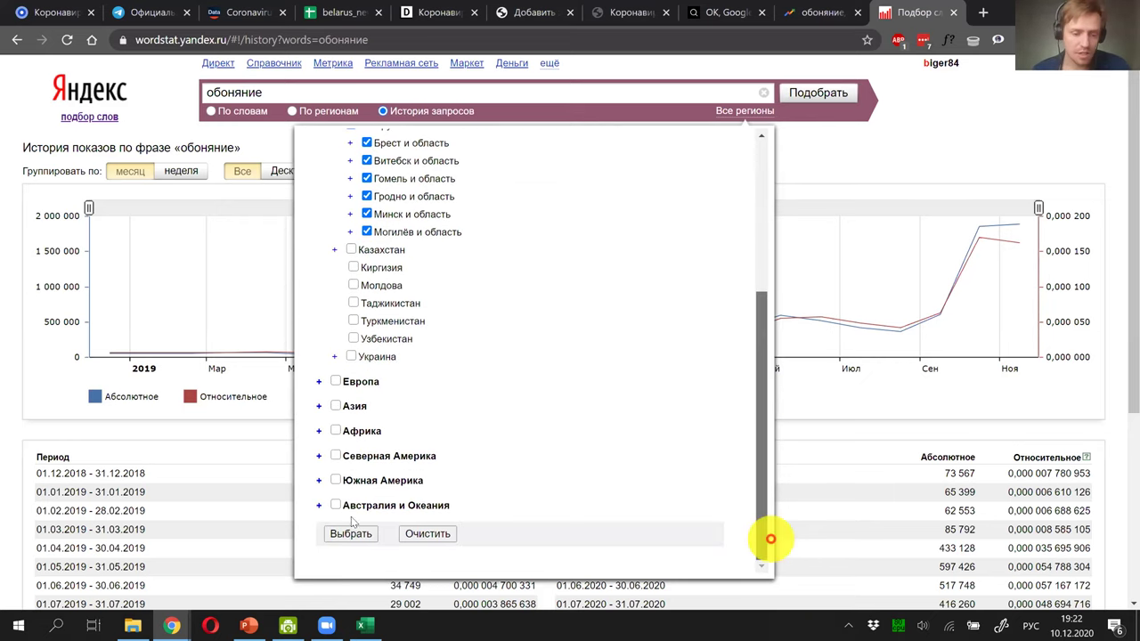
pyautogui.click(344, 532)
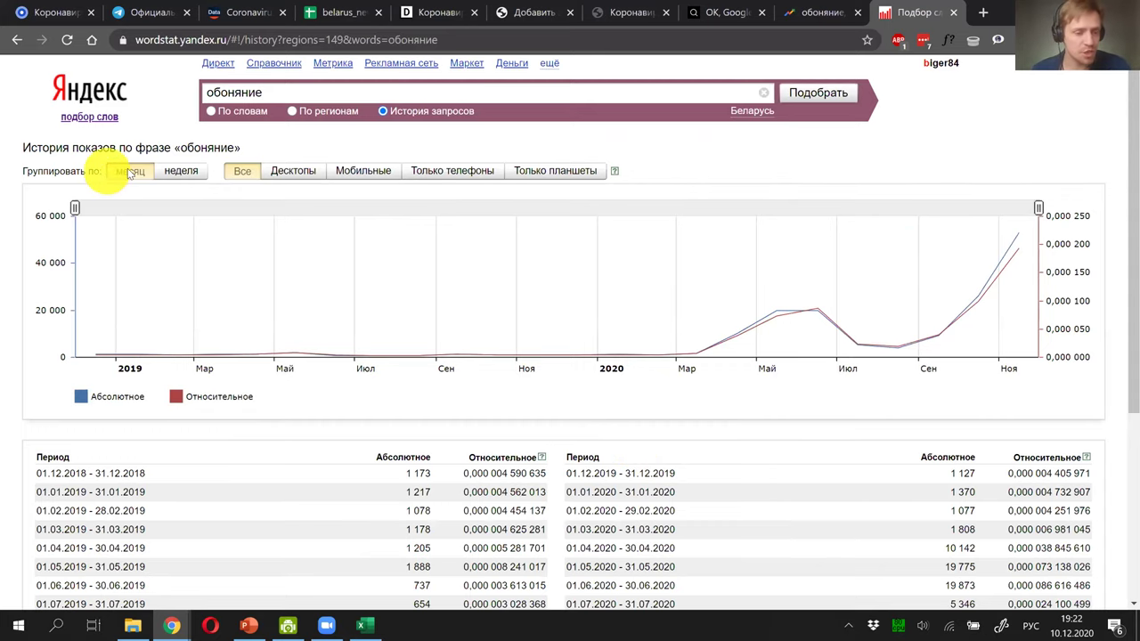
# Step: Switch the обоняние history grouping to weeks
pyautogui.click(173, 174)
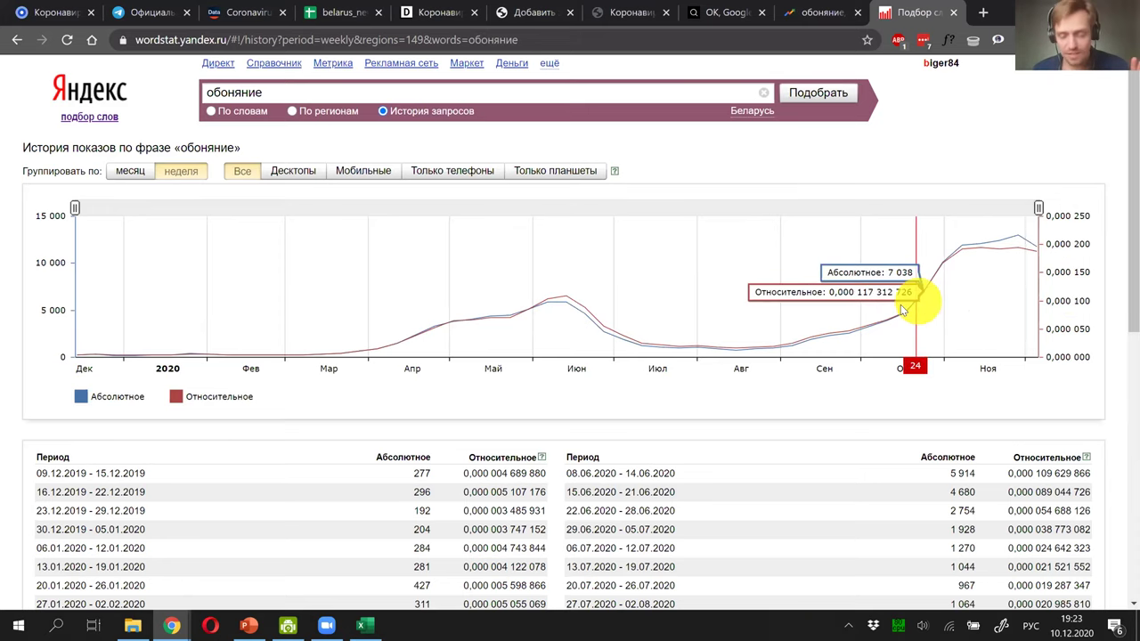
pyautogui.scroll(-5, 902, 306)
pyautogui.scroll(5, 901, 307)
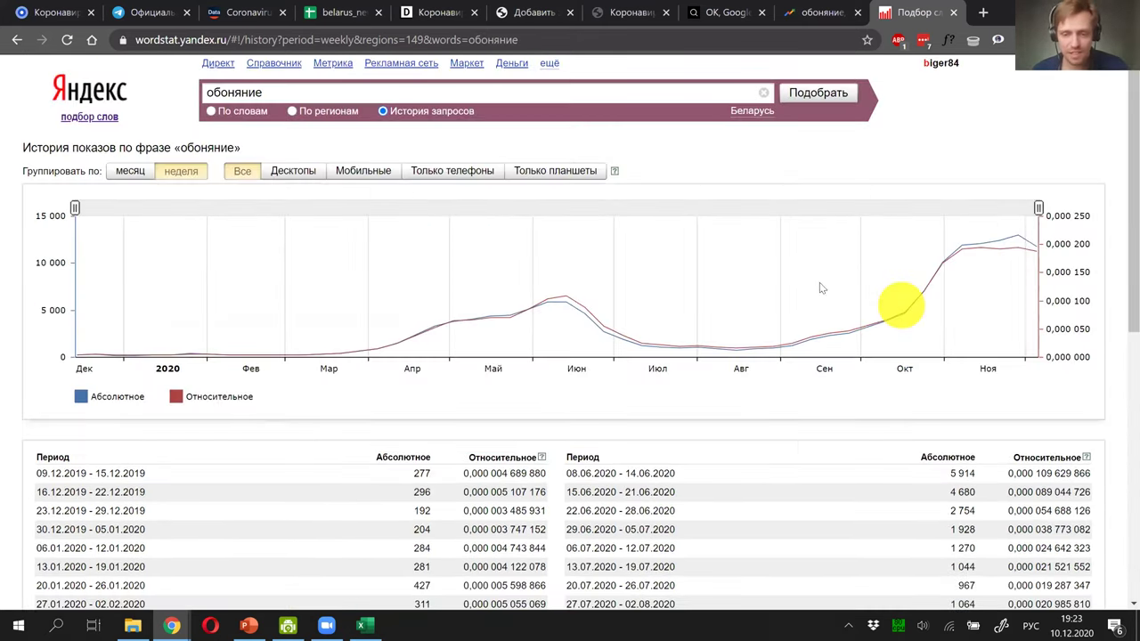
# Step: In the region selector, browse the oblasts and clear the Беларусь, Брест and Витебск selections
pyautogui.click(752, 118)
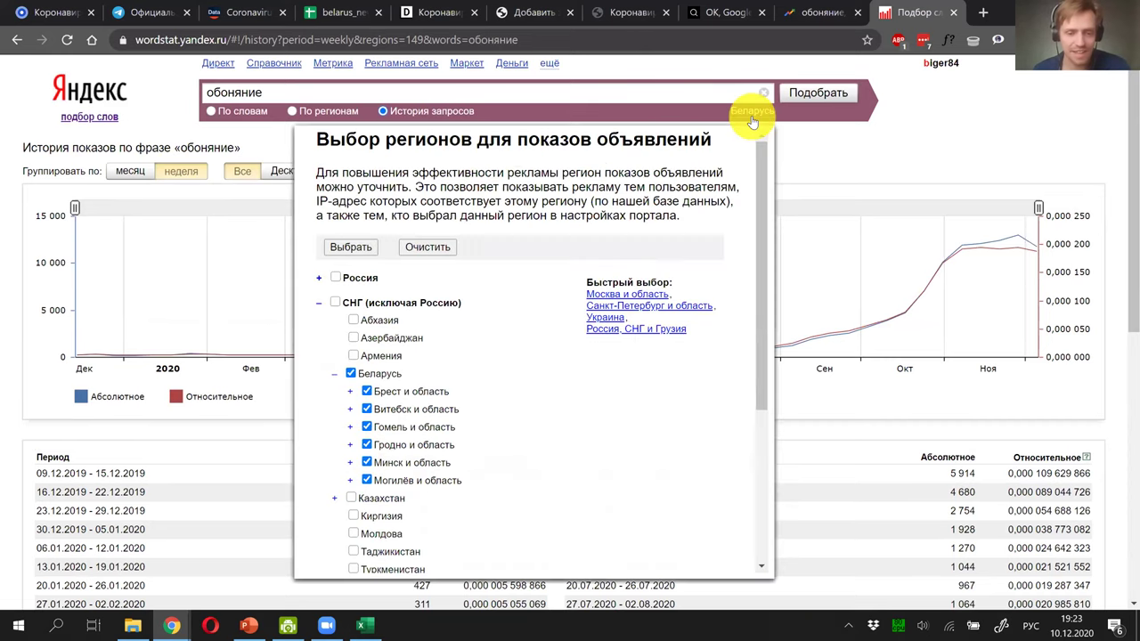
pyautogui.scroll(-1, 763, 223)
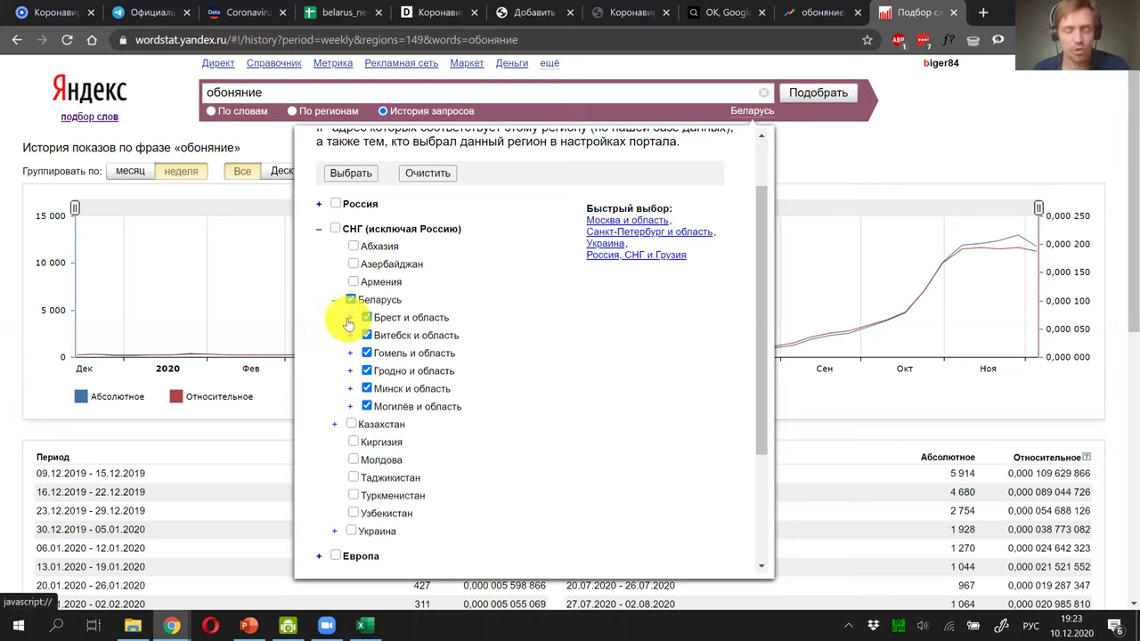
pyautogui.click(349, 318)
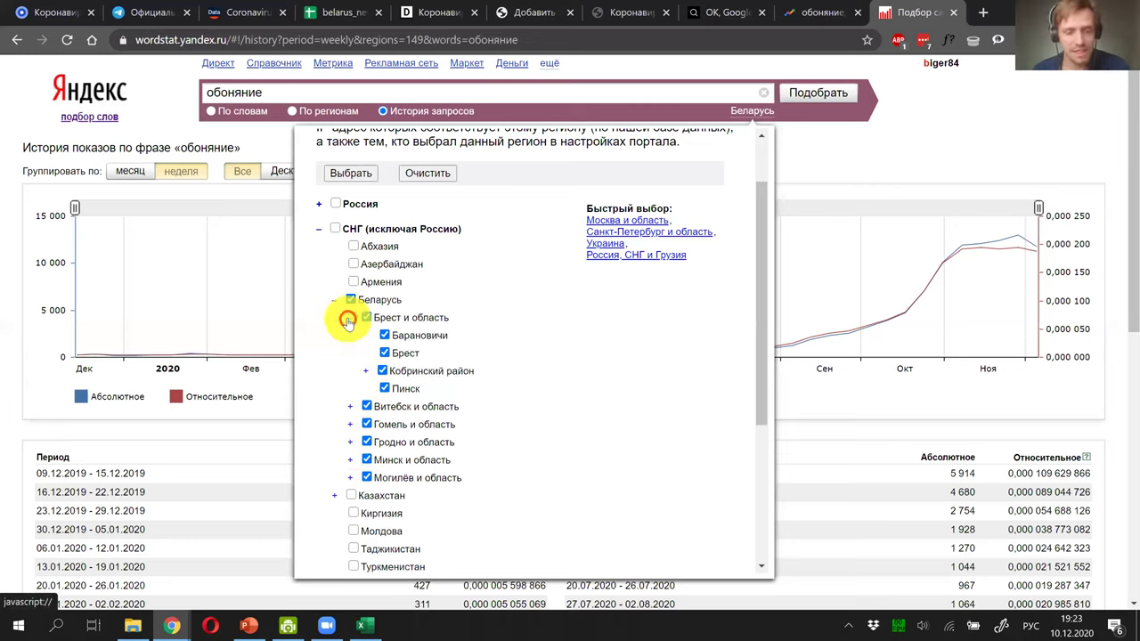
pyautogui.click(350, 407)
pyautogui.click(350, 407)
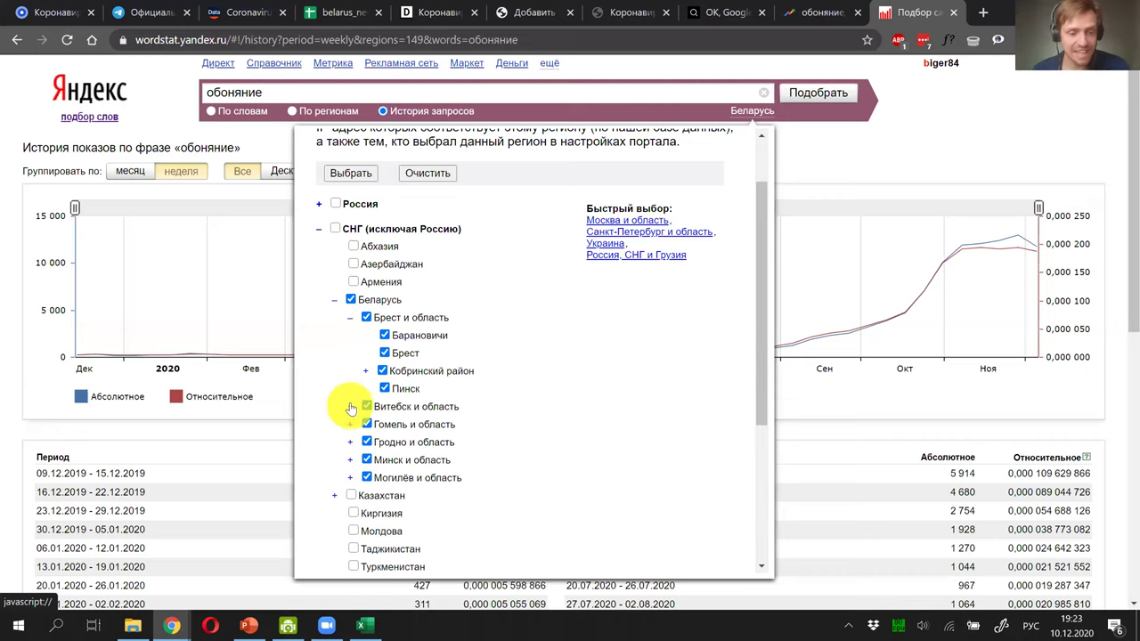
pyautogui.click(349, 318)
pyautogui.click(366, 317)
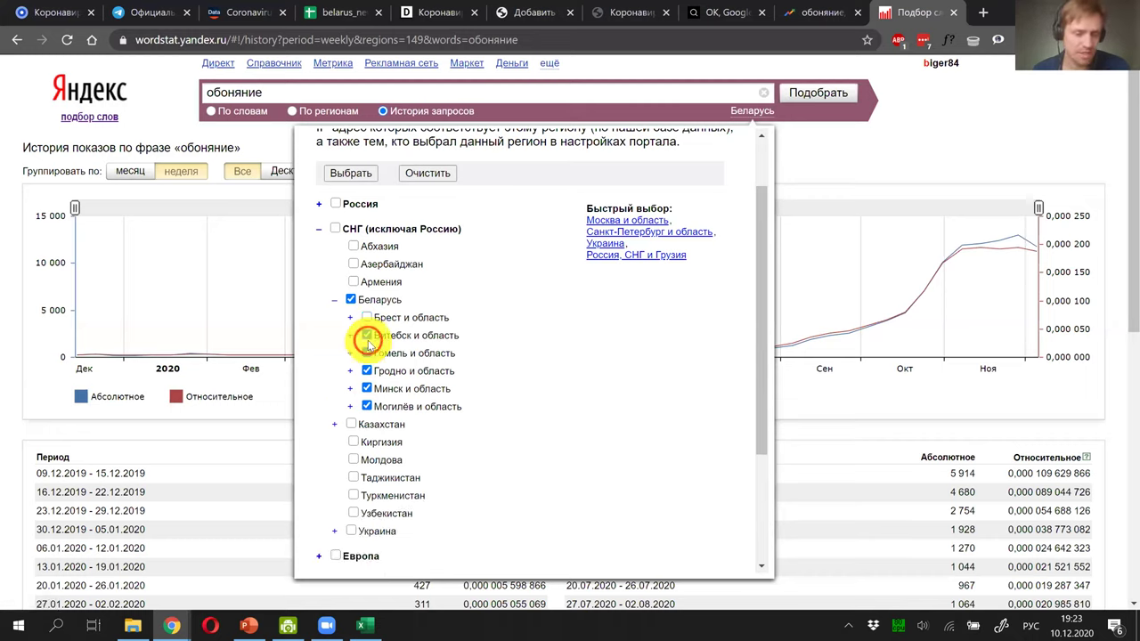
pyautogui.click(366, 335)
pyautogui.click(351, 299)
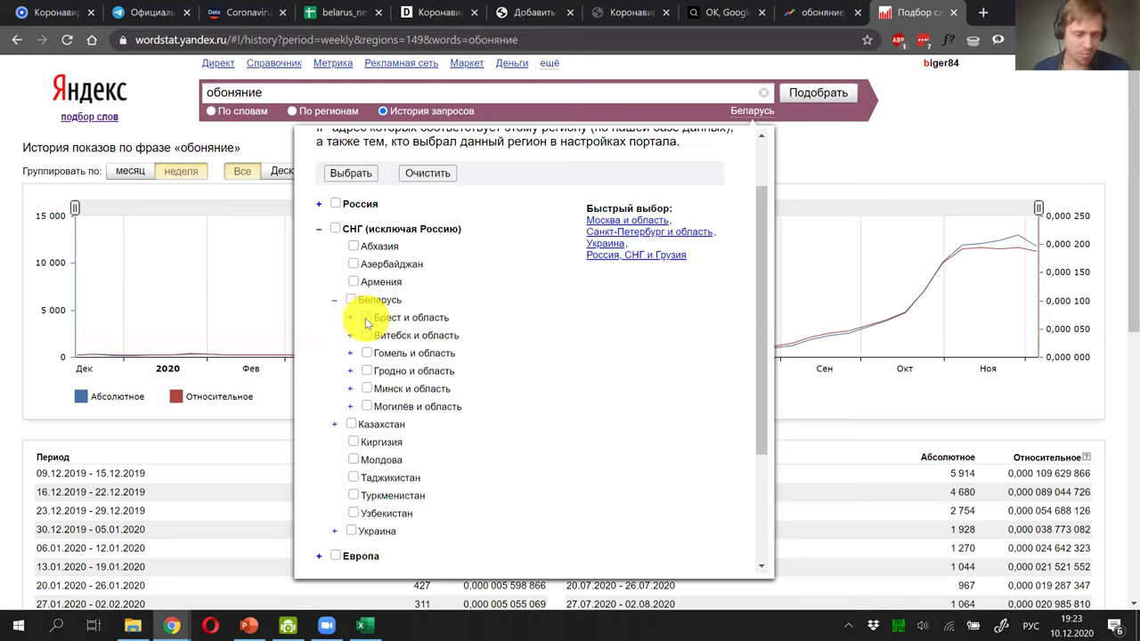
# Step: Tick Брест и область and apply it to the search history
pyautogui.click(366, 319)
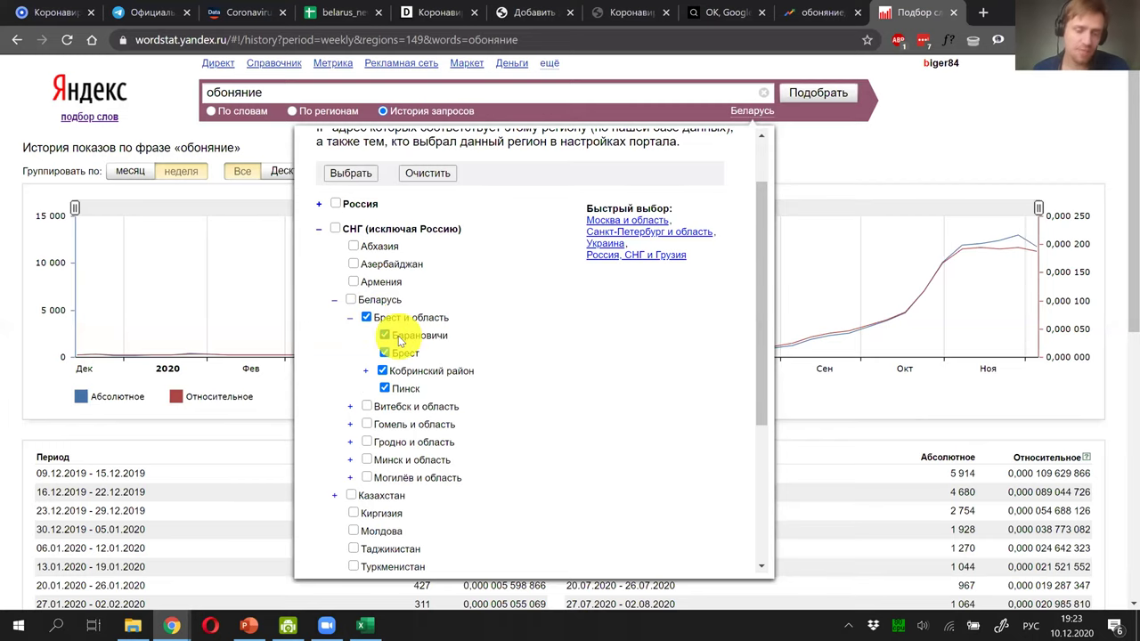
pyautogui.click(816, 98)
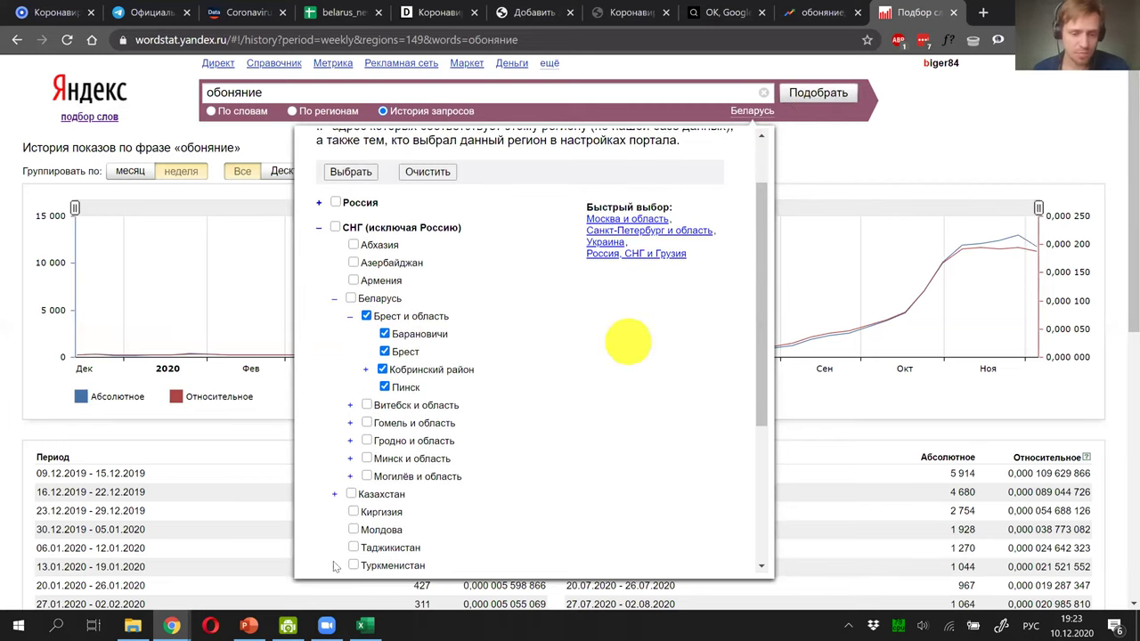
pyautogui.scroll(-3, 463, 445)
pyautogui.click(366, 541)
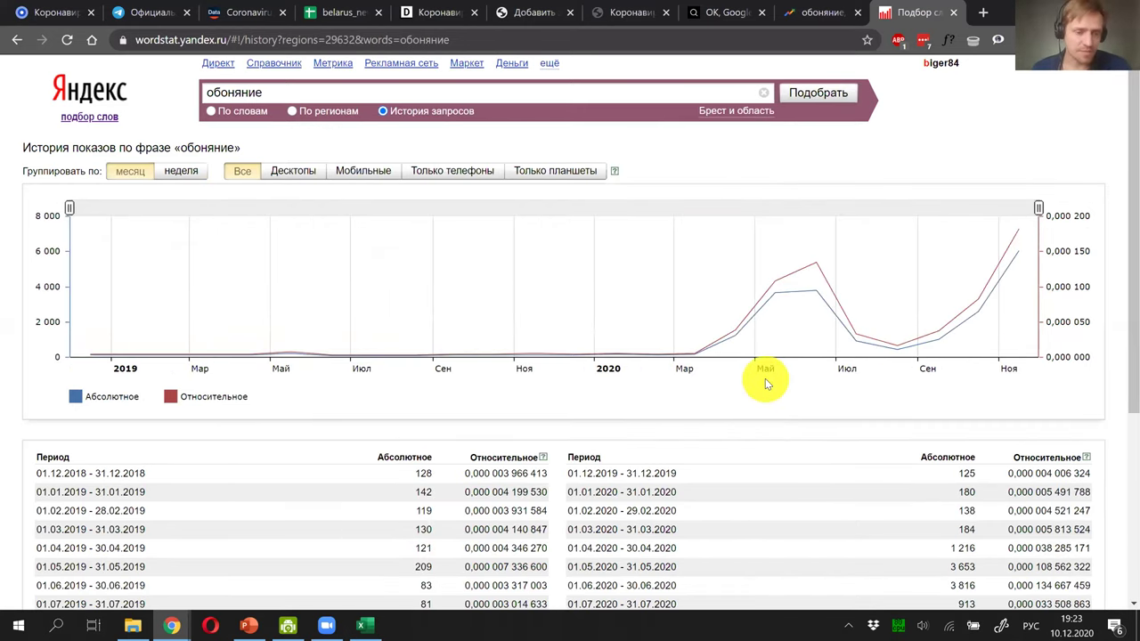
# Step: Select text across the Brest history chart area, then clear the selection
pyautogui.scroll(-4, 765, 381)
pyautogui.scroll(1, 739, 374)
pyautogui.scroll(-1, 172, 271)
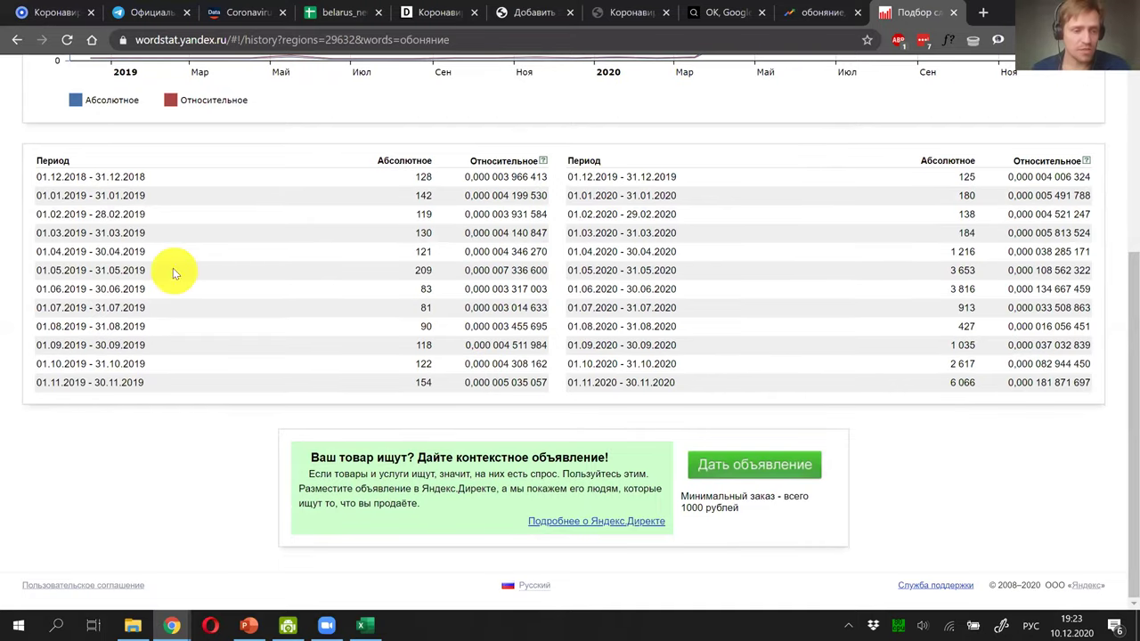
pyautogui.scroll(1, 107, 258)
pyautogui.moveTo(26, 252); pyautogui.dragTo(805, 394)
pyautogui.scroll(3, 804, 395)
pyautogui.click(793, 402)
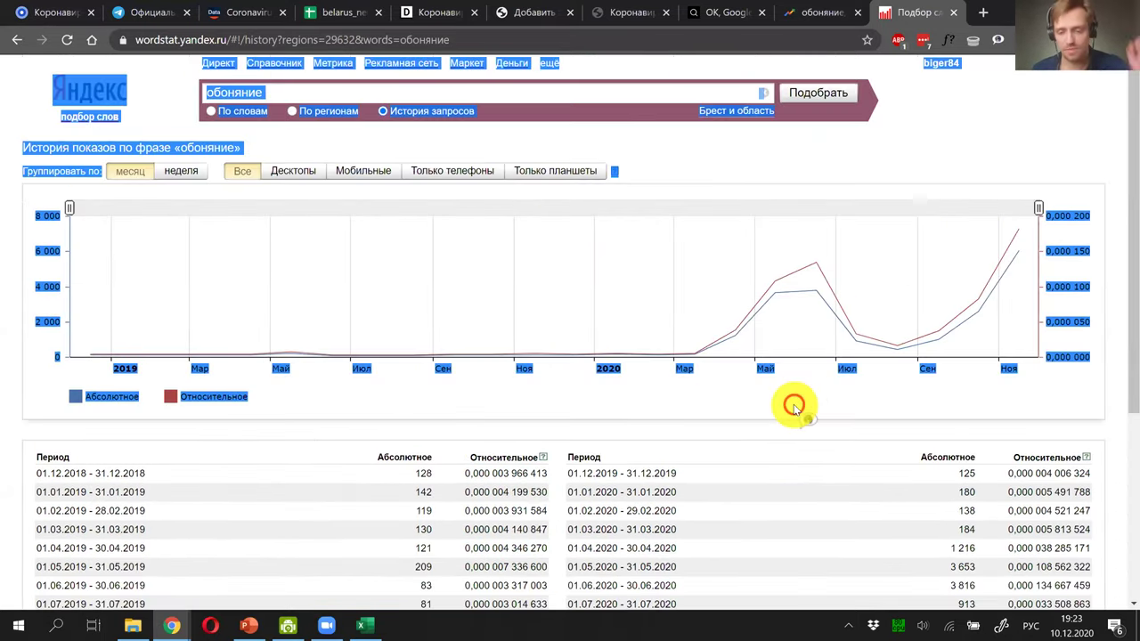
pyautogui.click(686, 372)
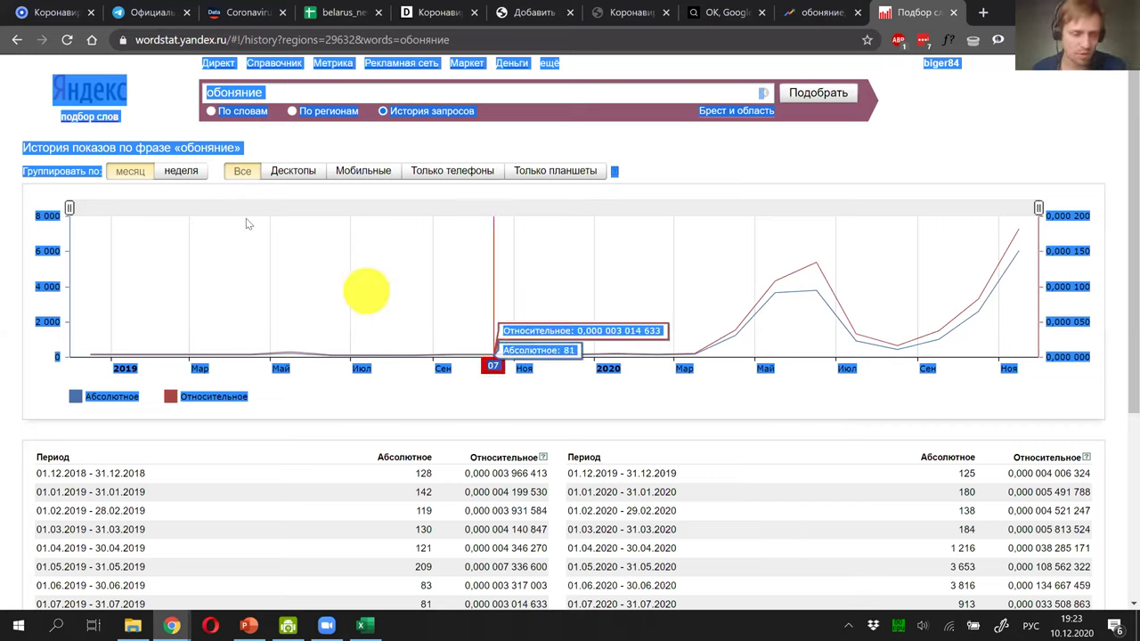
pyautogui.click(208, 144)
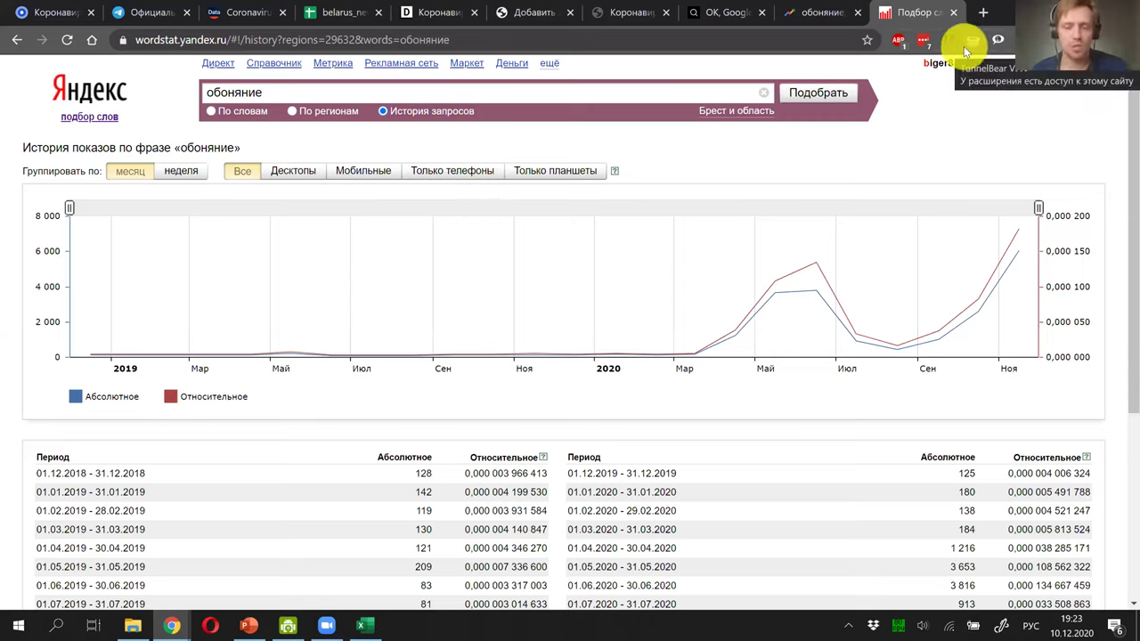
# Step: Group the Brest history by неделя and bring the Excel workbook forward
pyautogui.scroll(-1, 864, 354)
pyautogui.scroll(1, 864, 354)
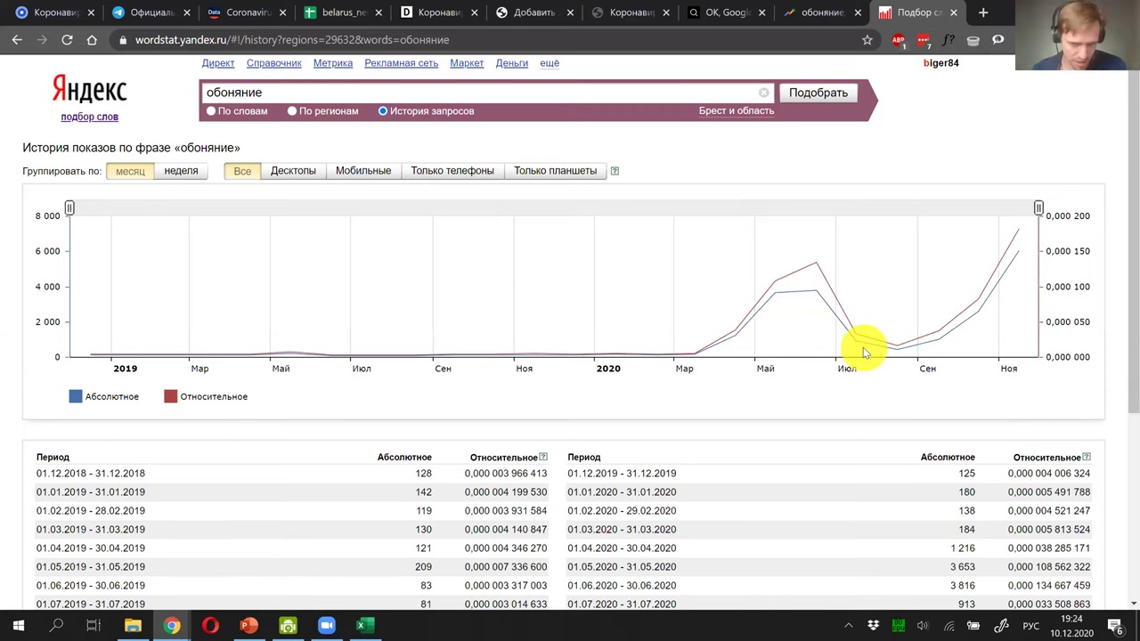
pyautogui.scroll(-2, 863, 353)
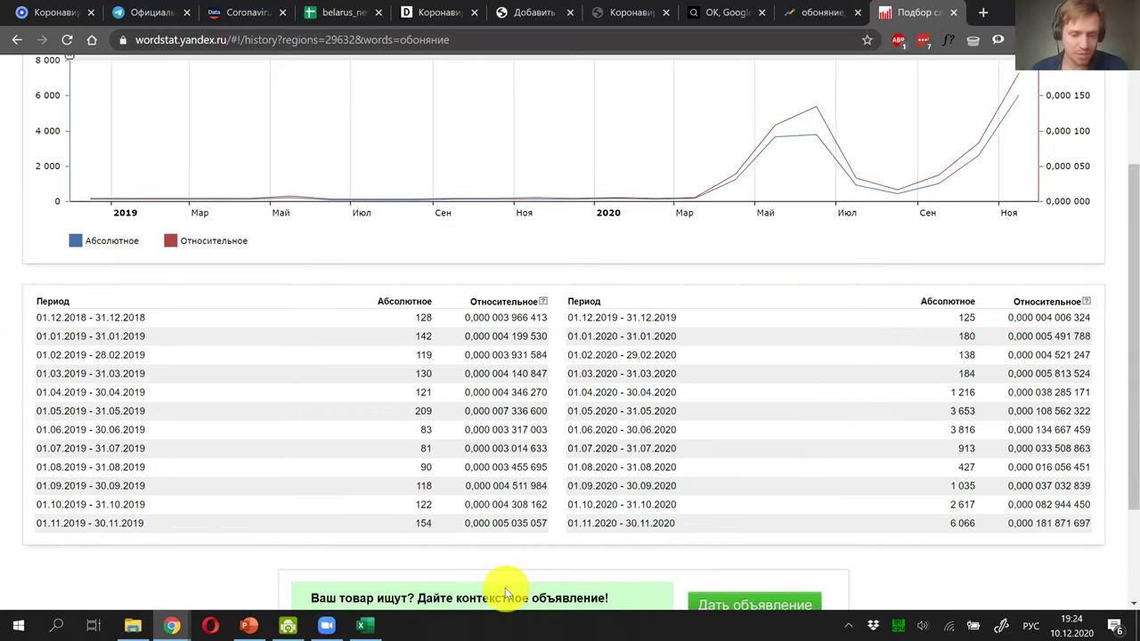
pyautogui.scroll(2, 504, 590)
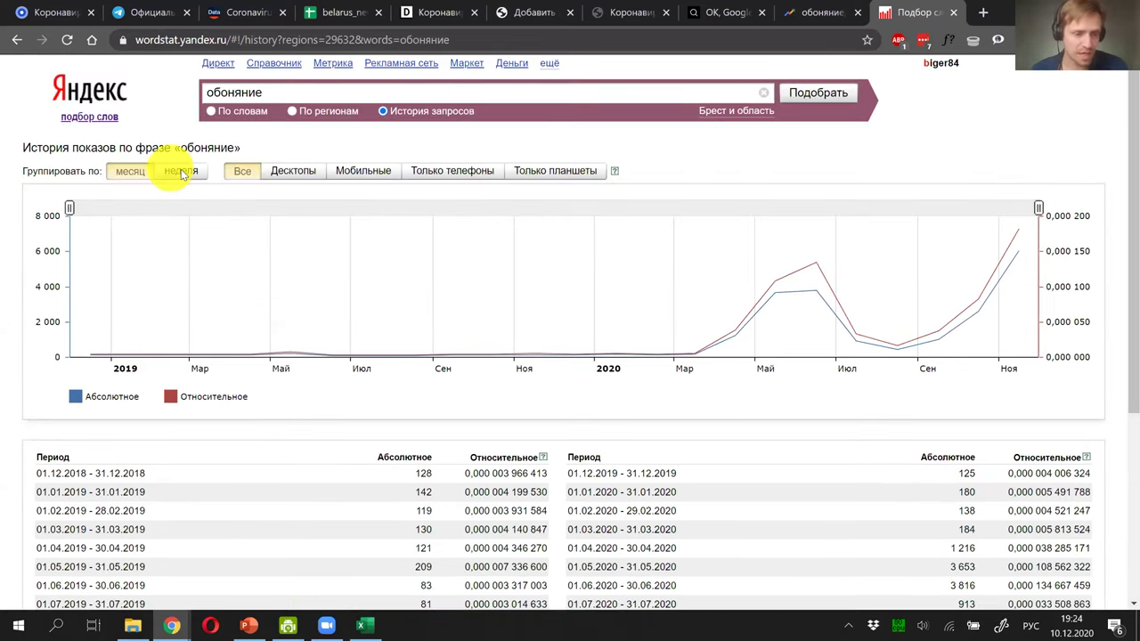
pyautogui.click(182, 172)
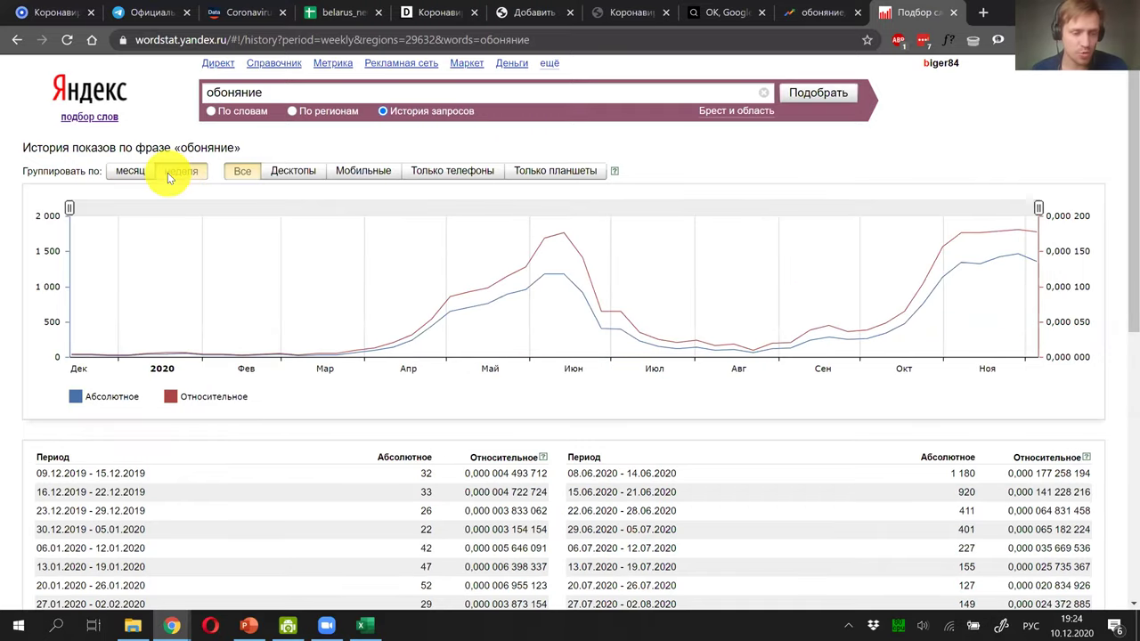
pyautogui.click(365, 625)
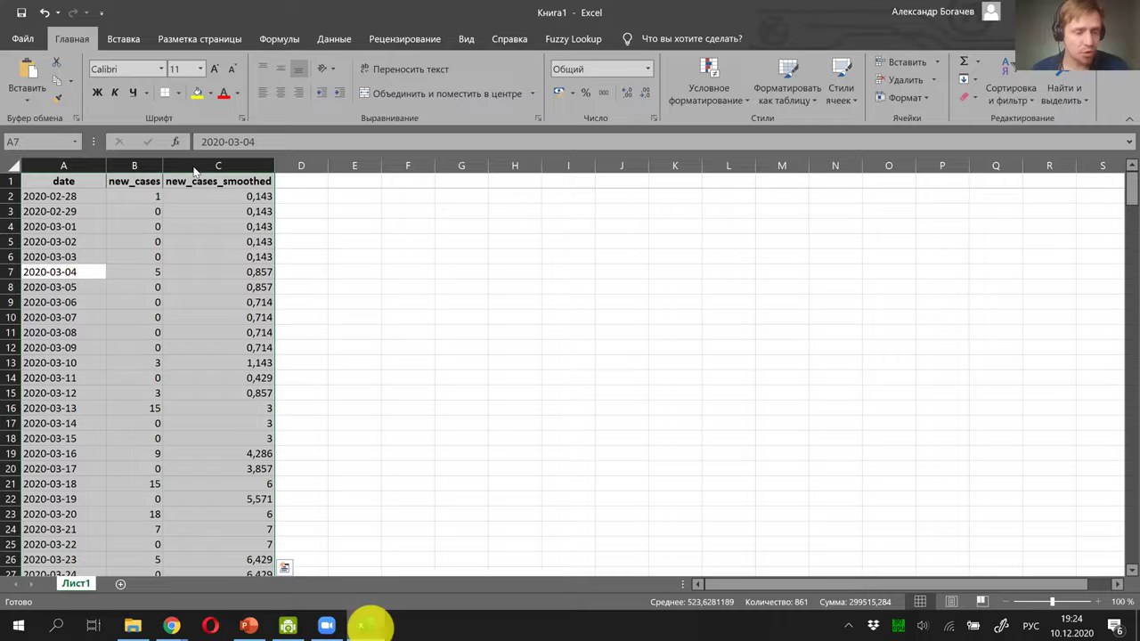
# Step: Open yandex_stat_belarus.xlsx from recent files, autofit columns A–D, and go back to Wordstat
pyautogui.hotkey('alt', 'f')
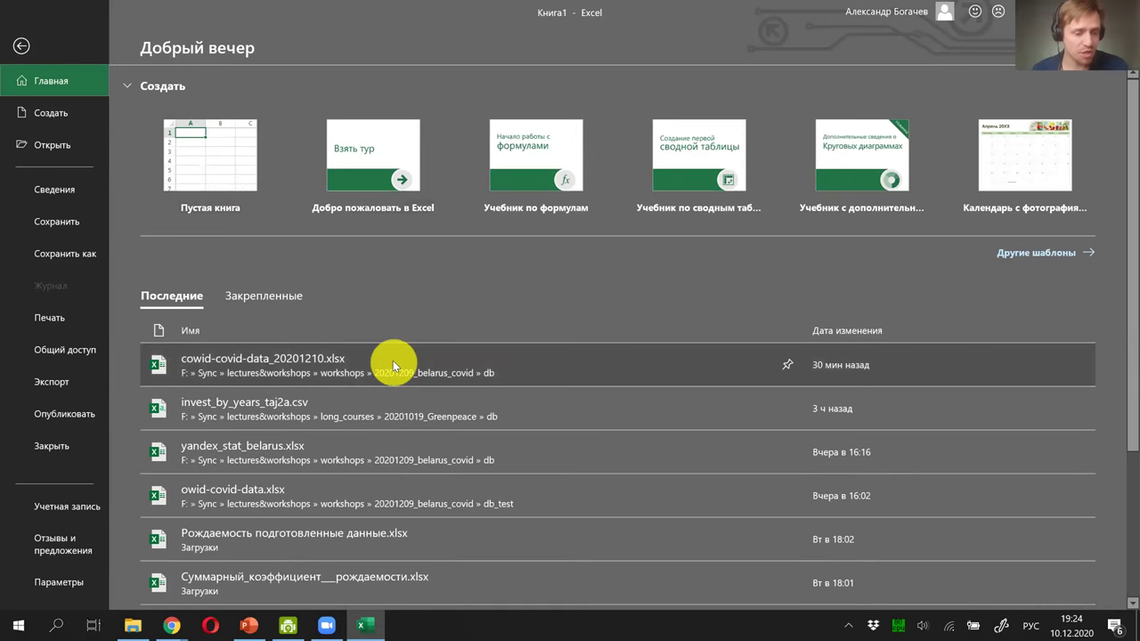
pyautogui.click(300, 453)
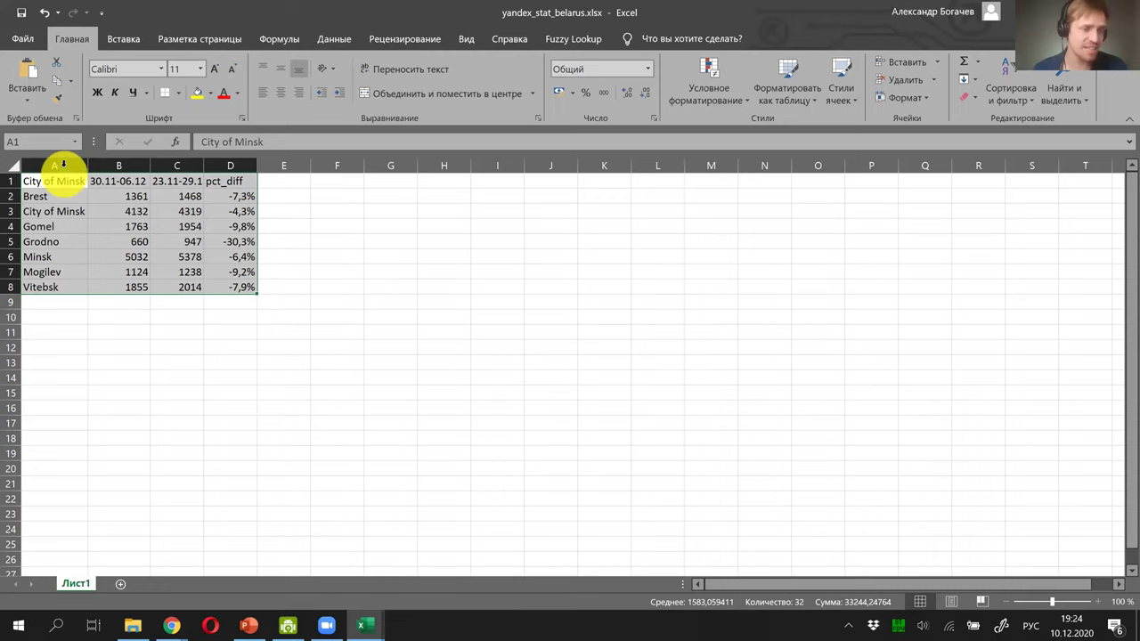
pyautogui.moveTo(61, 166); pyautogui.dragTo(237, 168)
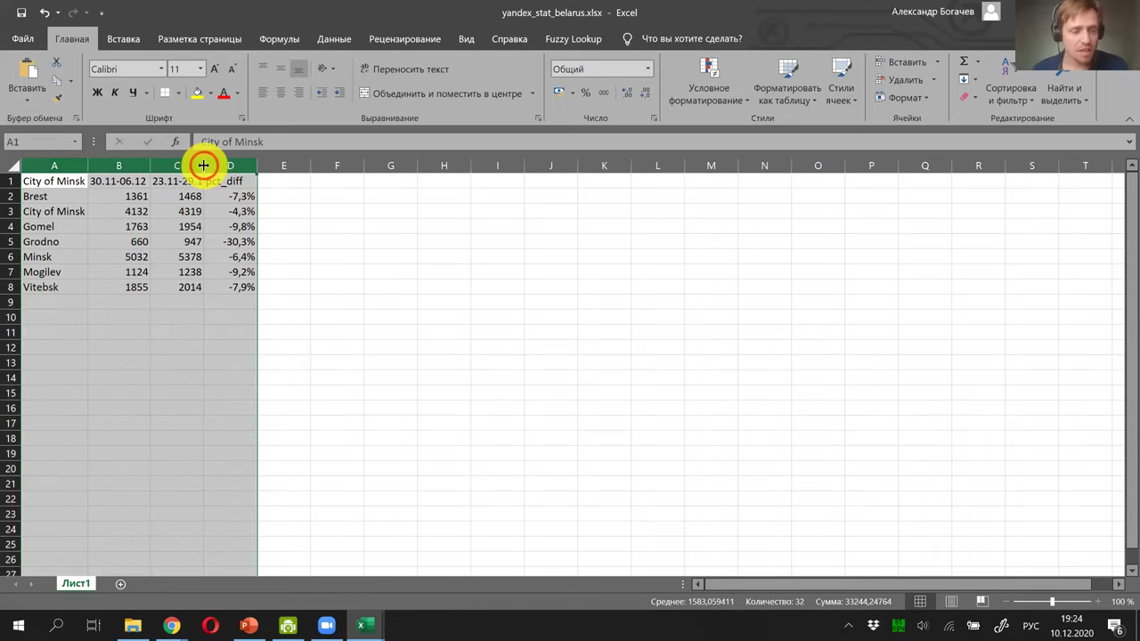
pyautogui.doubleClick(204, 166)
pyautogui.click(491, 286)
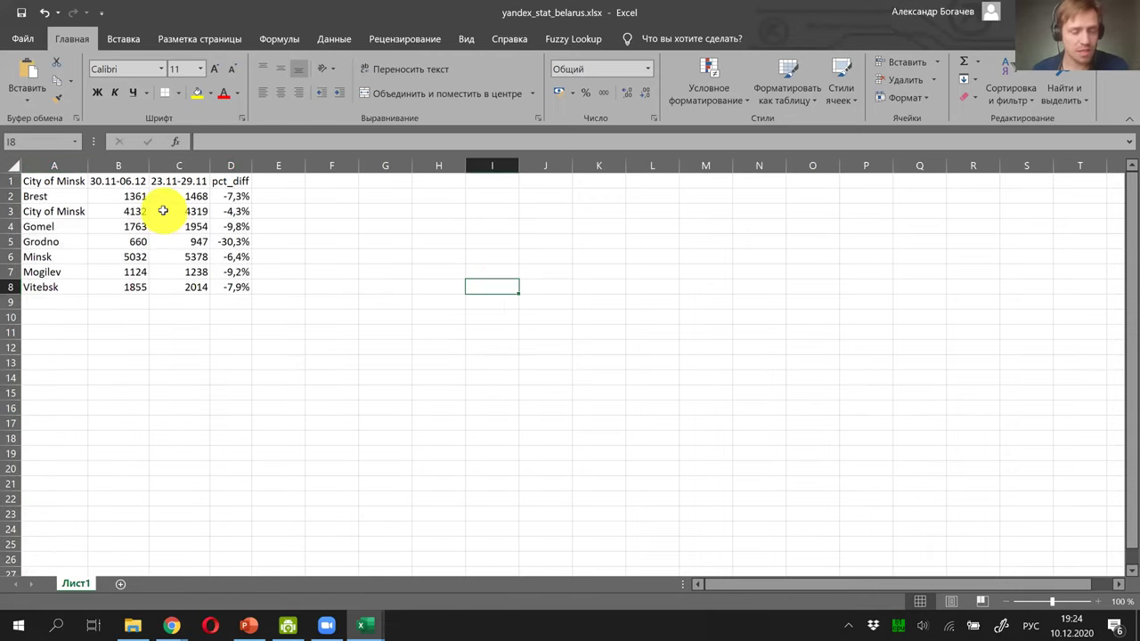
pyautogui.hotkey('ctrl', 'Tab')
pyautogui.hotkey('ctrl', 'Tab')
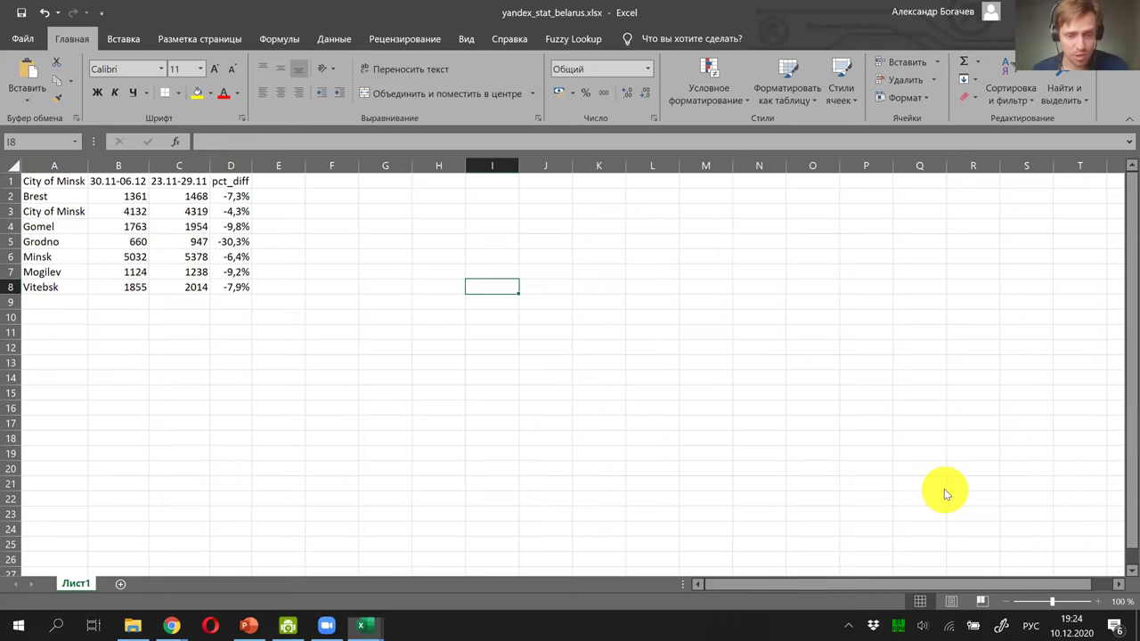
pyautogui.hotkey('alt', 'Tab')
pyautogui.hotkey('alt', 'Tab')
# Step: Compare Wordstat's 30.11–06.12.2020 weekly count with cell B2's 1 361 in Excel
pyautogui.scroll(-6, 796, 501)
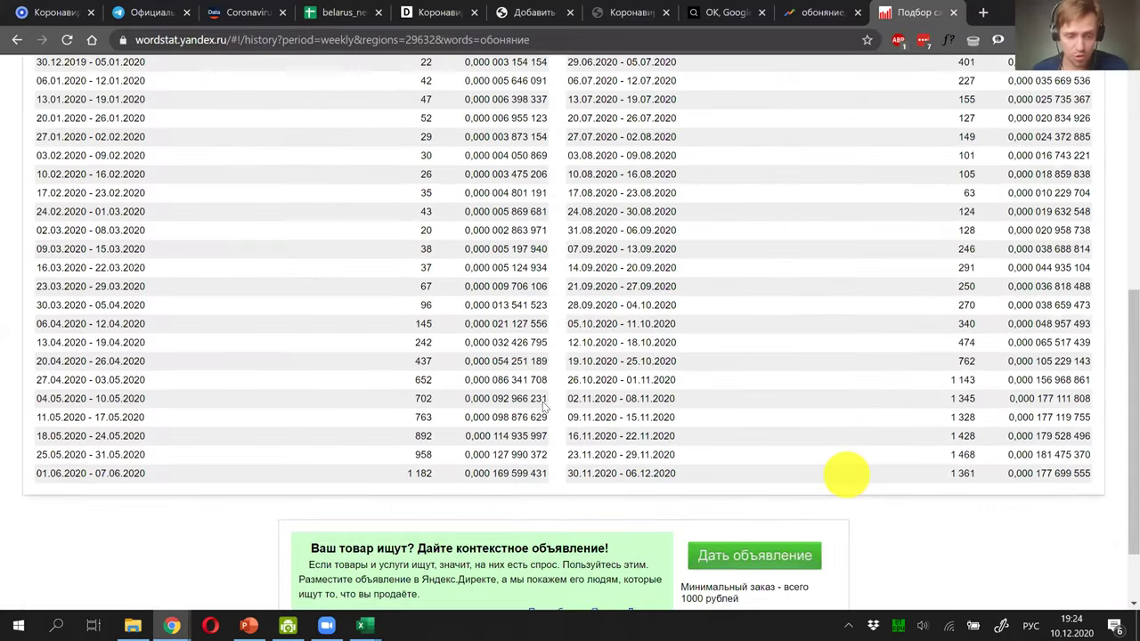
pyautogui.moveTo(568, 396); pyautogui.dragTo(954, 398)
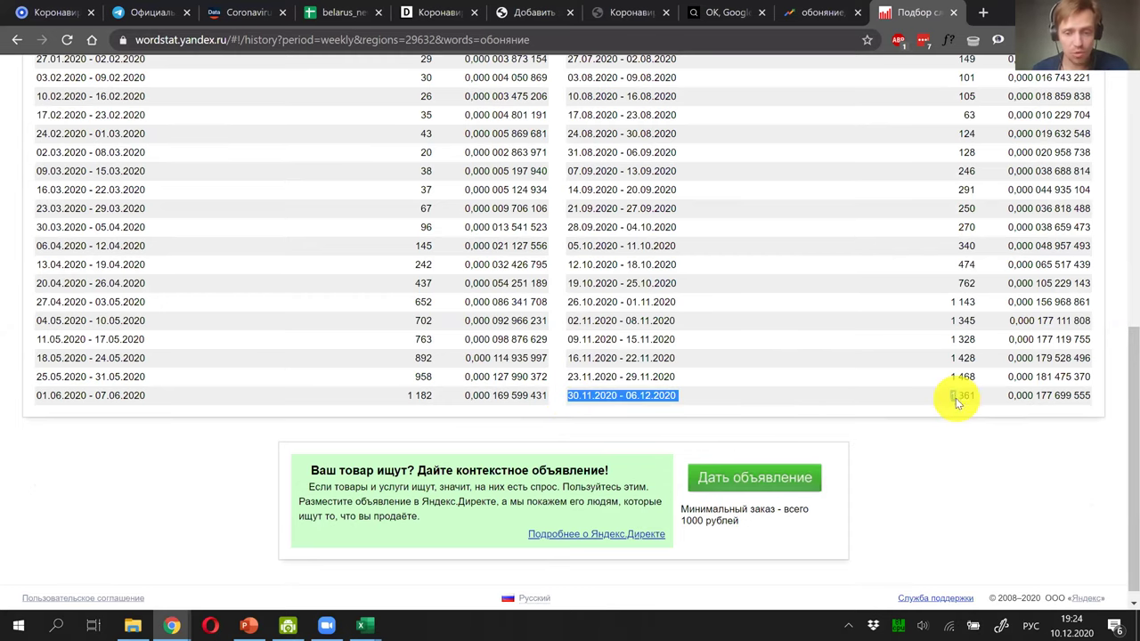
pyautogui.hotkey('alt', 'Tab')
pyautogui.click(130, 196)
pyautogui.click(815, 408)
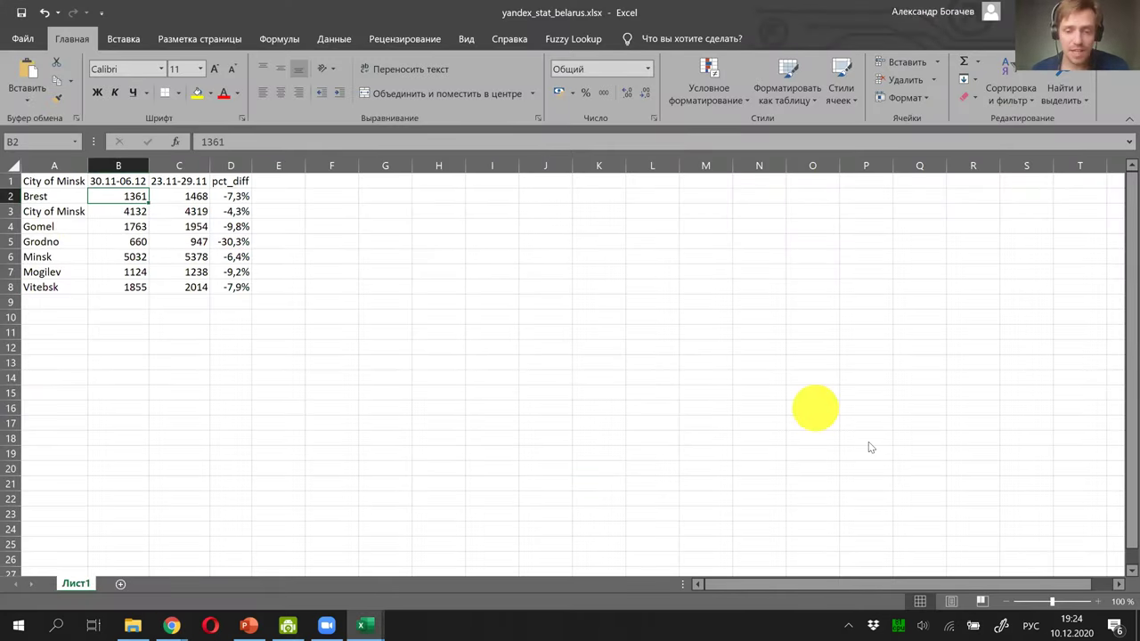
pyautogui.hotkey('alt', 'Tab')
# Step: Check the 23.11–29.11.2020 week's 1 468 count, then return to the workbook
pyautogui.click(568, 374)
pyautogui.moveTo(618, 378); pyautogui.dragTo(982, 384)
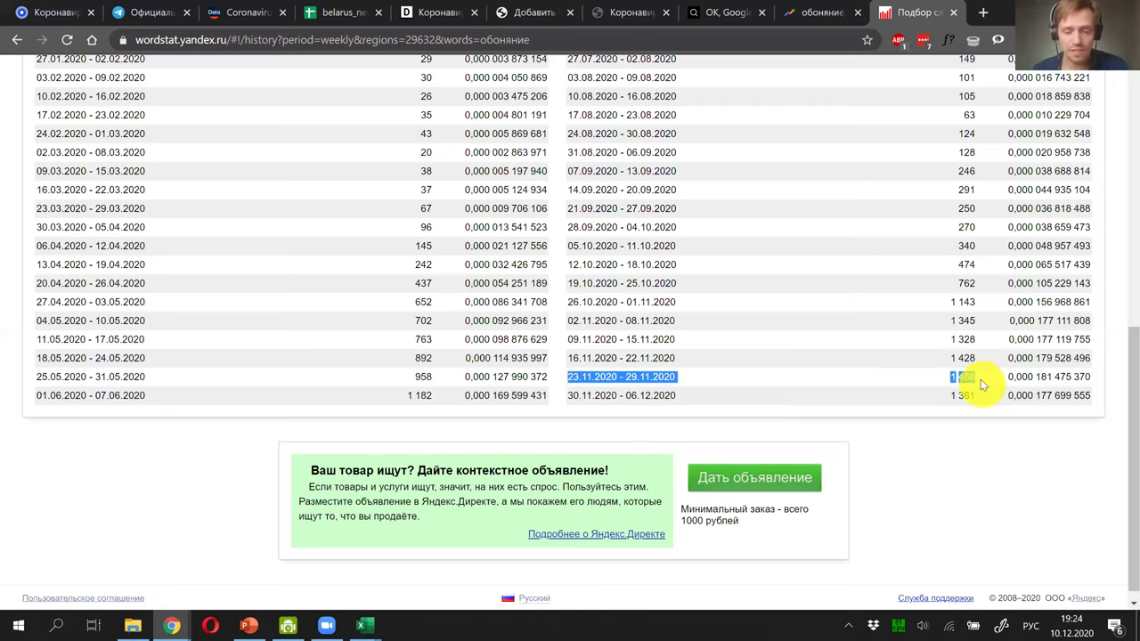
pyautogui.click(964, 377)
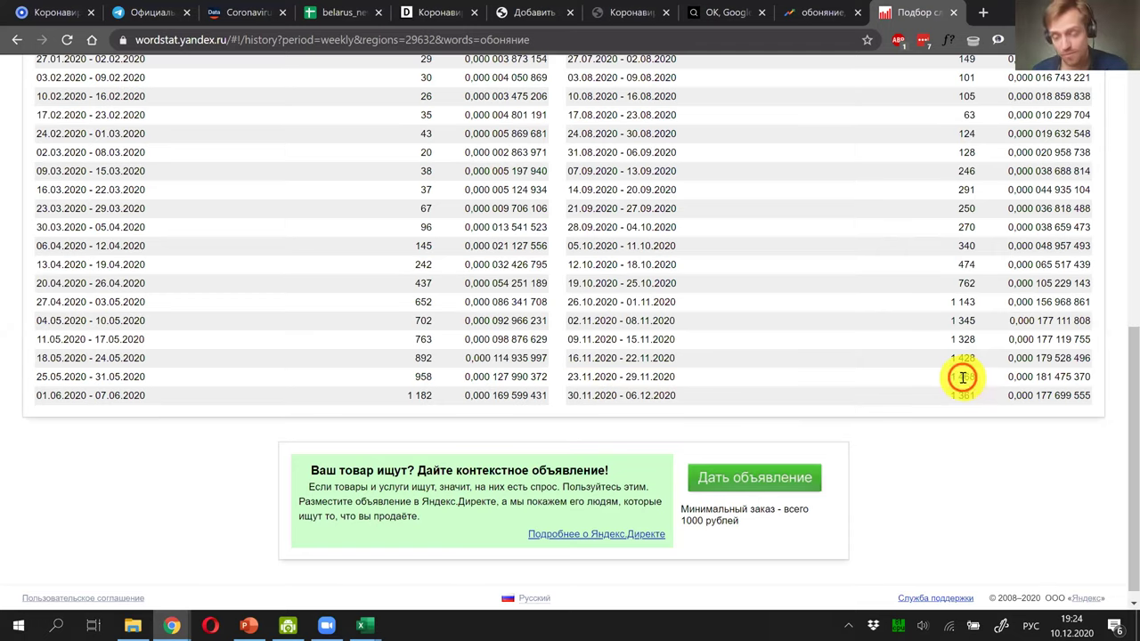
pyautogui.scroll(2, 964, 377)
pyautogui.scroll(4, 964, 378)
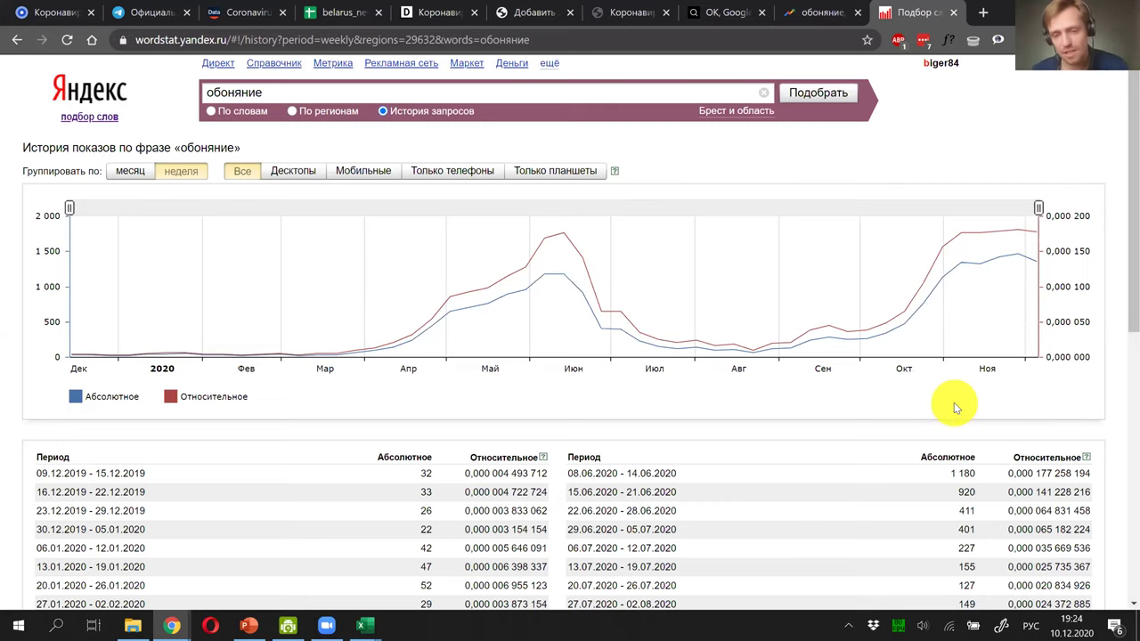
pyautogui.scroll(-6, 954, 402)
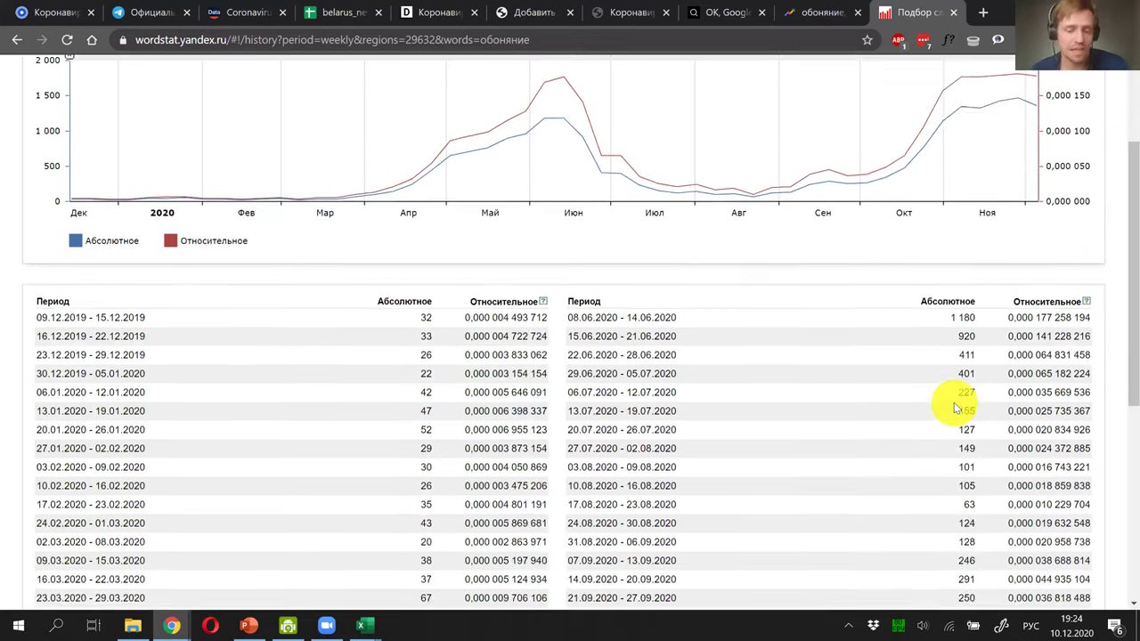
pyautogui.scroll(3, 954, 402)
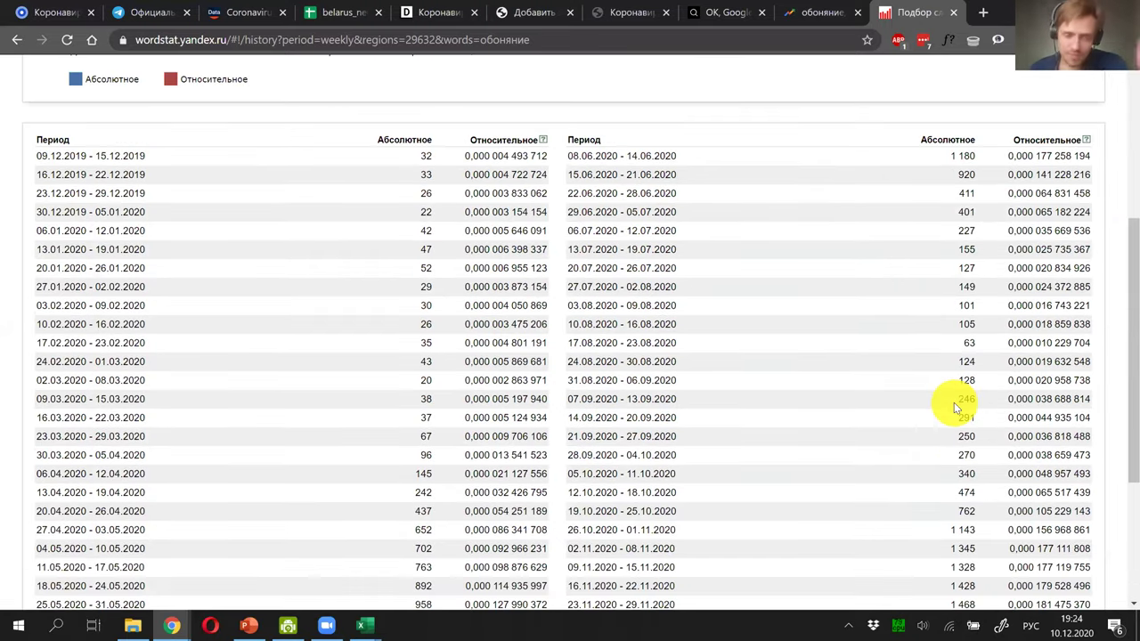
pyautogui.scroll(3, 953, 402)
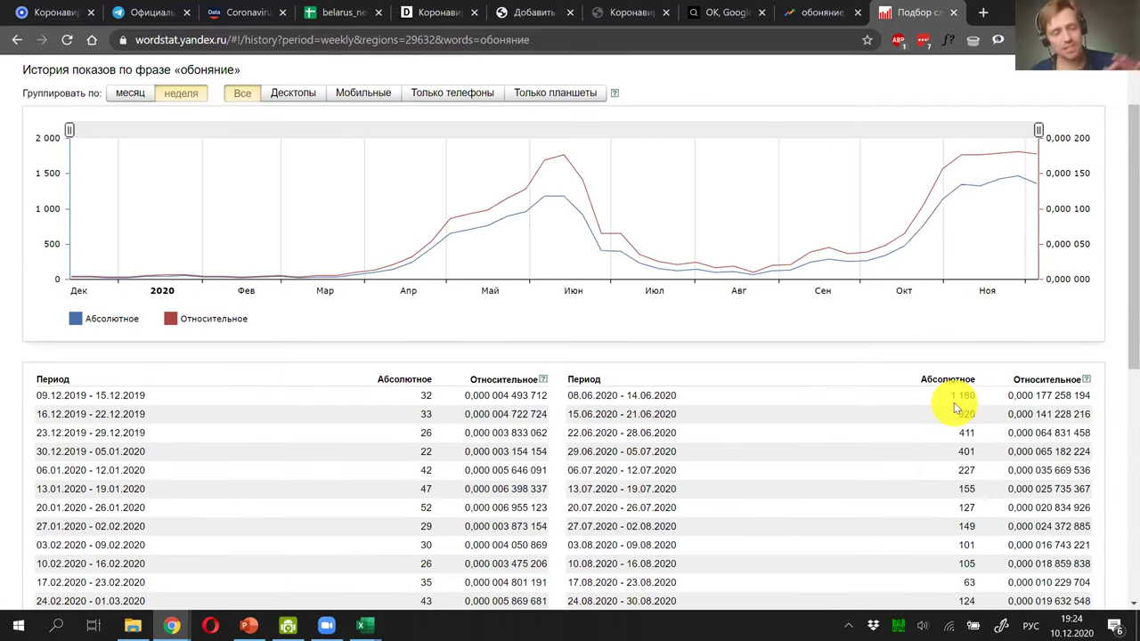
pyautogui.scroll(1, 954, 402)
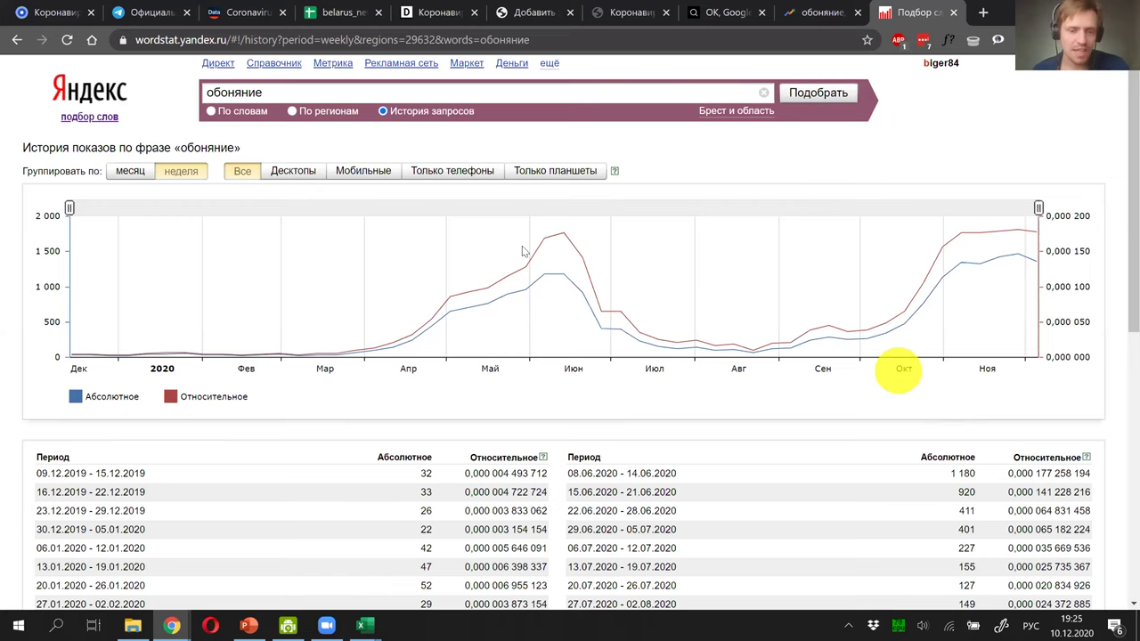
pyautogui.hotkey('alt', 'Tab')
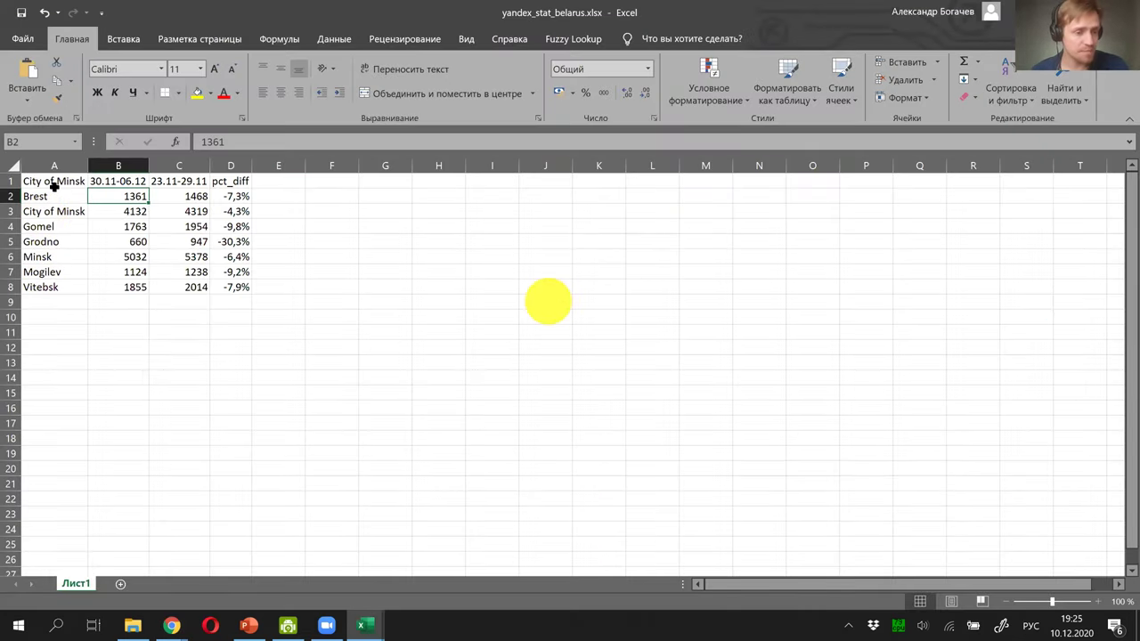
# Step: Retype Excel cell A1 as 'cities' in the English layout and commit it
pyautogui.click(55, 186)
pyautogui.write('сше')
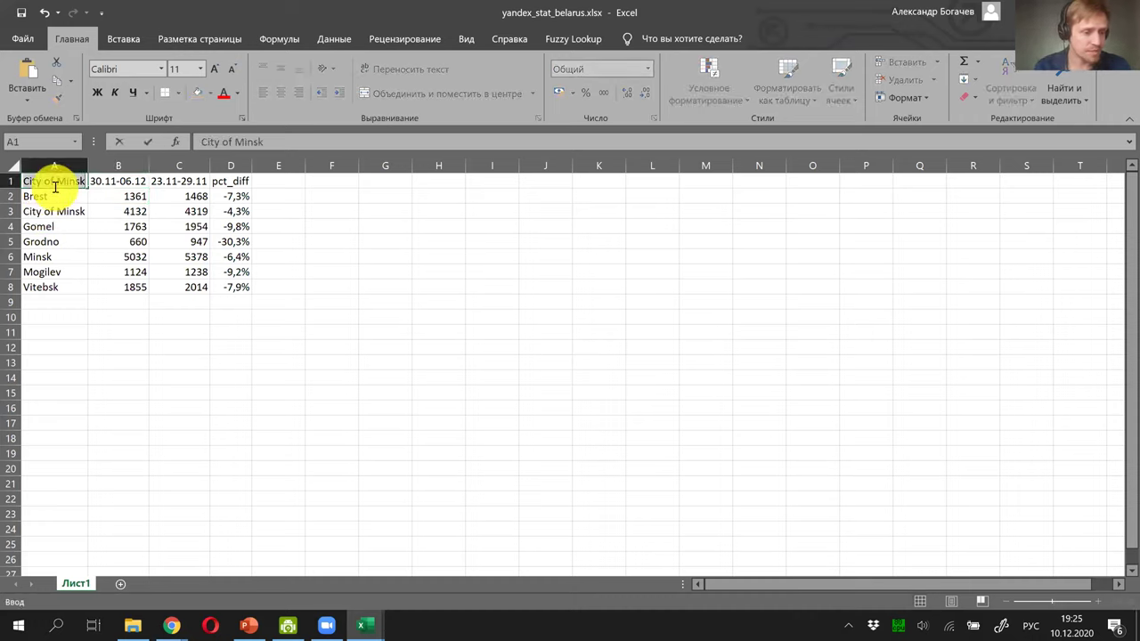
pyautogui.press('BackSpace')
pyautogui.press('BackSpace')
pyautogui.press('BackSpace')
pyautogui.hotkey('alt', 'shift')
pyautogui.write('cite')
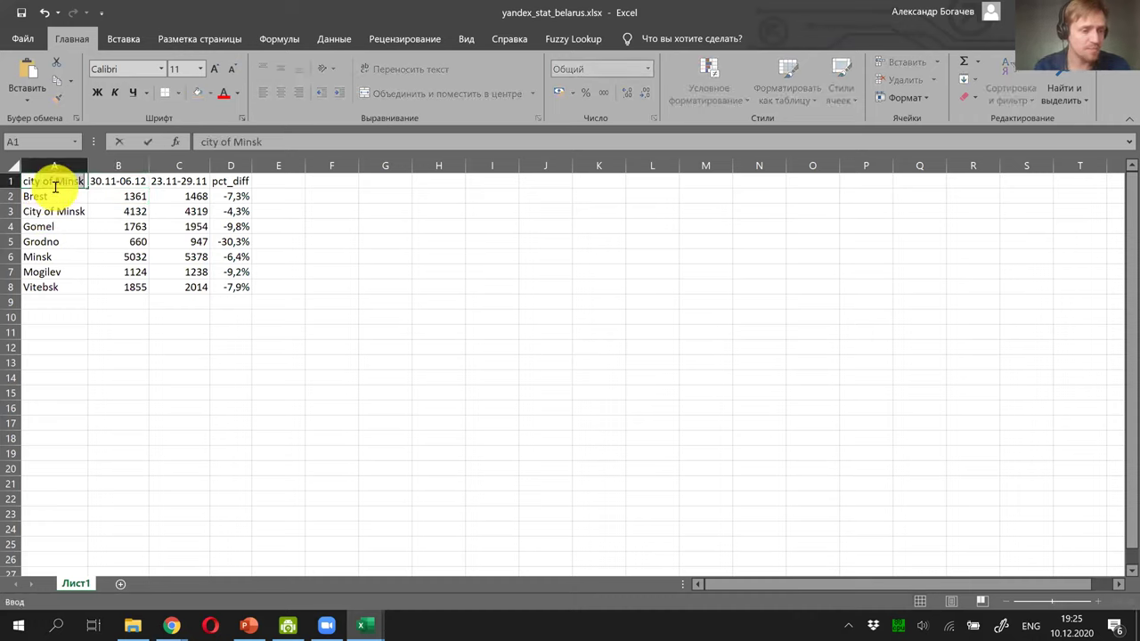
pyautogui.press('BackSpace')
pyautogui.write('ies')
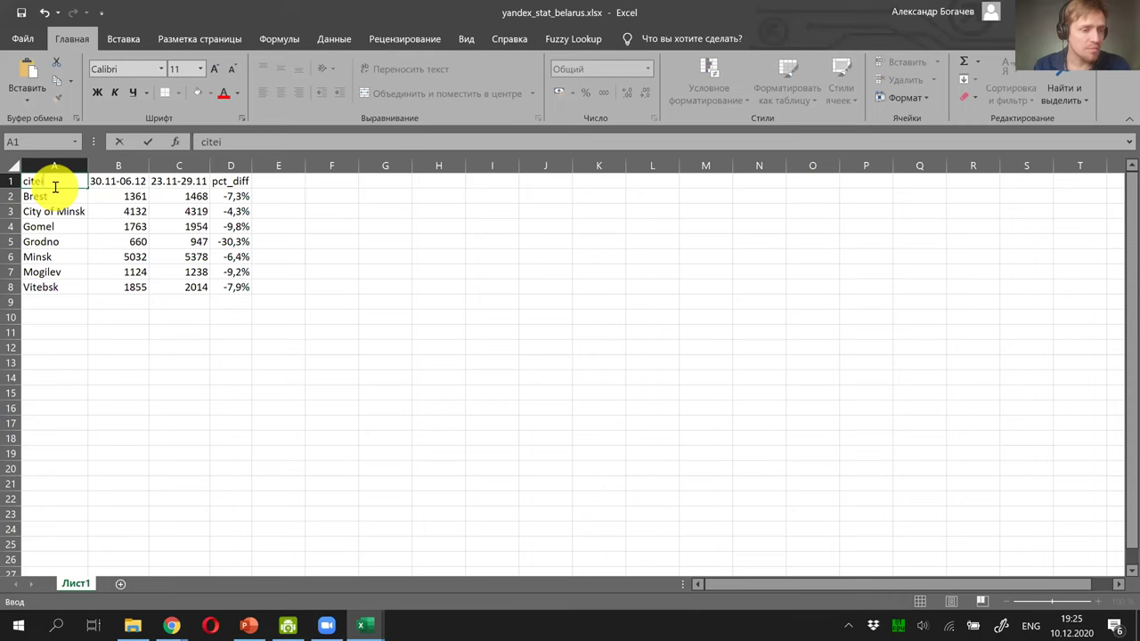
pyautogui.click(56, 193)
pyautogui.hotkey('alt', 'Tab')
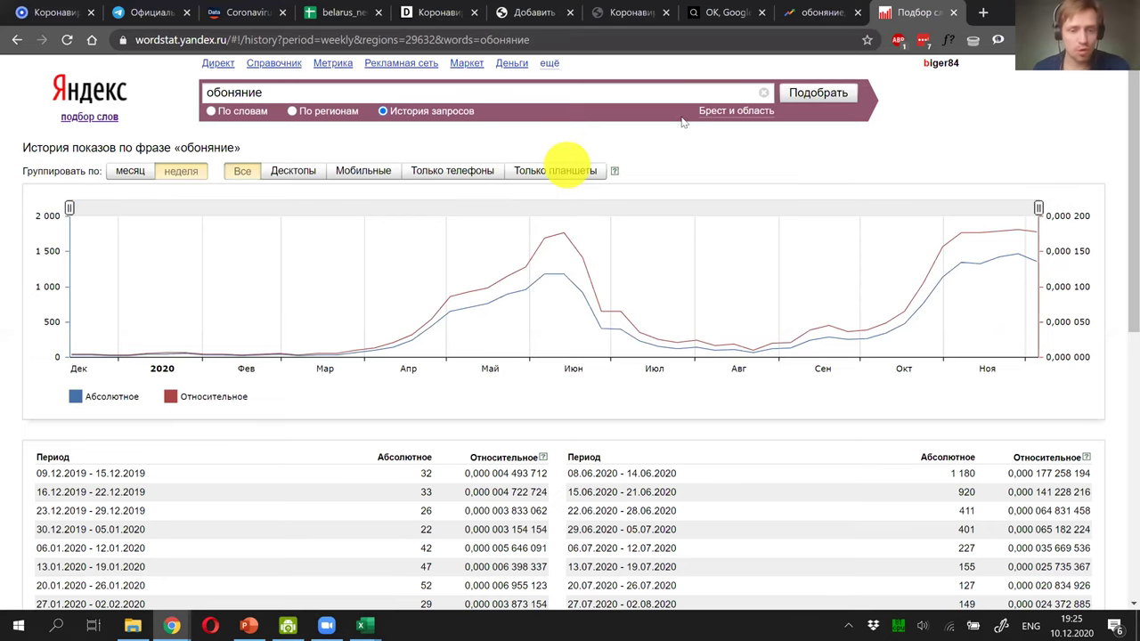
# Step: Switch the обоняние query region from Брест и область to Витебск и область
pyautogui.click(736, 111)
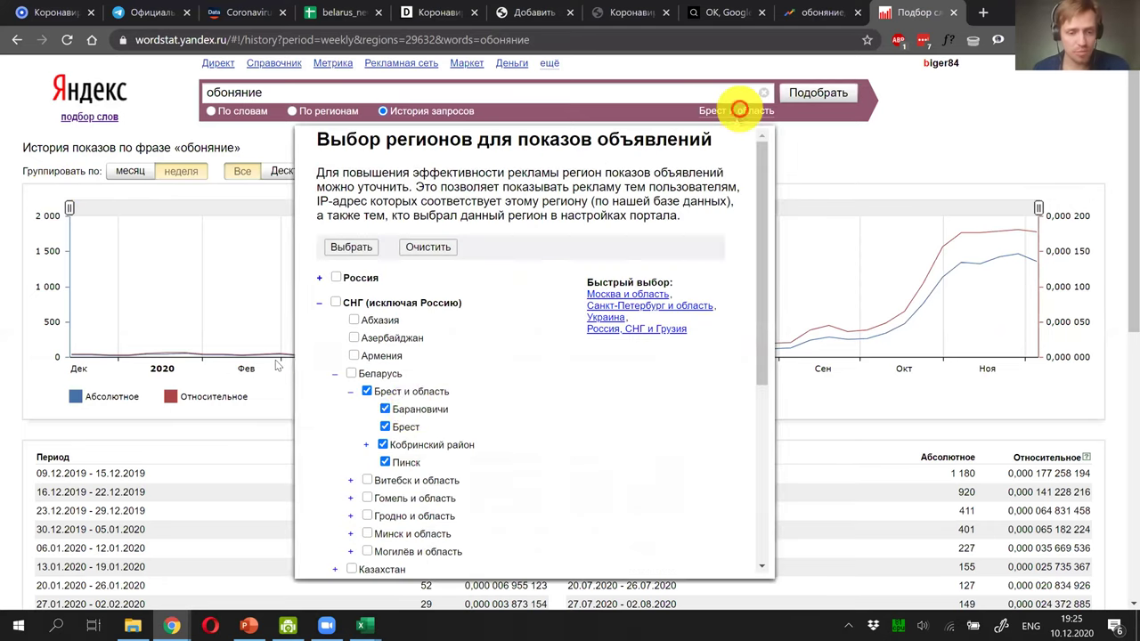
pyautogui.scroll(-1, 409, 412)
pyautogui.click(366, 314)
pyautogui.click(366, 402)
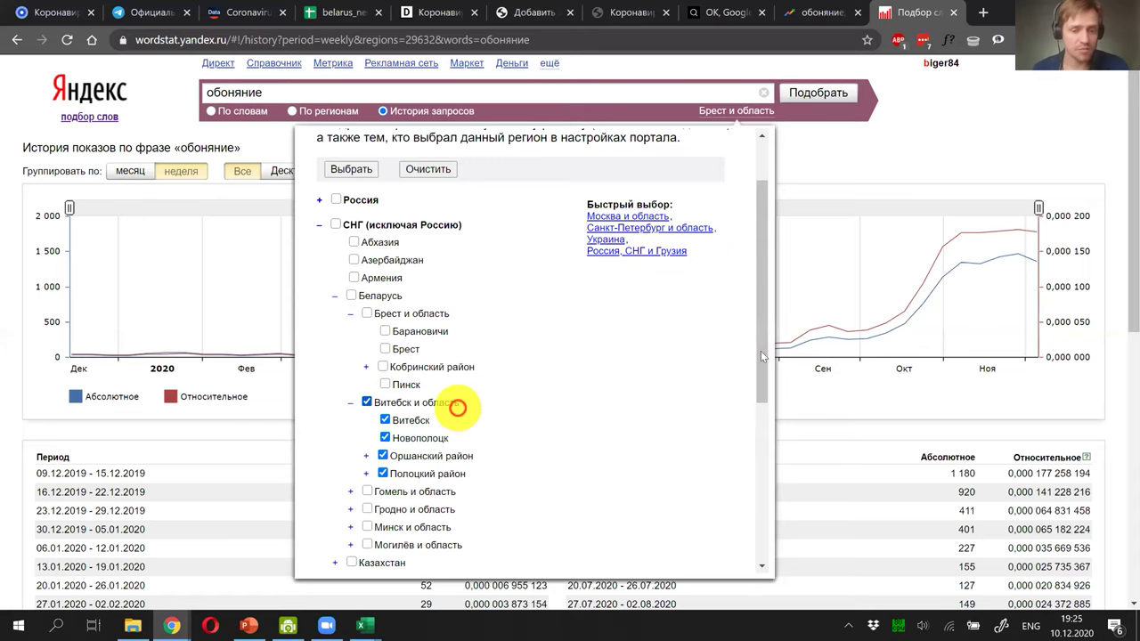
pyautogui.moveTo(758, 356); pyautogui.dragTo(759, 481)
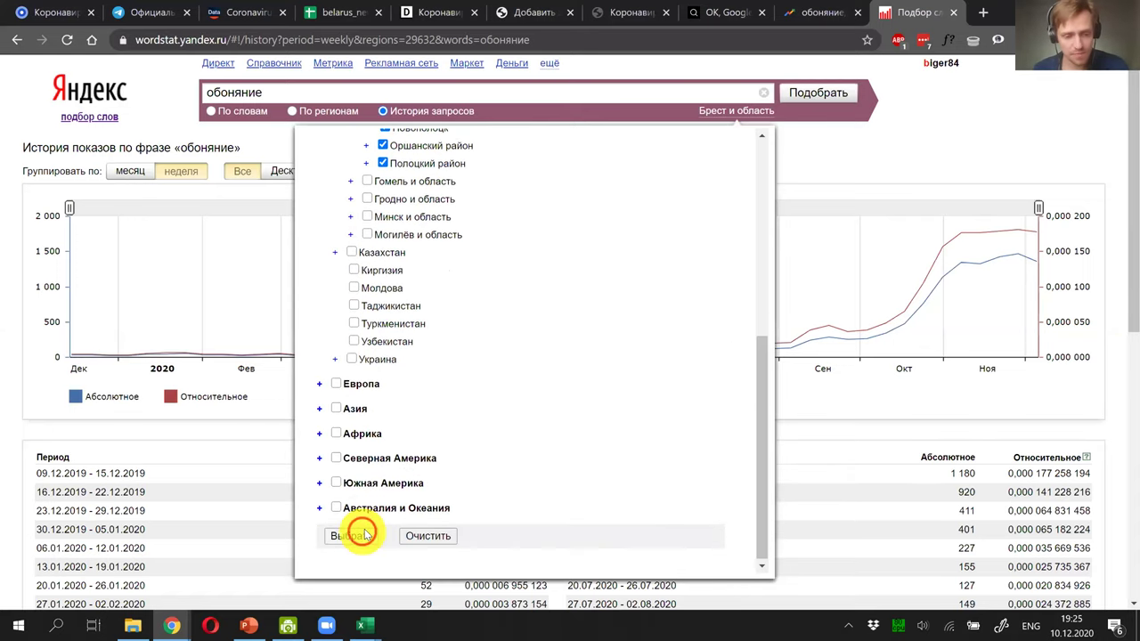
pyautogui.click(349, 535)
pyautogui.scroll(-5, 917, 459)
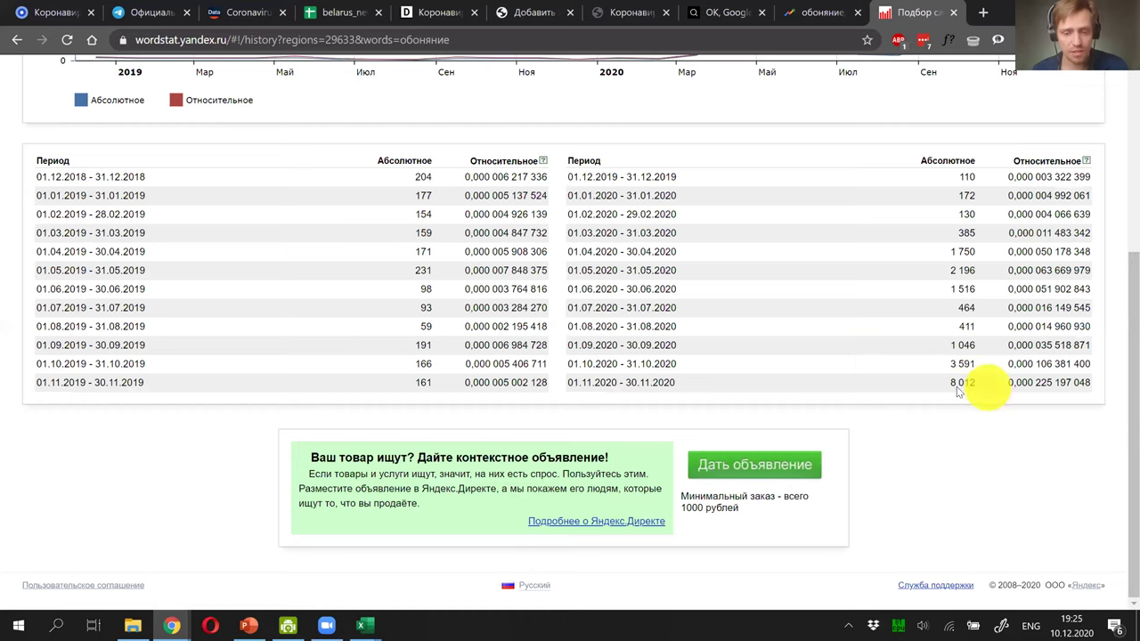
# Step: Re-check the Vitebsk region selection against the spreadsheet and close it unchanged
pyautogui.hotkey('alt', 'Tab')
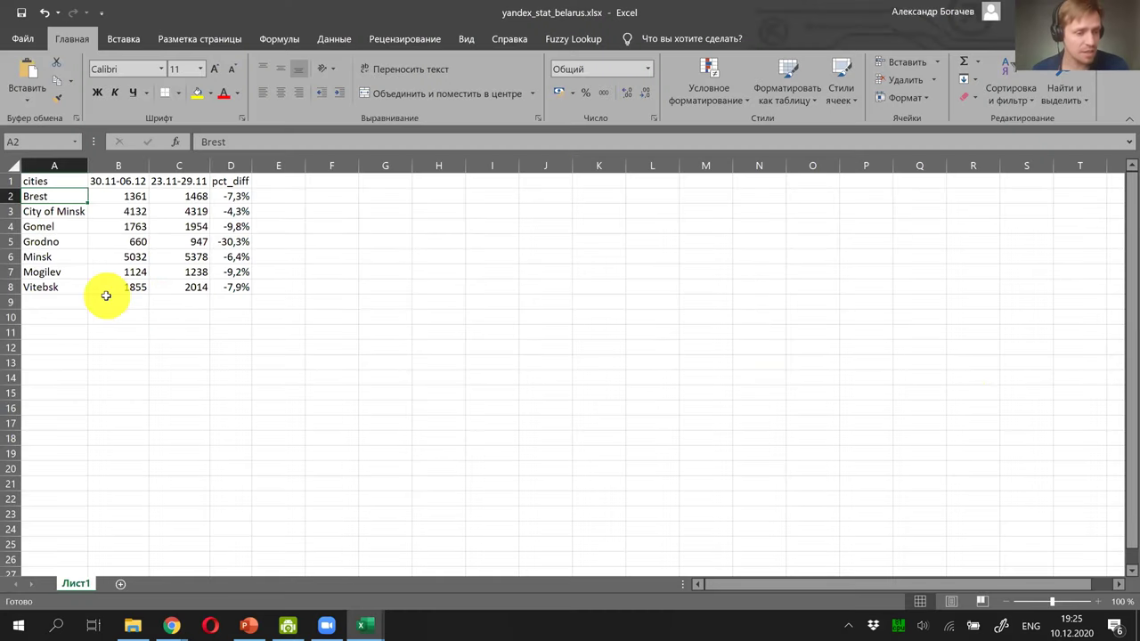
pyautogui.hotkey('alt', 'Tab')
pyautogui.scroll(5, 96, 294)
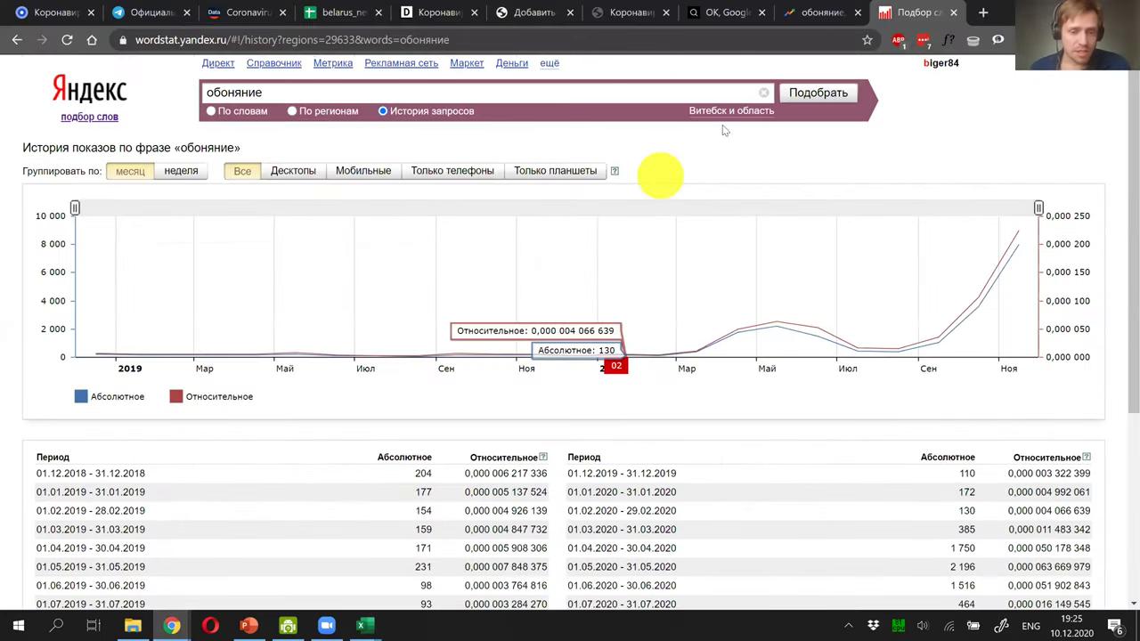
pyautogui.click(730, 112)
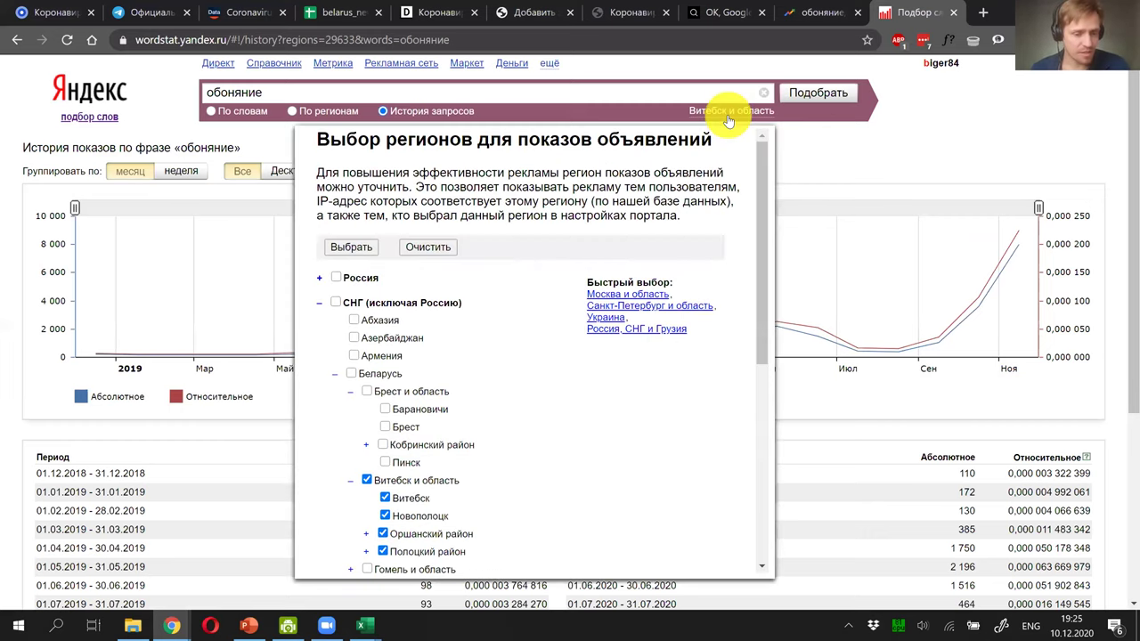
pyautogui.click(350, 480)
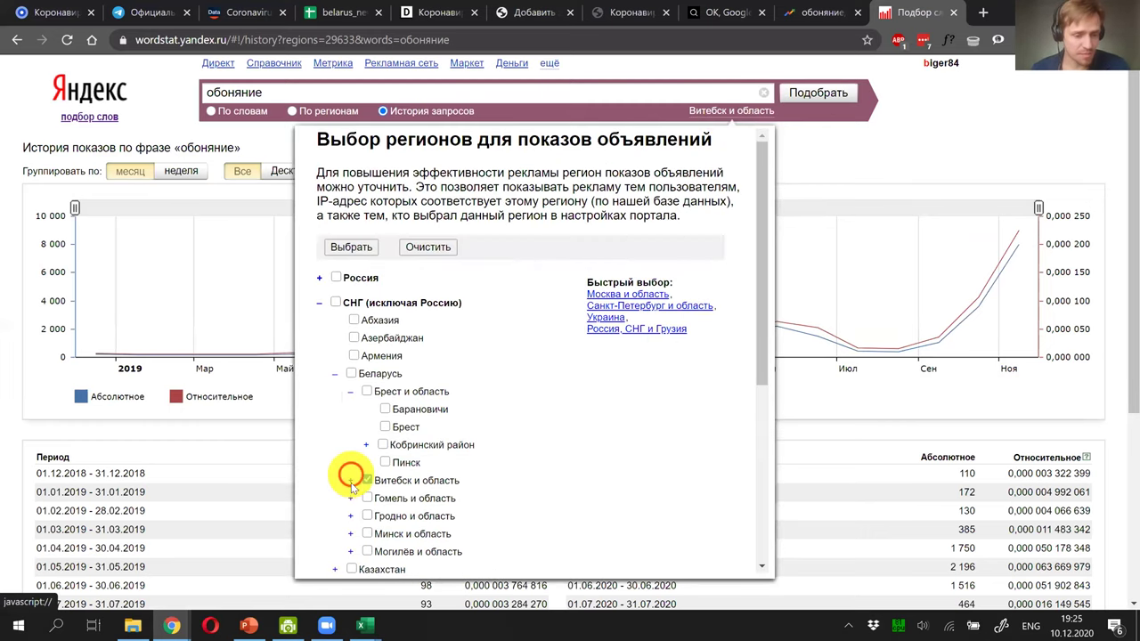
pyautogui.click(350, 392)
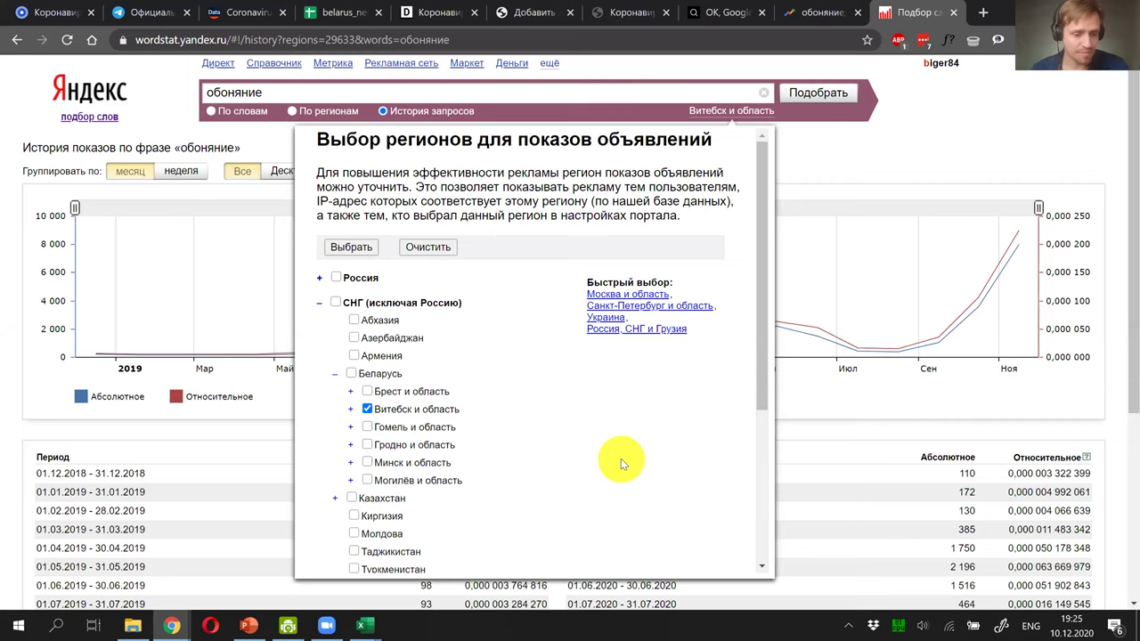
pyautogui.hotkey('alt', 'Tab')
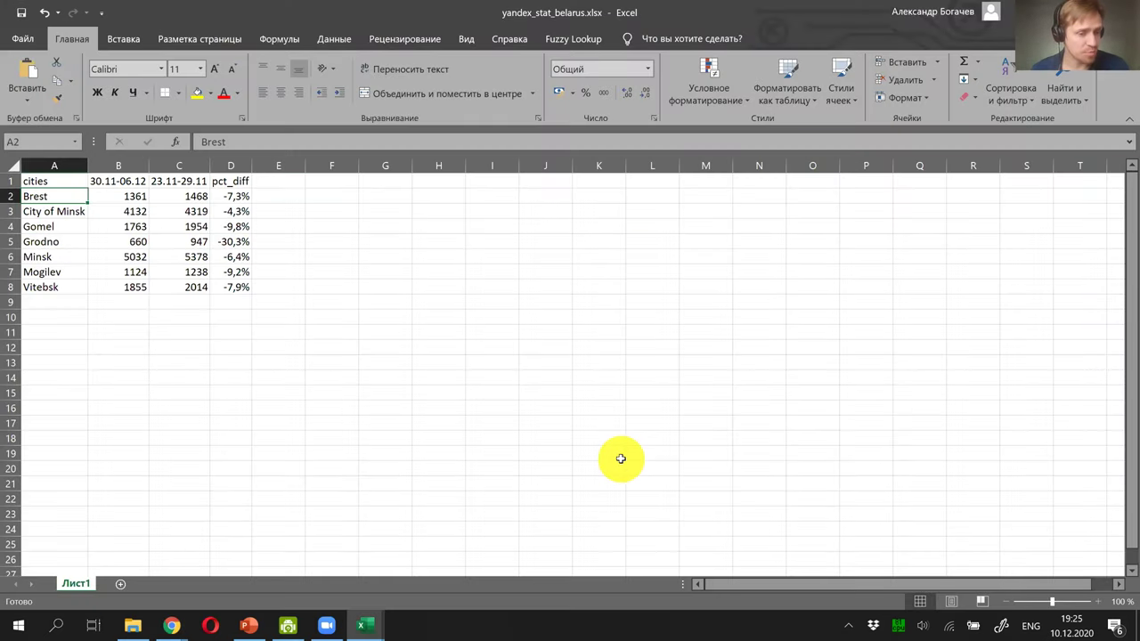
pyautogui.hotkey('alt', 'Tab')
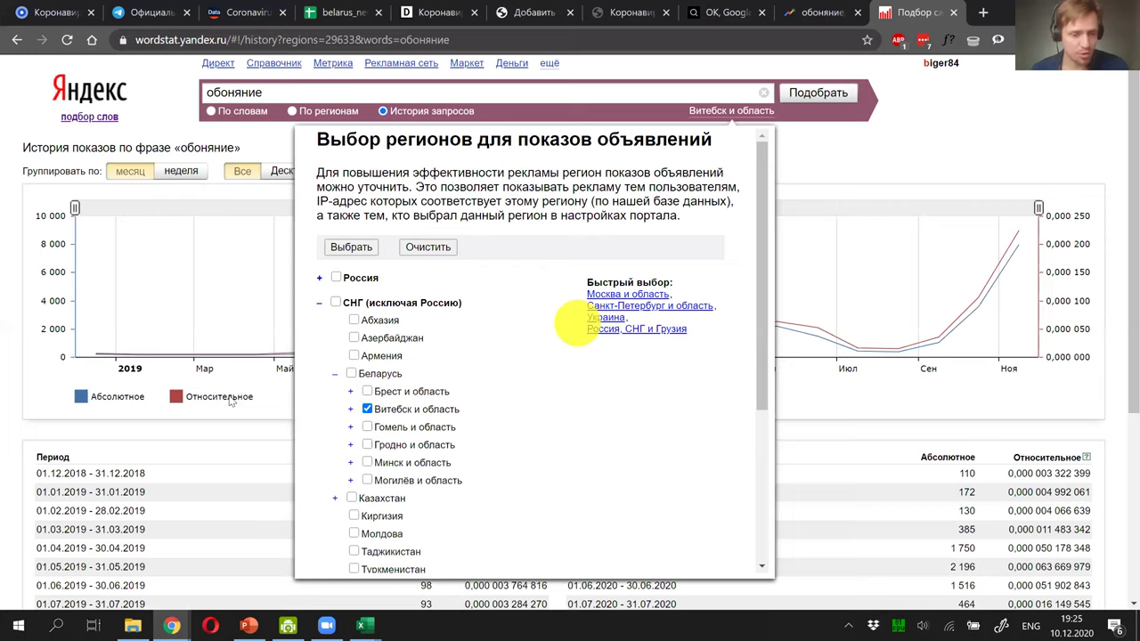
pyautogui.click(350, 409)
pyautogui.click(350, 410)
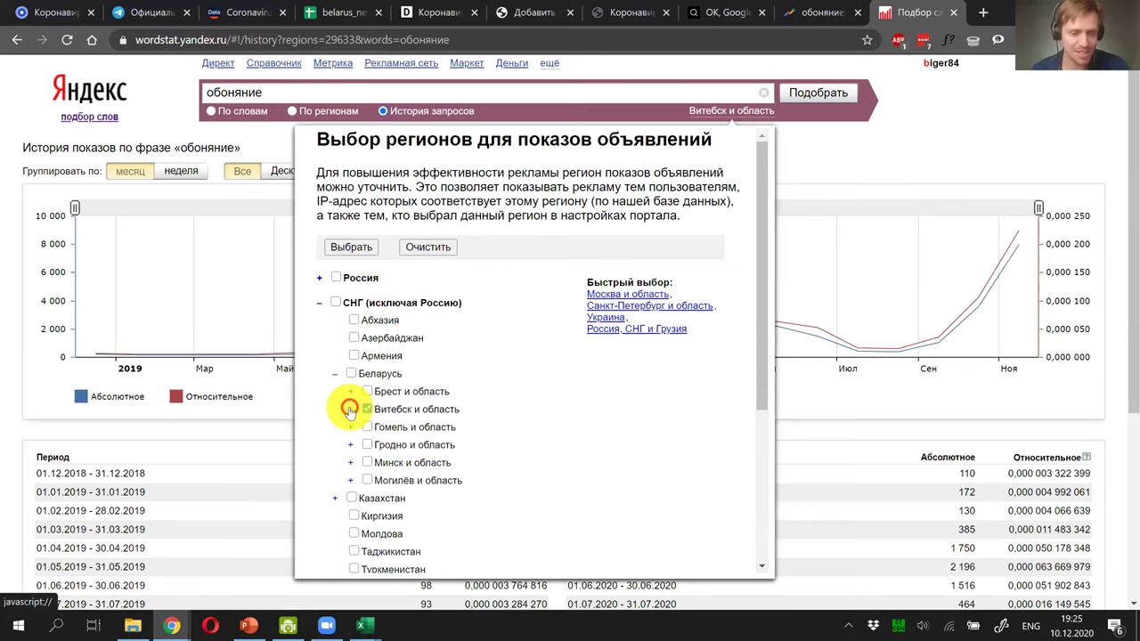
pyautogui.click(800, 138)
pyautogui.scroll(-4, 800, 226)
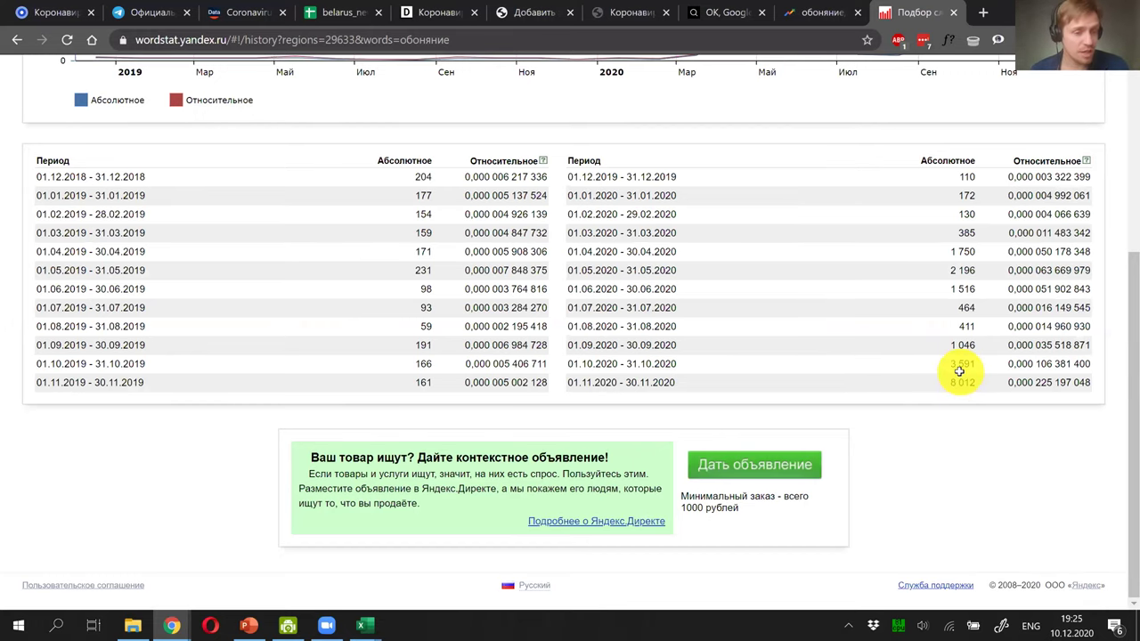
# Step: Compare Vitebsk's B8 count with Wordstat after grouping the history by неделя
pyautogui.hotkey('alt', 'Tab')
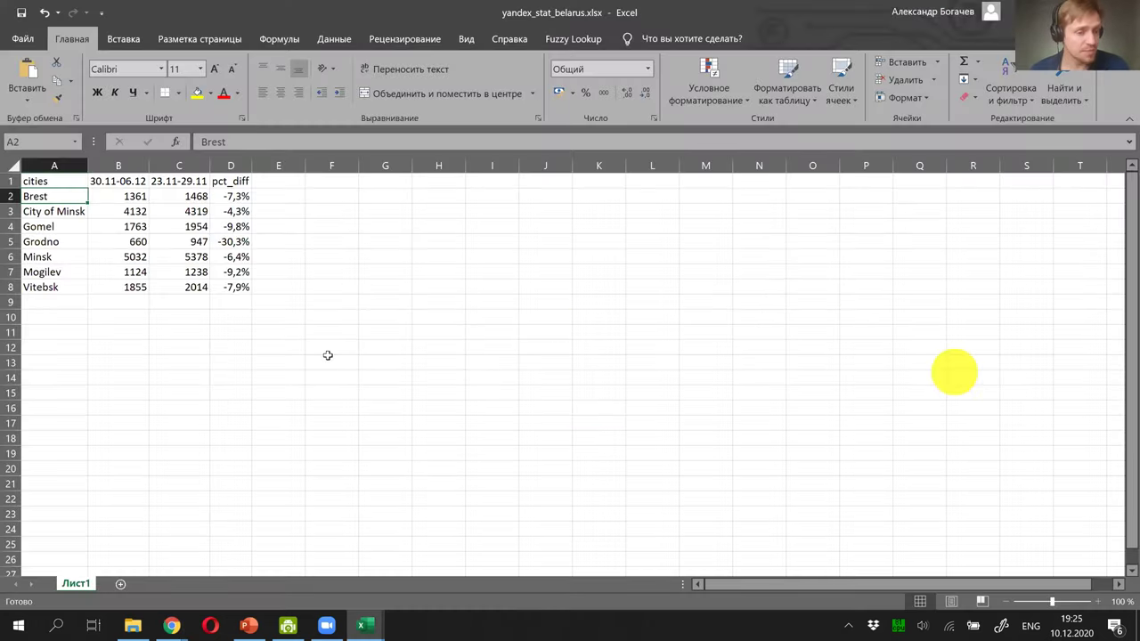
pyautogui.click(135, 287)
pyautogui.hotkey('alt', 'Tab')
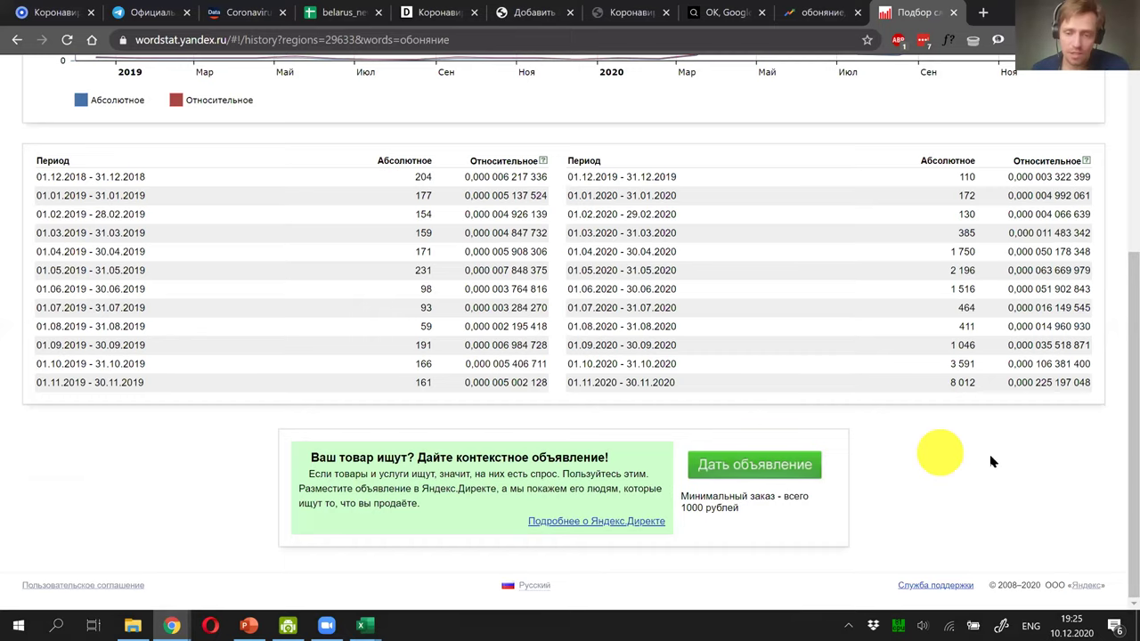
pyautogui.scroll(3, 991, 456)
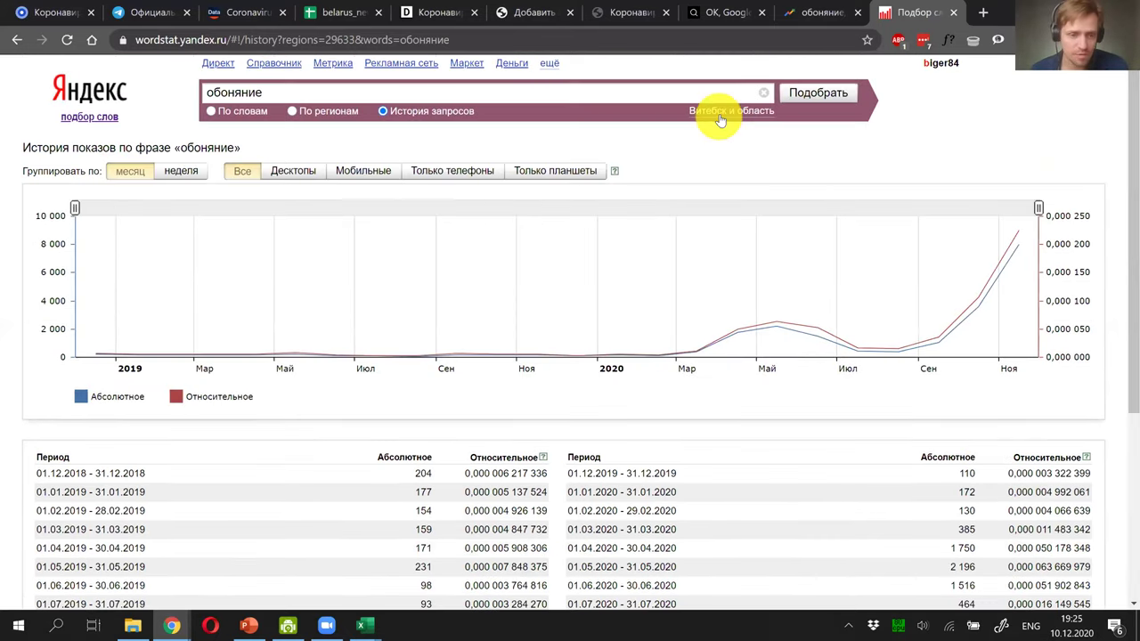
pyautogui.hotkey('alt', 'Tab')
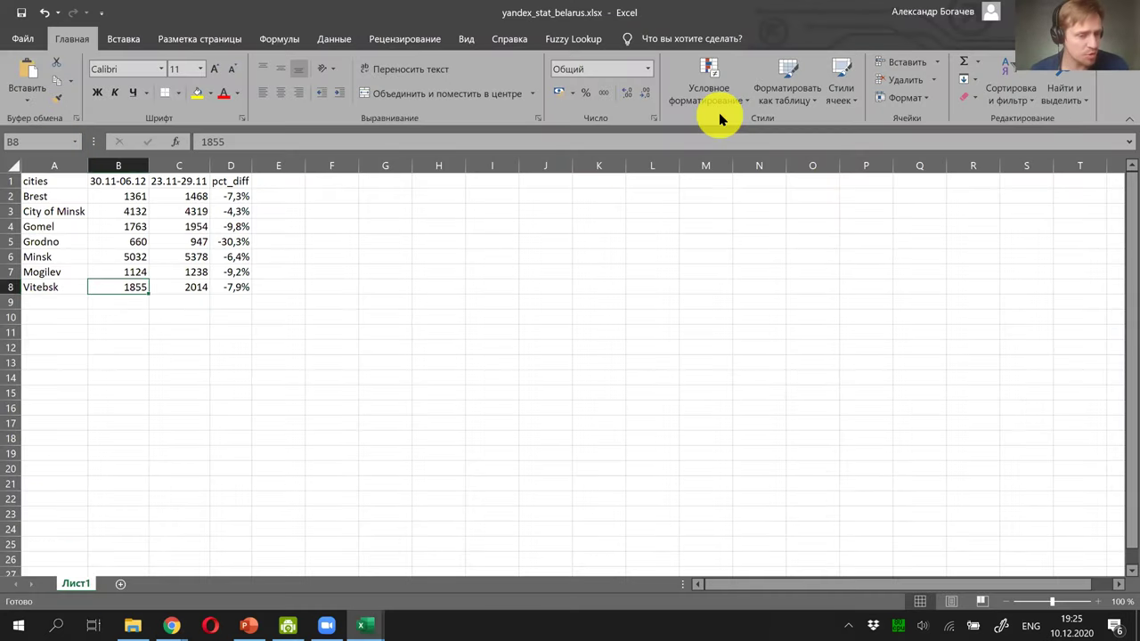
pyautogui.hotkey('alt', 'Tab')
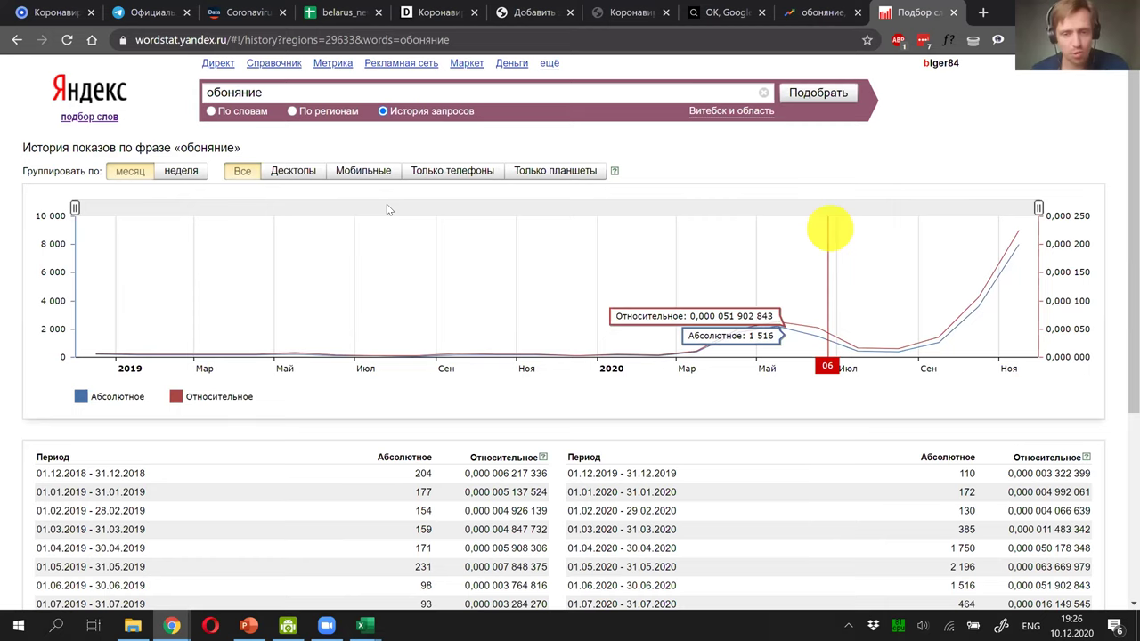
pyautogui.click(174, 171)
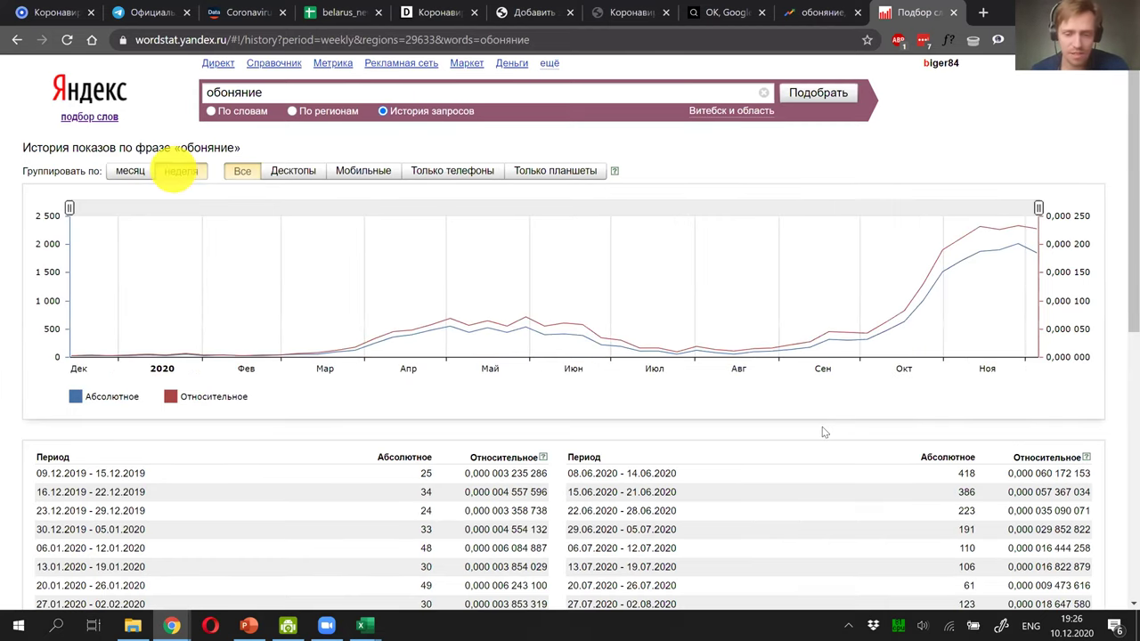
pyautogui.scroll(-8, 822, 433)
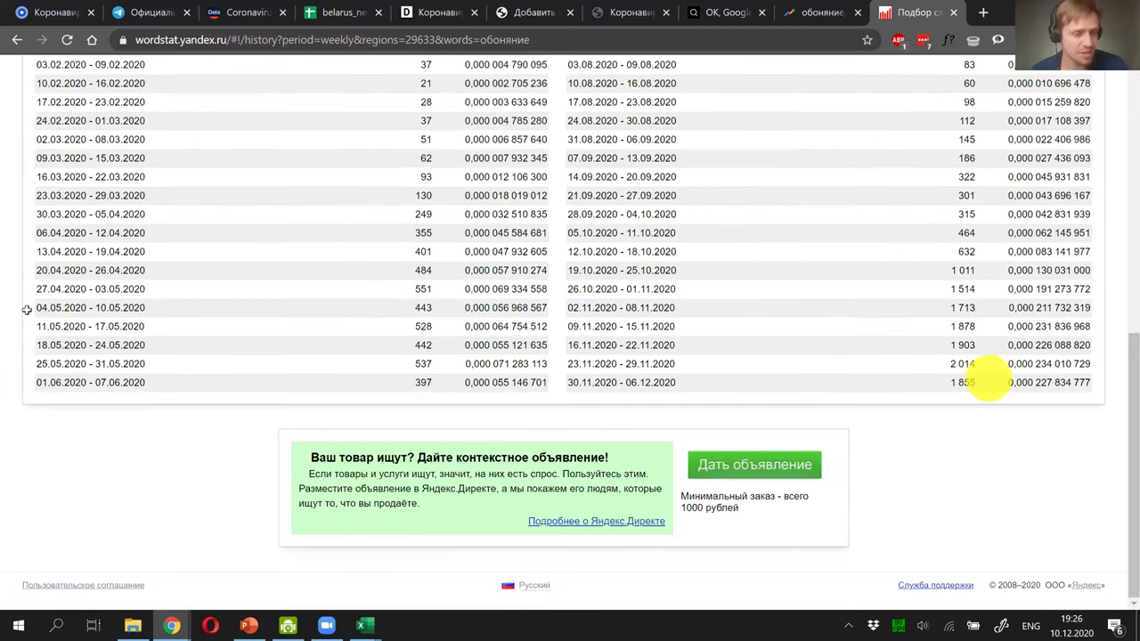
pyautogui.hotkey('alt', 'Tab')
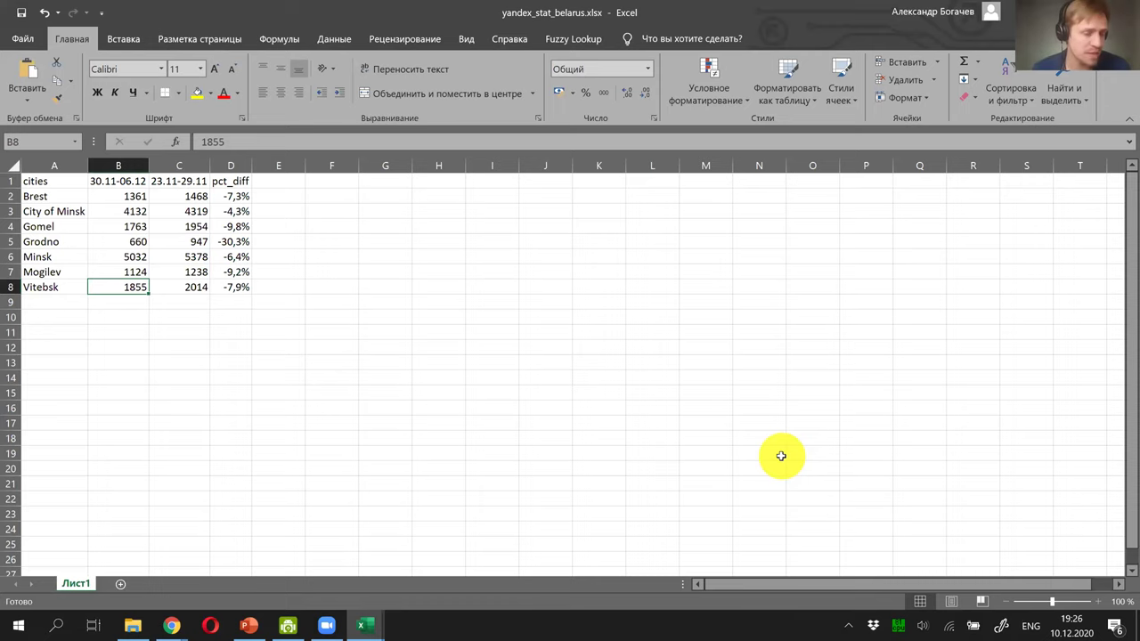
pyautogui.click(119, 196)
# Step: Inspect the existing pct_diff results in D1:D8
pyautogui.scroll(8, 148, 225)
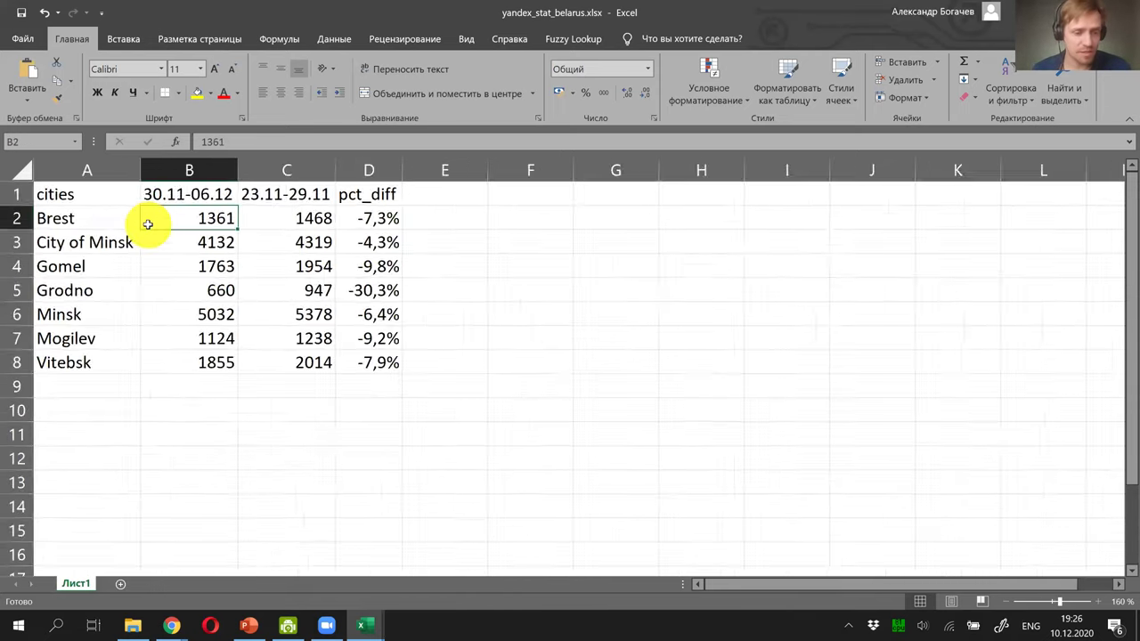
pyautogui.scroll(1, 148, 225)
pyautogui.click(537, 205)
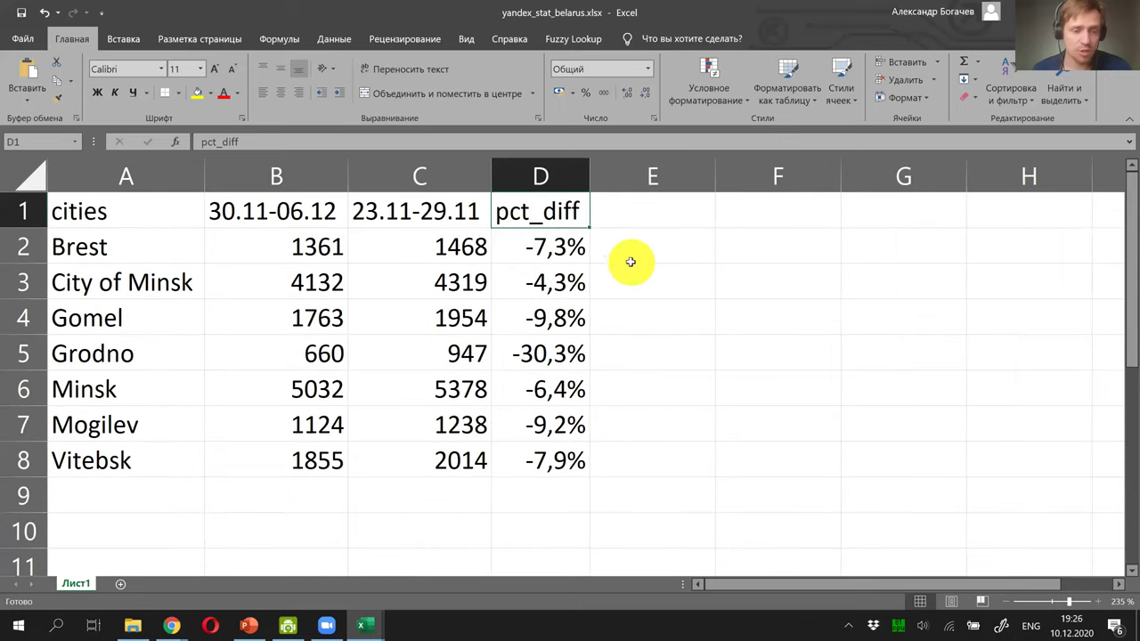
pyautogui.click(564, 248)
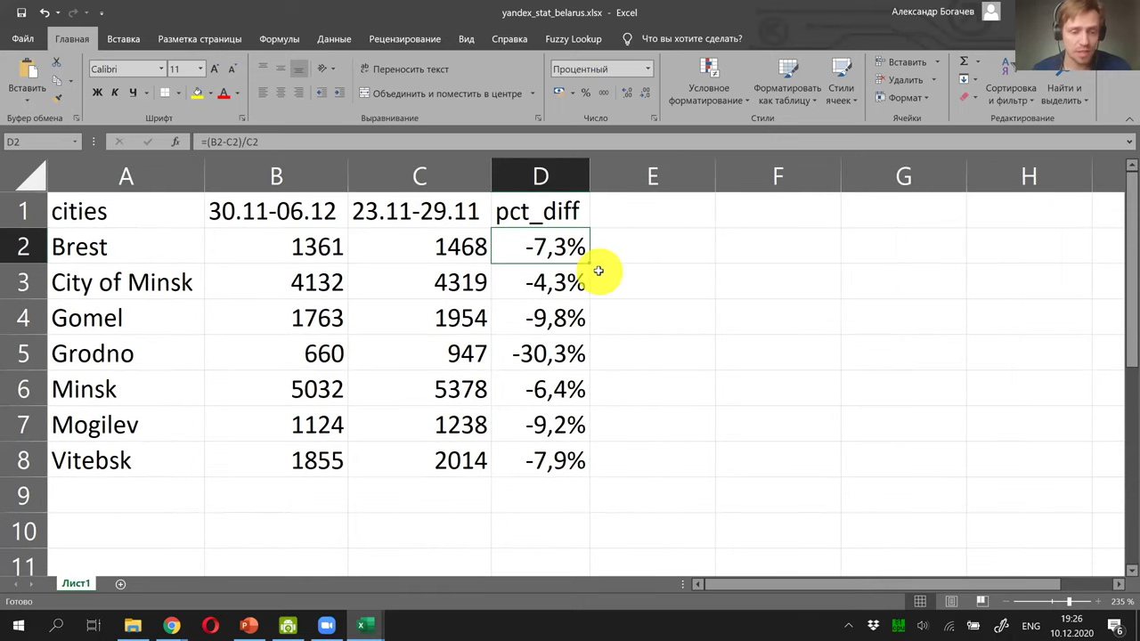
pyautogui.doubleClick(599, 270)
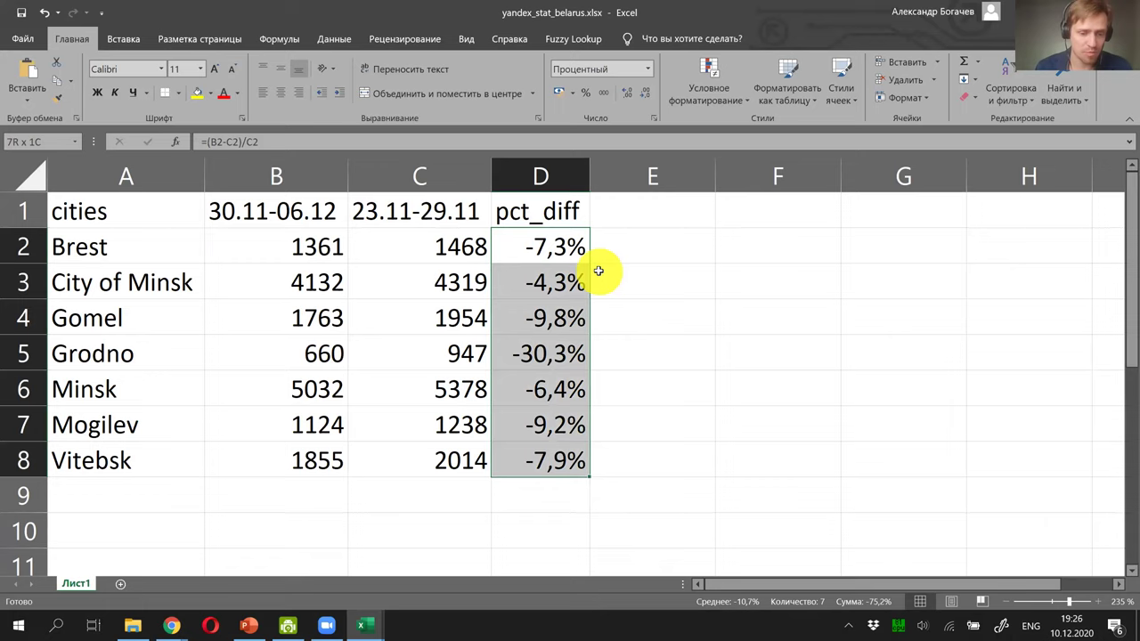
# Step: Enter the formula =(B2-C2)/C2 in D2, giving -7,3% for Brest
pyautogui.click(555, 246)
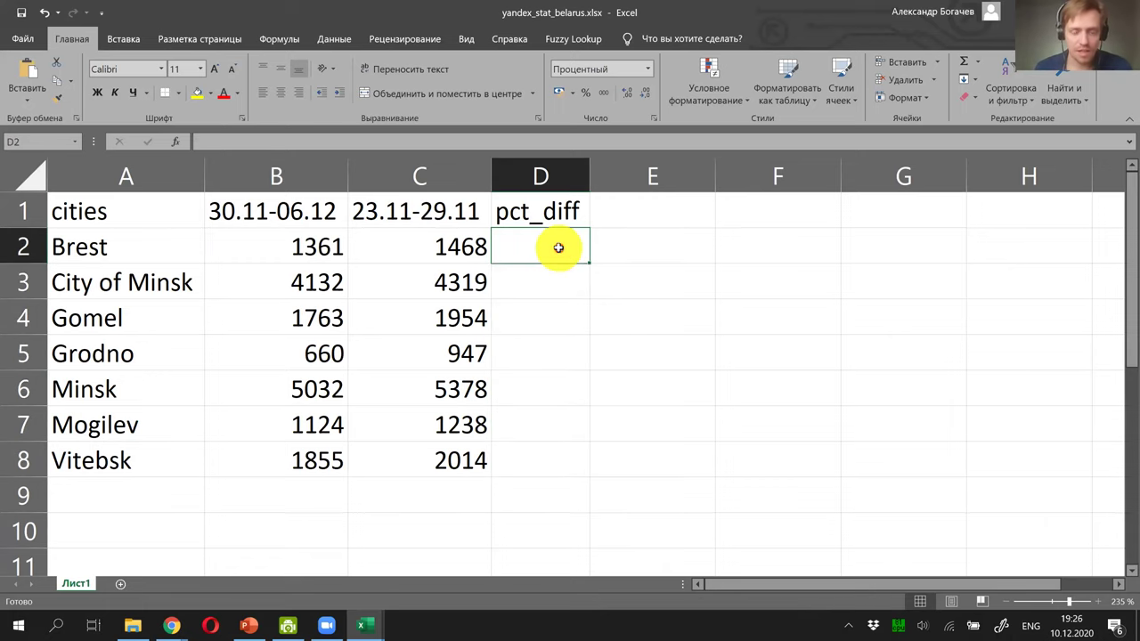
pyautogui.scroll(1, 558, 248)
pyautogui.write('=')
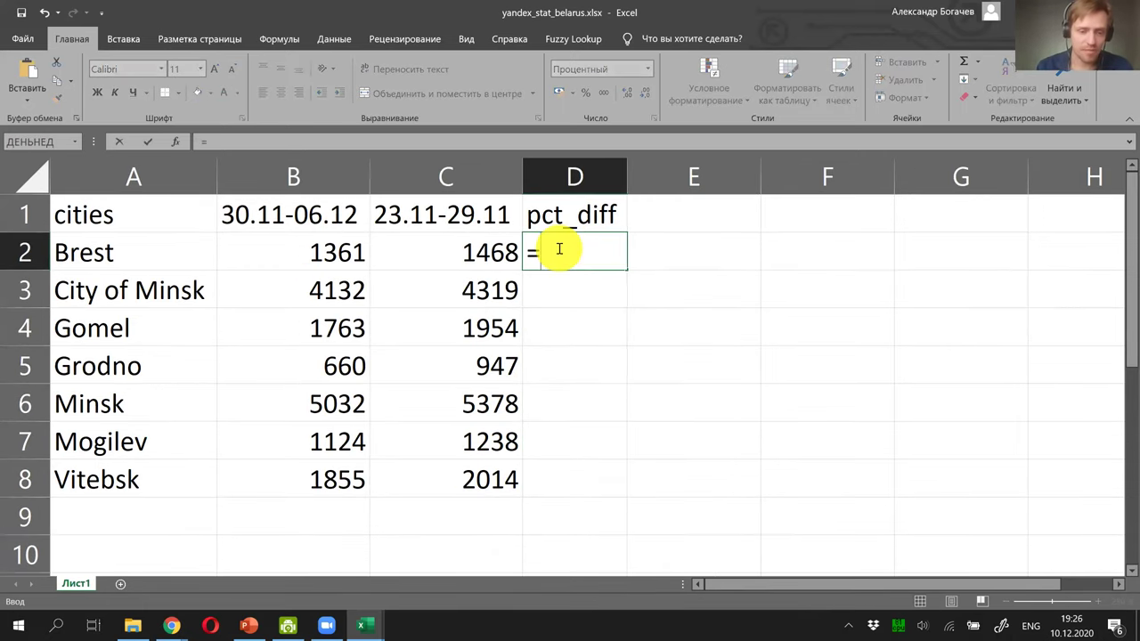
pyautogui.click(352, 257)
pyautogui.write('-')
pyautogui.click(463, 258)
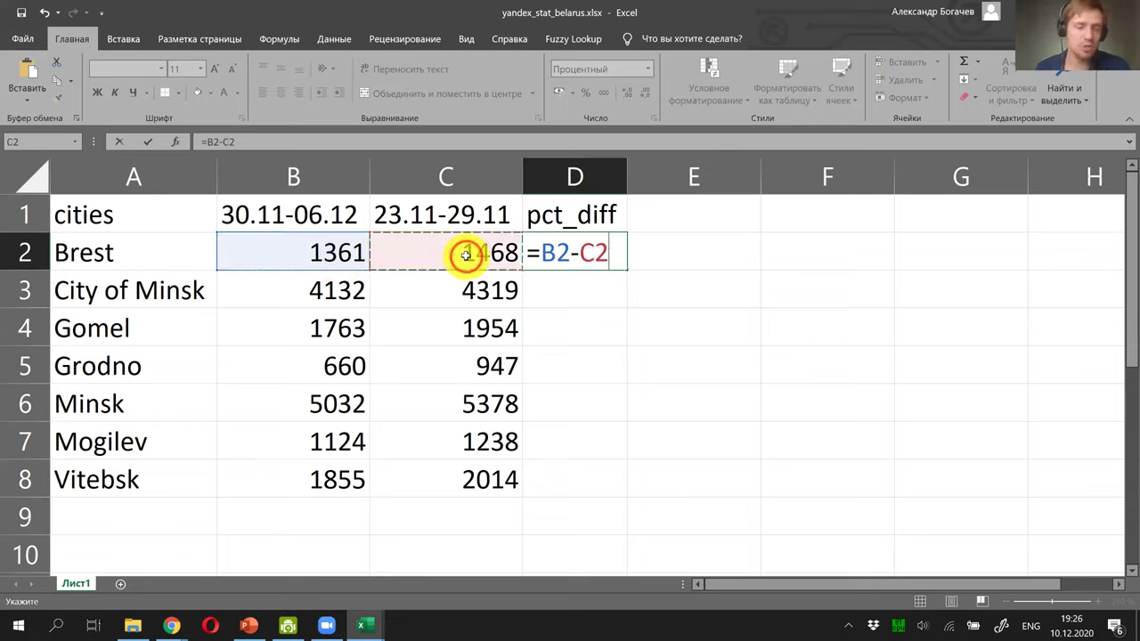
pyautogui.write(')')
pyautogui.click(533, 255)
pyautogui.write('(')
pyautogui.click(624, 252)
pyautogui.write('/')
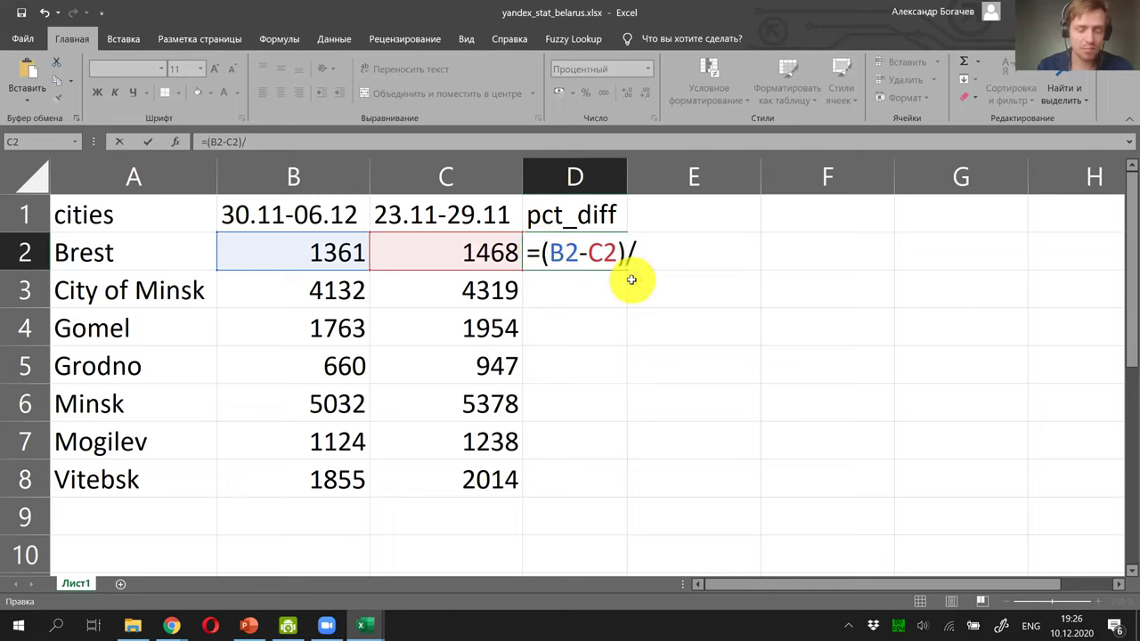
pyautogui.click(503, 254)
pyautogui.press('Return')
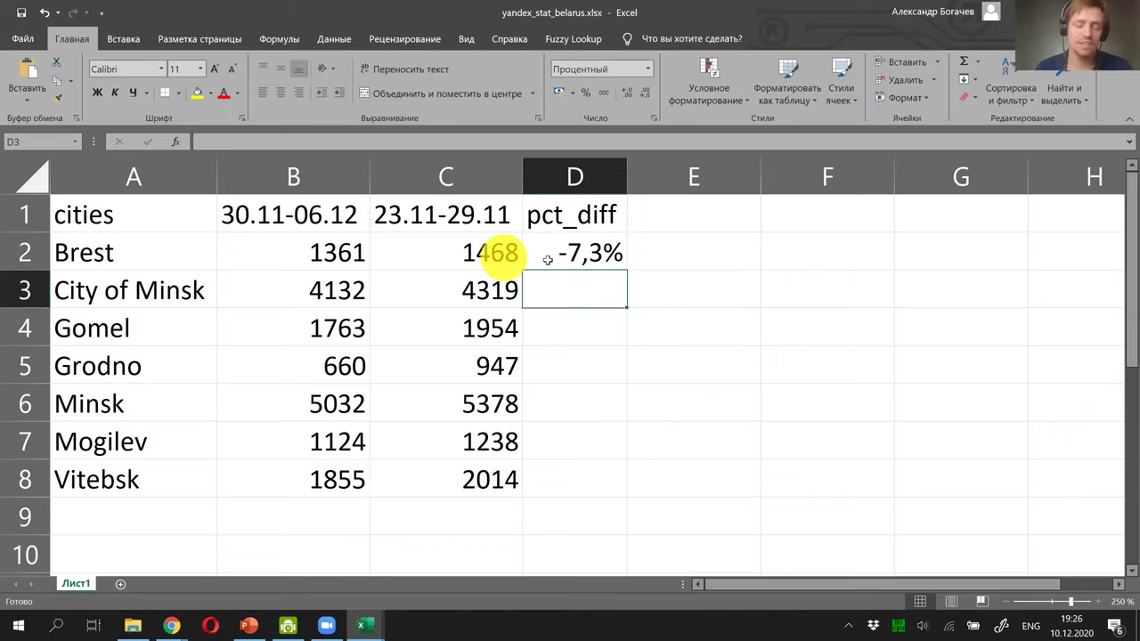
# Step: Fill the pct_diff formula down to D8 and cancel the Delete cells prompt
pyautogui.click(608, 257)
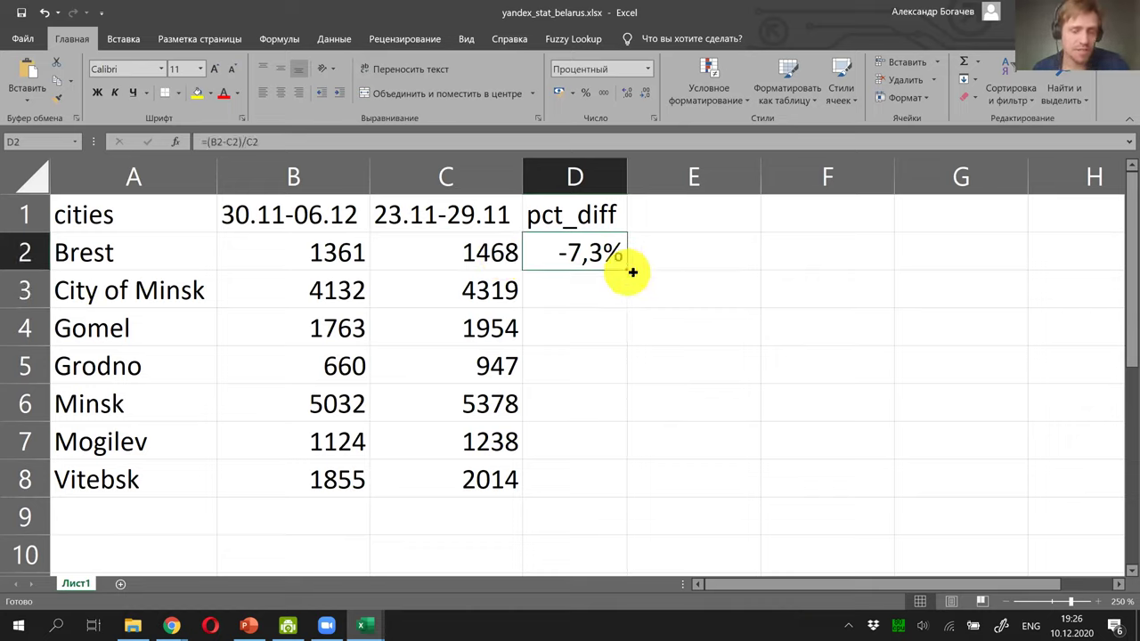
pyautogui.doubleClick(627, 268)
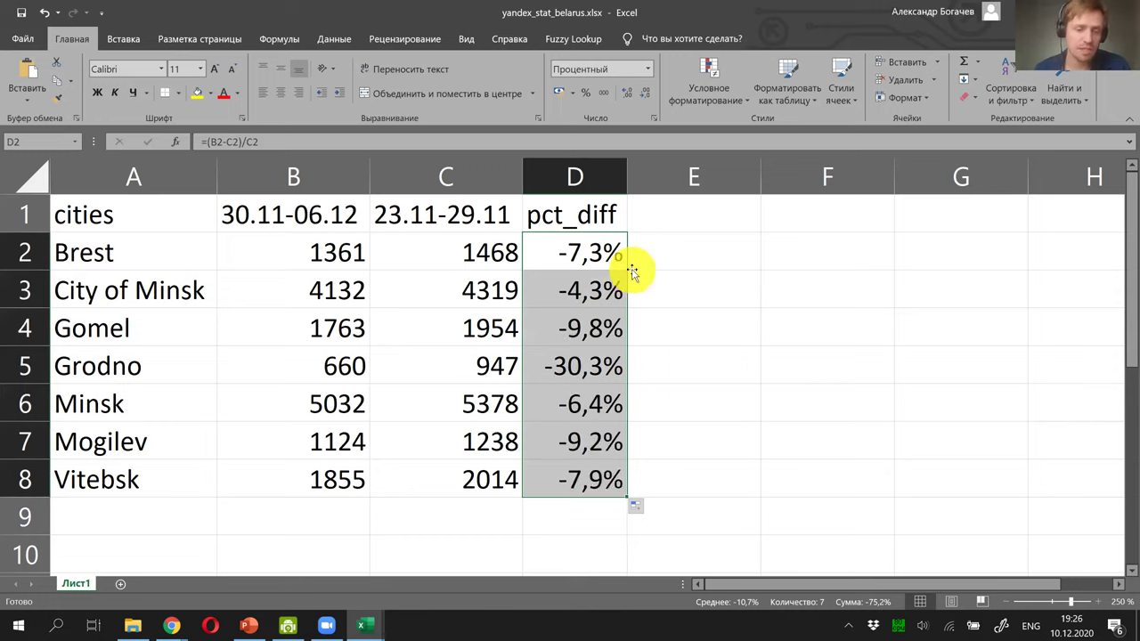
pyautogui.click(659, 294)
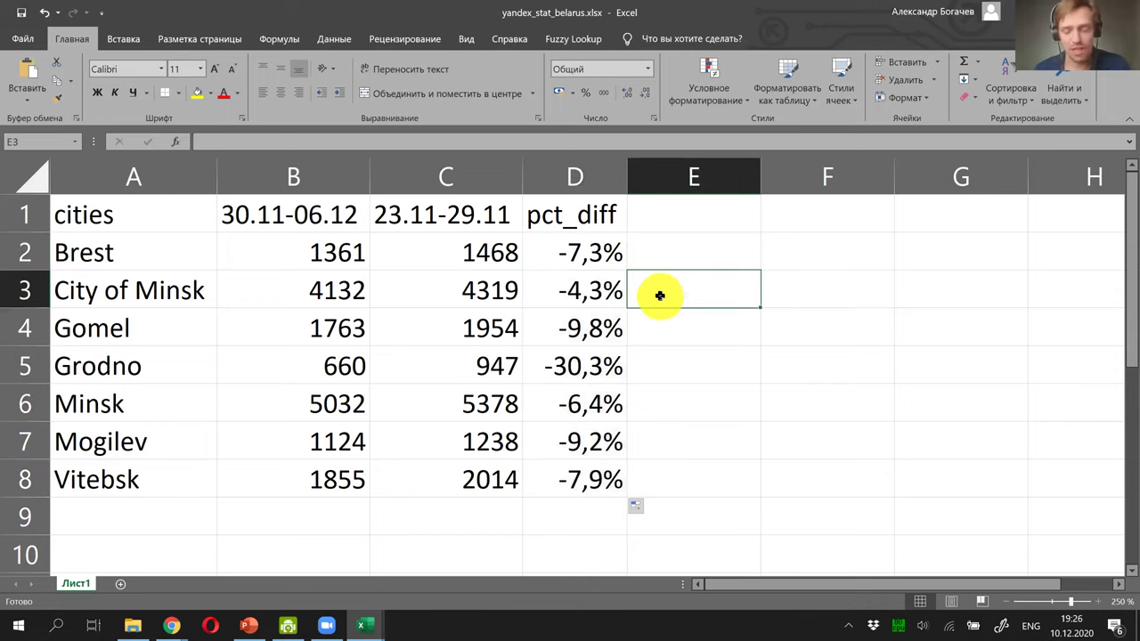
pyautogui.hotkey('ctrl', '-')
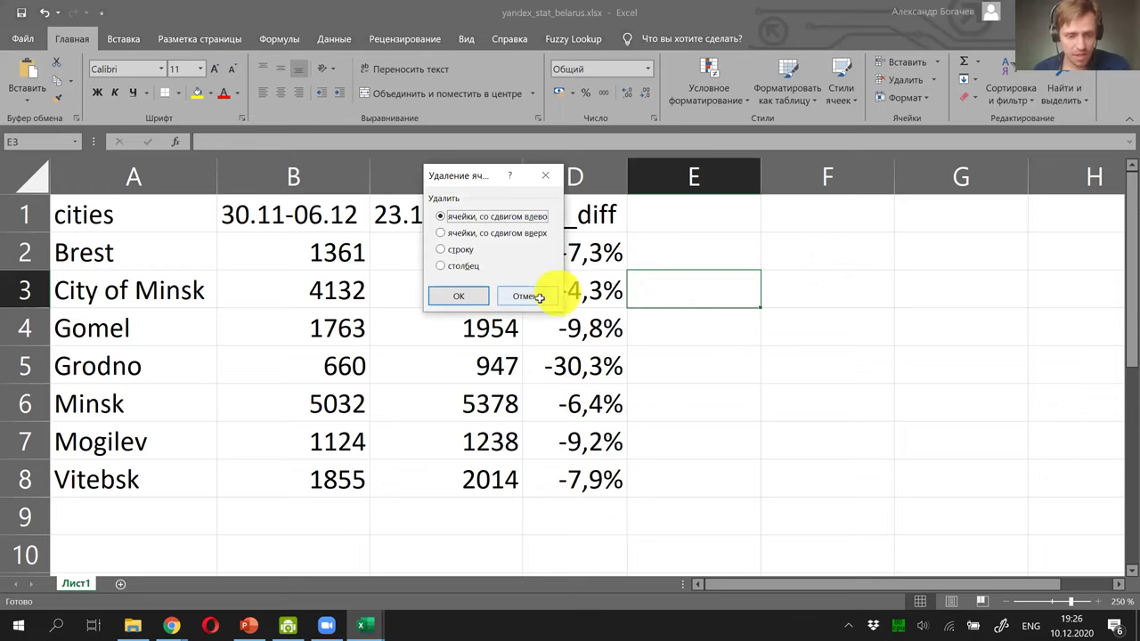
pyautogui.click(539, 294)
# Step: Zoom out the sheet to see the whole cities table
pyautogui.click(1007, 602)
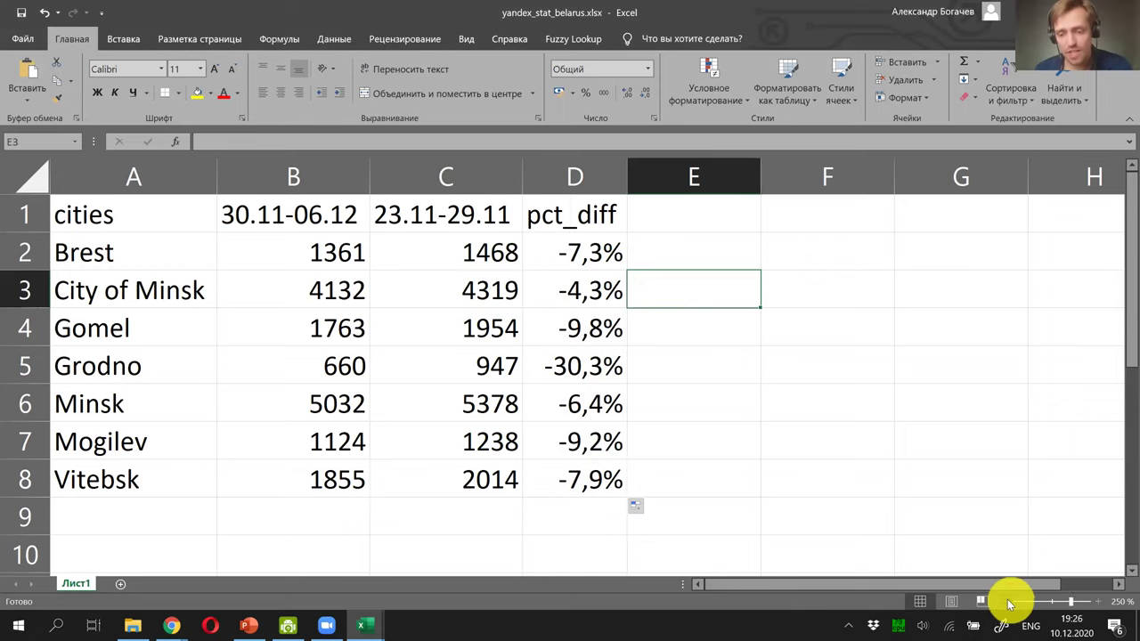
pyautogui.click(1007, 602)
pyautogui.click(1007, 602)
pyautogui.click(1007, 602)
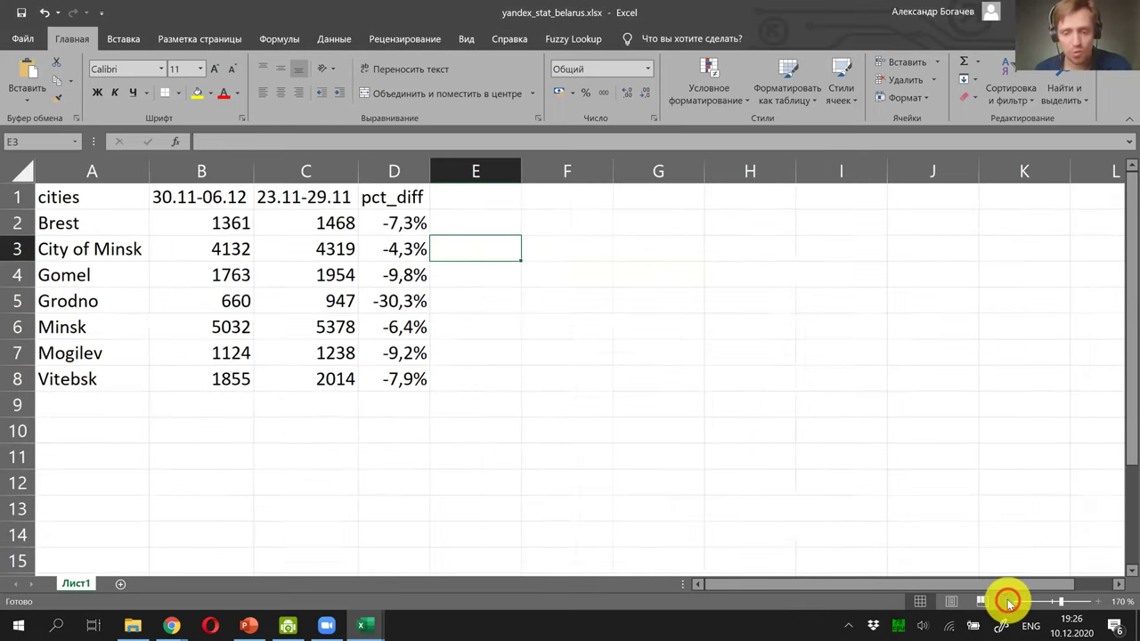
pyautogui.click(1007, 602)
pyautogui.click(1008, 602)
pyautogui.click(1008, 602)
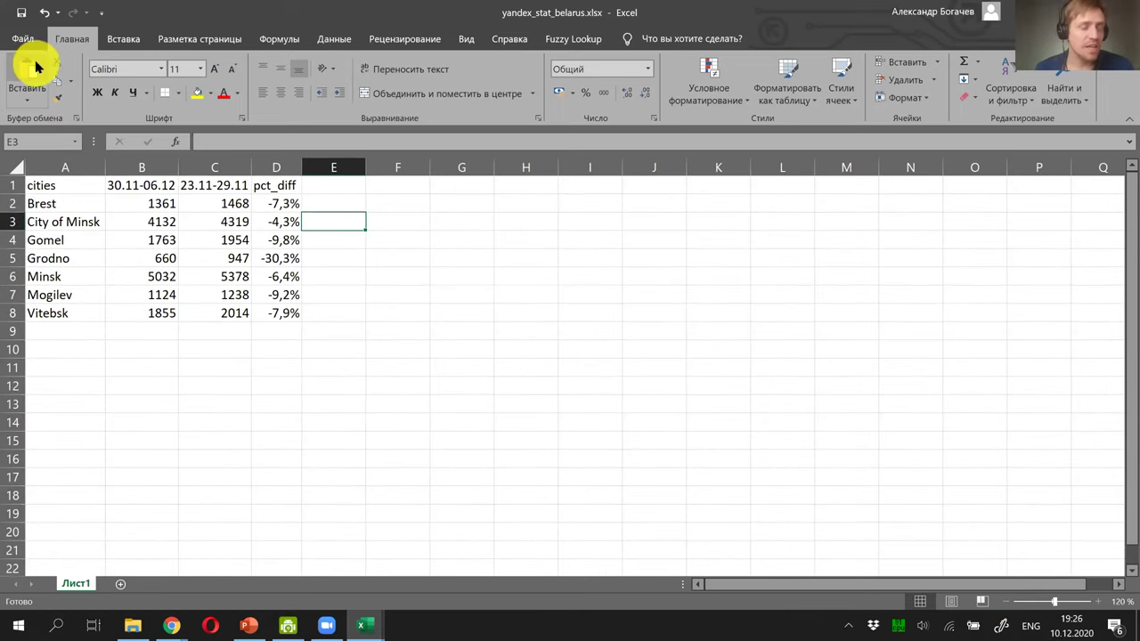
pyautogui.hotkey('alt', 'Tab')
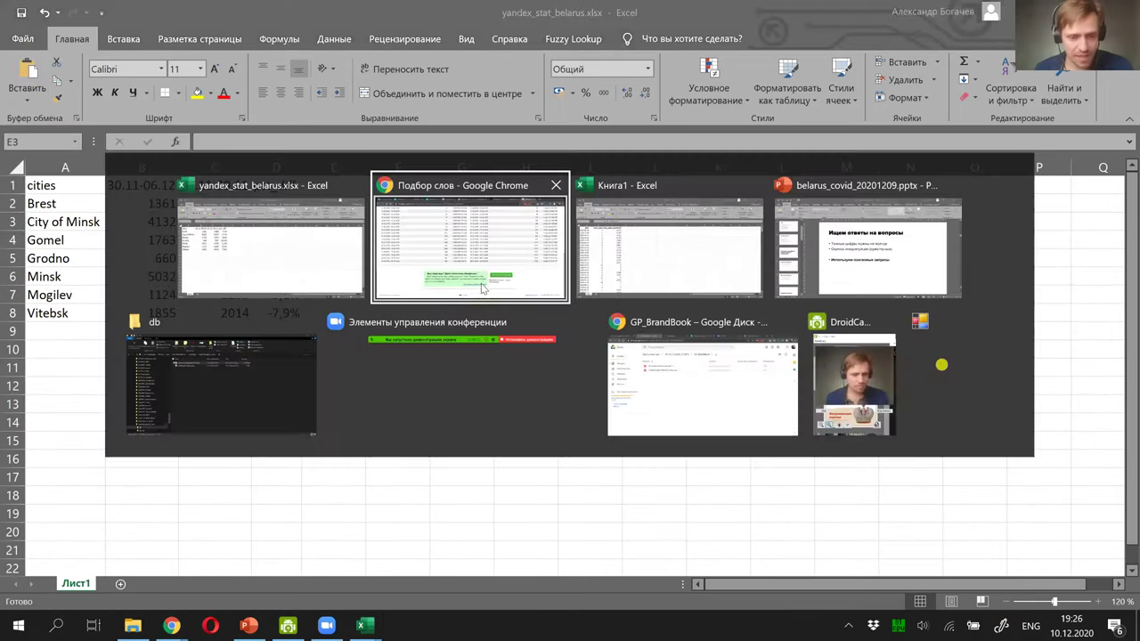
# Step: Select yandex_stat_belarus.xlsx in the db folder window and drag it out
pyautogui.click(254, 373)
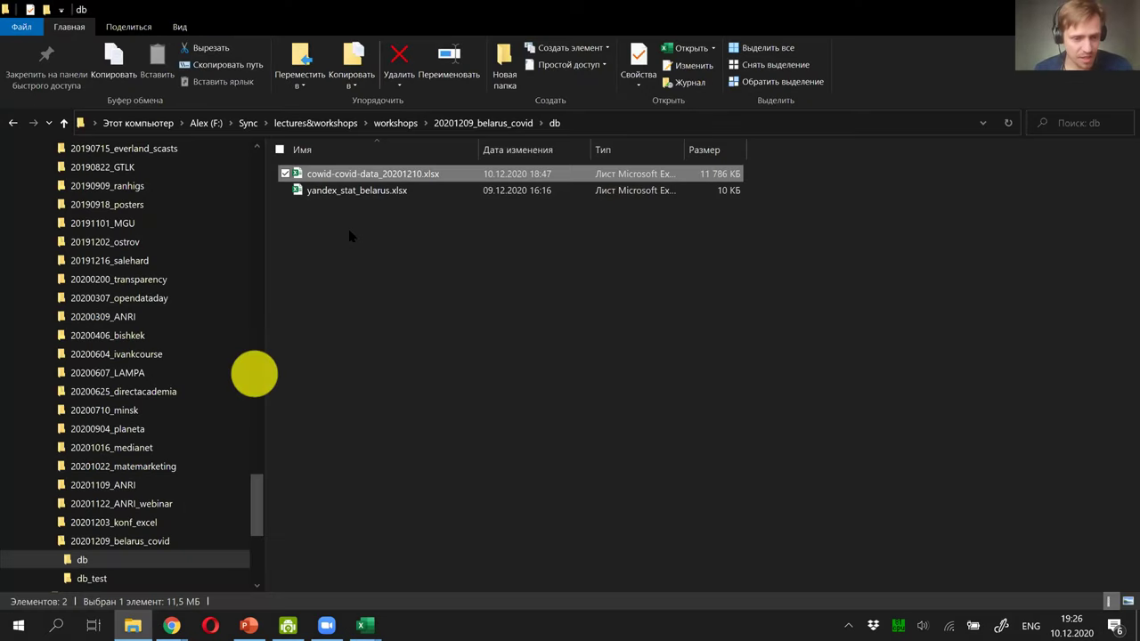
pyautogui.click(384, 192)
pyautogui.click(409, 208)
pyautogui.moveTo(396, 203); pyautogui.dragTo(1010, 397)
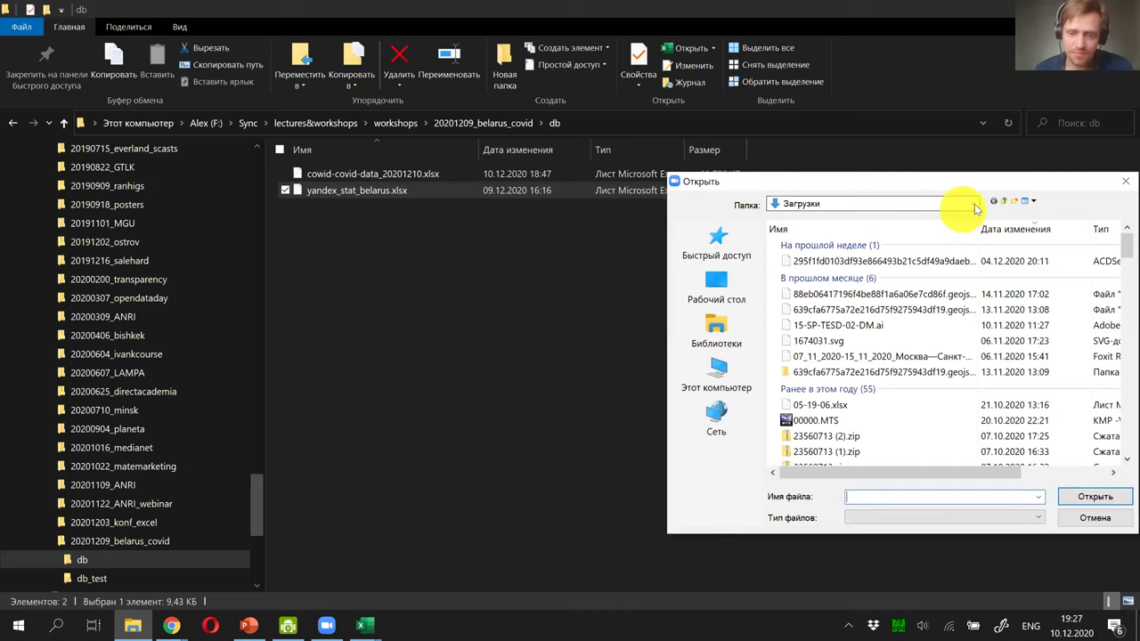
# Step: Open yandex_stat_belarus.xlsx from F:\Sync\lectures&workshops\workshops\20201209_belarus_covid\db
pyautogui.click(975, 207)
pyautogui.click(975, 206)
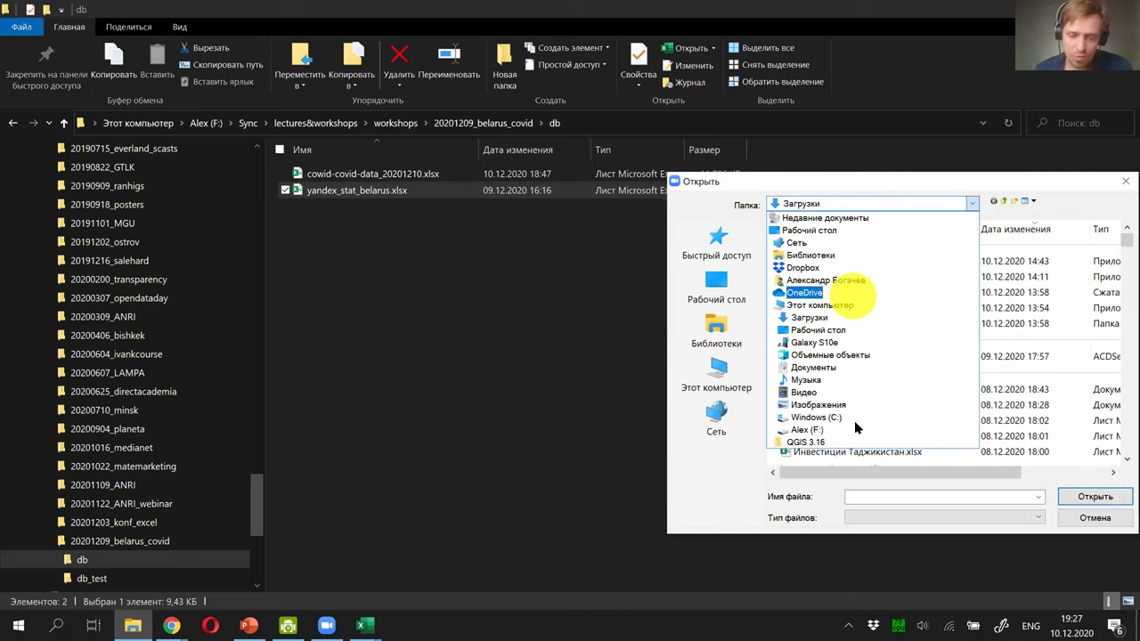
pyautogui.click(855, 431)
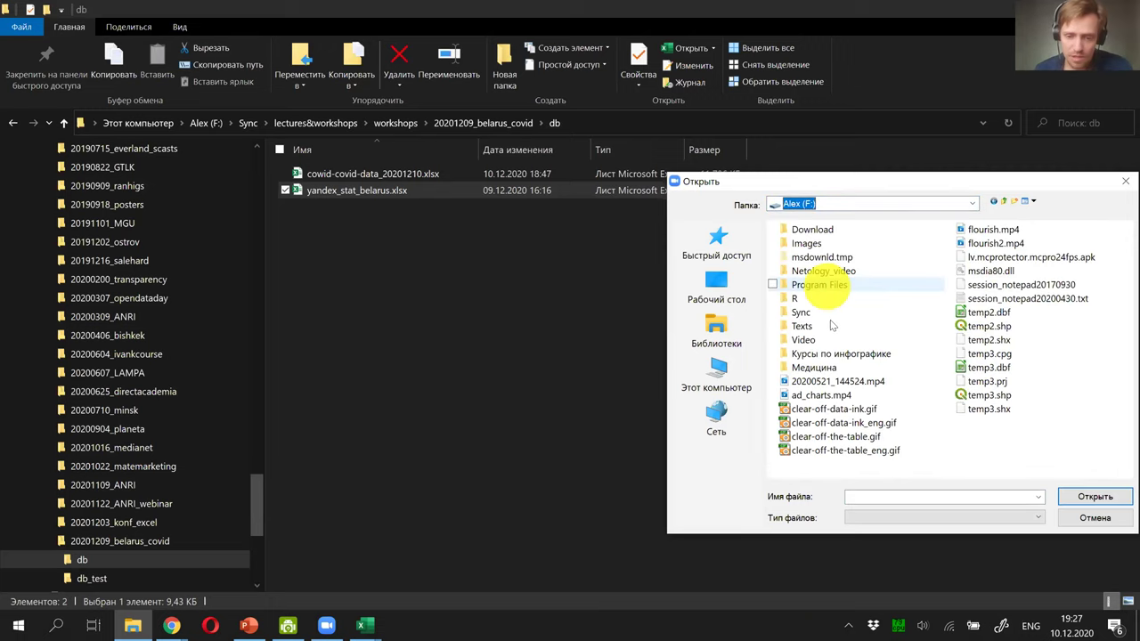
pyautogui.doubleClick(822, 313)
pyautogui.doubleClick(830, 271)
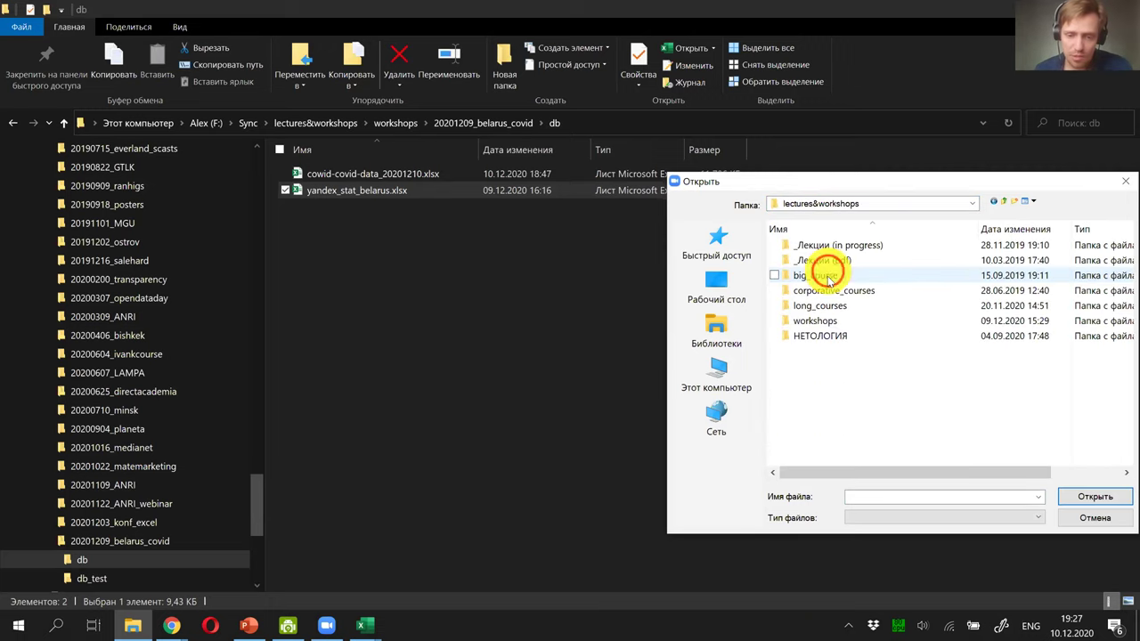
pyautogui.doubleClick(835, 322)
pyautogui.doubleClick(852, 433)
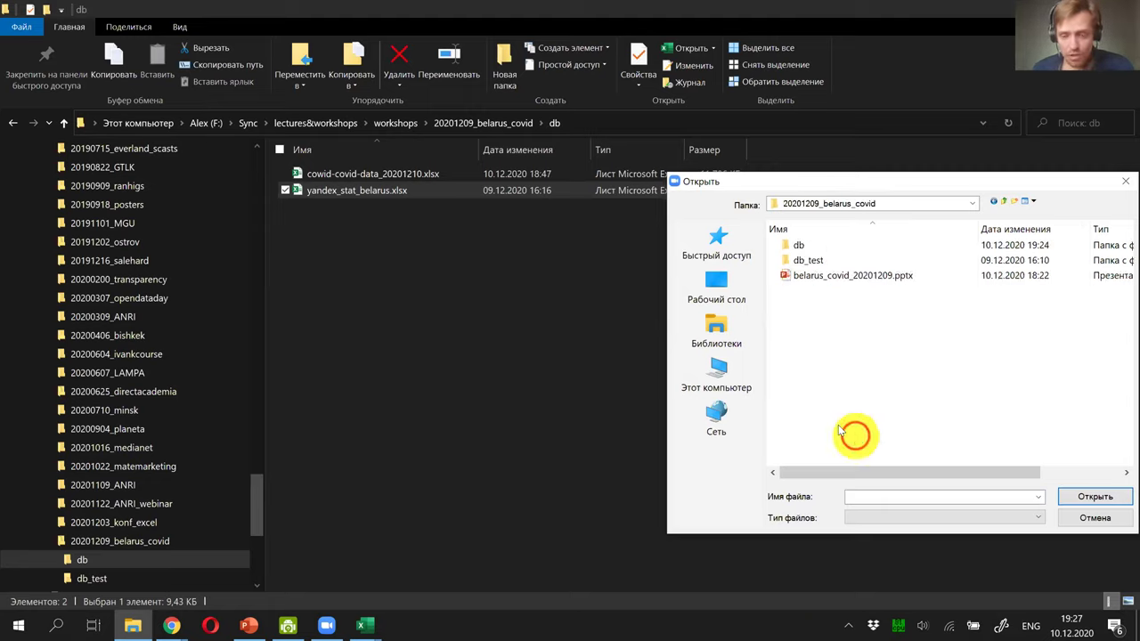
pyautogui.doubleClick(799, 246)
pyautogui.doubleClick(844, 263)
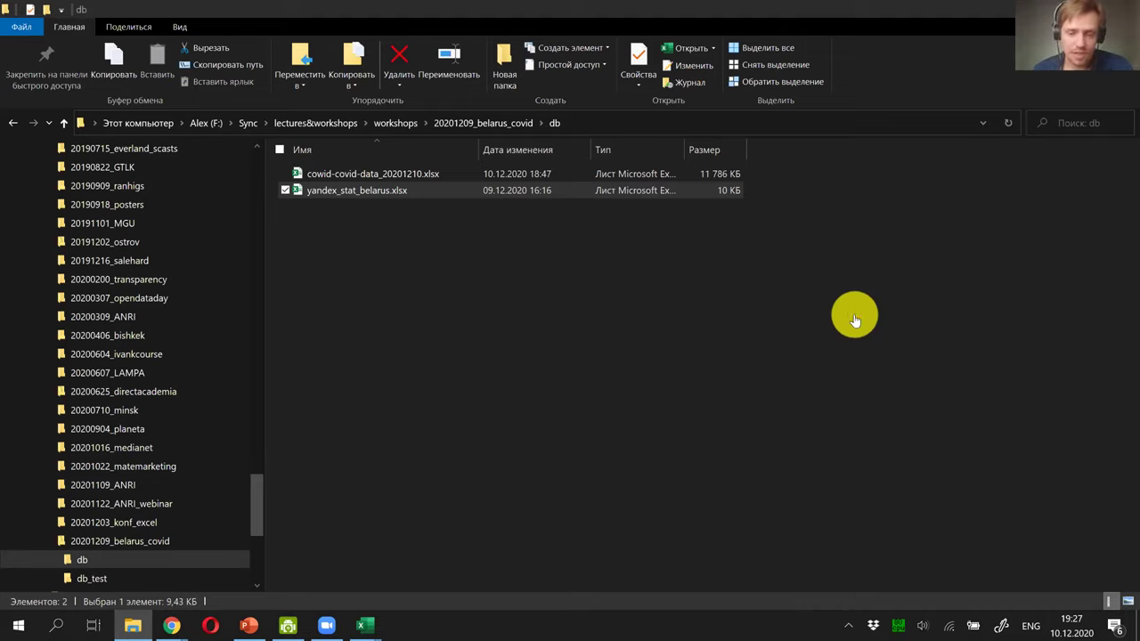
# Step: Copy yandex_stat_belarus.xlsx using its Копировать menu command
pyautogui.rightClick(369, 190)
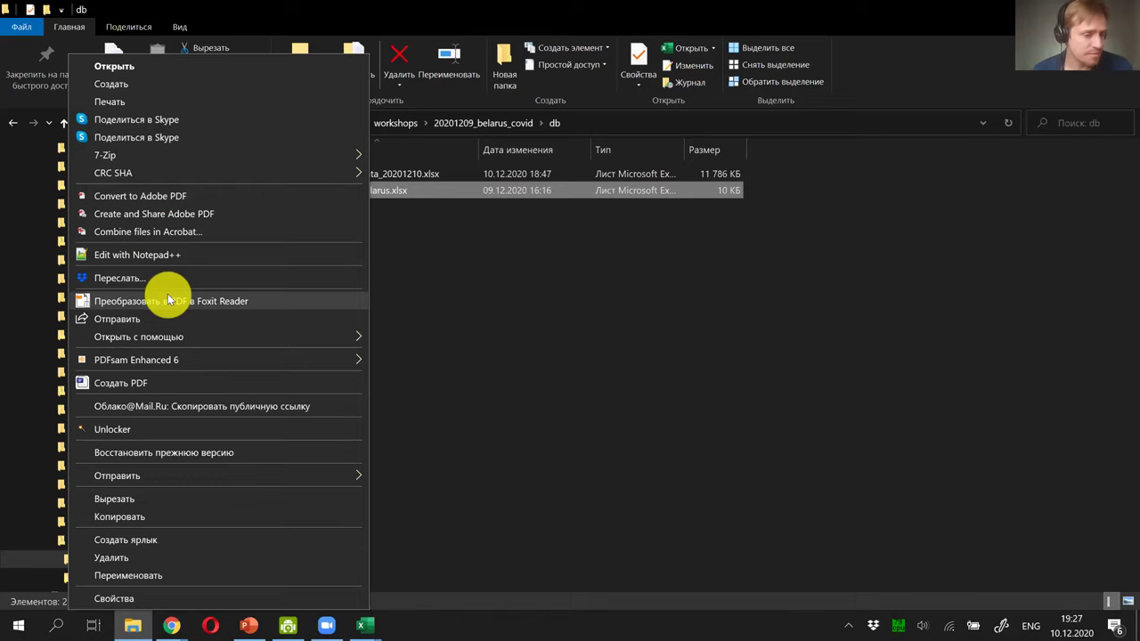
pyautogui.click(852, 325)
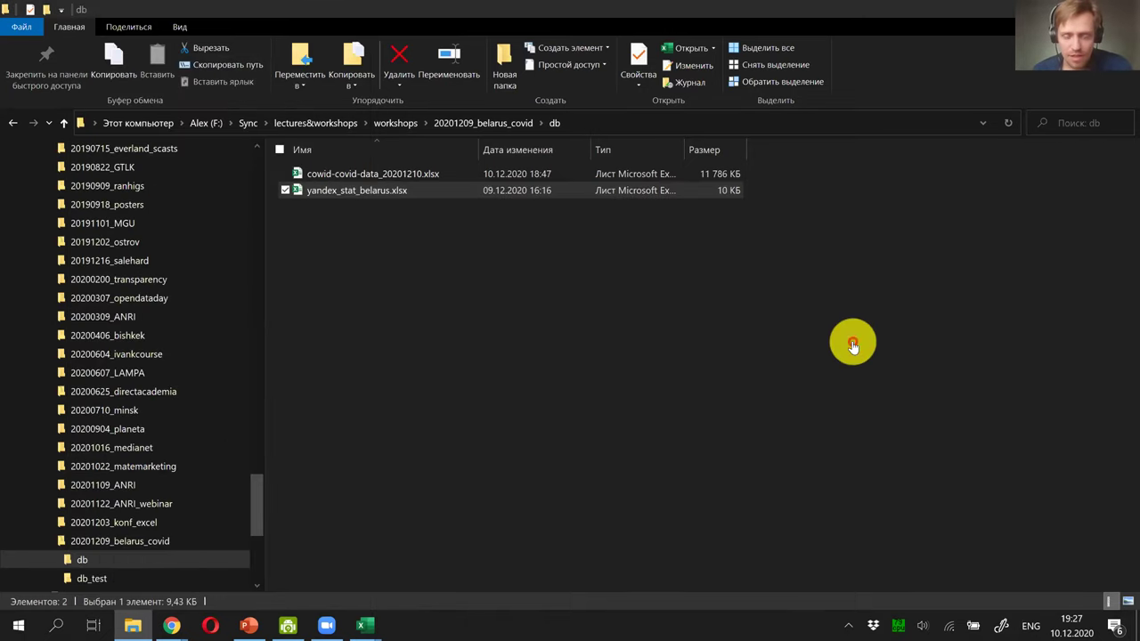
pyautogui.rightClick(343, 195)
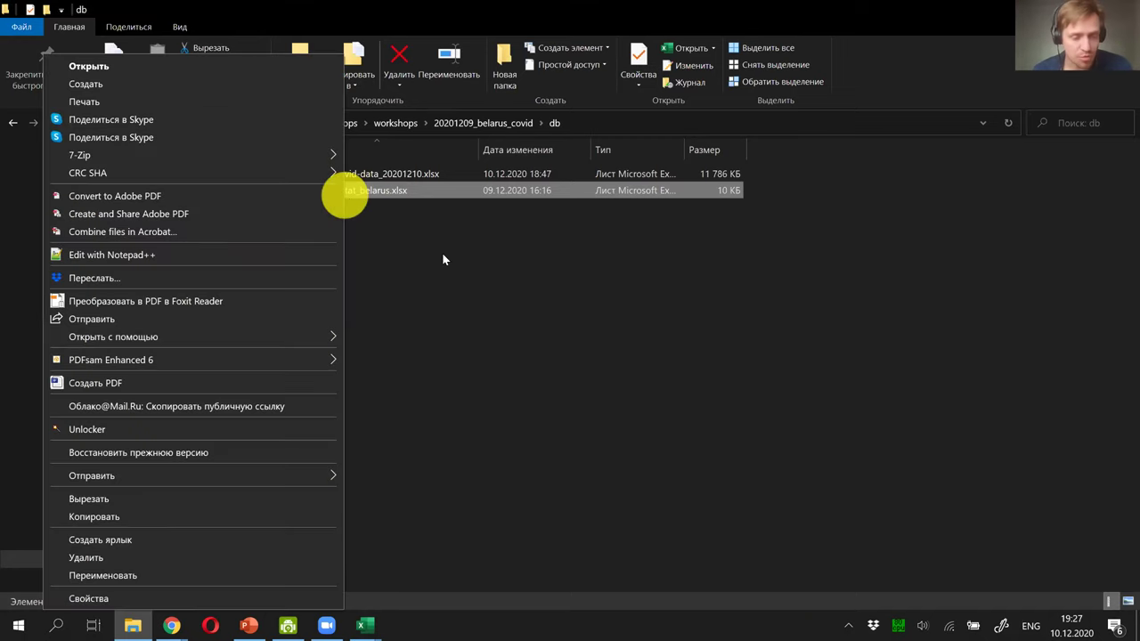
pyautogui.click(397, 191)
pyautogui.rightClick(398, 193)
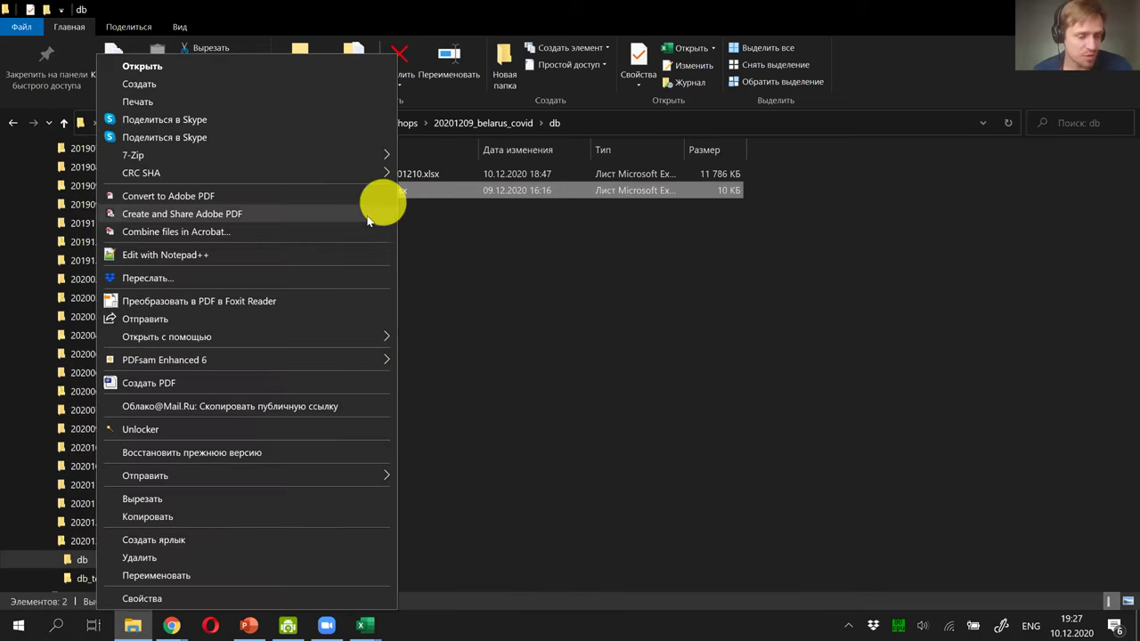
pyautogui.click(221, 517)
# Step: Return to Chrome and bring up the belarus_new_cases_covid spreadsheet tab
pyautogui.hotkey('alt', 'Tab')
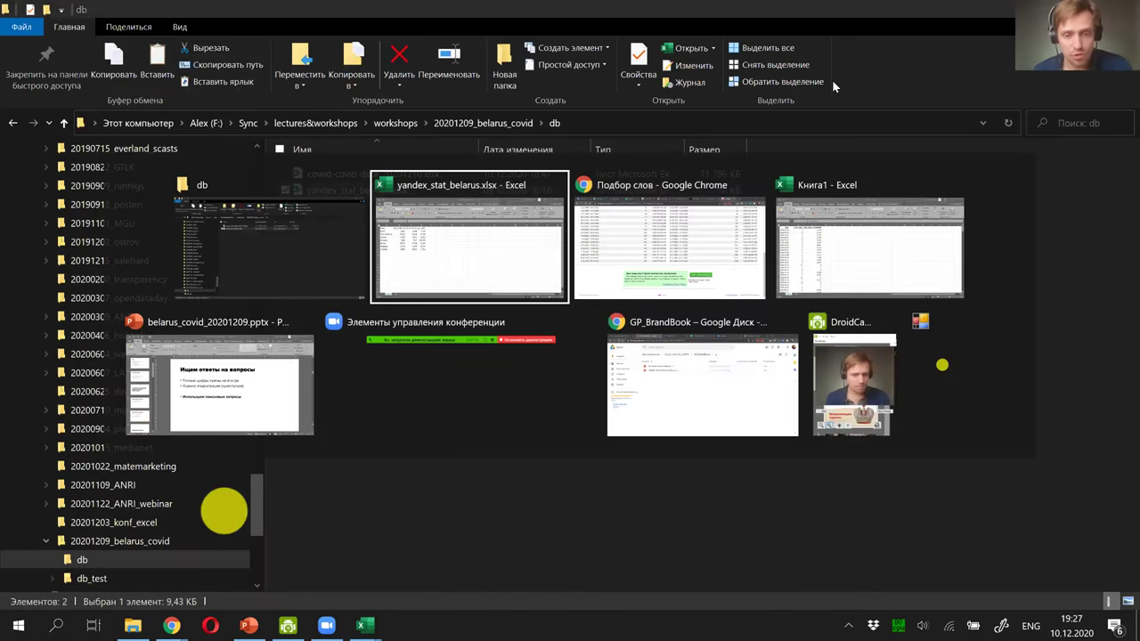
pyautogui.hotkey('alt', 'Tab')
pyautogui.hotkey('alt', 'Tab')
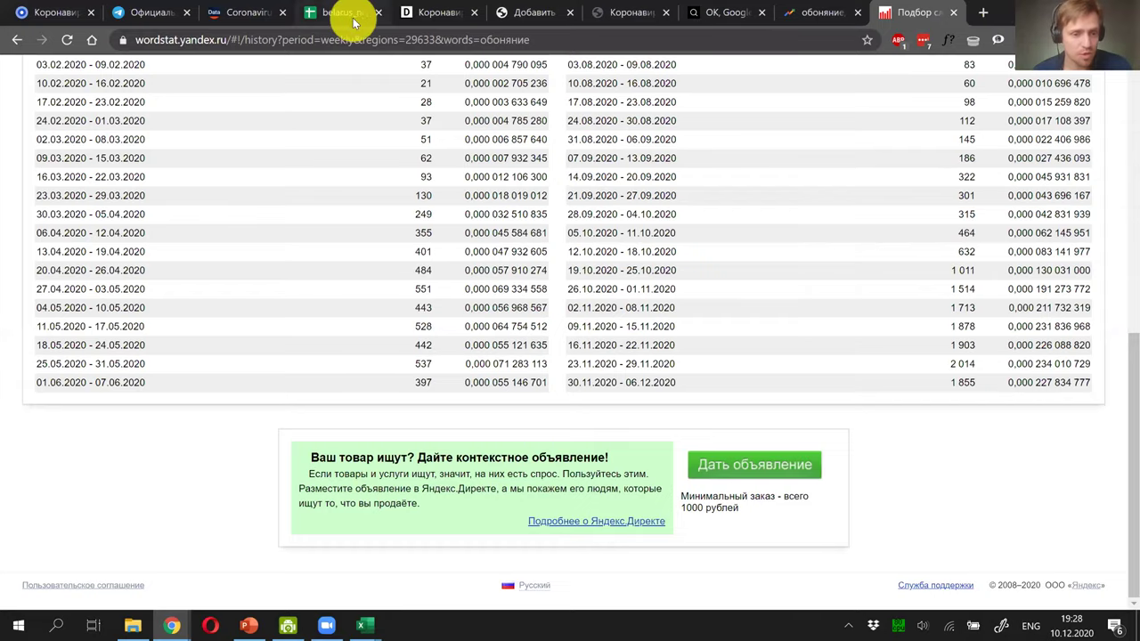
pyautogui.click(353, 21)
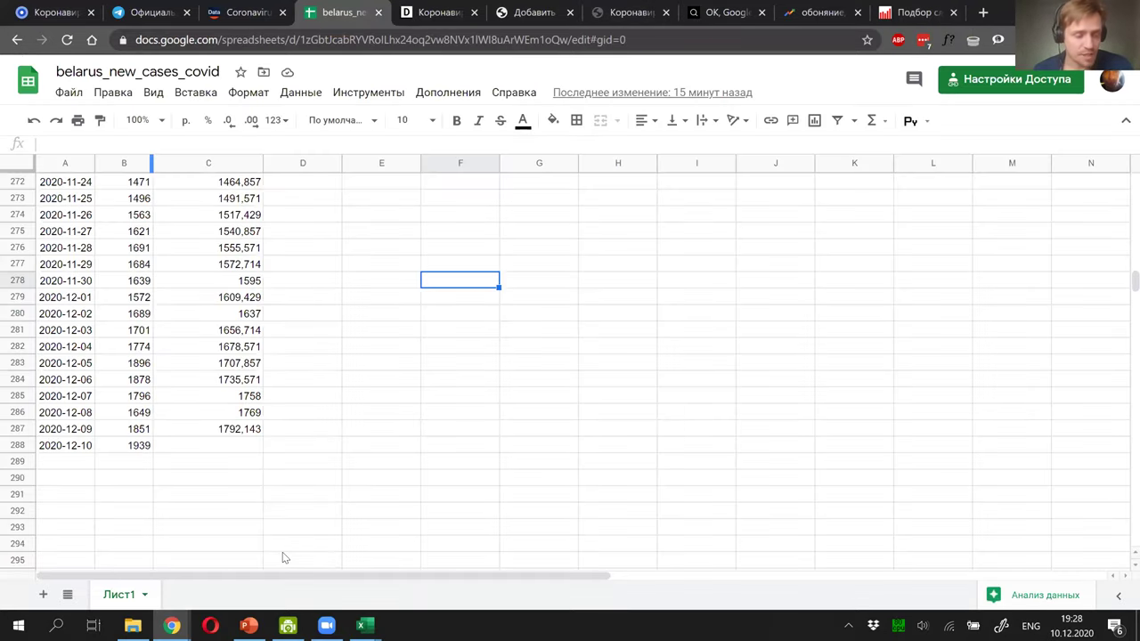
# Step: Add sheet Лист2 and paste the Excel cities table with pct_diff into it
pyautogui.click(43, 594)
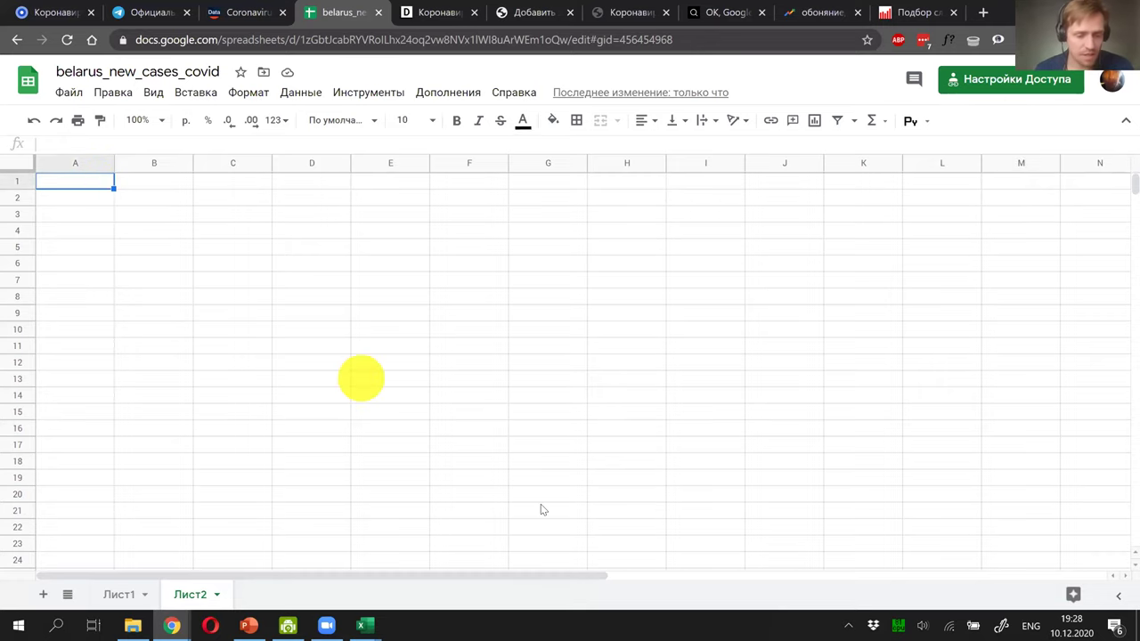
pyautogui.hotkey('alt', 'Tab')
pyautogui.hotkey('alt', 'Tab')
pyautogui.click(218, 206)
pyautogui.hotkey('ctrl', 'a')
pyautogui.hotkey('ctrl', 'c')
pyautogui.hotkey('alt', 'Tab')
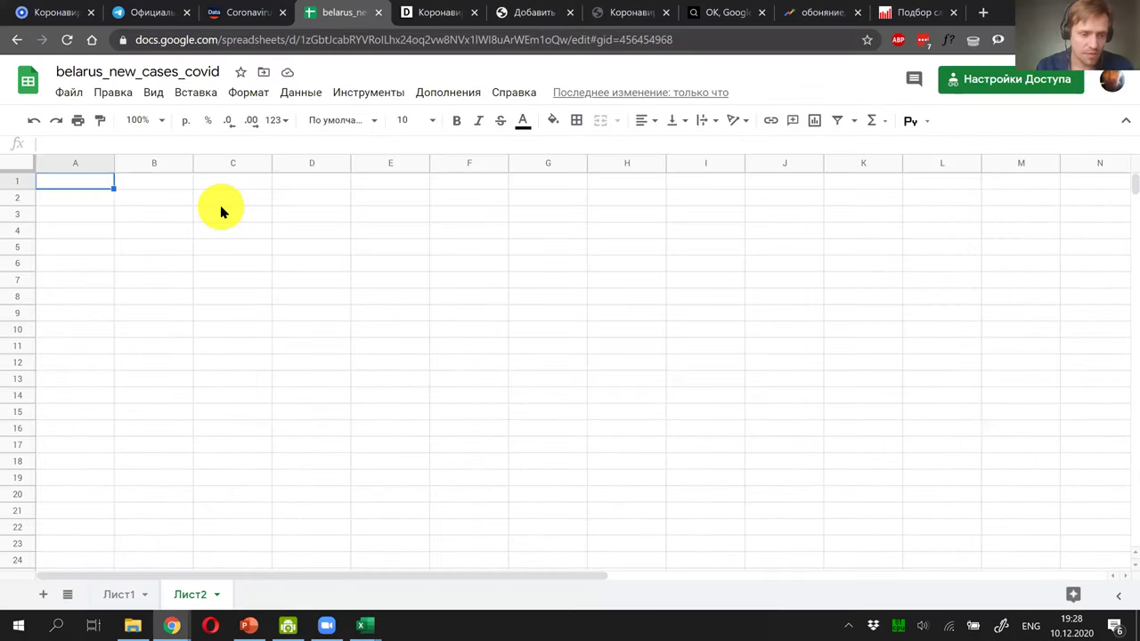
pyautogui.hotkey('ctrl', 'v')
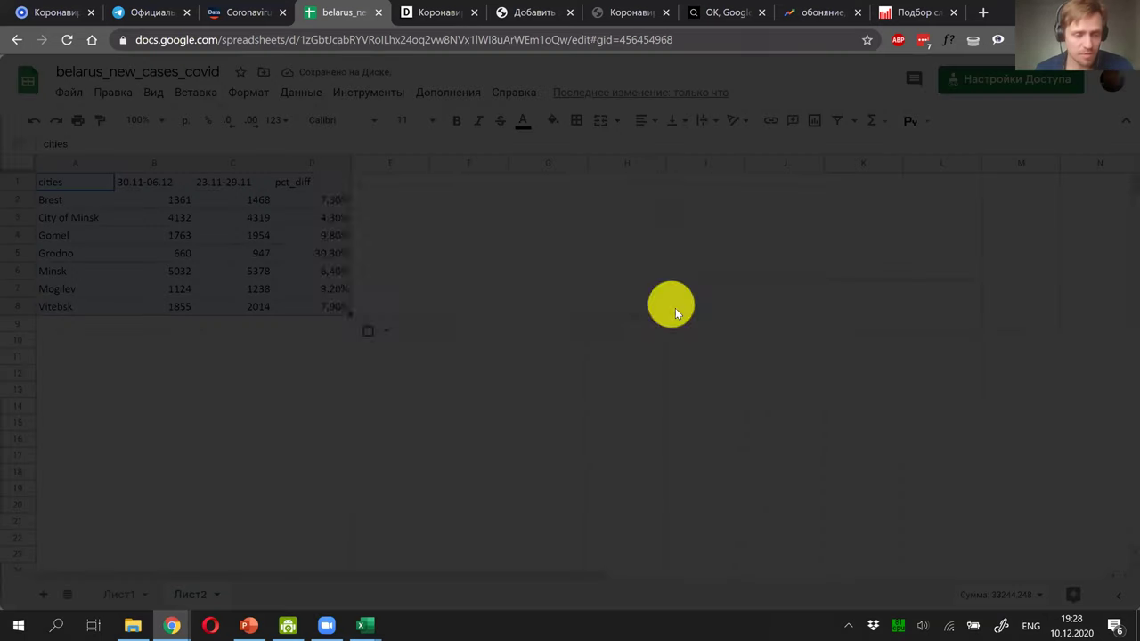
# Step: Copy the spreadsheet's sharing link and paste it into the sheet
pyautogui.click(712, 449)
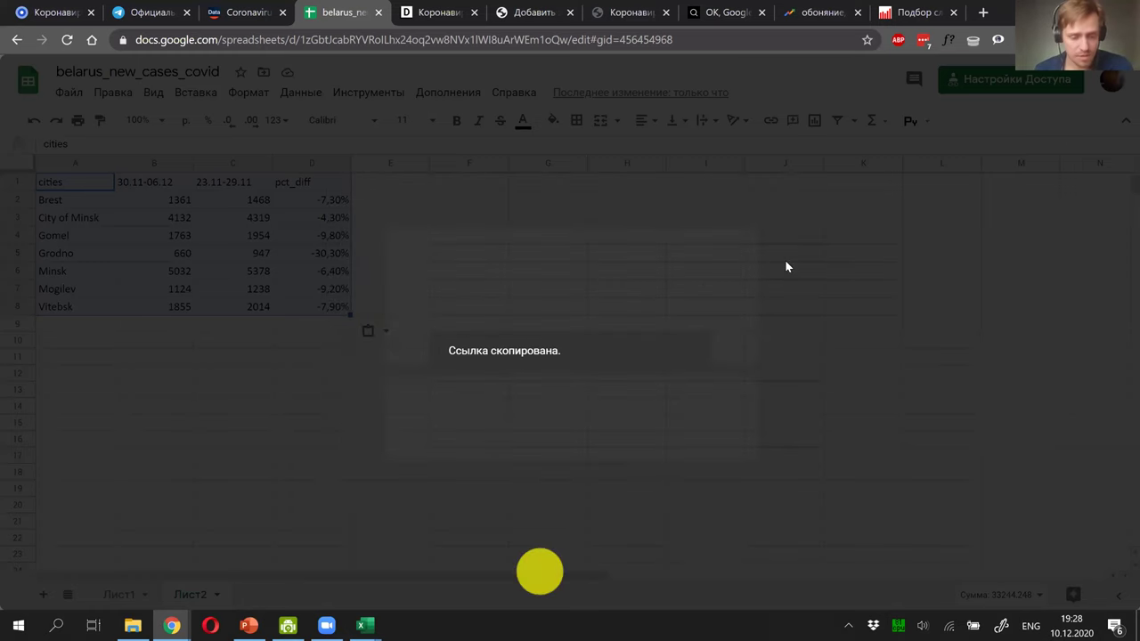
pyautogui.click(704, 405)
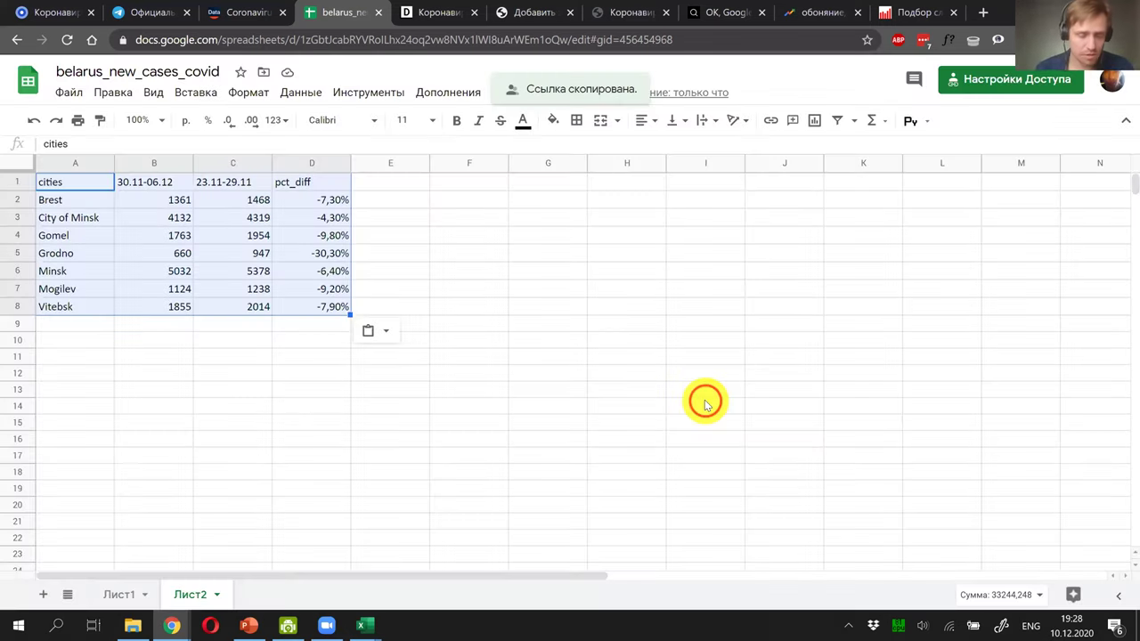
pyautogui.hotkey('ctrl', 'v')
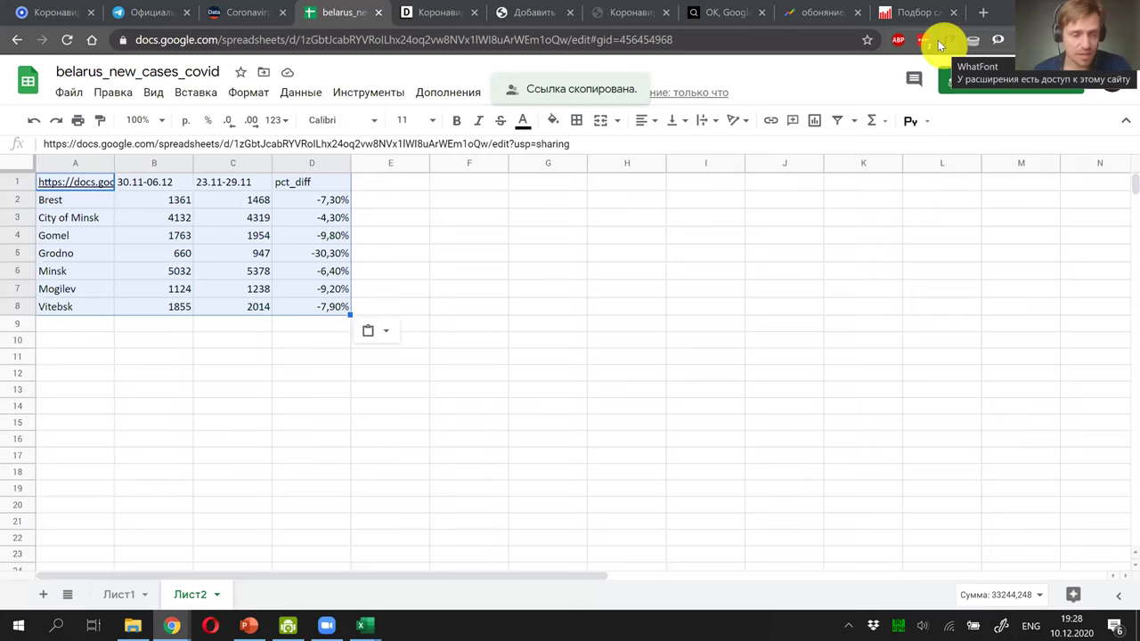
pyautogui.click(920, 15)
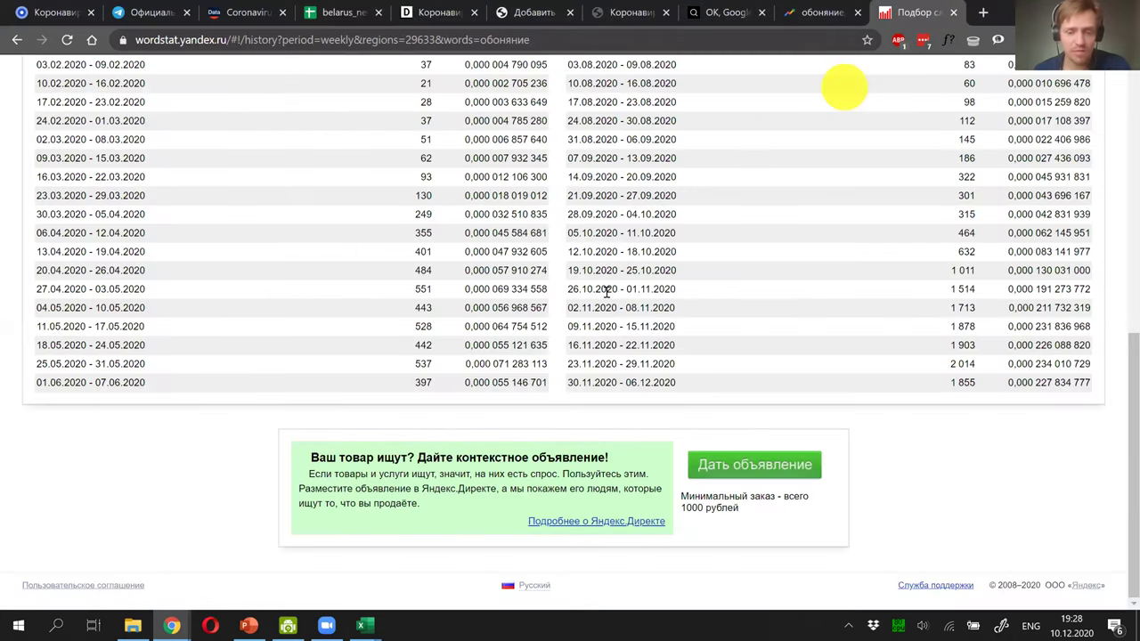
pyautogui.scroll(6, 606, 292)
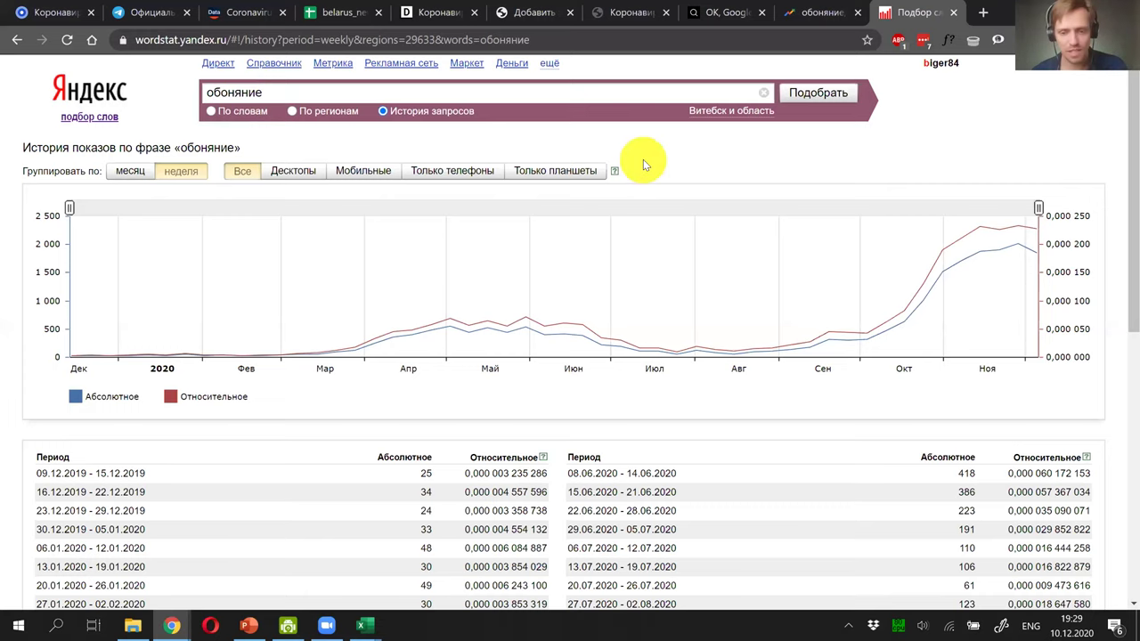
# Step: Switch back to the belarus_new_cases_covid spreadsheet tab
pyautogui.click(347, 11)
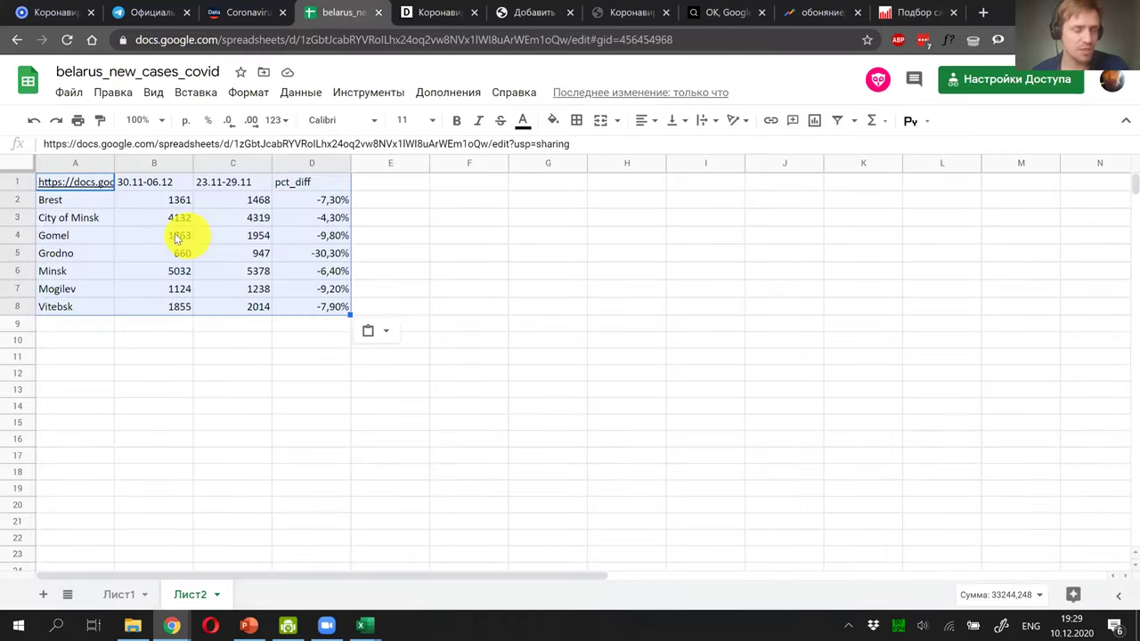
# Step: Set cell A1 of Лист2 to 'cities' after fixing the keyboard layout
pyautogui.press('Up')
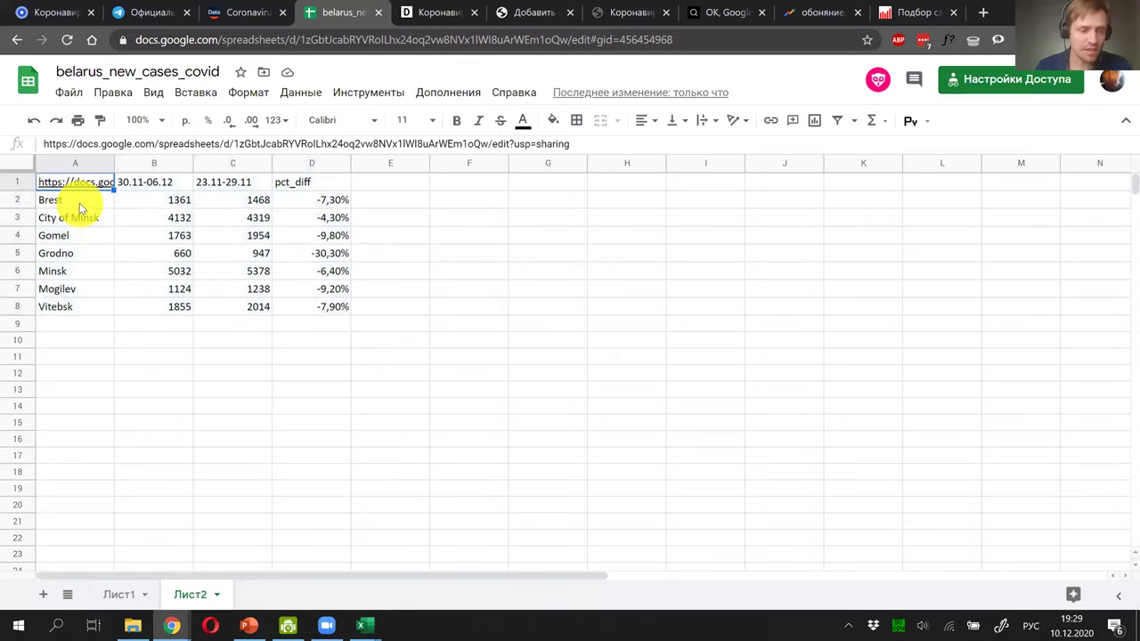
pyautogui.hotkey('alt', 'shift')
pyautogui.write('сше')
pyautogui.press('BackSpace')
pyautogui.press('BackSpace')
pyautogui.press('BackSpace')
pyautogui.write('nam')
pyautogui.press('BackSpace')
pyautogui.press('BackSpace')
pyautogui.press('BackSpace')
pyautogui.hotkey('alt', 'shift')
pyautogui.write('cities')
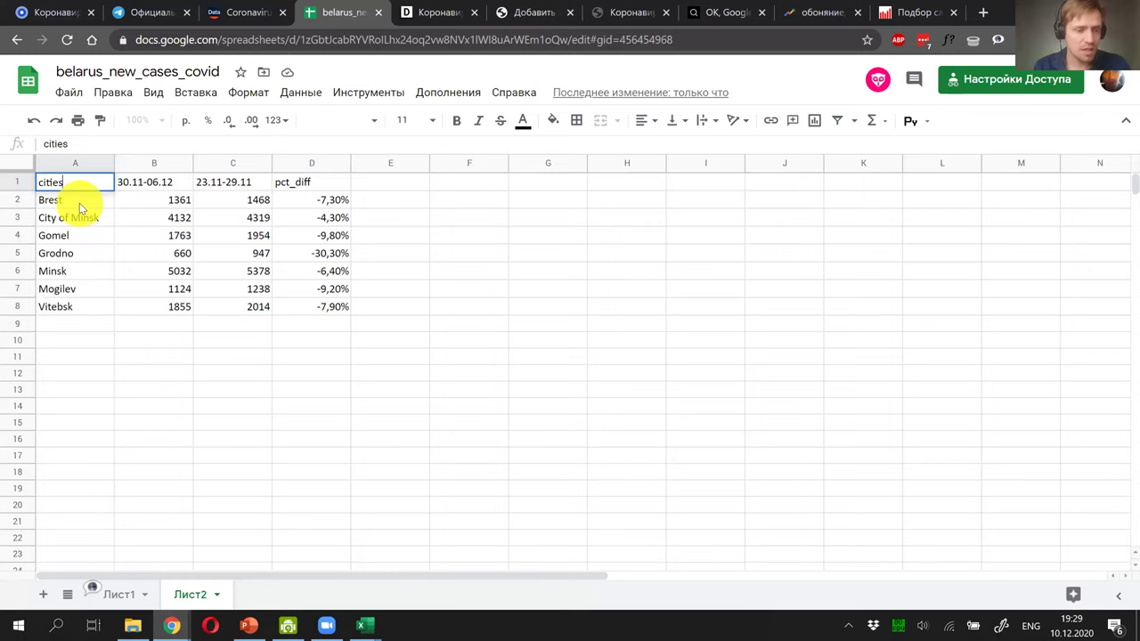
pyautogui.press('Return')
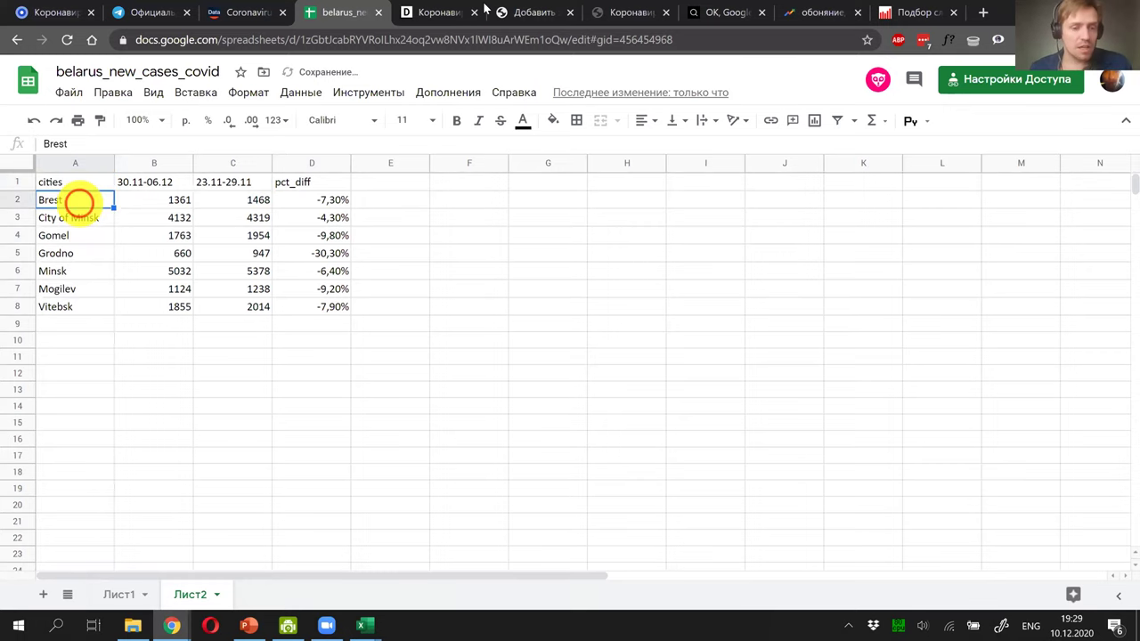
# Step: Go to the published Datawrapper chart page and start a new map
pyautogui.click(445, 13)
pyautogui.scroll(2, 436, 159)
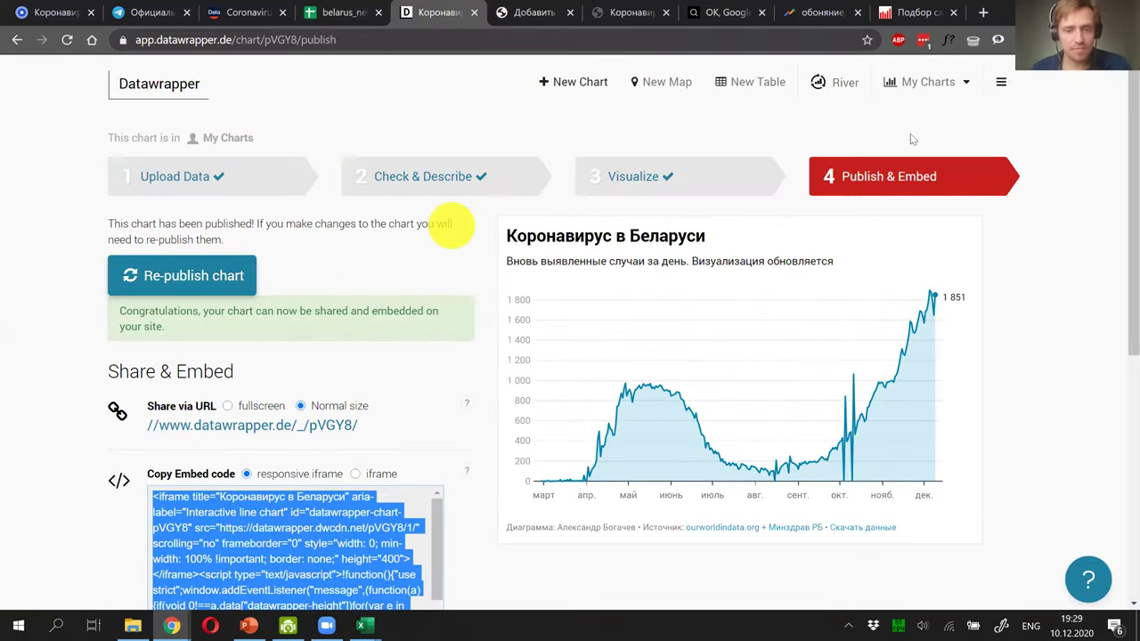
pyautogui.click(666, 85)
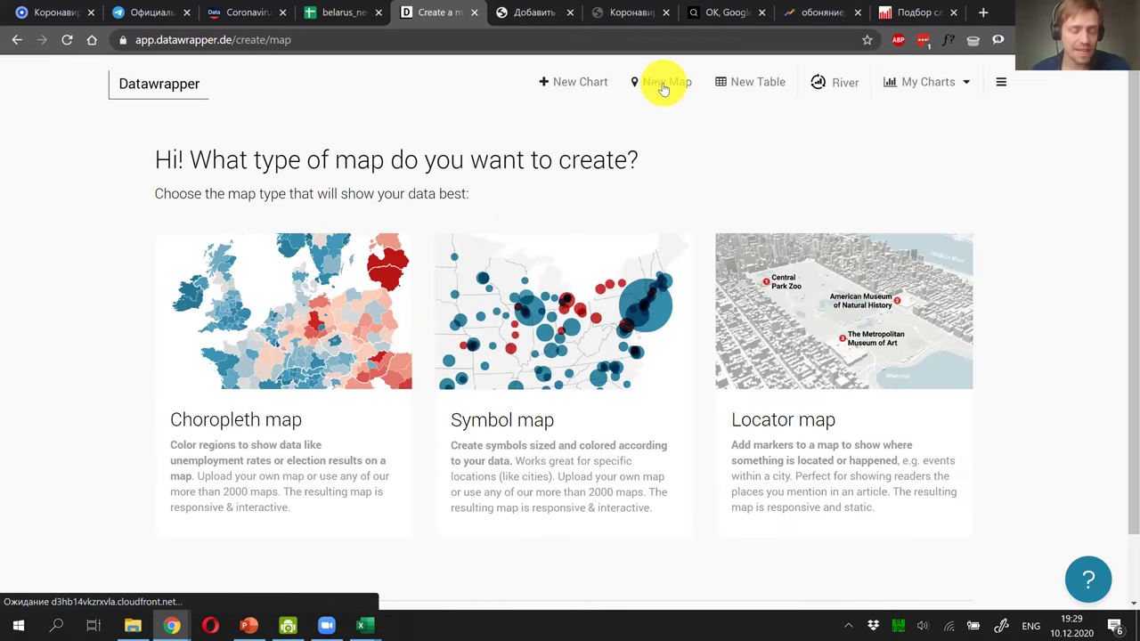
# Step: Create a choropleth map on the Belarus » Regions base map, found by searching 'belaru'
pyautogui.click(283, 403)
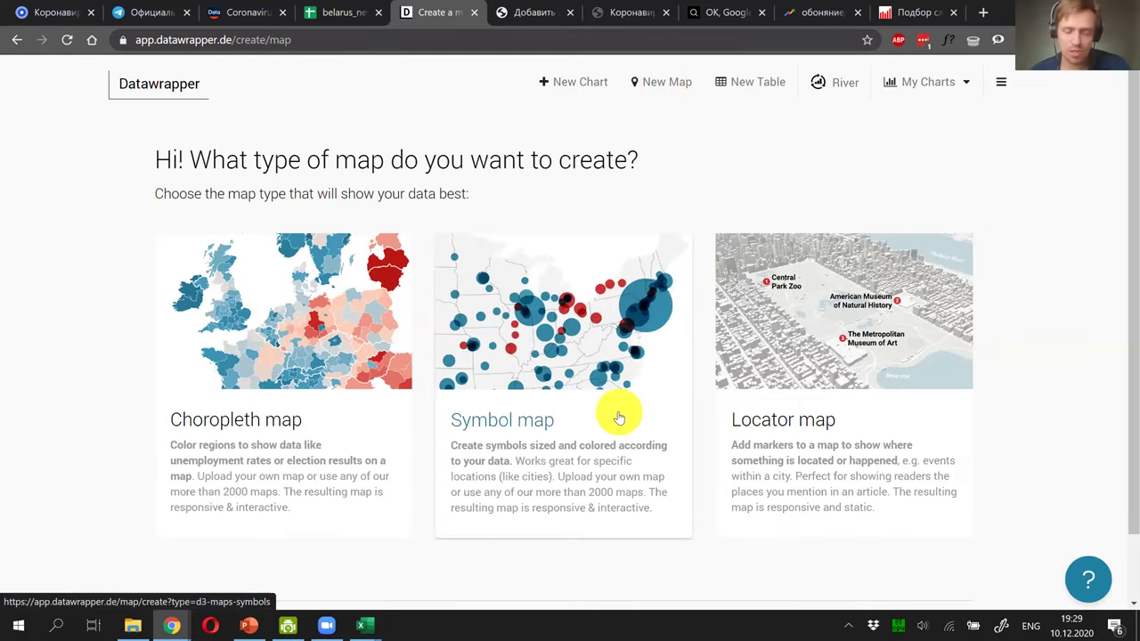
pyautogui.click(554, 419)
pyautogui.scroll(-1, 534, 383)
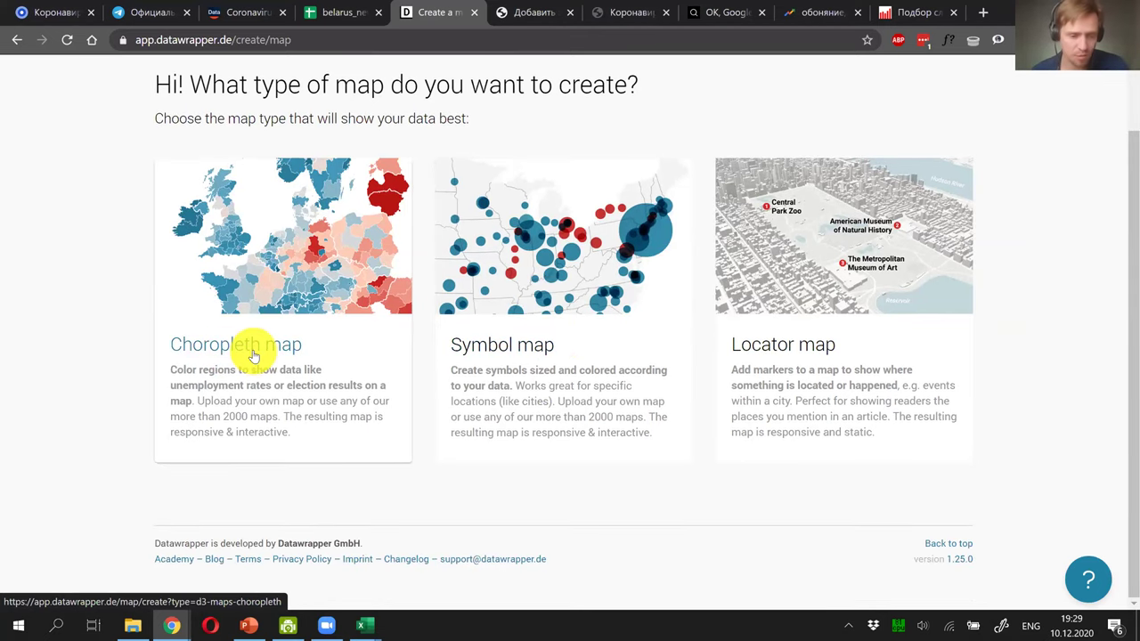
pyautogui.click(266, 353)
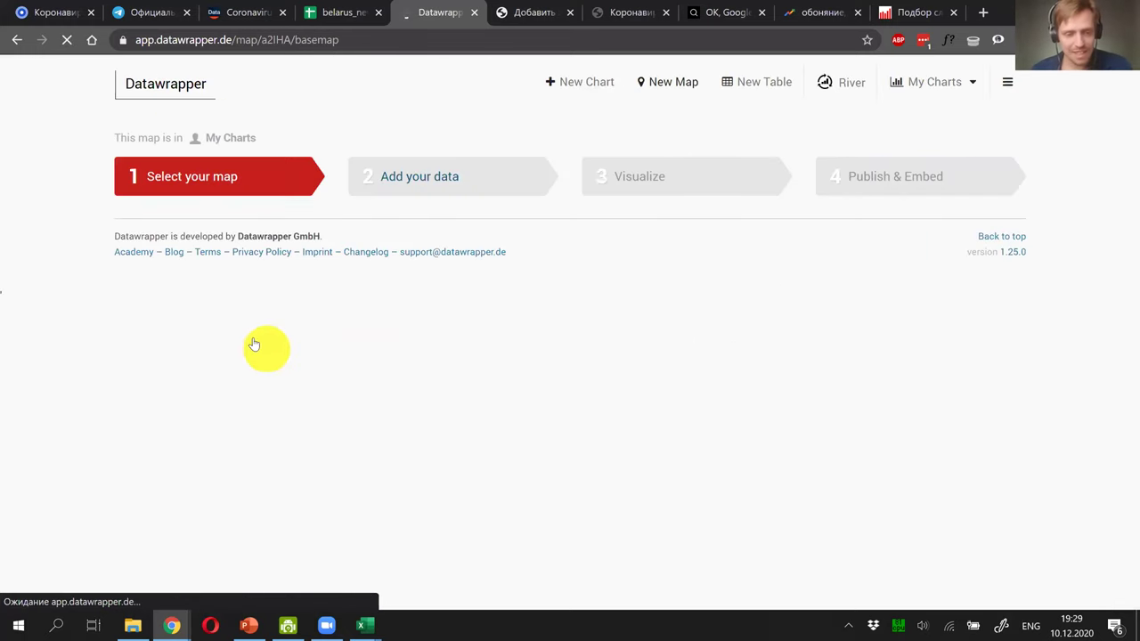
pyautogui.click(272, 312)
pyautogui.write('be')
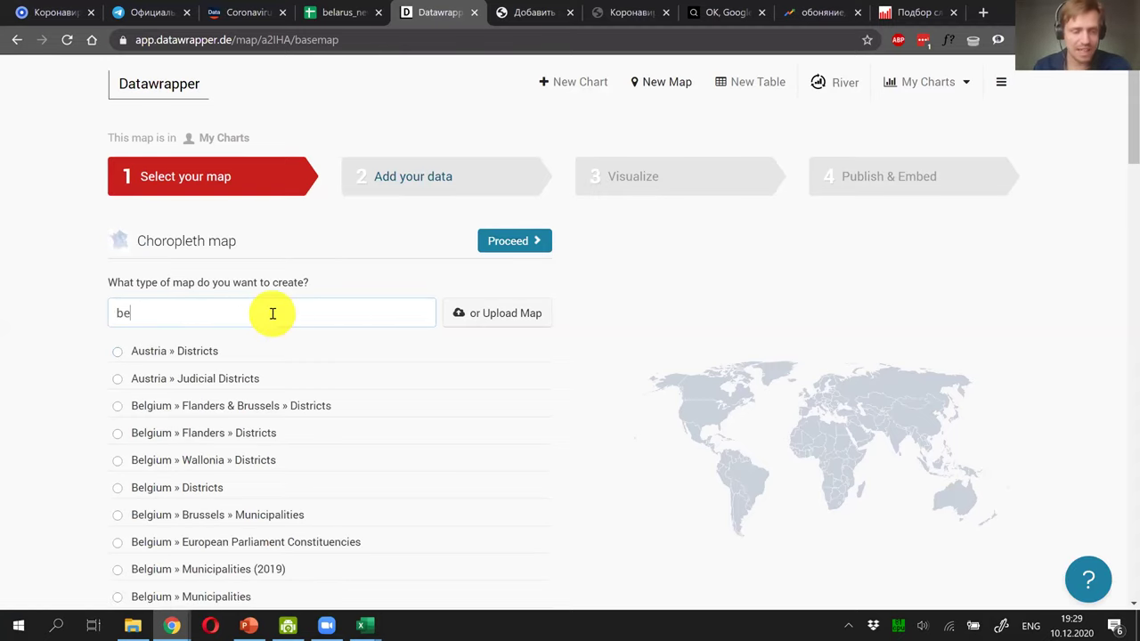
pyautogui.write('laru')
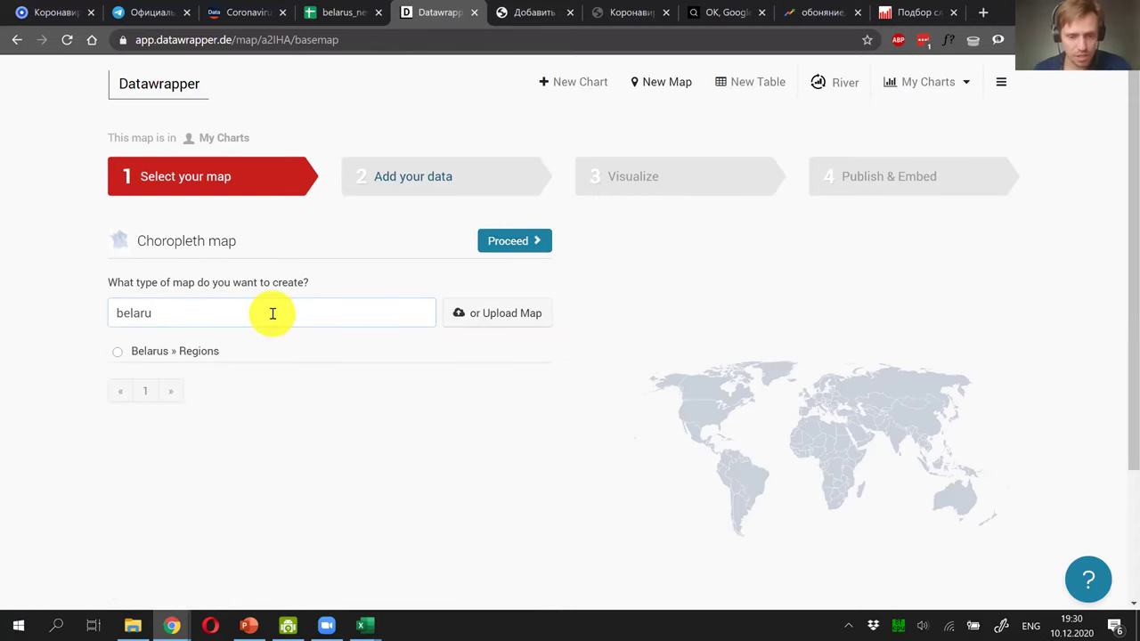
pyautogui.scroll(-1, 271, 318)
pyautogui.click(127, 274)
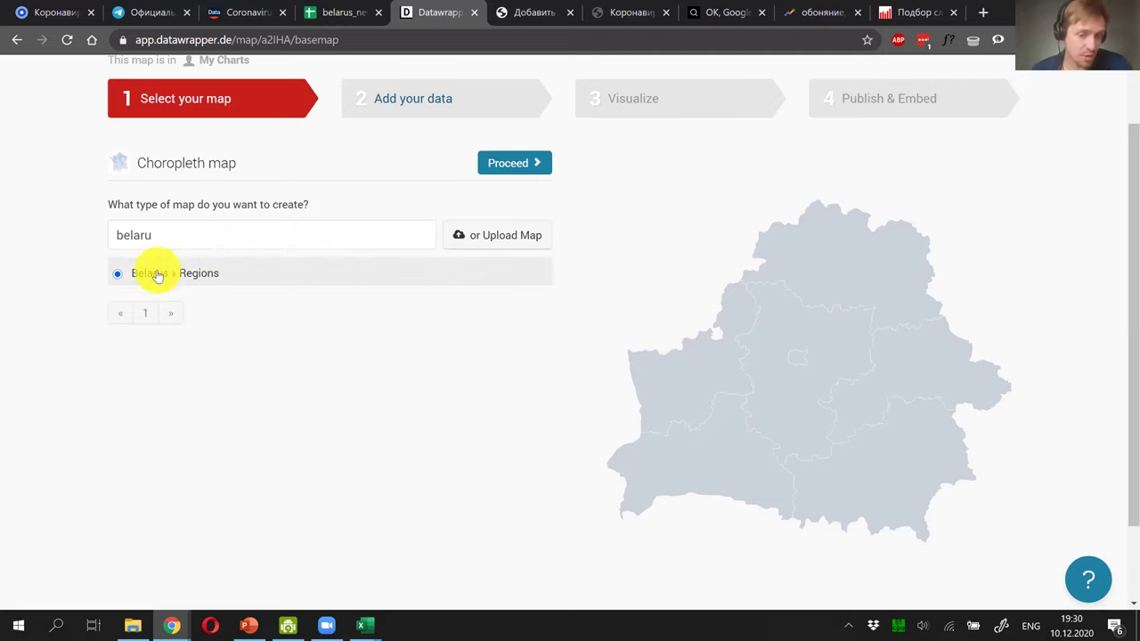
pyautogui.click(515, 166)
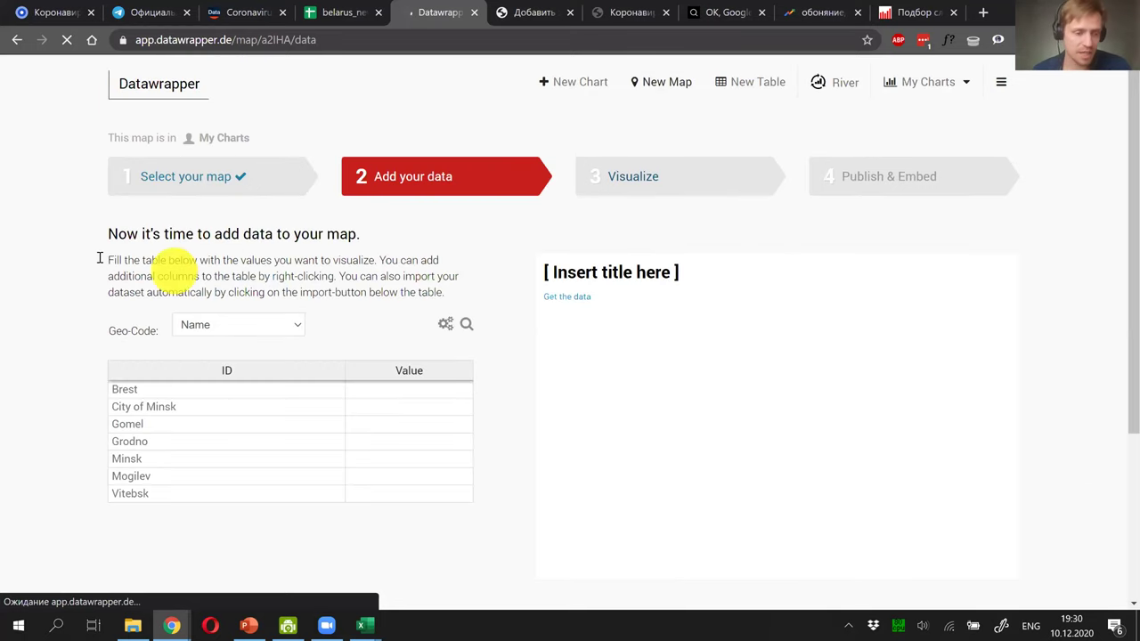
# Step: Review the seven-region data table, glance at Google Sheets, then choose Import your dataset
pyautogui.scroll(-3, 76, 257)
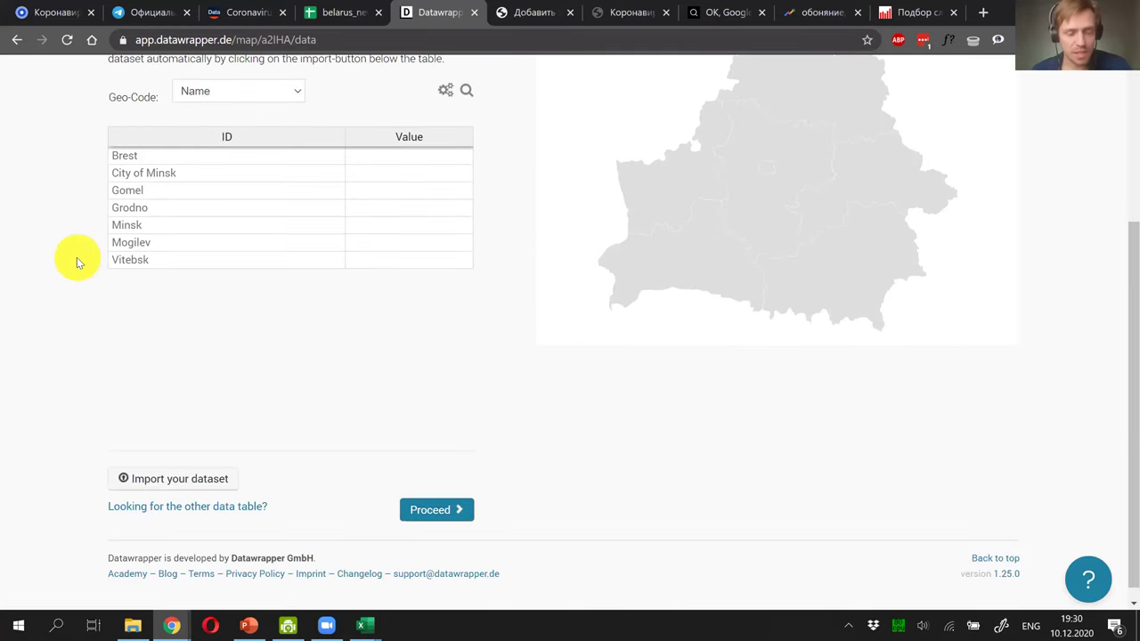
pyautogui.scroll(1, 77, 257)
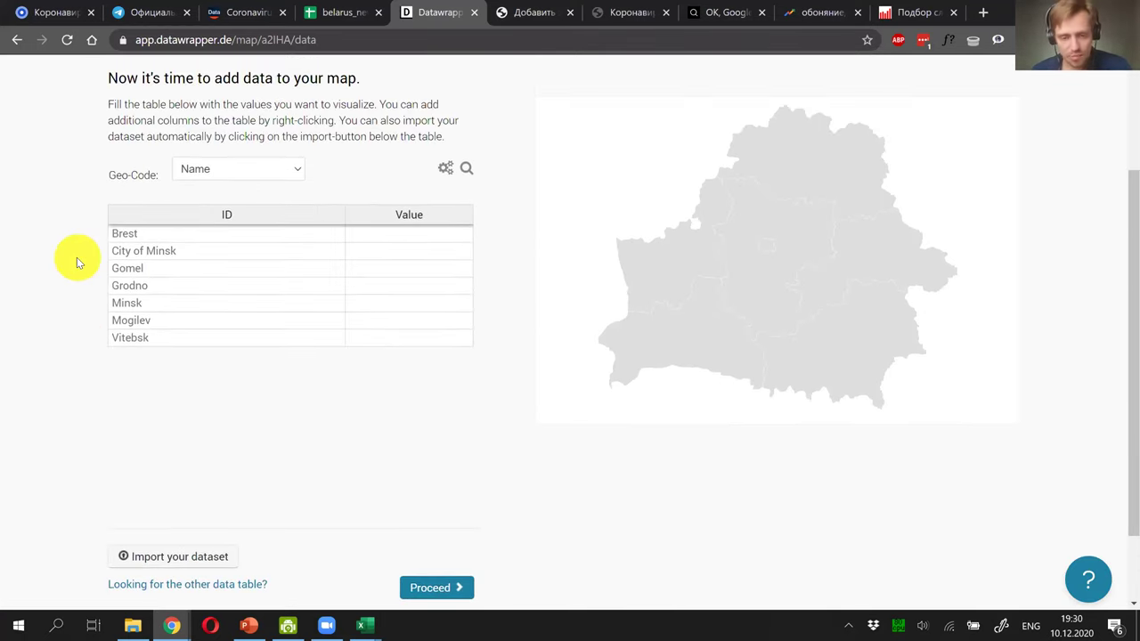
pyautogui.click(345, 18)
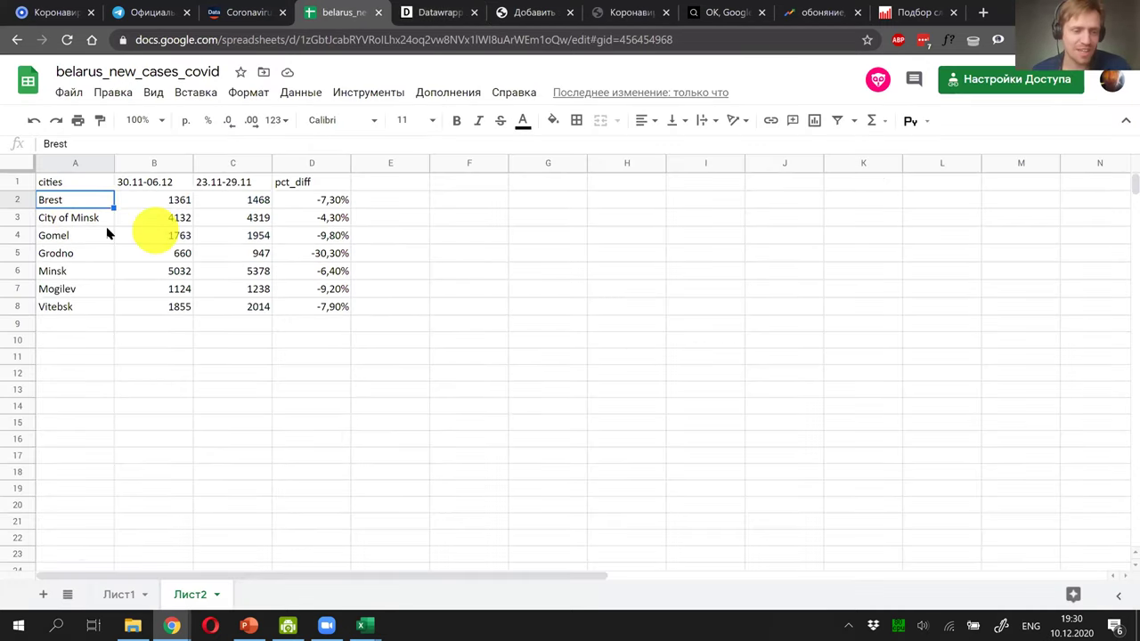
pyautogui.click(432, 13)
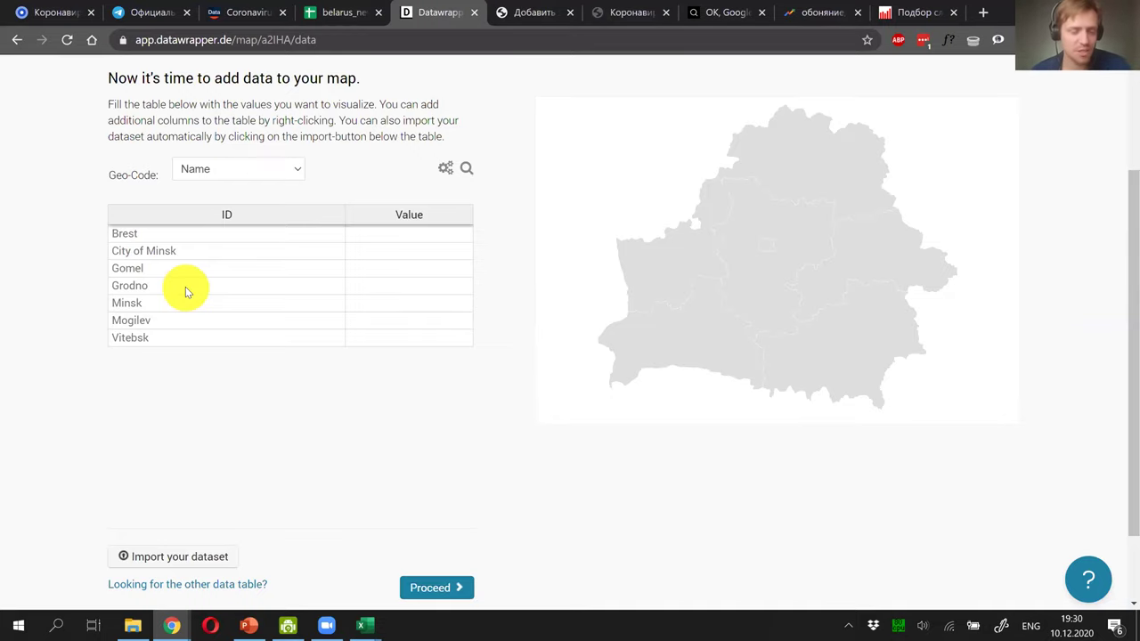
pyautogui.scroll(-1, 186, 287)
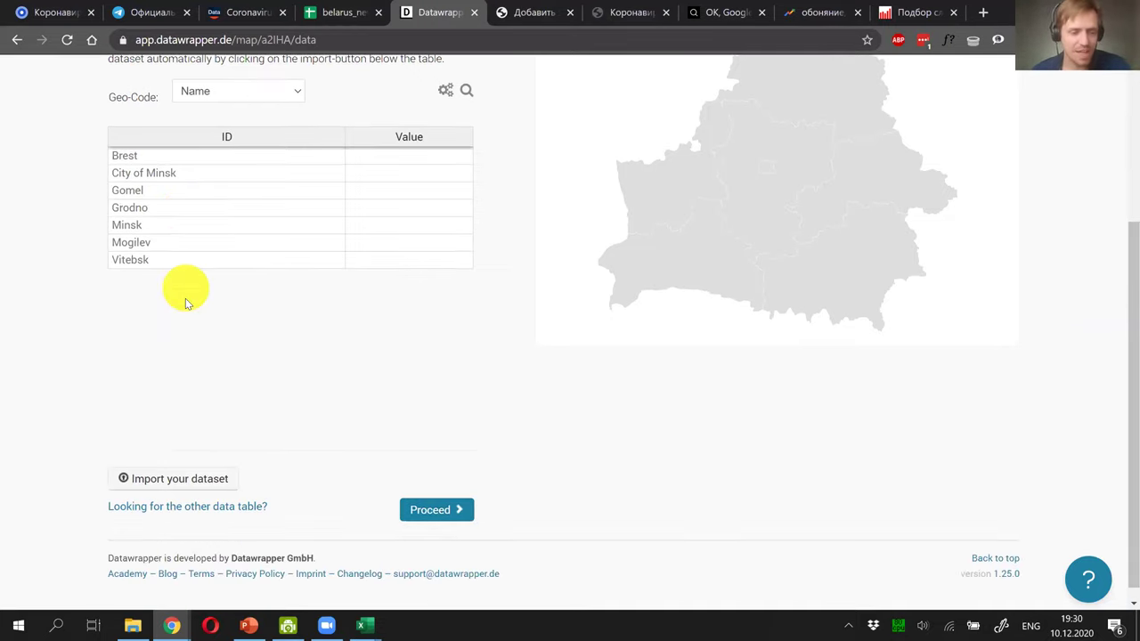
pyautogui.click(188, 479)
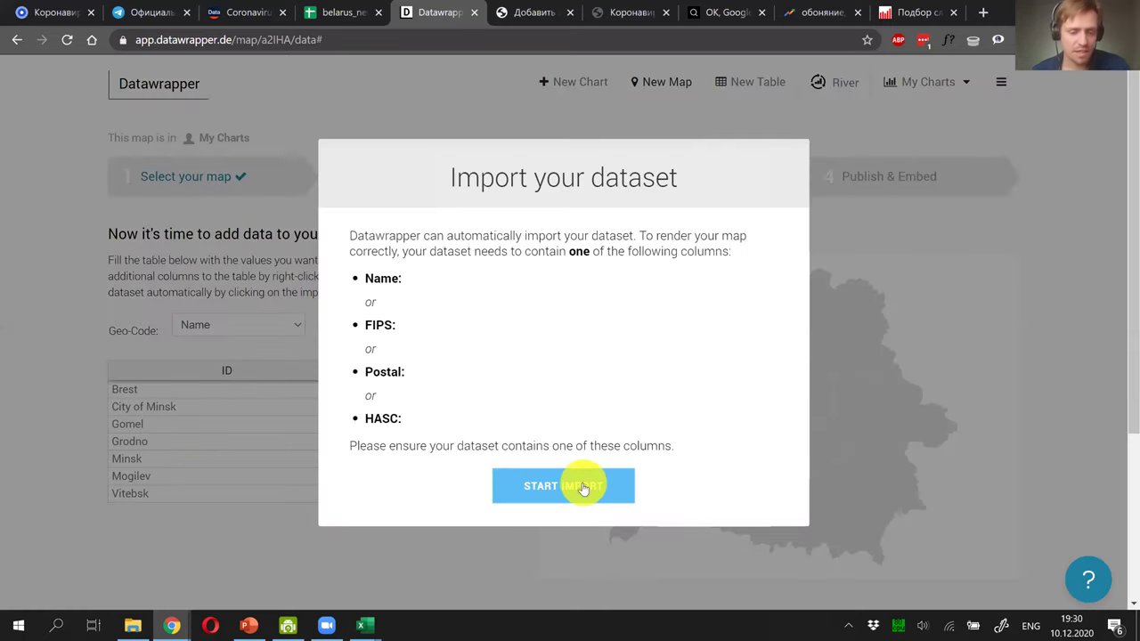
pyautogui.click(583, 483)
# Step: Copy the cities table A1:D8 from Google Sheets and paste it into the import grid
pyautogui.click(494, 259)
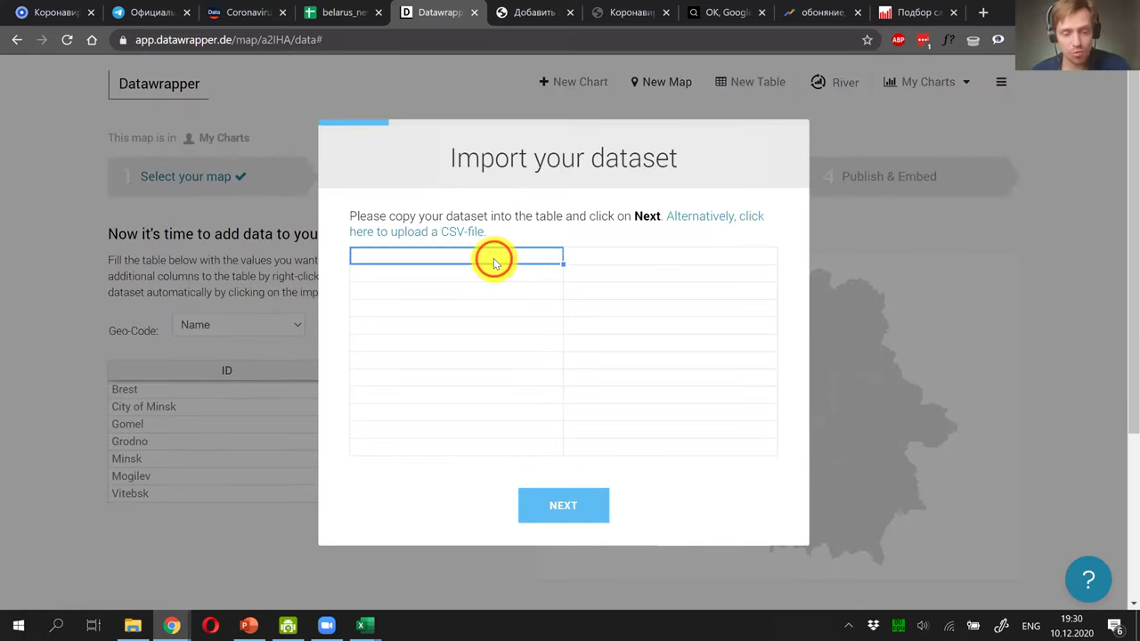
pyautogui.click(348, 12)
pyautogui.moveTo(71, 182); pyautogui.dragTo(325, 305)
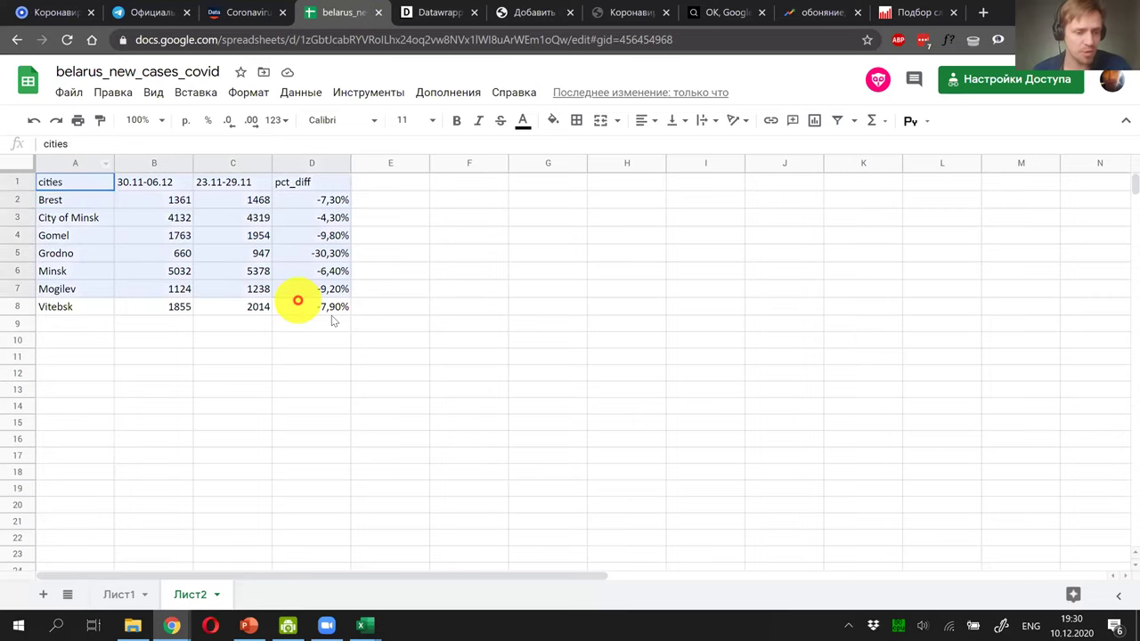
pyautogui.rightClick(321, 258)
pyautogui.click(400, 145)
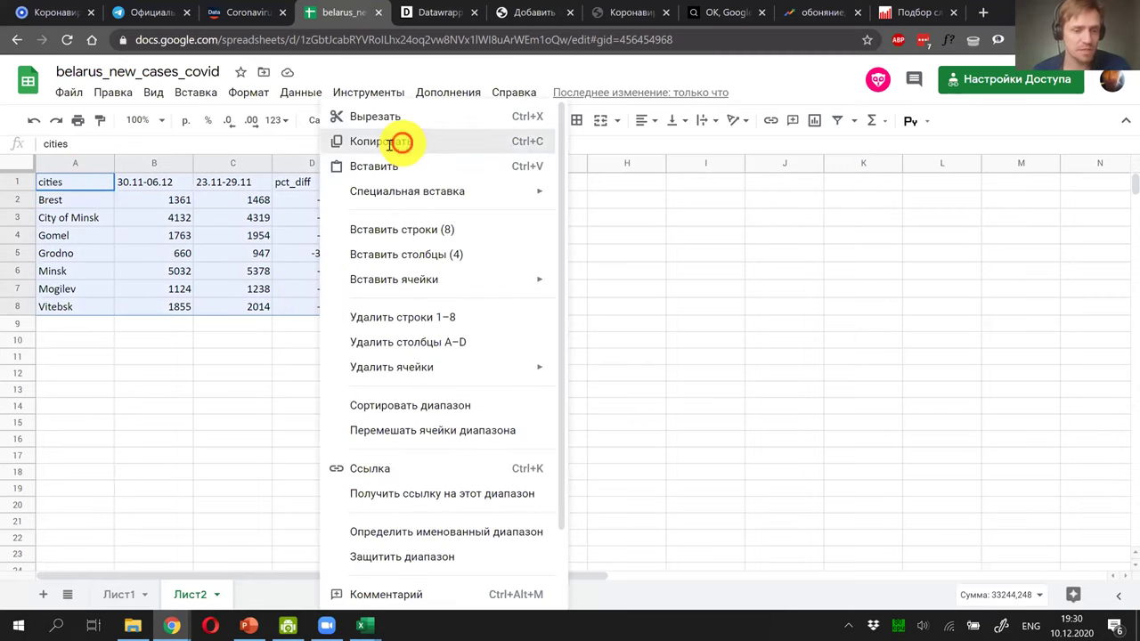
pyautogui.click(439, 12)
pyautogui.click(475, 258)
pyautogui.hotkey('ctrl', 'v')
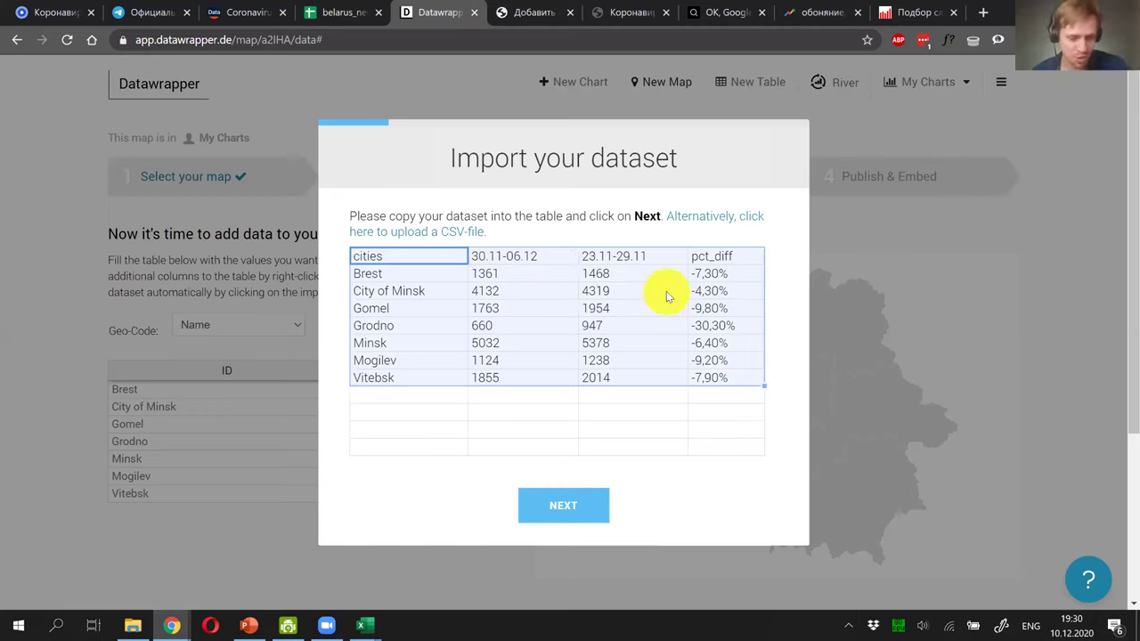
# Step: Match the cities column as the region Name
pyautogui.click(564, 511)
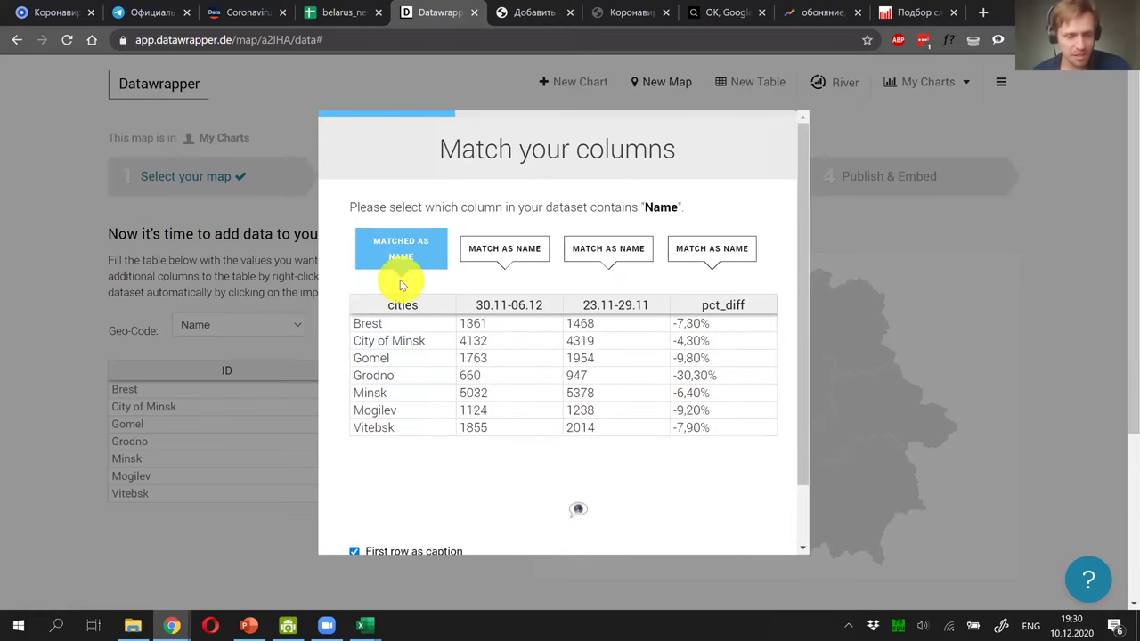
pyautogui.scroll(-1, 399, 280)
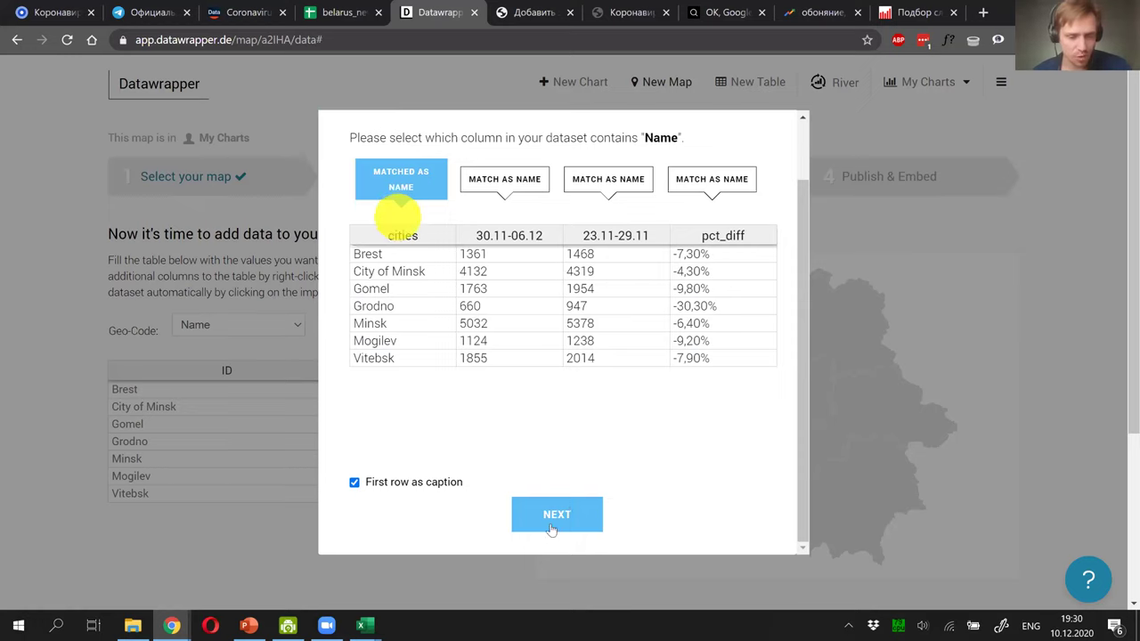
pyautogui.click(552, 524)
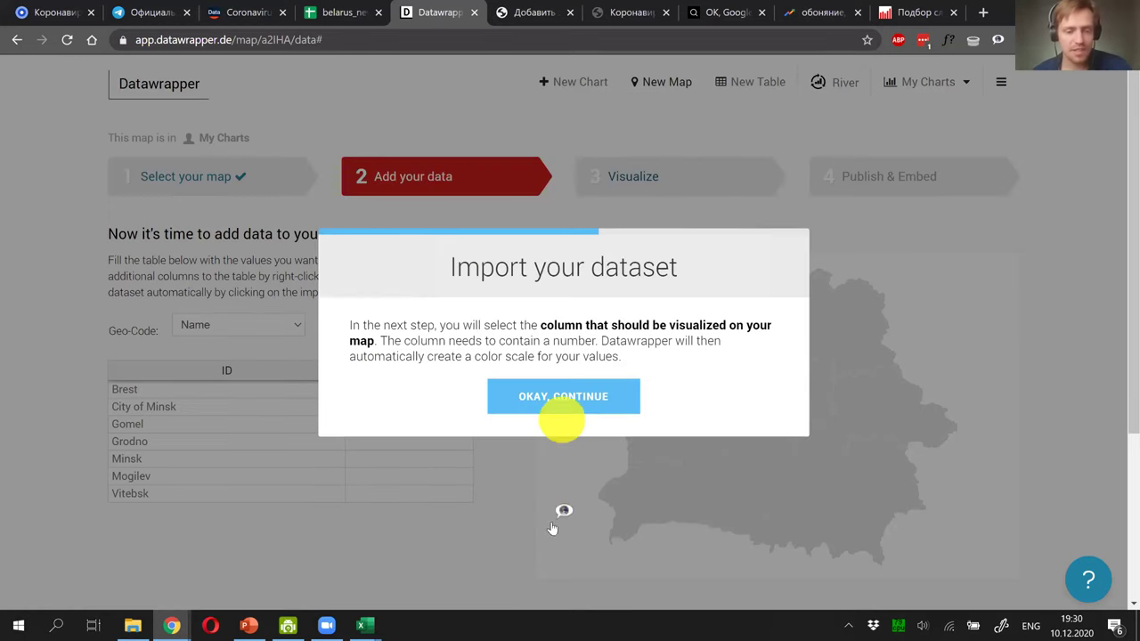
# Step: Mark the pct_diff column as Matched for Values
pyautogui.click(571, 406)
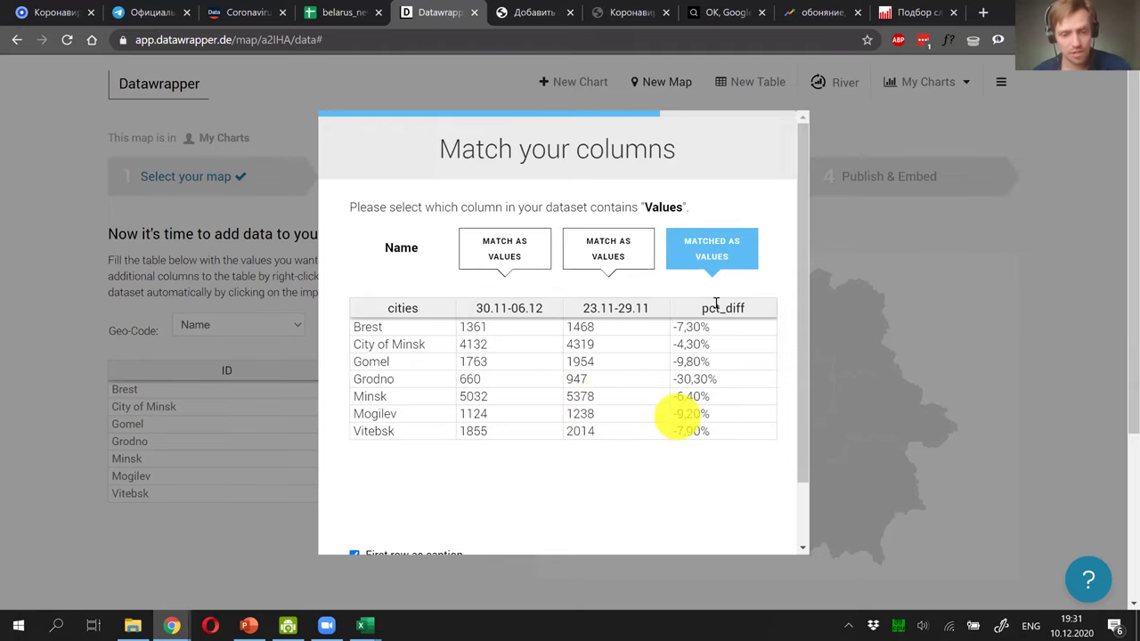
pyautogui.scroll(-1, 716, 307)
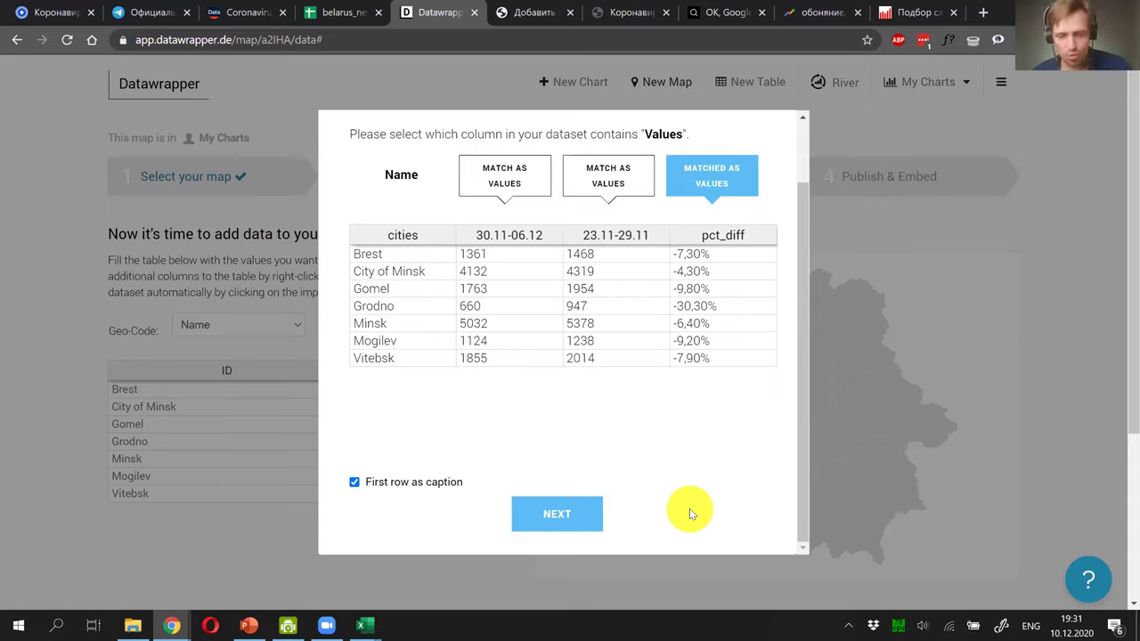
pyautogui.moveTo(570, 254); pyautogui.dragTo(611, 364)
pyautogui.click(611, 327)
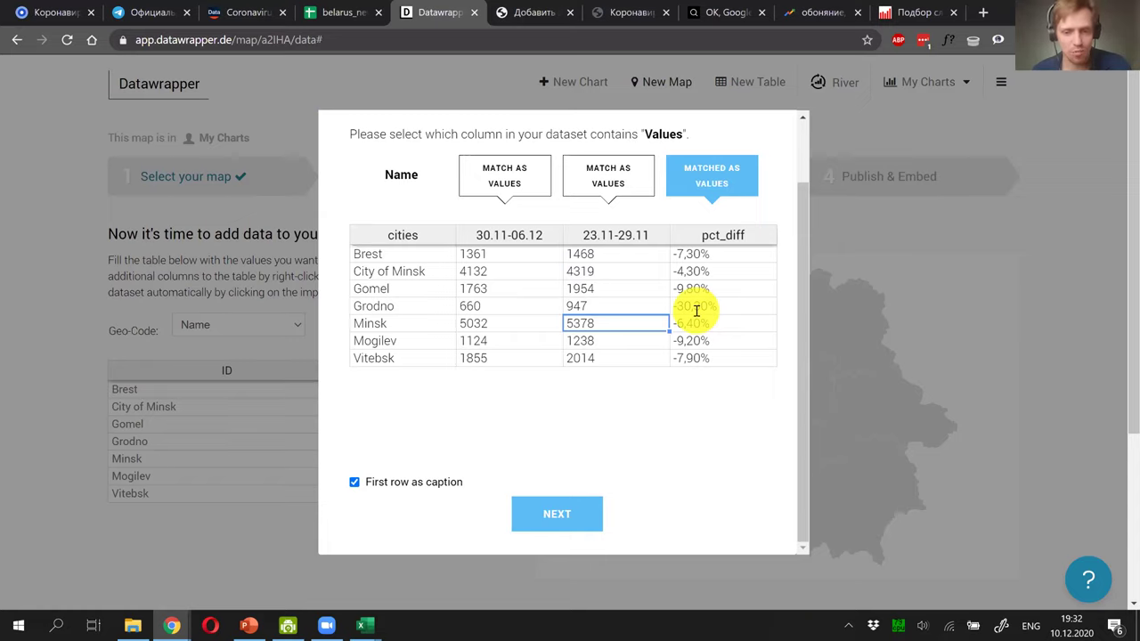
# Step: Complete the import, review the data table, and proceed to the Visualize step
pyautogui.click(563, 521)
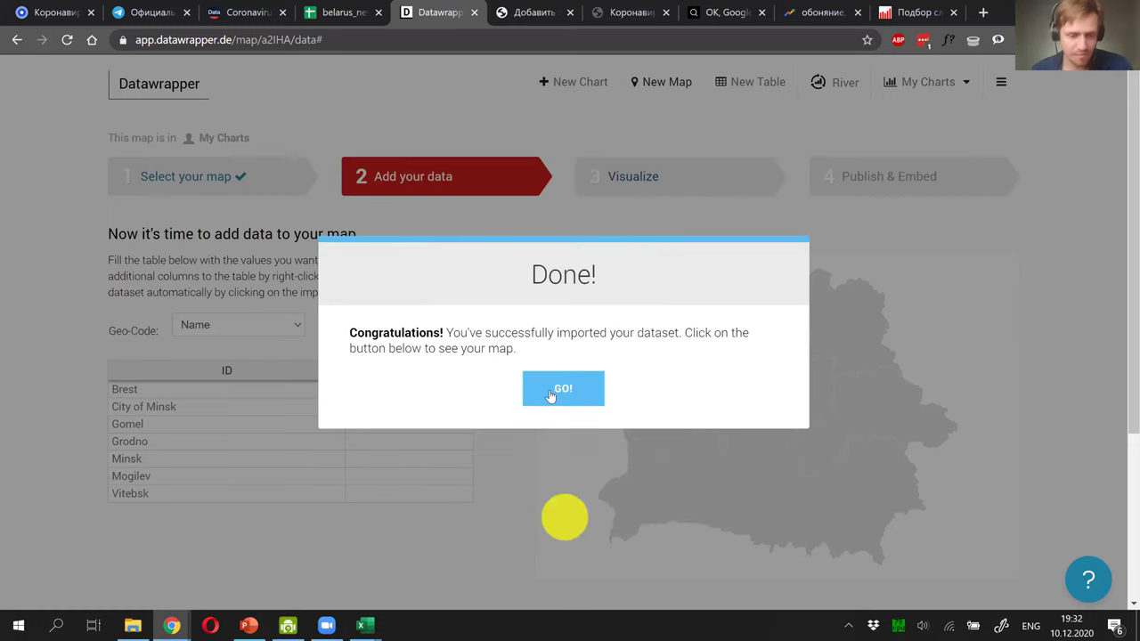
pyautogui.click(549, 390)
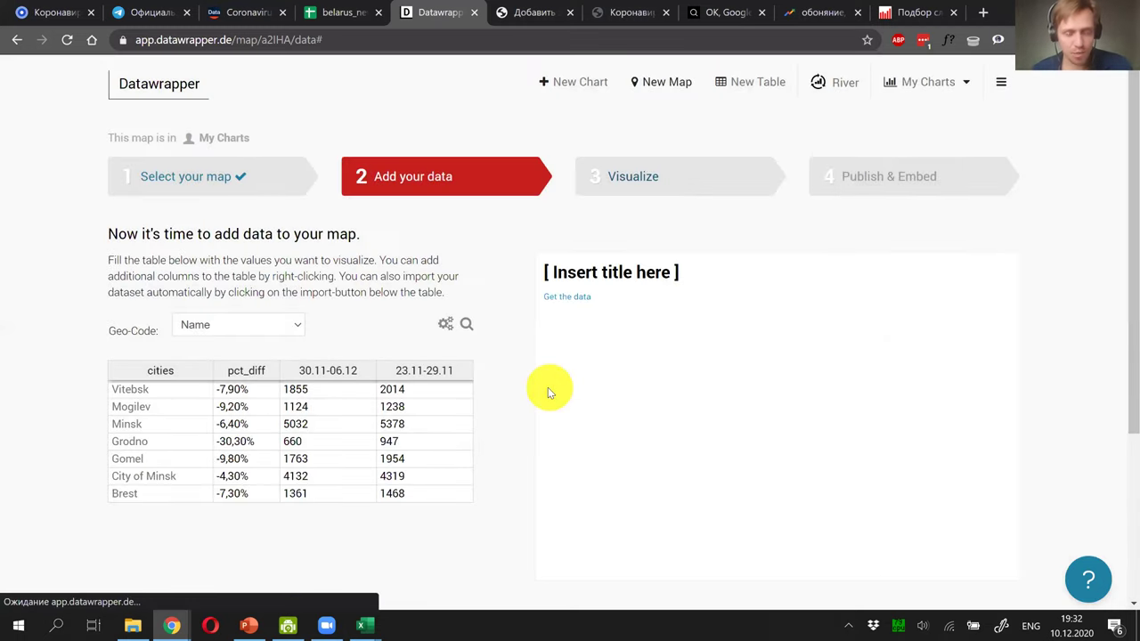
pyautogui.scroll(-2, 509, 373)
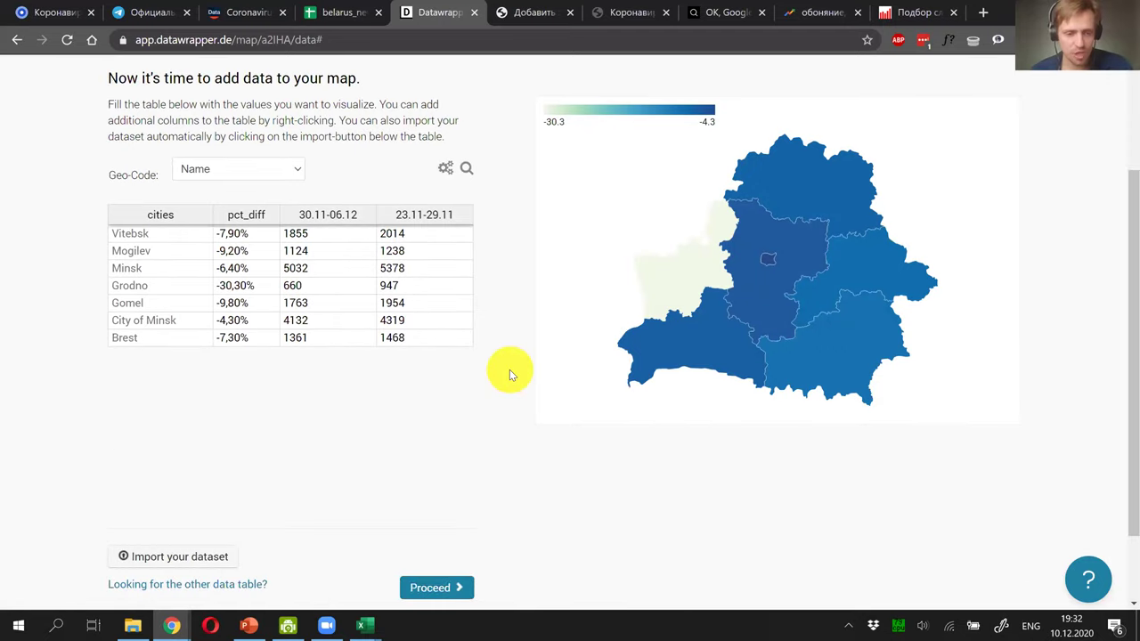
pyautogui.scroll(1, 510, 369)
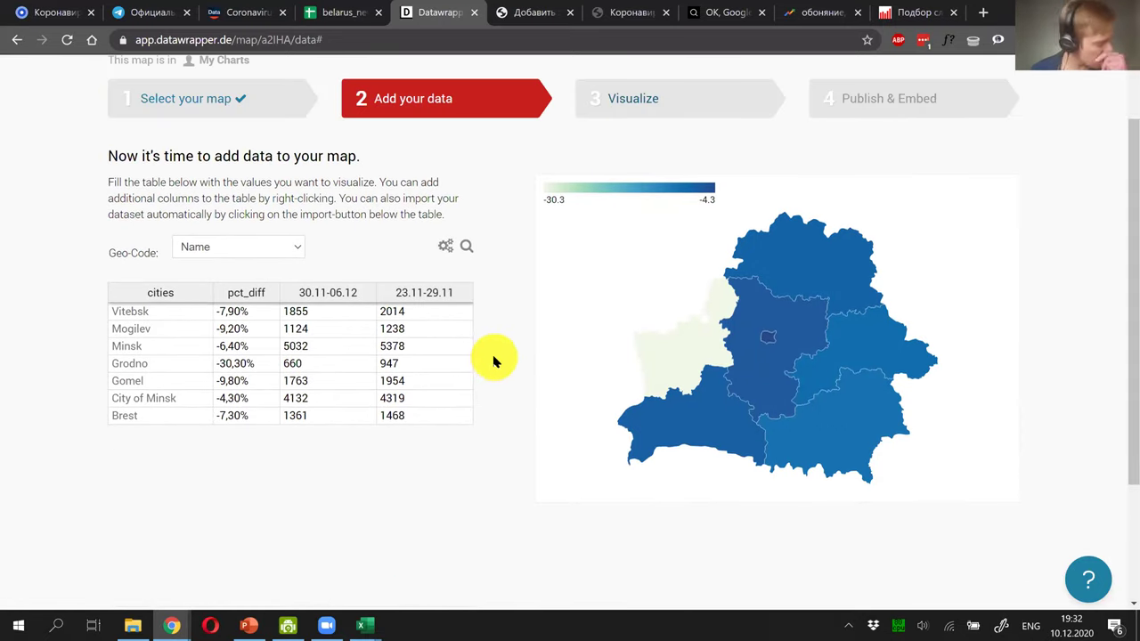
pyautogui.click(620, 110)
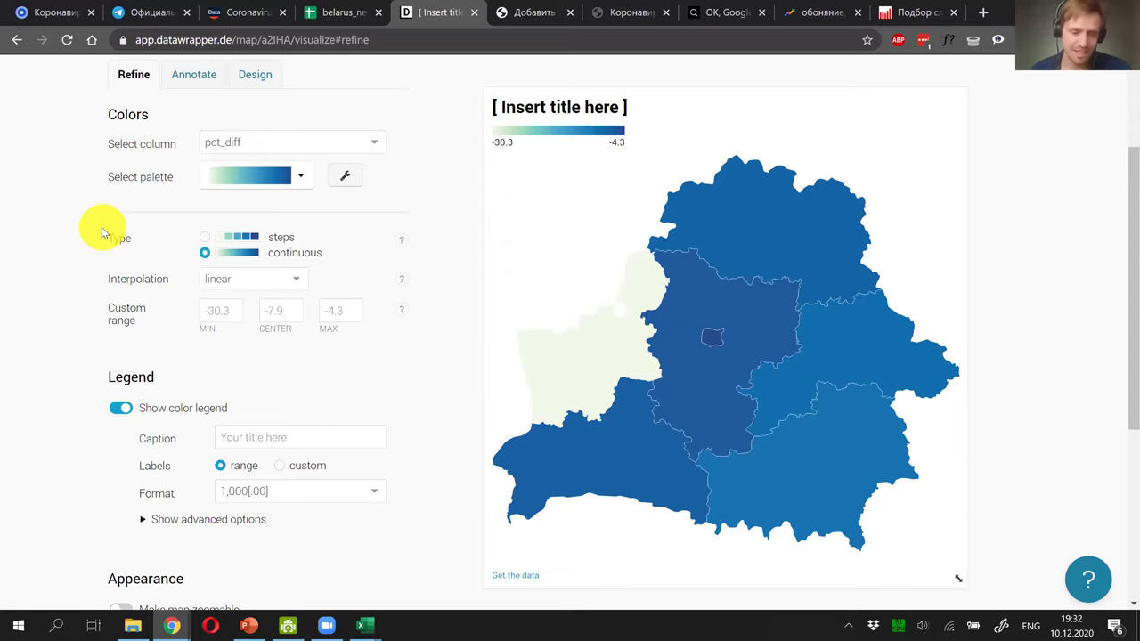
# Step: Try natural interpolation and stepped scales, then keep a continuous scale with linear interpolation
pyautogui.moveTo(732, 341)
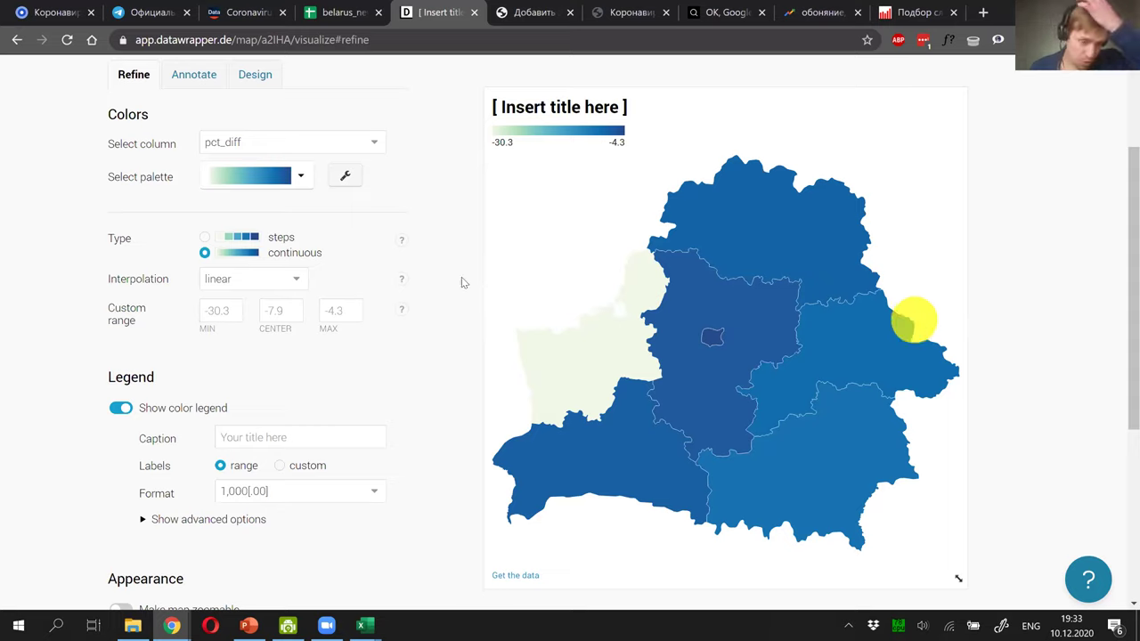
pyautogui.click(294, 283)
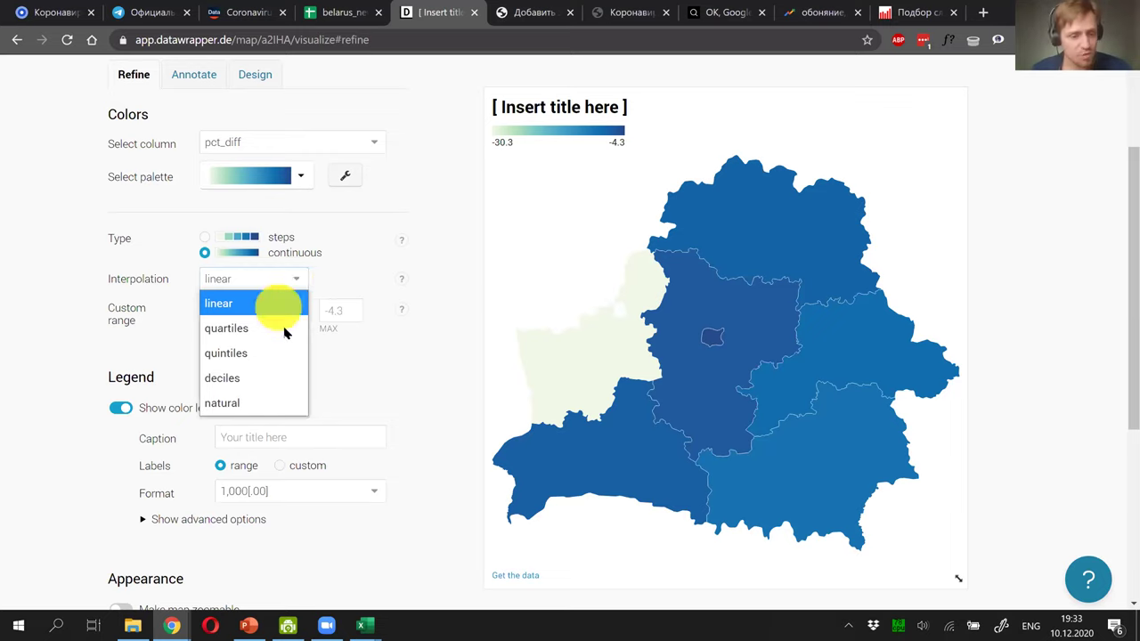
pyautogui.click(260, 399)
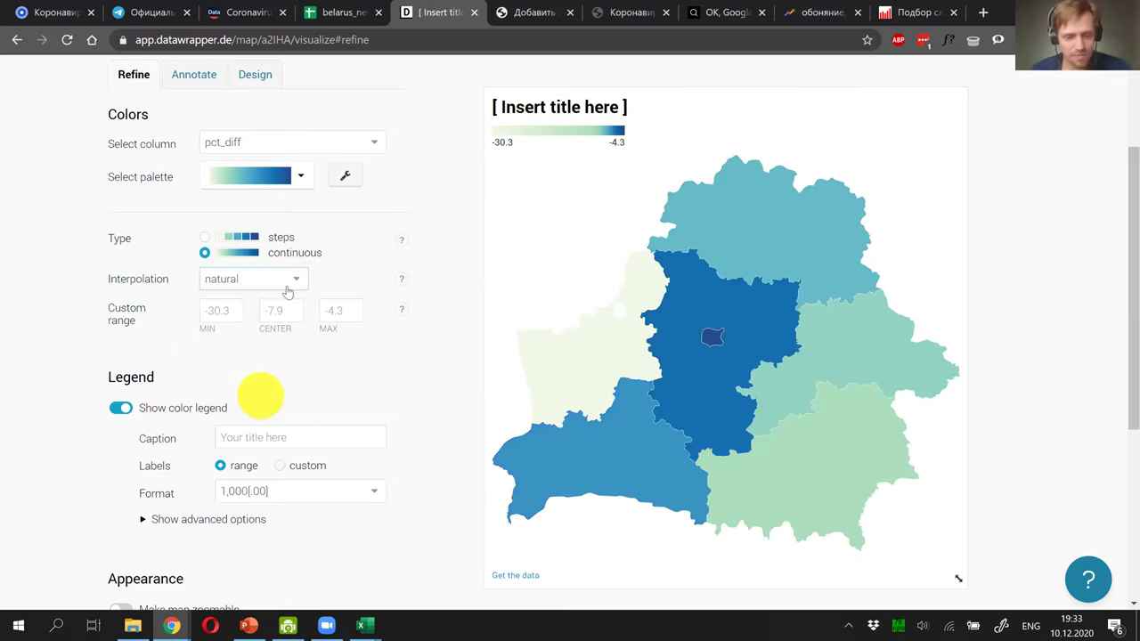
pyautogui.click(288, 283)
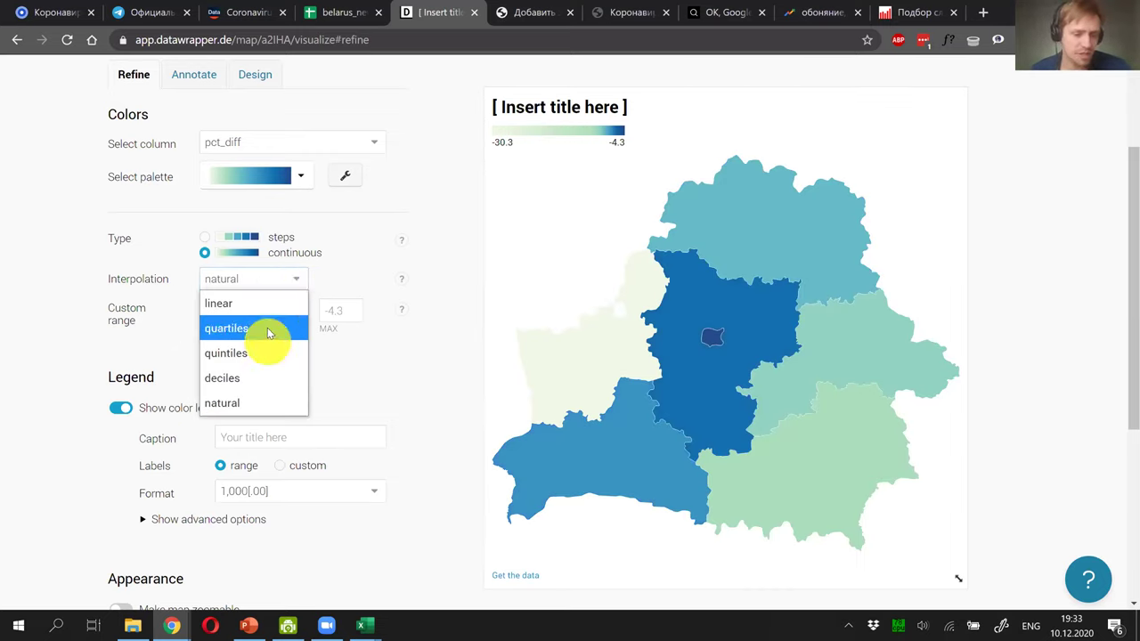
pyautogui.click(206, 238)
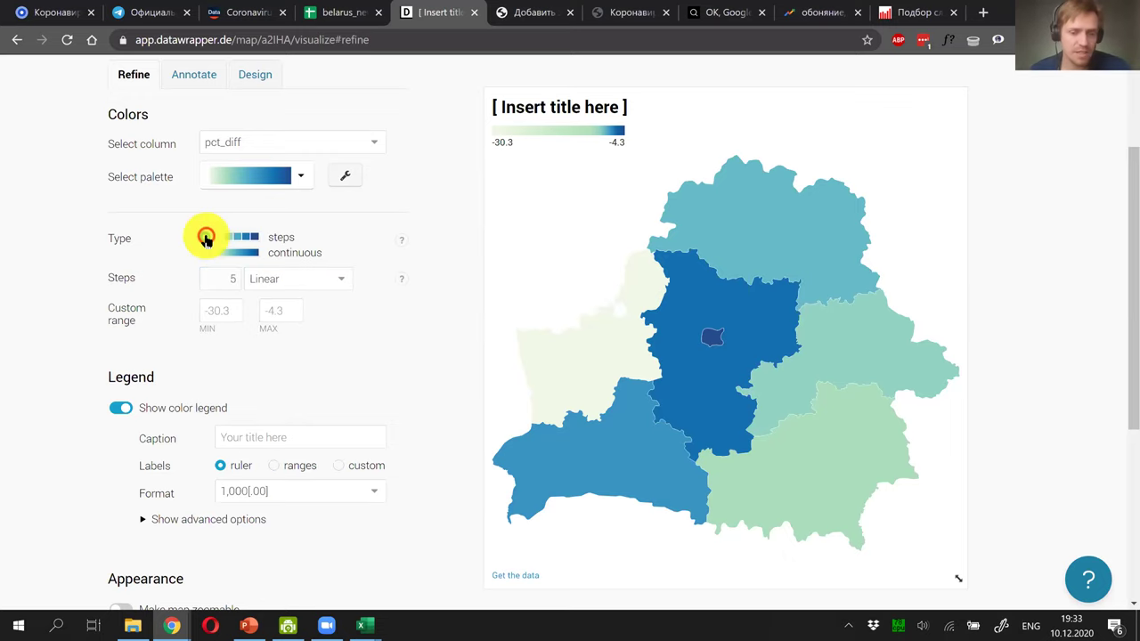
pyautogui.click(205, 253)
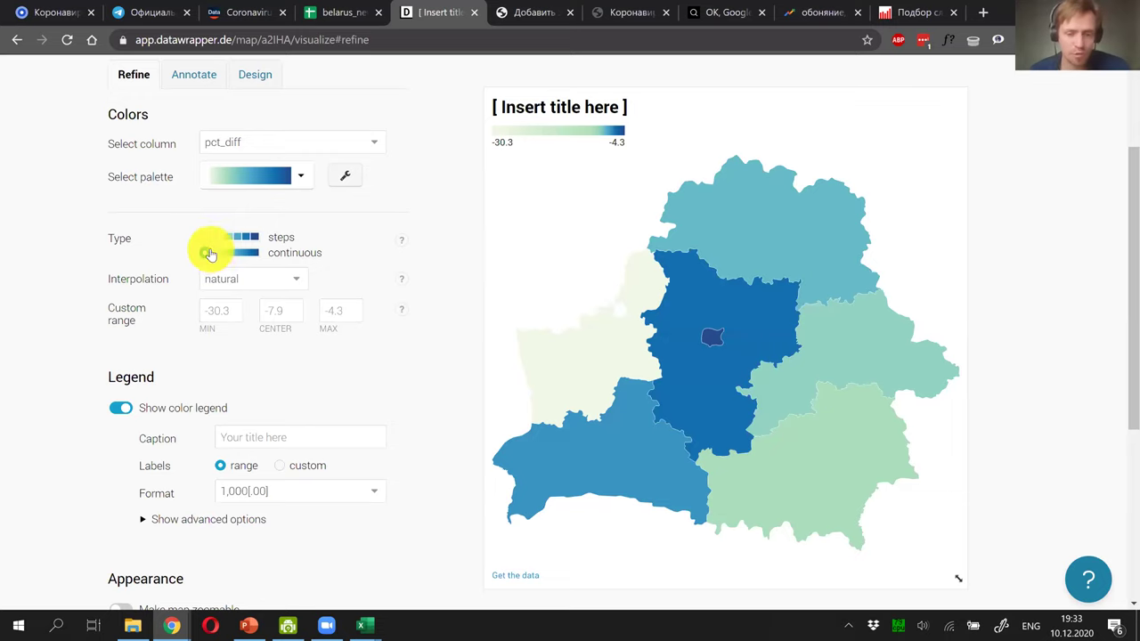
pyautogui.click(219, 239)
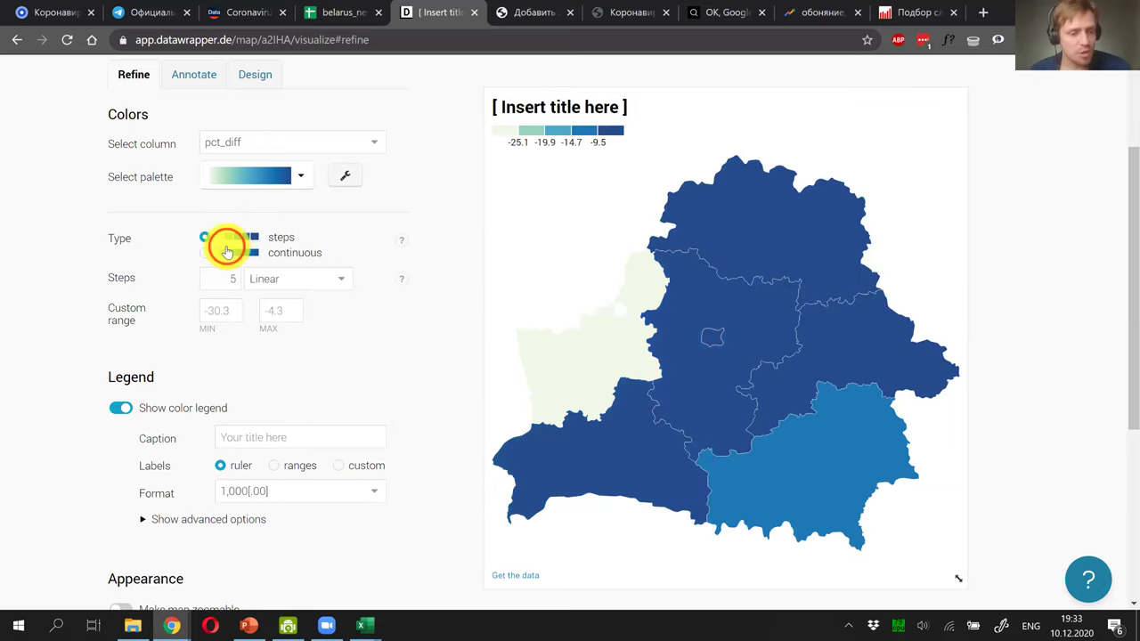
pyautogui.click(220, 252)
pyautogui.click(267, 281)
pyautogui.click(267, 302)
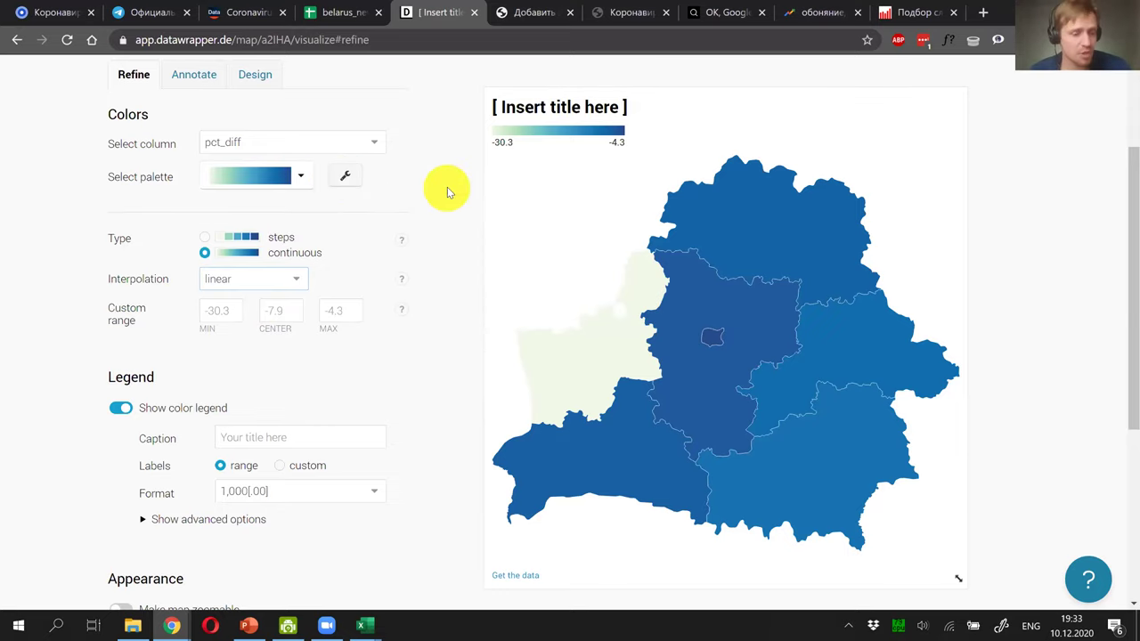
# Step: Set the legend number format to 0.0%, so values read -30.3% to -4.3%
pyautogui.scroll(-1, 447, 187)
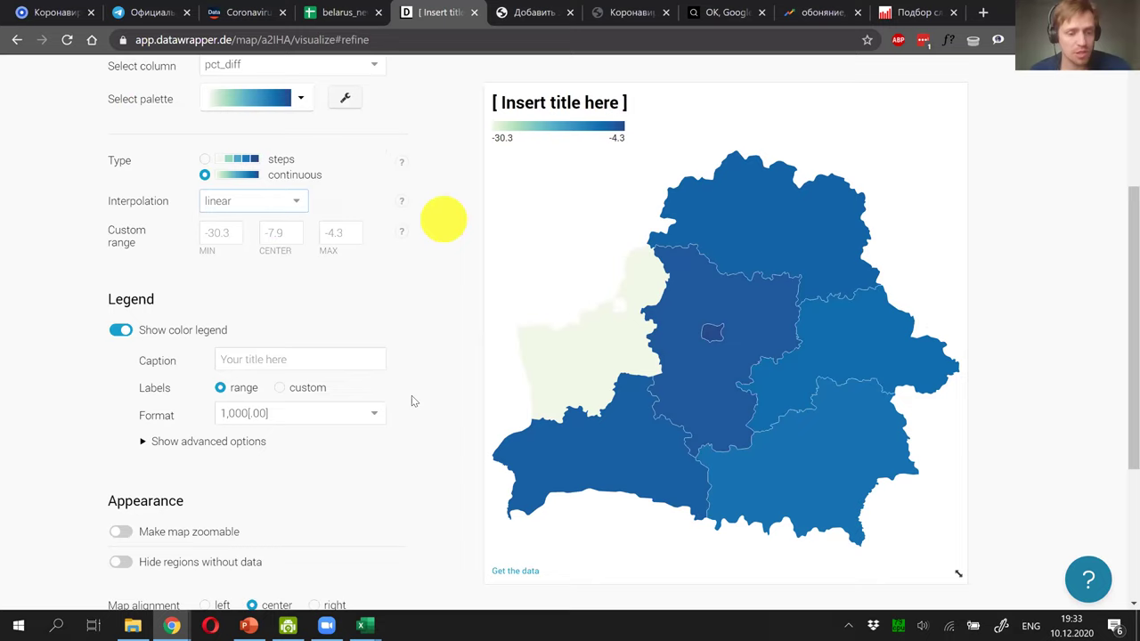
pyautogui.click(375, 415)
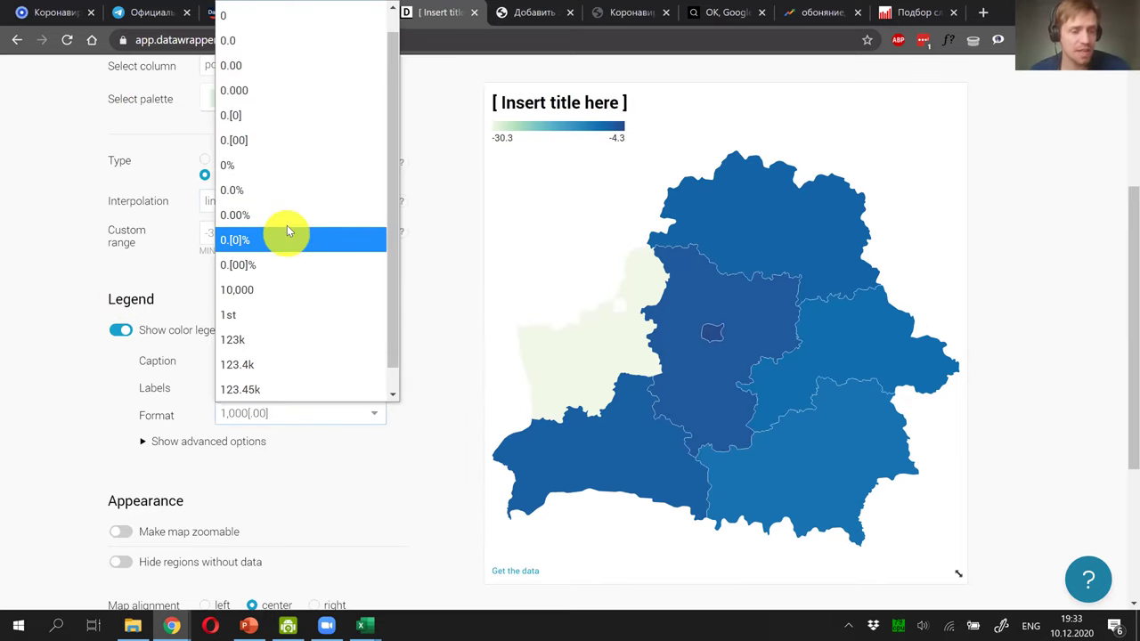
pyautogui.click(293, 198)
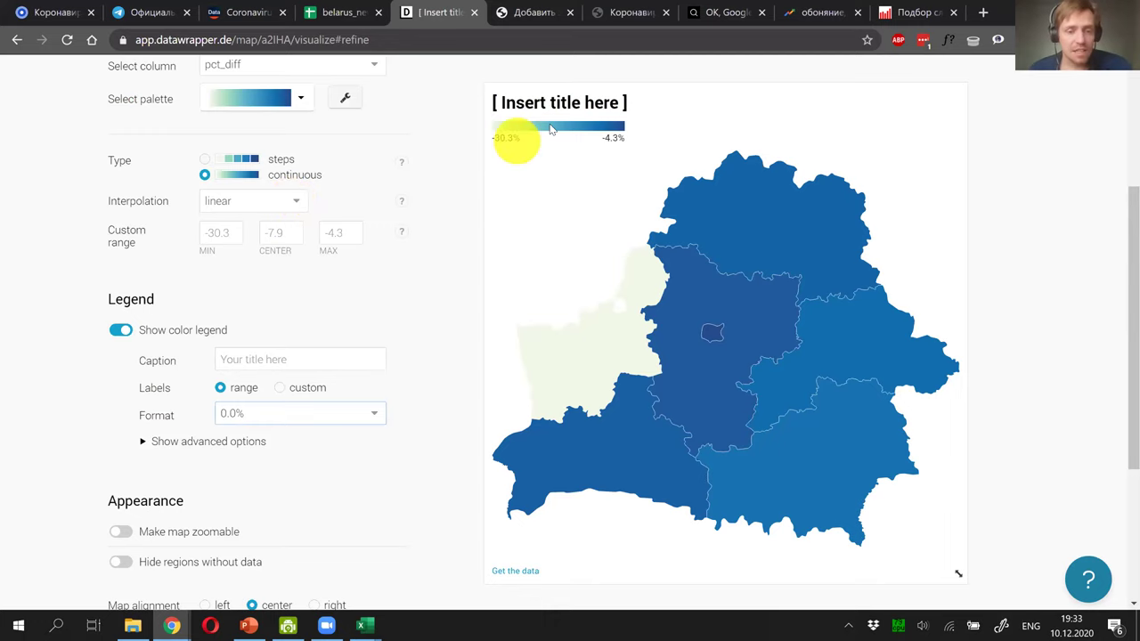
pyautogui.scroll(-2, 439, 291)
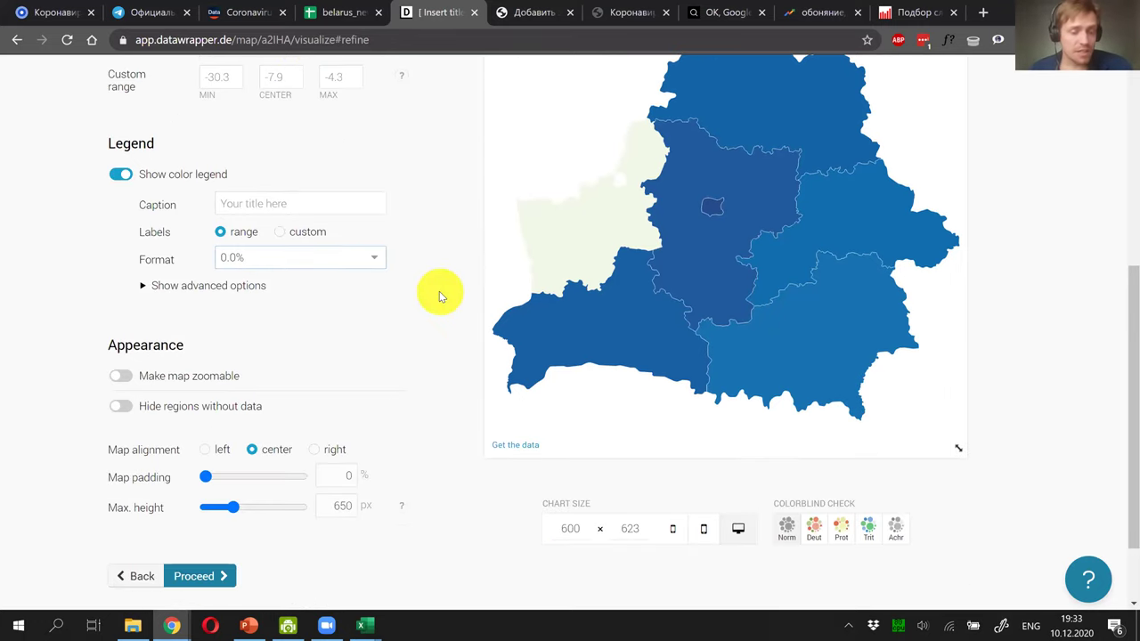
pyautogui.scroll(5, 439, 291)
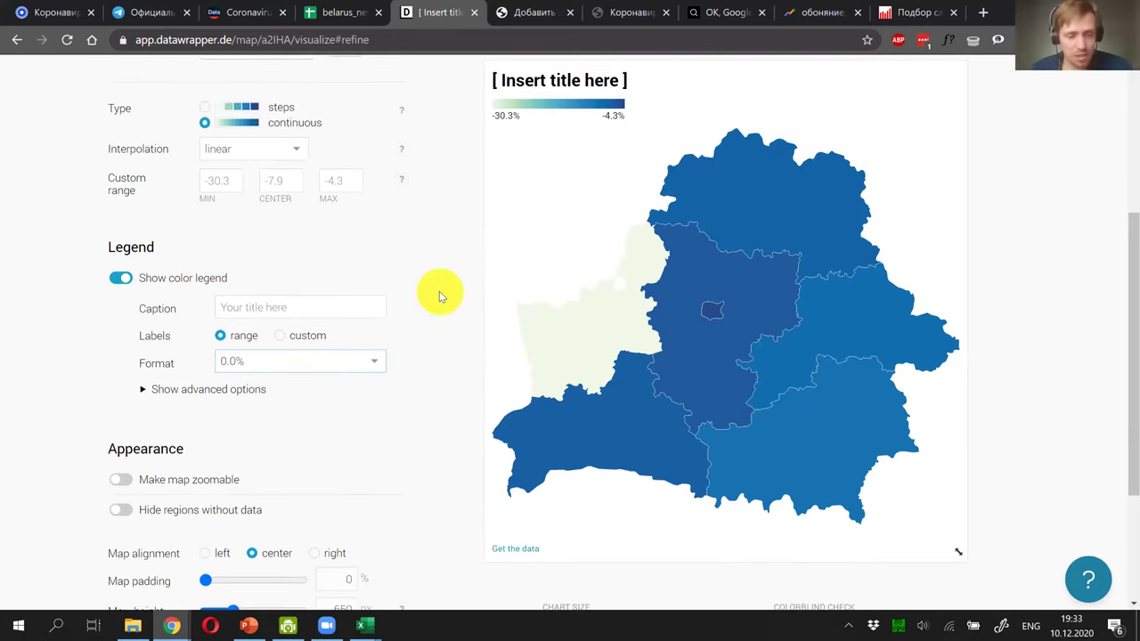
pyautogui.scroll(-2, 419, 293)
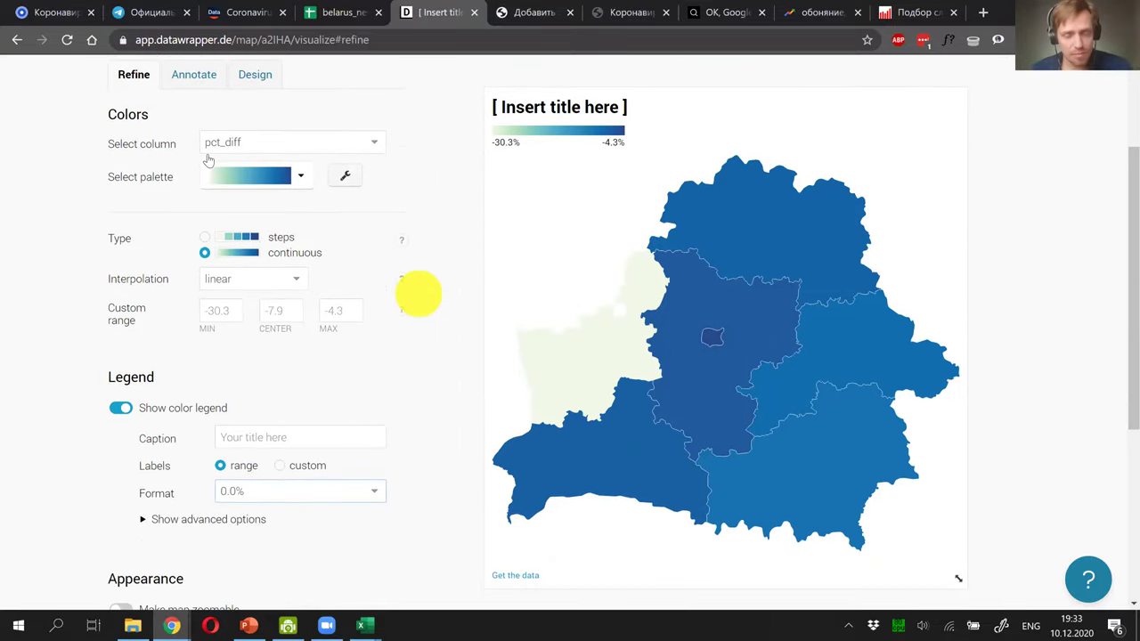
pyautogui.click(191, 73)
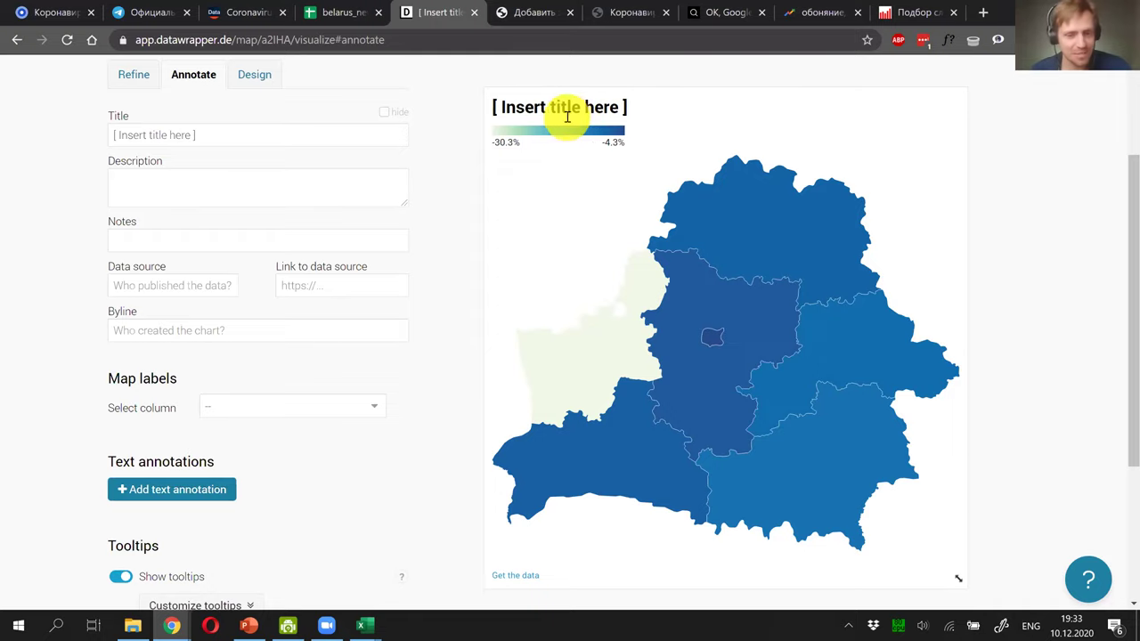
# Step: Replace the placeholder title with 'В Гродненской области ситуация с коронавирусом улучшается', typed in Russian
pyautogui.tripleClick(232, 135)
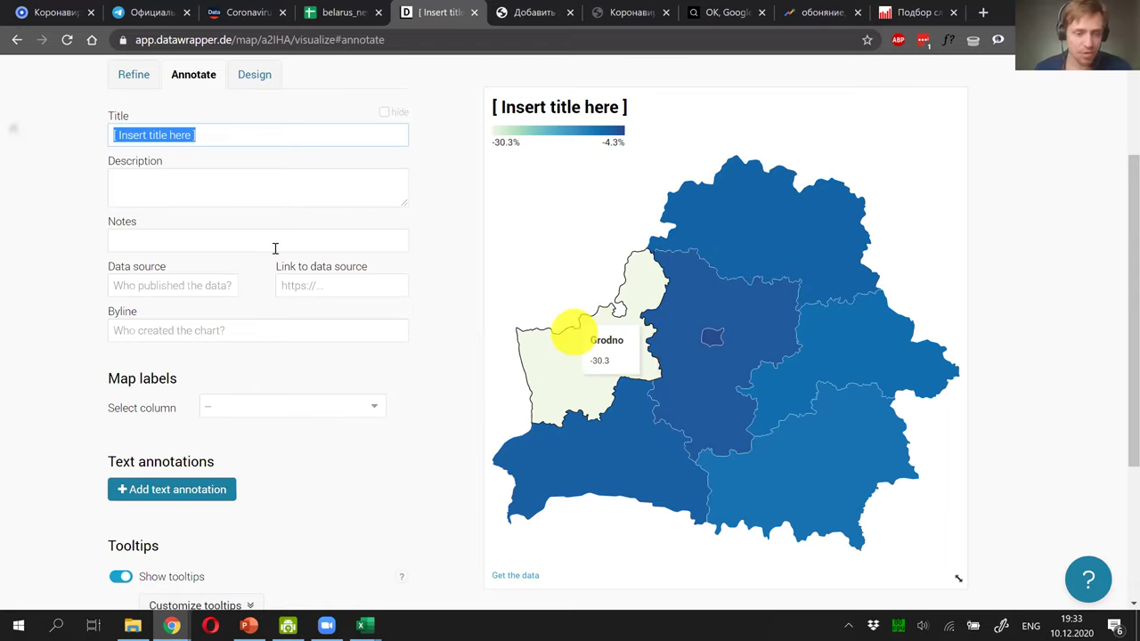
pyautogui.write('D')
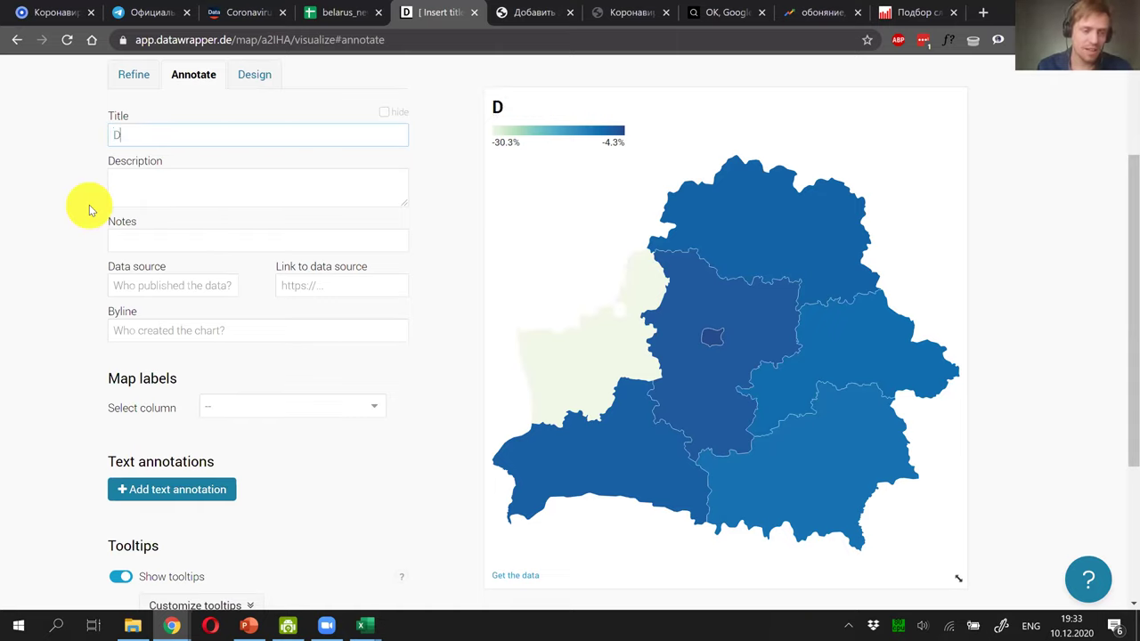
pyautogui.press('BackSpace')
pyautogui.hotkey('alt', 'shift')
pyautogui.write('в гр')
pyautogui.press('BackSpace')
pyautogui.press('BackSpace')
pyautogui.press('BackSpace')
pyautogui.press('BackSpace')
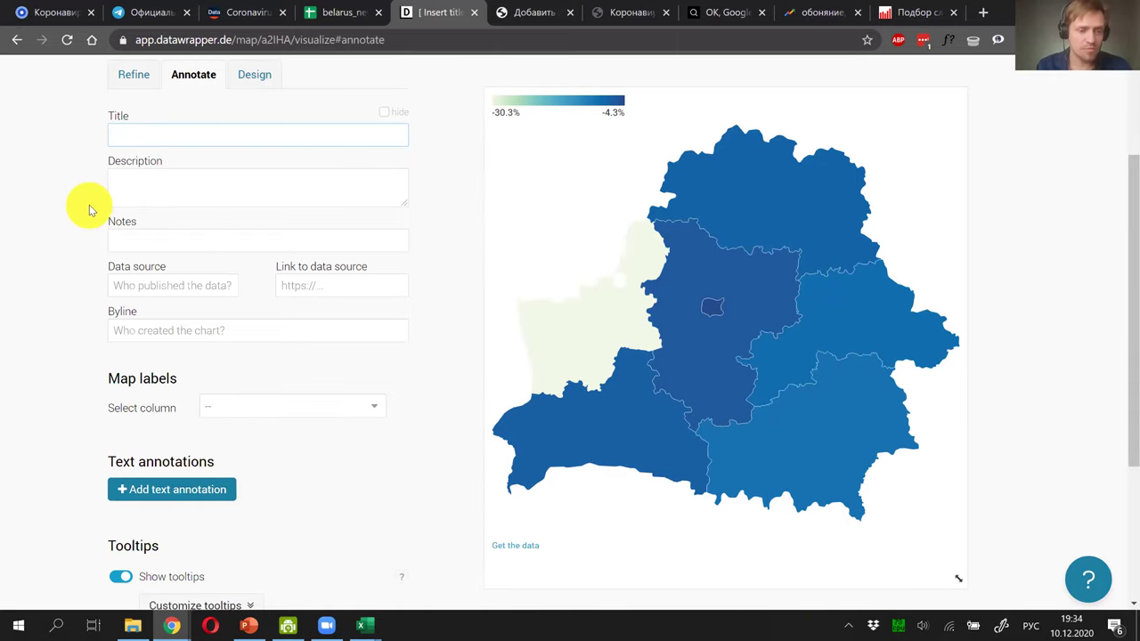
pyautogui.write('В Гродненско')
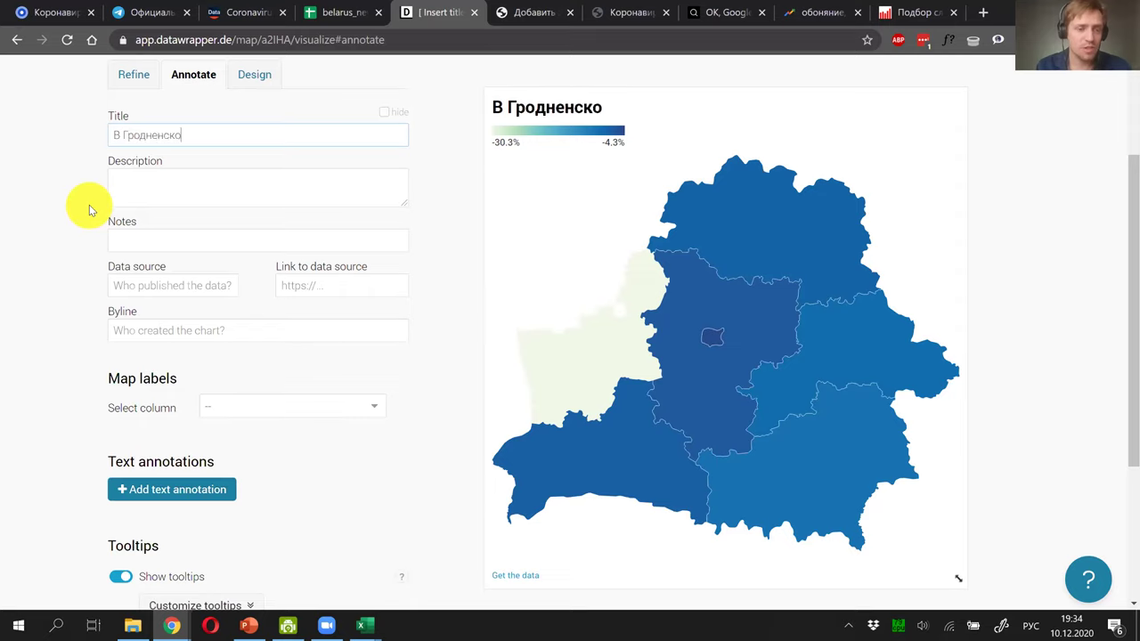
pyautogui.write('й области ссит')
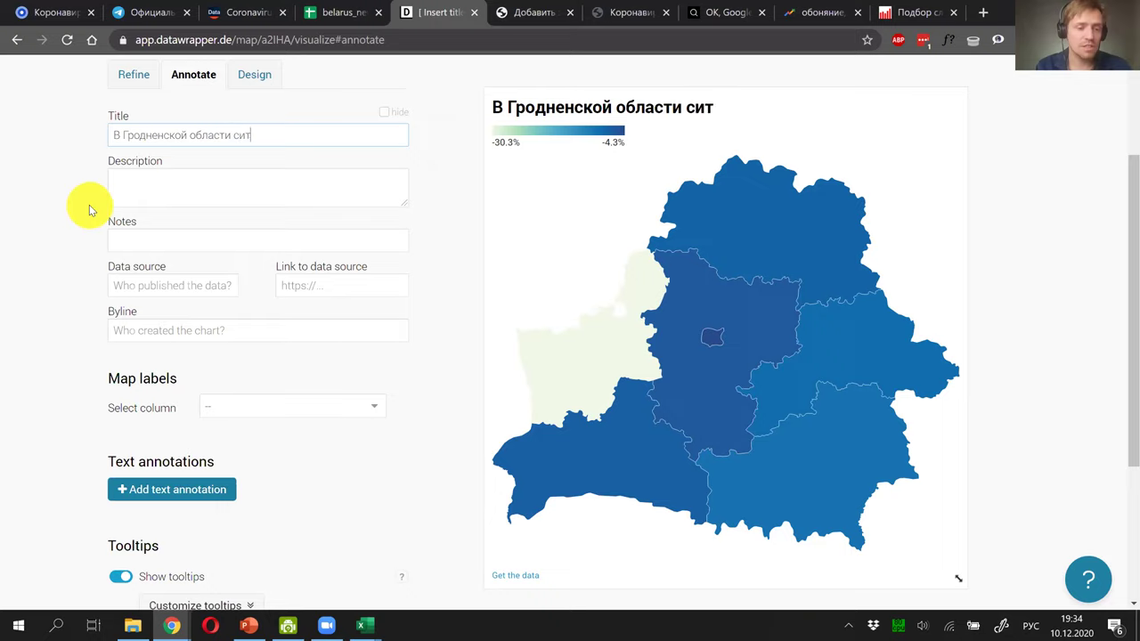
pyautogui.write('уация с коро')
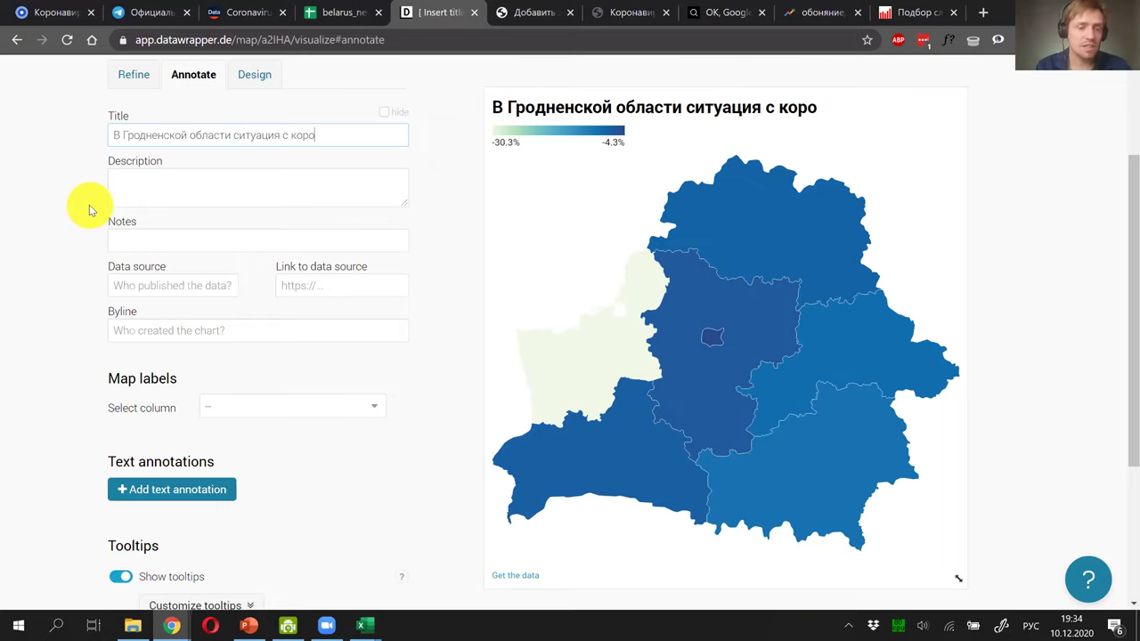
pyautogui.write('навирусом улч')
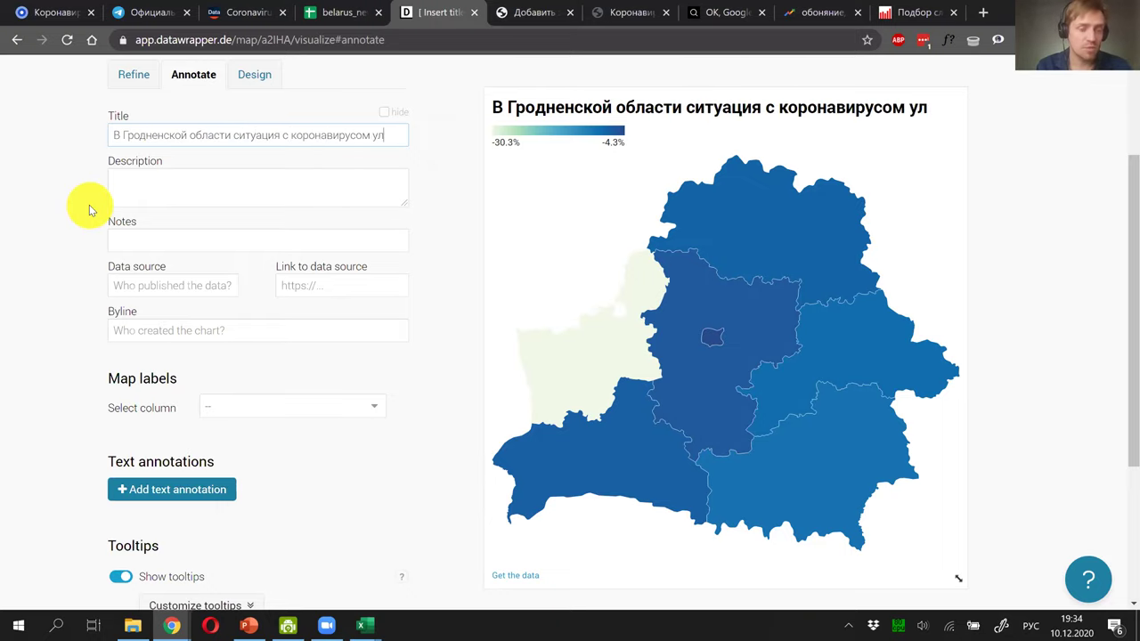
pyautogui.press('BackSpace')
pyautogui.write('учшаетя')
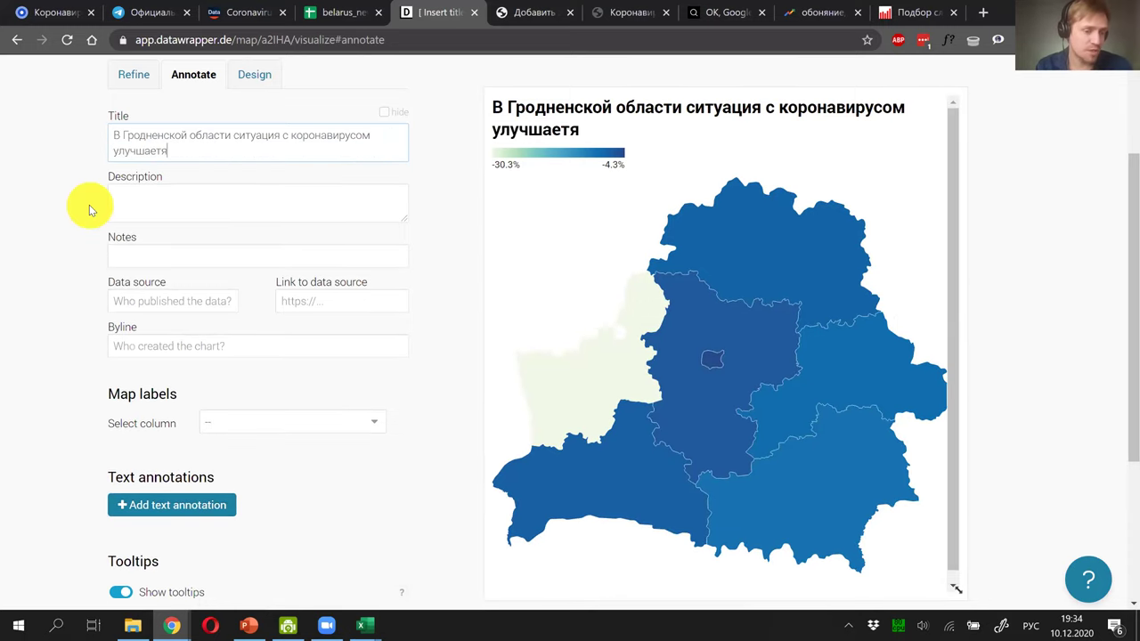
pyautogui.press('BackSpace')
pyautogui.write('ся')
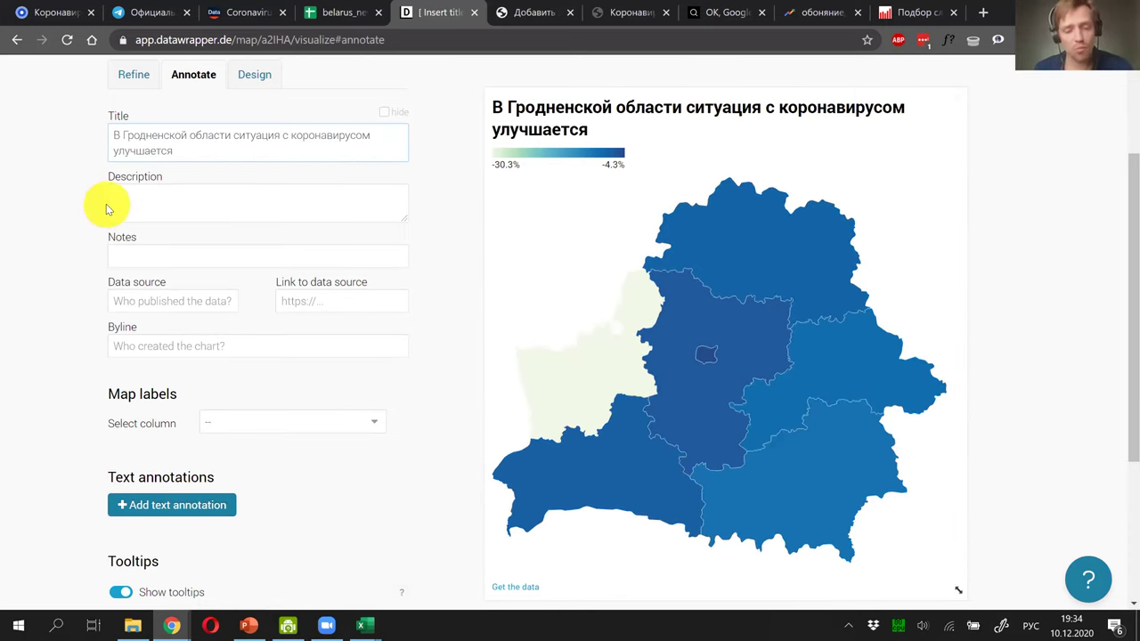
pyautogui.click(174, 204)
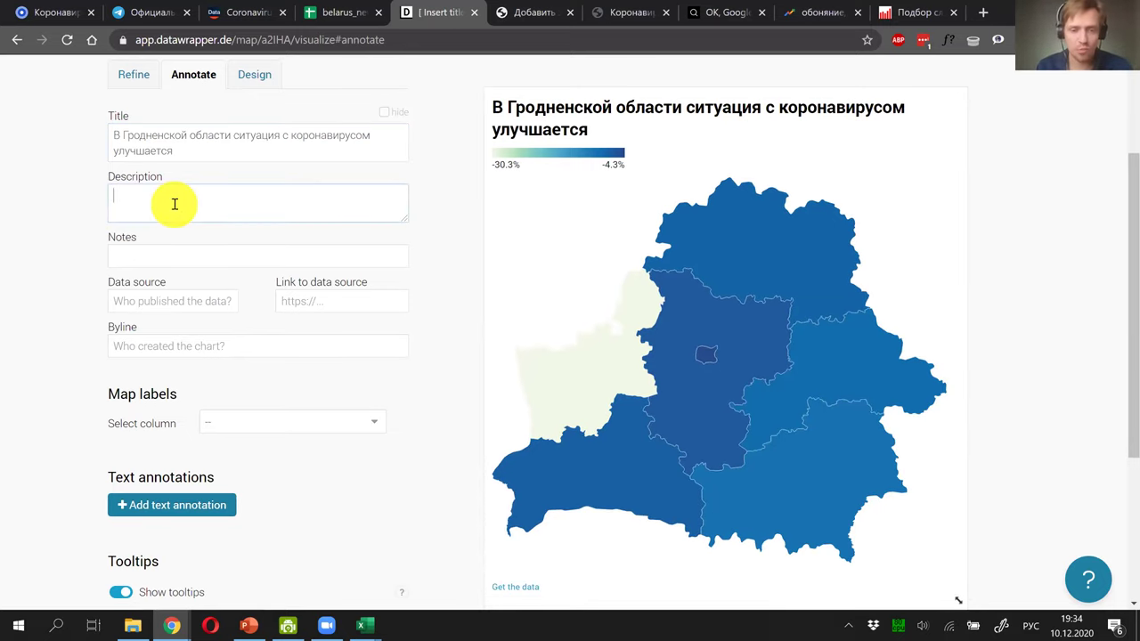
# Step: Write the description 'Изменение доли запросов "обоняние" по данным Яндекс.Вордстат'
pyautogui.write('И')
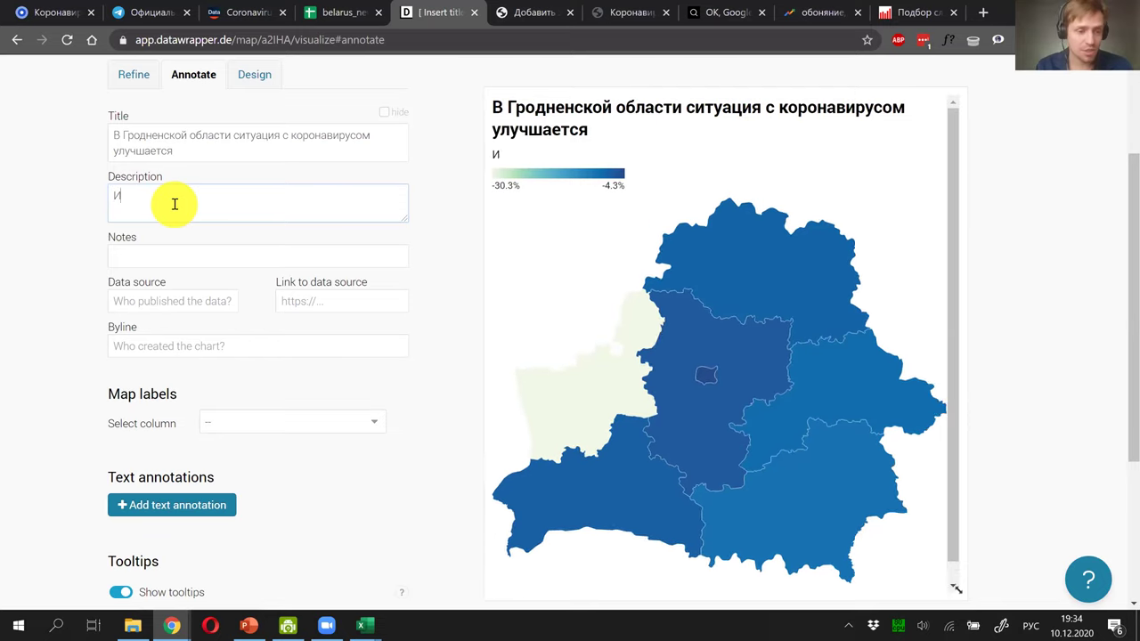
pyautogui.write('зменение до')
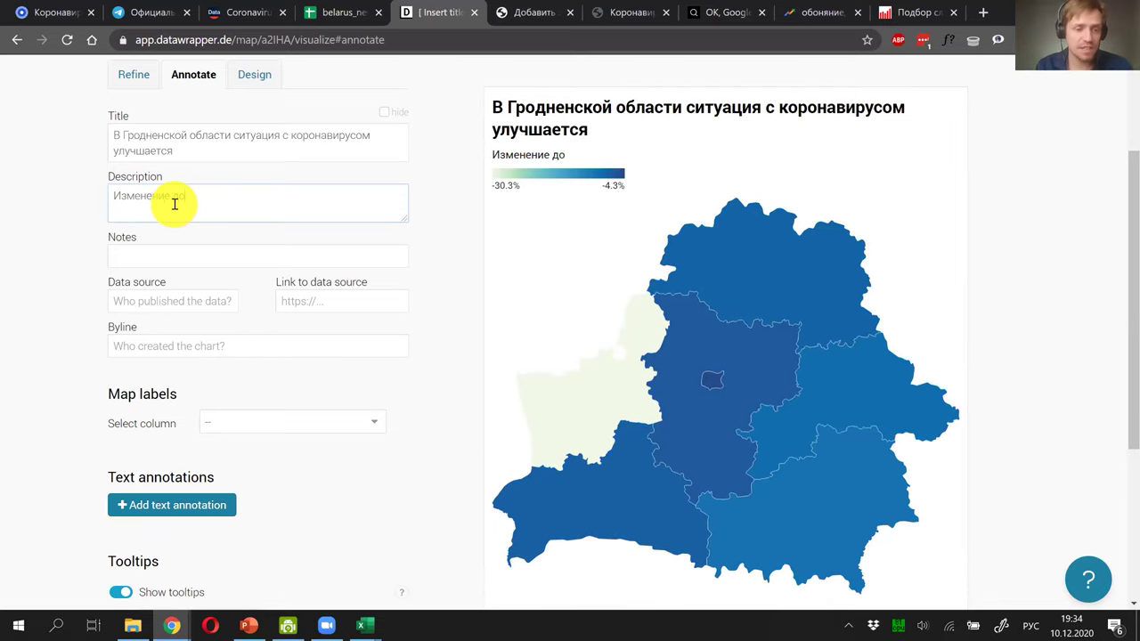
pyautogui.write('ли запросов')
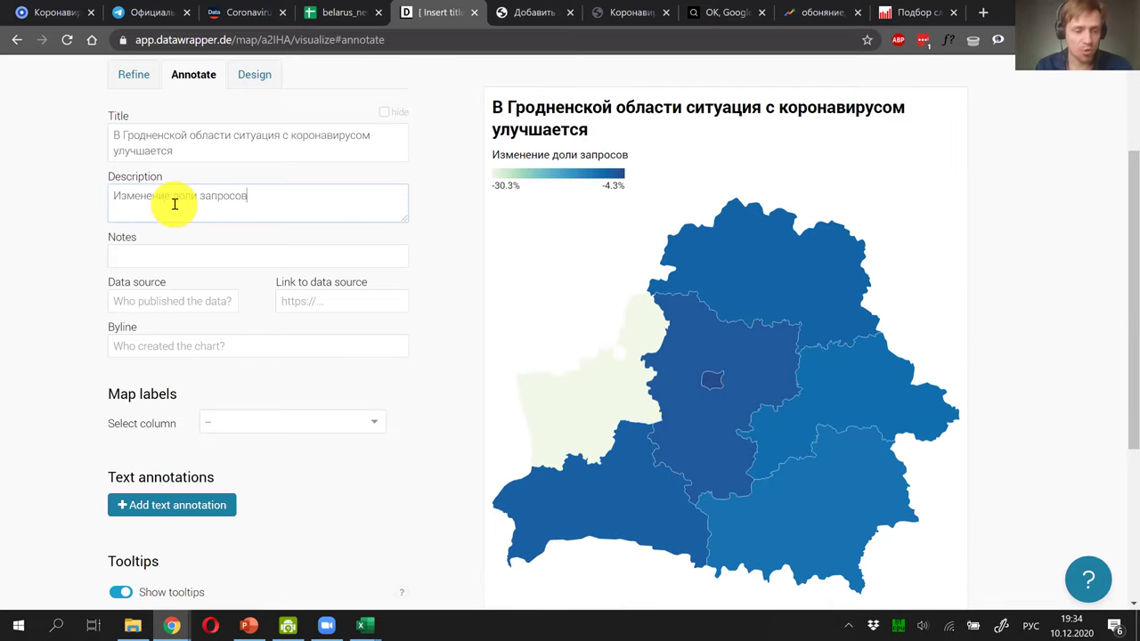
pyautogui.write(' "обно')
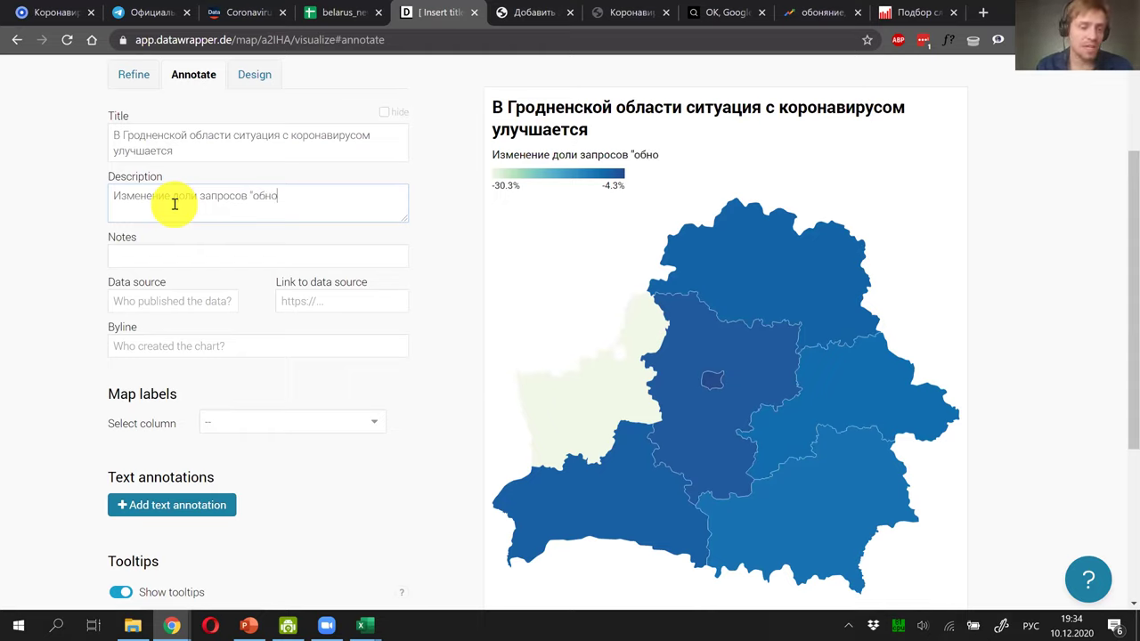
pyautogui.press('BackSpace')
pyautogui.write('онени')
pyautogui.press('BackSpace')
pyautogui.press('BackSpace')
pyautogui.press('BackSpace')
pyautogui.press('BackSpace')
pyautogui.write('няние" по данным')
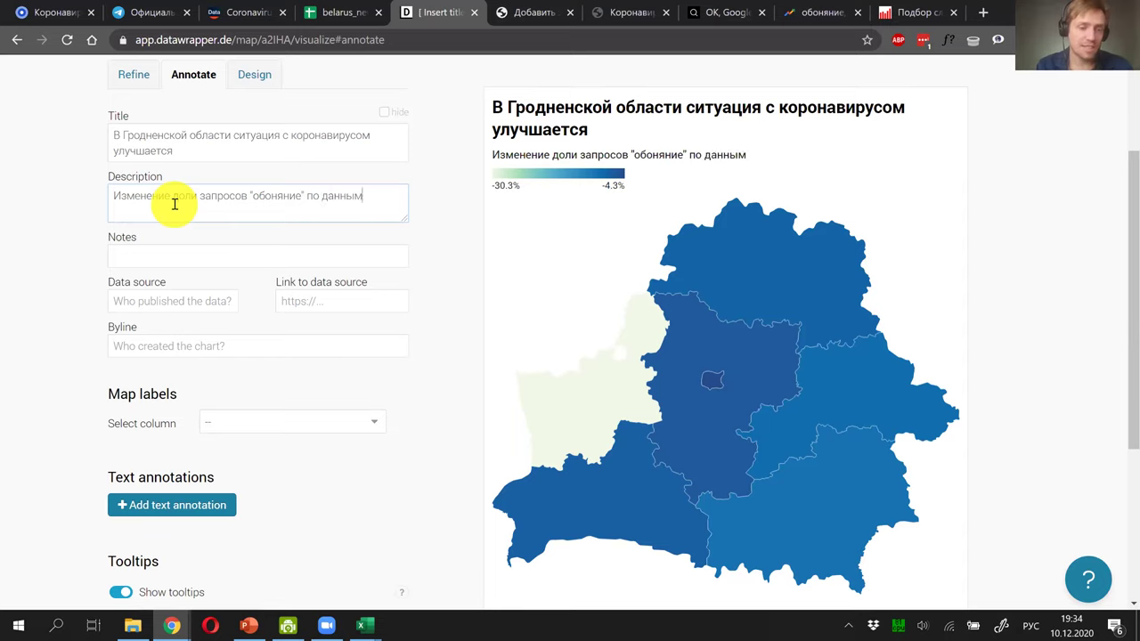
pyautogui.write(' Яндекс.')
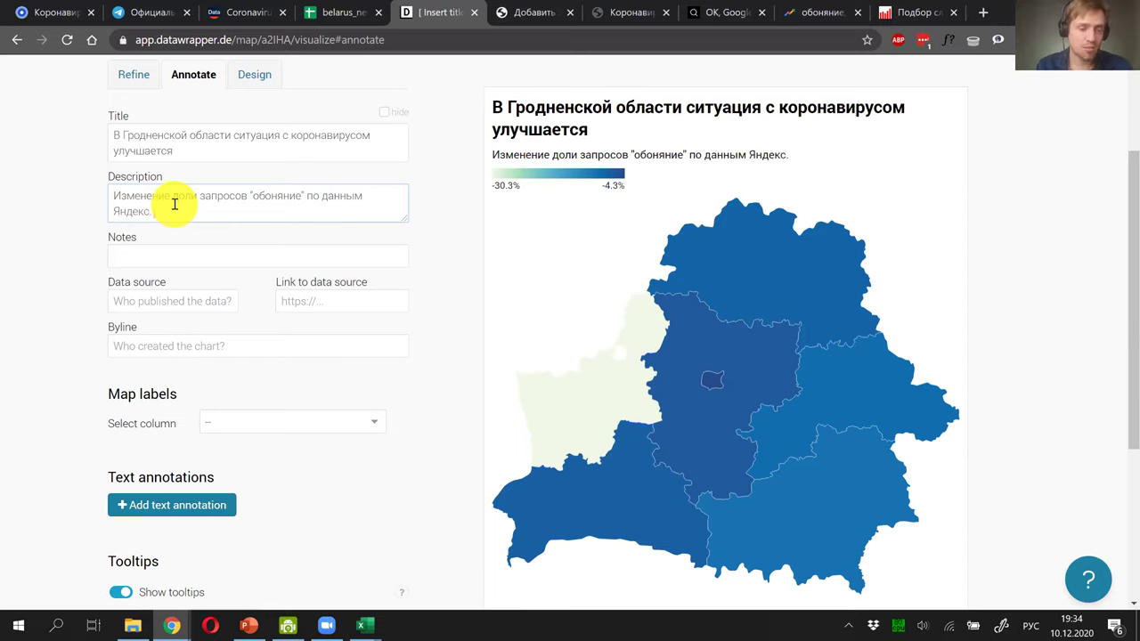
pyautogui.write('Вордатат по ср')
pyautogui.press('BackSpace')
pyautogui.press('BackSpace')
pyautogui.press('BackSpace')
pyautogui.press('BackSpace')
pyautogui.press('BackSpace')
pyautogui.press('BackSpace')
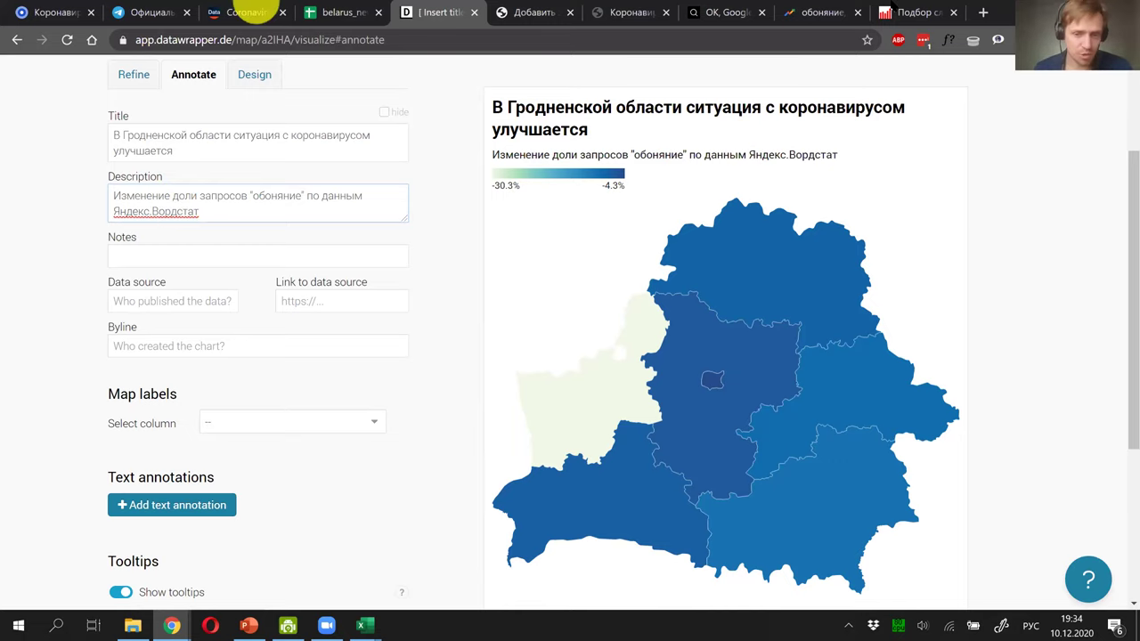
# Step: Check the weekly figures on the Yandex Wordstat history page, then return to the map editor
pyautogui.click(917, 13)
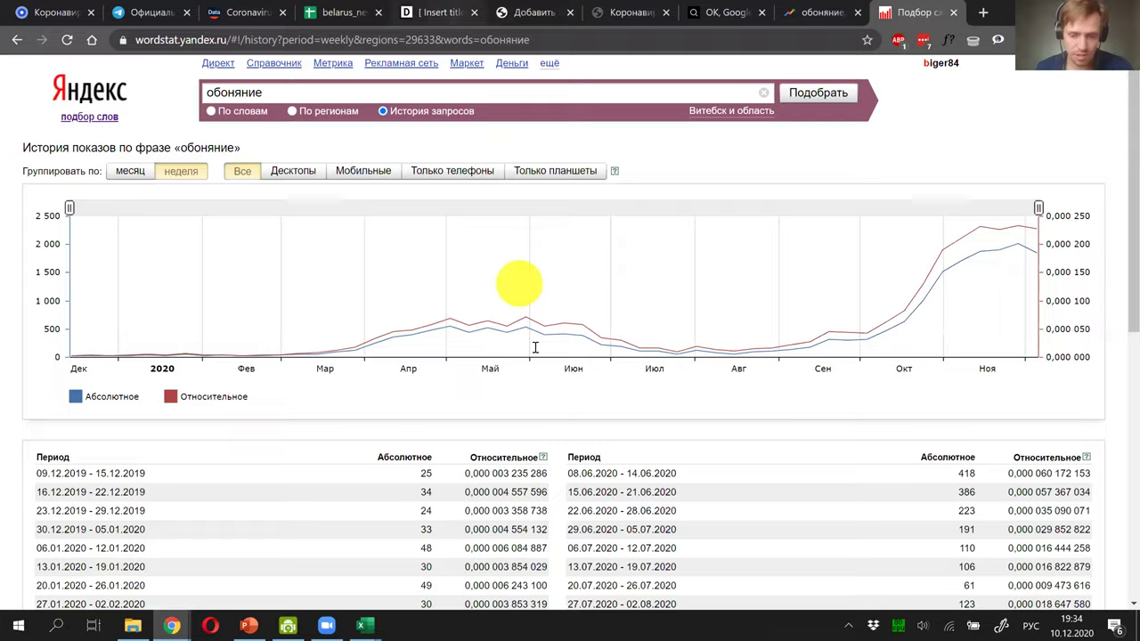
pyautogui.scroll(-7, 547, 365)
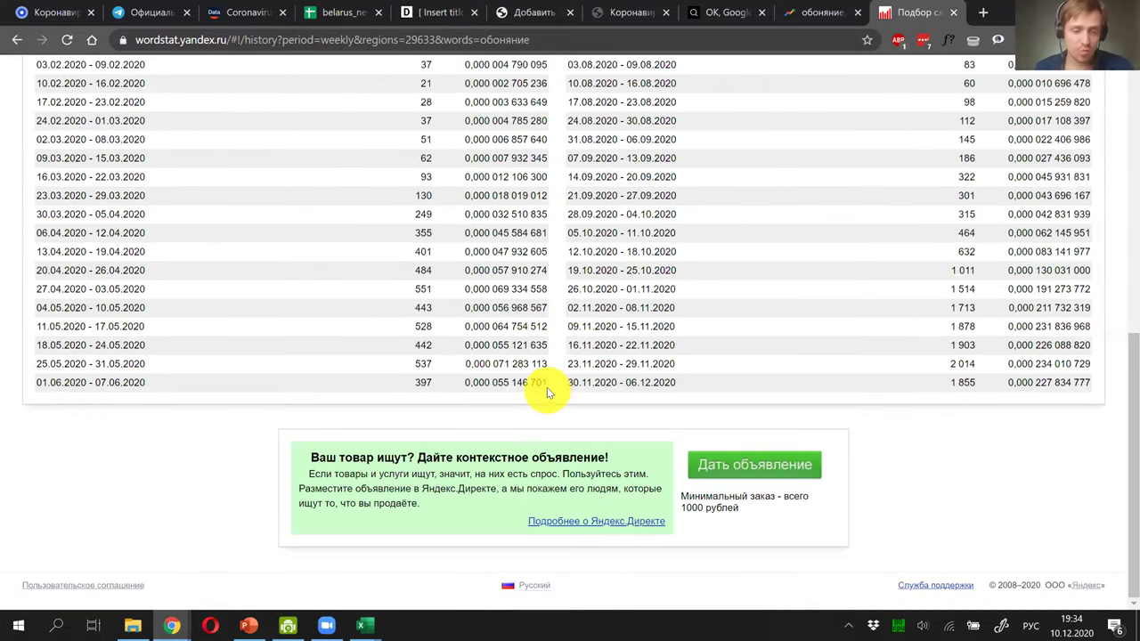
pyautogui.click(435, 14)
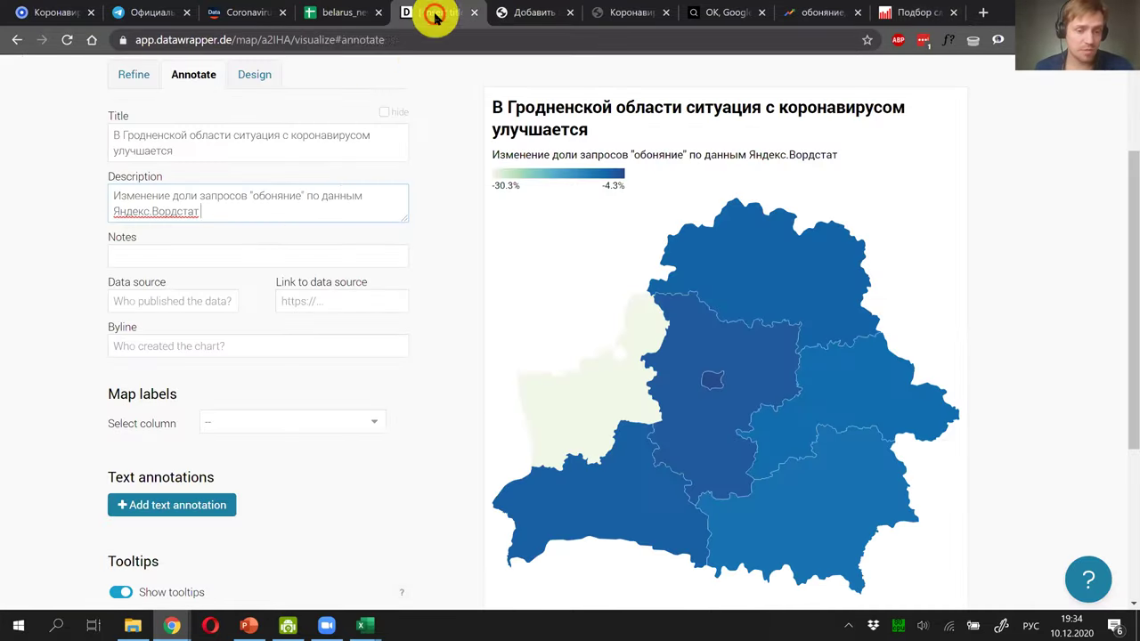
# Step: Add '30 ноября—6 декабря по сравнению с 23—29 ноября' to the description, using em dashes
pyautogui.write('30-6 декабря по сравнению с')
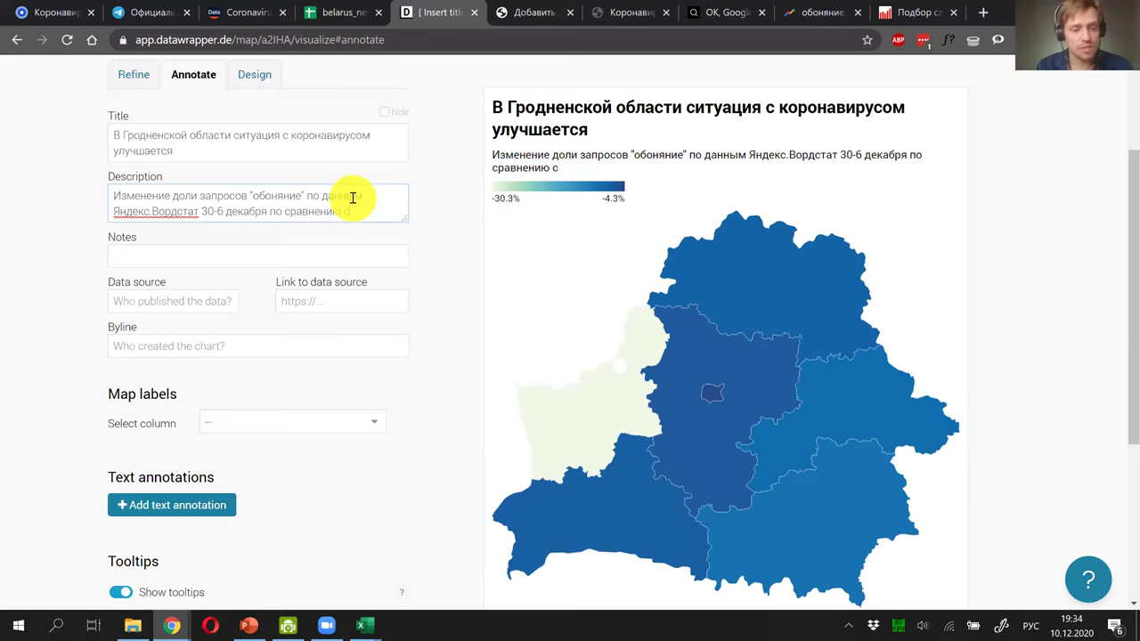
pyautogui.write(' 23-29')
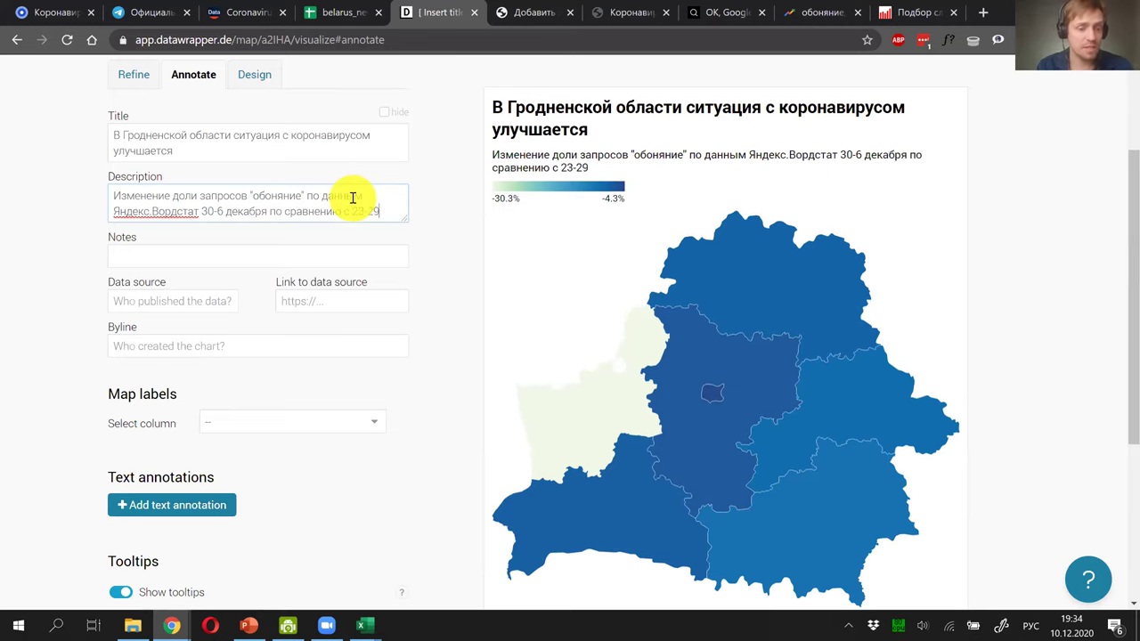
pyautogui.write(' ноября')
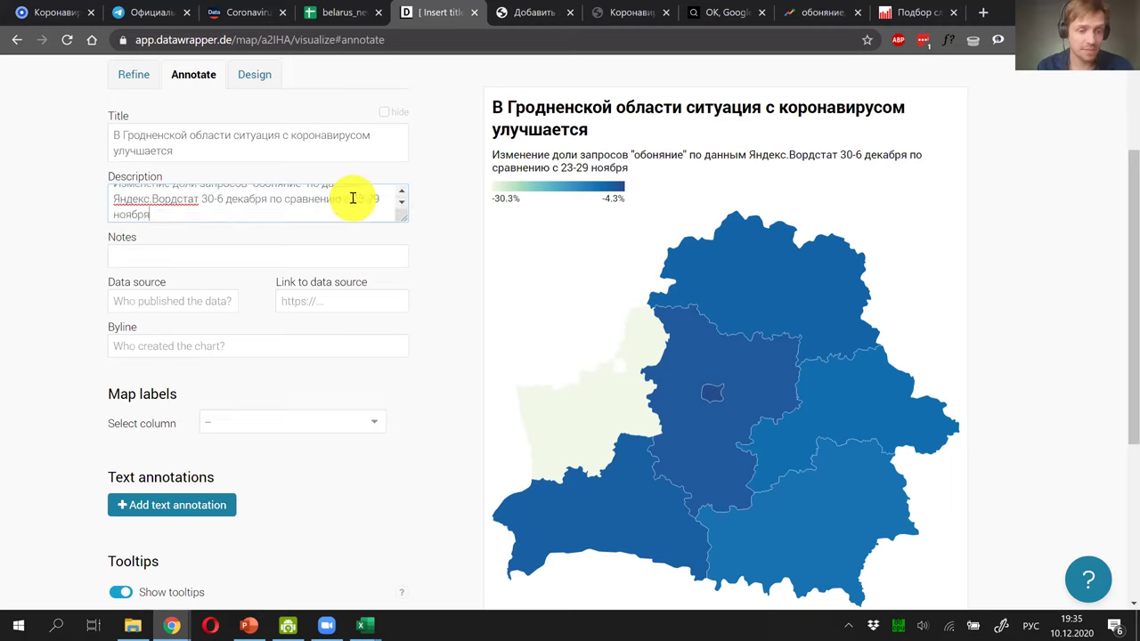
pyautogui.click(211, 198)
pyautogui.write('ноб')
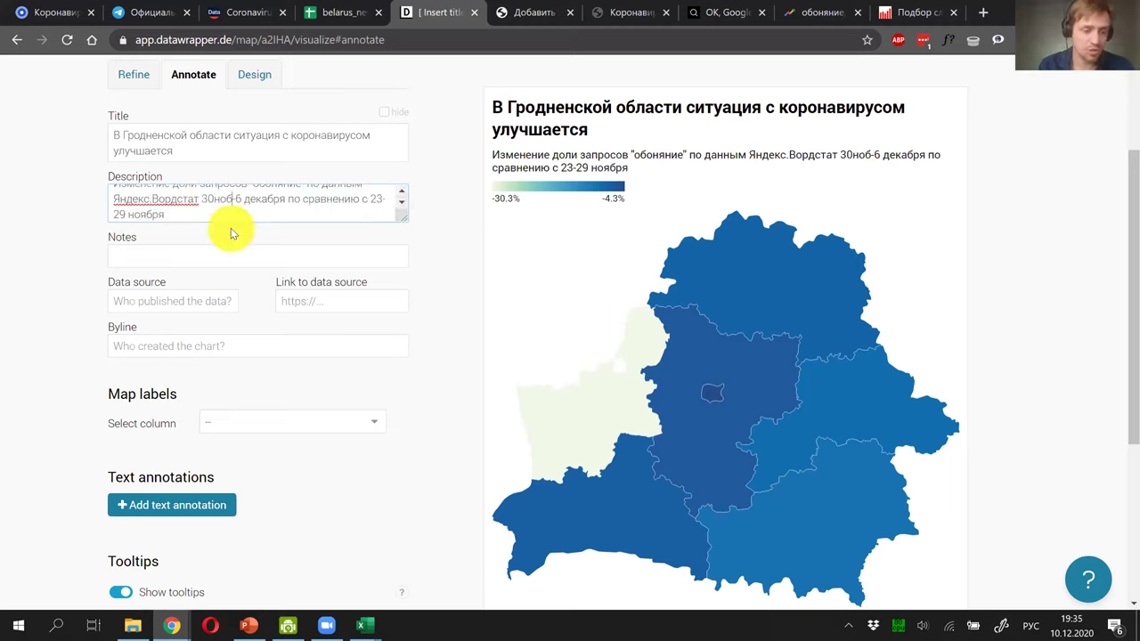
pyautogui.press('BackSpace')
pyautogui.press('BackSpace')
pyautogui.press('BackSpace')
pyautogui.write('ноября')
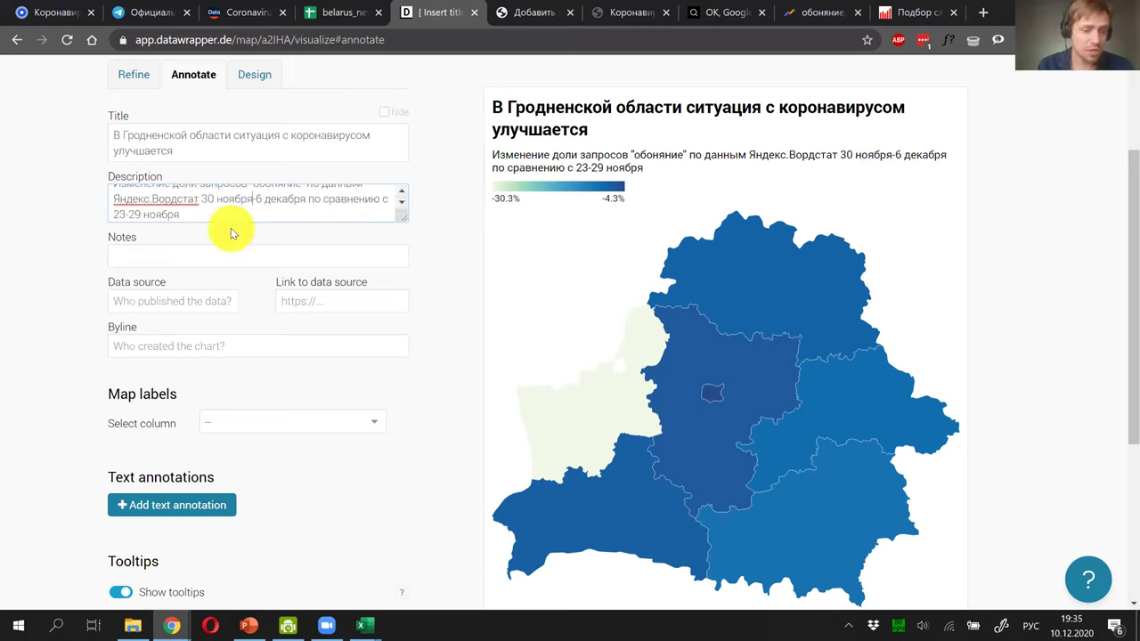
pyautogui.press('Delete')
pyautogui.write('—')
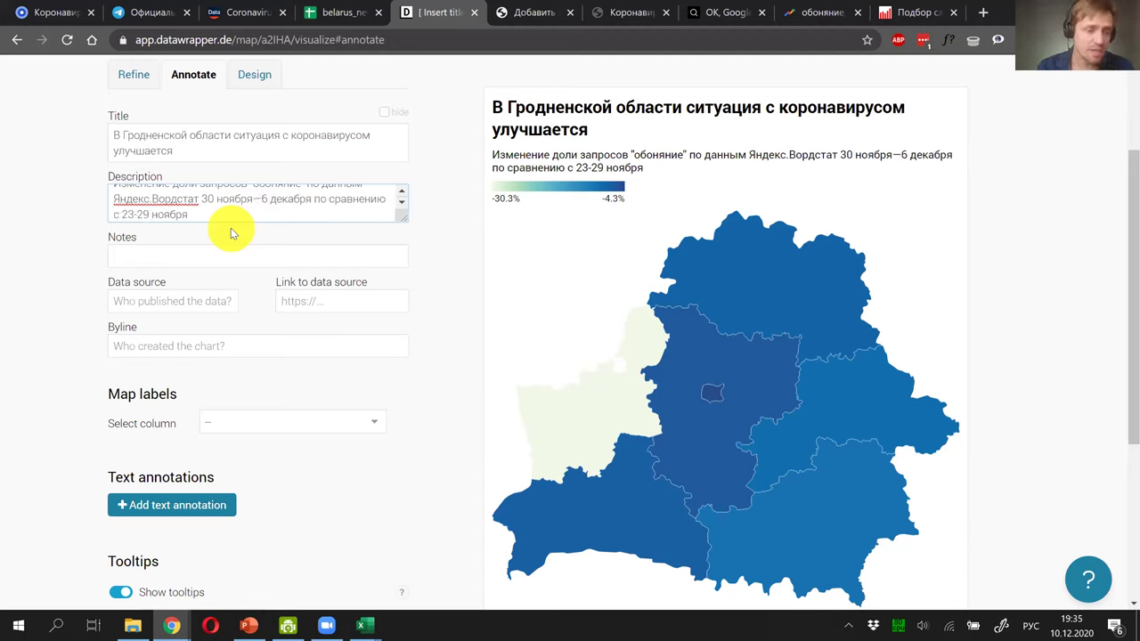
pyautogui.click(138, 214)
pyautogui.press('Delete')
pyautogui.write('—')
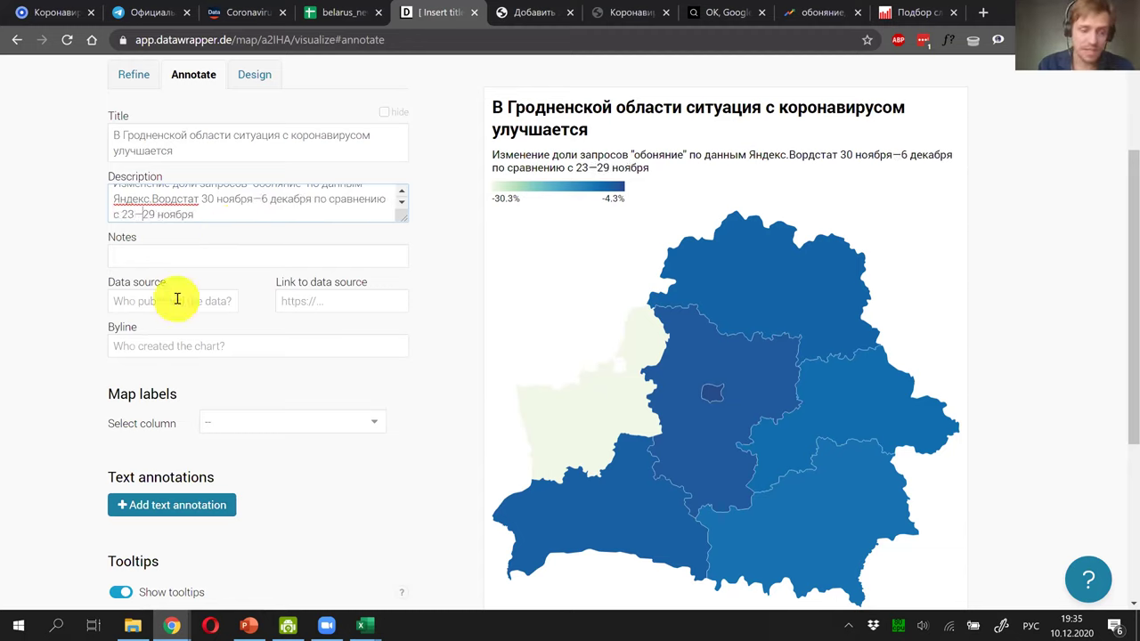
# Step: Append the note 'Имеет связь с развитием эпидемии' to the description
pyautogui.click(210, 217)
pyautogui.write('Мож')
pyautogui.press('BackSpace')
pyautogui.press('BackSpace')
pyautogui.press('BackSpace')
pyautogui.write('Может исползовать')
pyautogui.press('BackSpace')
pyautogui.press('BackSpace')
pyautogui.press('BackSpace')
pyautogui.press('BackSpace')
pyautogui.press('BackSpace')
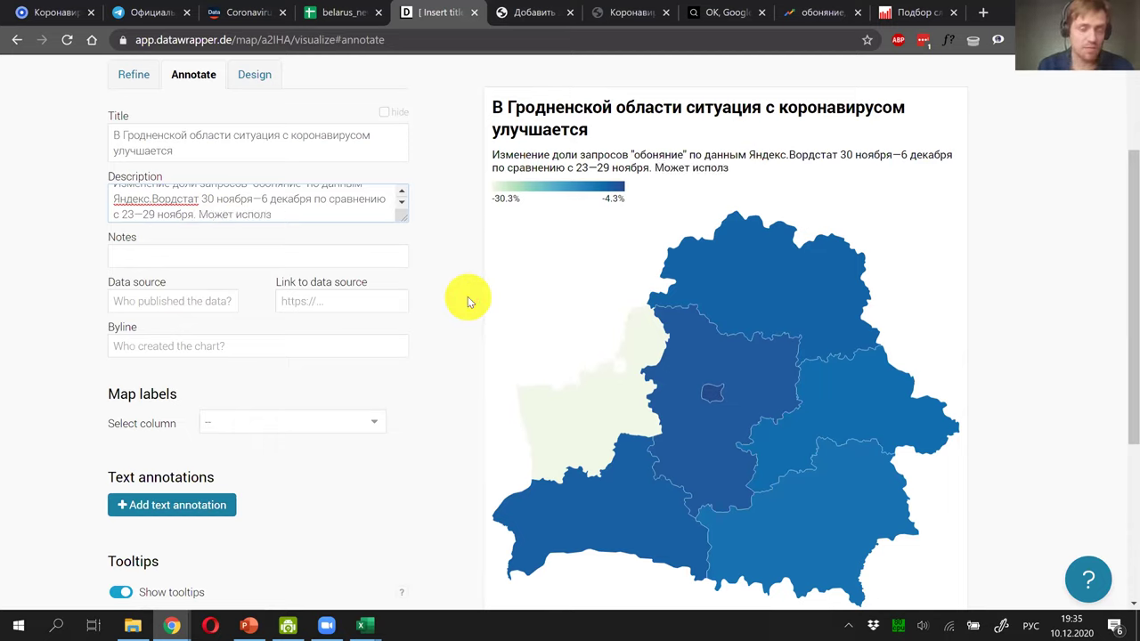
pyautogui.write('ьзоваться')
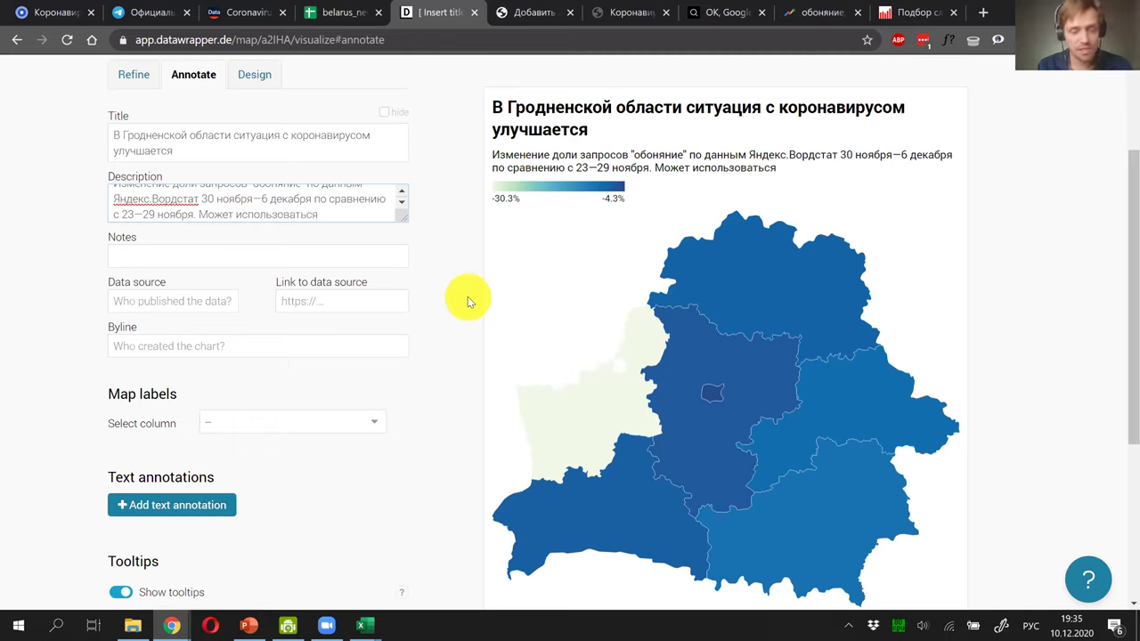
pyautogui.write(' для оценки')
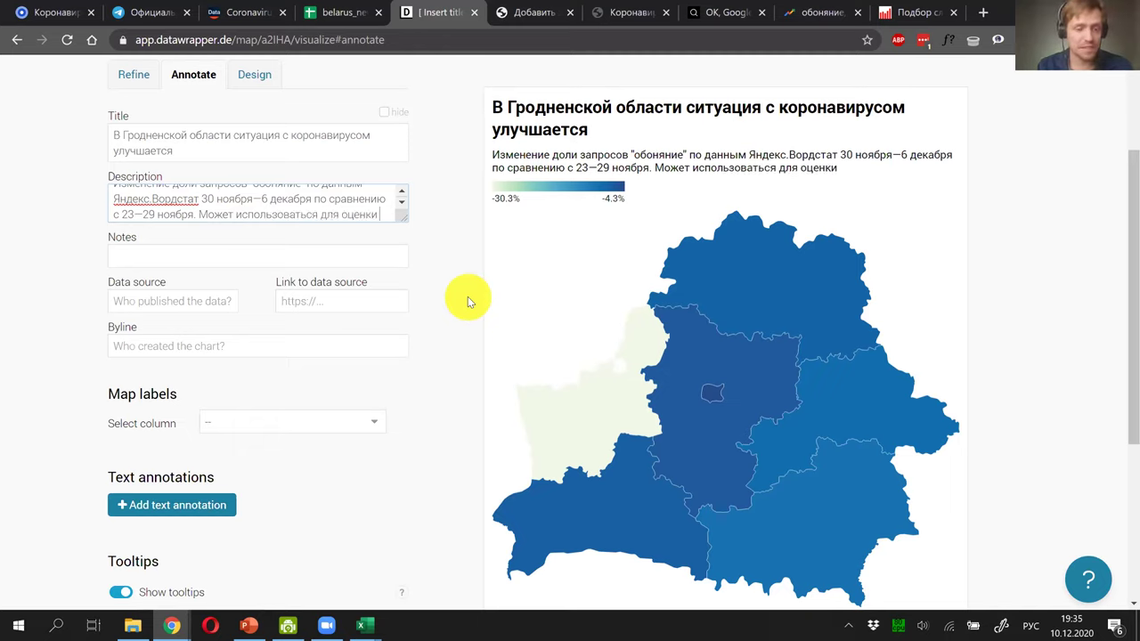
pyautogui.write(' развии')
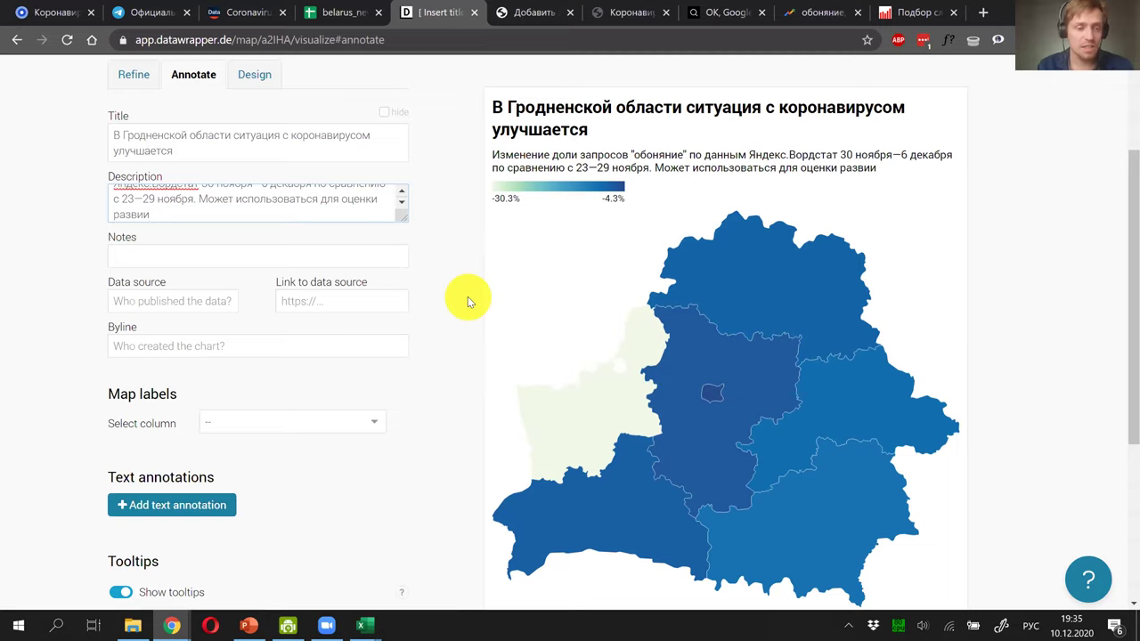
pyautogui.hotkey('ctrl', 'shift', 'Left')
pyautogui.hotkey('ctrl', 'shift', 'Left')
pyautogui.hotkey('ctrl', 'shift', 'Left')
pyautogui.hotkey('ctrl', 'shift', 'Left')
pyautogui.hotkey('ctrl', 'shift', 'Left')
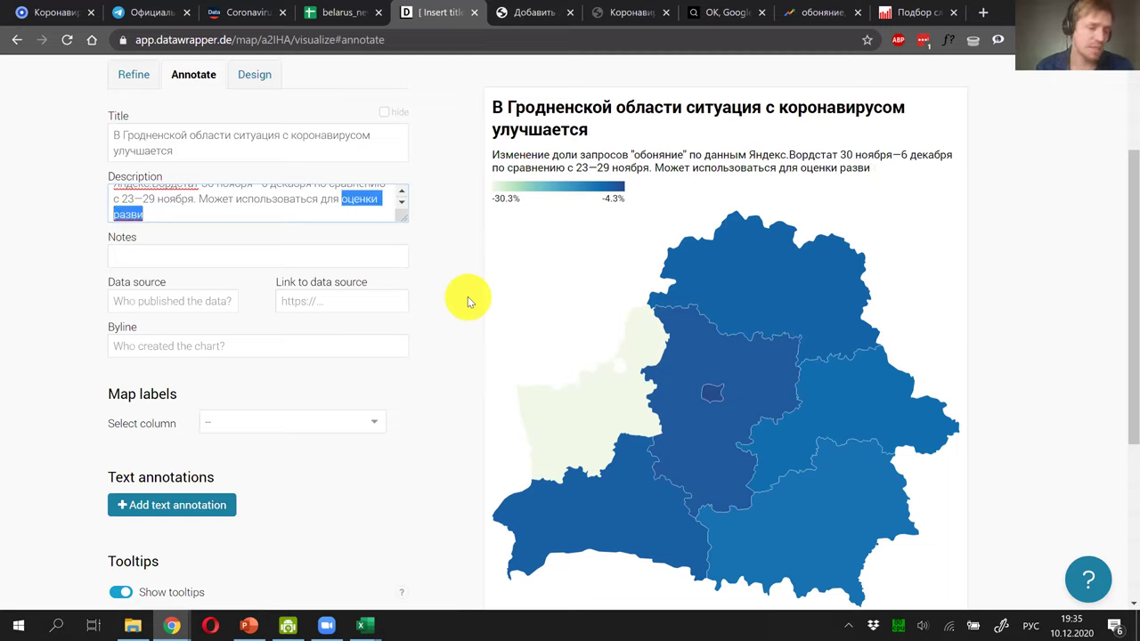
pyautogui.write('Имеет')
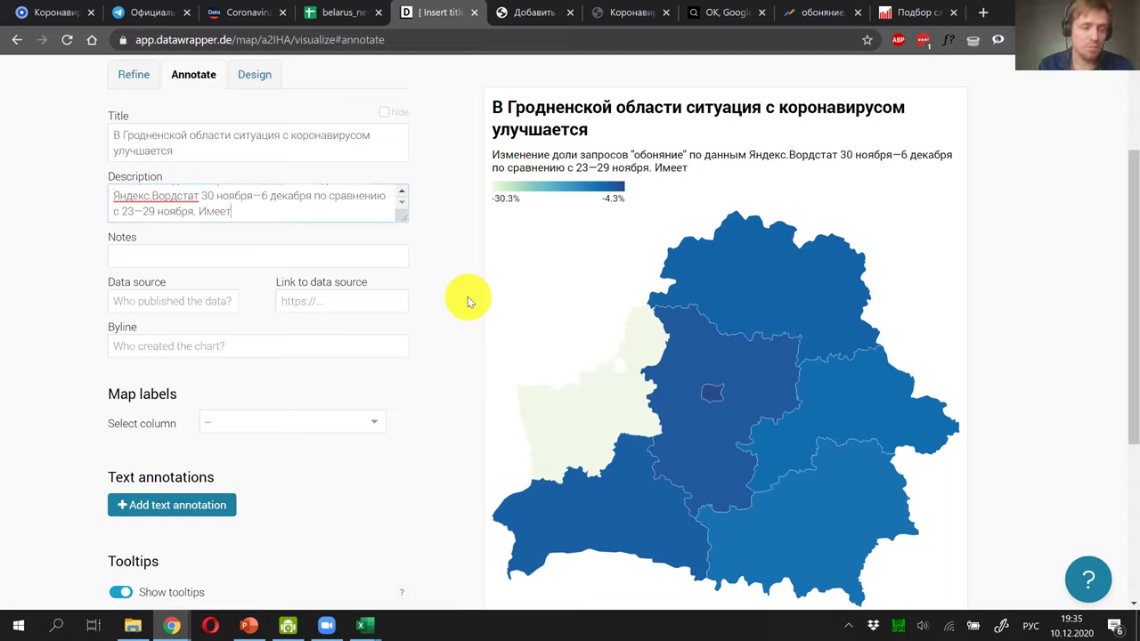
pyautogui.write(' связь с коли')
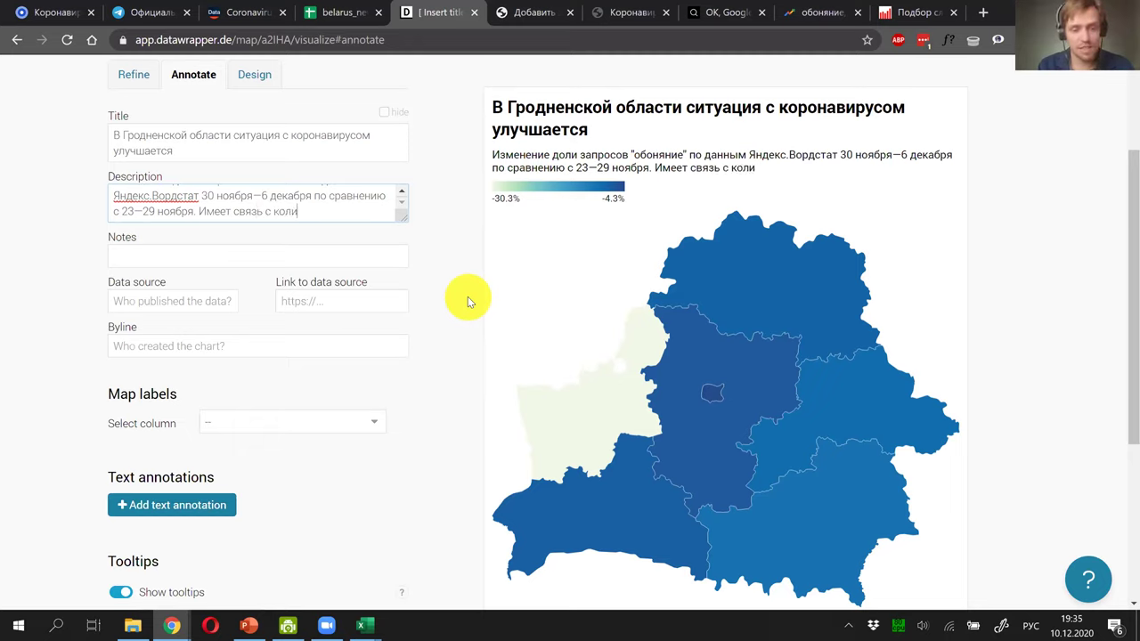
pyautogui.write('чеством выявленных случаев')
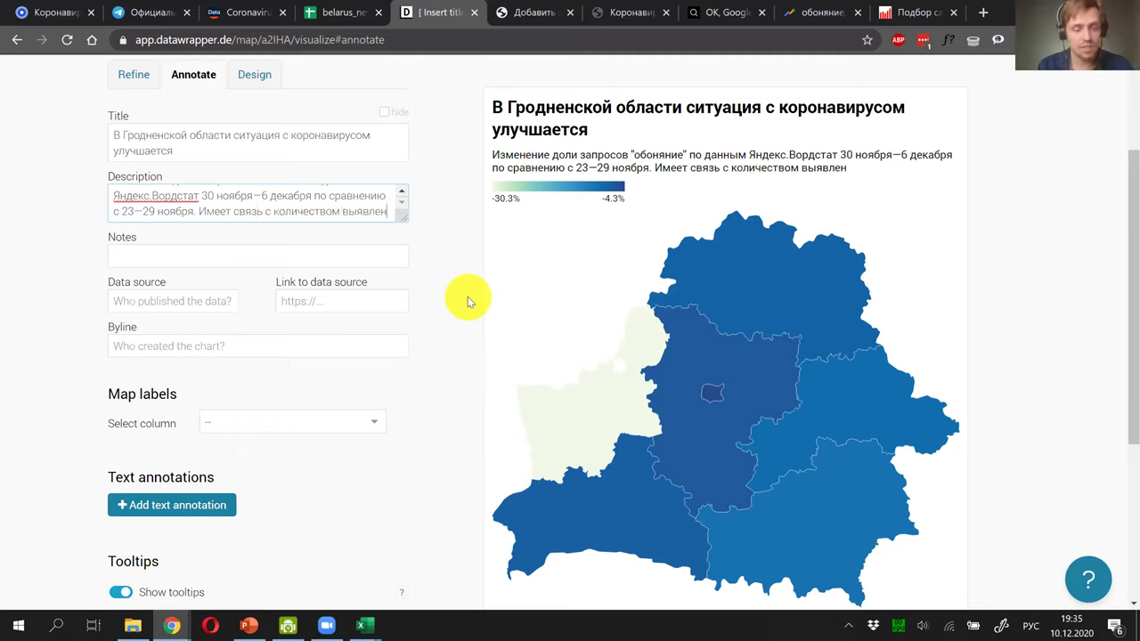
pyautogui.hotkey('ctrl', 'shift', 'Left')
pyautogui.hotkey('ctrl', 'shift', 'Left')
pyautogui.hotkey('ctrl', 'shift', 'Left')
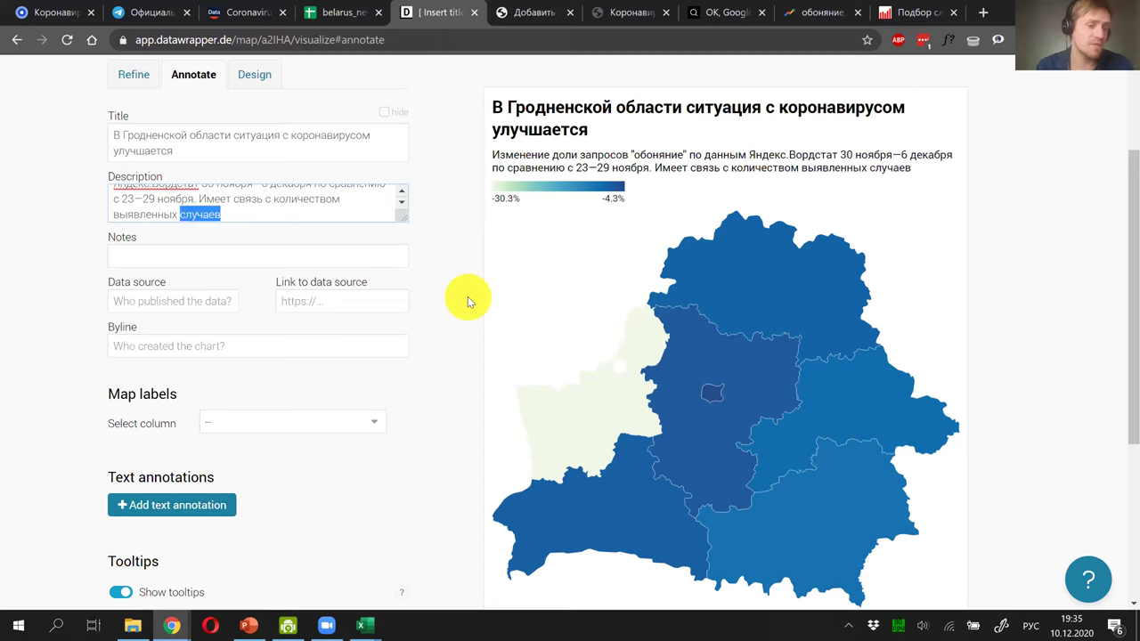
pyautogui.press('BackSpace')
pyautogui.write('развитие')
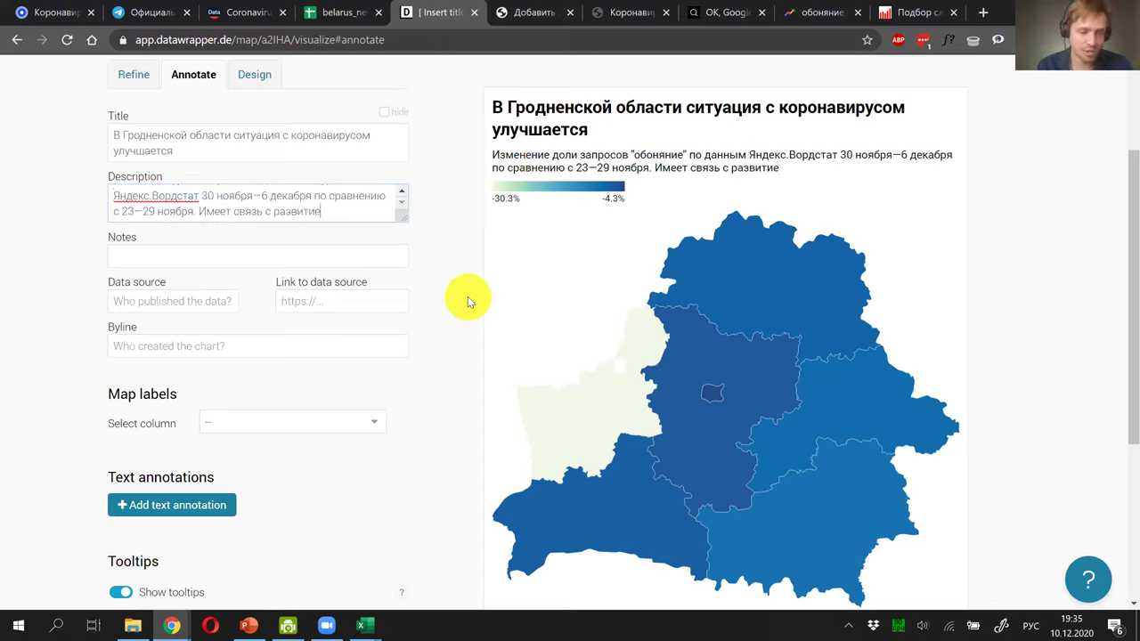
pyautogui.write('м эпидемии')
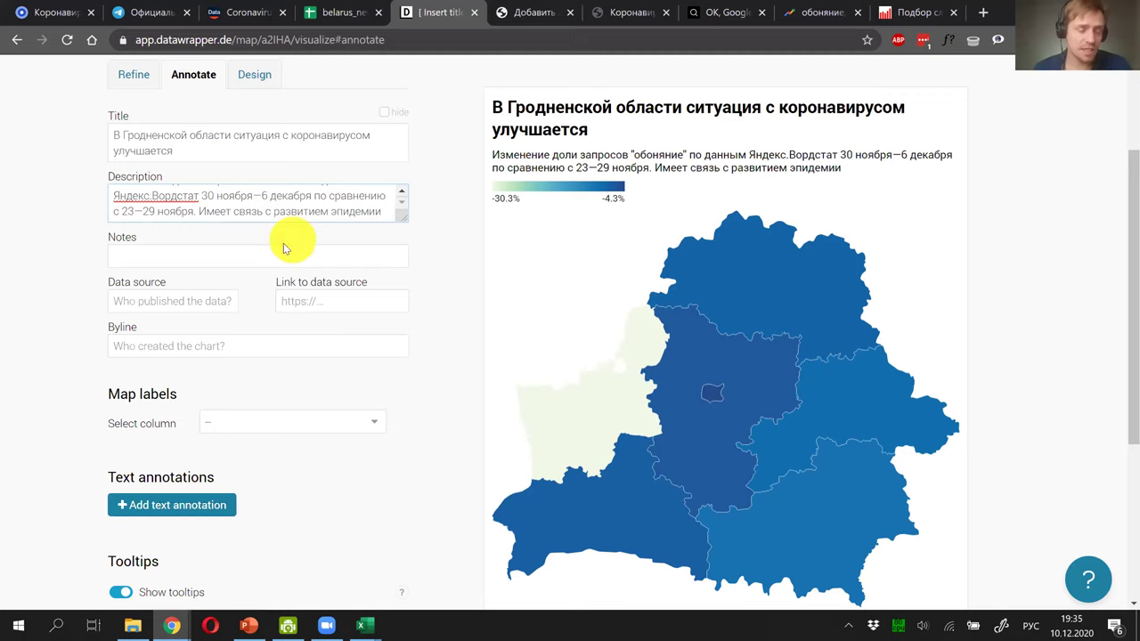
pyautogui.scroll(-1, 163, 252)
pyautogui.click(143, 230)
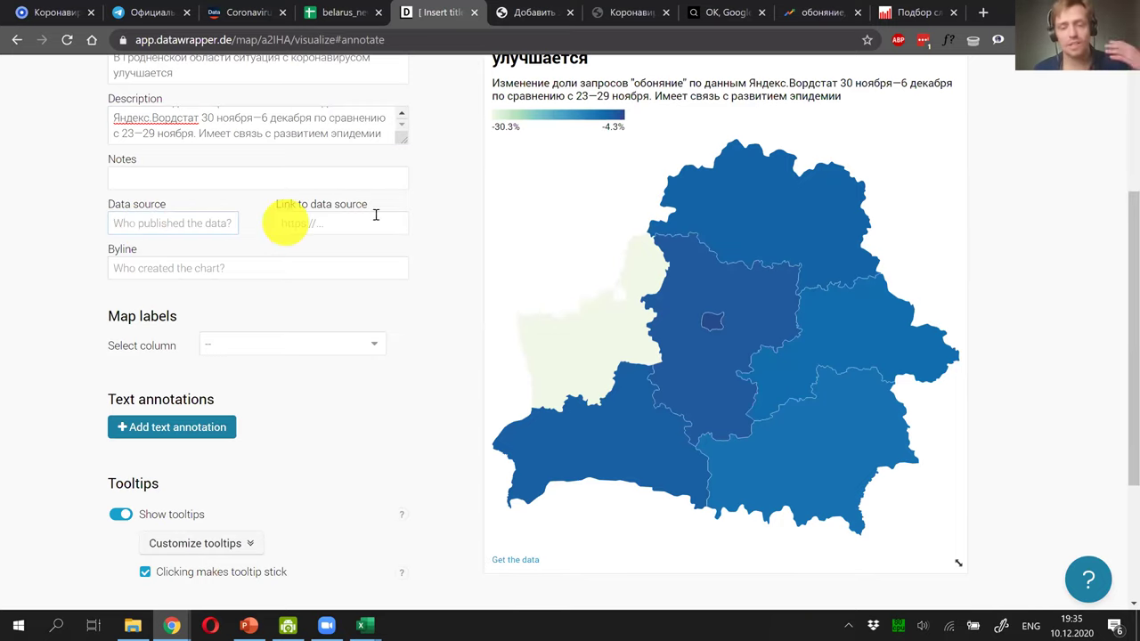
# Step: Customize the tooltip to show 'Разница количества запросов' on a line above the pct_diff value
pyautogui.scroll(-1, 384, 325)
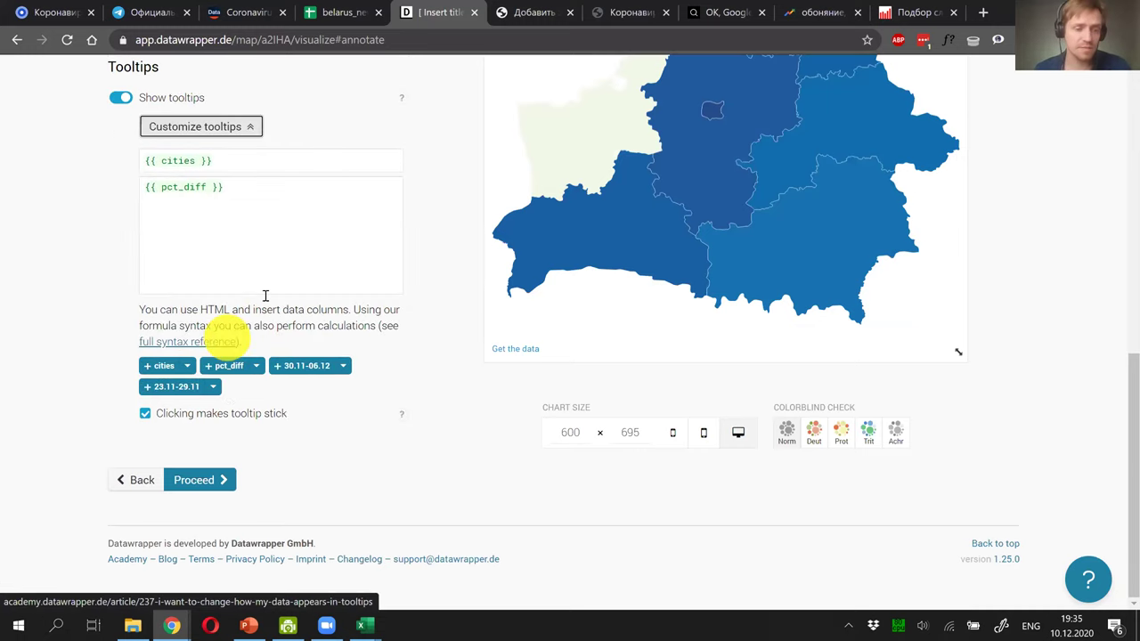
pyautogui.click(260, 188)
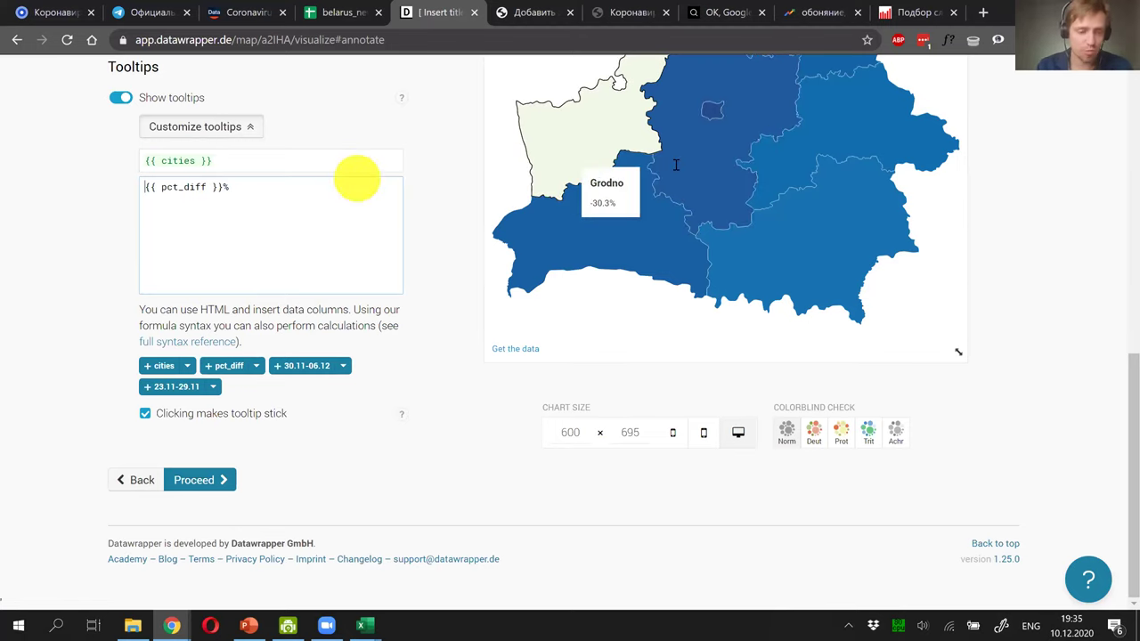
pyautogui.press('Return')
pyautogui.hotkey('alt', 'shift')
pyautogui.write('Разница количества')
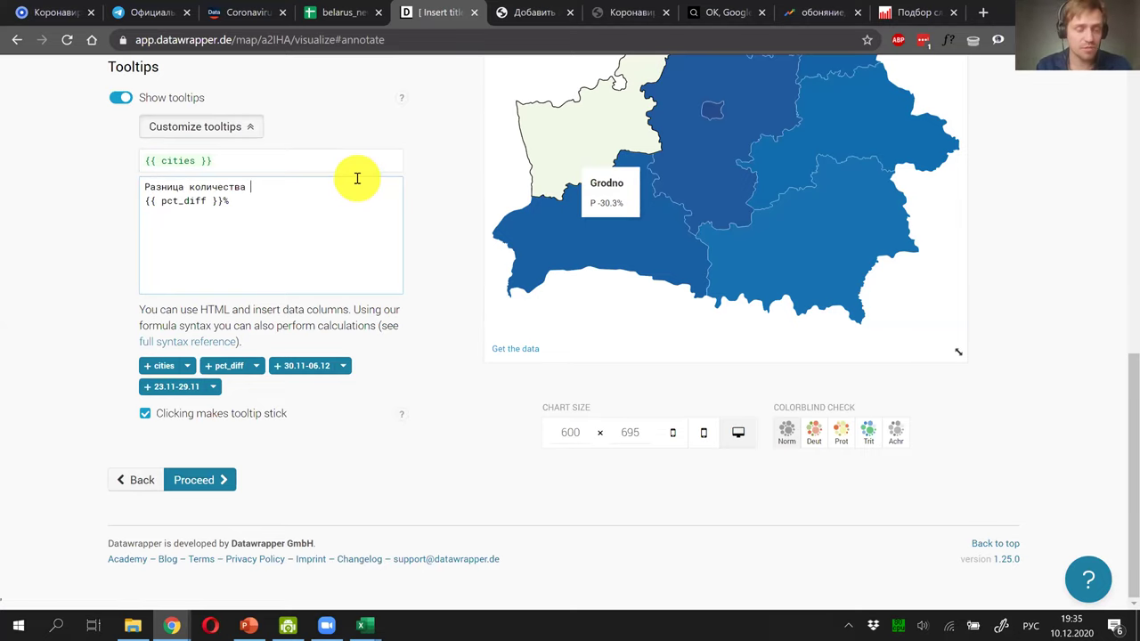
pyautogui.scroll(3, 371, 196)
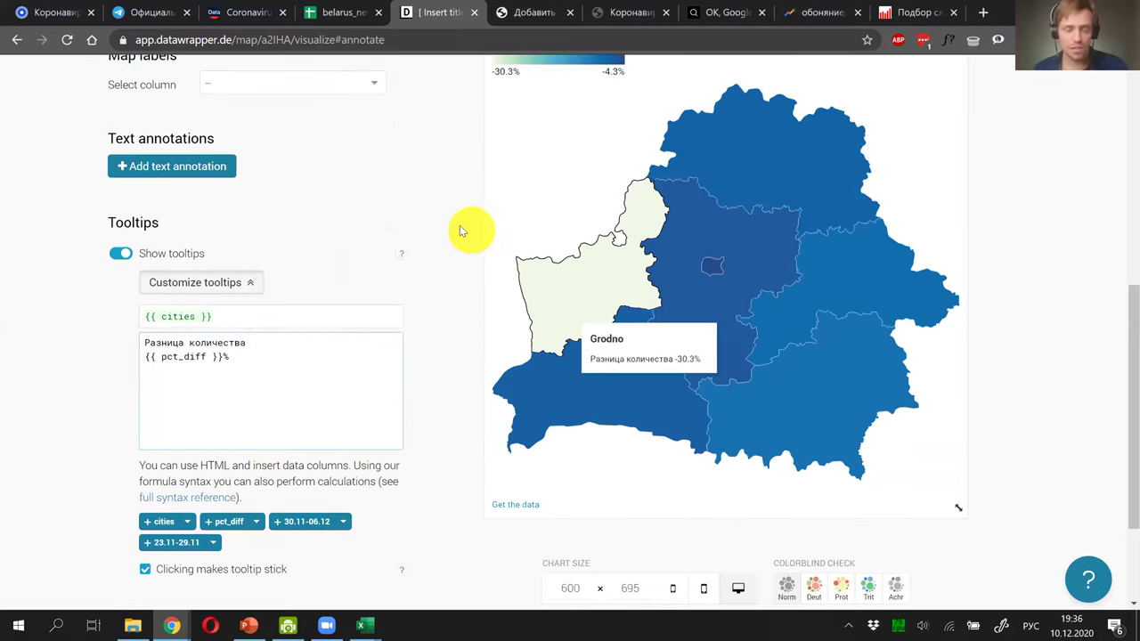
pyautogui.scroll(1, 459, 230)
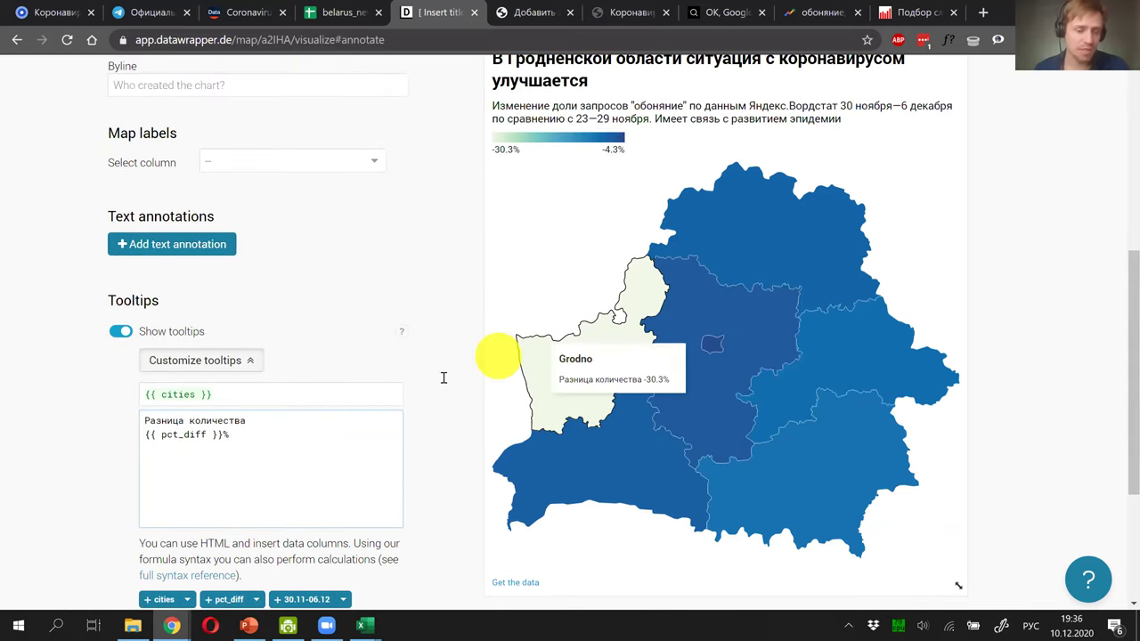
pyautogui.click(310, 422)
pyautogui.write('запросов')
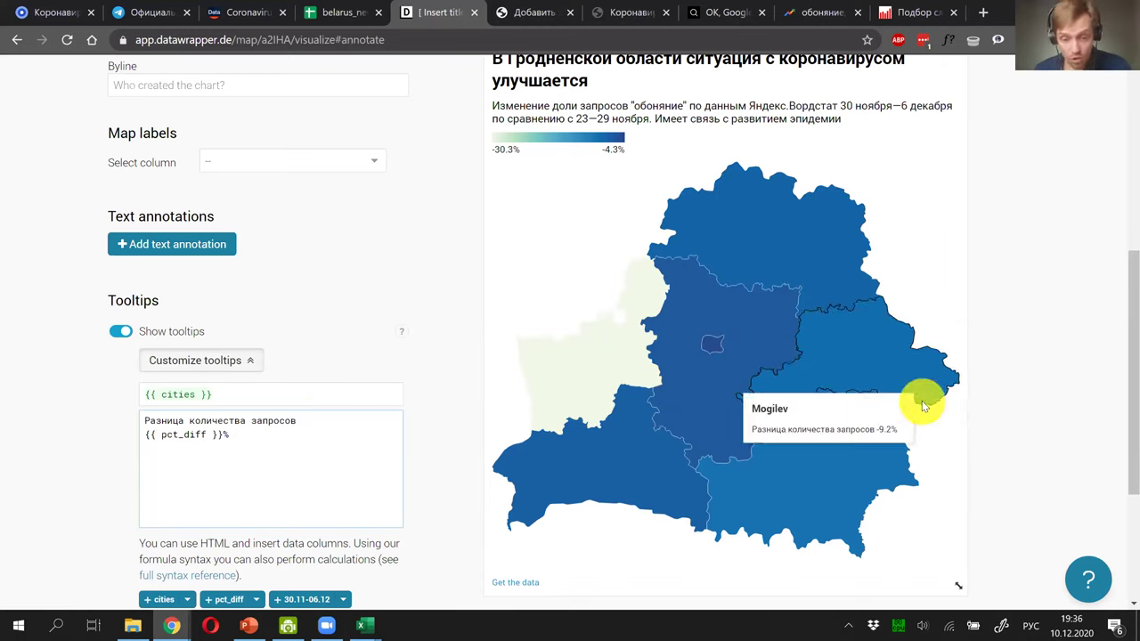
pyautogui.scroll(2, 1049, 409)
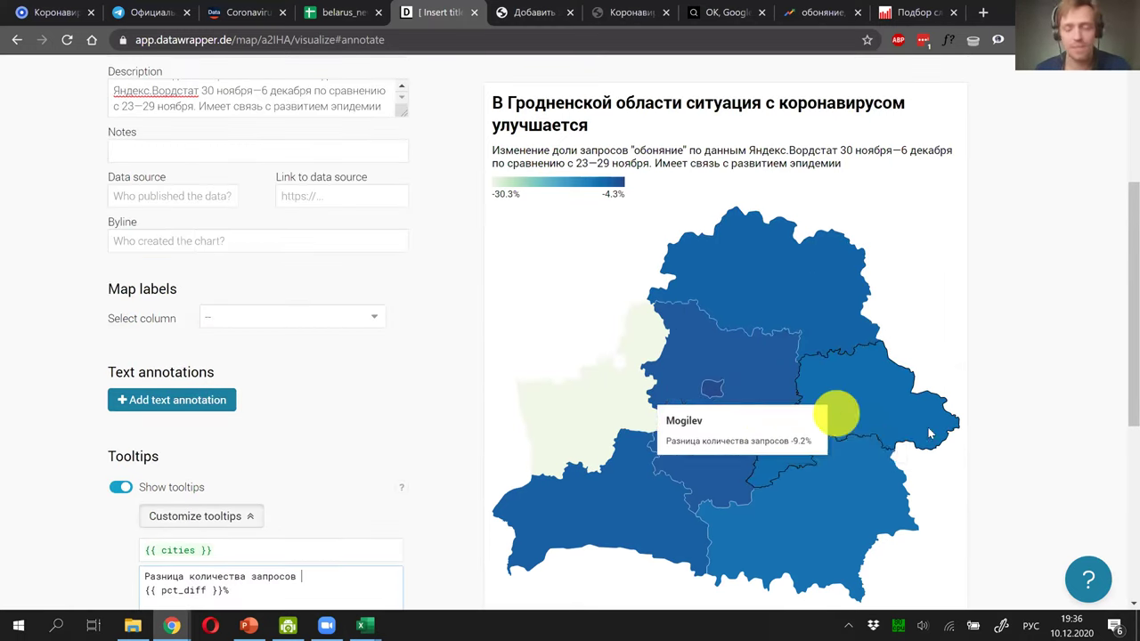
pyautogui.scroll(1, 929, 427)
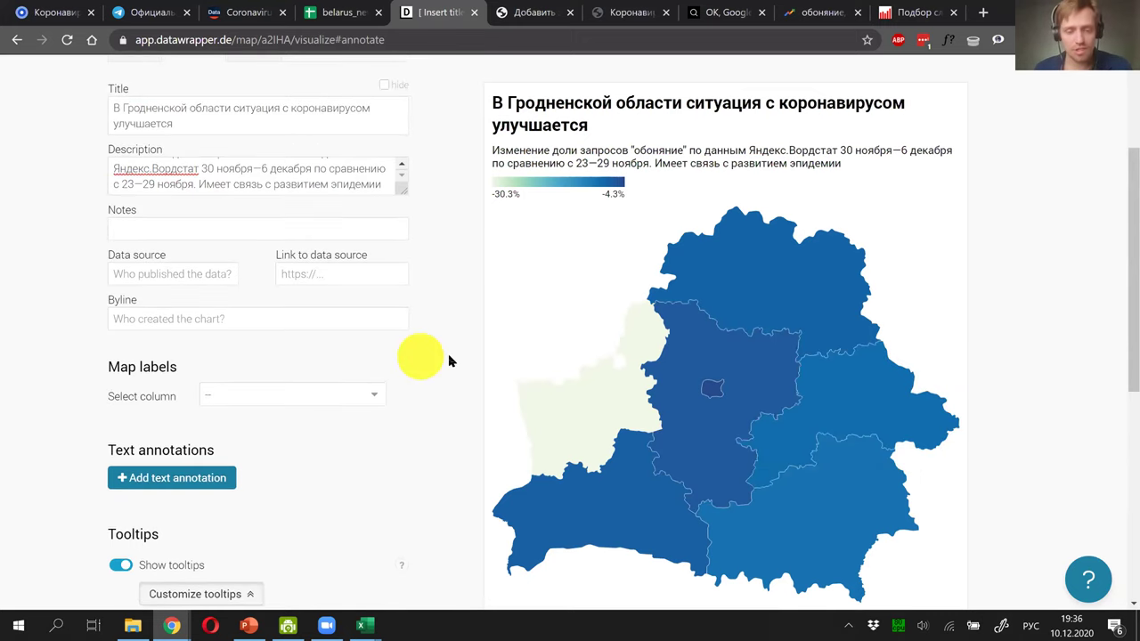
pyautogui.scroll(2, 448, 360)
pyautogui.scroll(-2, 444, 351)
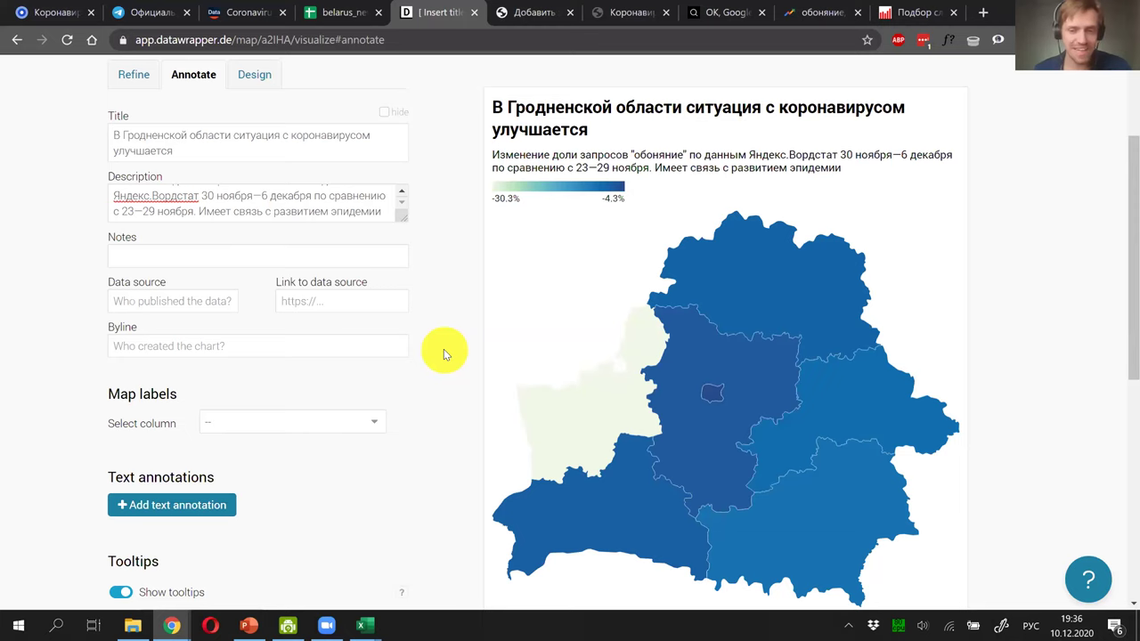
pyautogui.scroll(2, 445, 349)
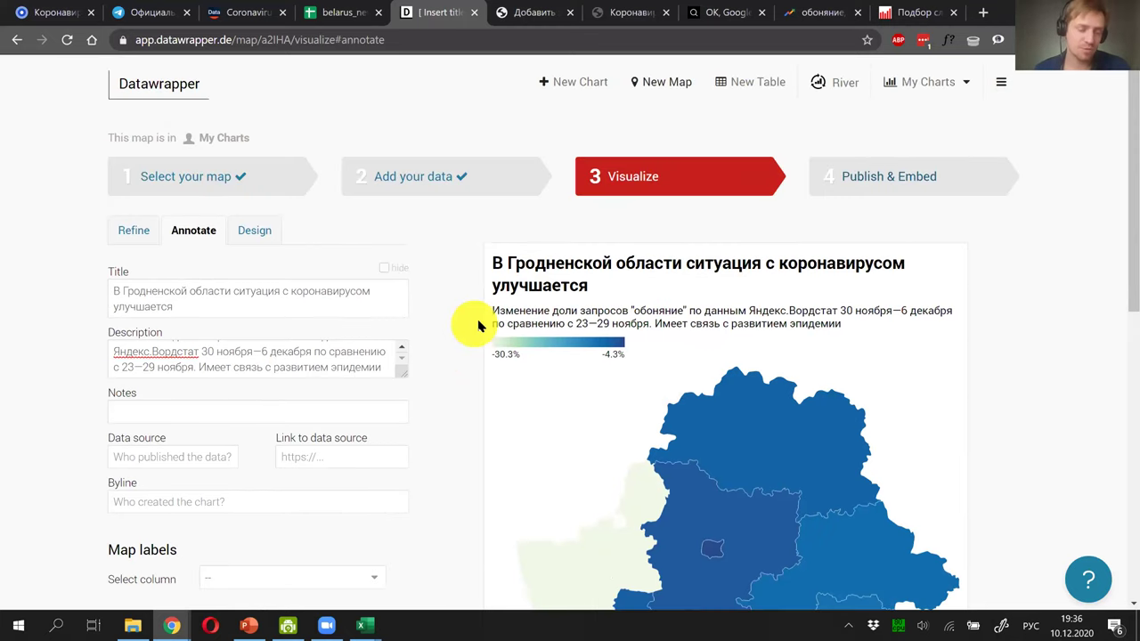
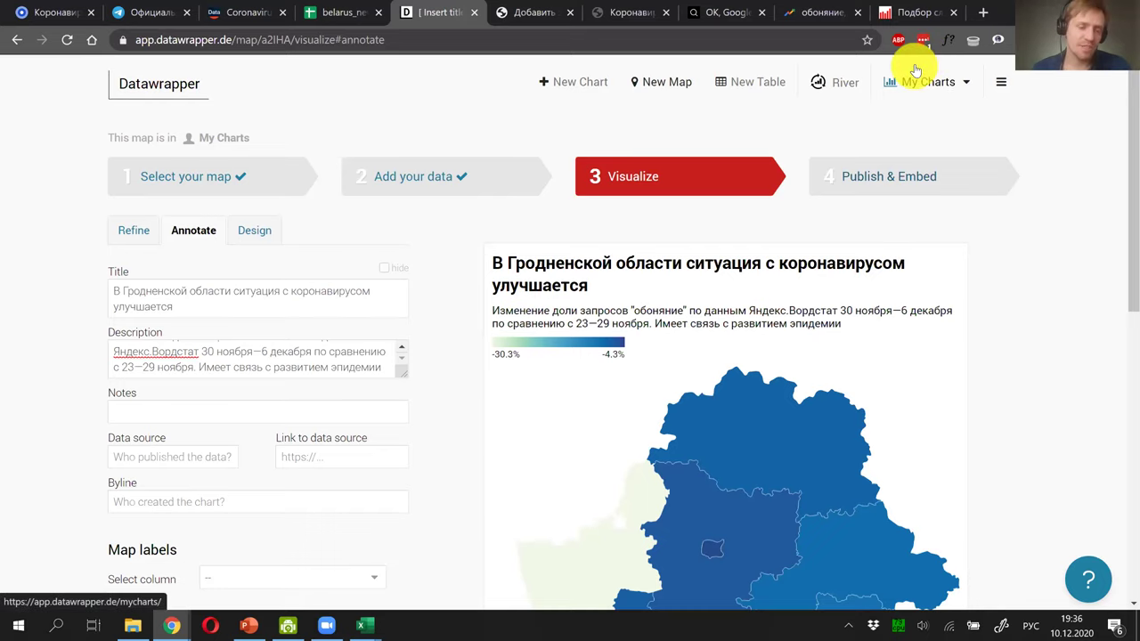
# Step: Open geoboundaries.org in a new Chrome tab
pyautogui.click(983, 14)
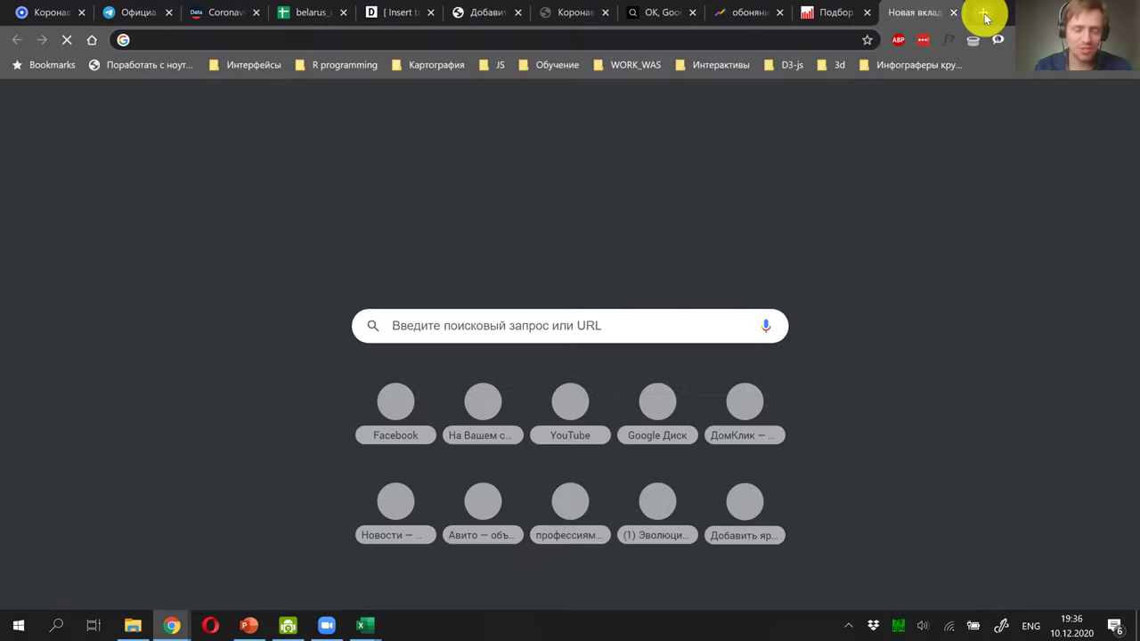
pyautogui.write('map')
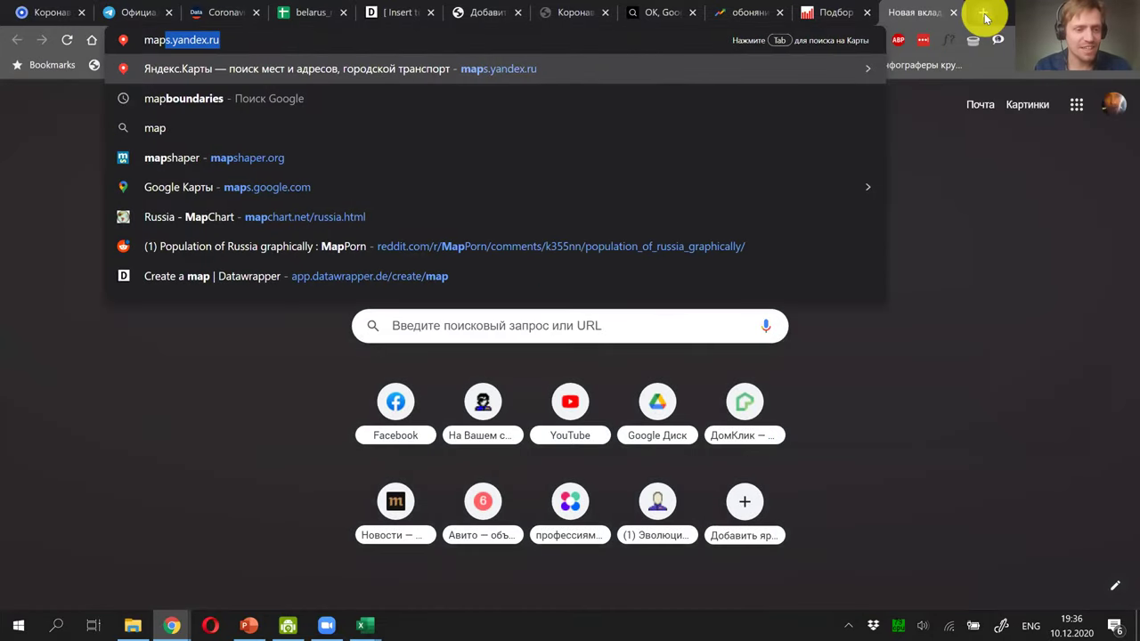
pyautogui.press('BackSpace')
pyautogui.press('BackSpace')
pyautogui.press('BackSpace')
pyautogui.press('BackSpace')
pyautogui.write('geoboundaries.org')
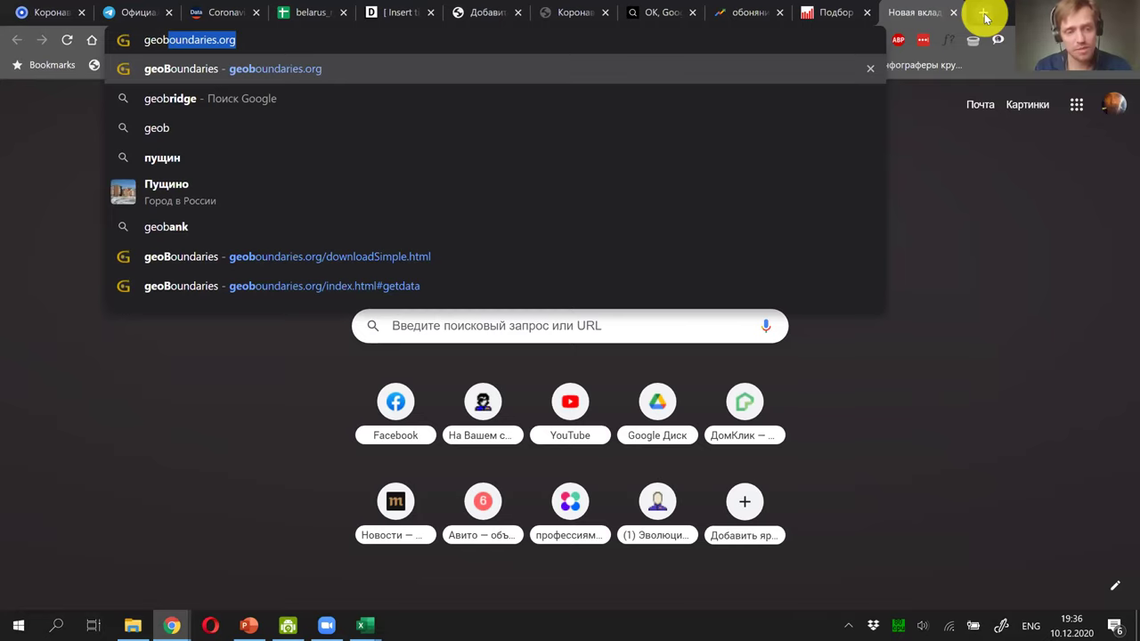
pyautogui.press('Return')
# Step: Copy the geoboundaries.org address, glance at the Excel workbook, then return to the page
pyautogui.click(195, 42)
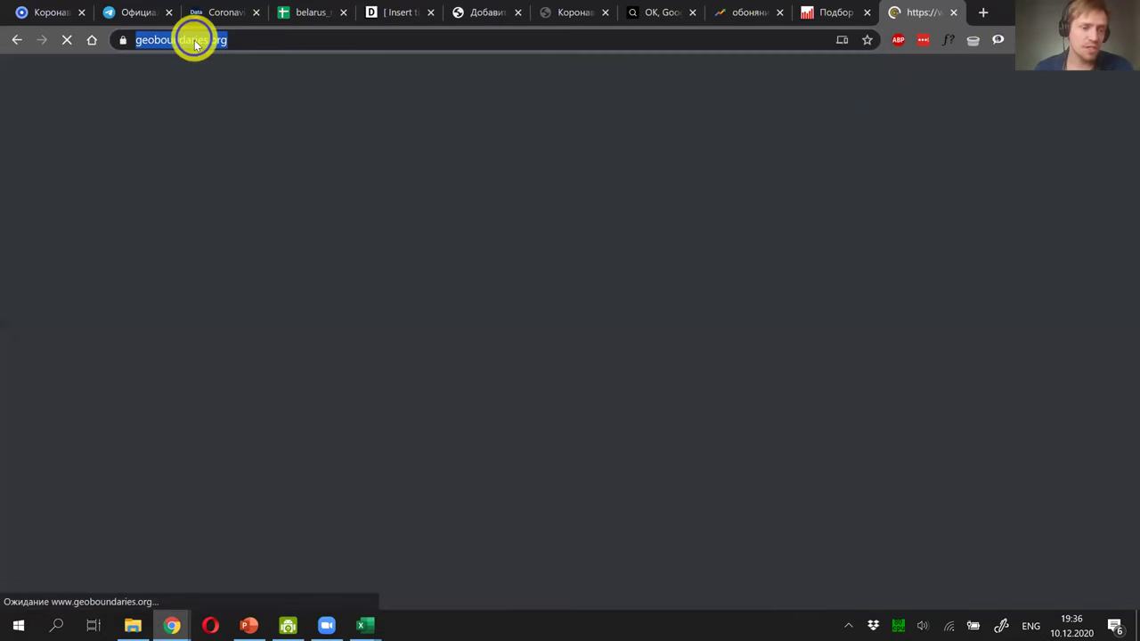
pyautogui.rightClick(195, 41)
pyautogui.click(277, 144)
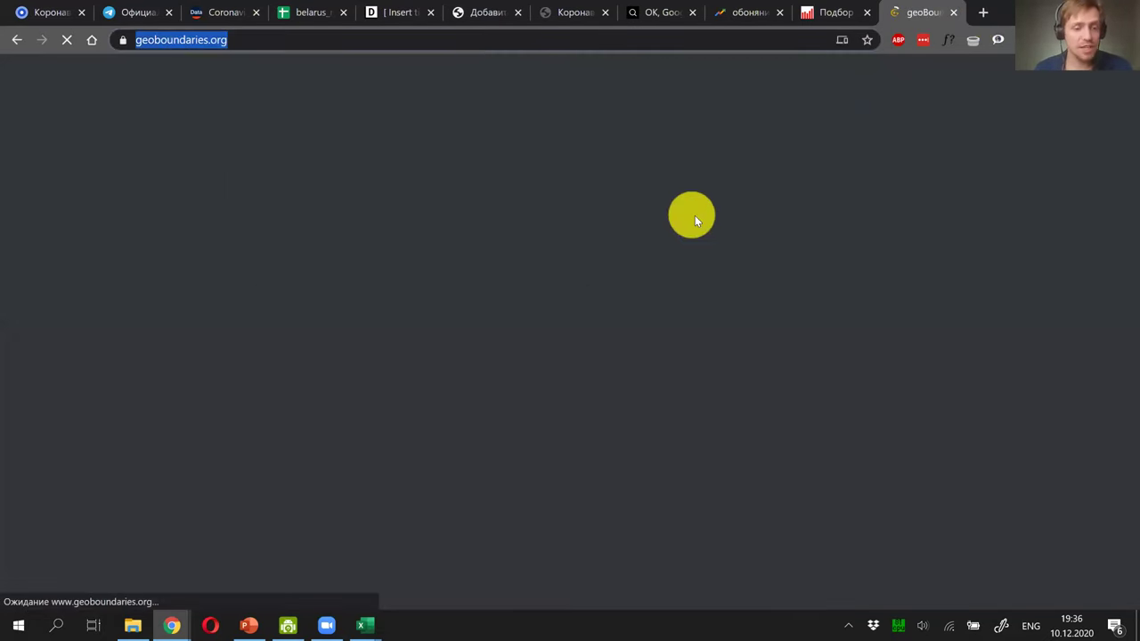
pyautogui.hotkey('alt', 'Tab')
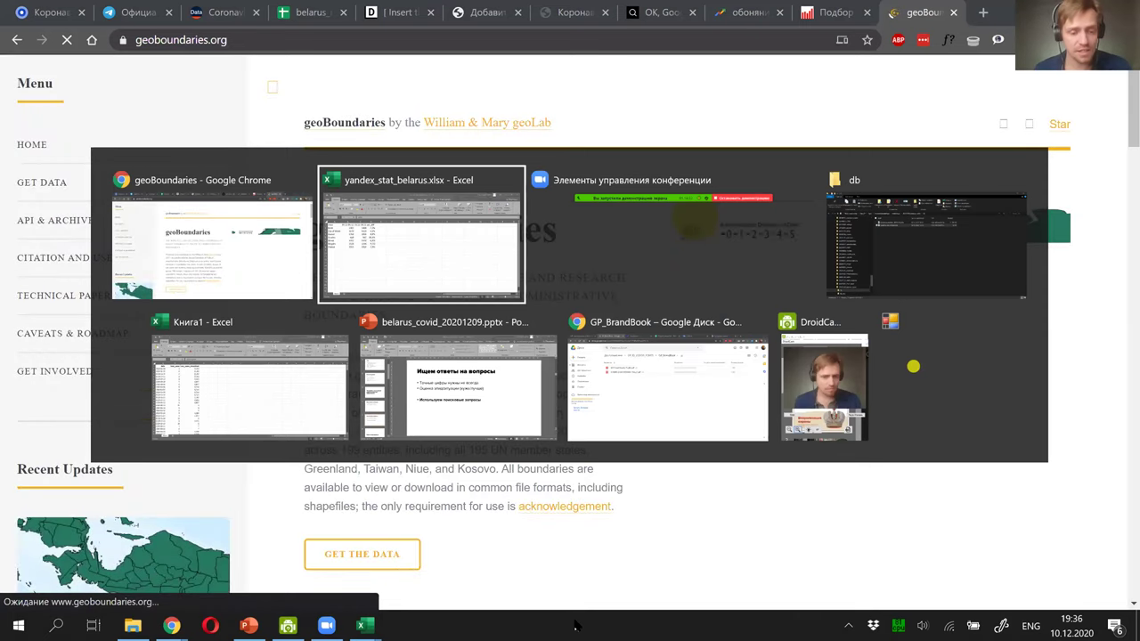
pyautogui.hotkey('alt', 'Tab')
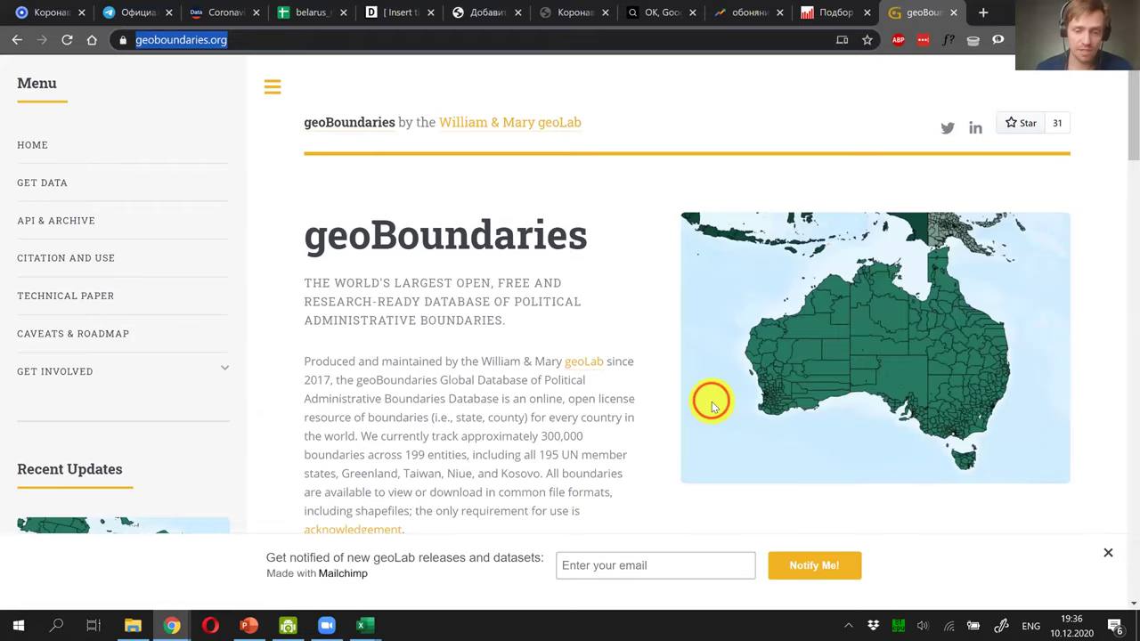
pyautogui.click(712, 405)
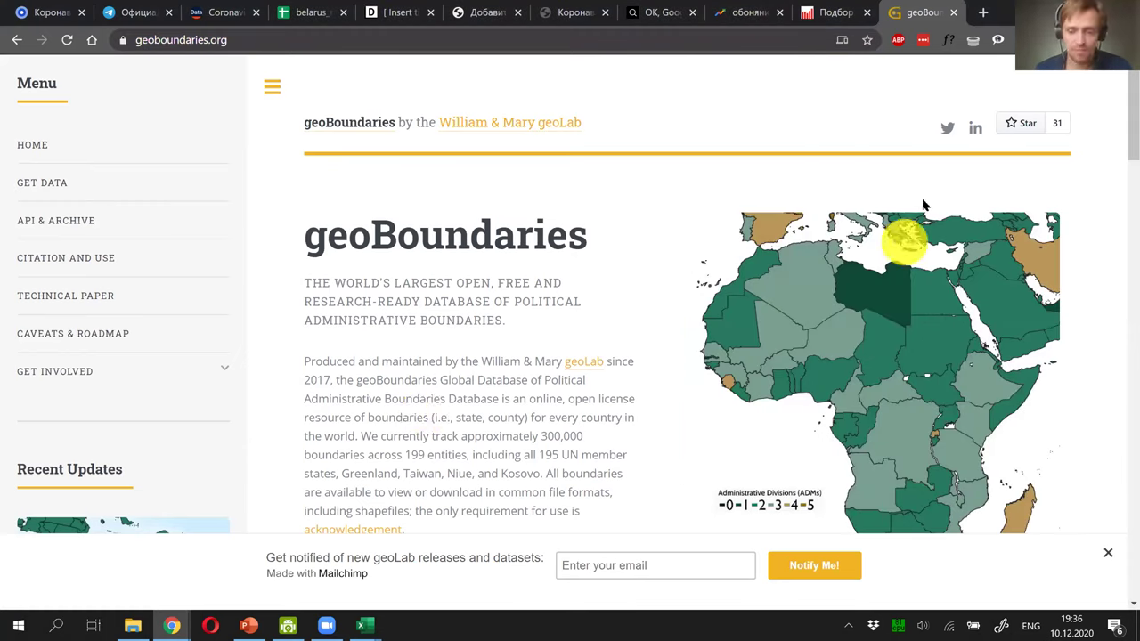
# Step: Dismiss the newsletter bar and go to geoBoundaries' simplified data download page
pyautogui.click(1108, 553)
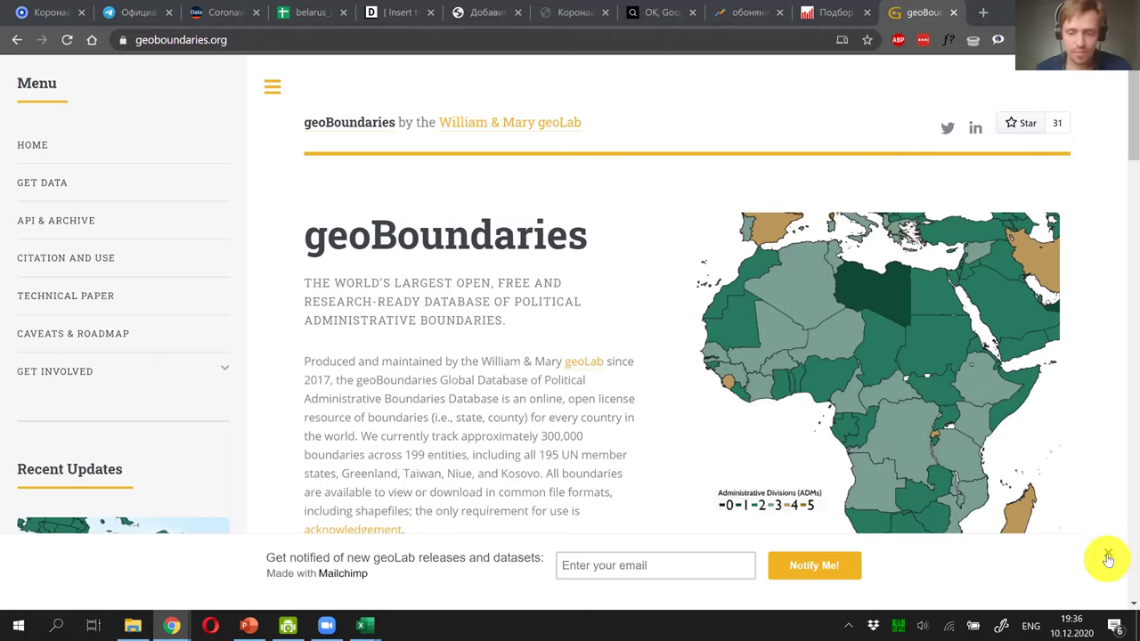
pyautogui.click(554, 401)
pyautogui.scroll(-4, 554, 401)
pyautogui.click(381, 194)
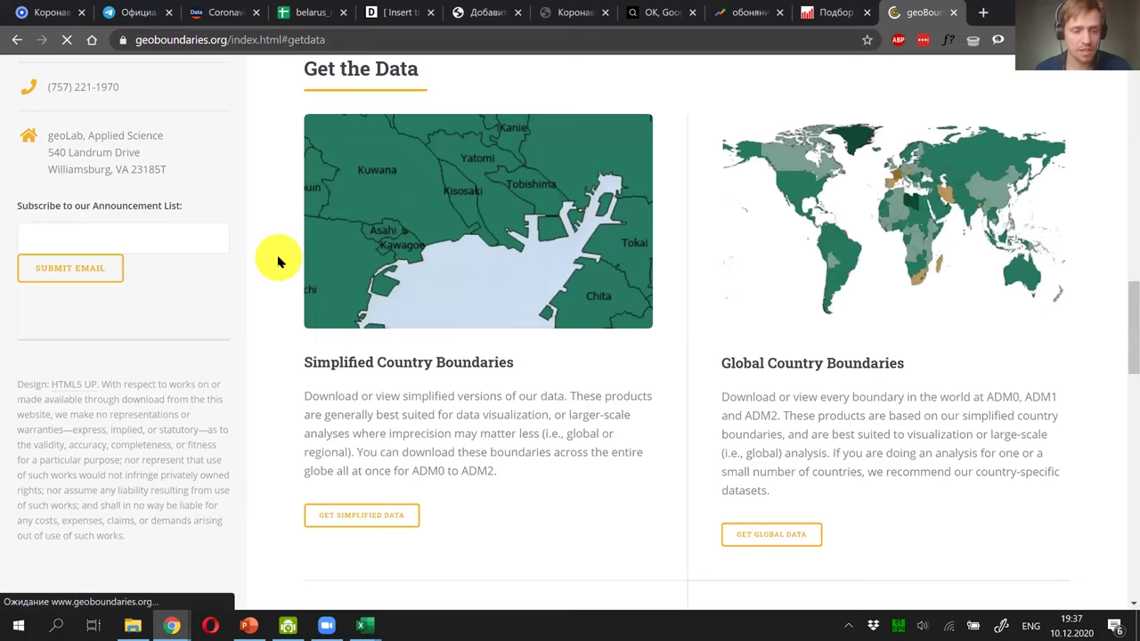
pyautogui.scroll(-1, 276, 257)
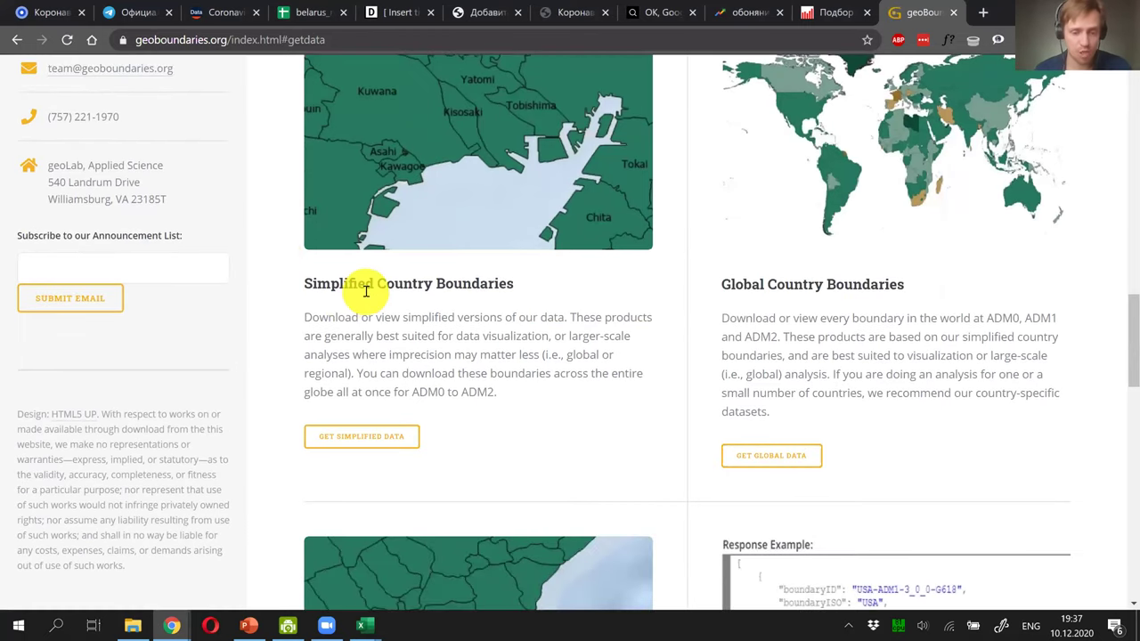
pyautogui.scroll(-3, 365, 289)
pyautogui.click(381, 204)
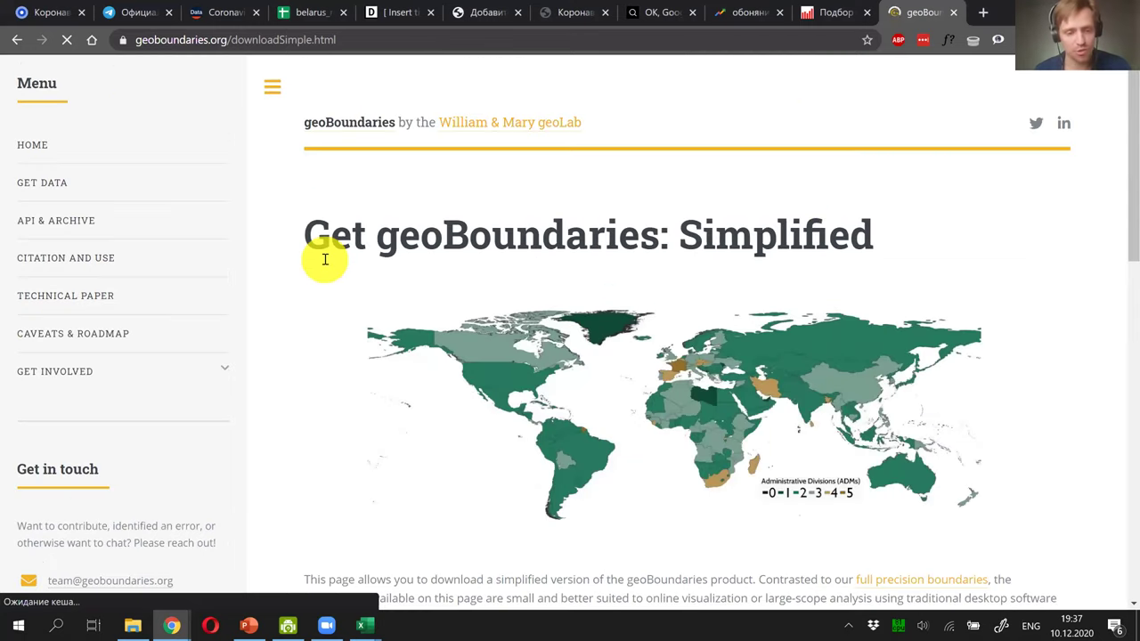
# Step: Filter the download table by ISO3 code 'blr' and download the Belarus ADM2 boundaries
pyautogui.scroll(-9, 325, 259)
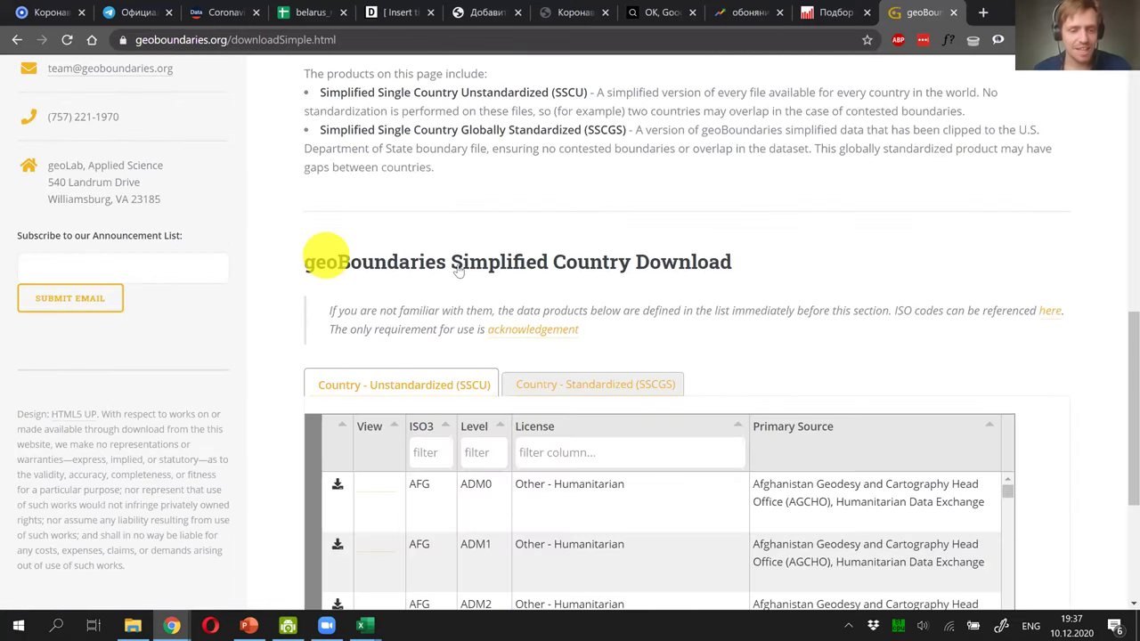
pyautogui.scroll(-2, 458, 270)
pyautogui.click(434, 297)
pyautogui.write('bl')
pyautogui.press('BackSpace')
pyautogui.press('BackSpace')
pyautogui.write('blr')
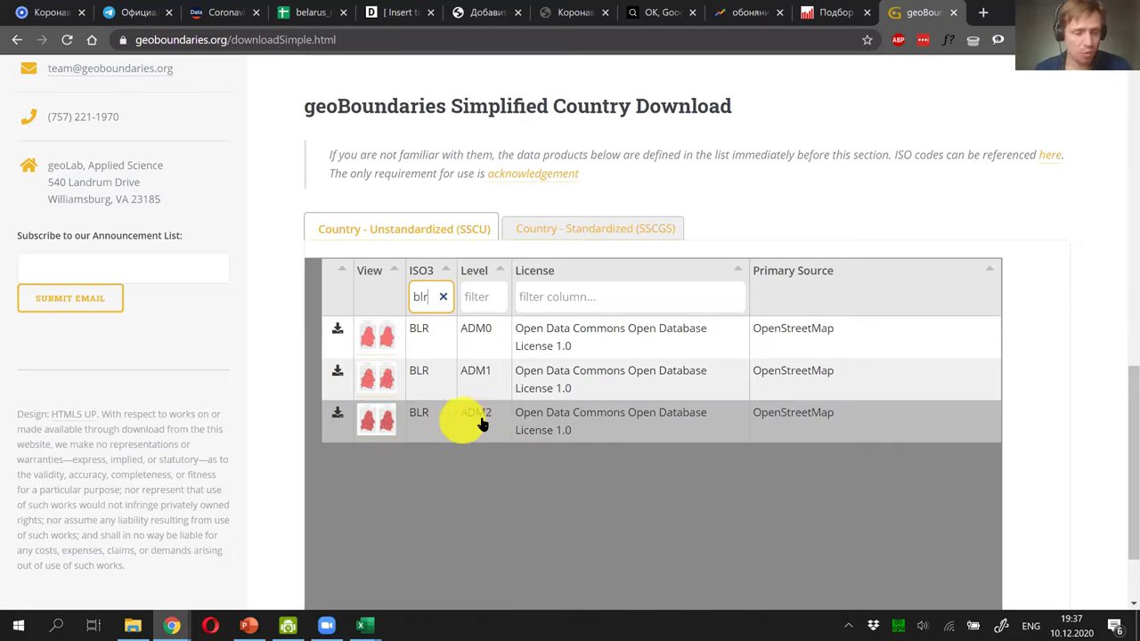
pyautogui.click(339, 414)
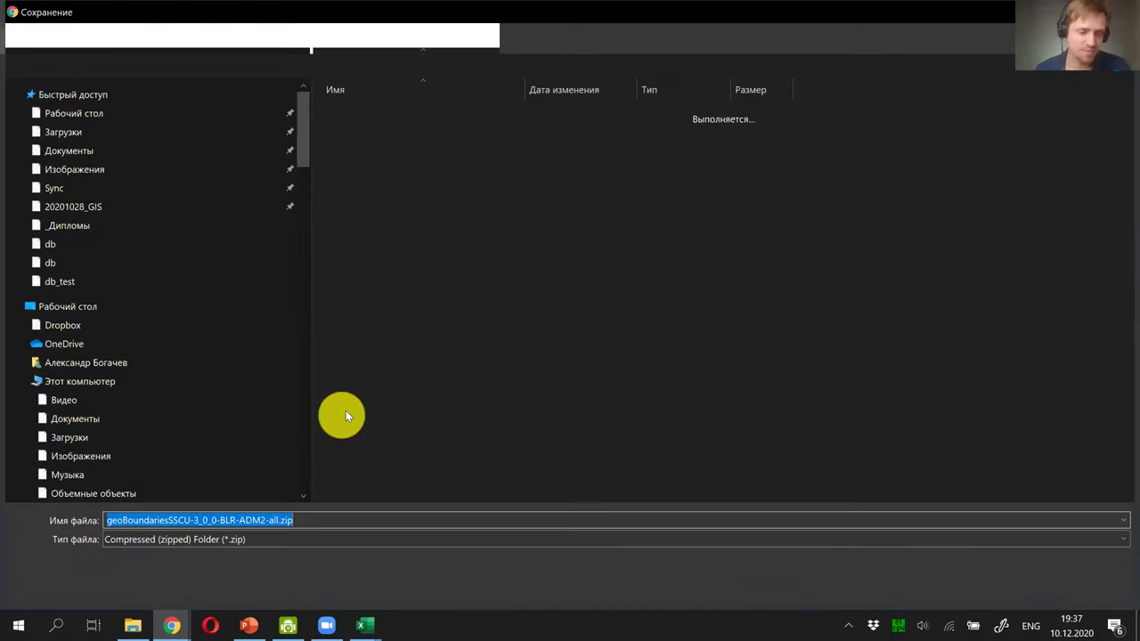
# Step: Save the Belarus ADM2 zip into the db folder and bring up its download options
pyautogui.scroll(-1, 224, 391)
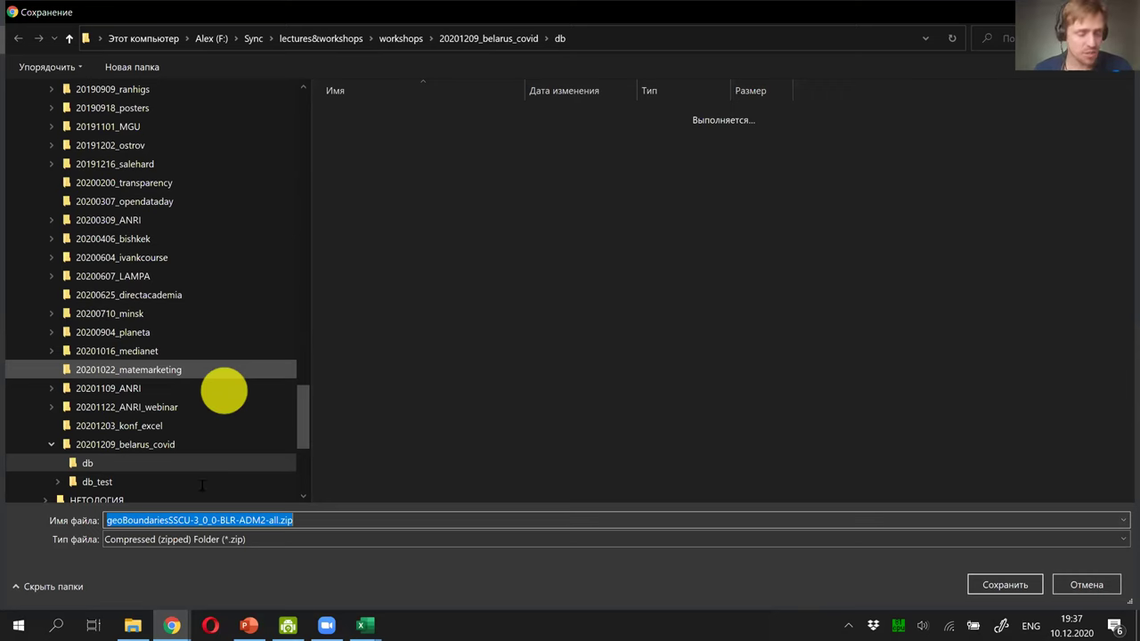
pyautogui.press('Return')
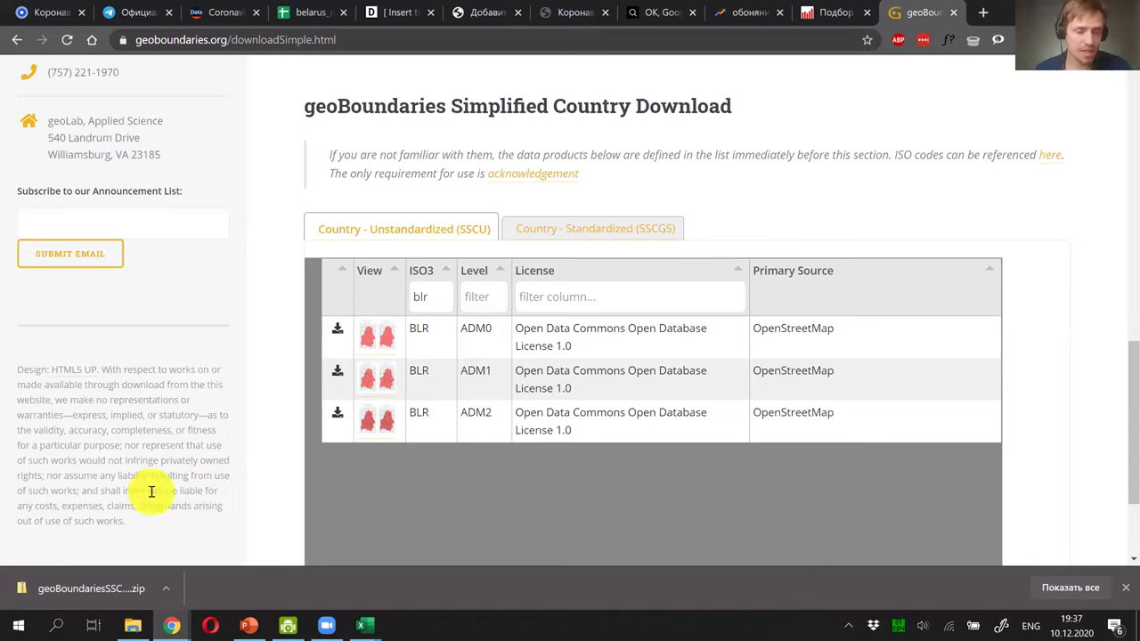
pyautogui.click(165, 587)
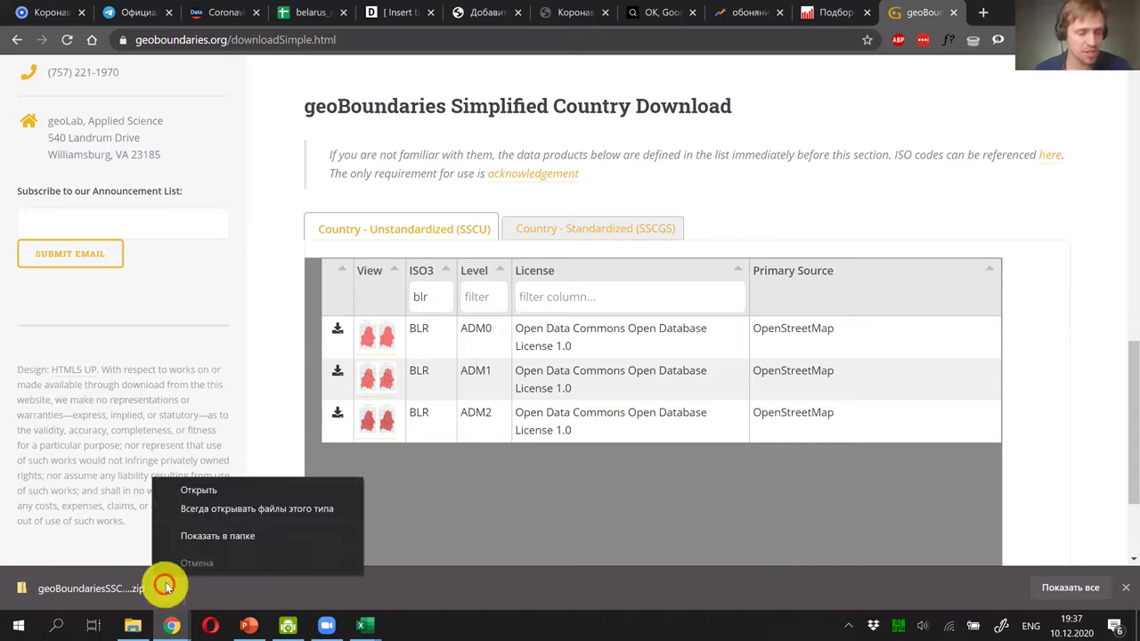
# Step: Extract the Belarus ADM2 zip with 7-Zip into its own folder and open that folder
pyautogui.click(198, 538)
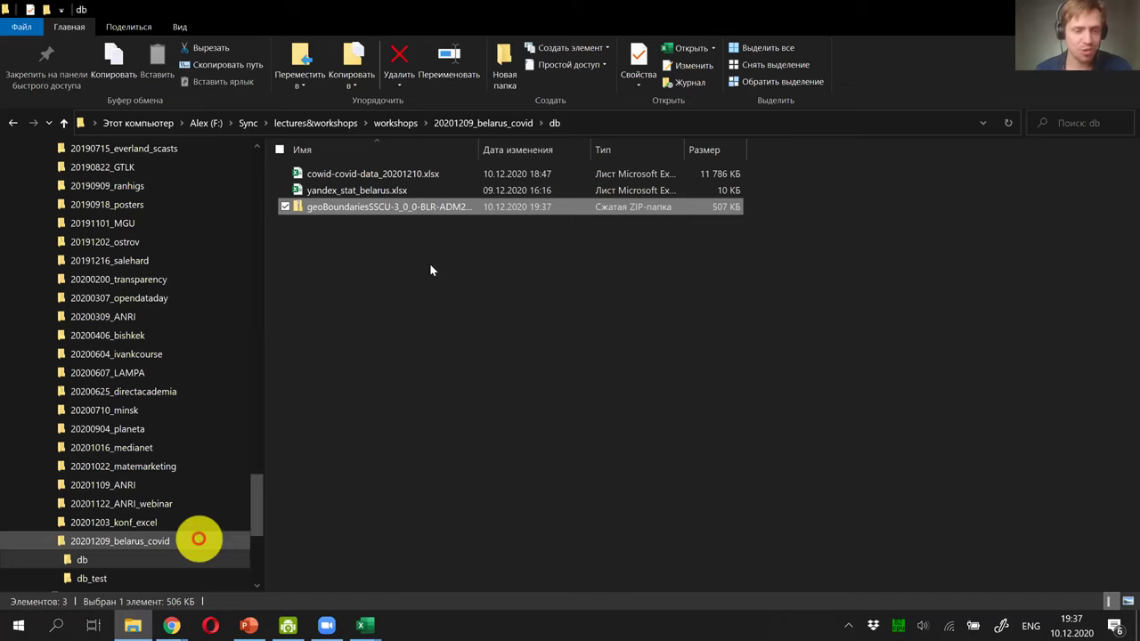
pyautogui.rightClick(385, 212)
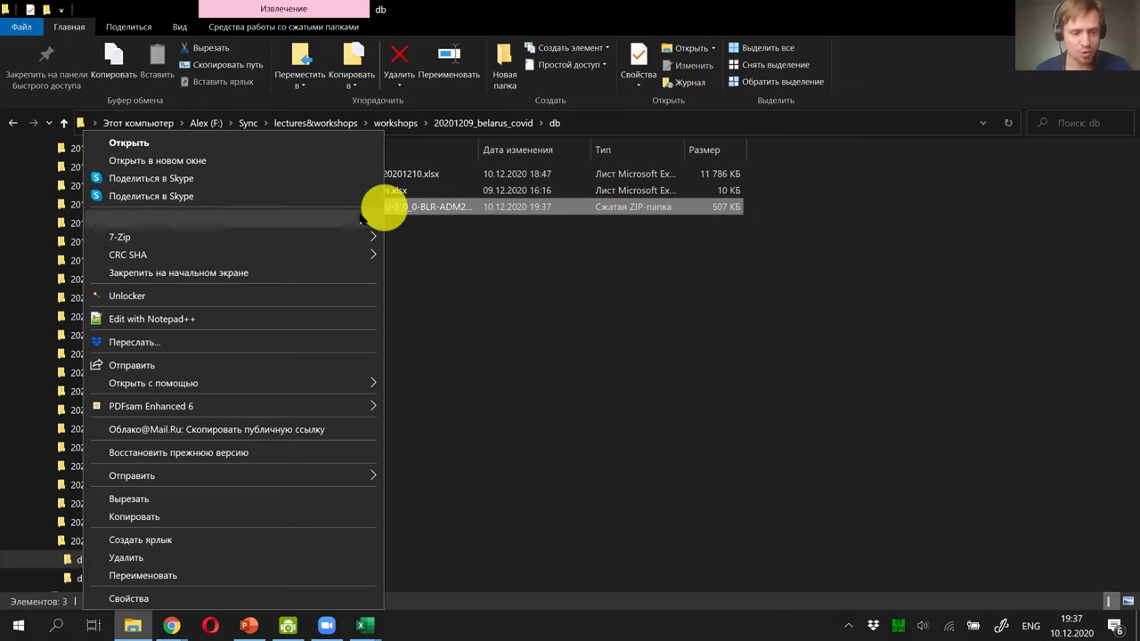
pyautogui.moveTo(331, 237)
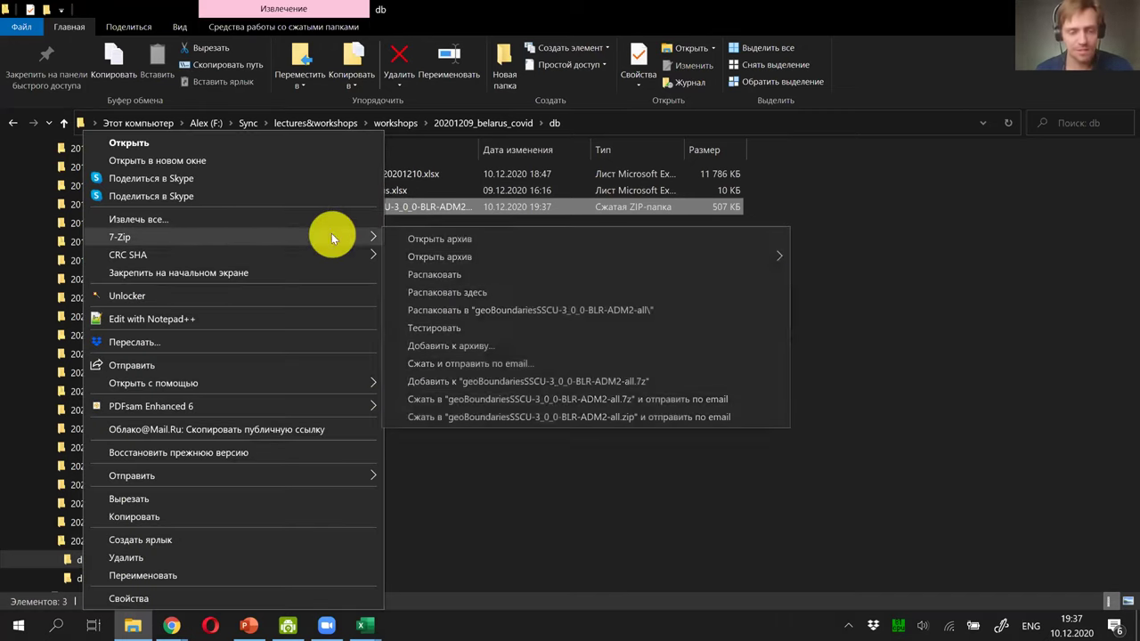
pyautogui.click(617, 315)
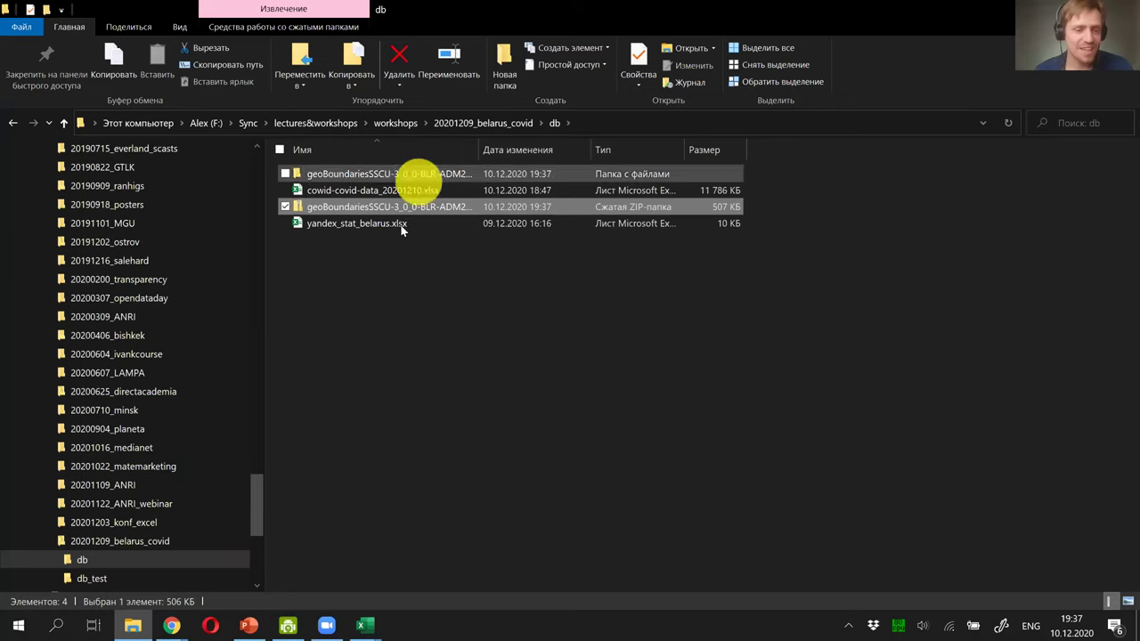
pyautogui.click(428, 178)
pyautogui.doubleClick(427, 178)
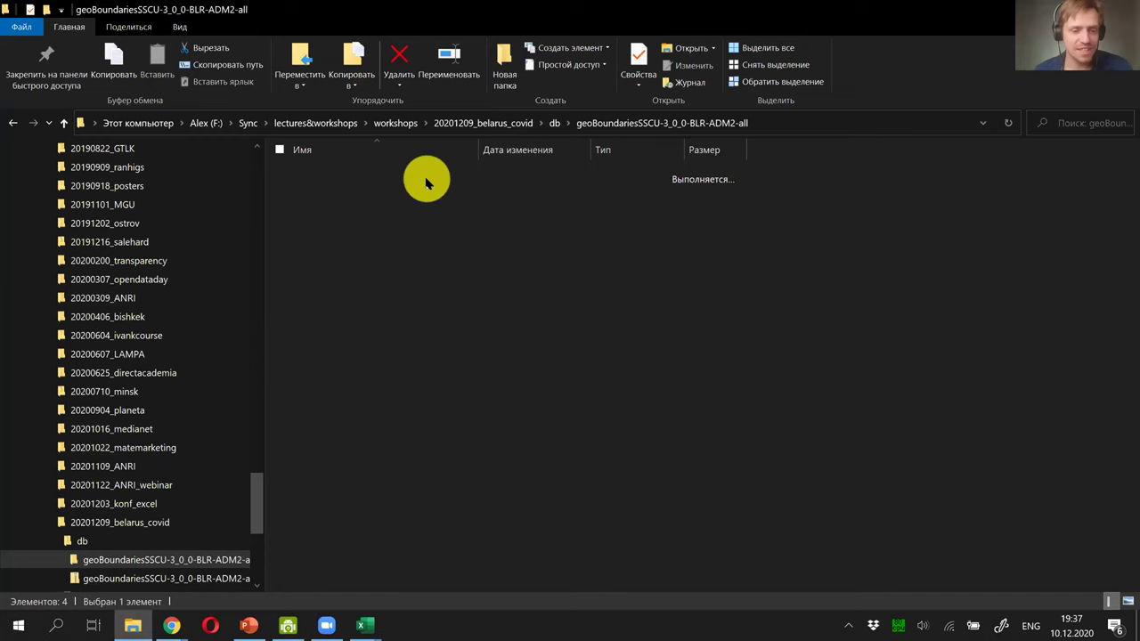
pyautogui.click(570, 269)
pyautogui.click(636, 343)
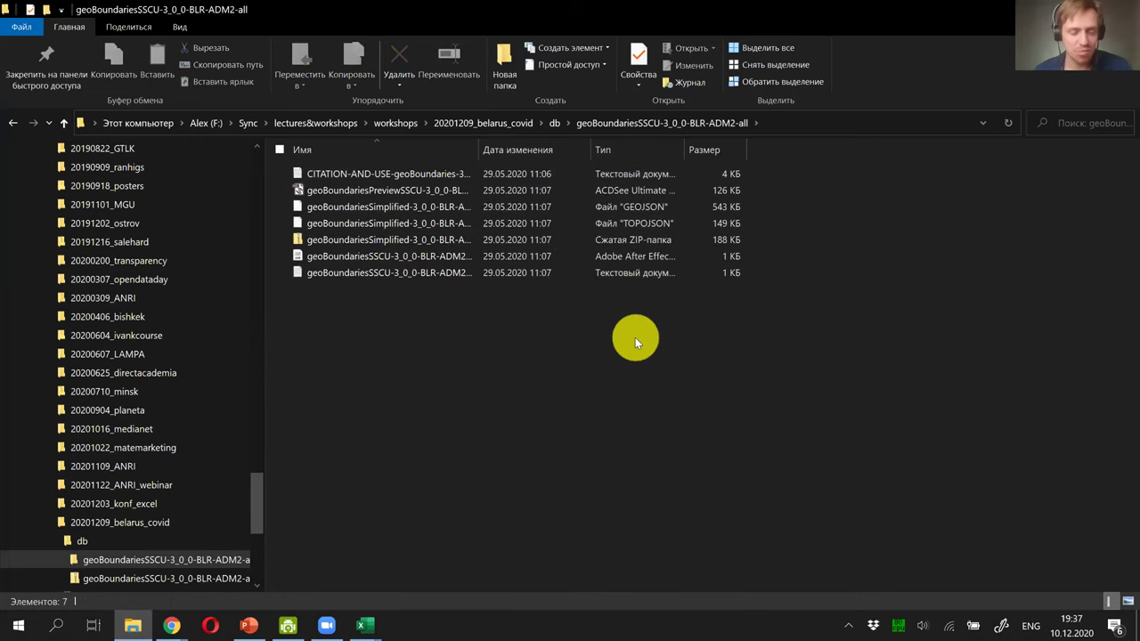
pyautogui.hotkey('alt', 'Tab')
# Step: Go to mapshaper.org in the browser
pyautogui.click(726, 40)
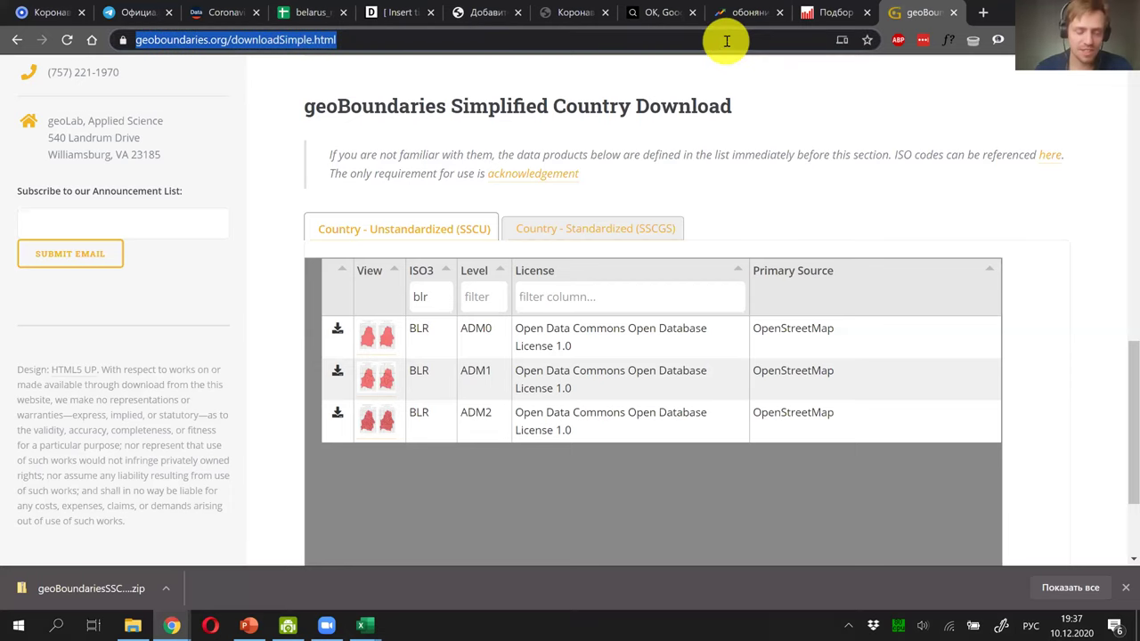
pyautogui.write('ьфз')
pyautogui.press('BackSpace')
pyautogui.press('BackSpace')
pyautogui.press('BackSpace')
pyautogui.hotkey('alt', 'shift')
pyautogui.write('mapsh')
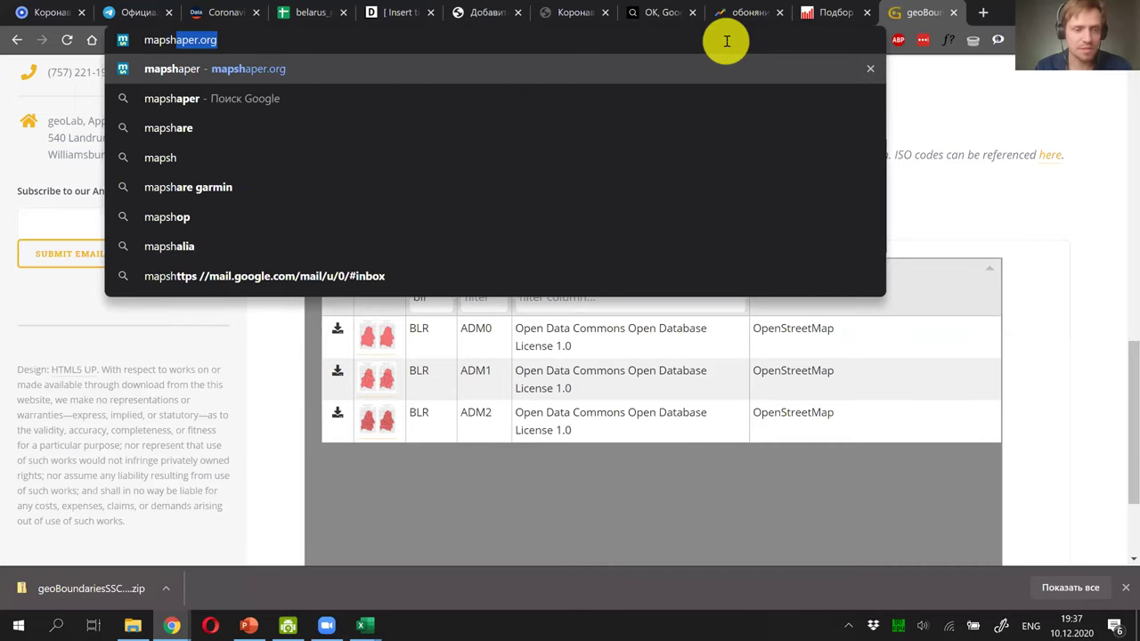
pyautogui.press('Return')
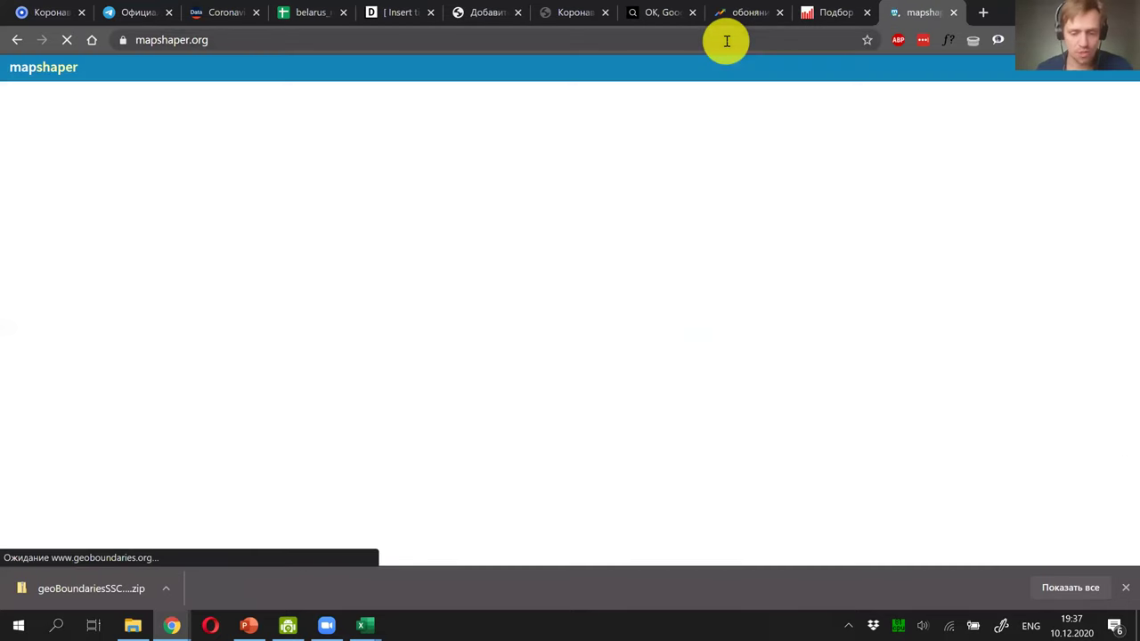
pyautogui.click(1125, 587)
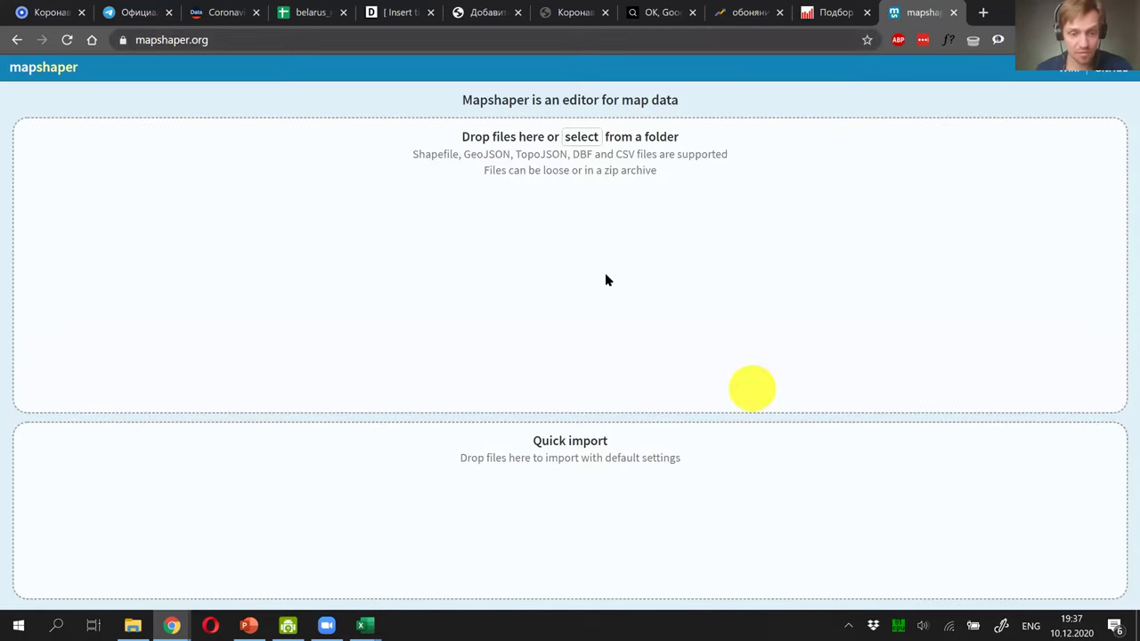
pyautogui.click(208, 71)
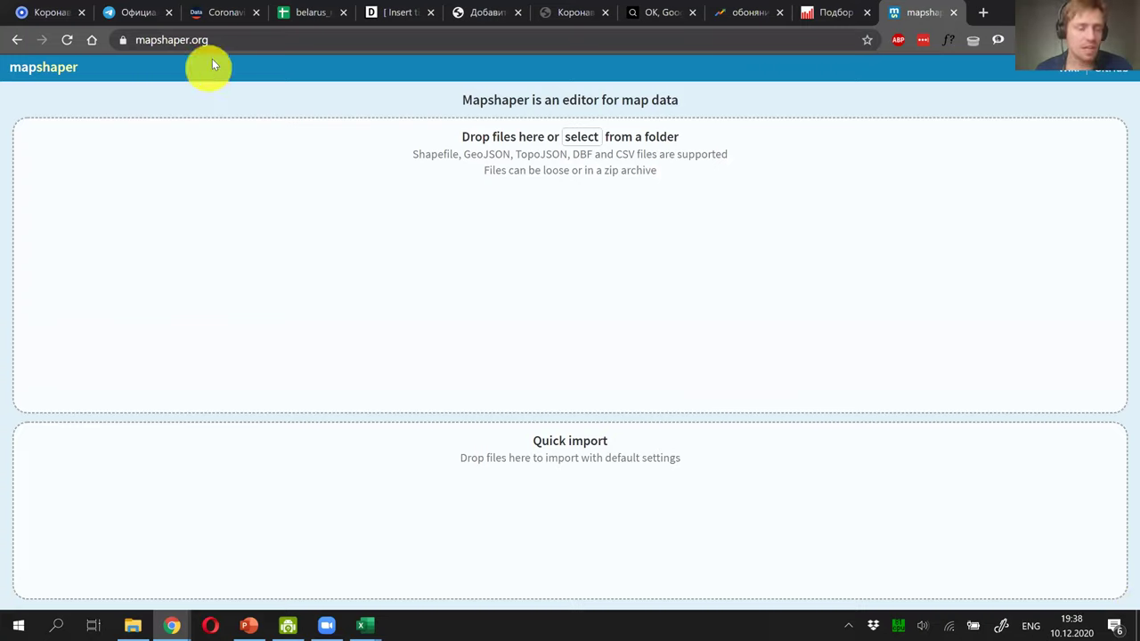
pyautogui.click(215, 50)
pyautogui.click(423, 594)
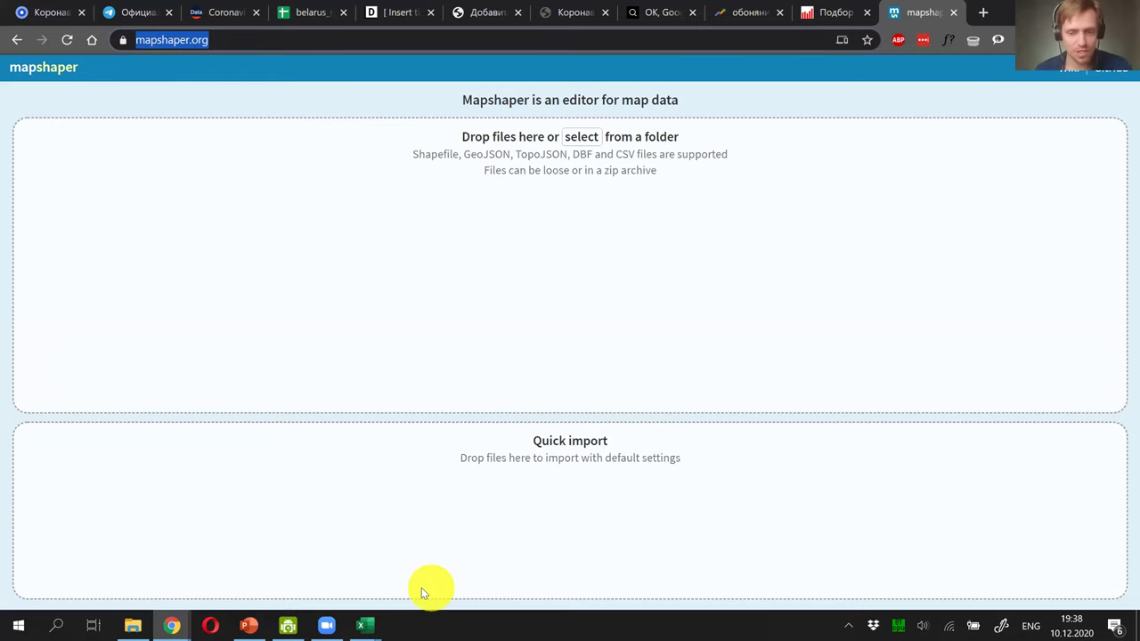
pyautogui.click(695, 396)
pyautogui.click(820, 423)
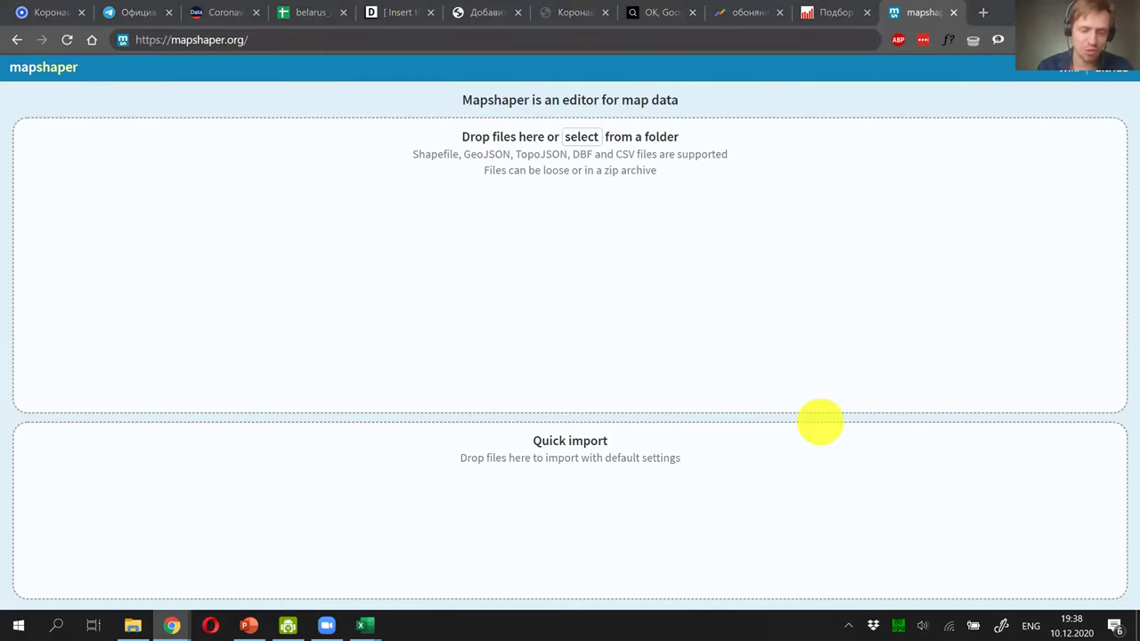
pyautogui.click(935, 168)
# Step: Import geoBoundariesSimplified-3_0_0-BLR-ADM2.geojson into mapshaper with vertex snapping on
pyautogui.hotkey('alt', 'Tab')
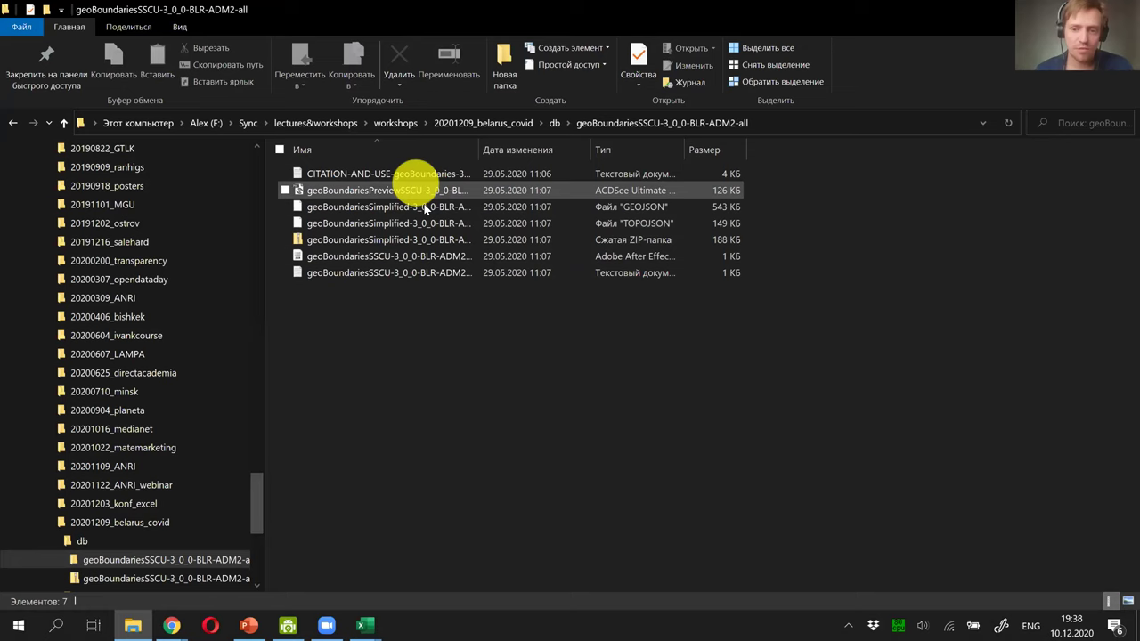
pyautogui.press('super+Down')
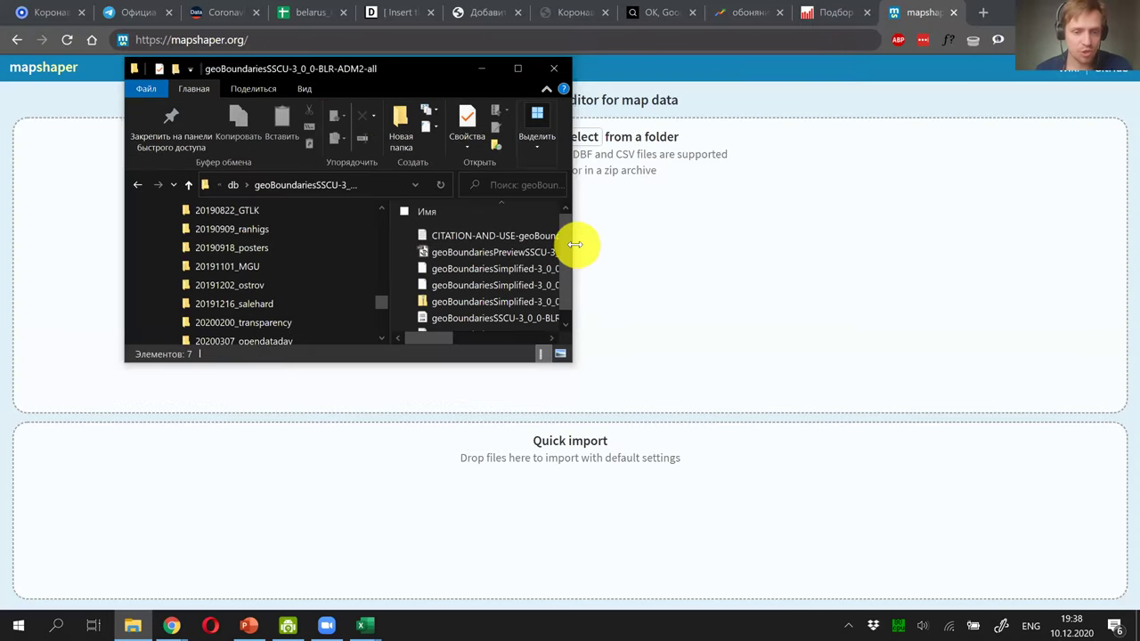
pyautogui.moveTo(576, 244); pyautogui.dragTo(916, 244)
pyautogui.moveTo(598, 211); pyautogui.dragTo(728, 211)
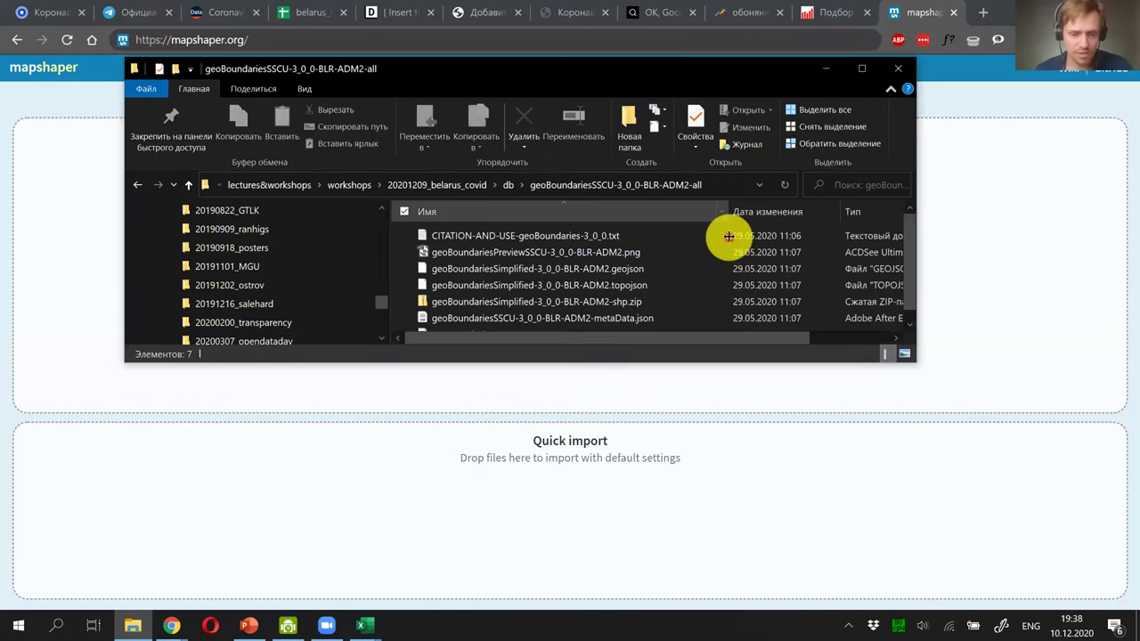
pyautogui.click(627, 269)
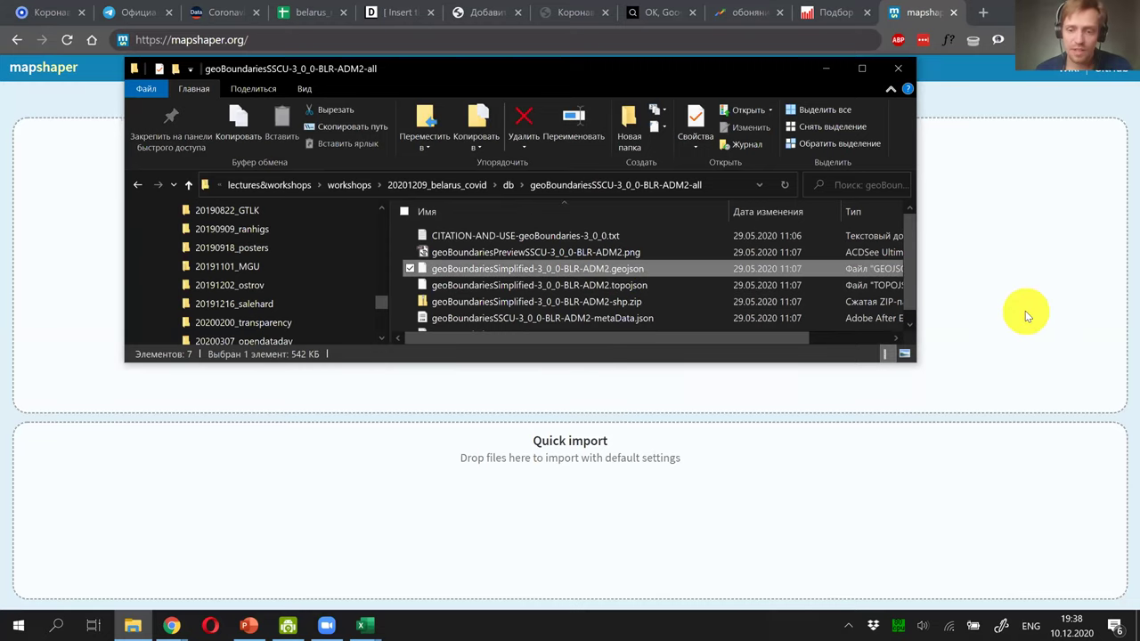
pyautogui.click(826, 68)
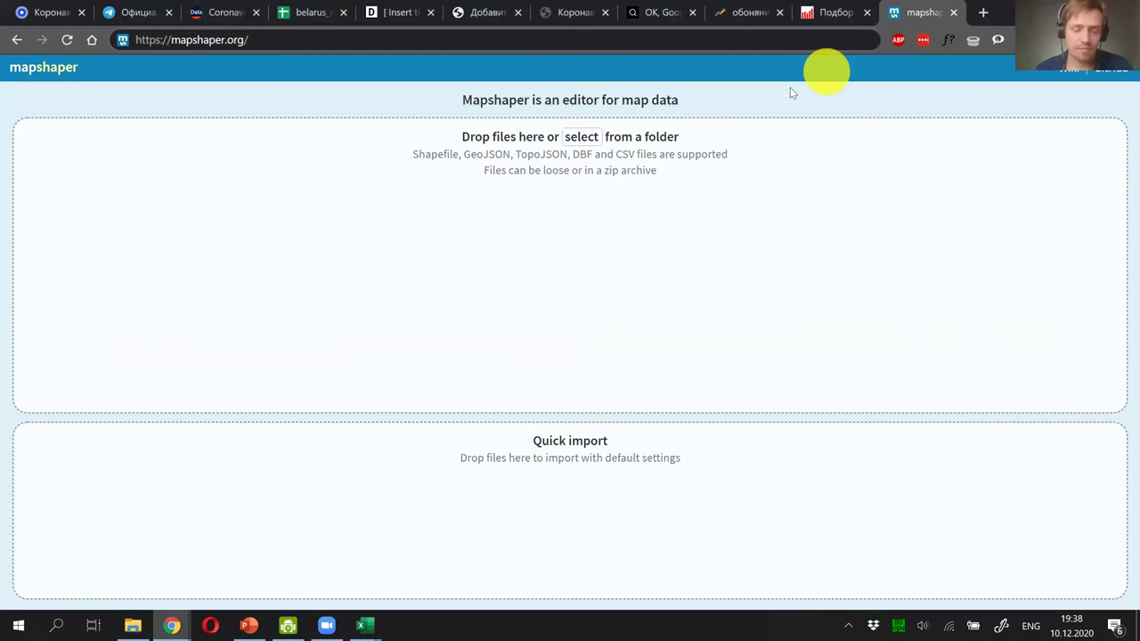
pyautogui.hotkey('alt', 'Tab')
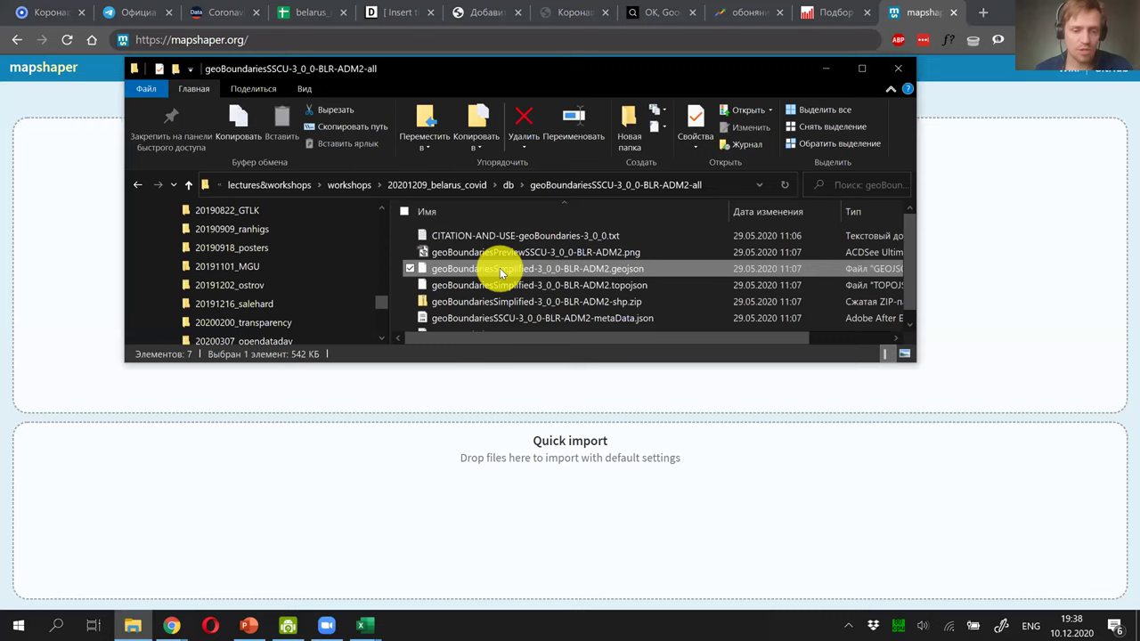
pyautogui.moveTo(579, 71); pyautogui.dragTo(597, 247)
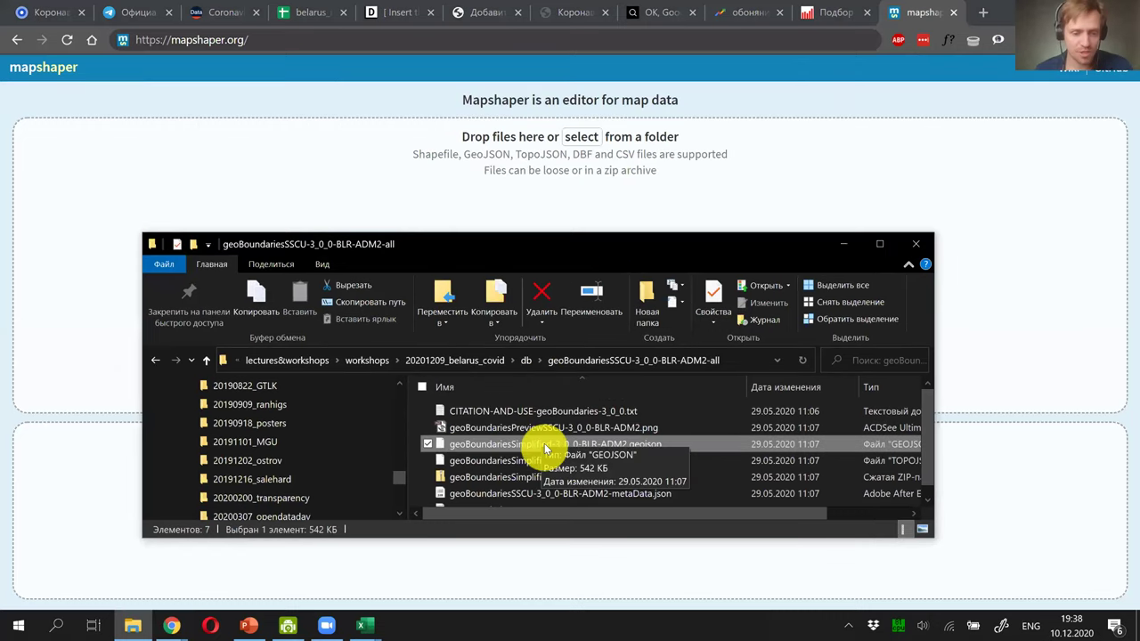
pyautogui.moveTo(539, 445); pyautogui.dragTo(571, 170)
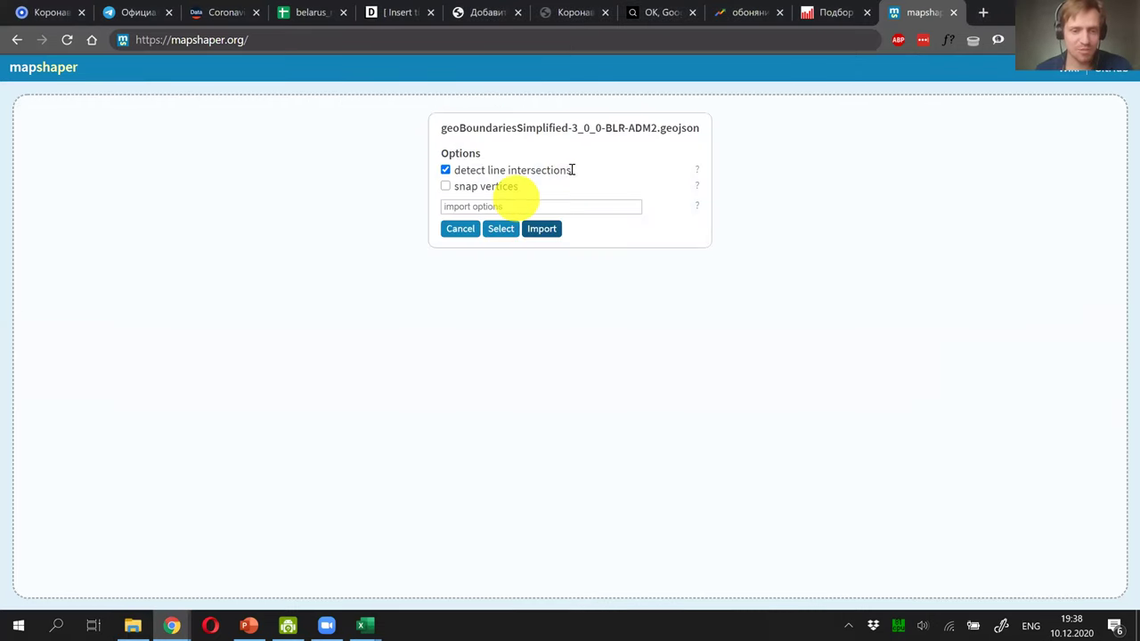
pyautogui.click(472, 188)
pyautogui.click(542, 230)
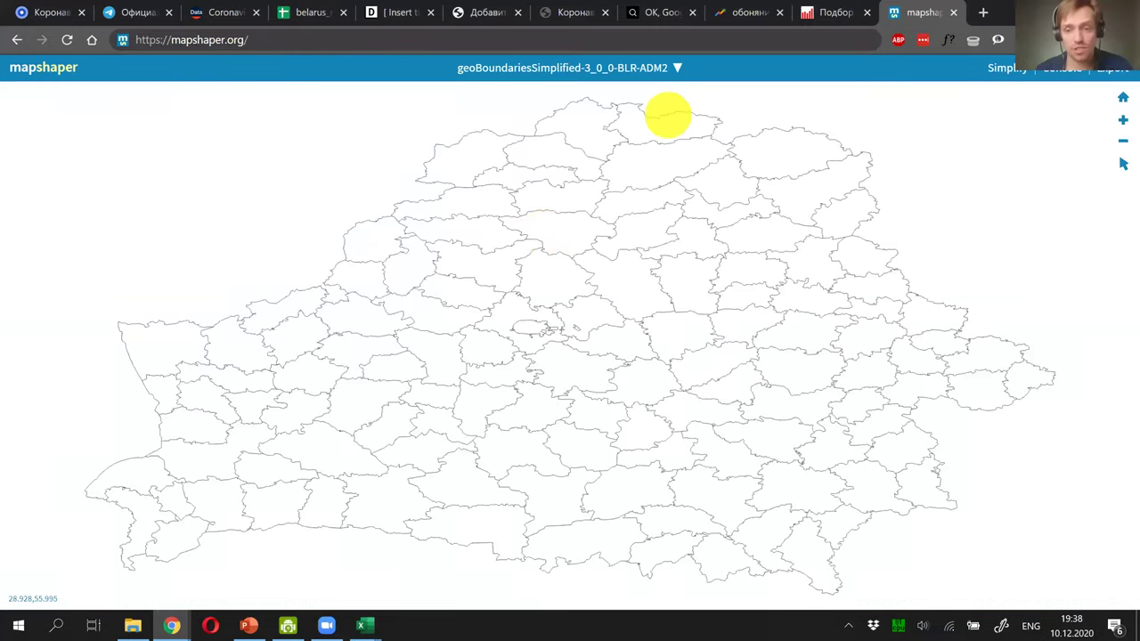
# Step: Simplify the district boundaries to about 25% with shape removal prevented and planar geometry
pyautogui.click(1007, 68)
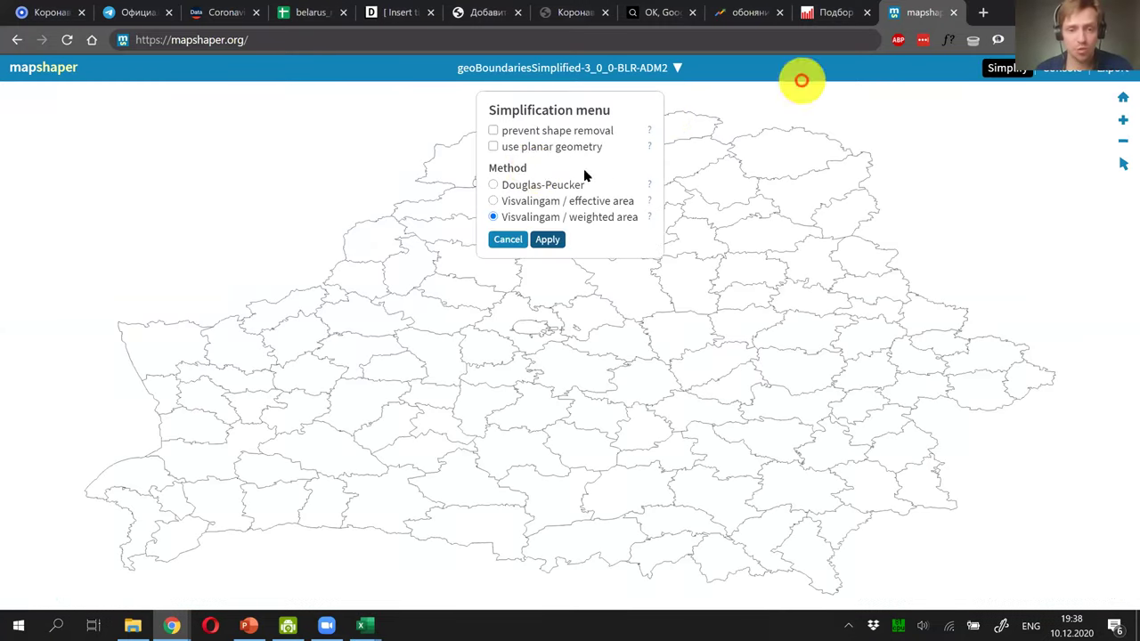
pyautogui.click(493, 131)
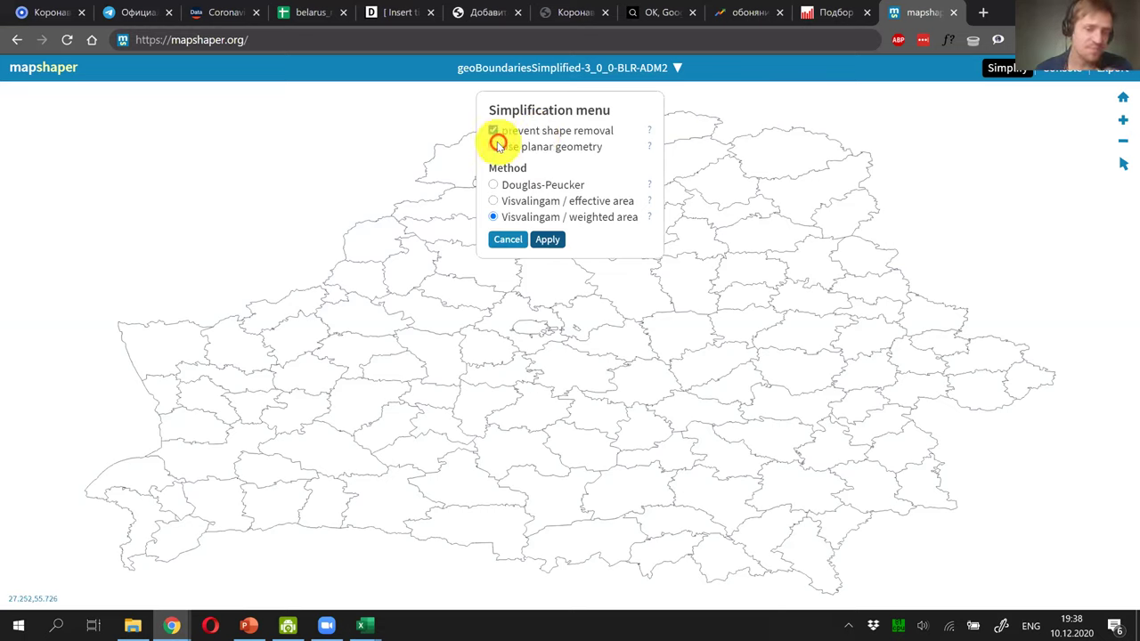
pyautogui.click(496, 146)
pyautogui.click(542, 241)
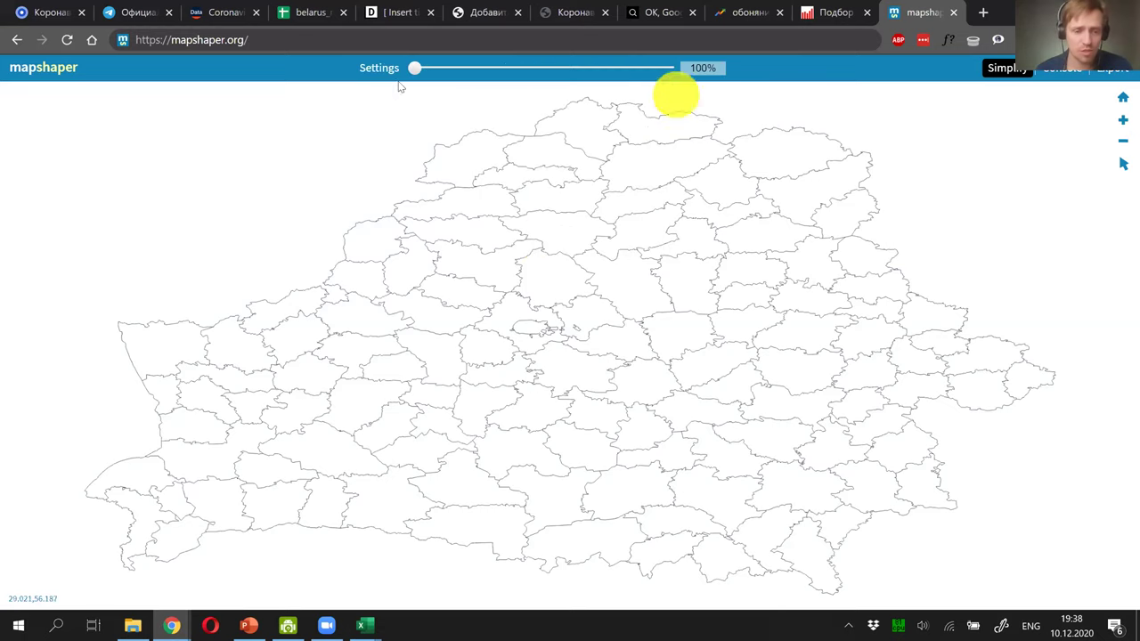
pyautogui.moveTo(415, 71); pyautogui.dragTo(546, 86)
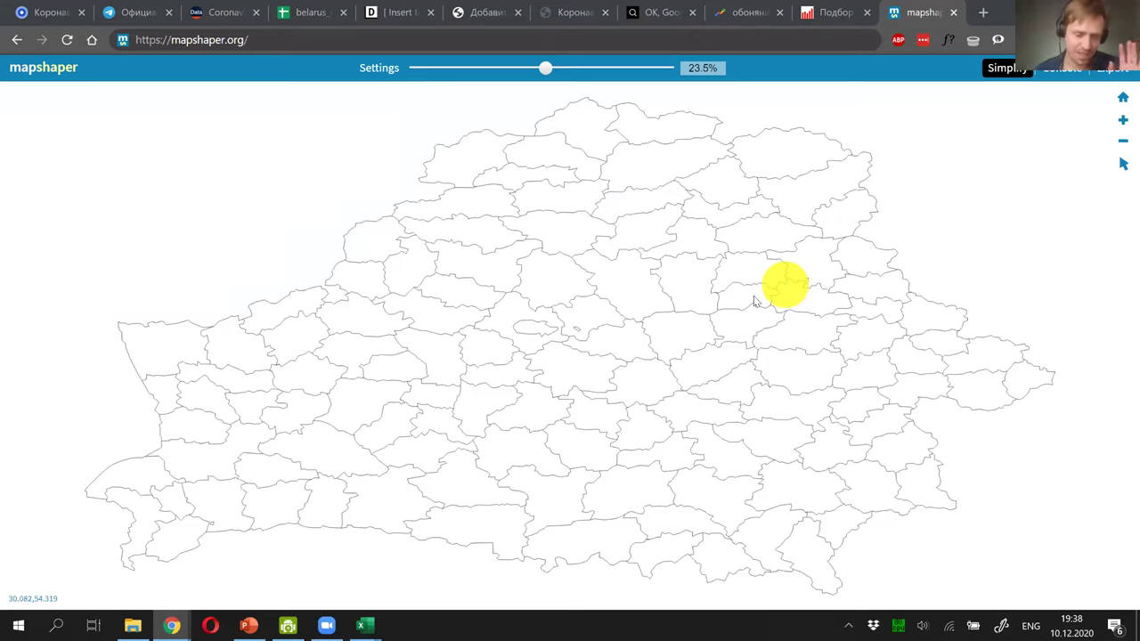
pyautogui.moveTo(550, 68); pyautogui.dragTo(546, 68)
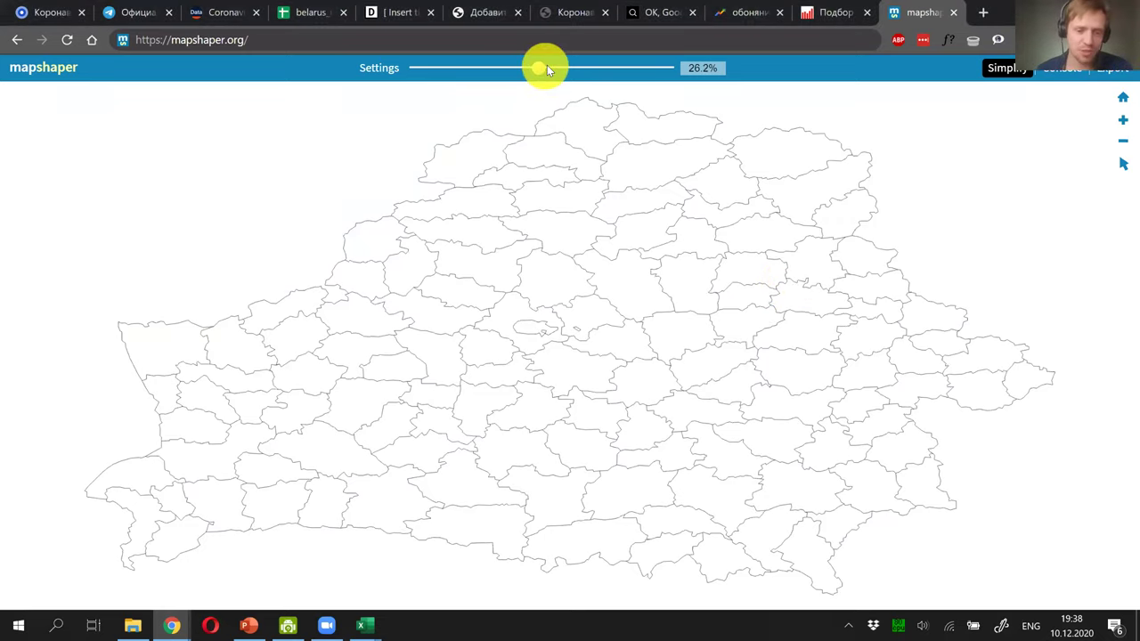
# Step: Export the layer as TopoJSON, appending '2001210' to the file name, into the db folder
pyautogui.click(1107, 73)
pyautogui.click(512, 182)
pyautogui.click(544, 271)
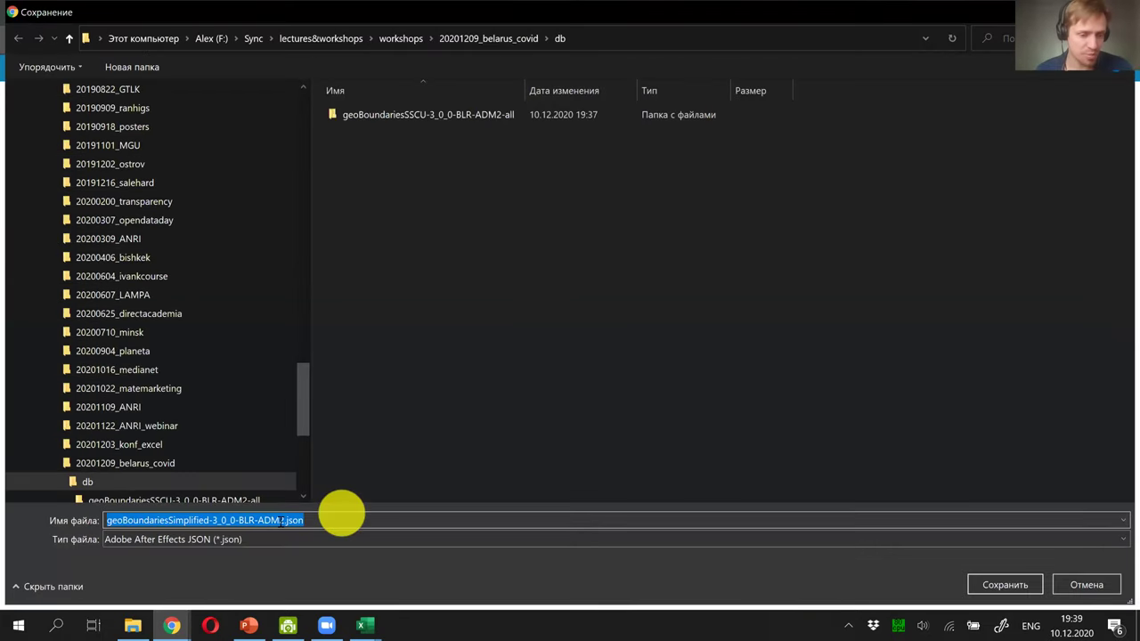
pyautogui.click(294, 520)
pyautogui.write('2001210')
pyautogui.press('Return')
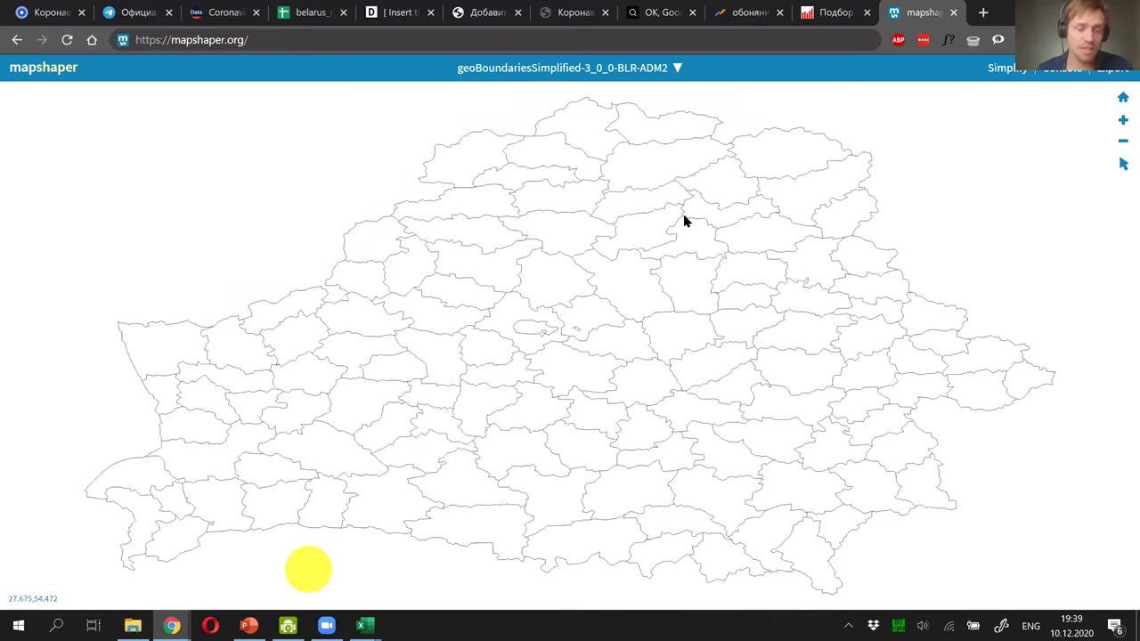
# Step: Switch to the Datawrapper tab and start a new map
pyautogui.hotkey('ctrl', '5')
pyautogui.scroll(-2, 640, 119)
pyautogui.scroll(2, 640, 119)
pyautogui.click(657, 81)
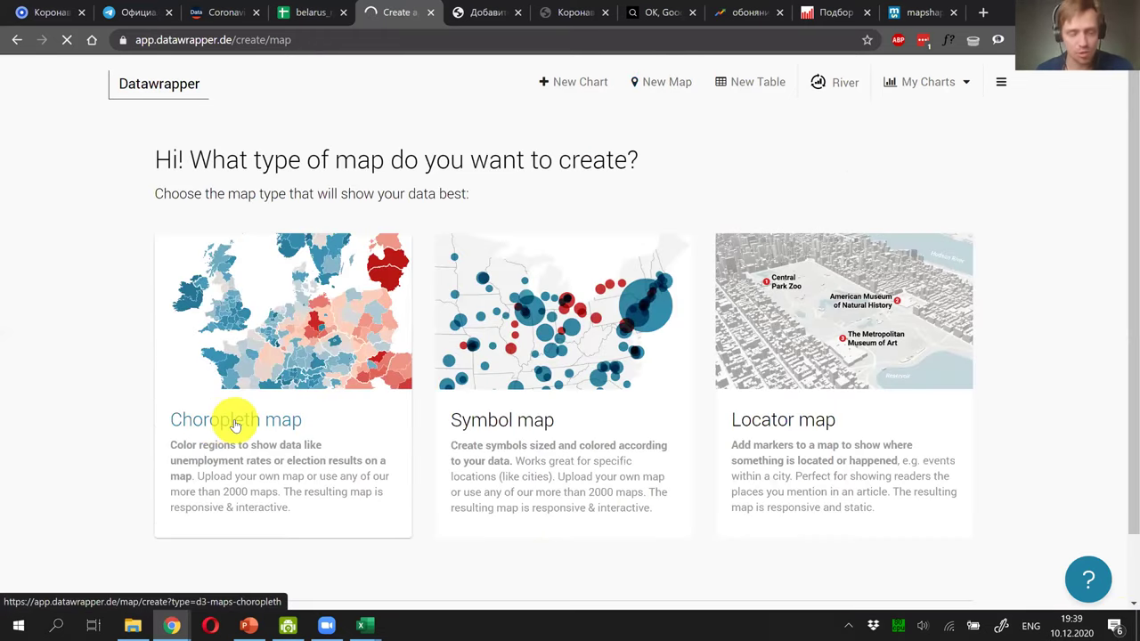
# Step: Choose a choropleth map with an uploaded basemap and browse to workshops > 20201209_belarus_covid
pyautogui.click(235, 425)
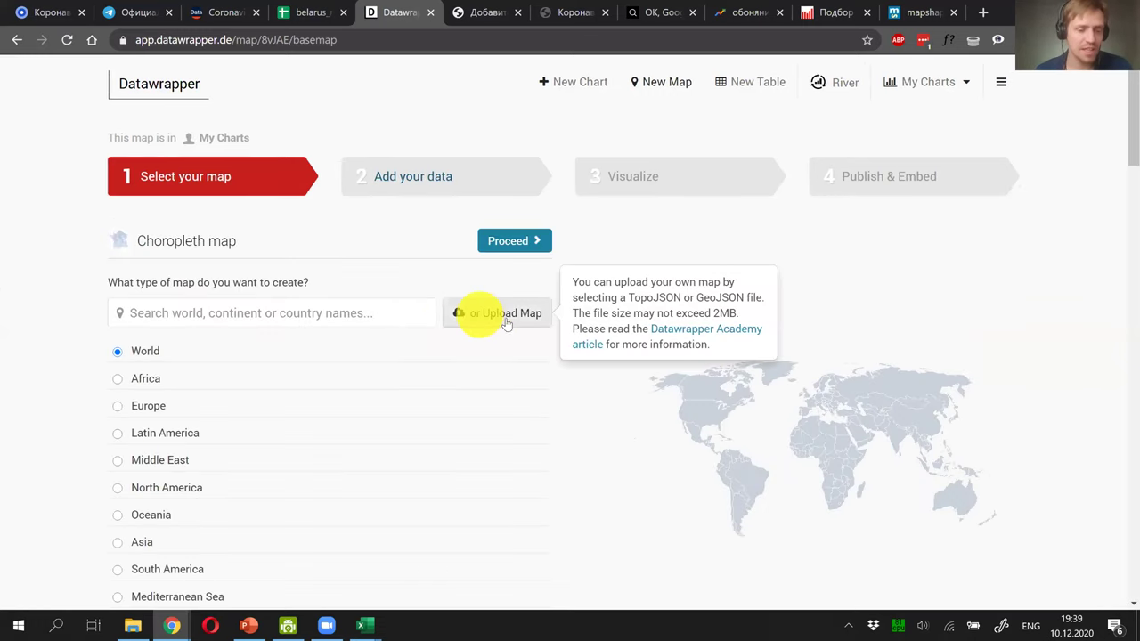
pyautogui.click(507, 318)
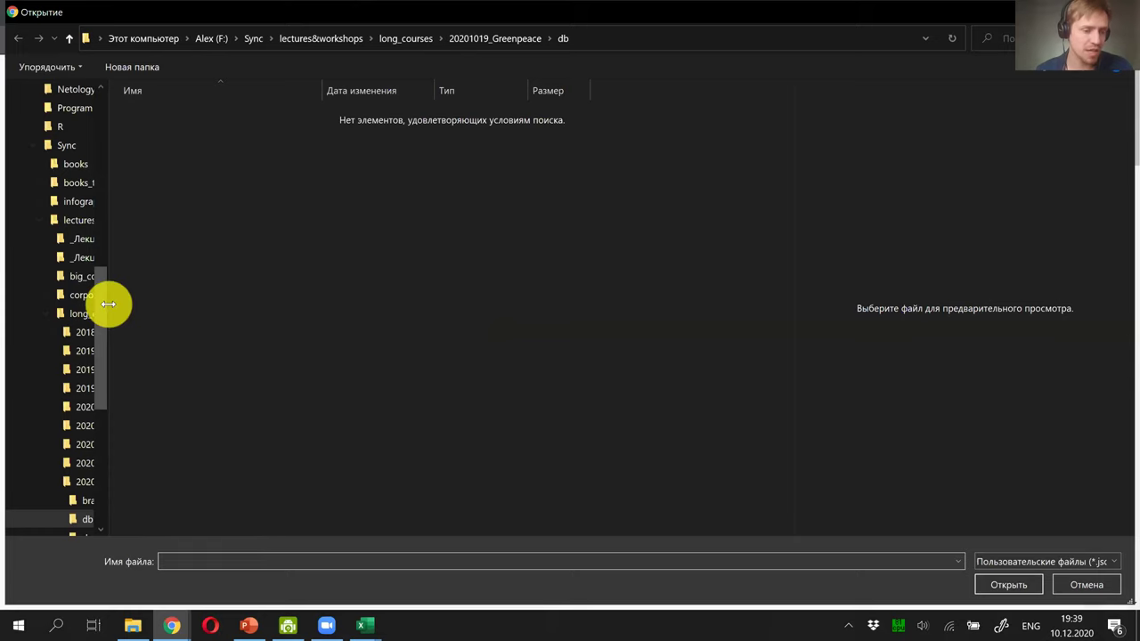
pyautogui.moveTo(108, 307); pyautogui.dragTo(308, 325)
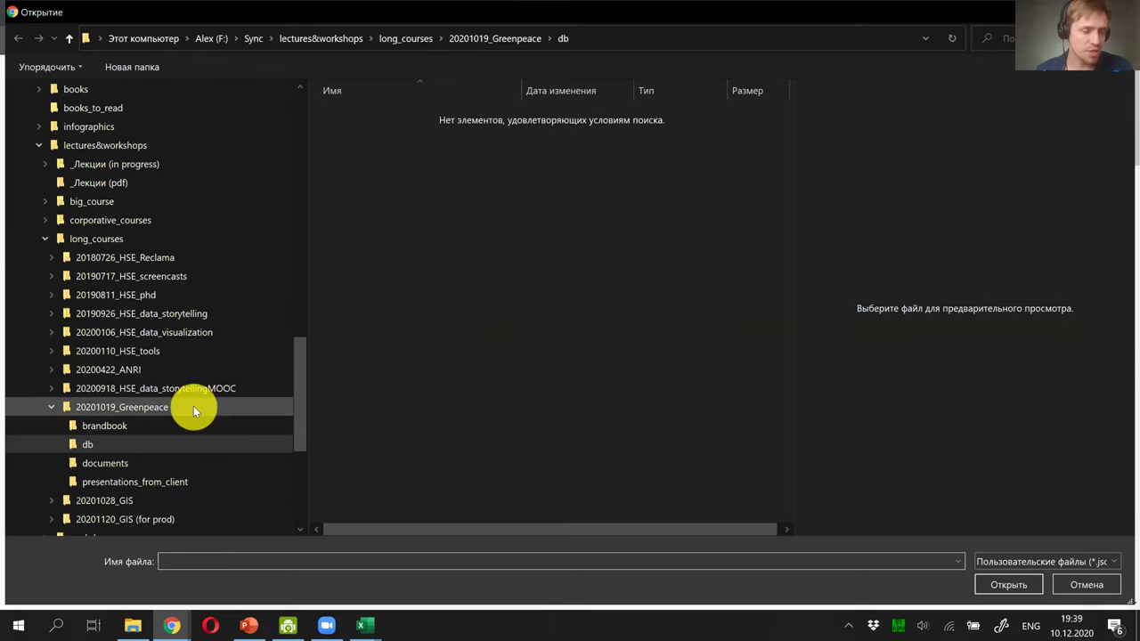
pyautogui.scroll(-1, 194, 407)
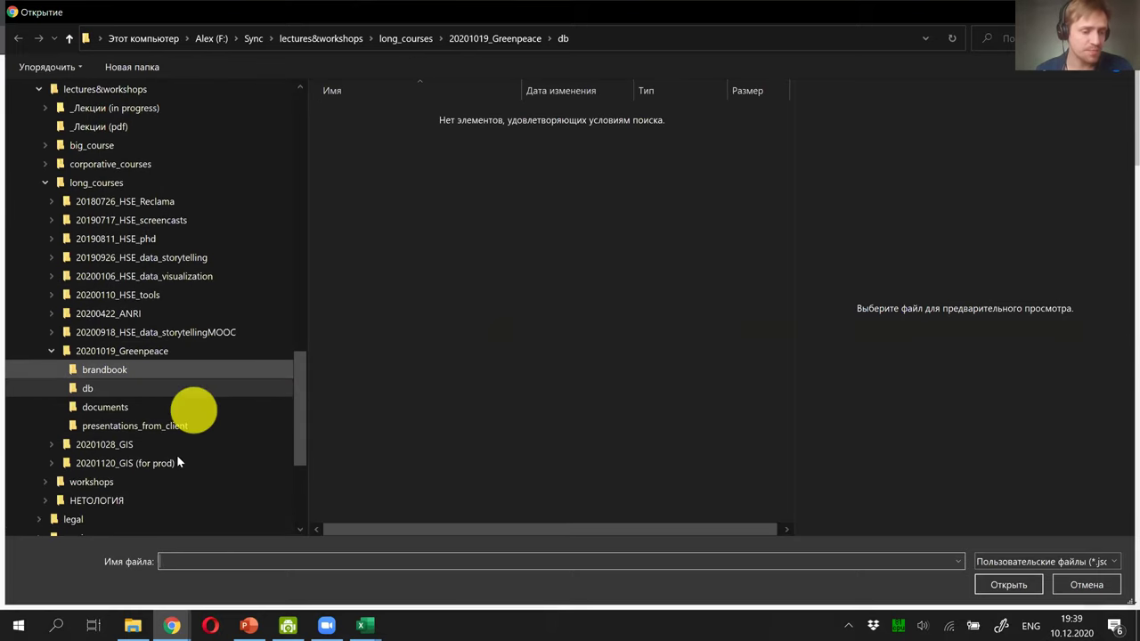
pyautogui.click(42, 182)
pyautogui.click(129, 254)
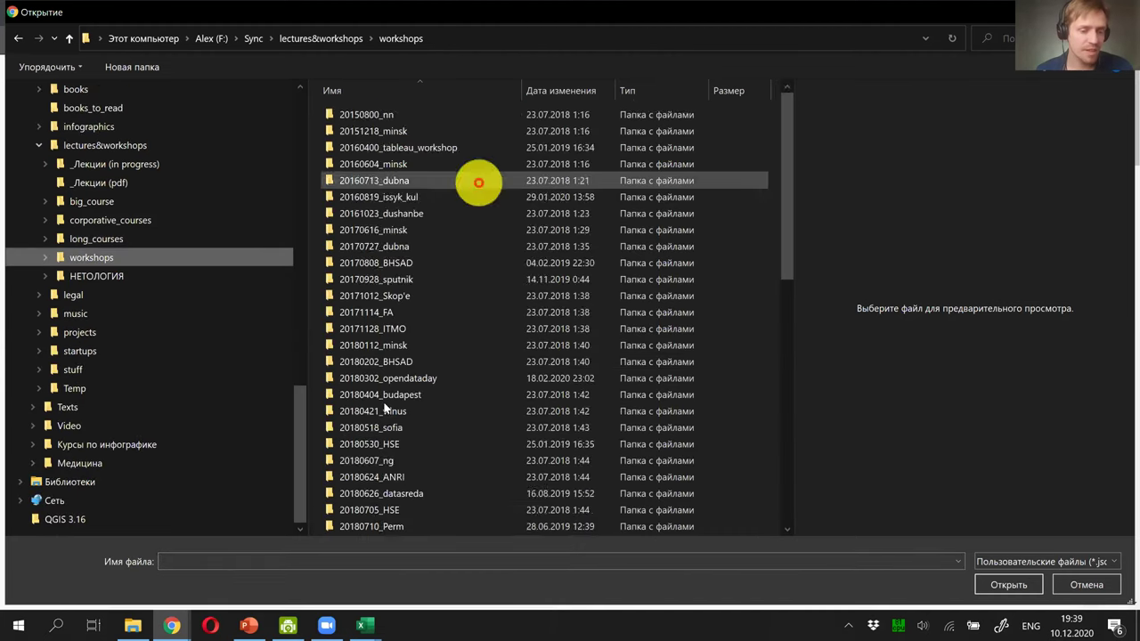
pyautogui.scroll(-8, 384, 403)
pyautogui.click(424, 528)
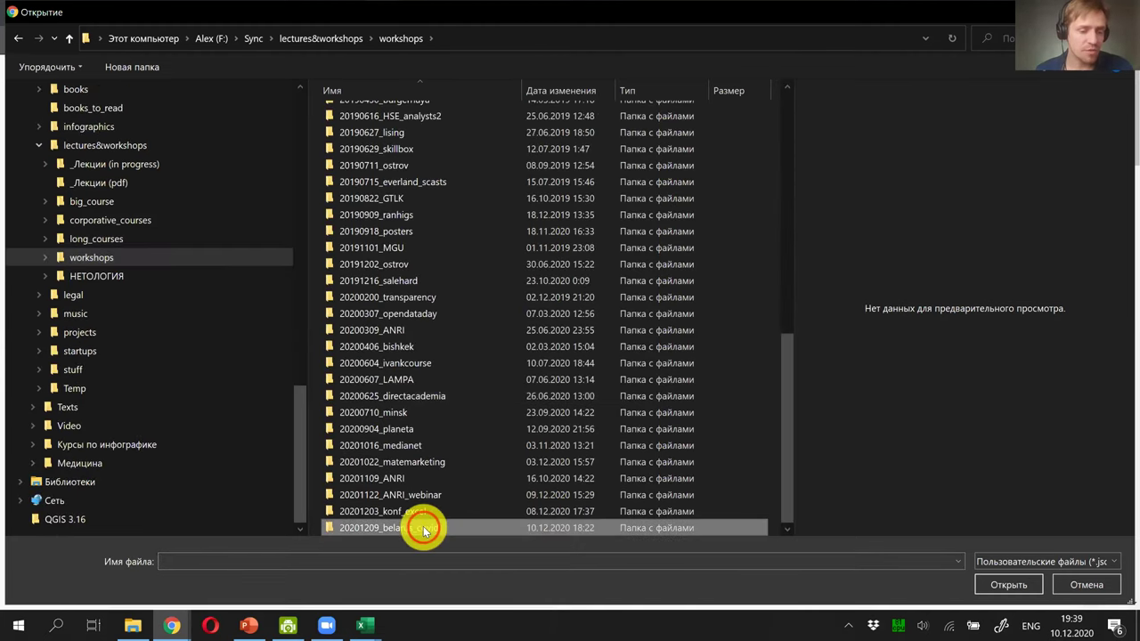
pyautogui.doubleClick(422, 528)
# Step: Upload geoBoundariesSimplified-3_0_0-BLR-ADM22001012.json from the db folder and review the district preview
pyautogui.click(409, 112)
pyautogui.doubleClick(409, 113)
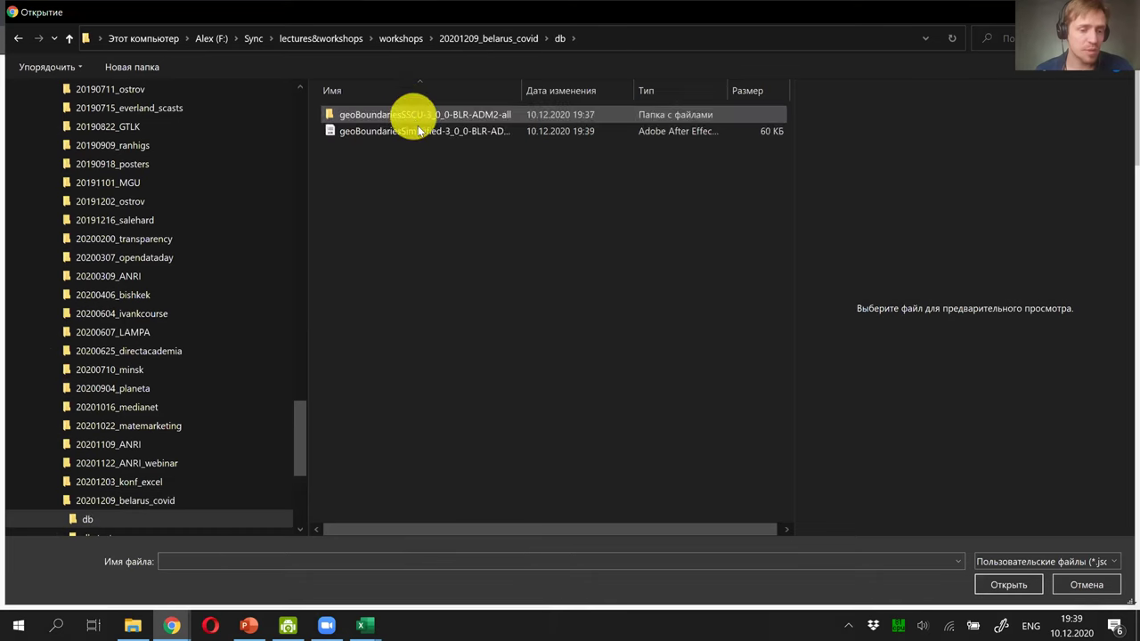
pyautogui.click(417, 130)
pyautogui.doubleClick(418, 130)
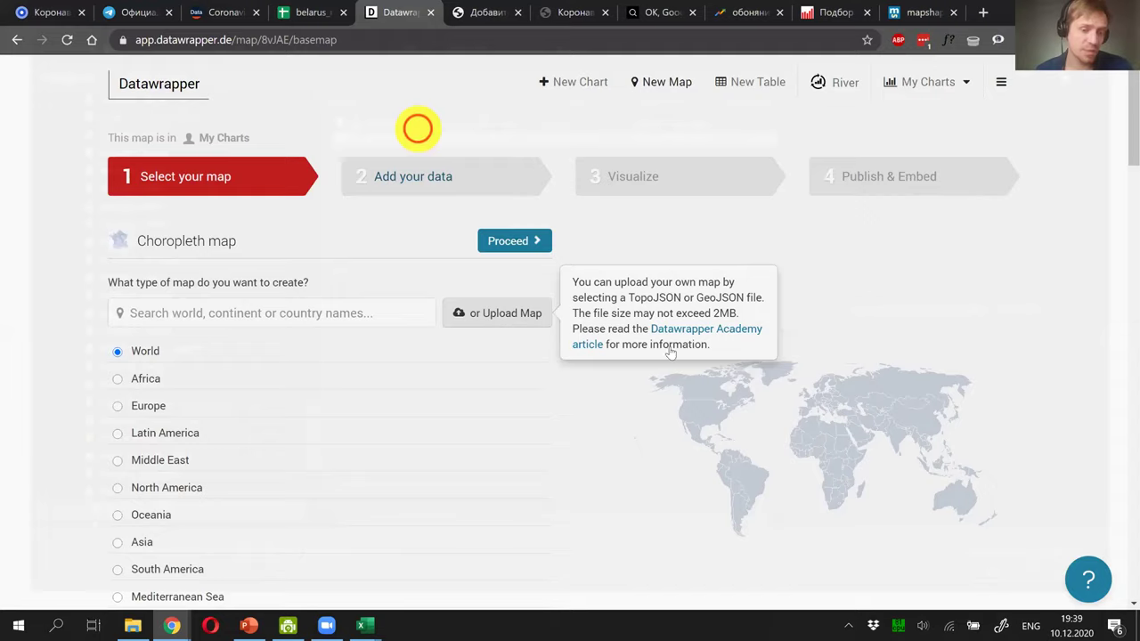
pyautogui.scroll(-3, 666, 346)
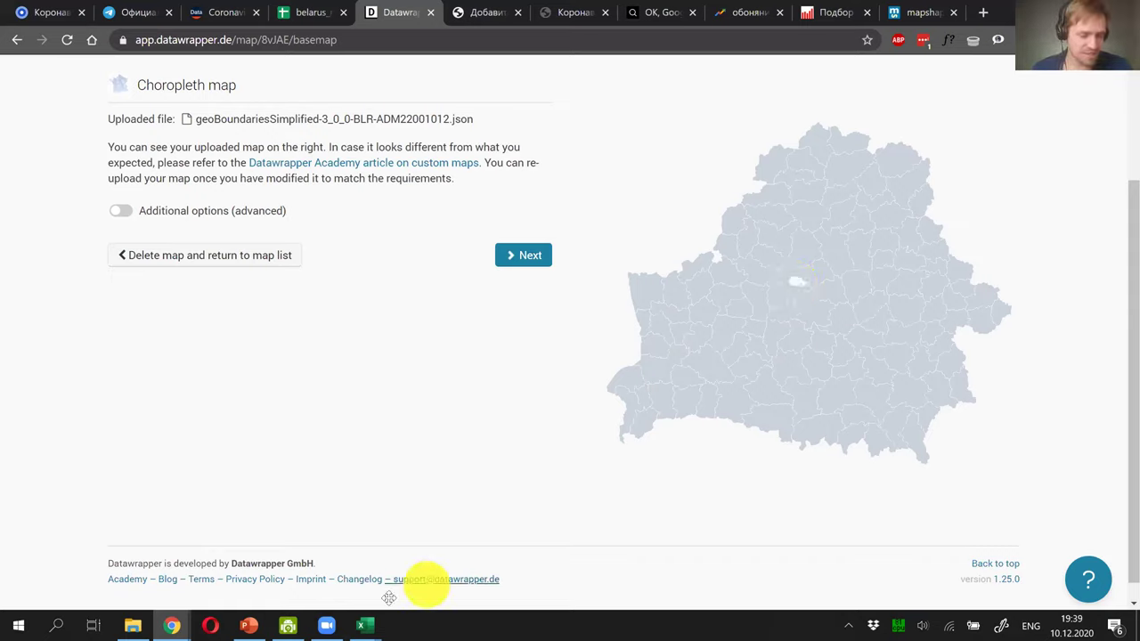
pyautogui.moveTo(367, 622)
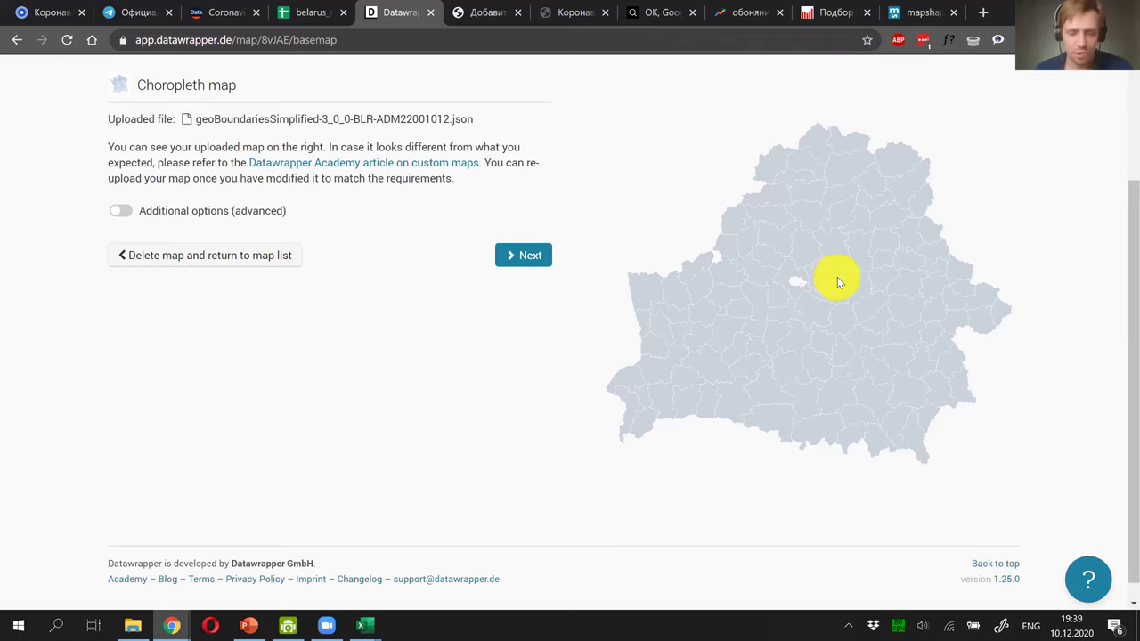
pyautogui.scroll(2, 838, 281)
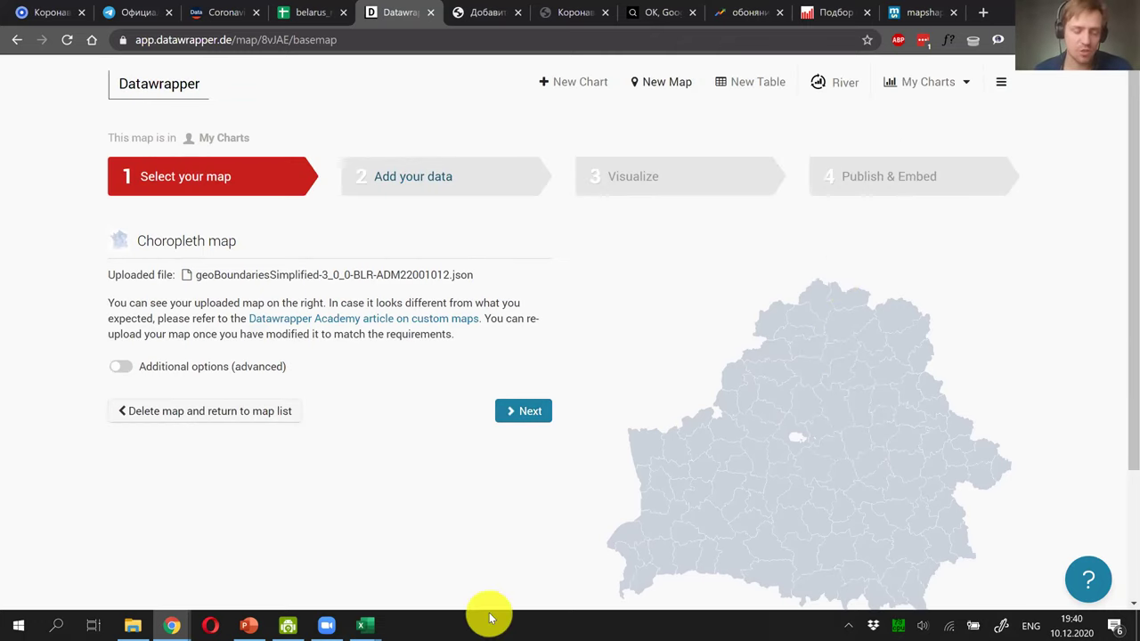